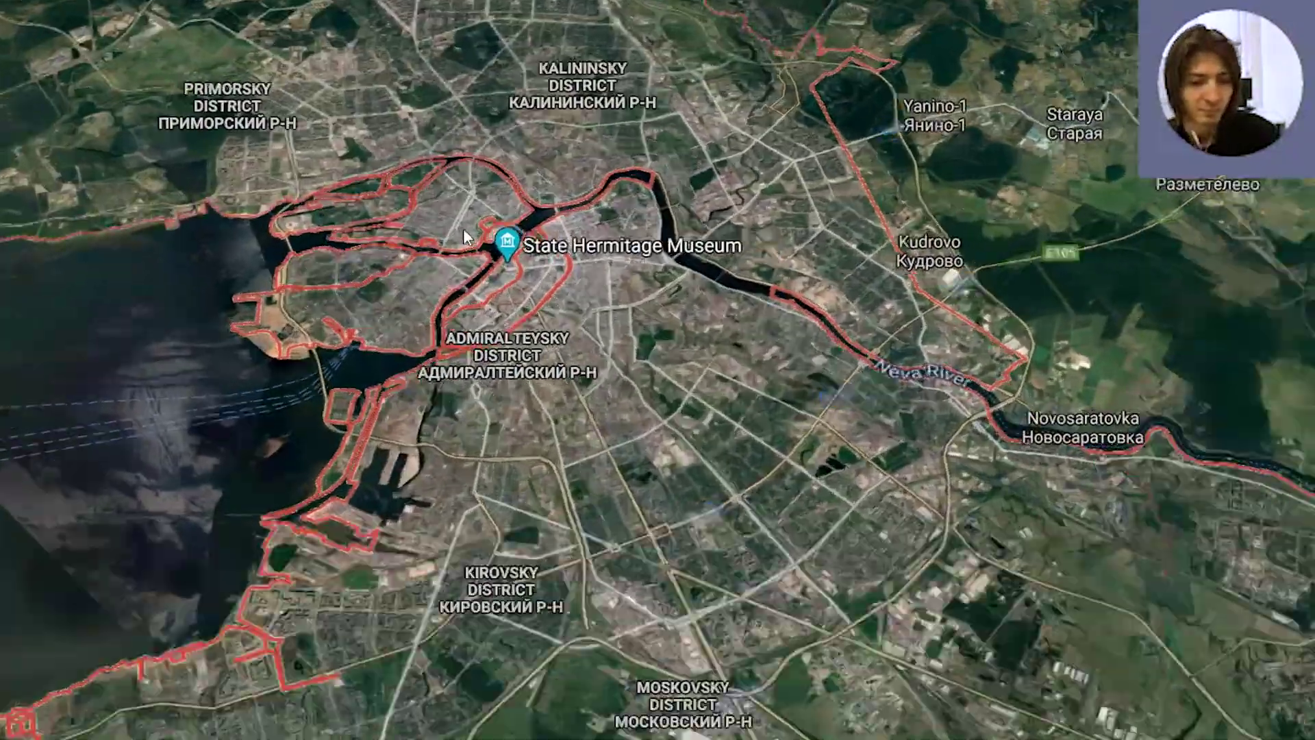
# Examine the surroundings of St Petersburg and its city centre on the satellite map
pyautogui.scroll(-10, 488, 289)
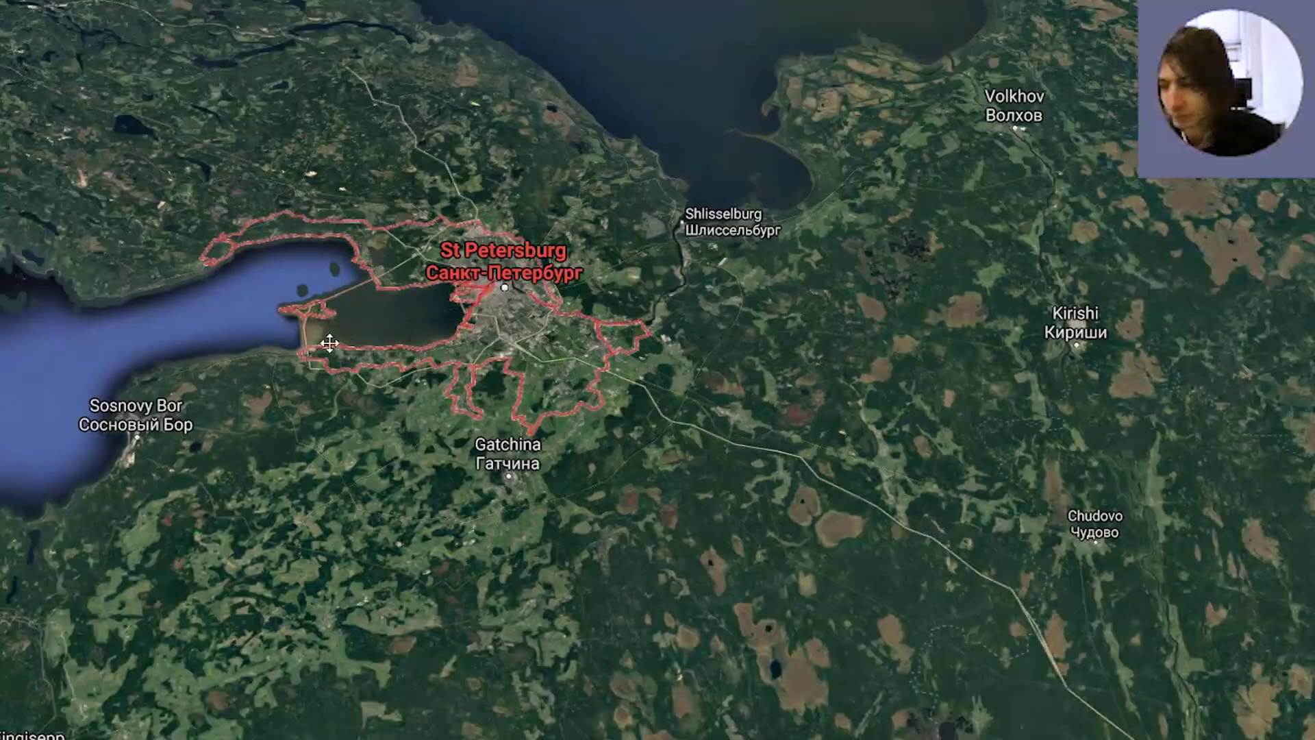
pyautogui.moveTo(329, 344); pyautogui.dragTo(717, 457)
pyautogui.moveTo(717, 457); pyautogui.dragTo(352, 411, button='middle')
pyautogui.scroll(10, 739, 541)
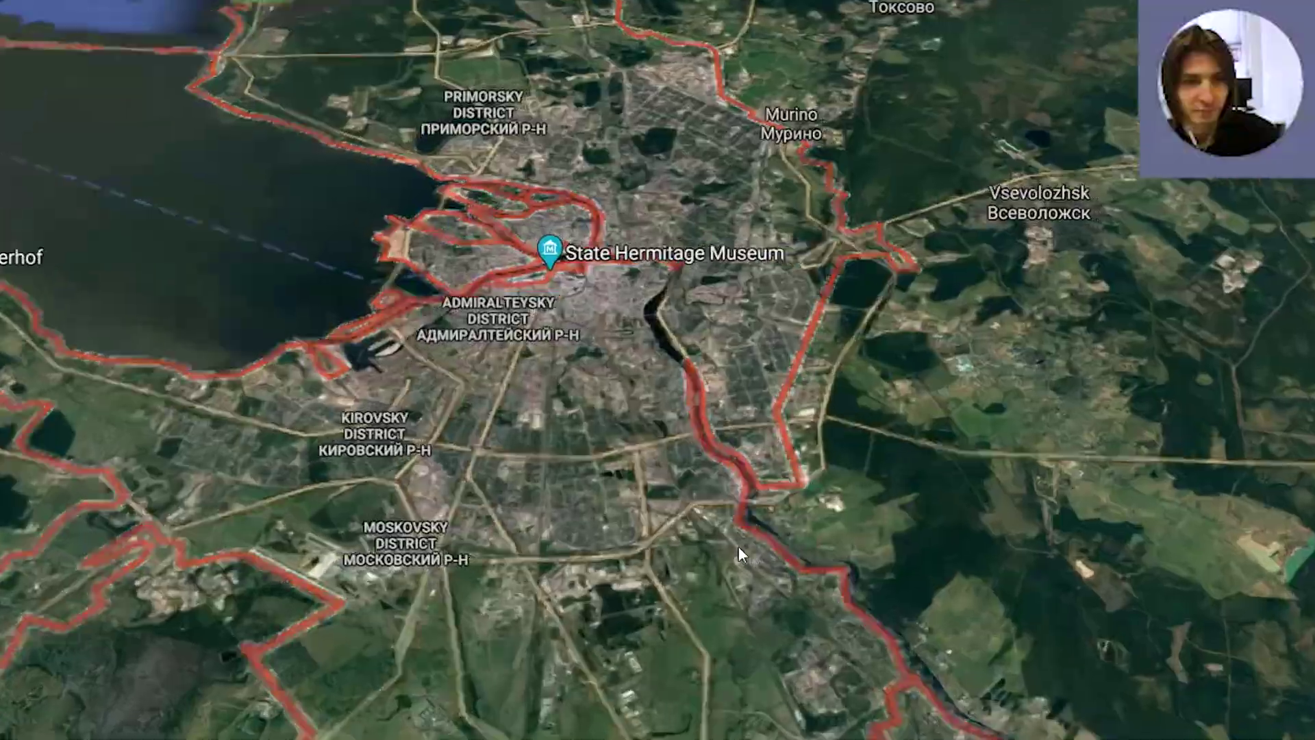
pyautogui.scroll(10, 738, 545)
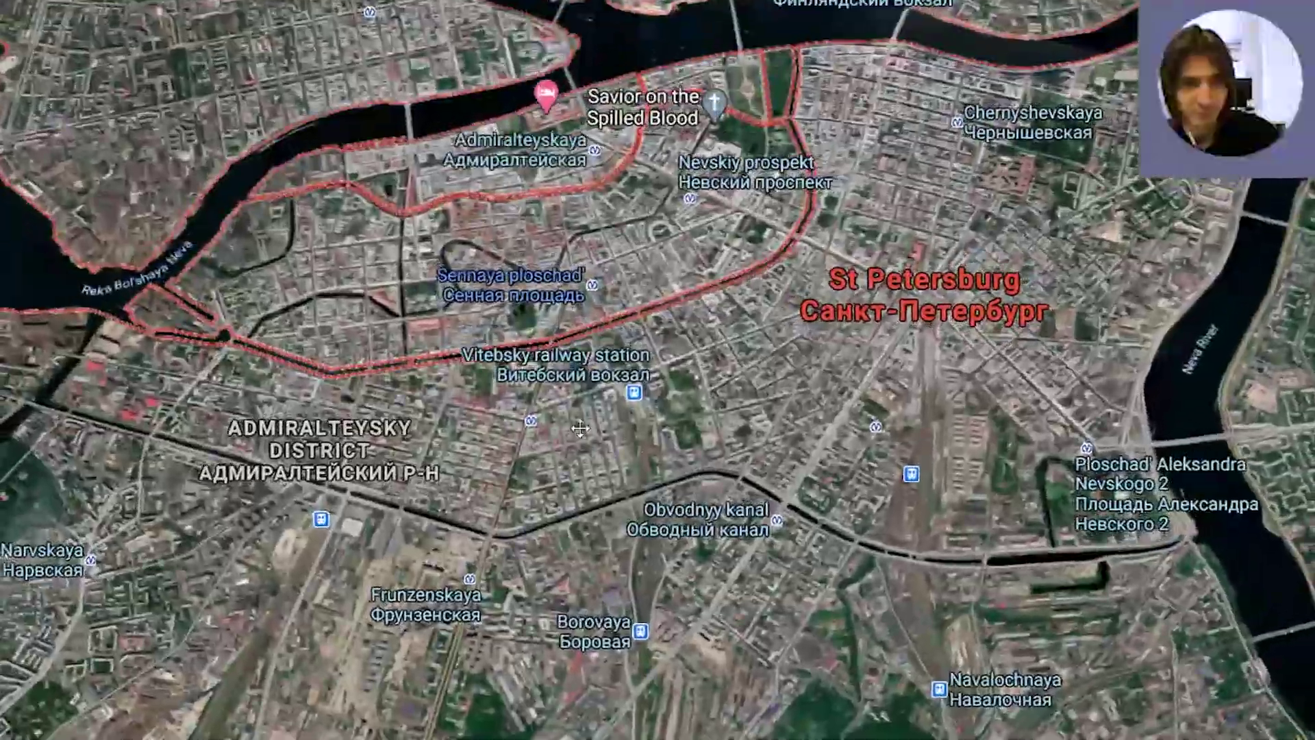
pyautogui.moveTo(581, 428); pyautogui.dragTo(384, 726)
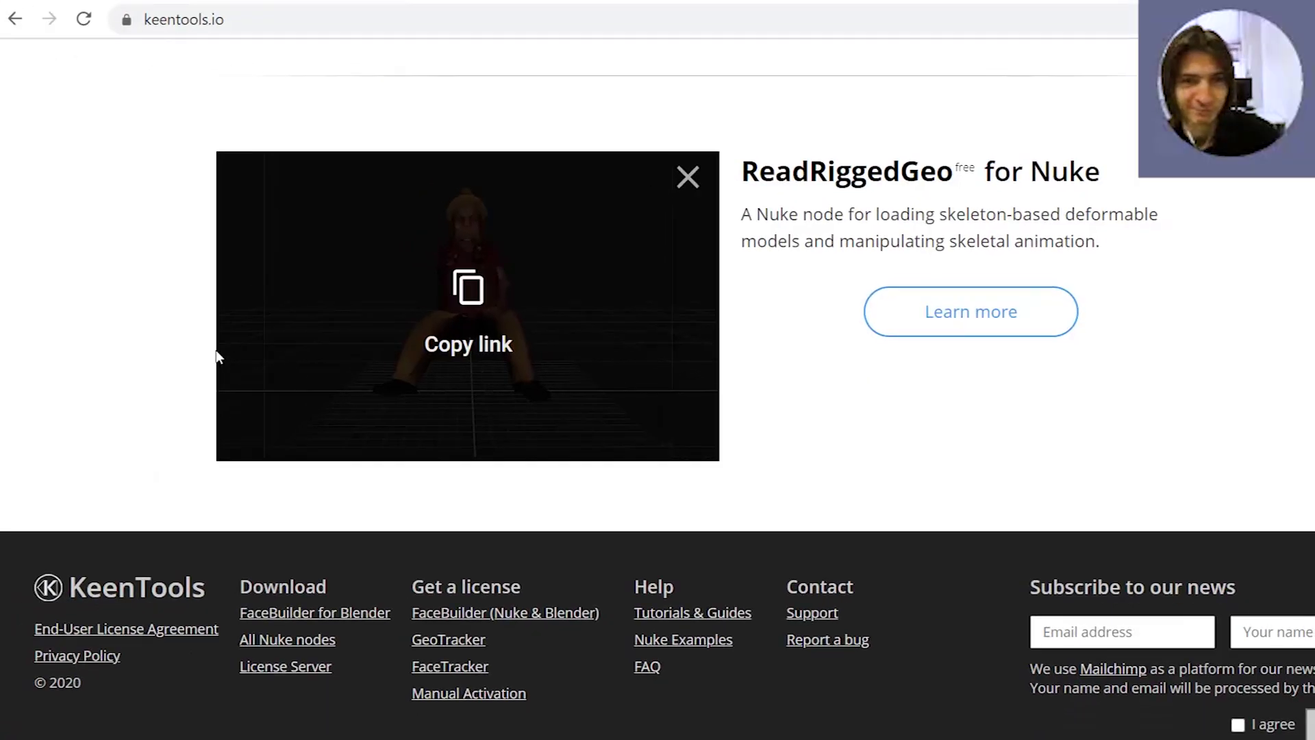
# Look through the product list on the keentools.io home page
pyautogui.scroll(10, 209, 346)
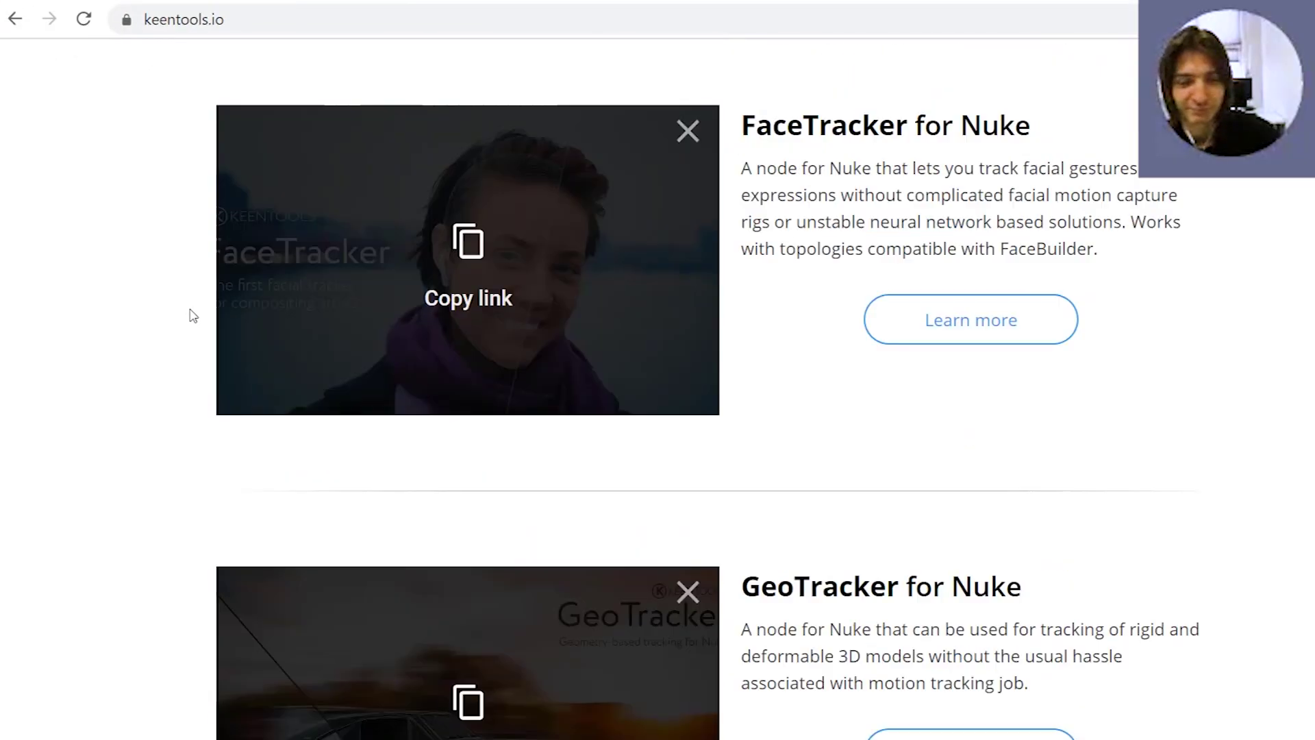
pyautogui.scroll(10, 199, 312)
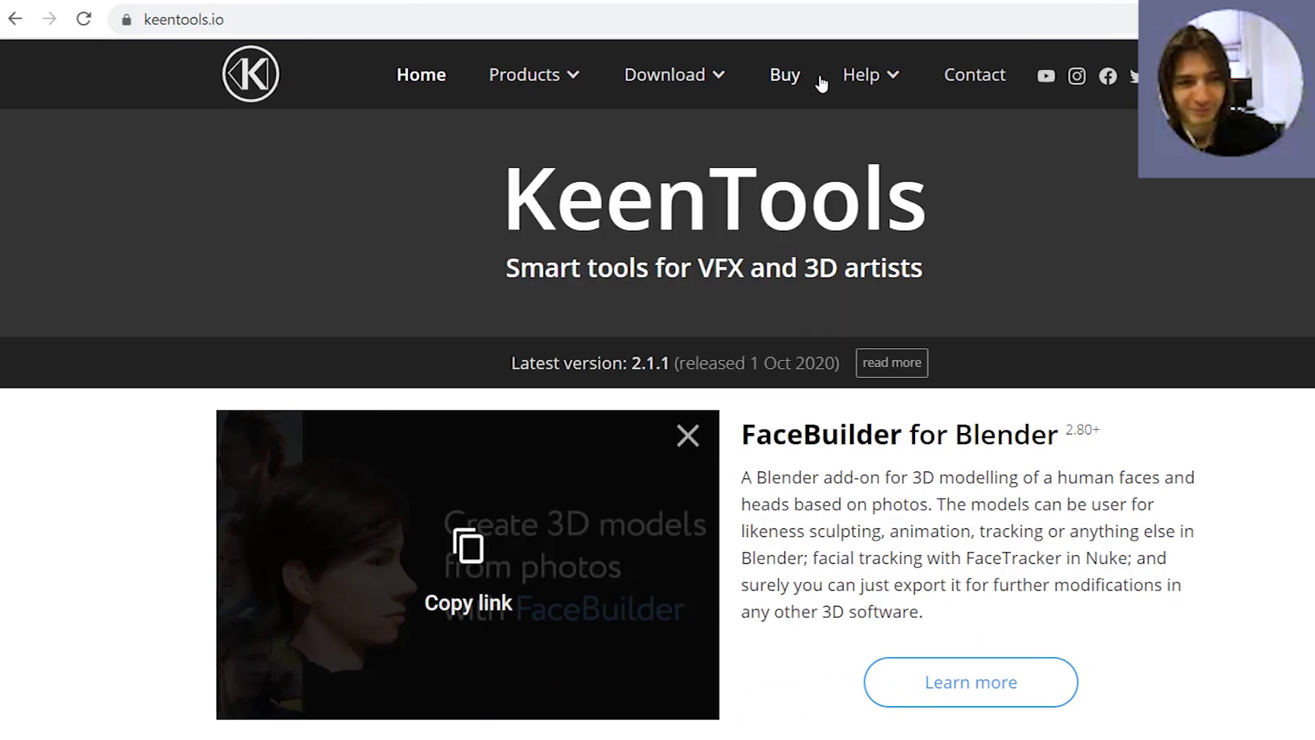
pyautogui.scroll(-6, 322, 367)
pyautogui.scroll(6, 322, 367)
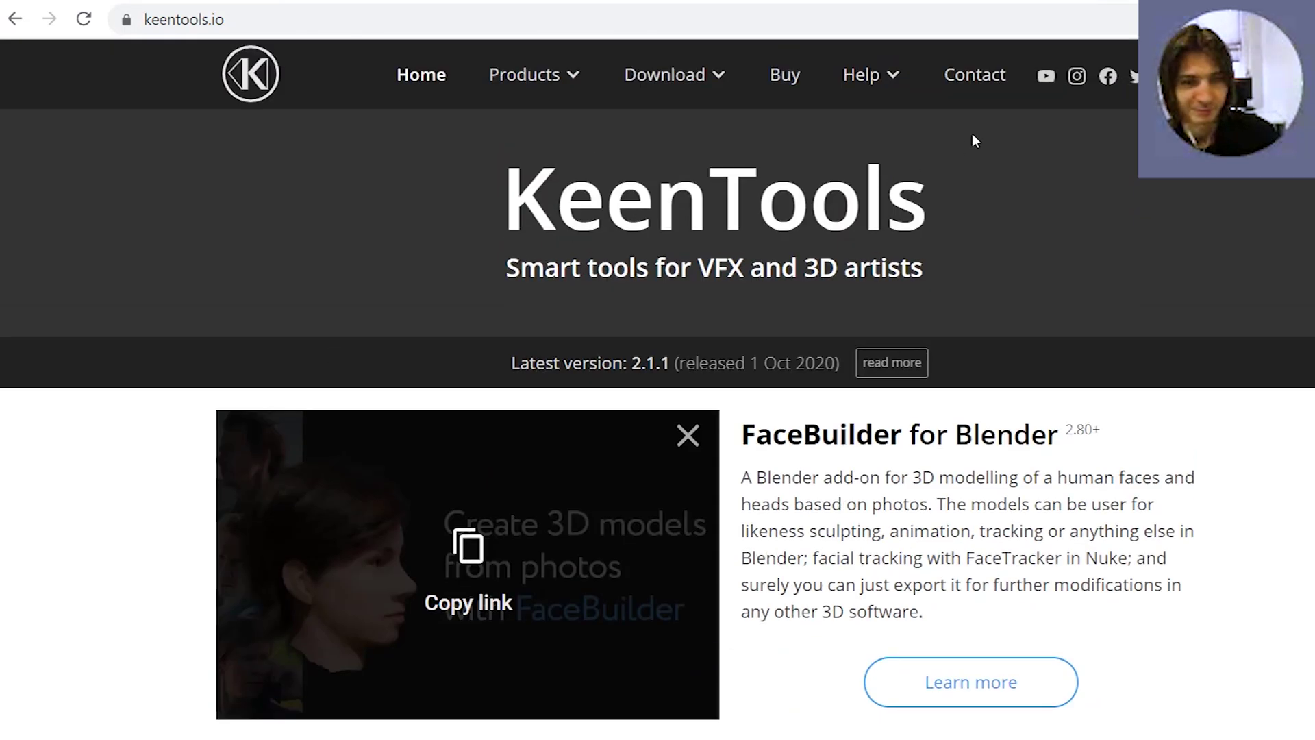
pyautogui.scroll(-5, 286, 609)
pyautogui.scroll(5, 146, 578)
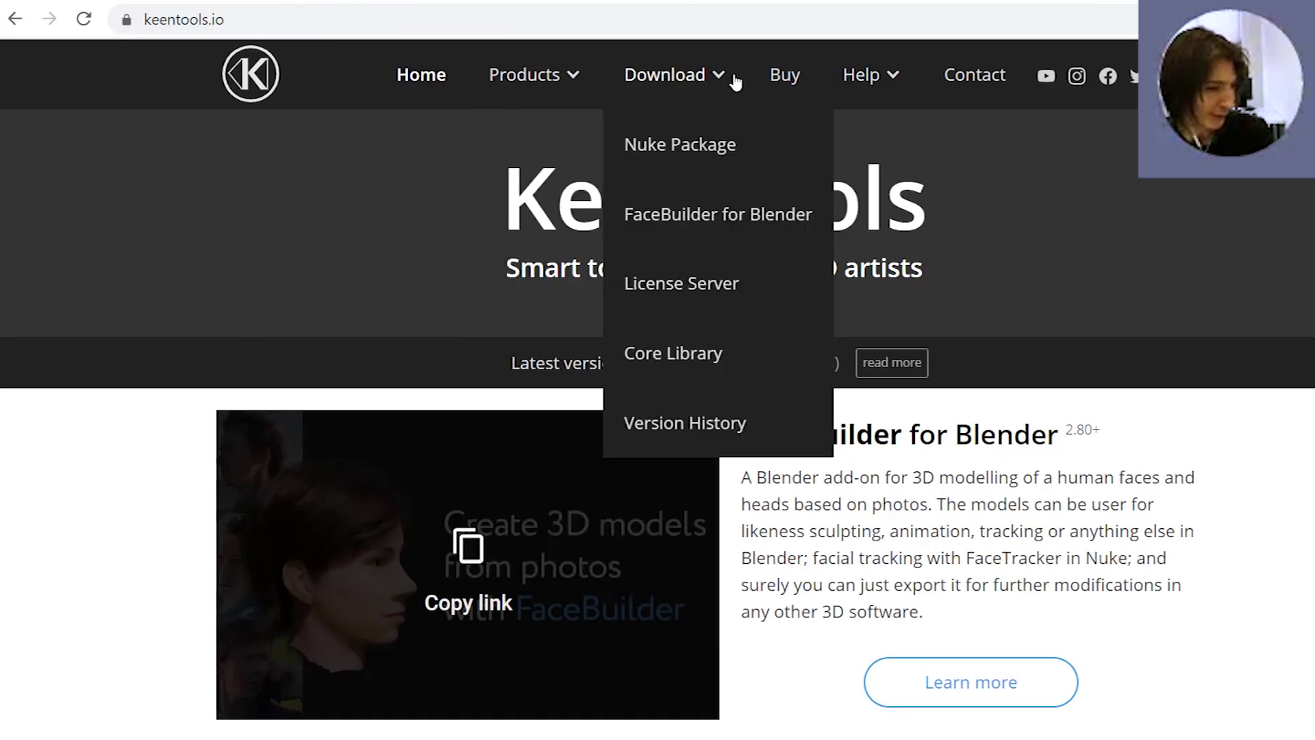
# Browse the KeenTools tutorials page and play the video "KeenTools 2.1: revamped FaceBuilder for Blender" on YouTube
pyautogui.moveTo(864, 79)
pyautogui.click(881, 136)
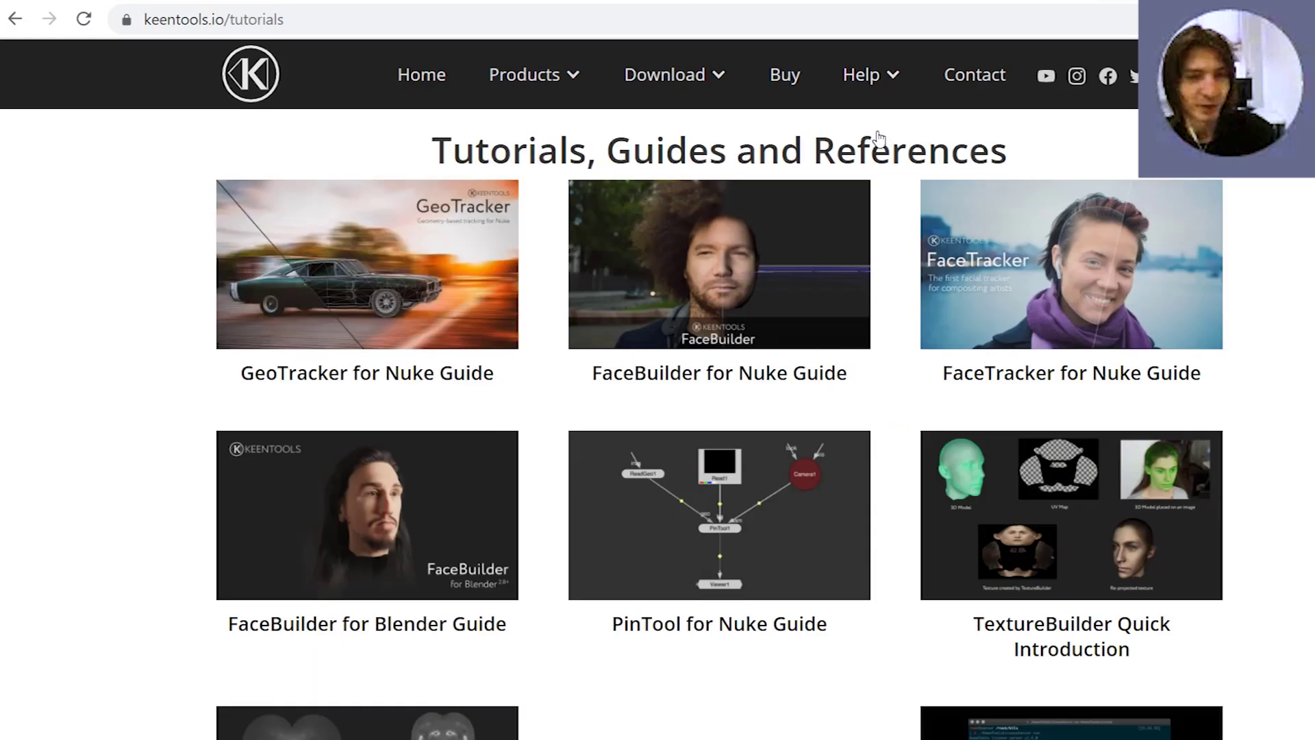
pyautogui.scroll(-5, 135, 393)
pyautogui.scroll(5, 135, 394)
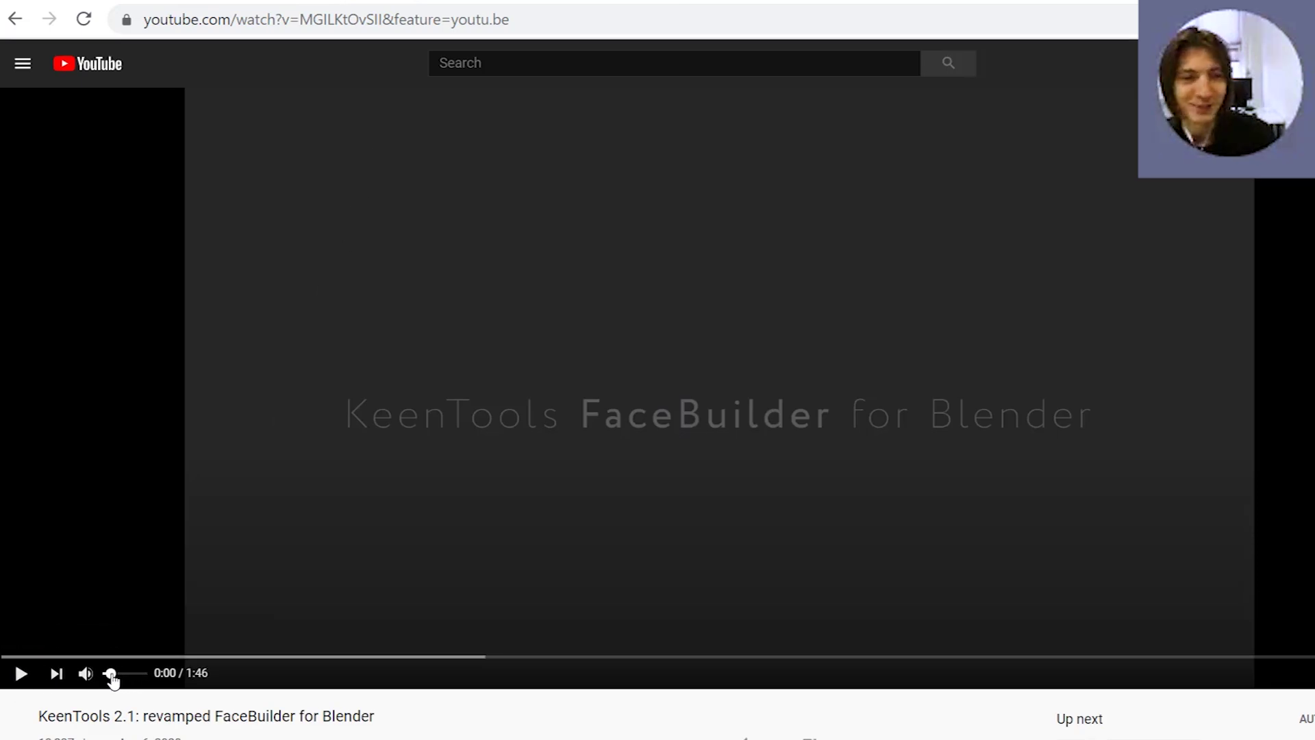
pyautogui.click(21, 673)
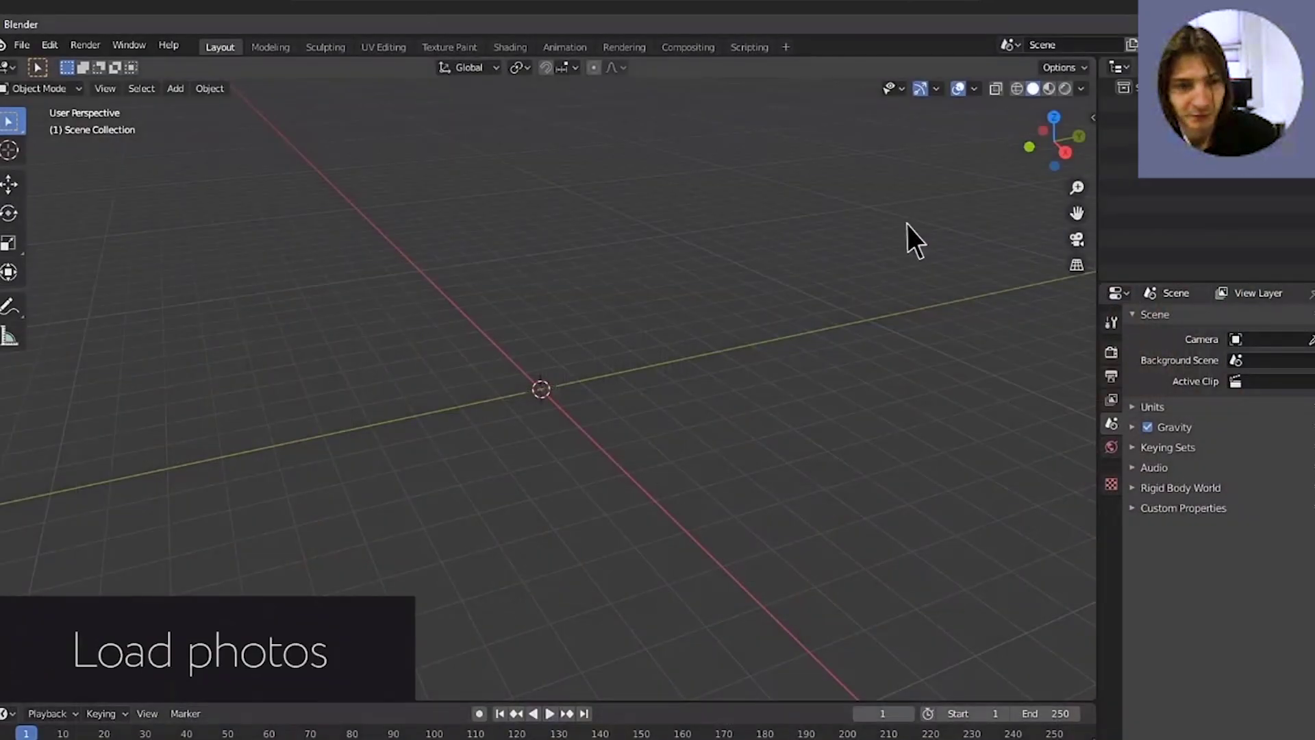
# In Blender, create a new FaceBuilder head and load all the JPG photos from the Downloads folder as views
pyautogui.click(1093, 119)
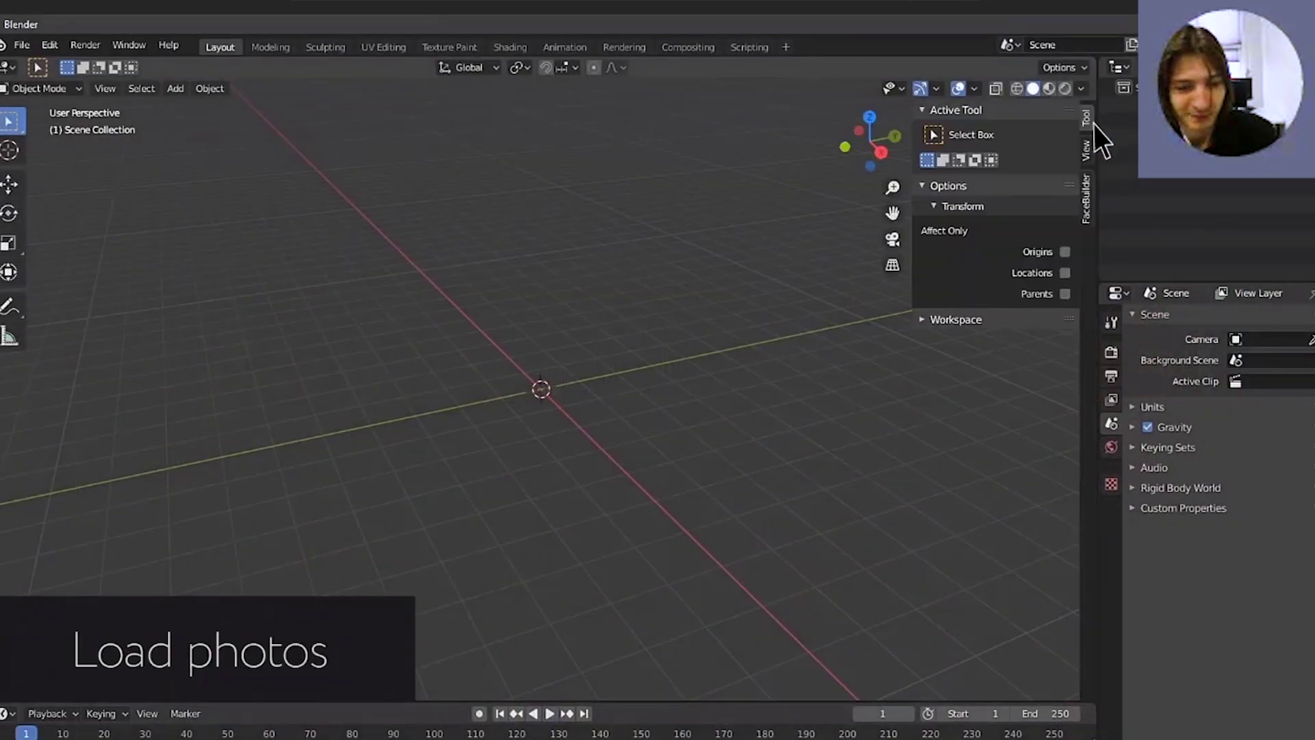
pyautogui.click(1086, 200)
pyautogui.click(983, 145)
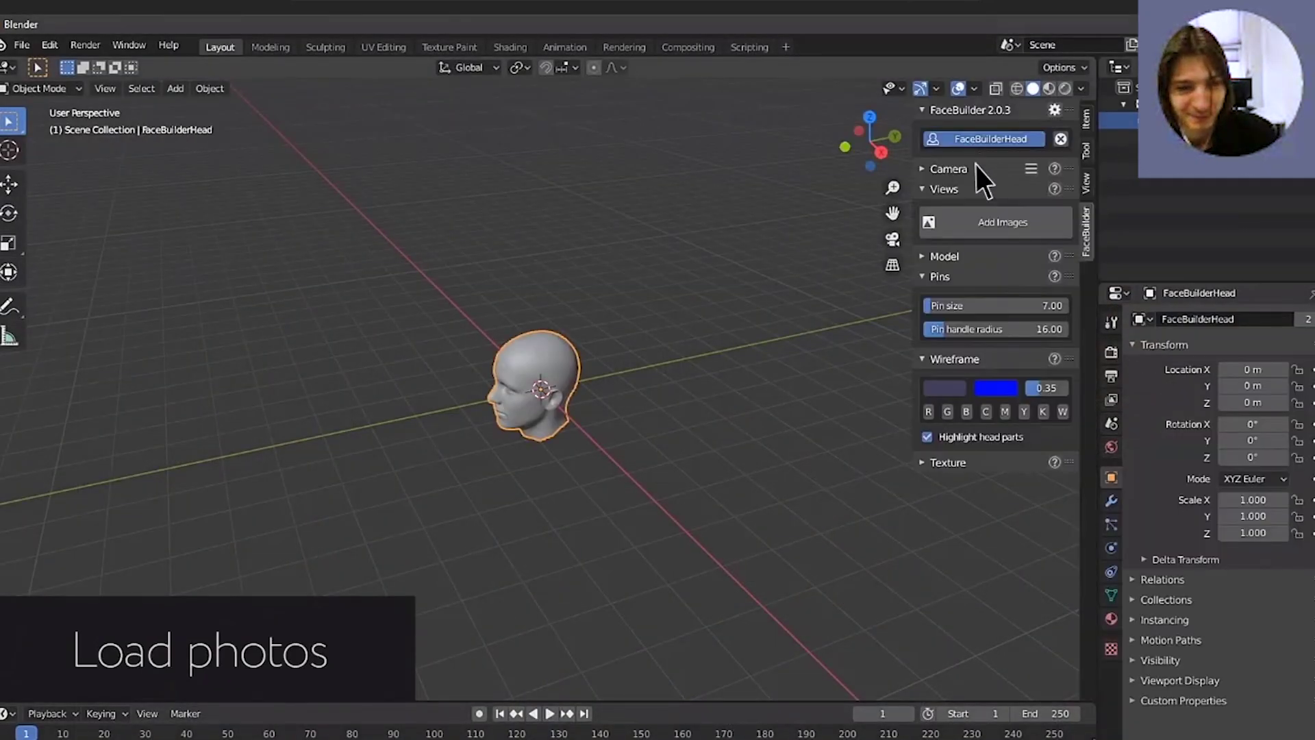
pyautogui.click(947, 228)
pyautogui.moveTo(624, 325); pyautogui.dragTo(551, 226)
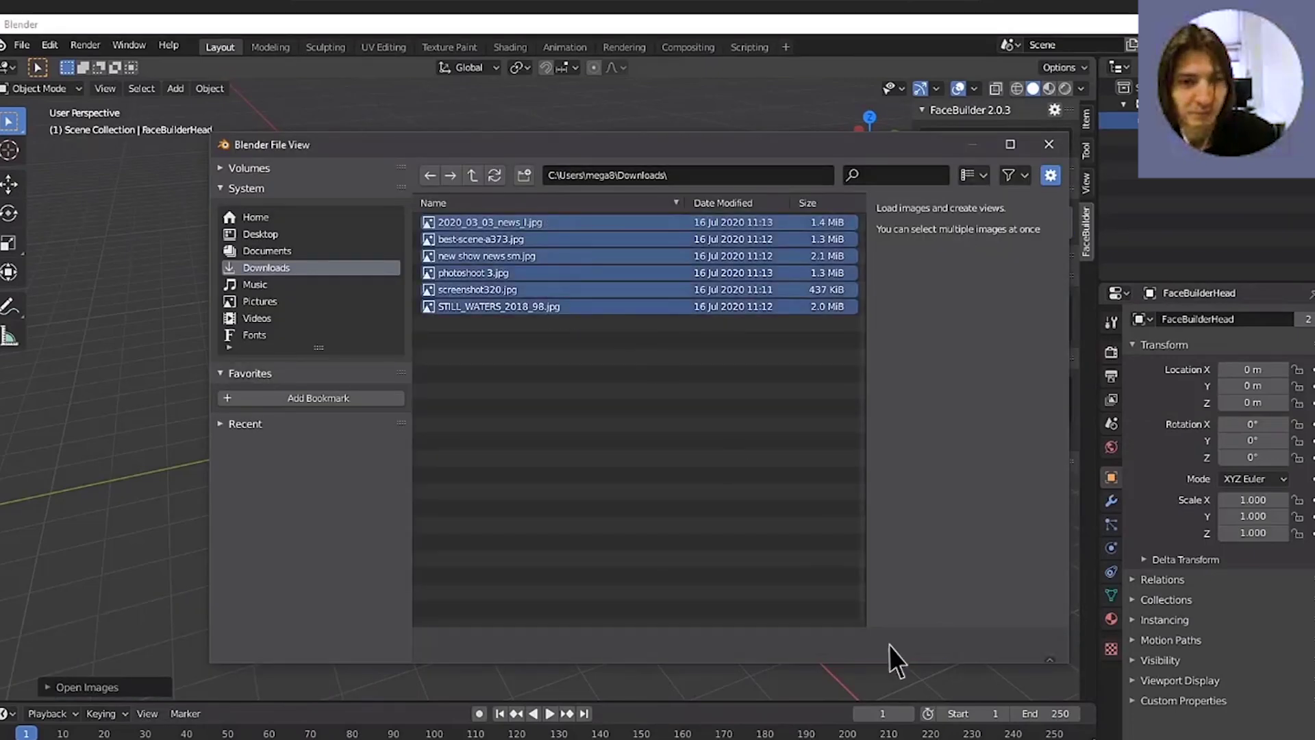
pyautogui.click(889, 645)
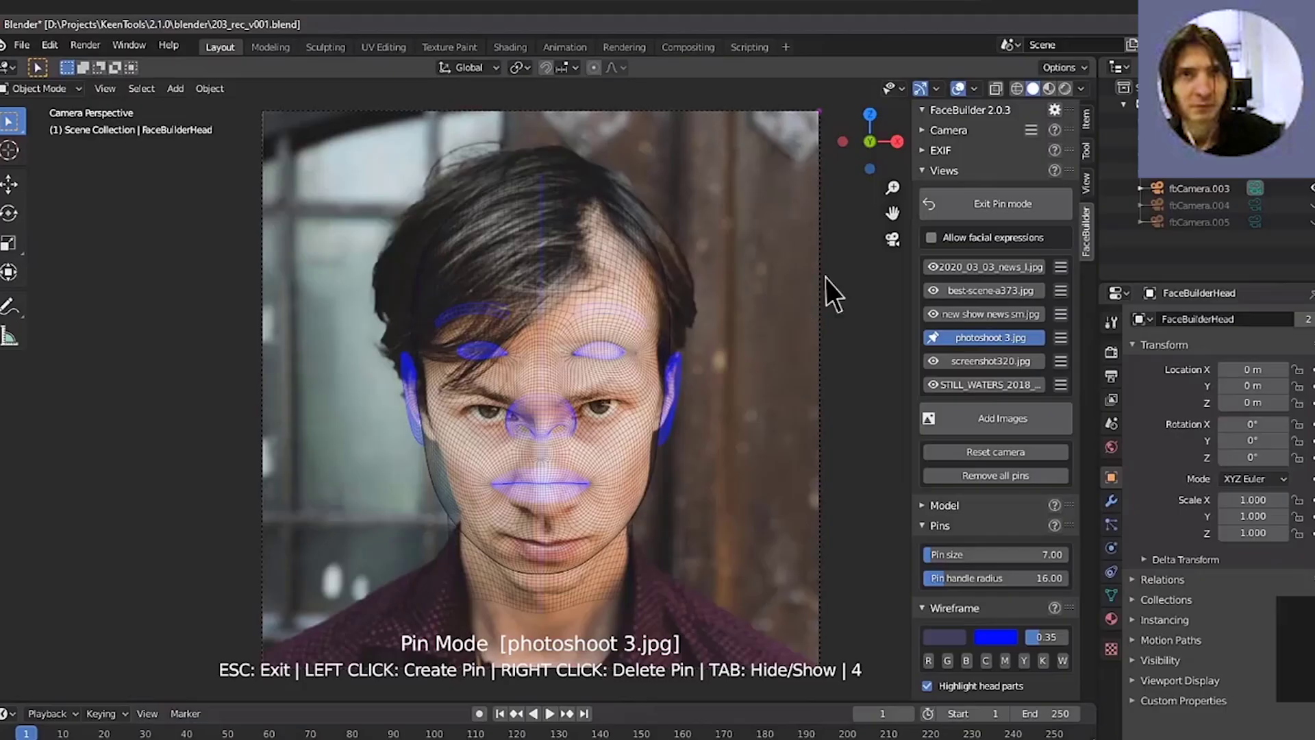
# Allow facial expressions and adjust the head mesh to the photographed face with pins
pyautogui.click(931, 238)
pyautogui.moveTo(663, 433); pyautogui.dragTo(663, 427)
pyautogui.moveTo(487, 470); pyautogui.dragTo(506, 533)
pyautogui.moveTo(537, 375); pyautogui.dragTo(548, 379)
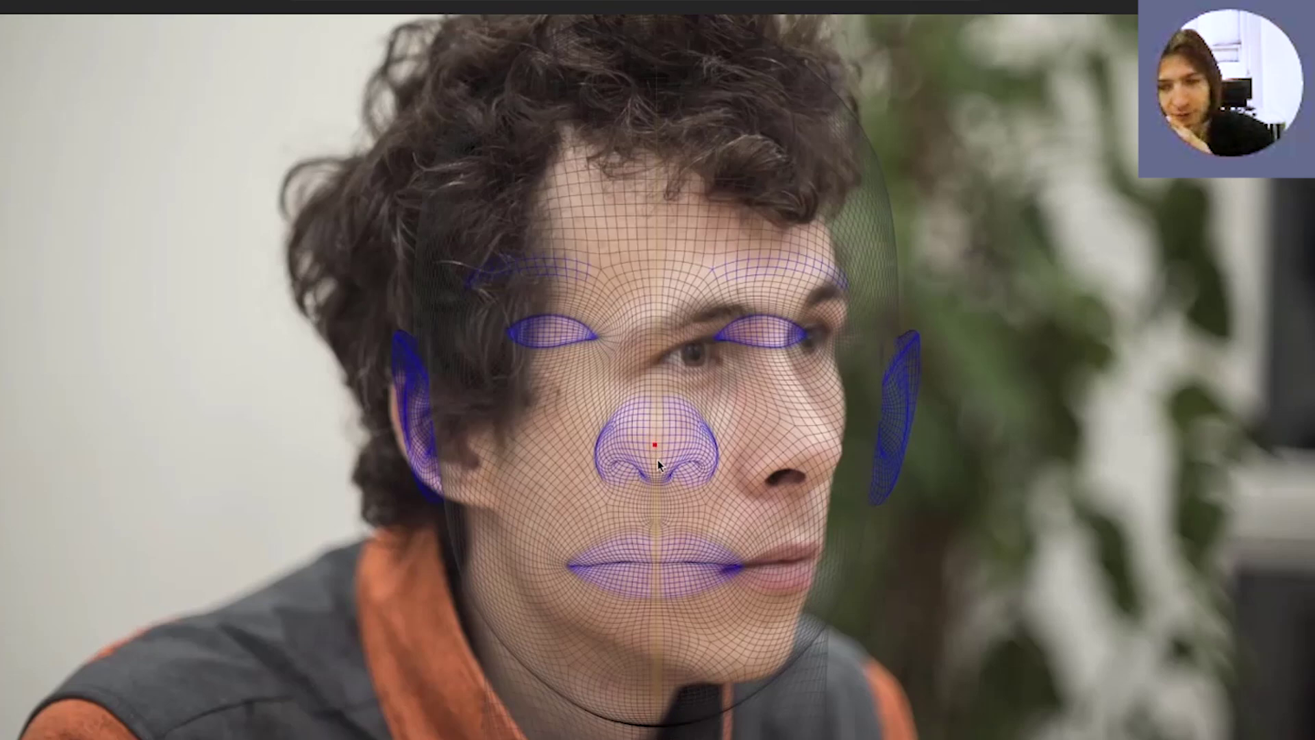
# In Nuke, pin the head mesh's eye corners, nose tip and mouth corner to the three-quarter face photo
pyautogui.click(593, 338)
pyautogui.click(715, 337)
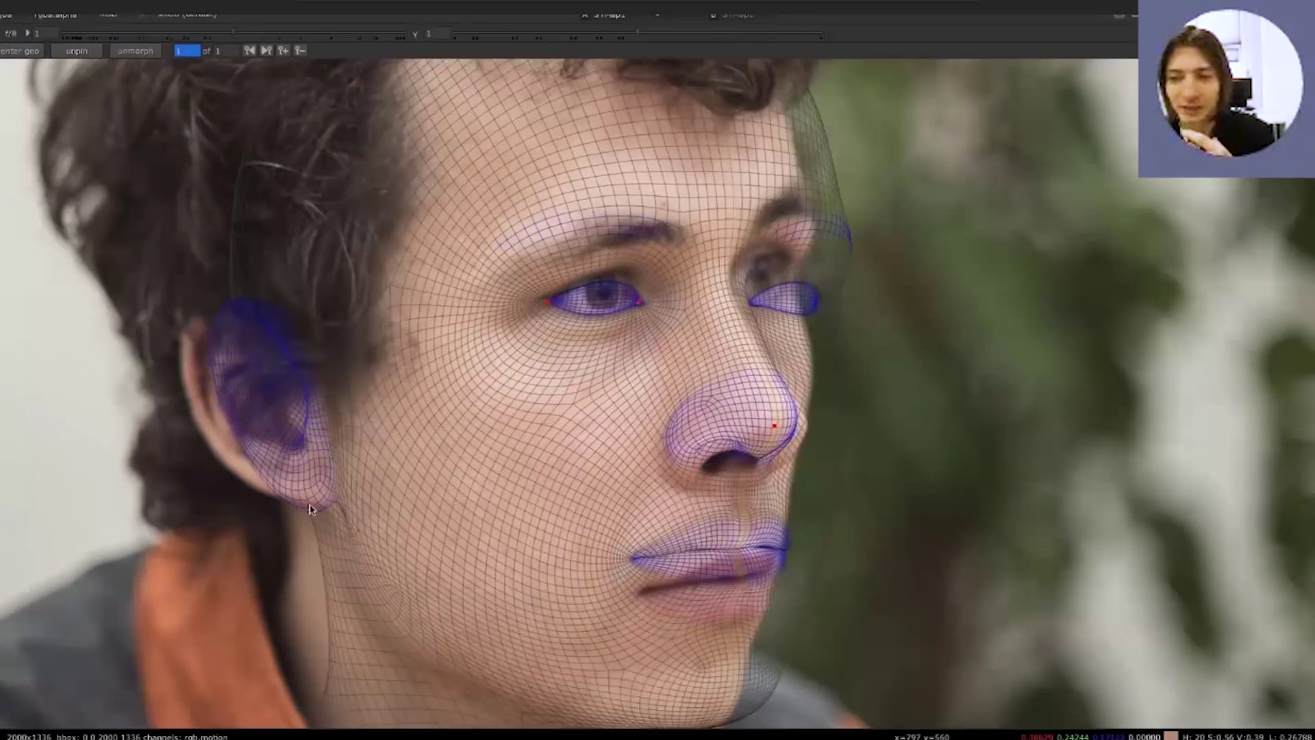
pyautogui.moveTo(775, 425); pyautogui.dragTo(782, 437)
pyautogui.moveTo(642, 551); pyautogui.dragTo(636, 596)
pyautogui.moveTo(785, 443); pyautogui.dragTo(782, 439)
pyautogui.scroll(5, 798, 290)
pyautogui.moveTo(798, 290); pyautogui.dragTo(769, 258)
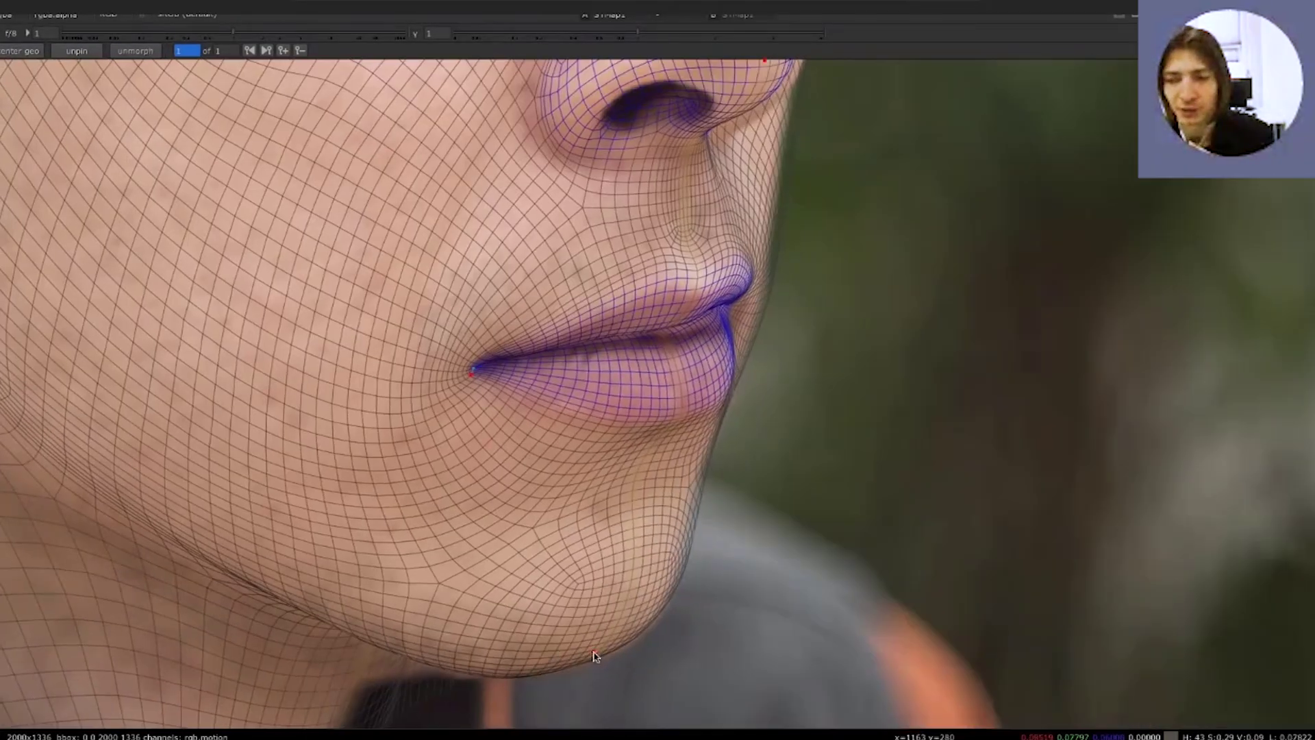
# Refine the head mesh's fit at the chin and around the eyes with additional pins
pyautogui.moveTo(594, 653); pyautogui.dragTo(597, 659)
pyautogui.moveTo(738, 98); pyautogui.dragTo(722, 434, button='middle')
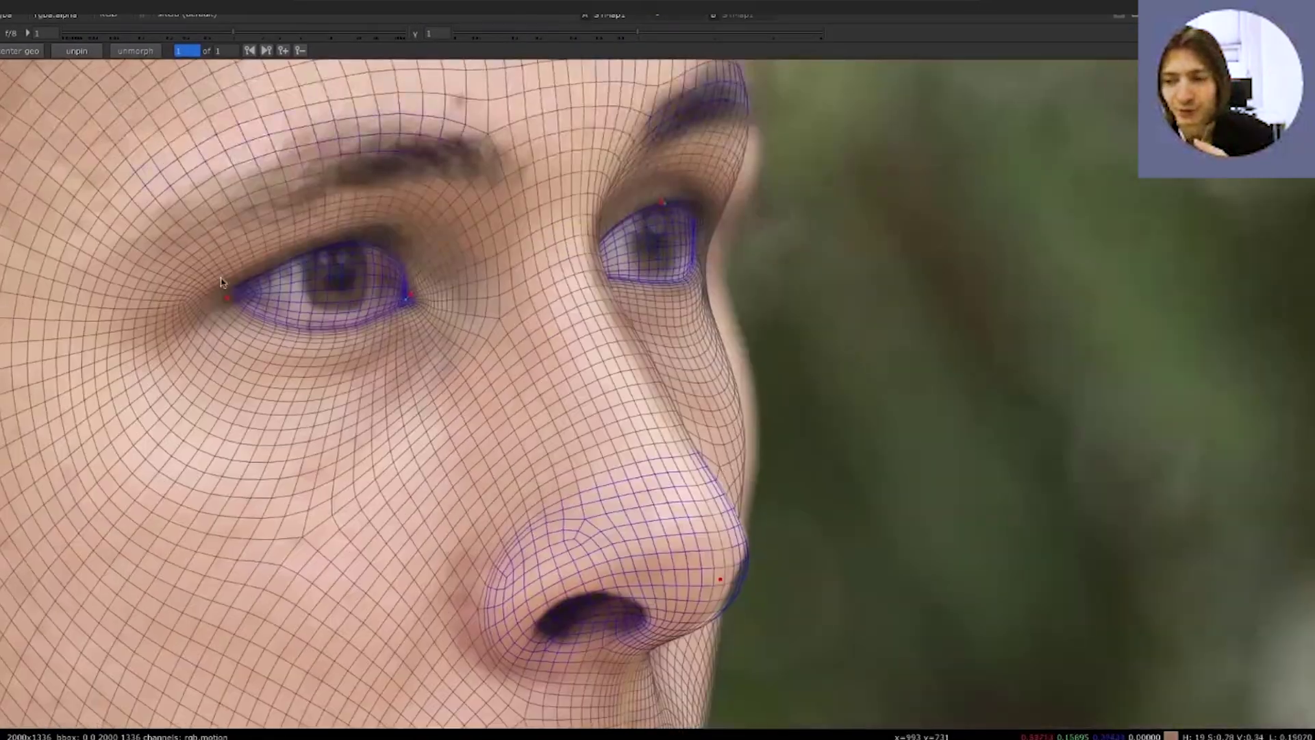
pyautogui.scroll(4, 239, 298)
pyautogui.moveTo(451, 148); pyautogui.dragTo(451, 161)
pyautogui.scroll(-4, 452, 161)
# Fit the mesh contour to the face's far brow, cheek, nose and lips
pyautogui.moveTo(944, 179); pyautogui.dragTo(646, 281, button='middle')
pyautogui.moveTo(616, 617); pyautogui.dragTo(658, 281, button='middle')
pyautogui.moveTo(717, 699); pyautogui.dragTo(628, 496, button='middle')
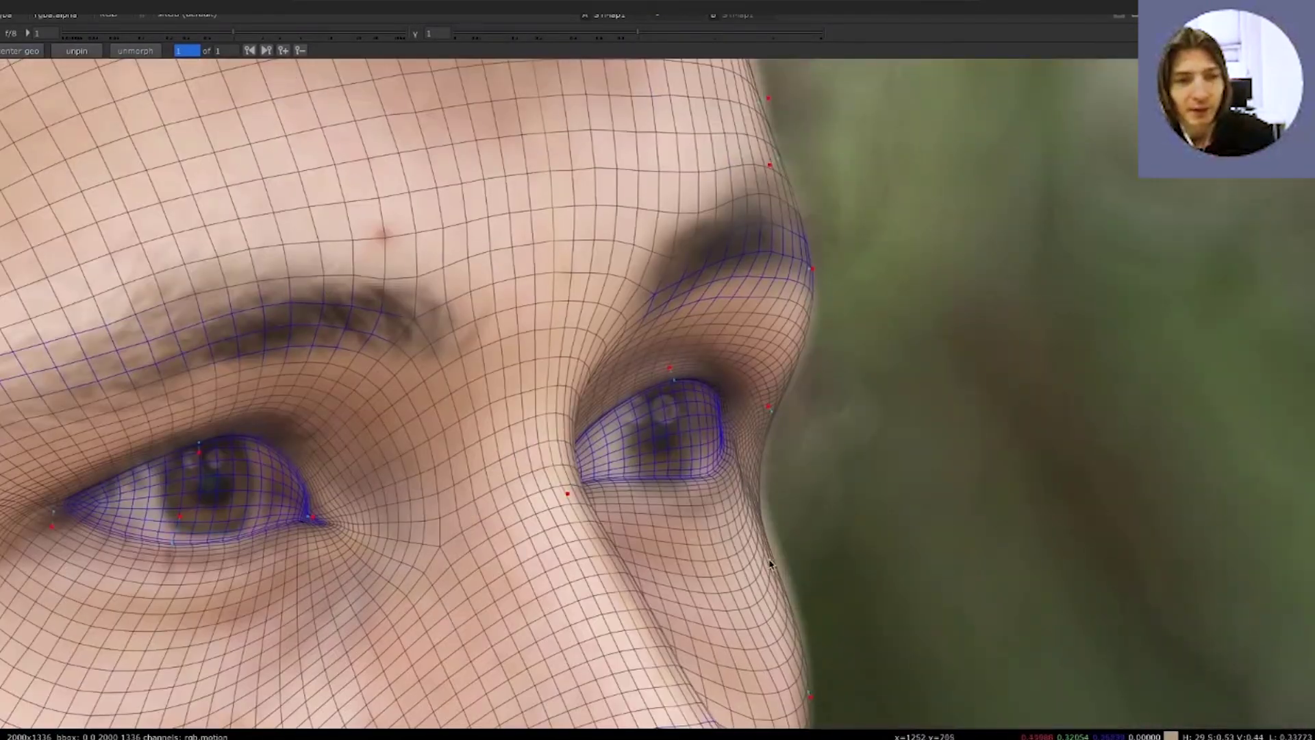
pyautogui.moveTo(719, 685); pyautogui.dragTo(716, 315, button='middle')
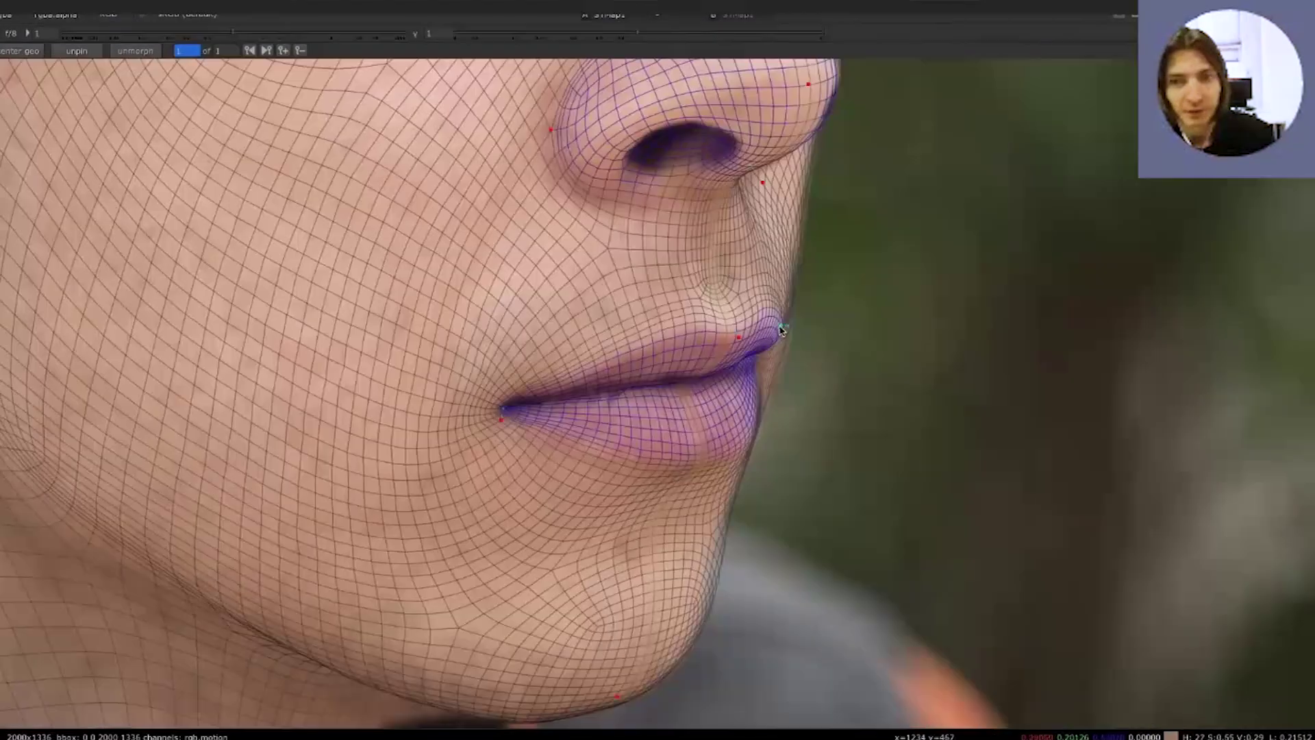
pyautogui.scroll(-4, 716, 556)
pyautogui.scroll(6, 740, 164)
pyautogui.scroll(-6, 646, 336)
pyautogui.press('f')
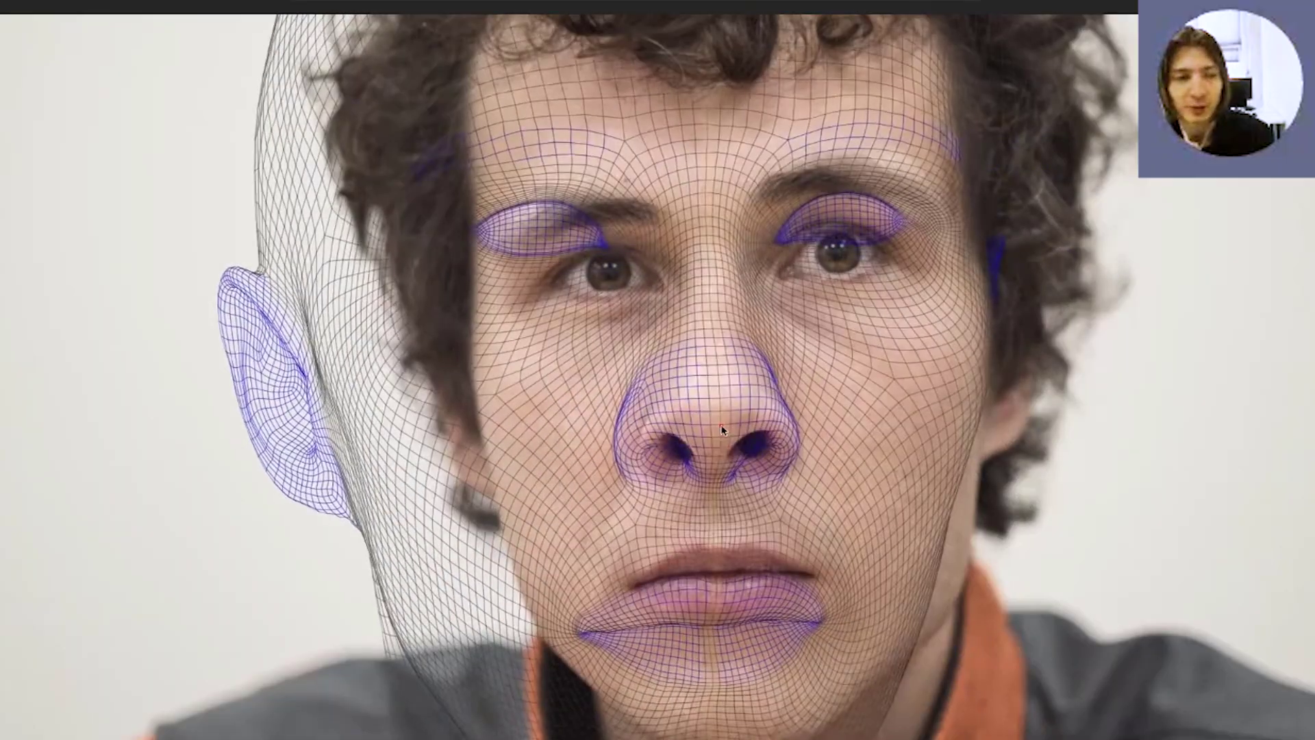
# Switch on the Face and Headback parts of the FaceBuilder1 model
pyautogui.scroll(5, 644, 302)
pyautogui.moveTo(490, 732); pyautogui.dragTo(491, 651, button='middle')
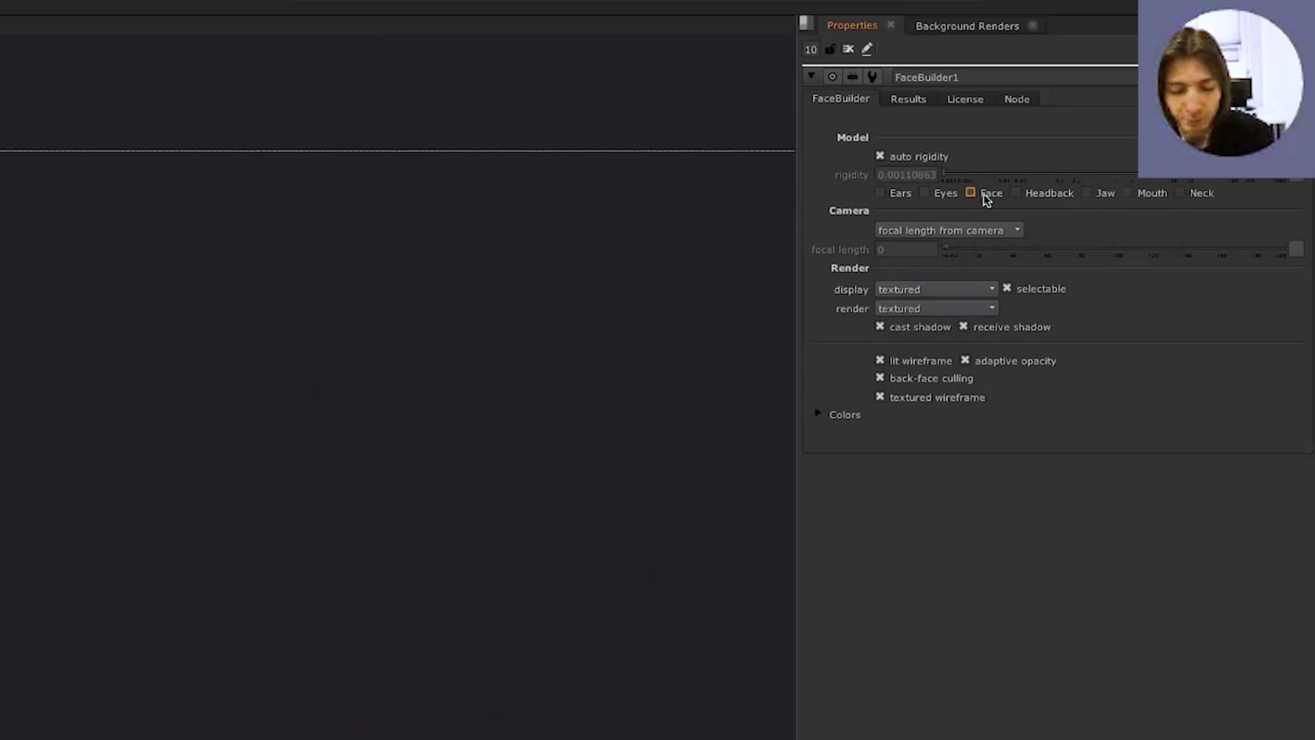
pyautogui.click(970, 193)
pyautogui.click(1016, 192)
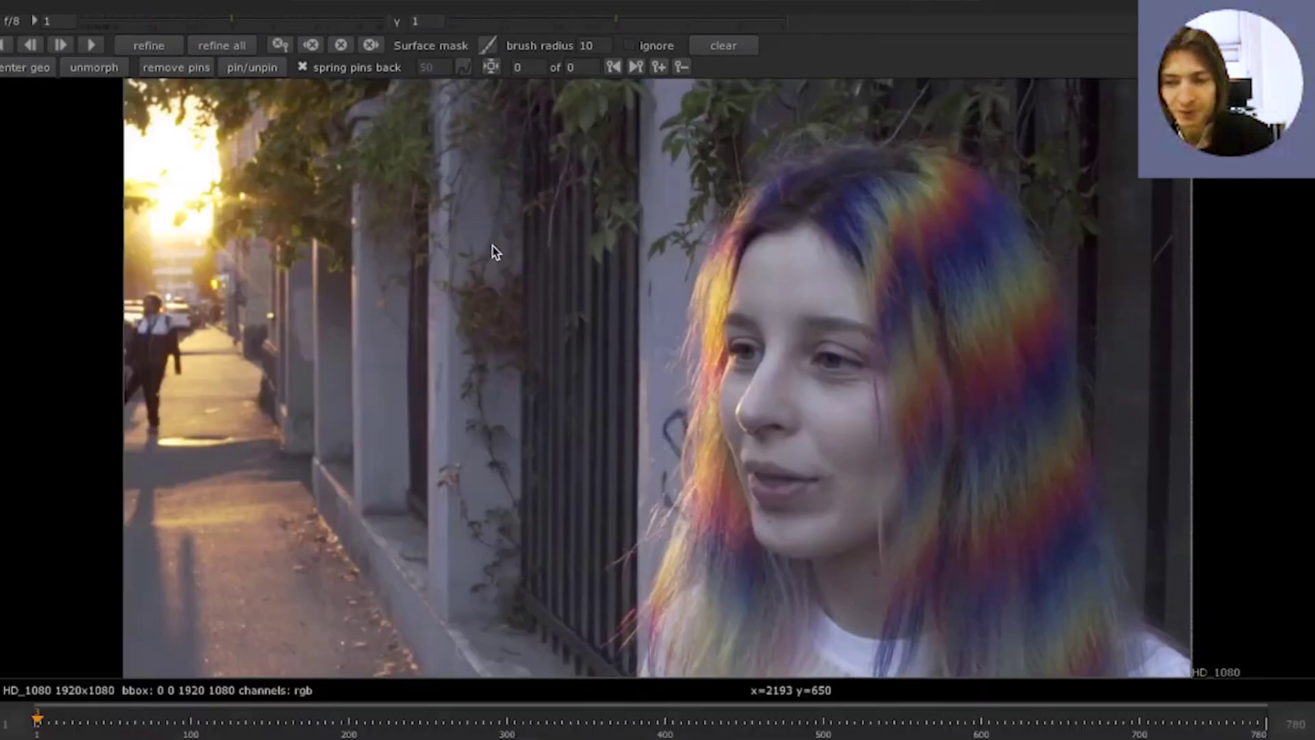
# Center the geometry in the FaceTracker view and import the tracks from the Tracker1 node
pyautogui.click(17, 67)
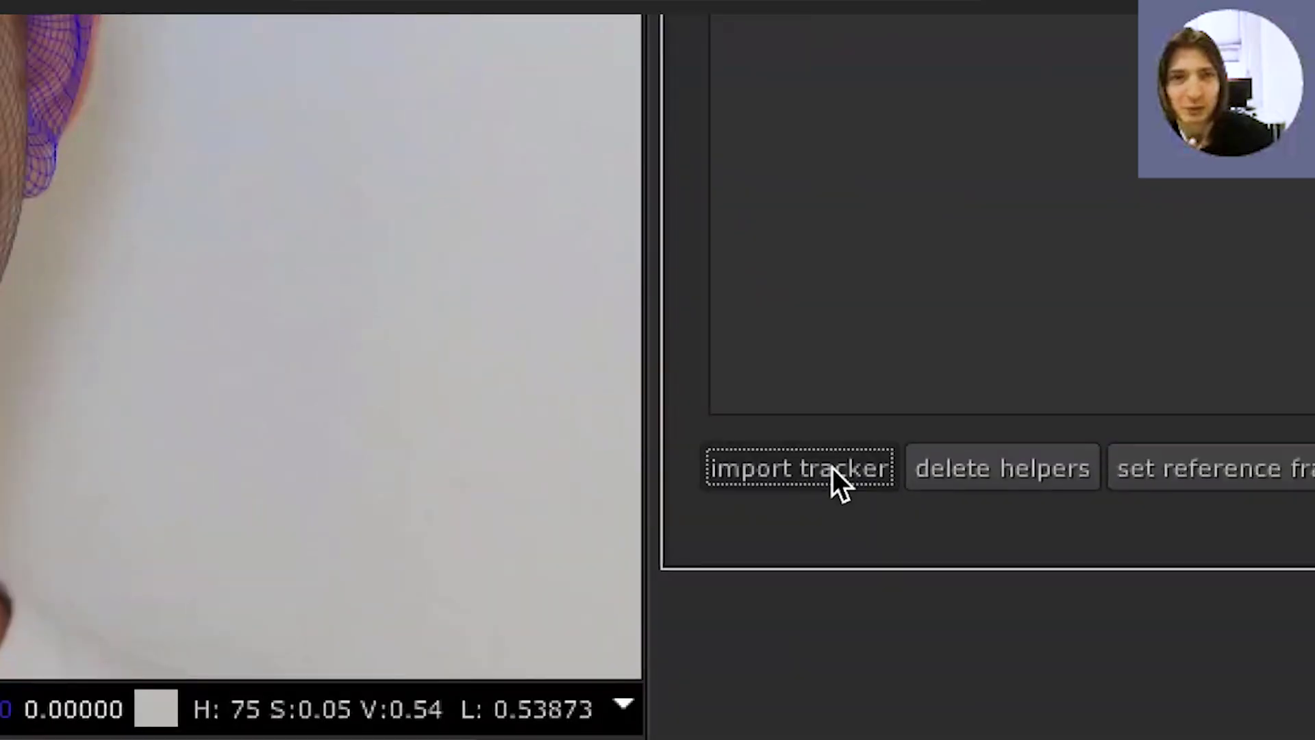
pyautogui.click(832, 469)
pyautogui.click(654, 385)
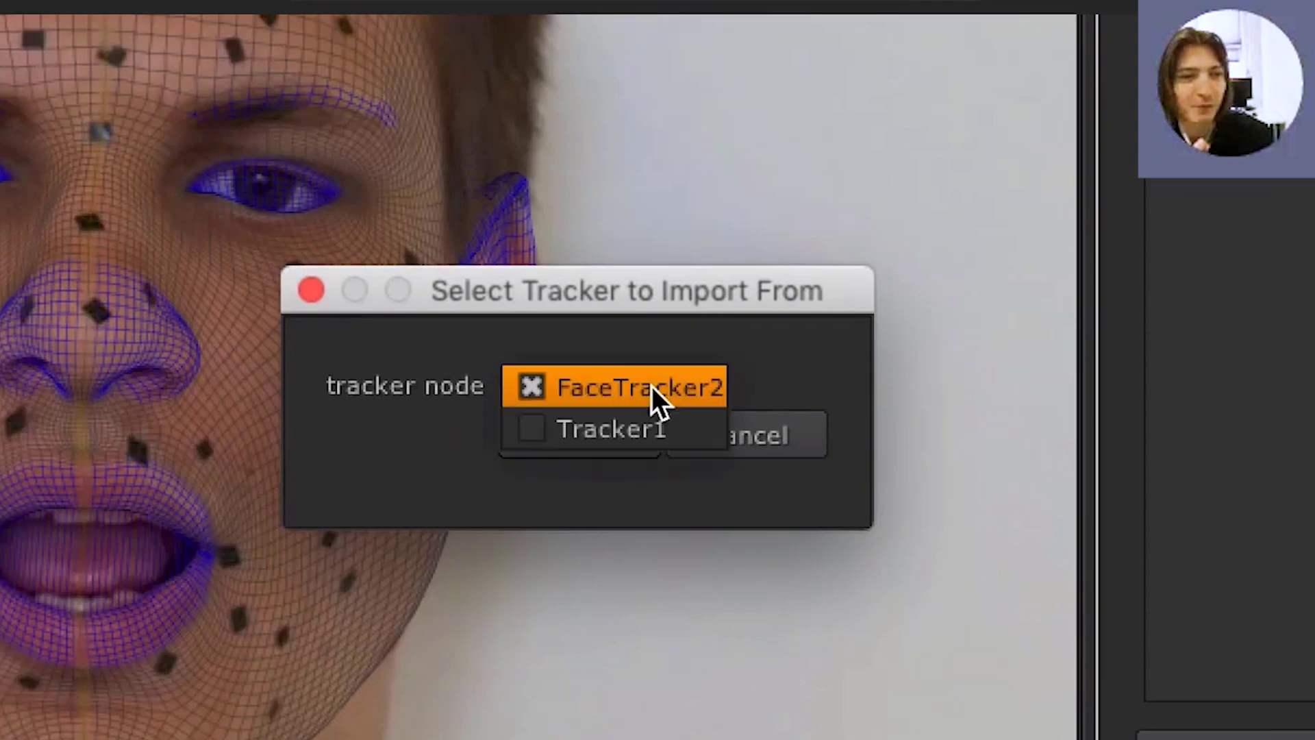
pyautogui.click(643, 431)
pyautogui.click(602, 437)
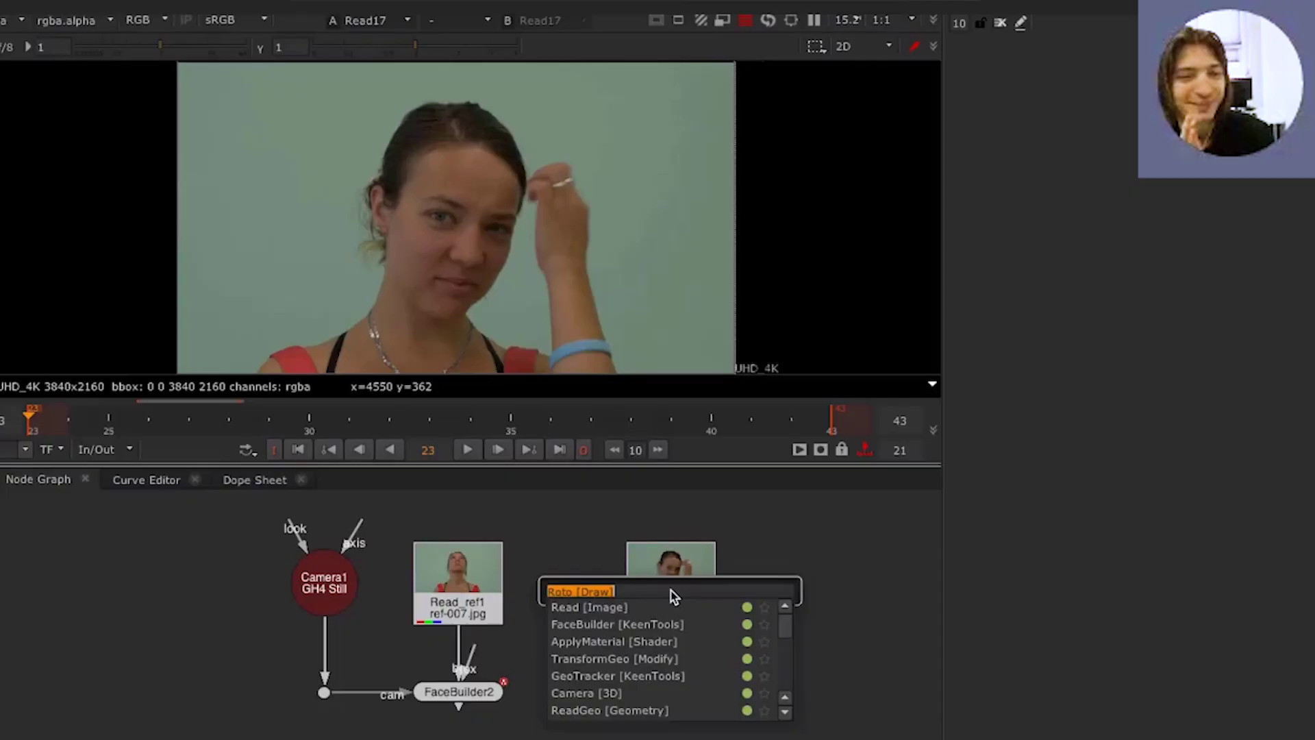
# Add a Roto node to mask the woman's raised arm in the Read17 footage for FaceTracker4
pyautogui.write('roto')
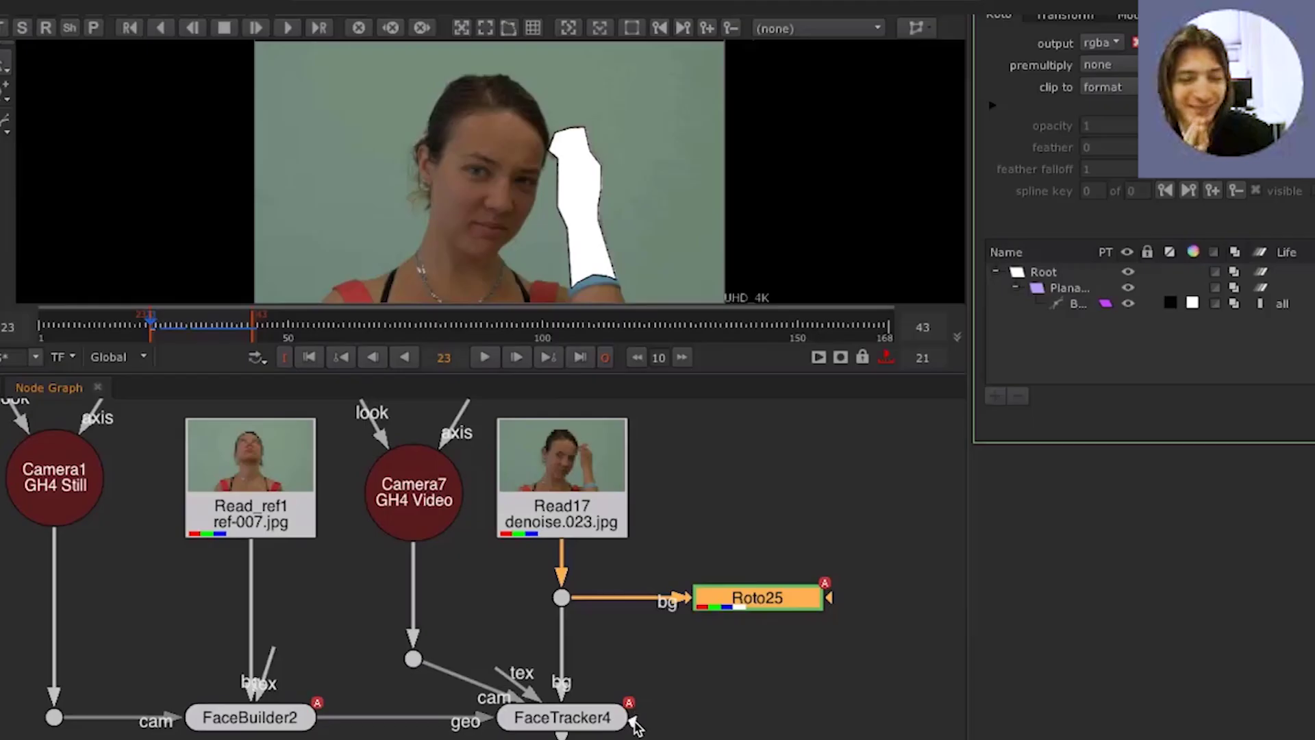
pyautogui.click(793, 680)
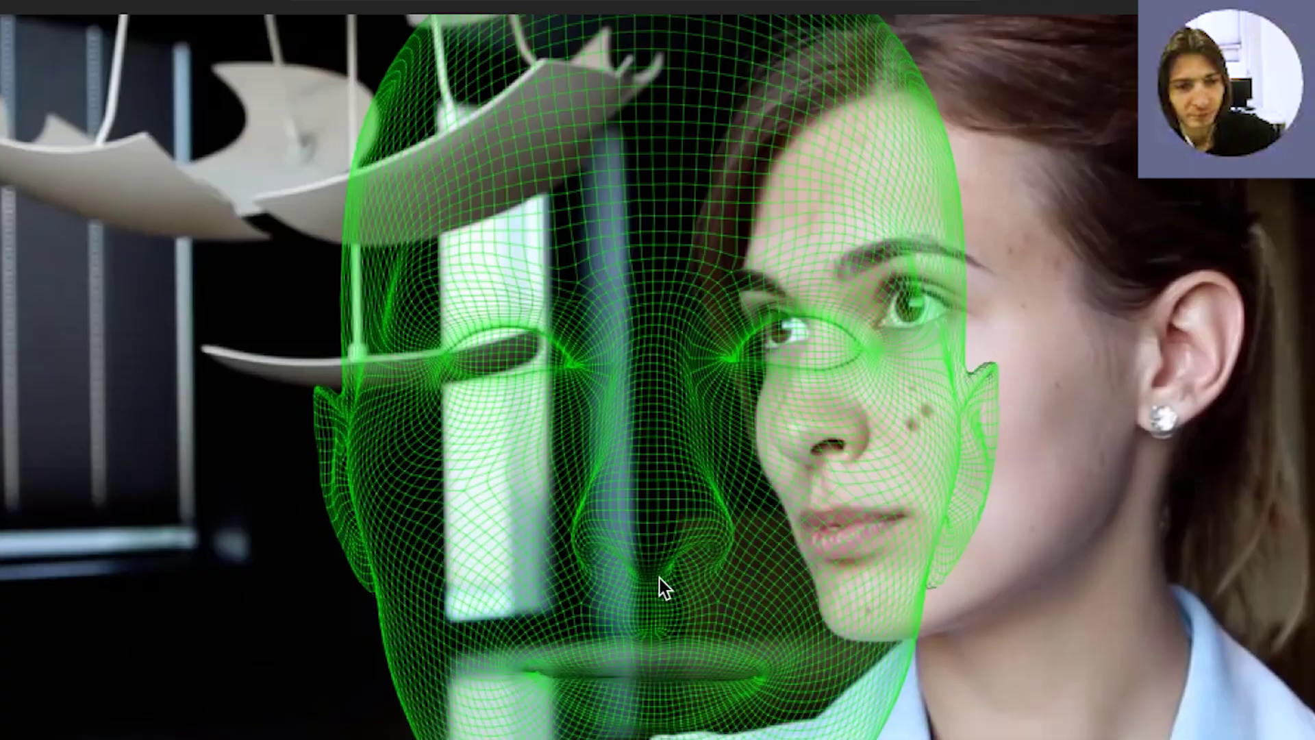
# Pin the green head mesh onto the face of the woman with the earring
pyautogui.moveTo(827, 249); pyautogui.dragTo(816, 308)
pyautogui.moveTo(1013, 331); pyautogui.dragTo(1222, 292)
pyautogui.click(779, 440)
pyautogui.moveTo(750, 304); pyautogui.dragTo(747, 302)
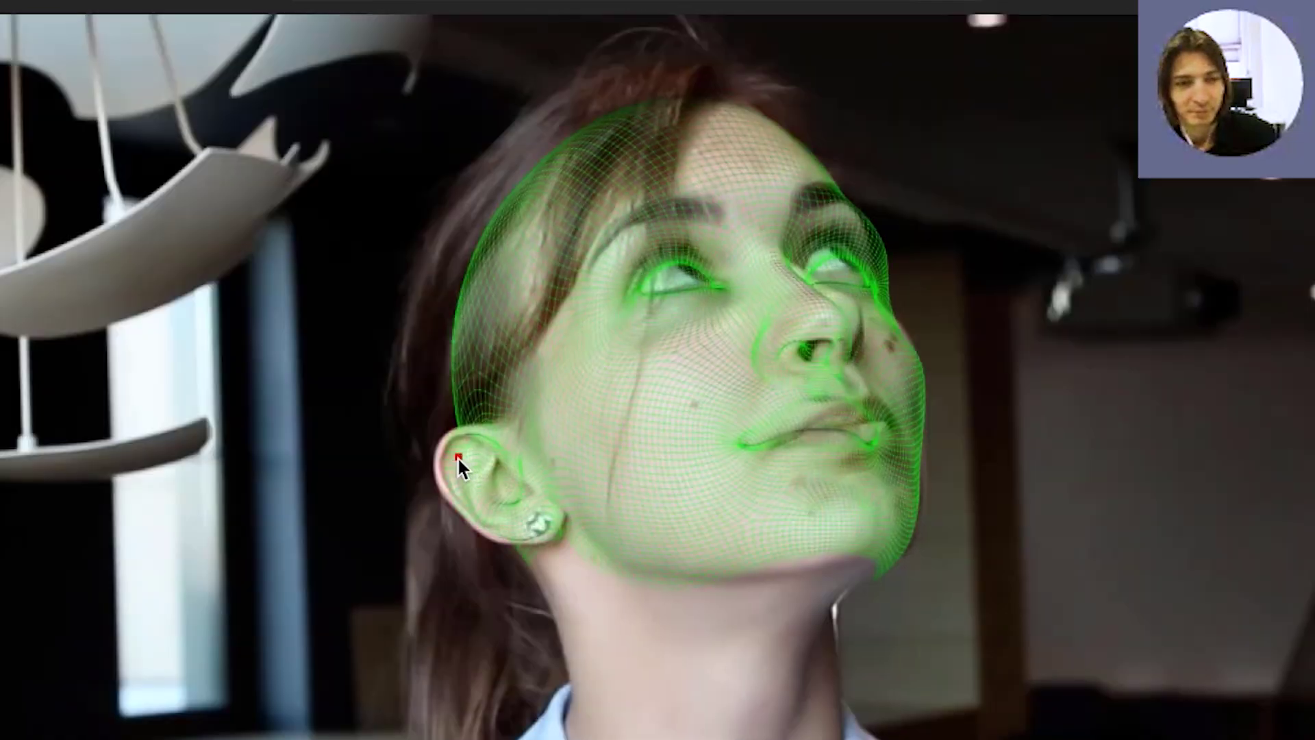
# Align the head mesh to the upturned face with pins at the chin, far eye corner and forehead
pyautogui.click(887, 540)
pyautogui.click(864, 259)
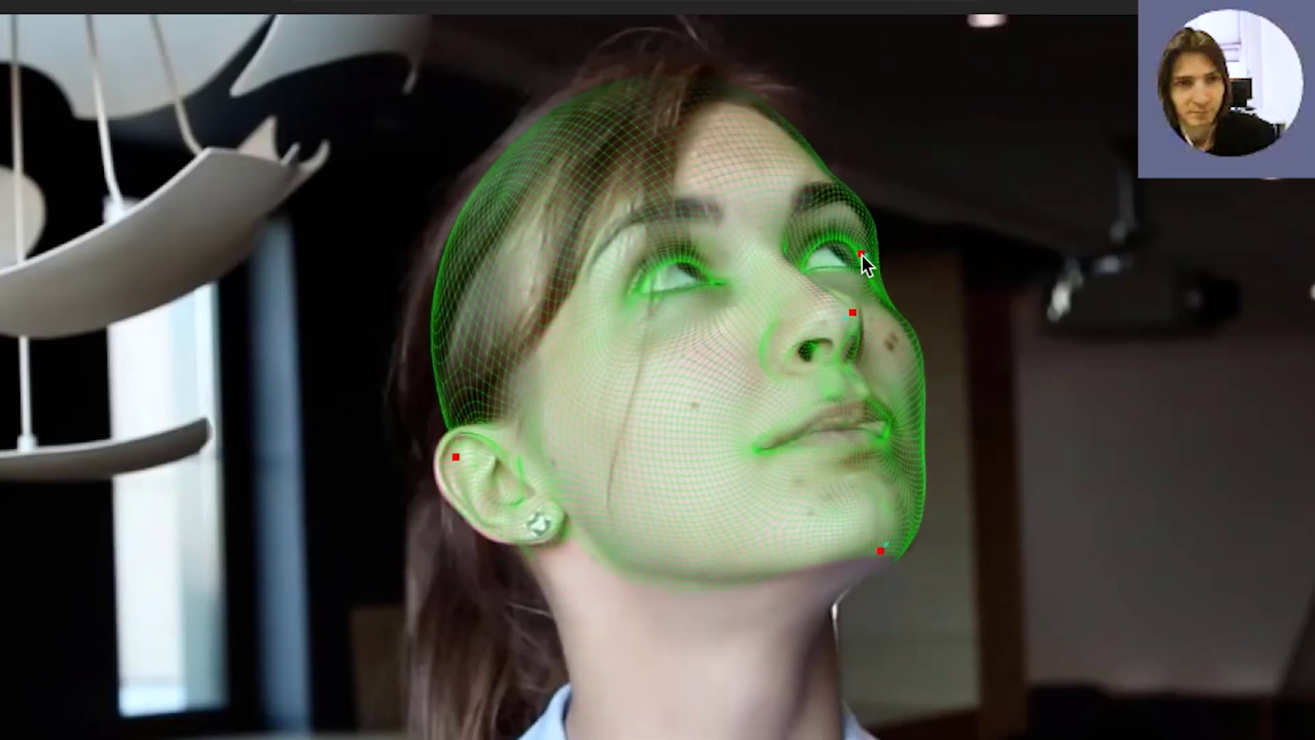
pyautogui.click(745, 130)
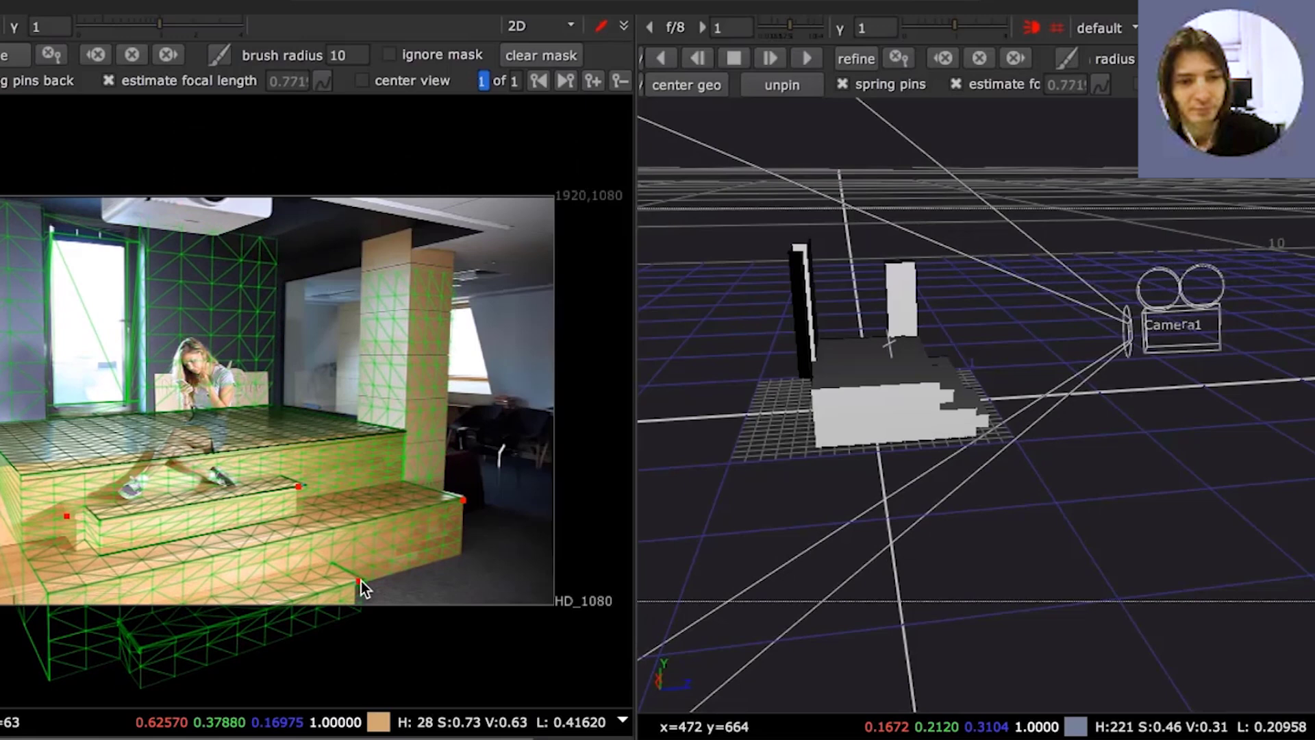
# Align the corner of the lowest step in the wooden platform geometry to the photo with a pin
pyautogui.moveTo(360, 580)
pyautogui.mouseDown()
pyautogui.moveTo(302, 582)
pyautogui.moveTo(347, 585)
pyautogui.mouseUp()
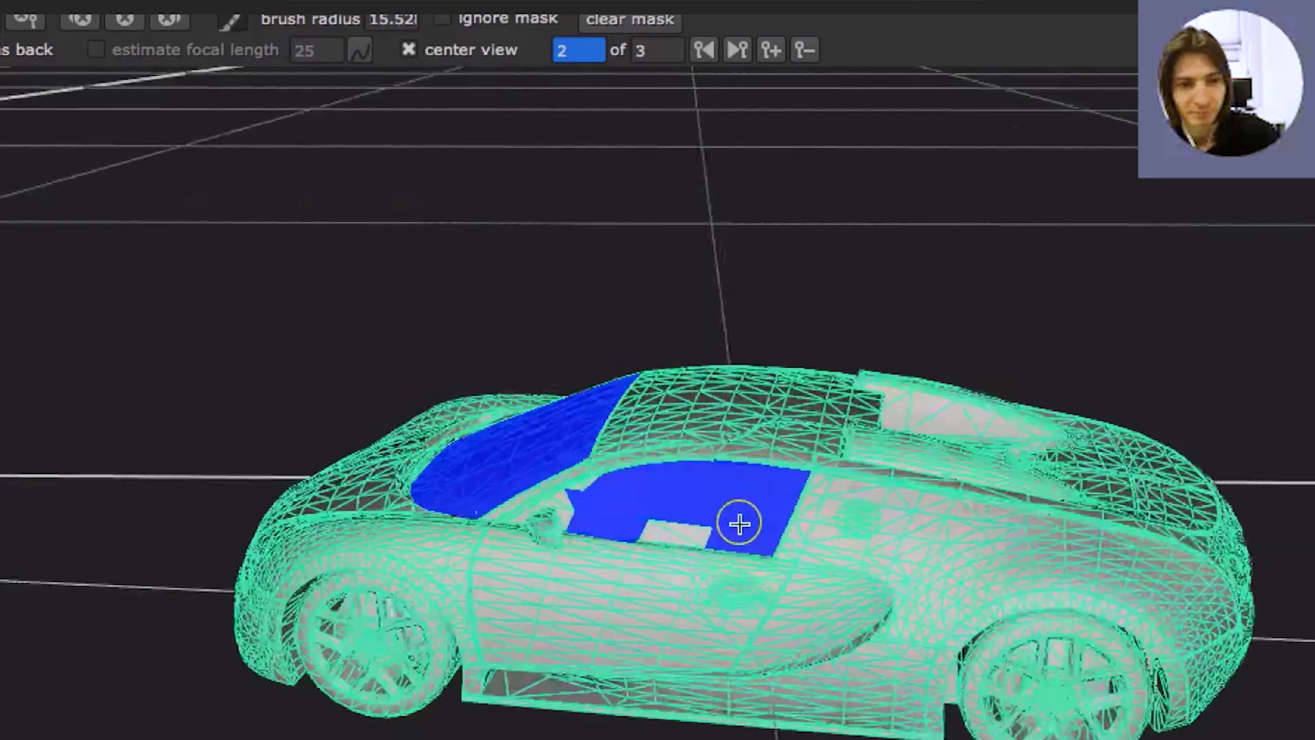
# Paint the surface mask over the side window and other areas of the car model
pyautogui.moveTo(740, 520); pyautogui.dragTo(852, 576)
pyautogui.click(337, 591)
pyautogui.moveTo(337, 591)
pyautogui.keyDown('ctrl'); pyautogui.mouseDown()
pyautogui.moveTo(1189, 314)
pyautogui.moveTo(1251, 548)
pyautogui.moveTo(1025, 538)
pyautogui.mouseUp(); pyautogui.keyUp('ctrl')
pyautogui.keyDown('ctrl'); pyautogui.moveTo(176, 508); pyautogui.dragTo(14, 461); pyautogui.keyUp('ctrl')
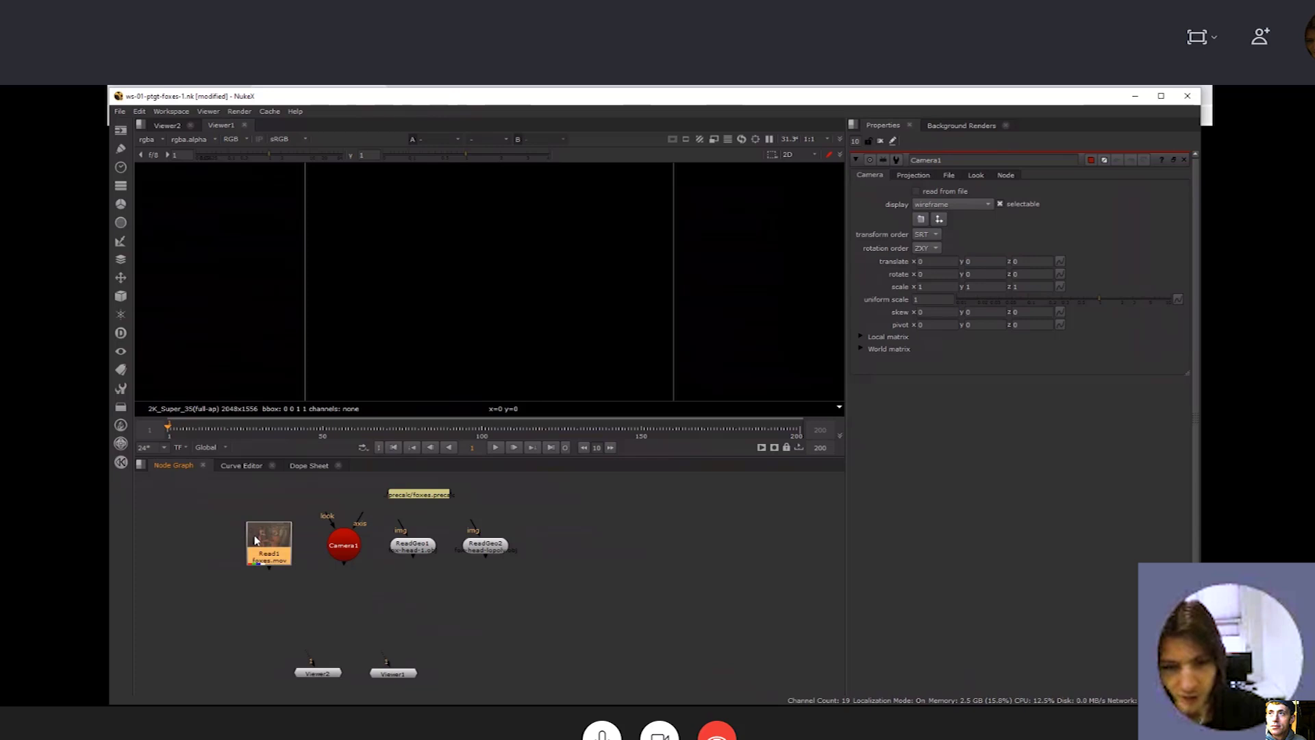
# Show the foxes.mov footage from the Read1 node in Viewer1
pyautogui.press('1')
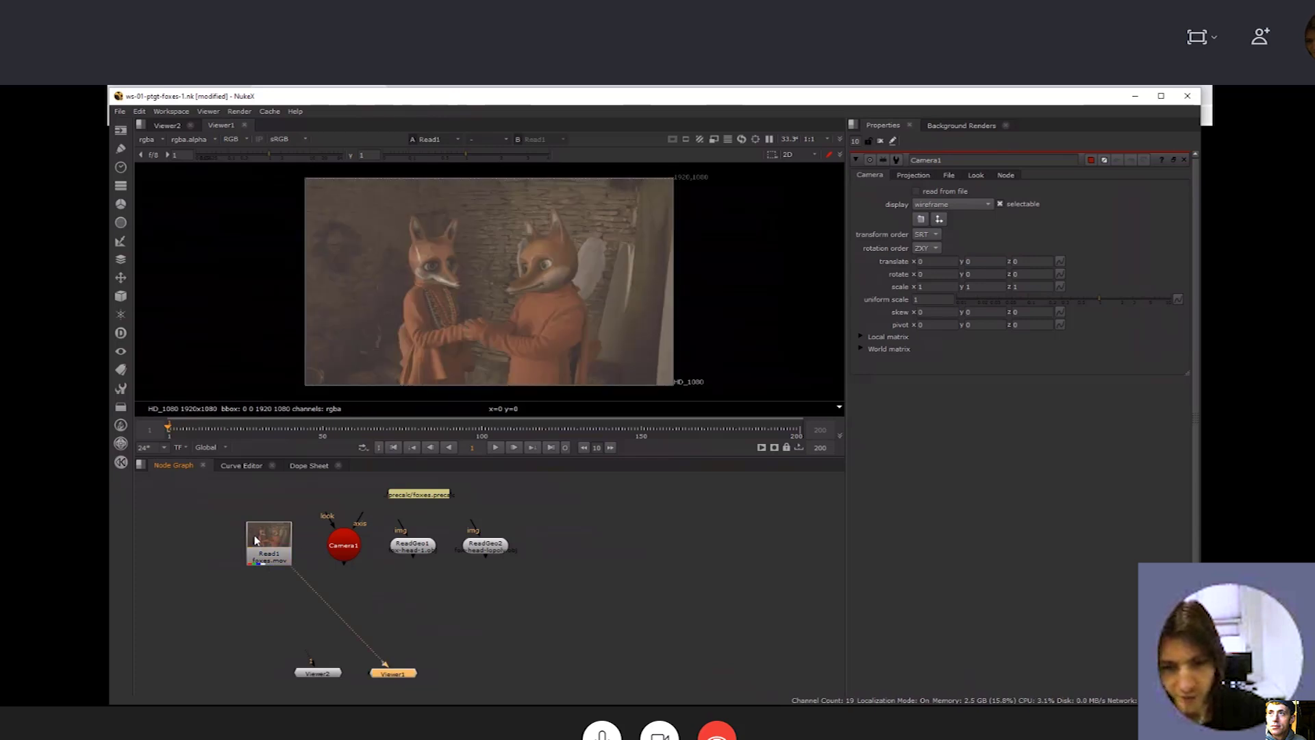
# Show the fox head model from the ReadGeo1 node in Viewer1 and orbit around it in 3D
pyautogui.click(343, 545)
pyautogui.press('1')
pyautogui.press('1')
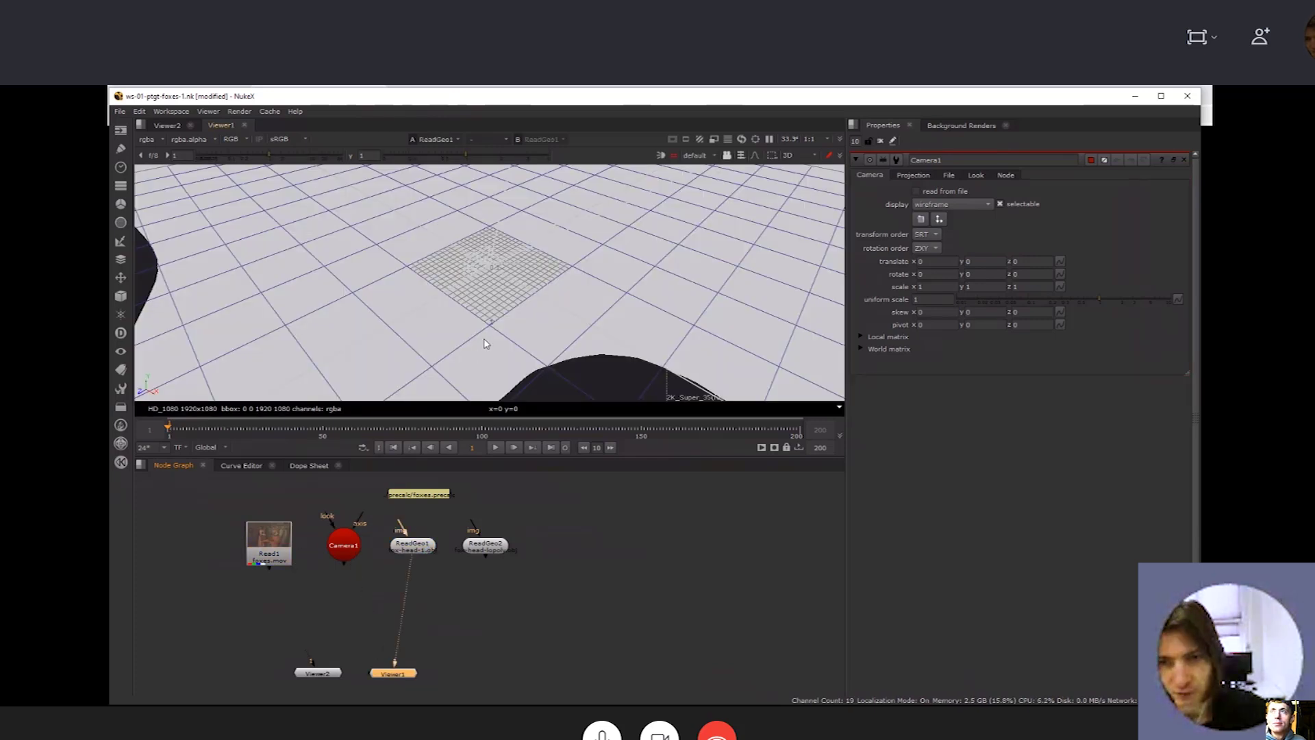
pyautogui.keyDown('ctrl'); pyautogui.moveTo(585, 378); pyautogui.dragTo(616, 313); pyautogui.keyUp('ctrl')
# Add a PinTool node and connect its inputs to the ReadGeo1 geometry, the Read1 footage and Camera1
pyautogui.press('Tab')
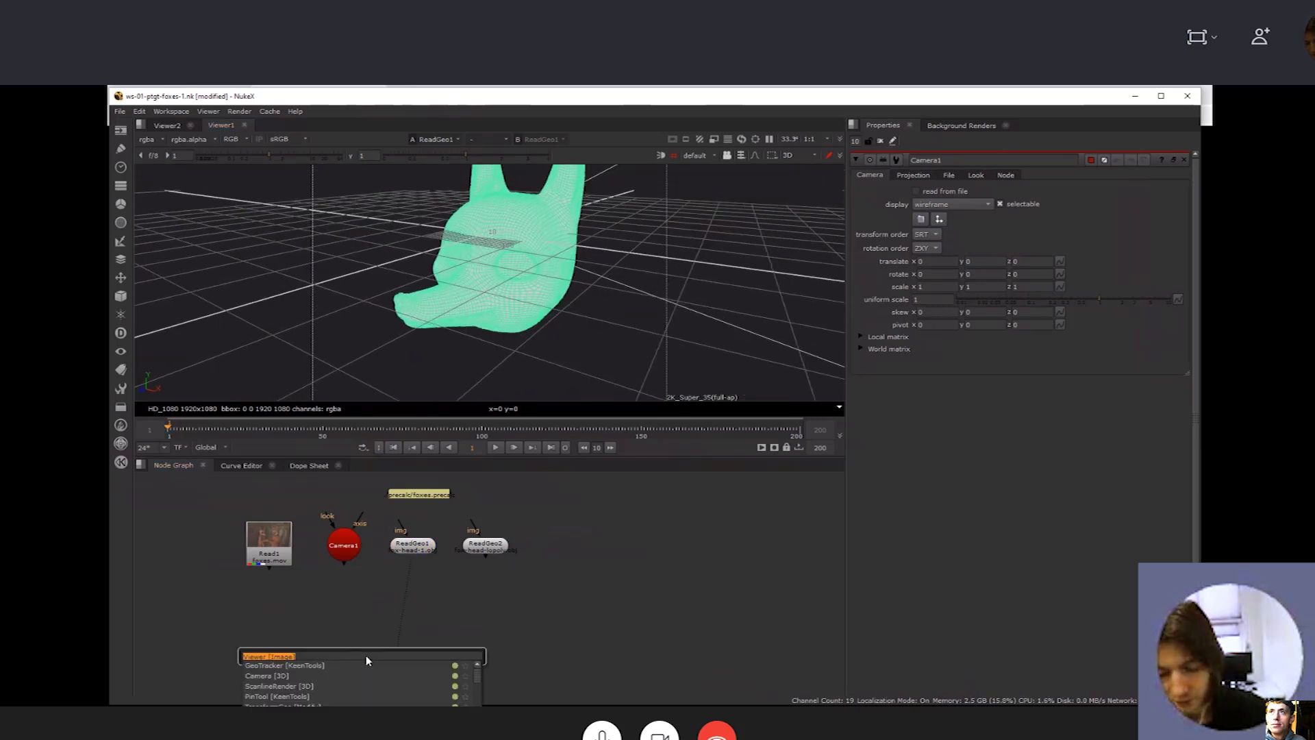
pyautogui.write('pin')
pyautogui.press('Return')
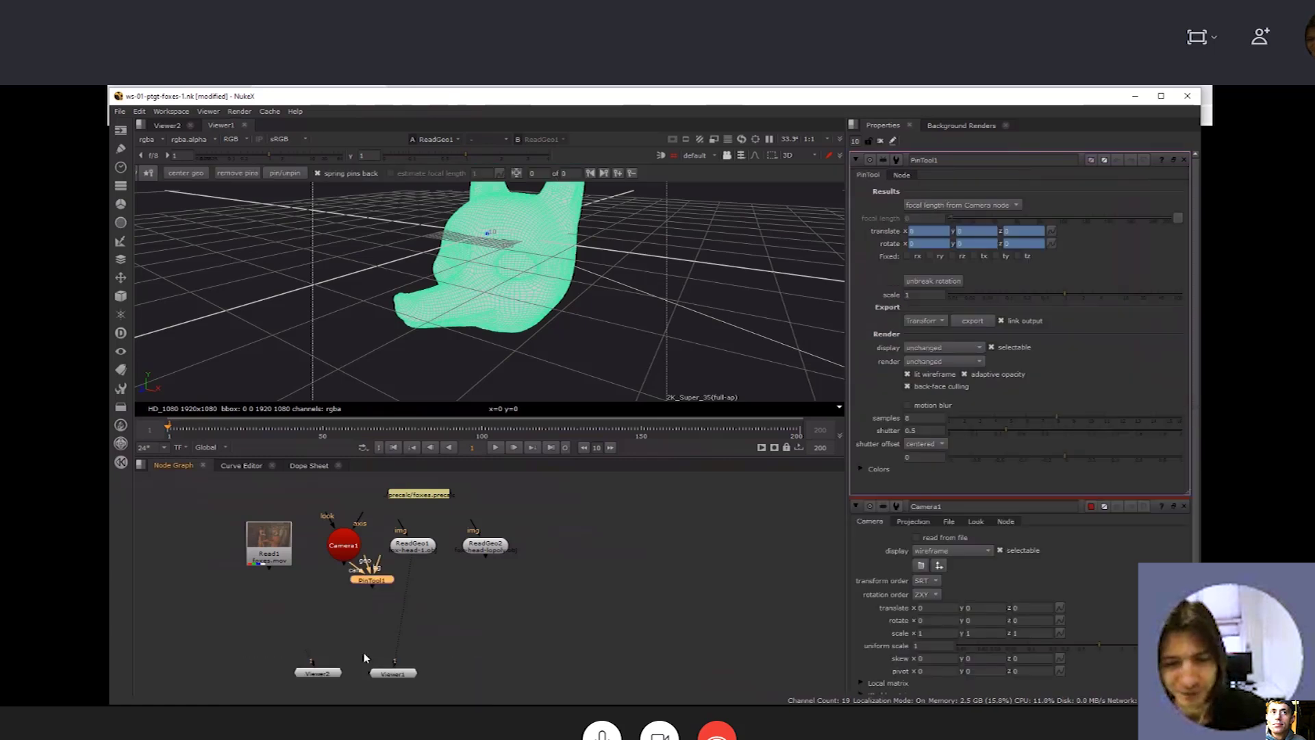
pyautogui.moveTo(366, 586); pyautogui.dragTo(331, 639)
pyautogui.moveTo(368, 570); pyautogui.dragTo(411, 543)
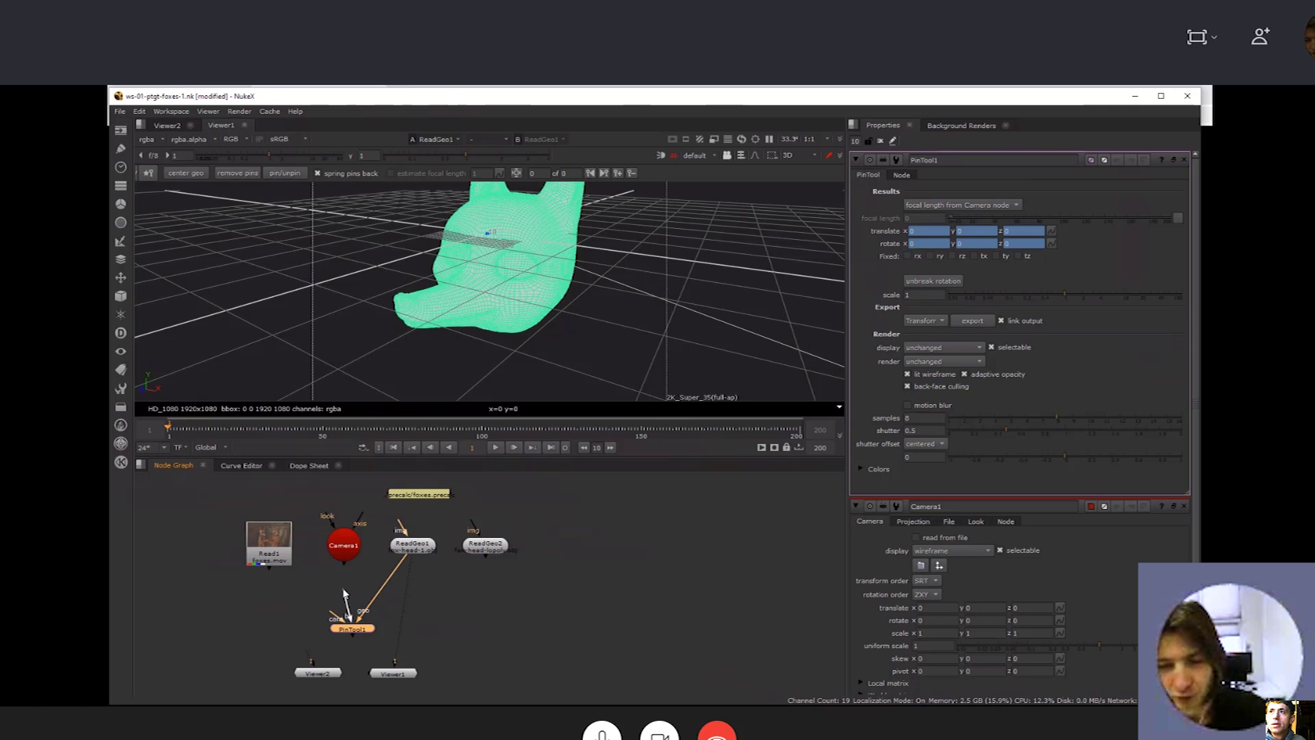
pyautogui.moveTo(338, 529); pyautogui.dragTo(296, 560)
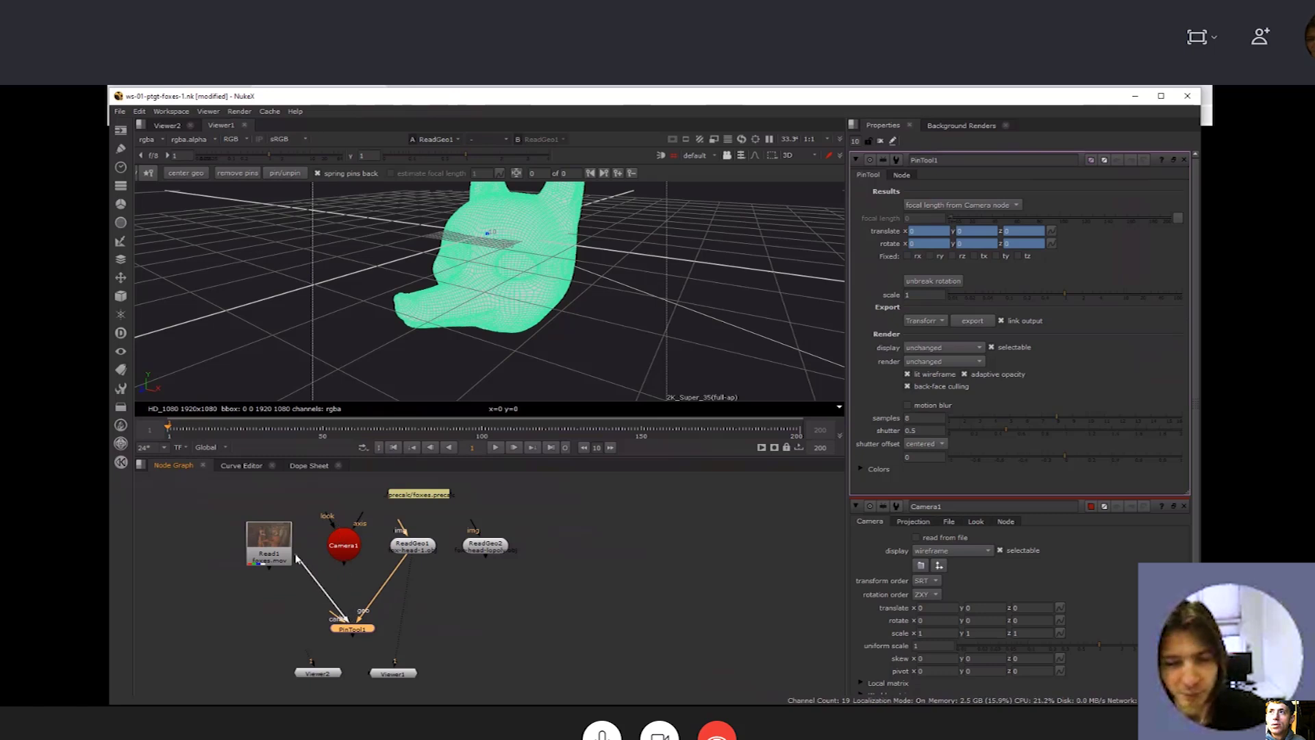
pyautogui.moveTo(331, 624); pyautogui.dragTo(340, 554)
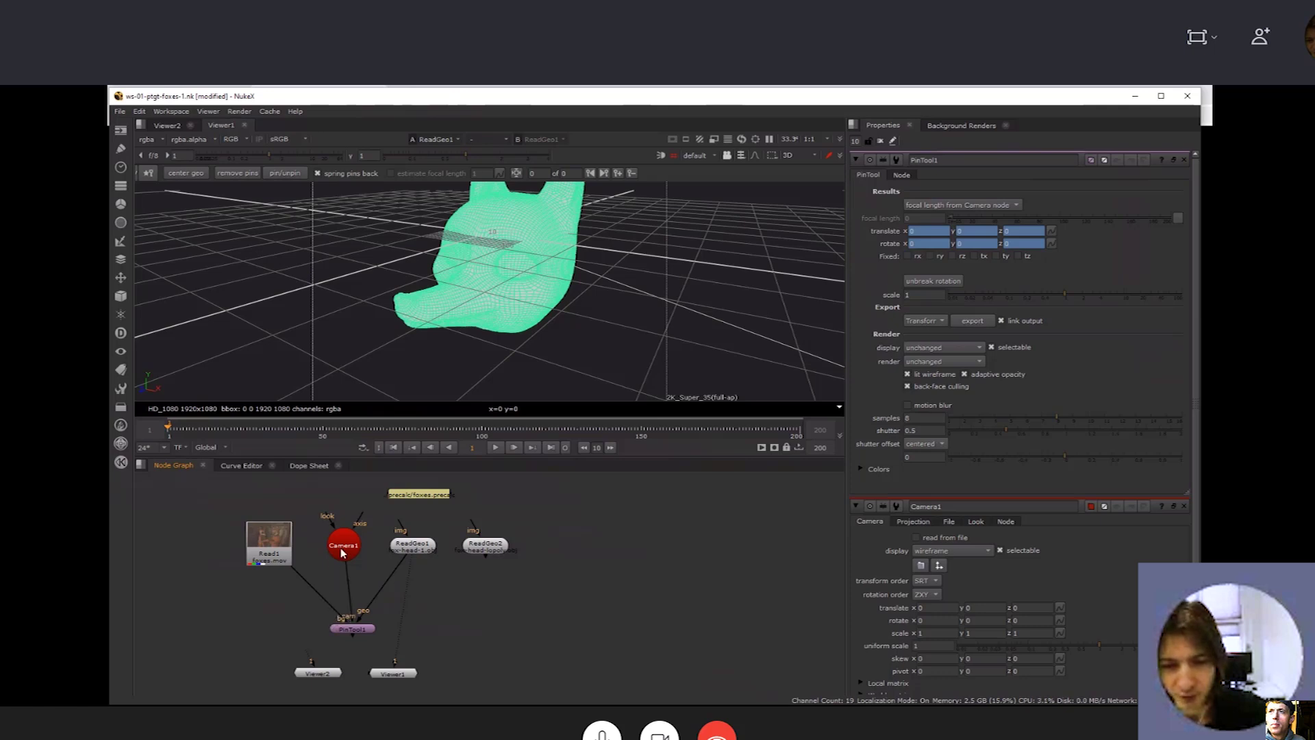
# Connect both Viewer1 and Viewer2 to the PinTool1 node and close the Camera1 properties
pyautogui.moveTo(352, 630); pyautogui.dragTo(340, 631)
pyautogui.press('1')
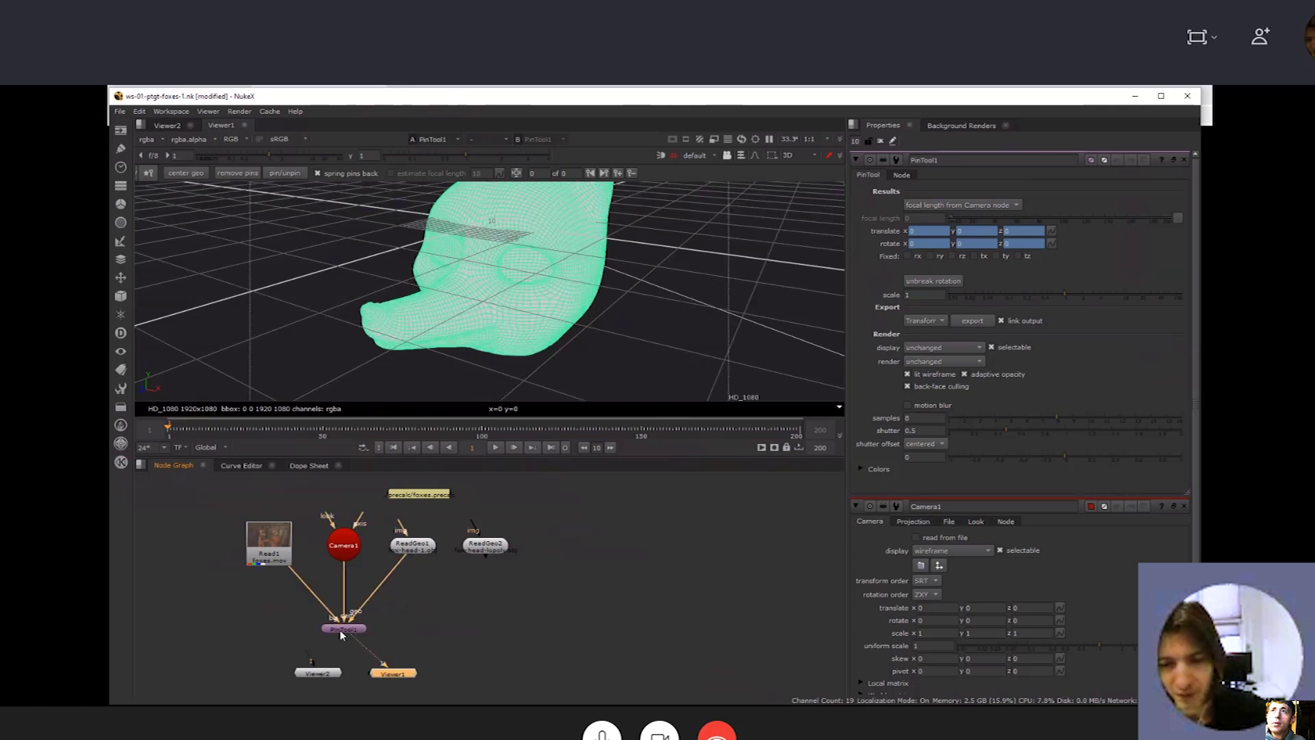
pyautogui.click(1184, 507)
pyautogui.click(443, 637)
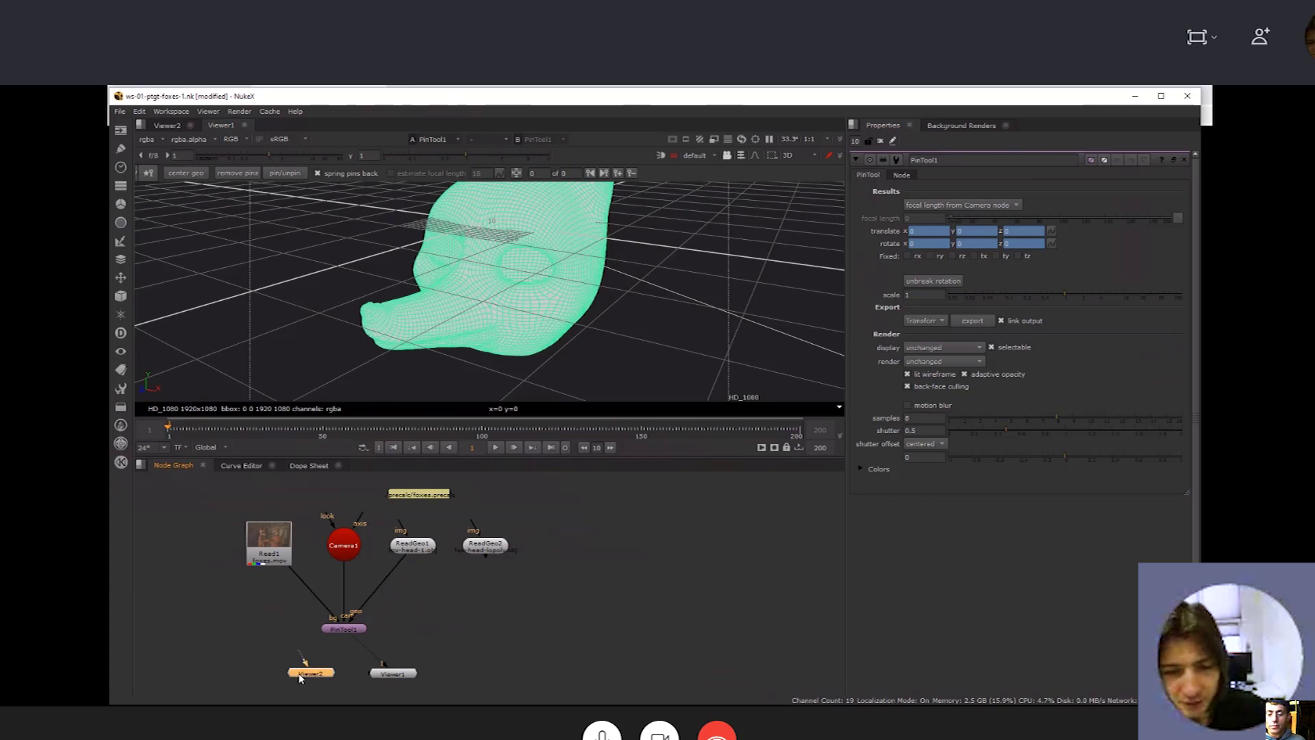
pyautogui.click(343, 630)
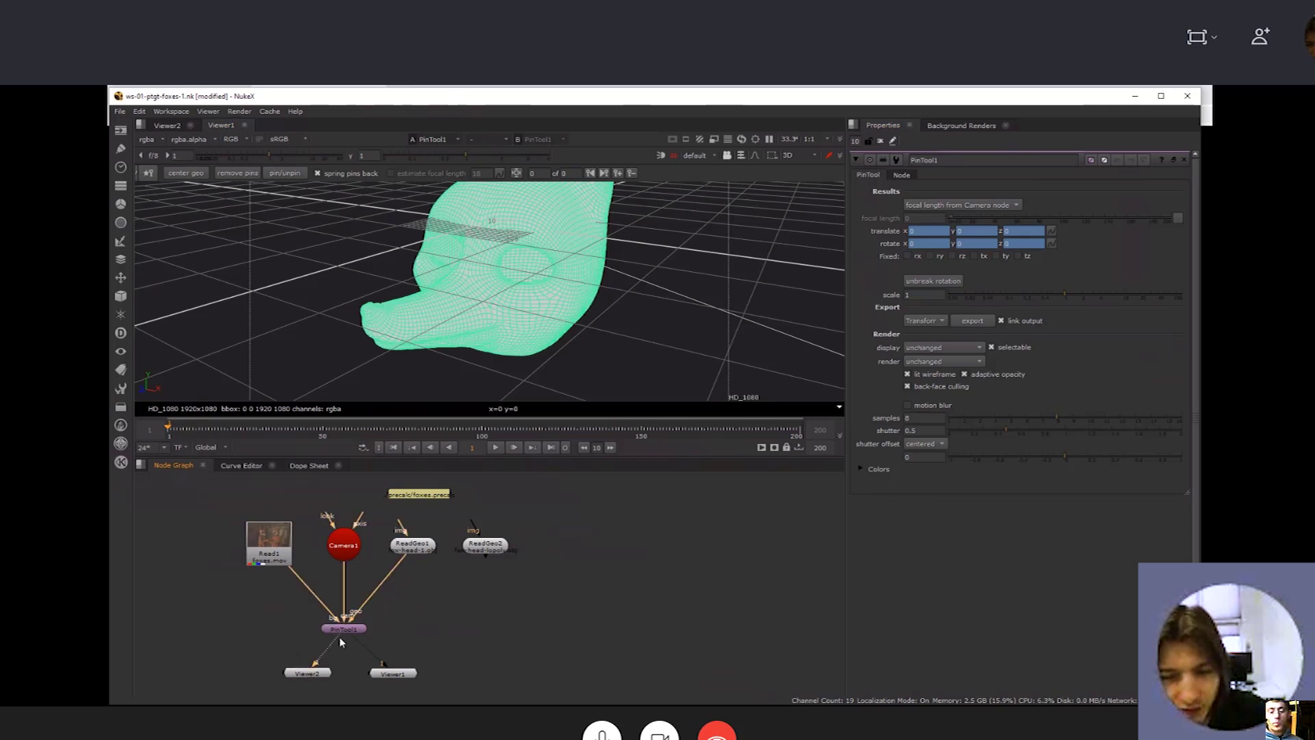
# Split the viewer area so the 2D footage in Viewer2 and the 3D scene in Viewer1 sit side by side
pyautogui.moveTo(226, 129); pyautogui.dragTo(832, 220)
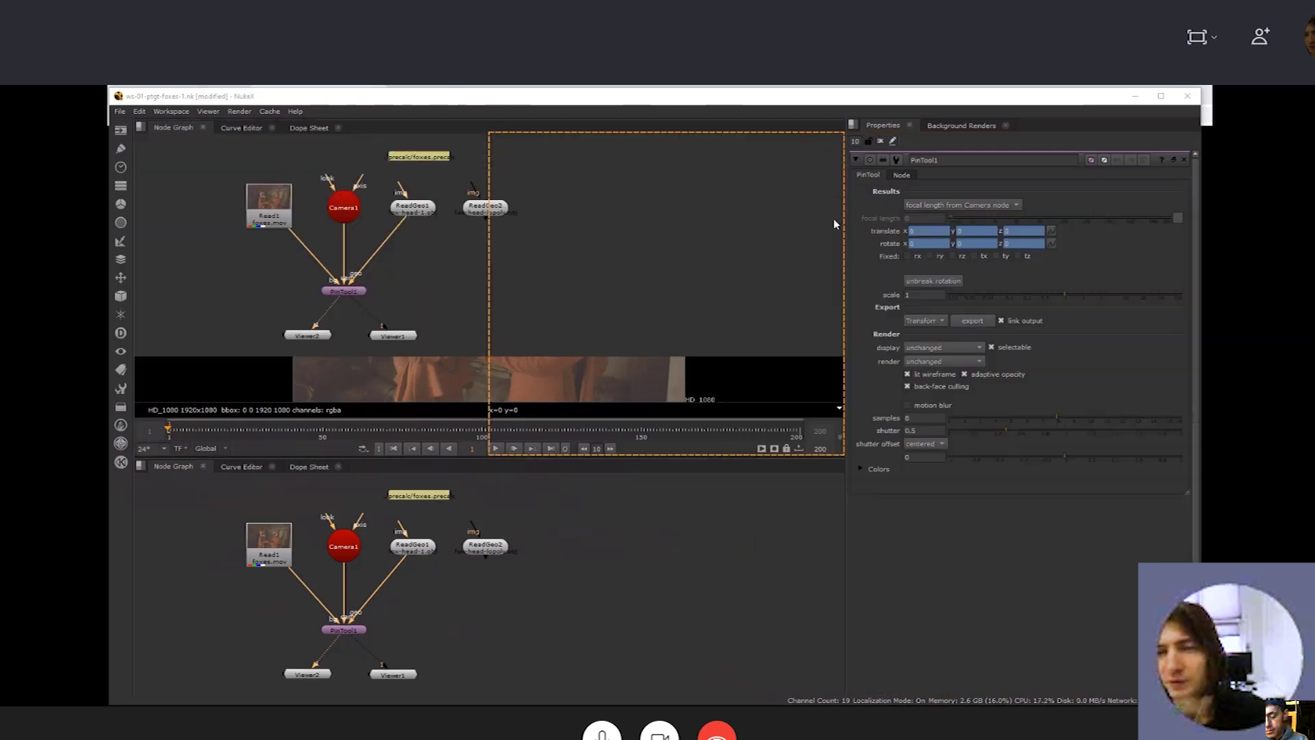
pyautogui.scroll(-5, 546, 289)
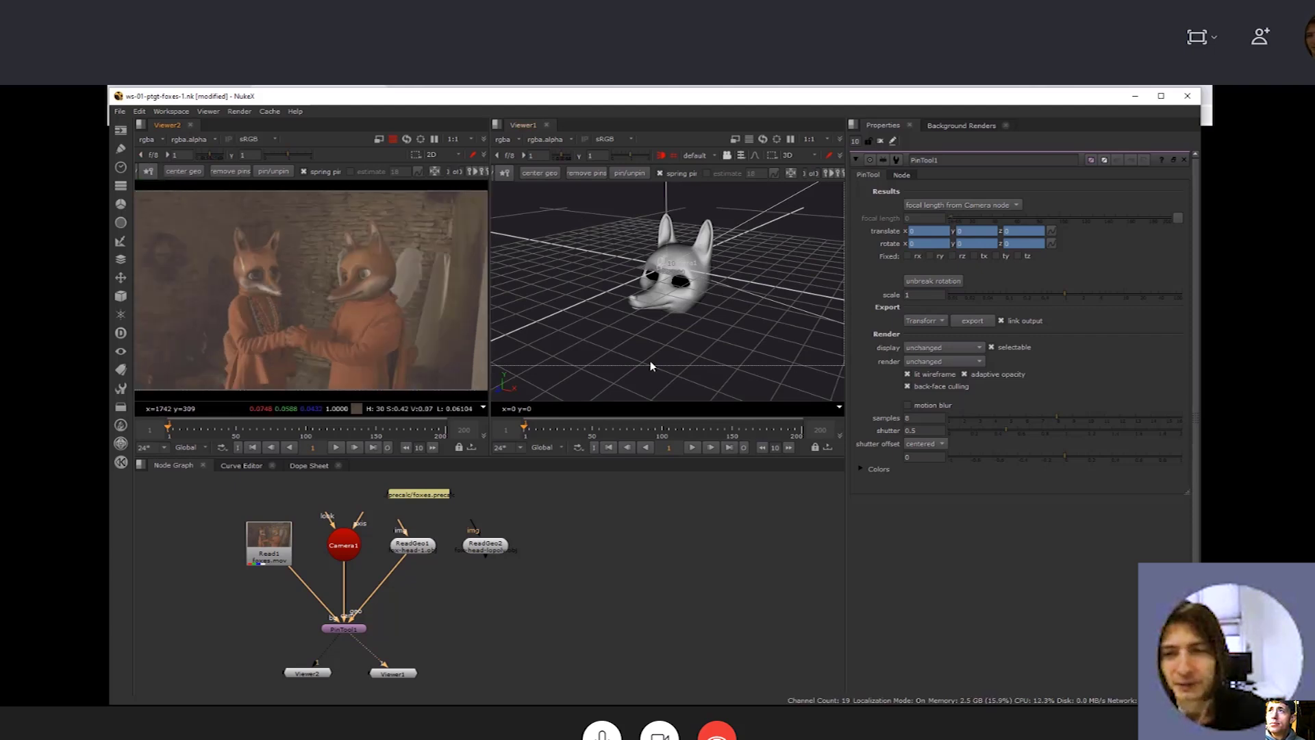
pyautogui.scroll(-3, 667, 316)
pyautogui.keyDown('ctrl'); pyautogui.moveTo(667, 315); pyautogui.dragTo(552, 355); pyautogui.keyUp('ctrl')
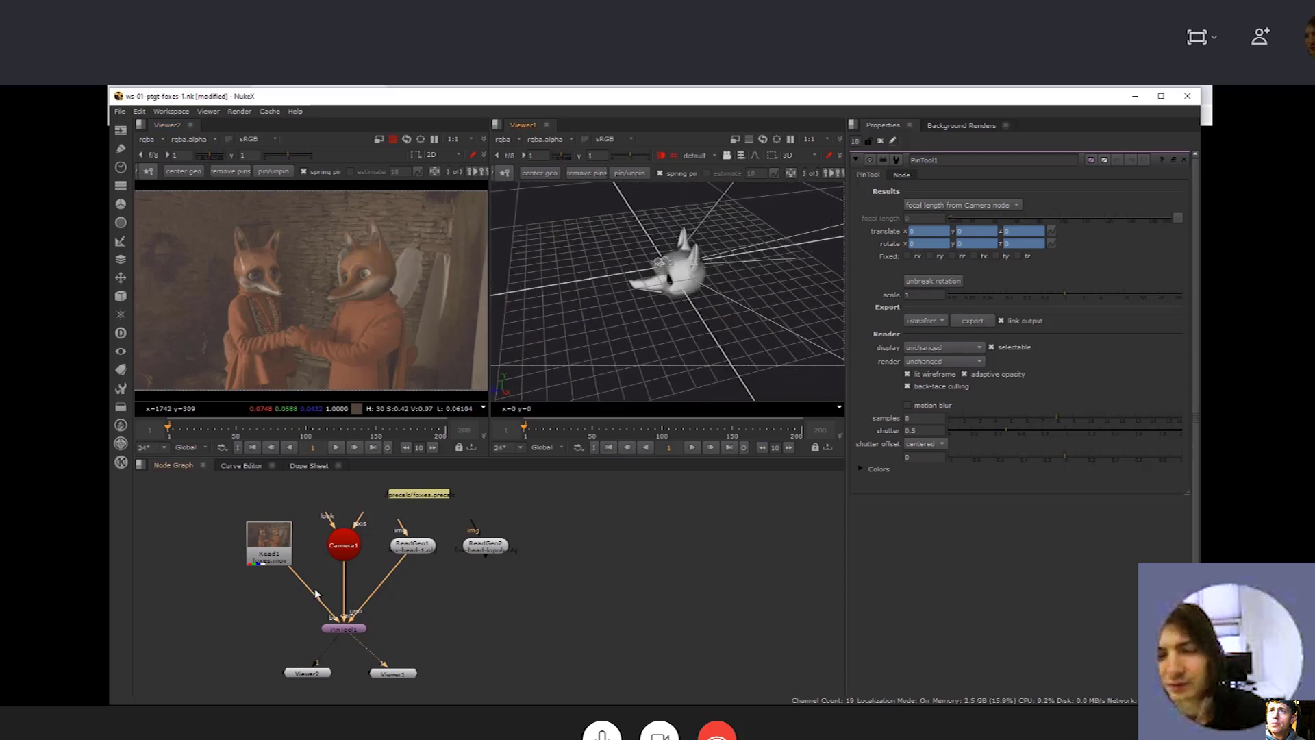
# Examine the Camera1, ReadGeo1, Read1 and PinTool1 nodes and open the ReadGeo1 properties
pyautogui.click(346, 555)
pyautogui.click(410, 550)
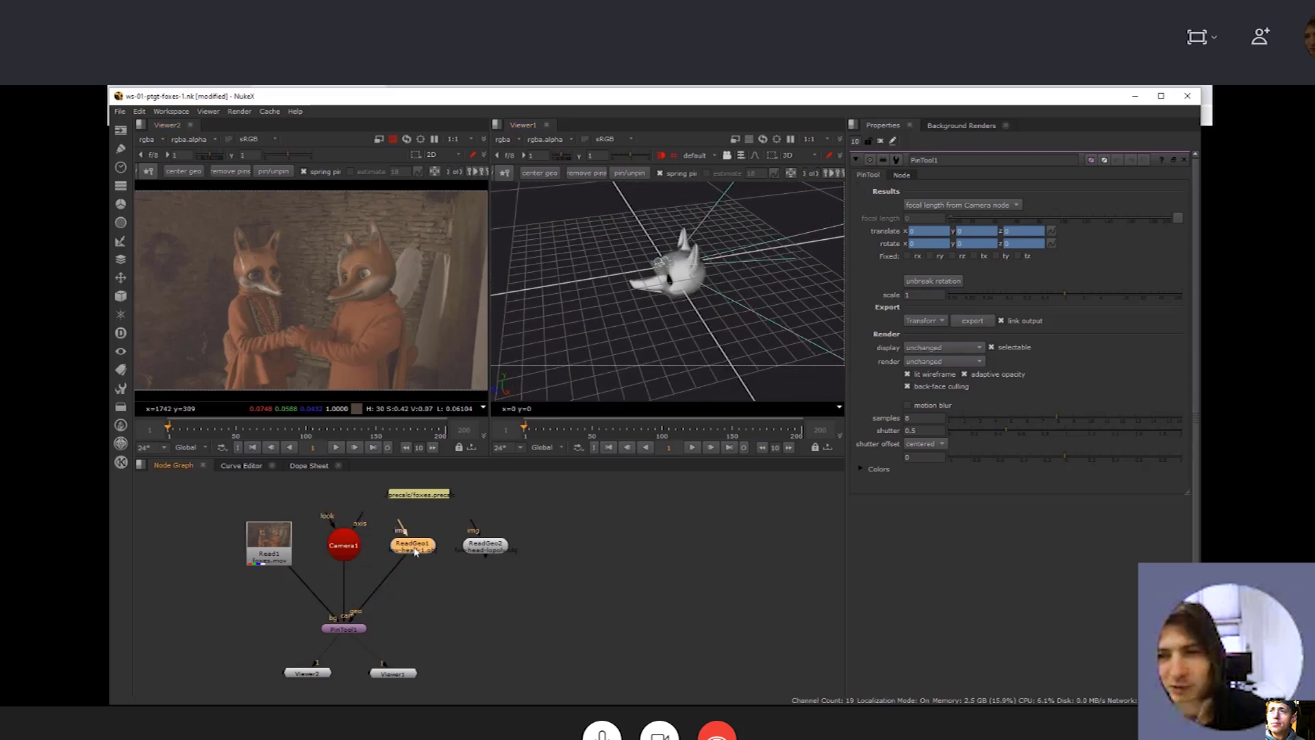
pyautogui.doubleClick(413, 552)
pyautogui.click(631, 511)
pyautogui.click(412, 546)
pyautogui.click(283, 547)
pyautogui.click(343, 631)
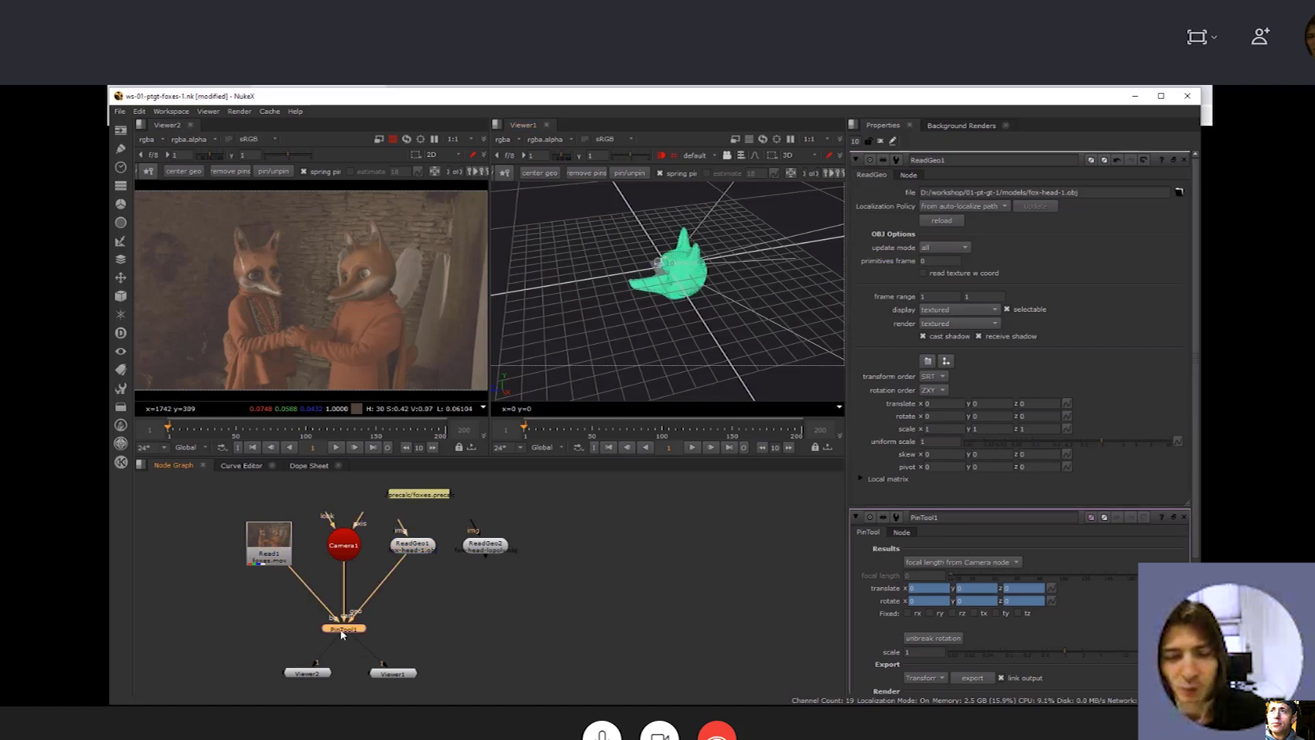
# Center the fox head geometry in the camera view and close the ReadGeo1 properties
pyautogui.click(181, 171)
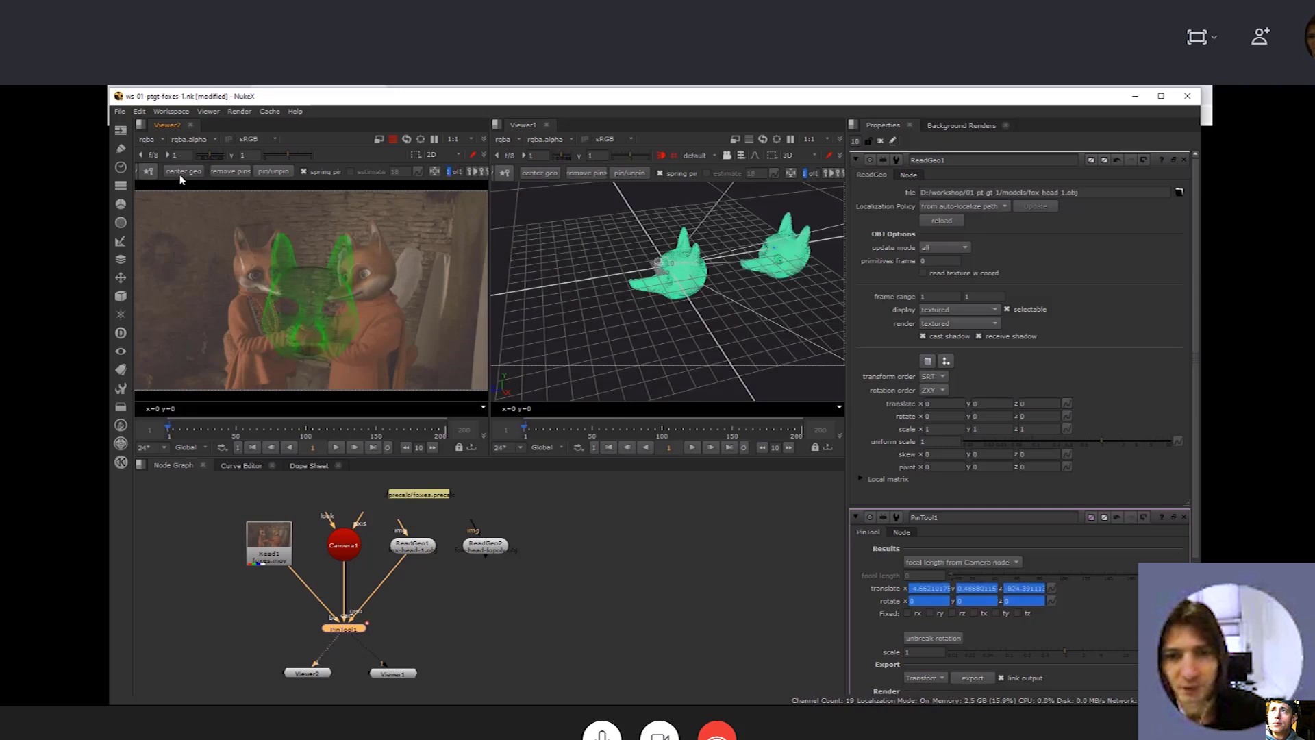
pyautogui.click(574, 357)
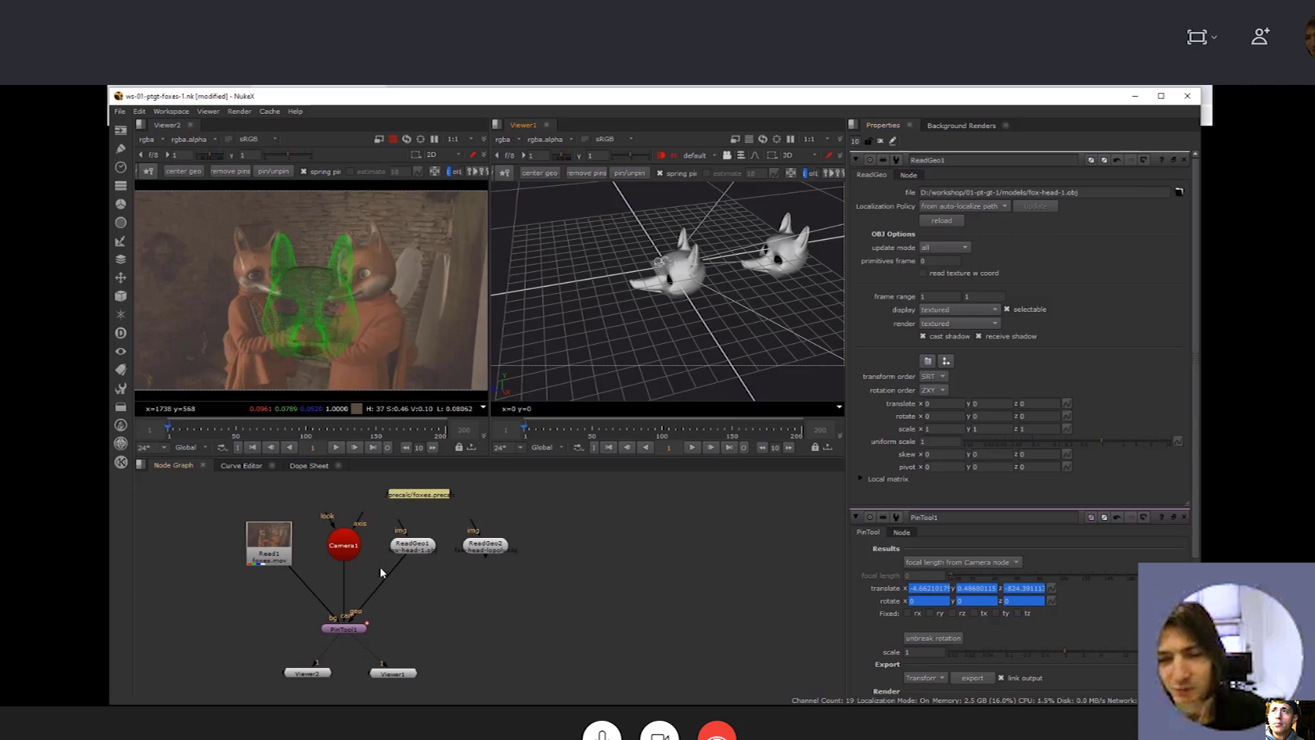
pyautogui.click(1054, 186)
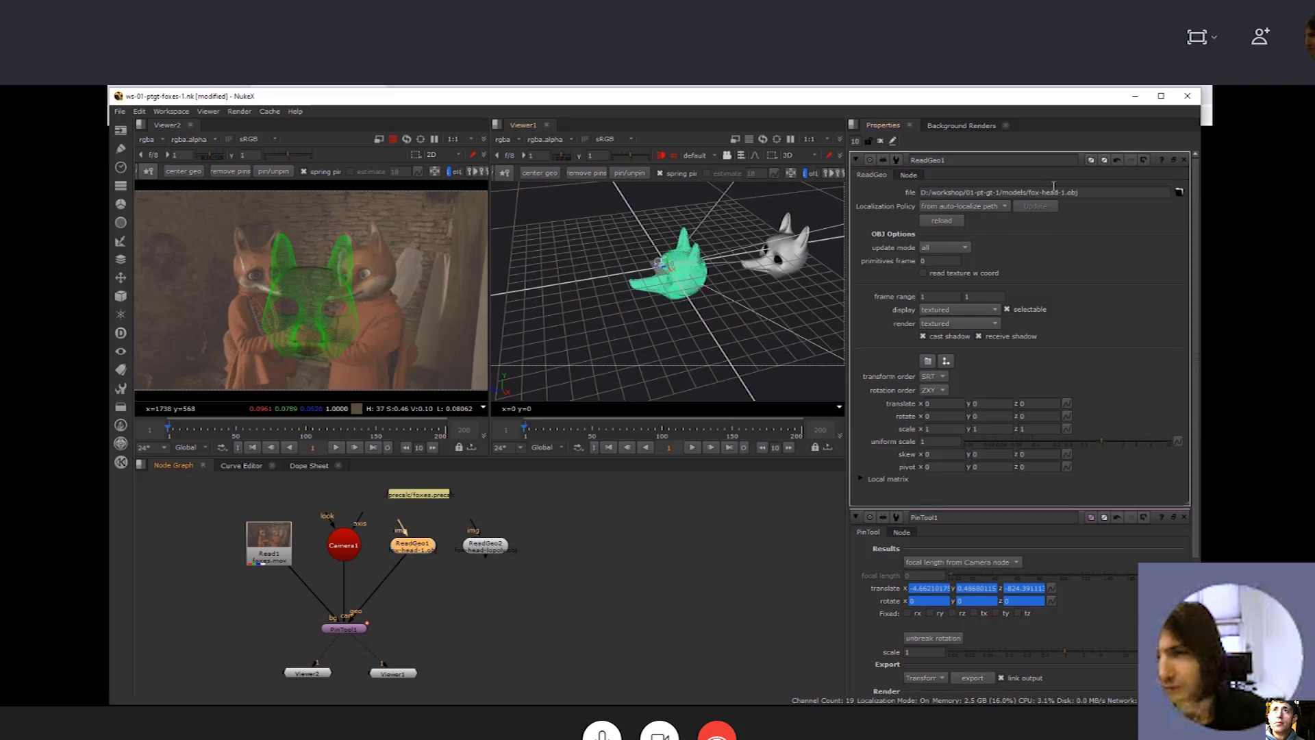
pyautogui.click(1185, 159)
pyautogui.click(776, 364)
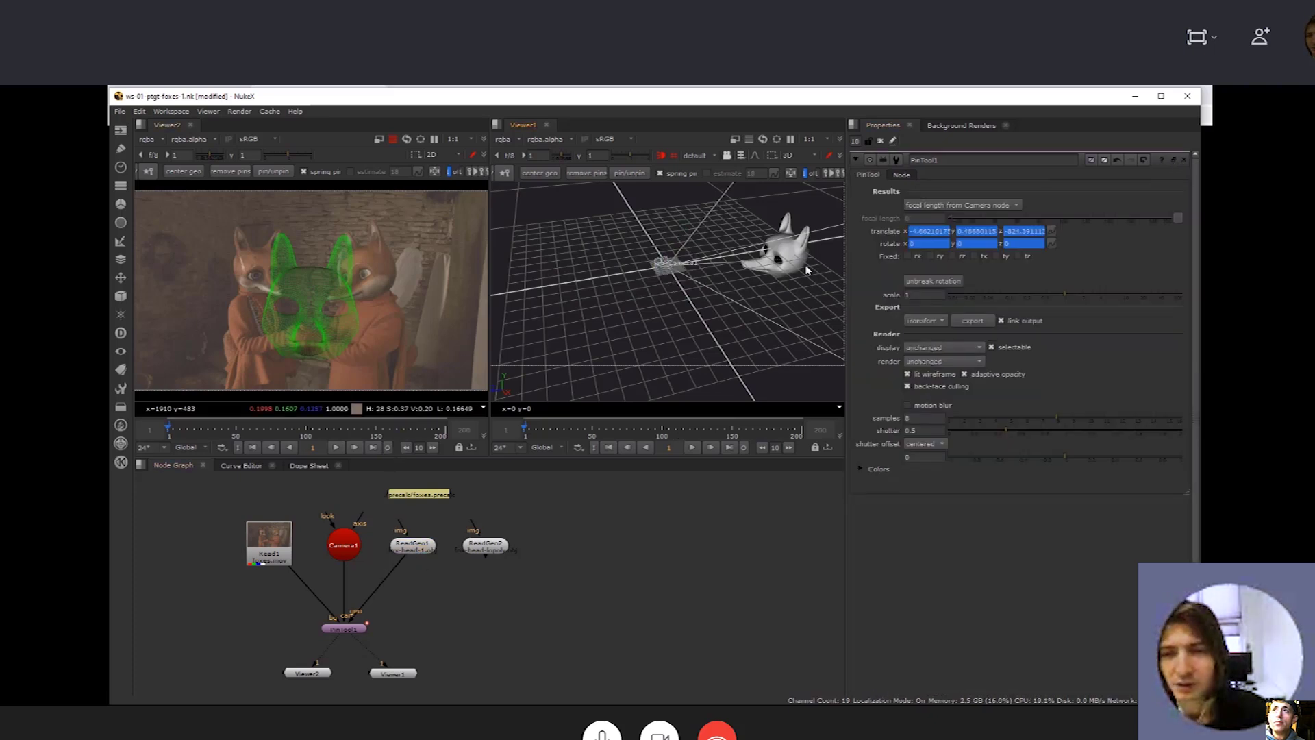
# Examine where the centered fox head sits relative to Camera1 in the 3D scene
pyautogui.click(768, 262)
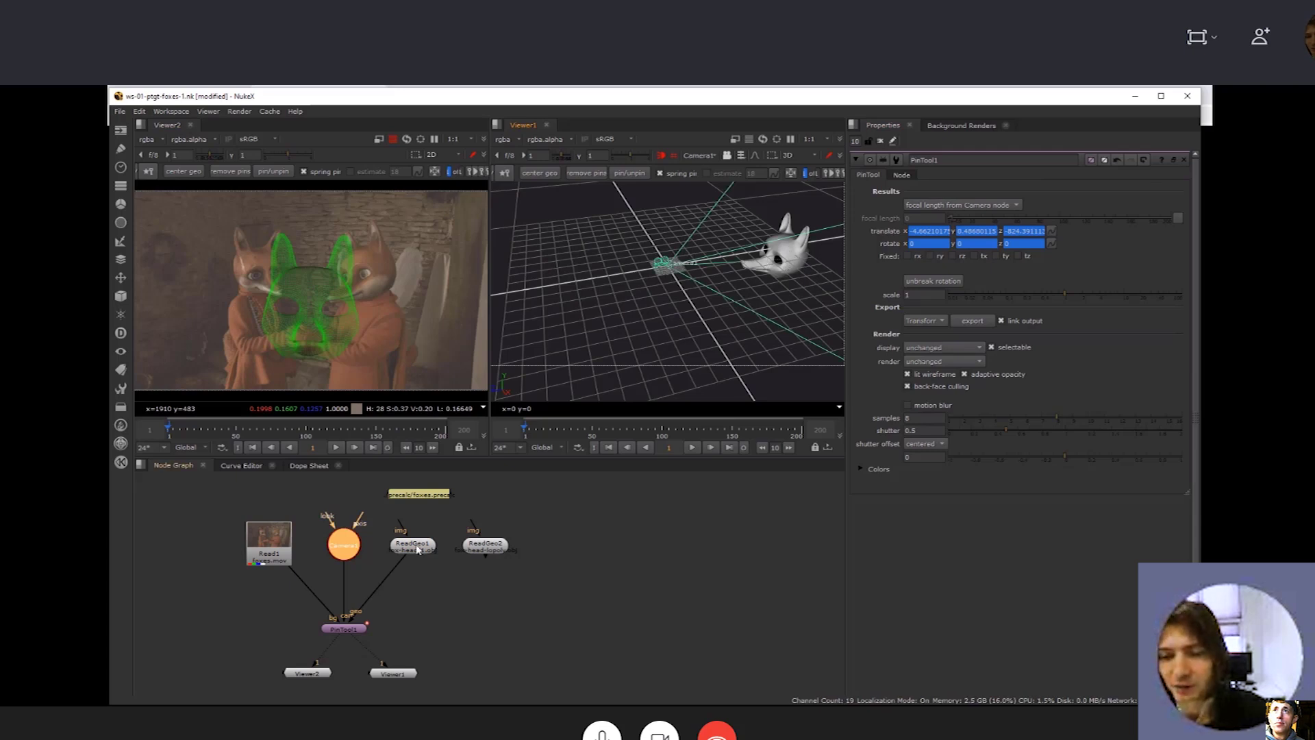
pyautogui.click(182, 171)
pyautogui.click(754, 263)
pyautogui.click(665, 271)
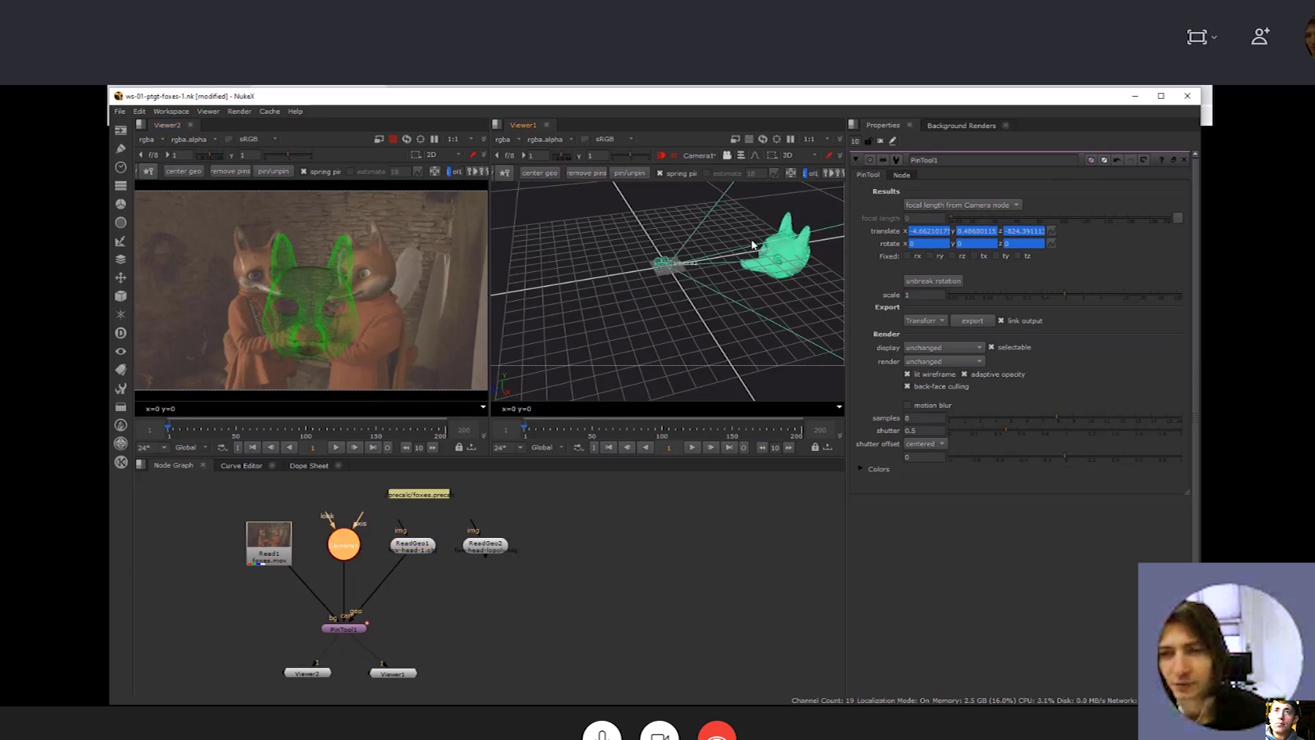
pyautogui.keyDown('ctrl'); pyautogui.moveTo(754, 271); pyautogui.dragTo(528, 323); pyautogui.keyUp('ctrl')
pyautogui.click(528, 323)
# Pin the tip of the mesh's left-hand ear to the matching ear tip of the left fox in the footage
pyautogui.scroll(4, 282, 261)
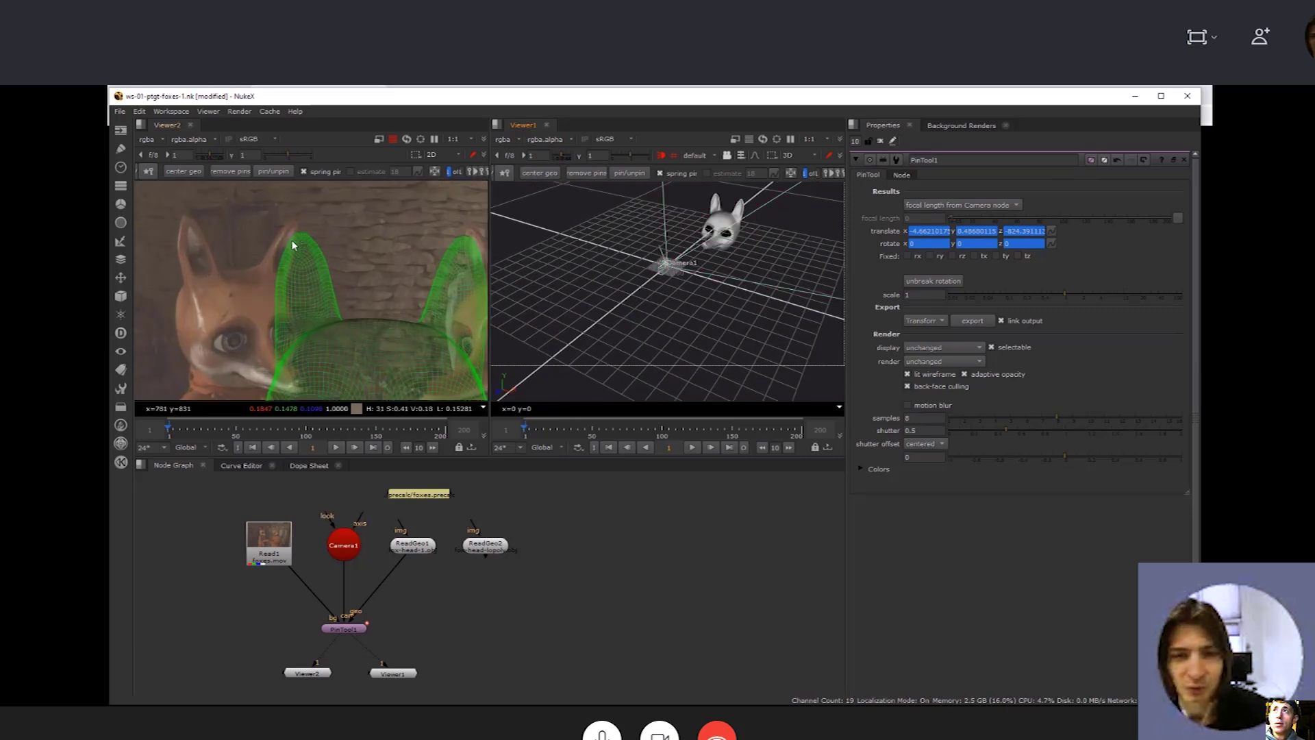
pyautogui.click(300, 239)
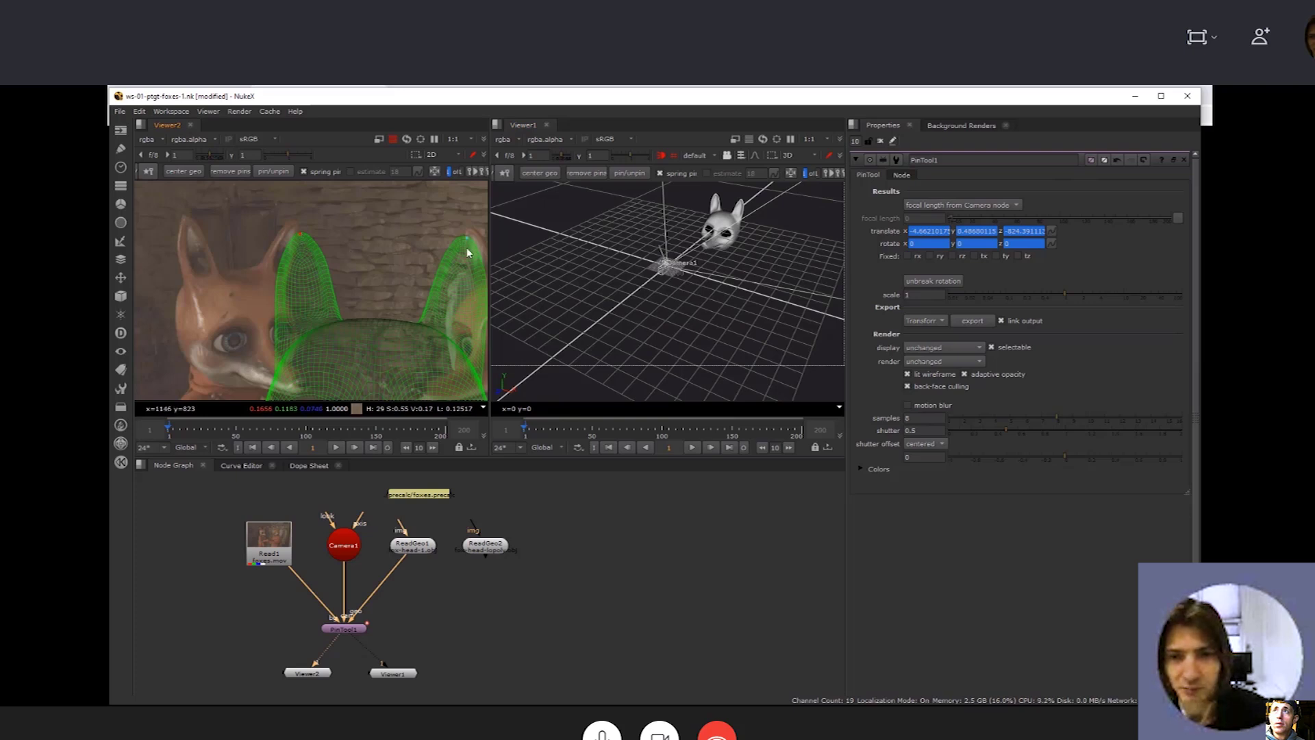
pyautogui.moveTo(313, 240); pyautogui.dragTo(371, 330)
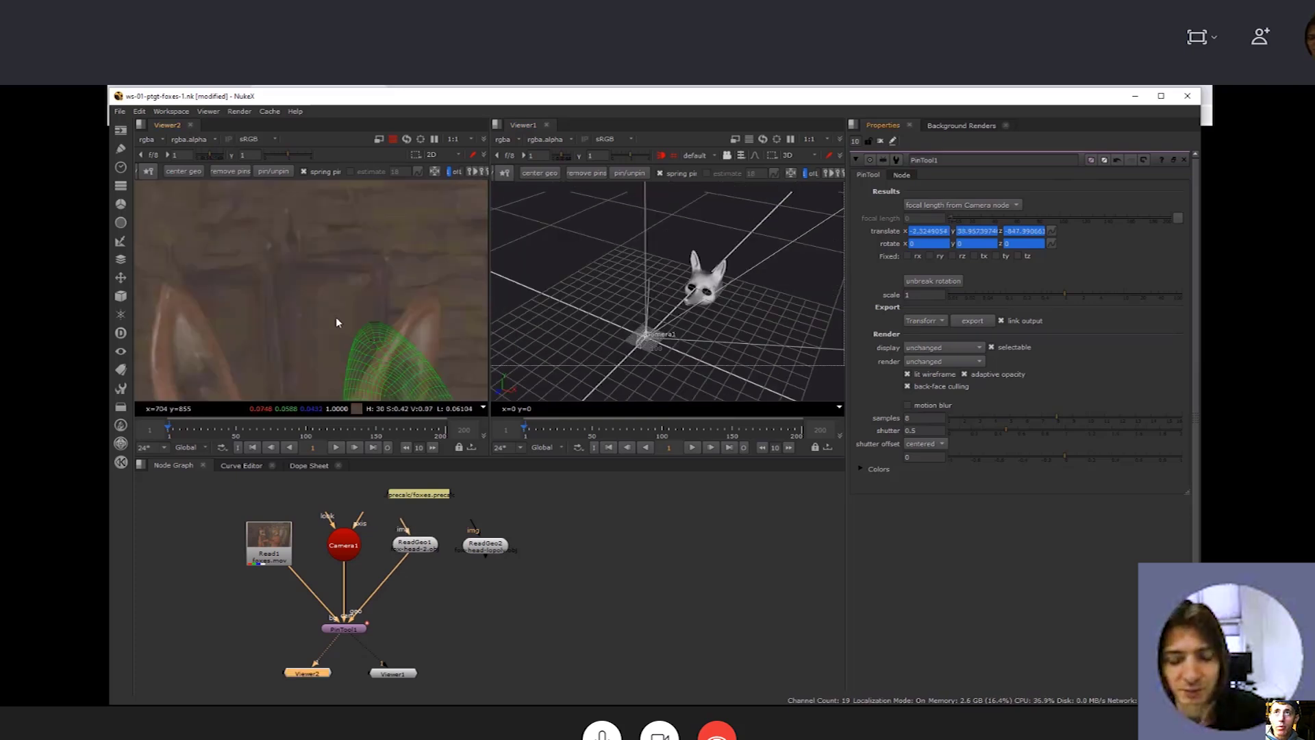
pyautogui.press('f')
pyautogui.scroll(3, 264, 253)
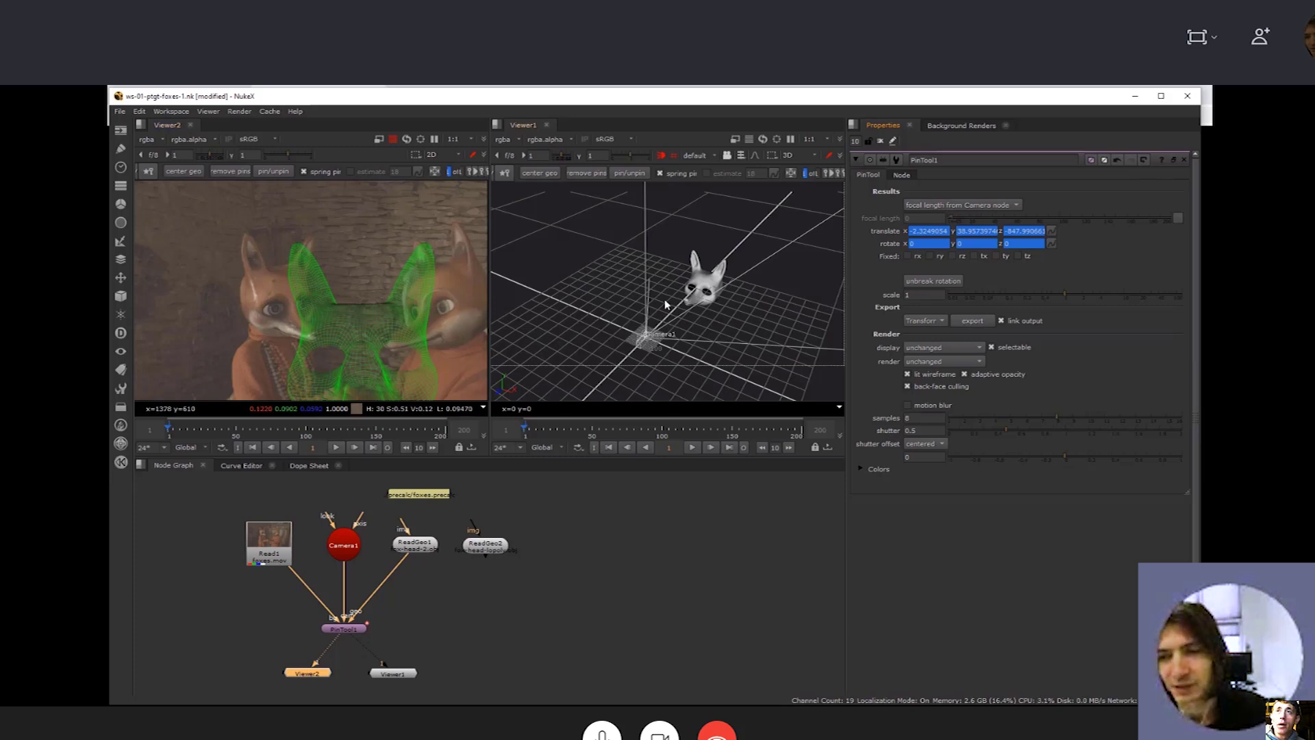
pyautogui.scroll(-5, 235, 322)
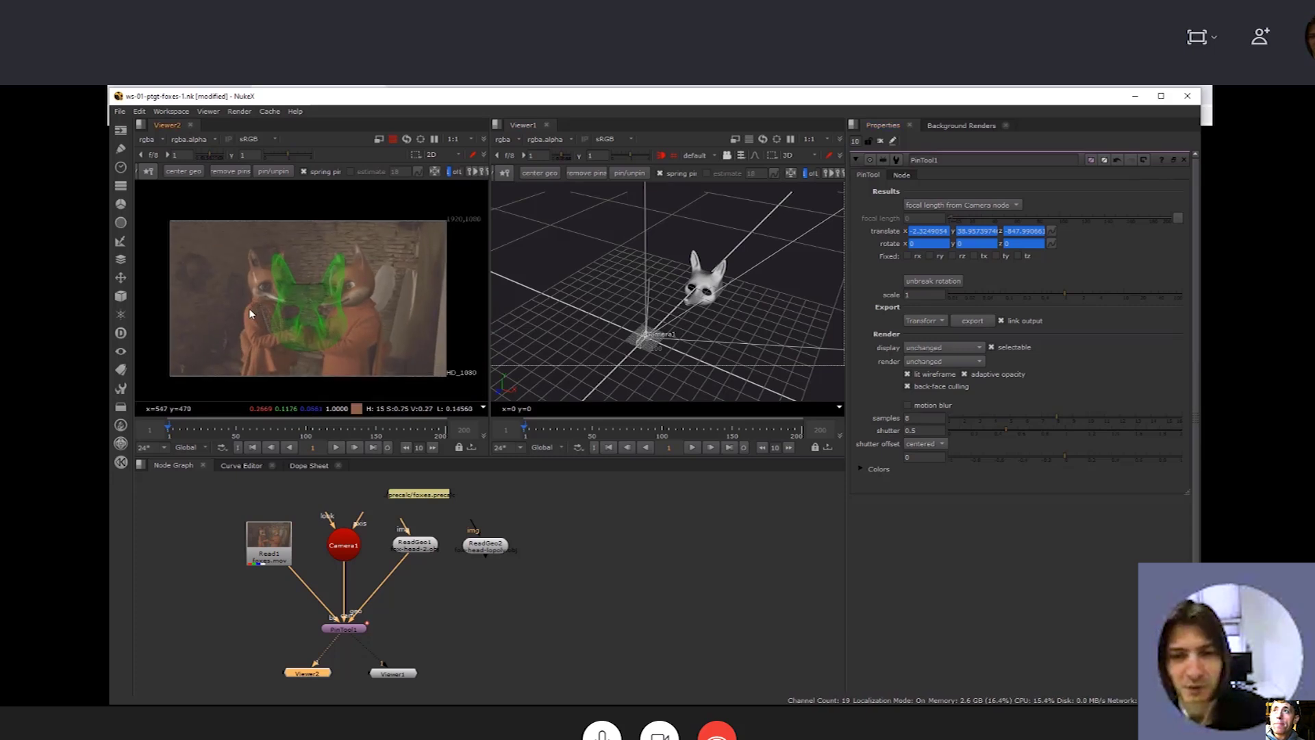
pyautogui.scroll(8, 241, 290)
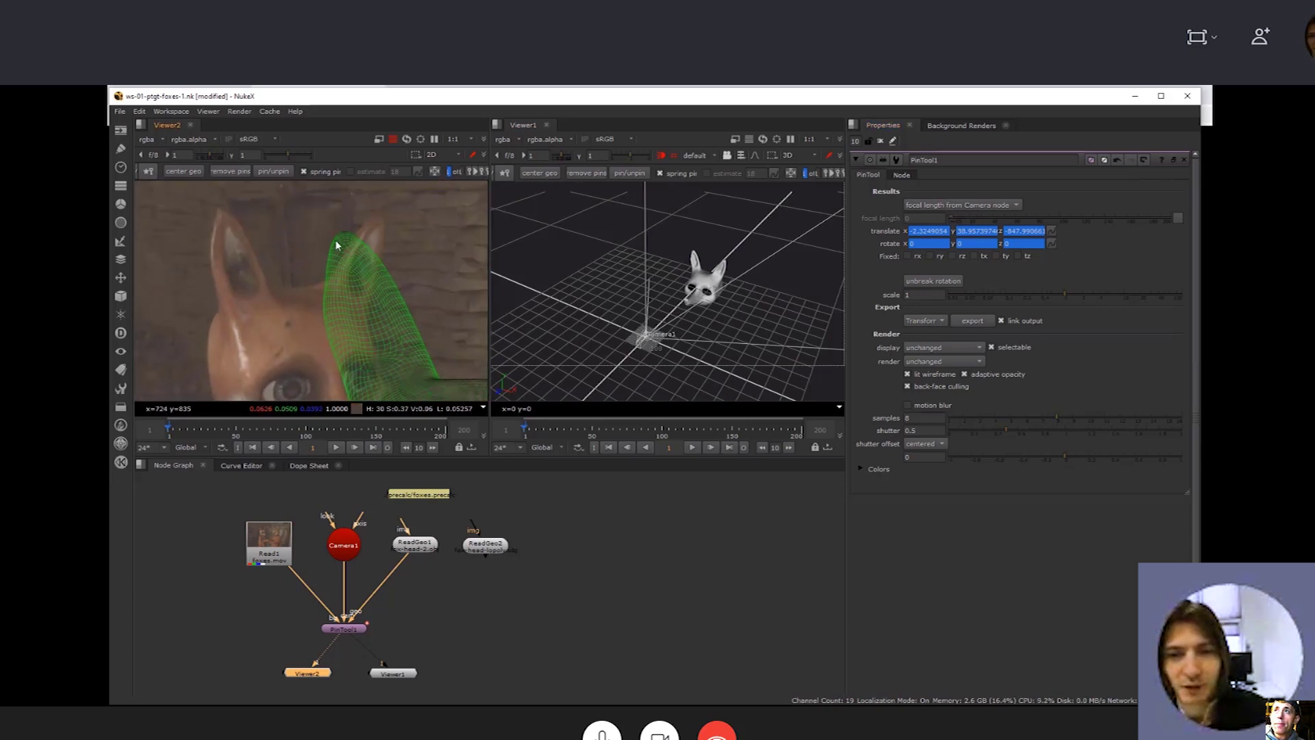
pyautogui.moveTo(314, 237); pyautogui.dragTo(219, 214)
pyautogui.scroll(-3, 219, 213)
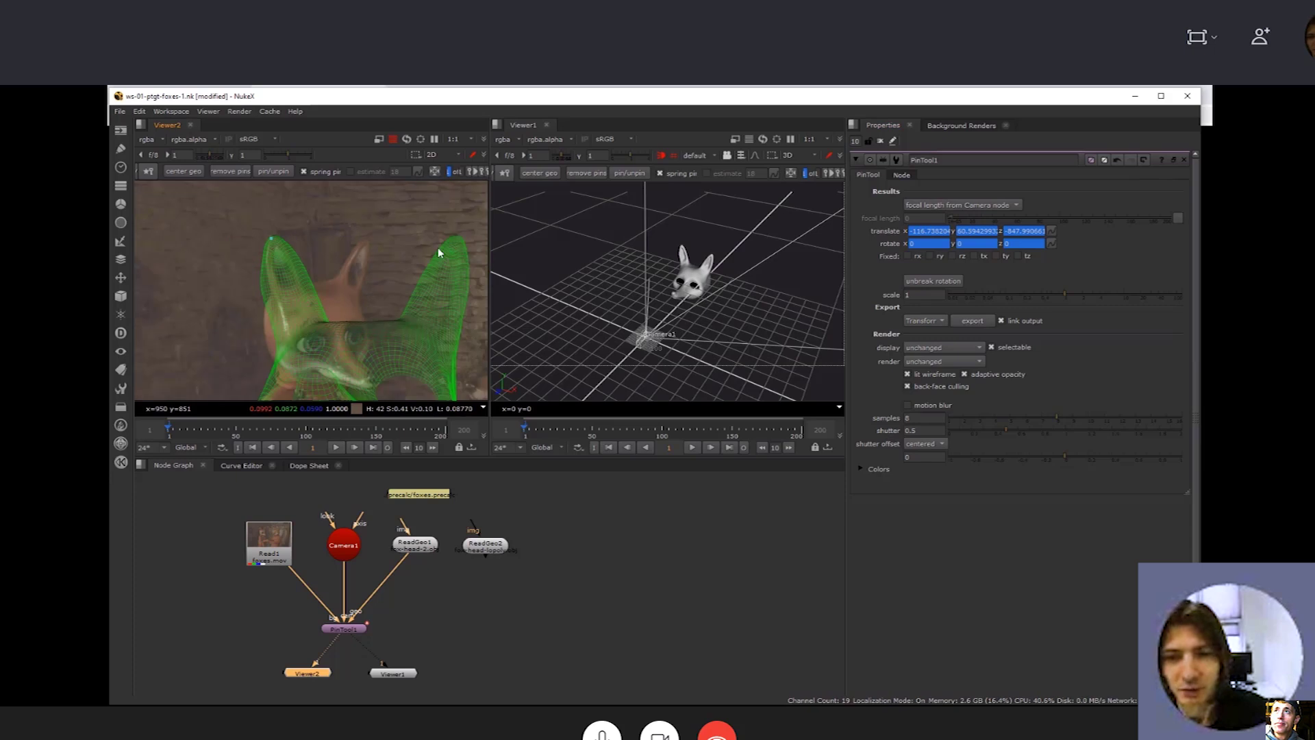
# Align the mesh to the left fox with further pins at the other ear tip, the side of the head and the snout
pyautogui.moveTo(457, 236); pyautogui.dragTo(368, 239)
pyautogui.moveTo(281, 289); pyautogui.dragTo(299, 322)
pyautogui.moveTo(295, 403); pyautogui.dragTo(364, 374)
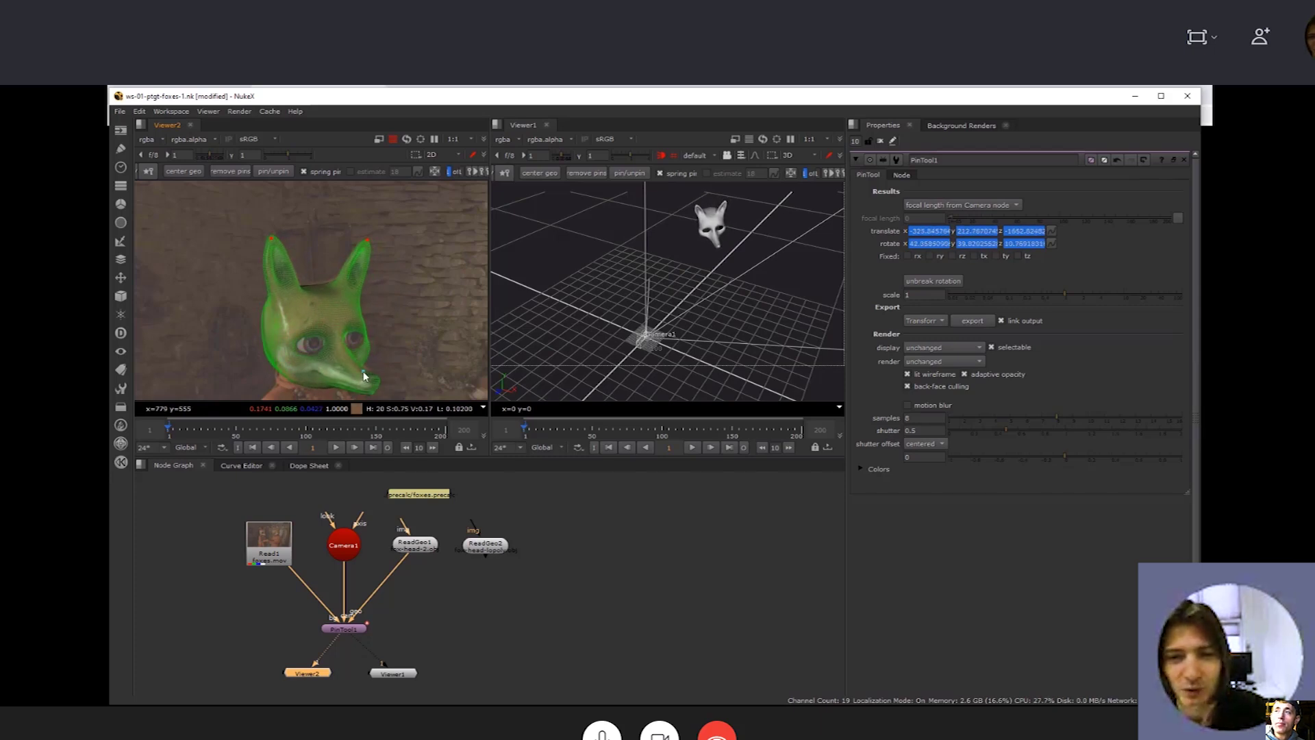
# Refine the fox head alignment with pins at the lower cheek and the tip of the nose
pyautogui.scroll(4, 281, 309)
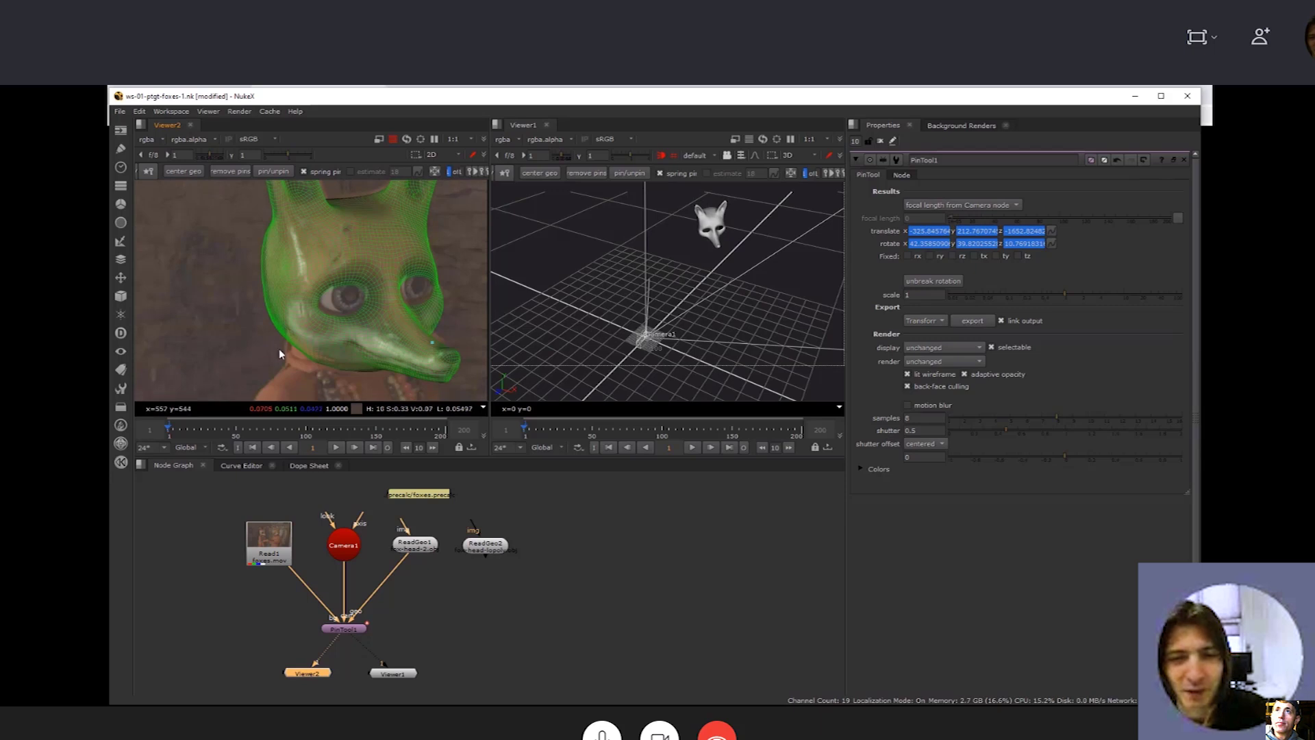
pyautogui.moveTo(289, 331); pyautogui.dragTo(292, 330)
pyautogui.moveTo(190, 292); pyautogui.dragTo(189, 372, button='middle')
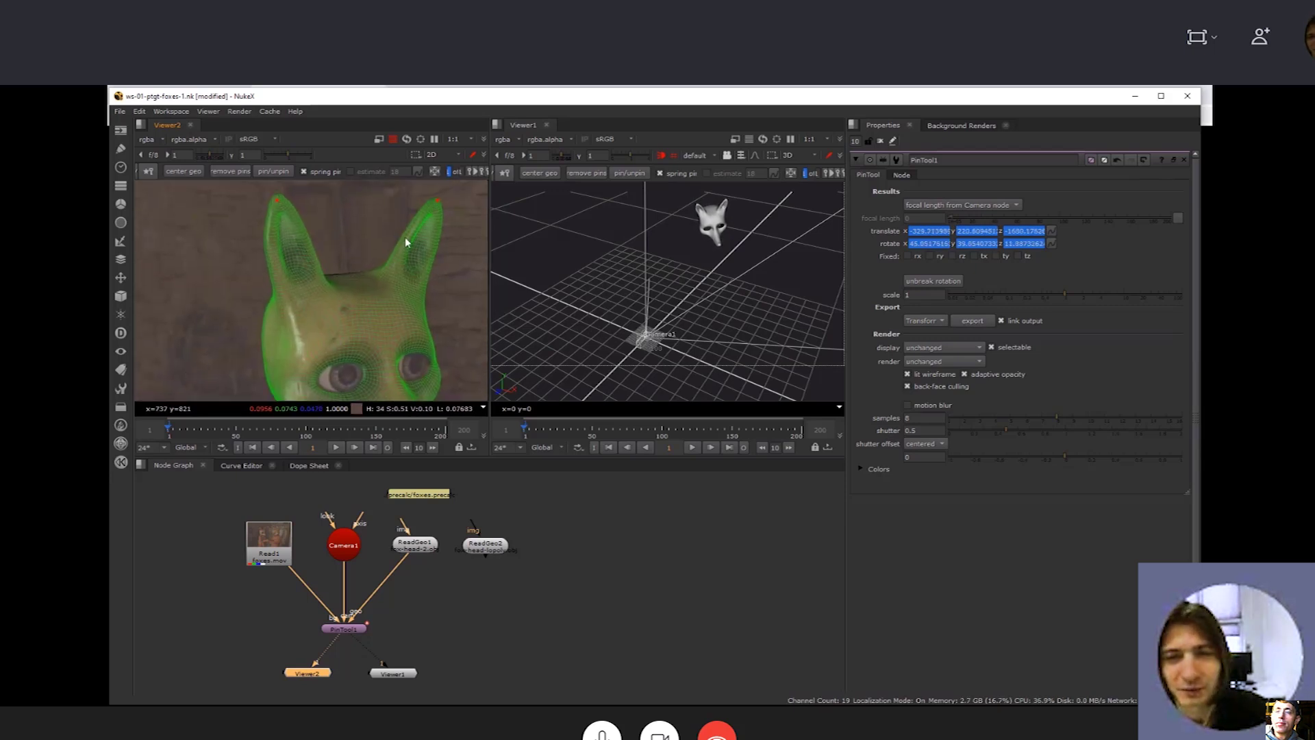
pyautogui.moveTo(451, 317); pyautogui.dragTo(437, 243, button='middle')
pyautogui.moveTo(414, 346); pyautogui.dragTo(440, 359)
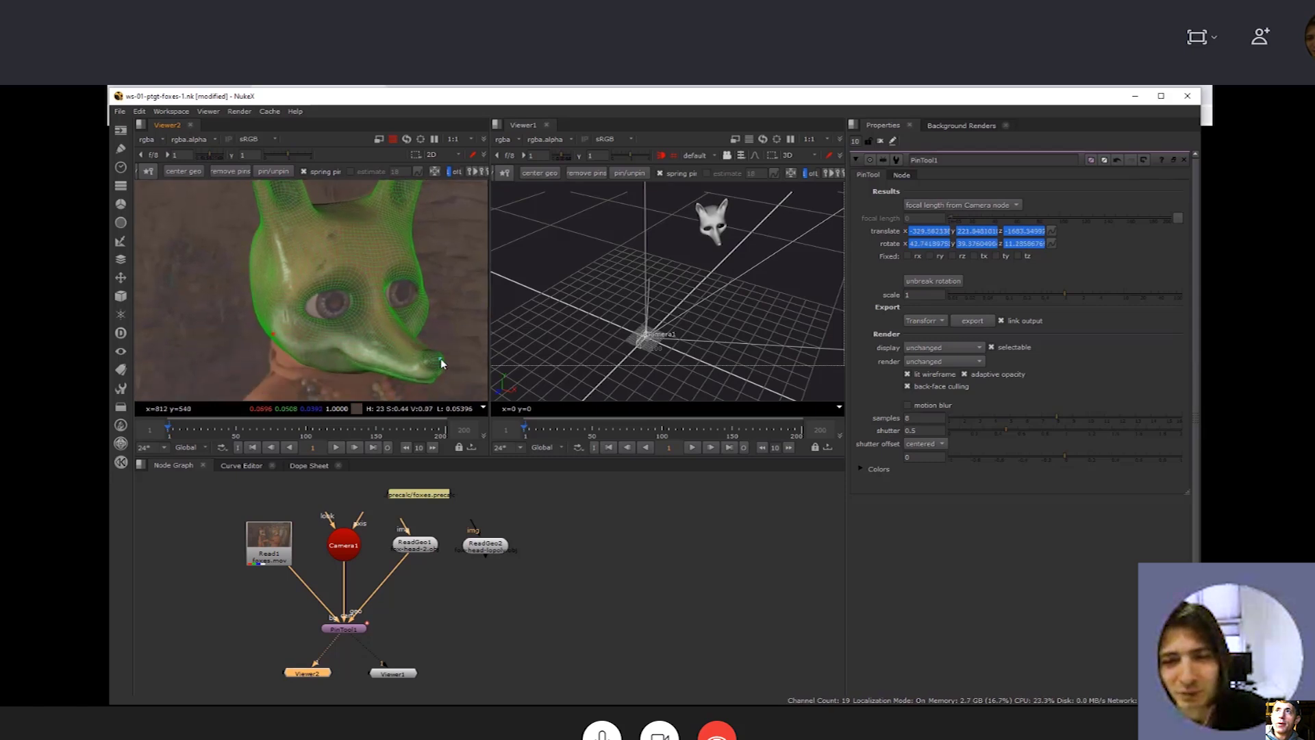
pyautogui.scroll(-3, 323, 335)
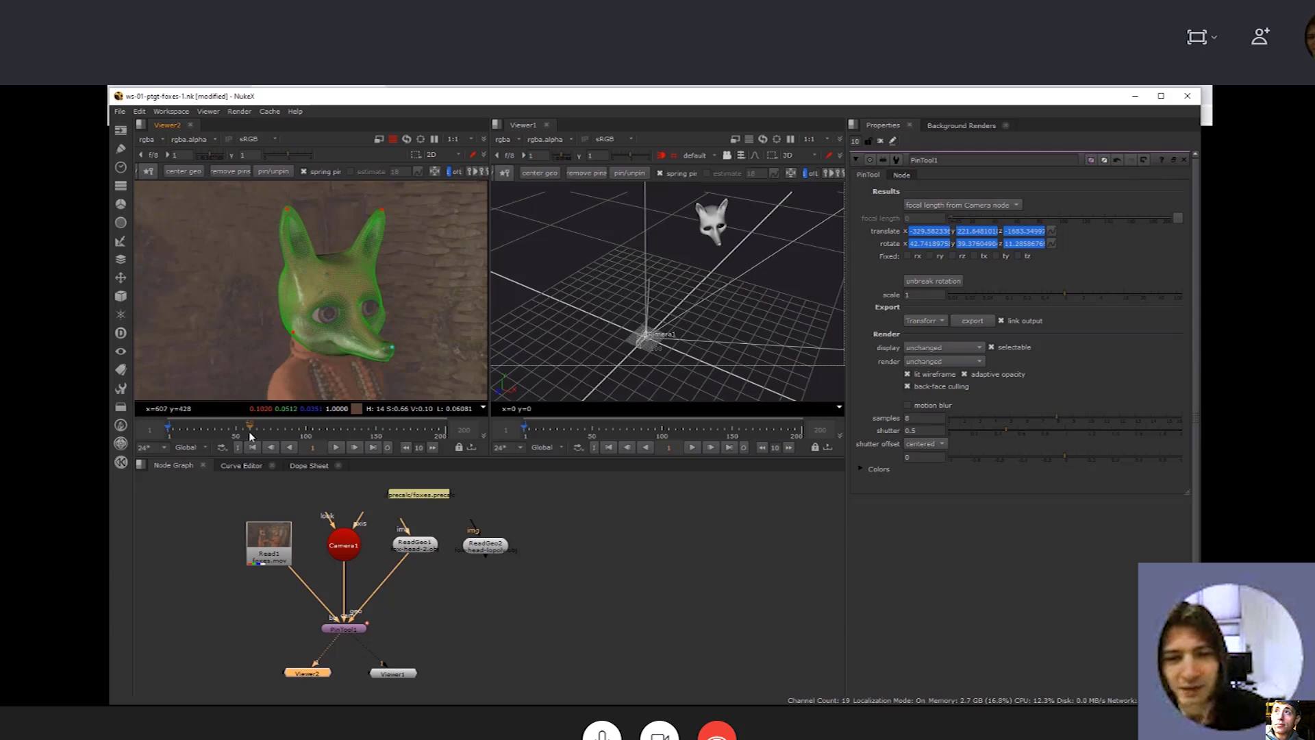
# Open the PinTool1 properties to examine the head's translate and rotate results, and shift Viewer2 aside in the node graph
pyautogui.click(348, 629)
pyautogui.doubleClick(349, 630)
pyautogui.moveTo(309, 674)
pyautogui.mouseDown()
pyautogui.moveTo(321, 674)
pyautogui.moveTo(298, 672)
pyautogui.mouseUp()
pyautogui.moveTo(390, 633); pyautogui.dragTo(394, 595, button='middle')
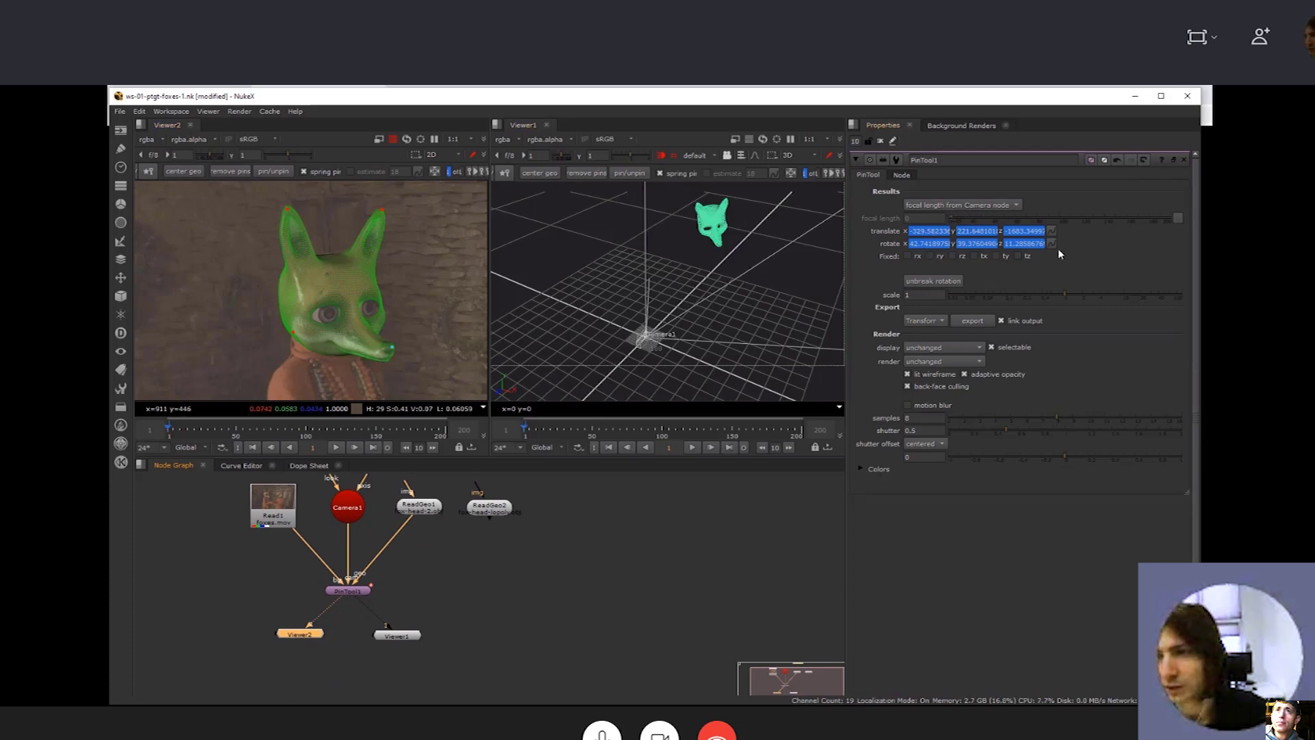
pyautogui.click(483, 601)
pyautogui.press('Tab')
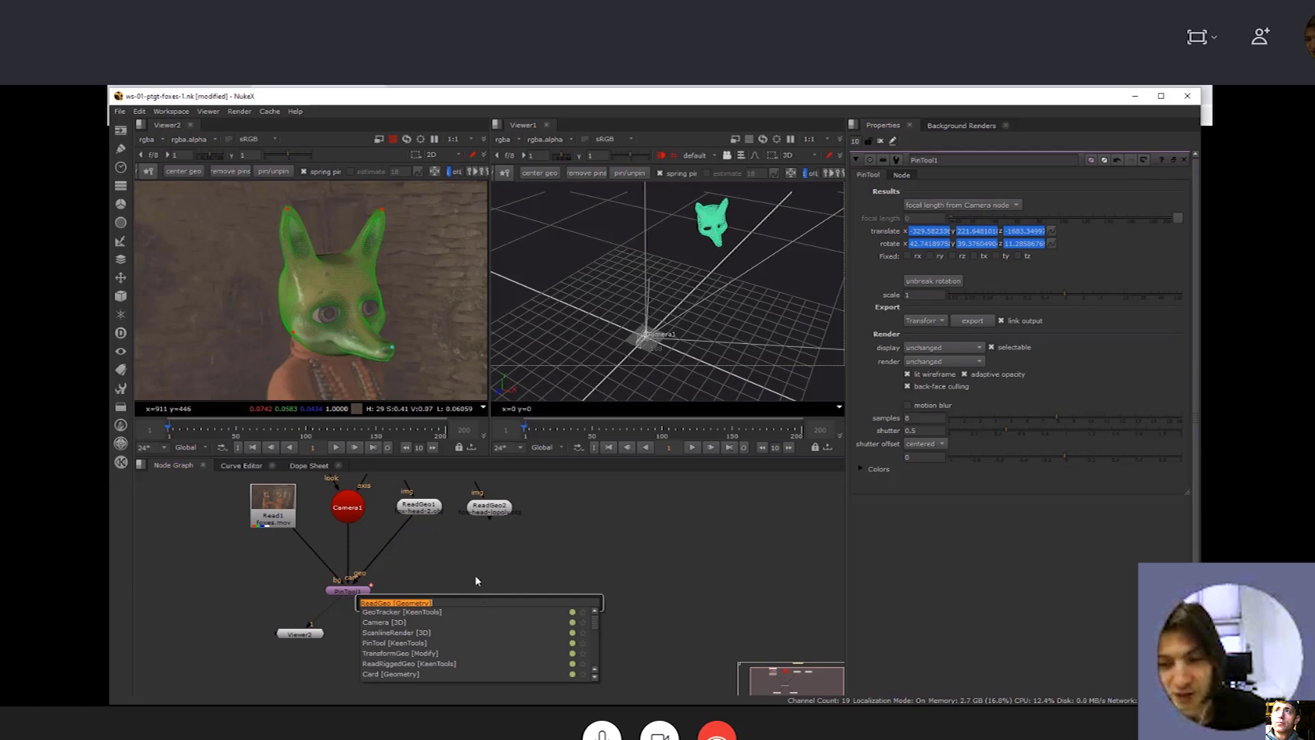
pyautogui.click(475, 581)
pyautogui.click(344, 592)
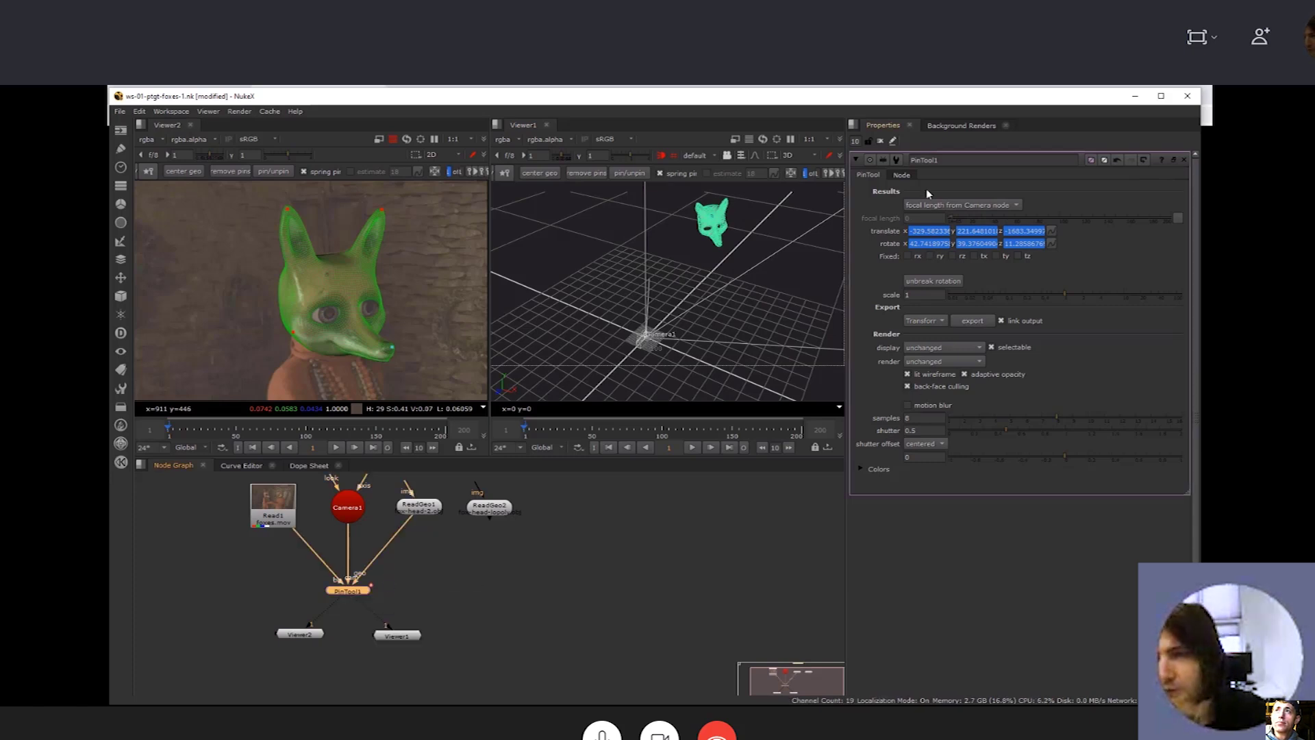
# Export the PinTool1 result as a linked TransformGeo node, set it beside PinTool1, and close the PinTool1 properties
pyautogui.click(902, 175)
pyautogui.click(871, 176)
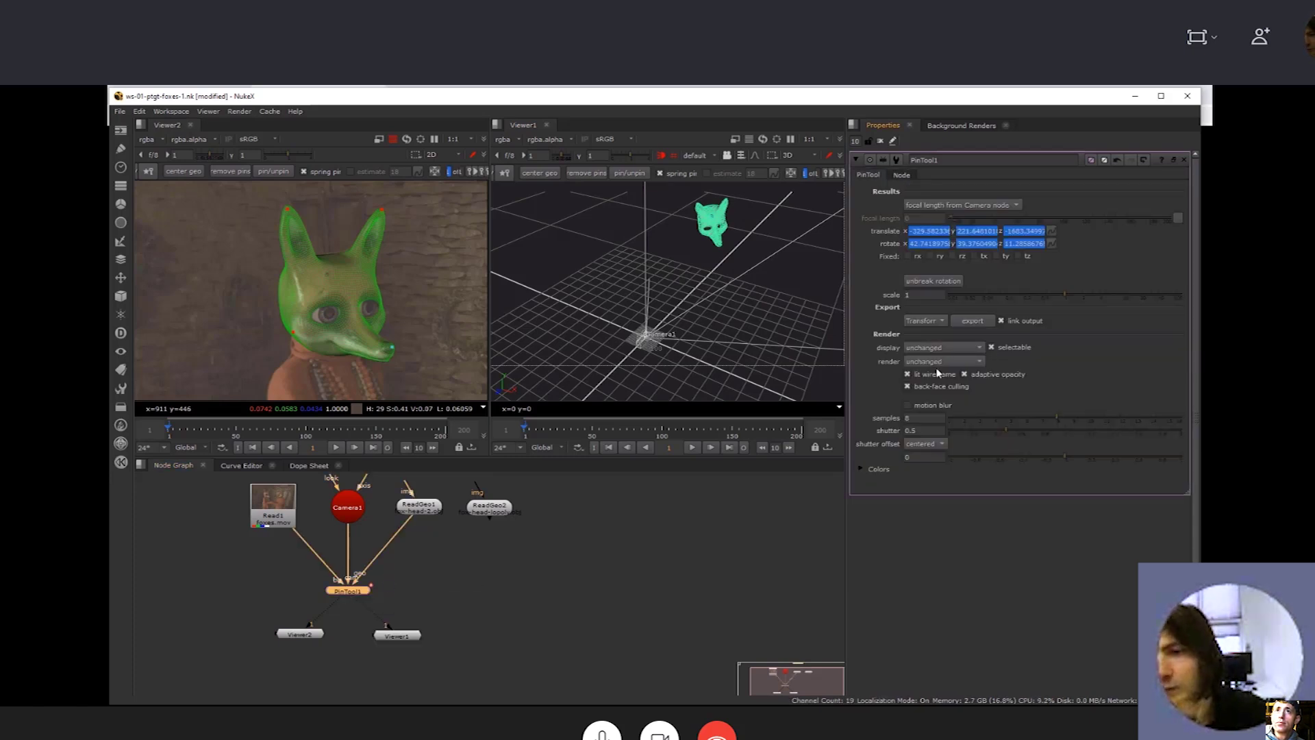
pyautogui.click(925, 321)
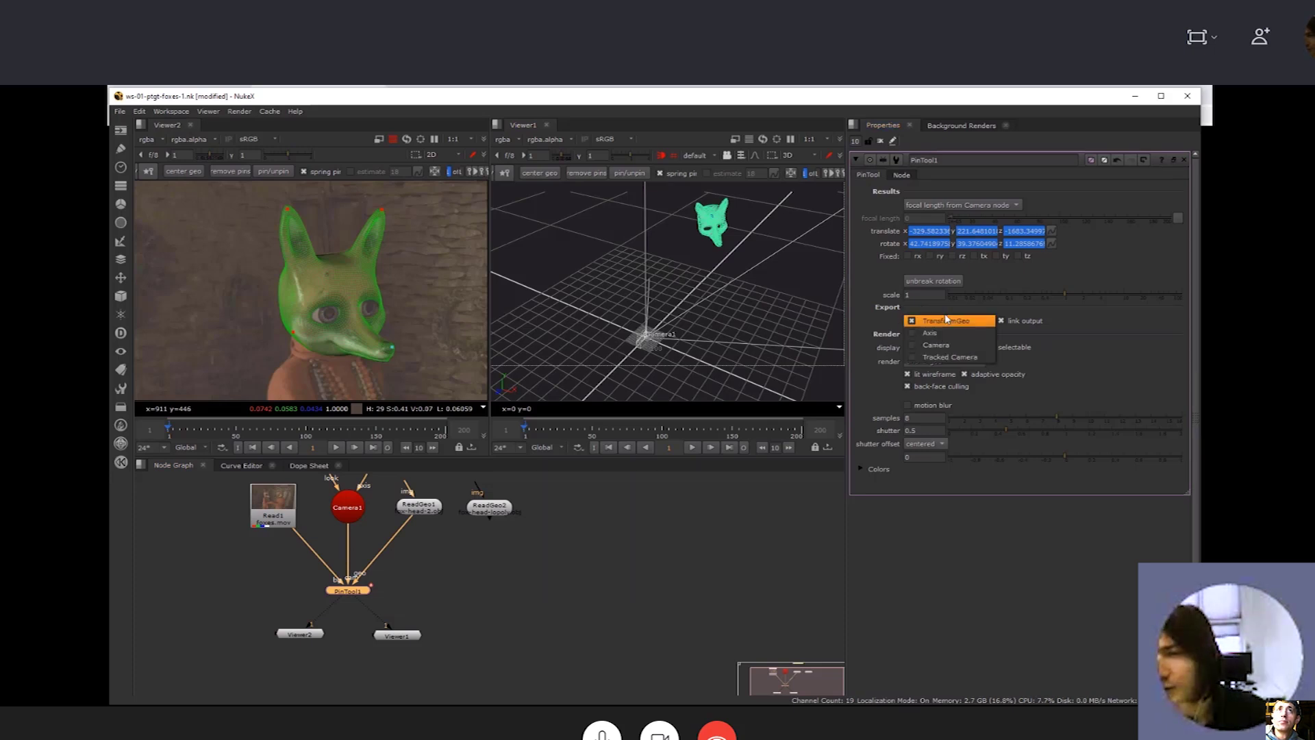
pyautogui.click(957, 321)
pyautogui.click(973, 320)
pyautogui.moveTo(446, 589); pyautogui.dragTo(514, 587)
pyautogui.click(349, 591)
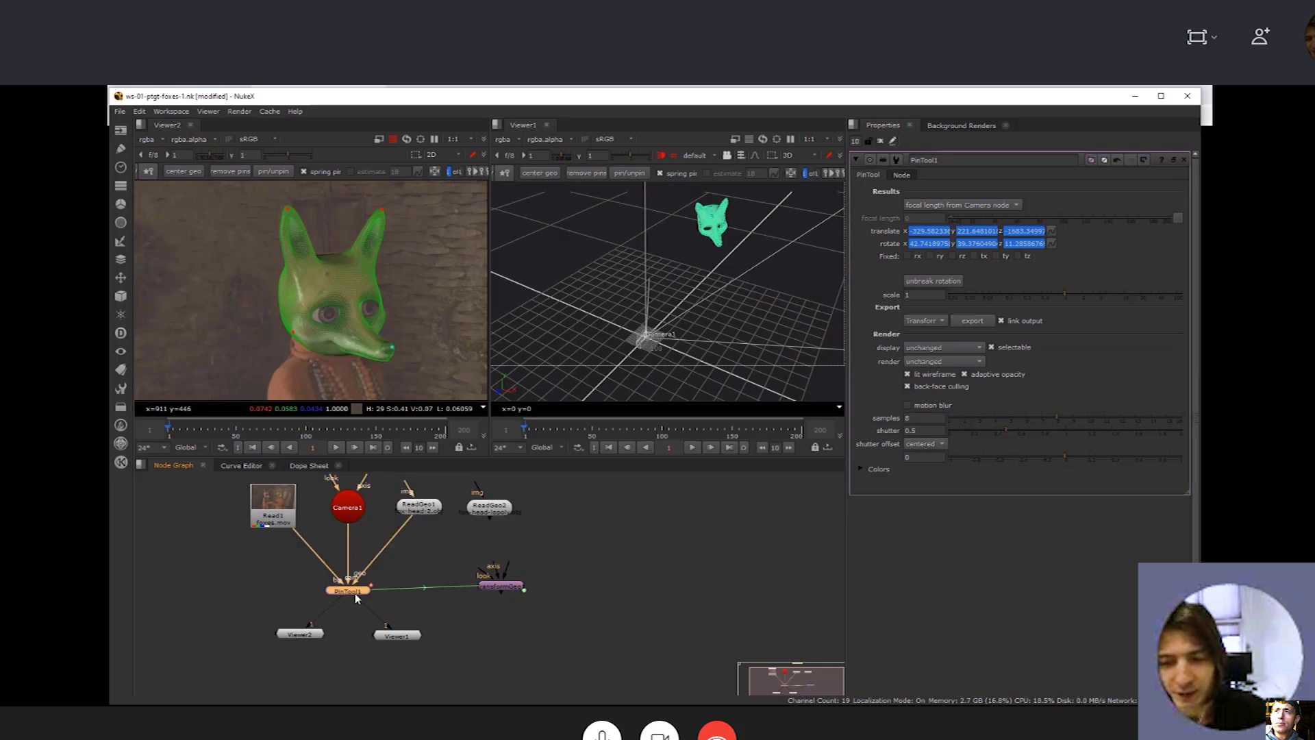
pyautogui.click(1185, 159)
pyautogui.click(600, 479)
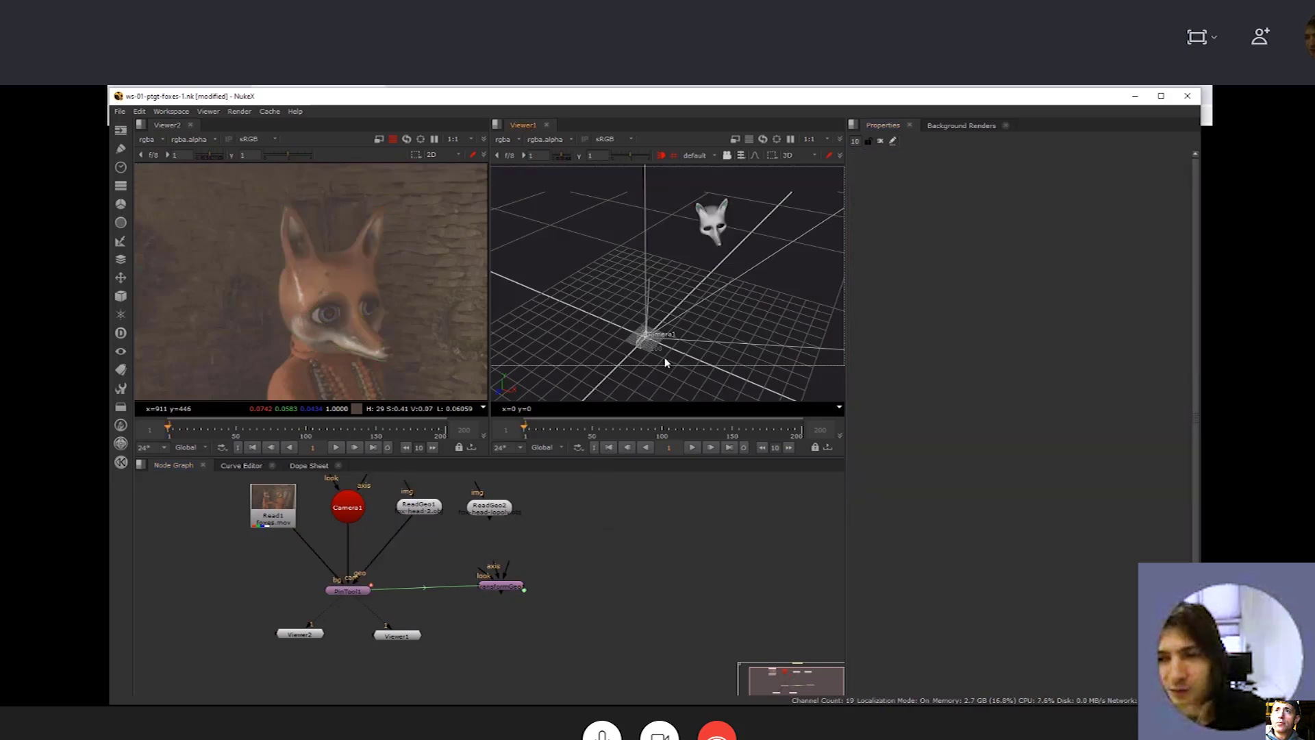
# Connect the exported TransformGeo node to ReadGeo1 and show its output in Viewer1
pyautogui.moveTo(498, 574); pyautogui.dragTo(349, 508)
pyautogui.moveTo(500, 573); pyautogui.dragTo(428, 512)
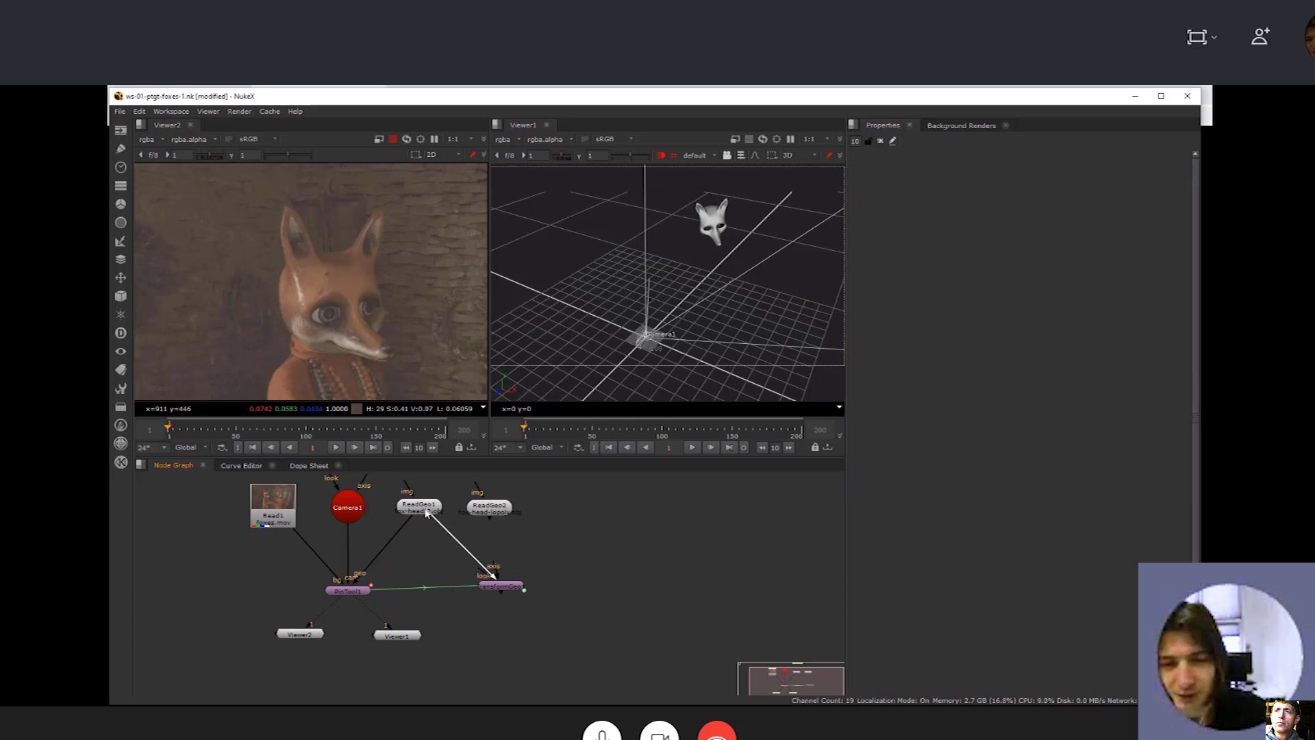
pyautogui.click(487, 588)
pyautogui.moveTo(487, 587); pyautogui.dragTo(486, 589)
pyautogui.press('1')
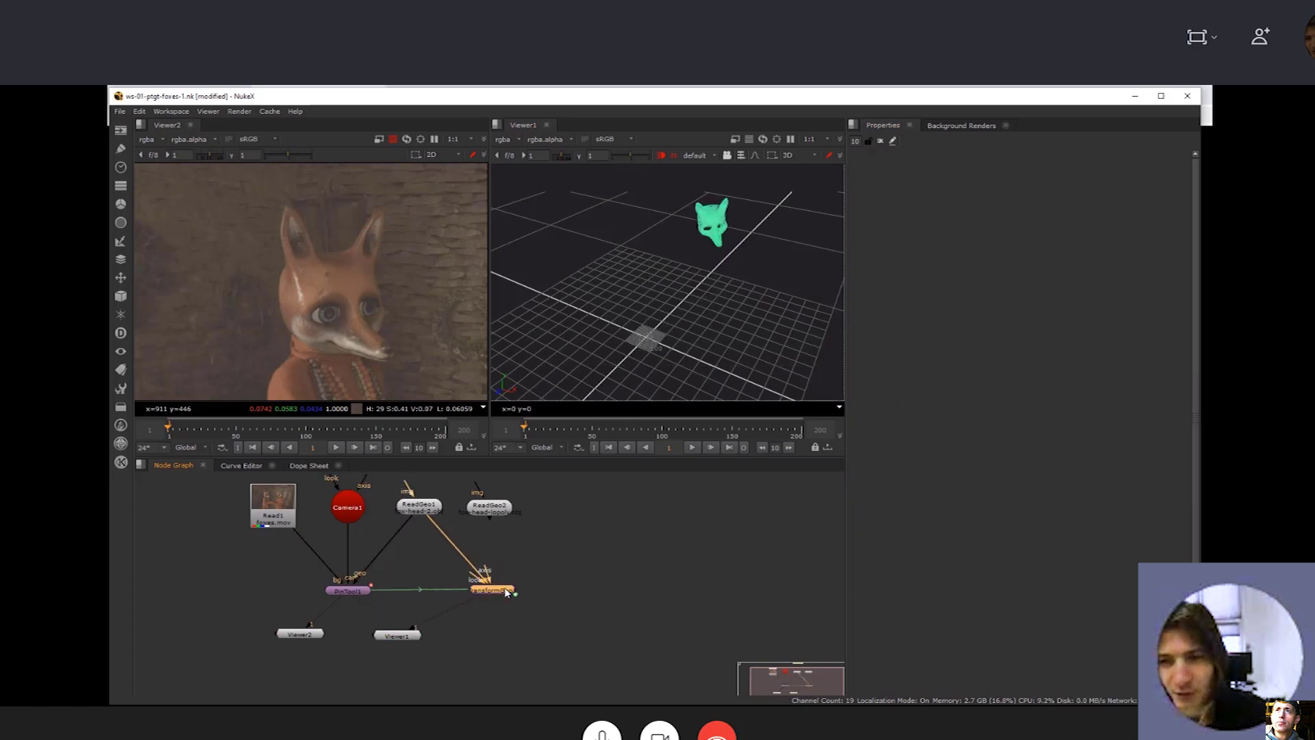
pyautogui.click(702, 227)
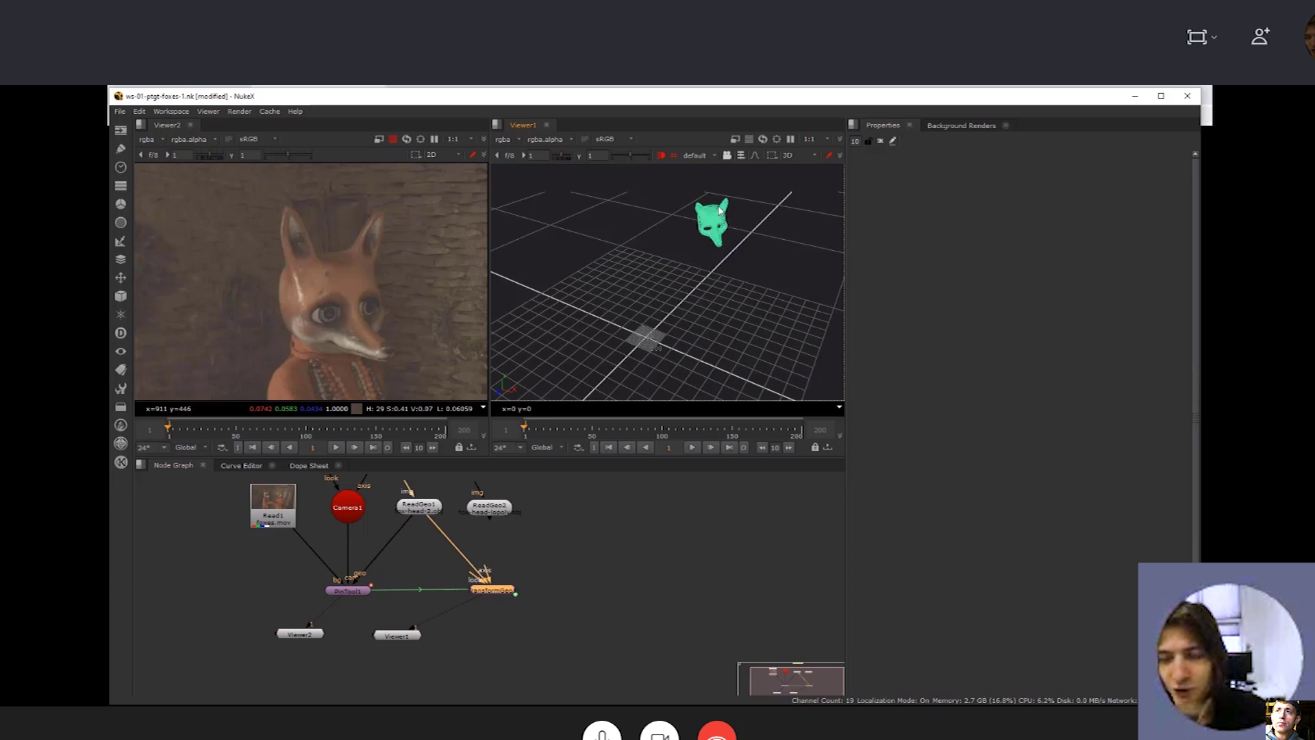
# Compare ReadGeo1 with the TransformGeo output in Viewer1, and delete the TransformGeo node
pyautogui.click(419, 505)
pyautogui.press('1')
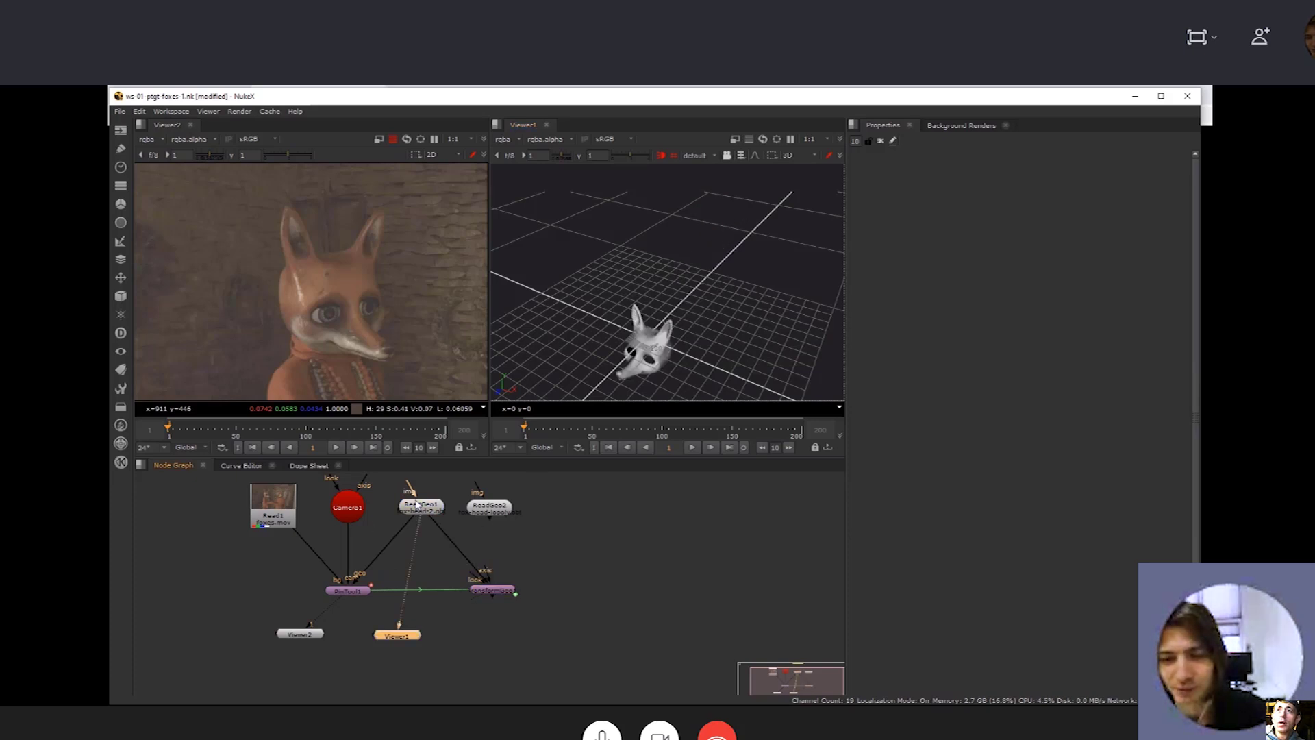
pyautogui.click(493, 589)
pyautogui.press('1')
pyautogui.click(505, 590)
pyautogui.press('Delete')
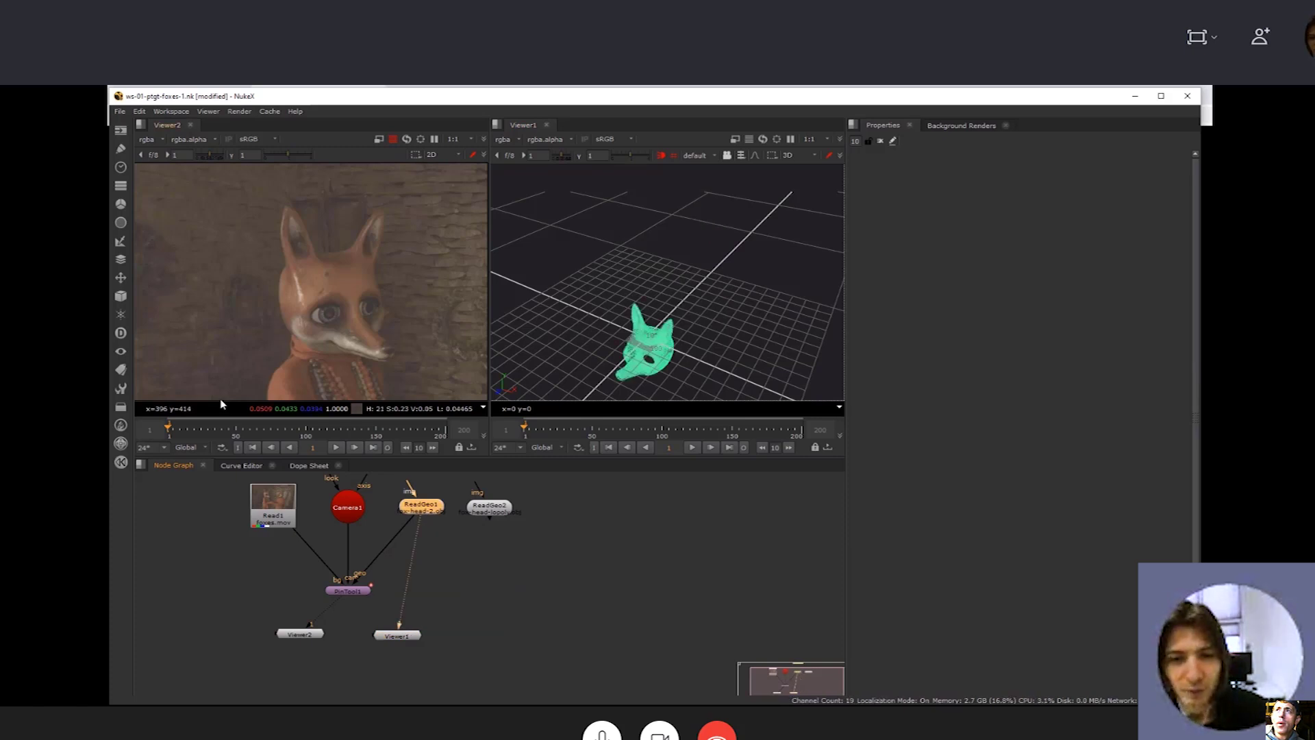
# Realign PinTool1's fox head at frame 50 using the cheek and nose pins, and scrub the timeline to check the pose
pyautogui.doubleClick(351, 590)
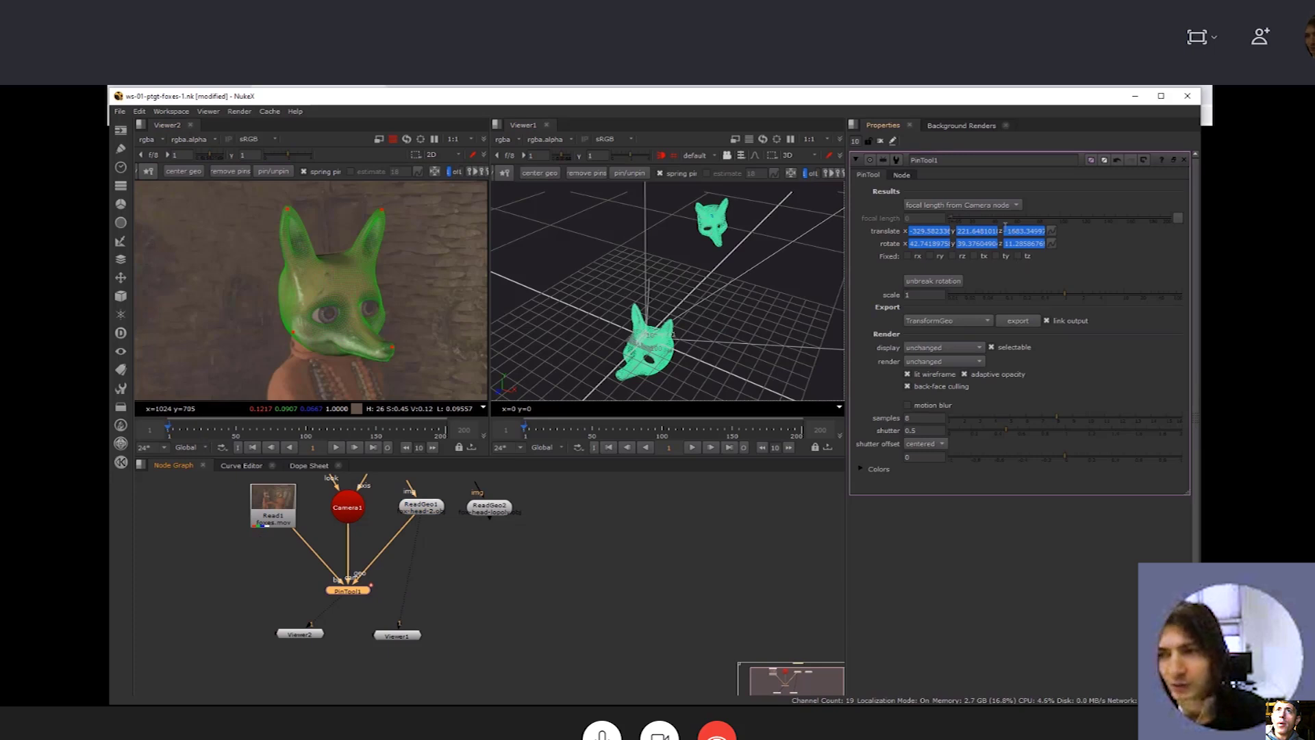
pyautogui.click(237, 435)
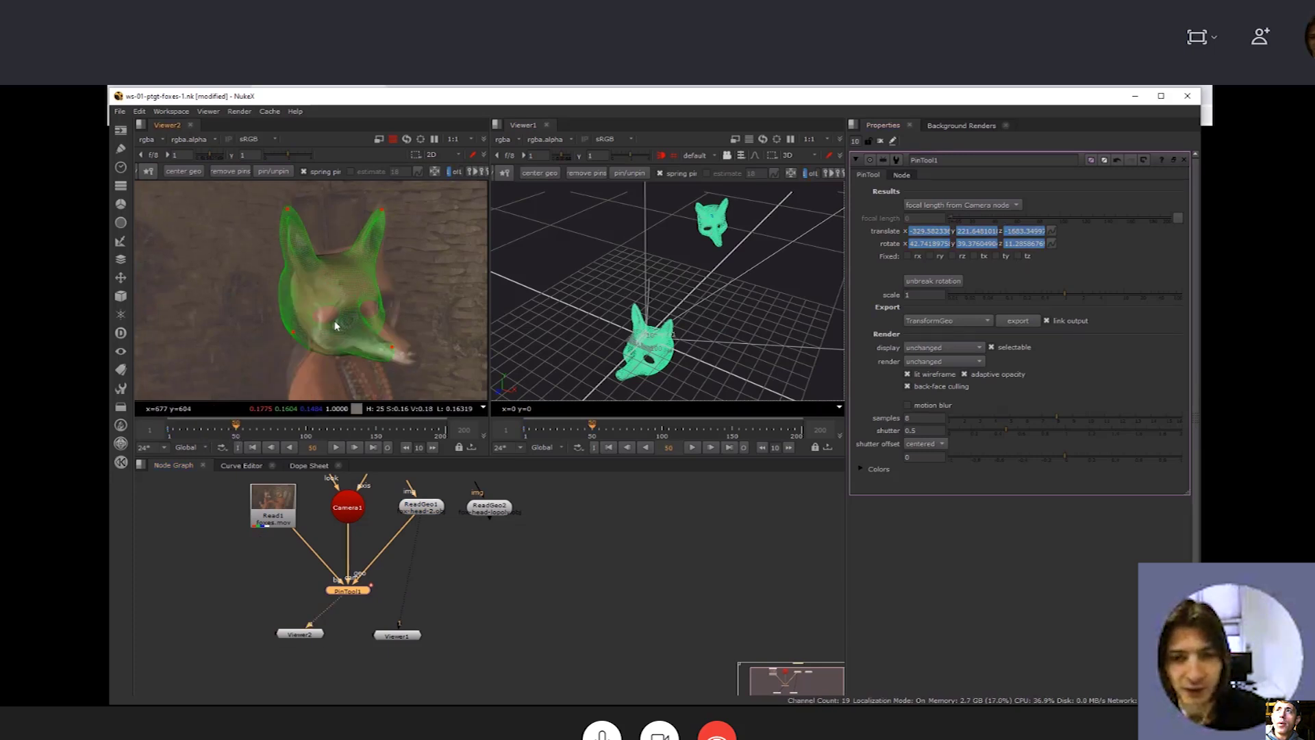
pyautogui.moveTo(293, 343); pyautogui.dragTo(309, 333)
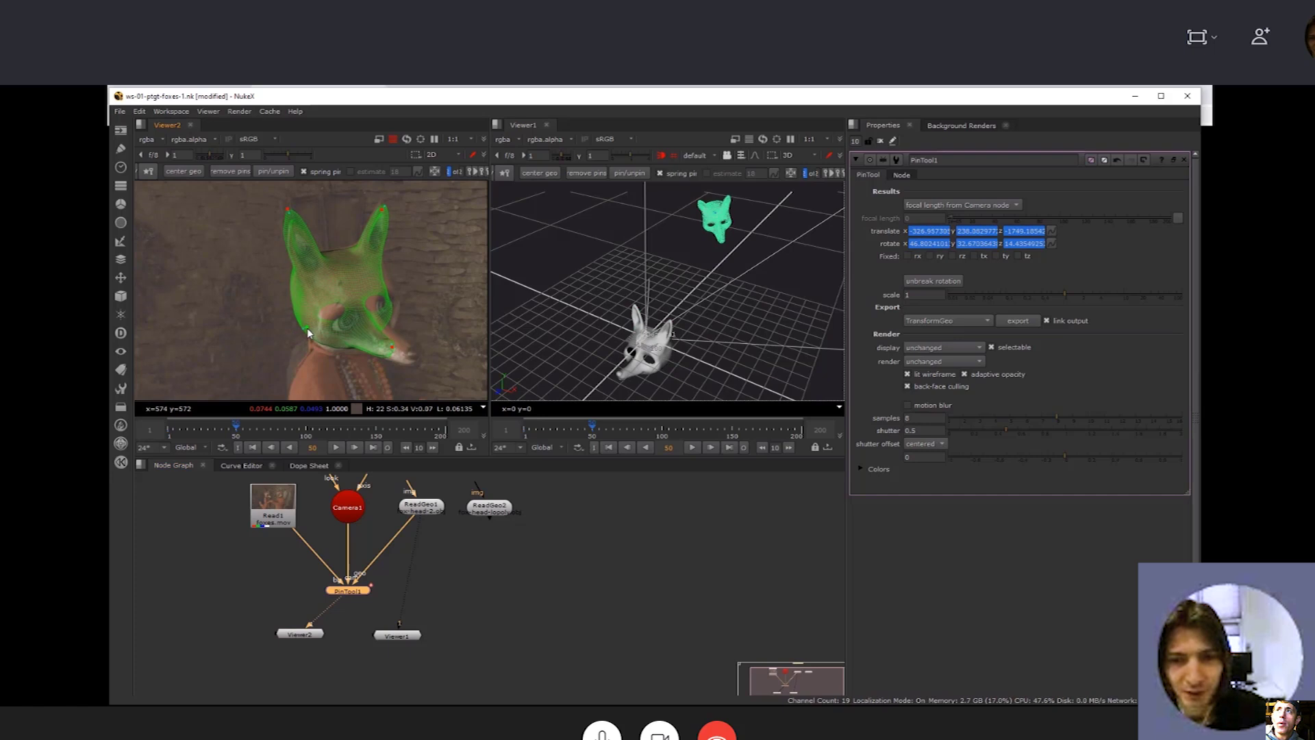
pyautogui.moveTo(392, 346); pyautogui.dragTo(421, 354)
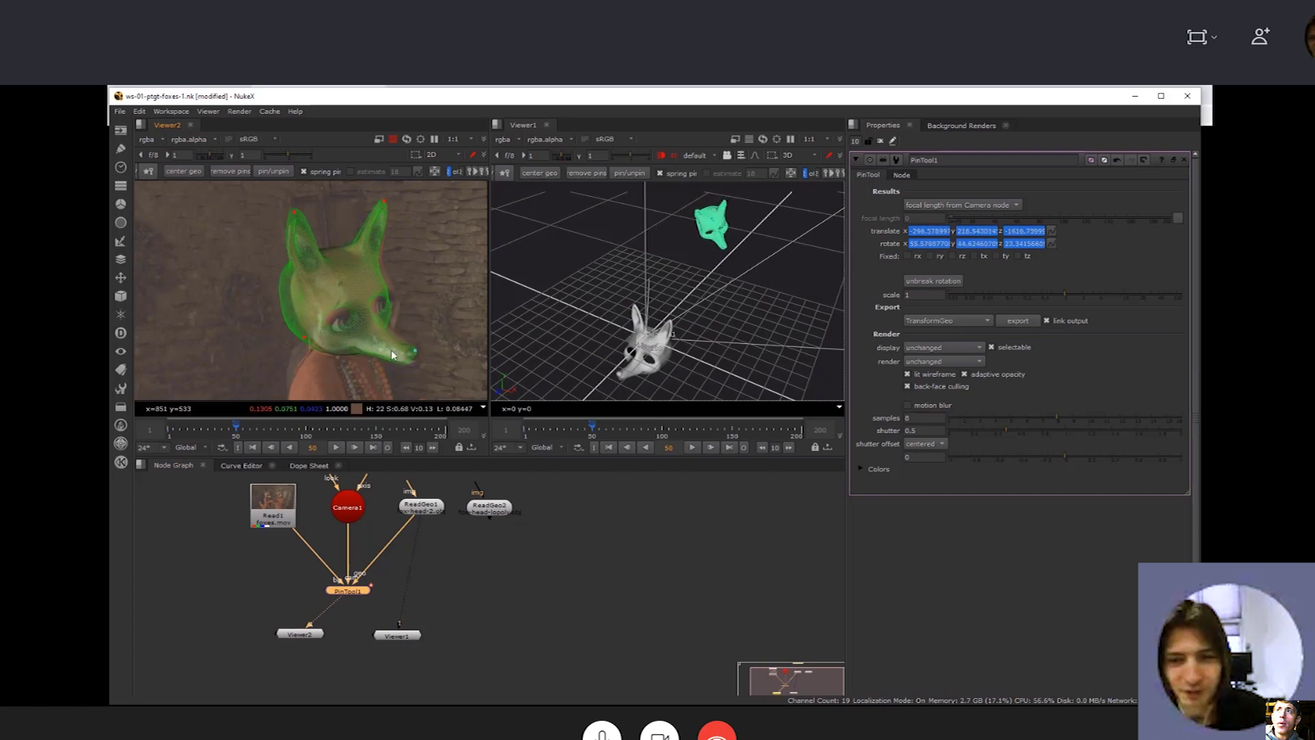
pyautogui.moveTo(303, 338); pyautogui.dragTo(312, 335)
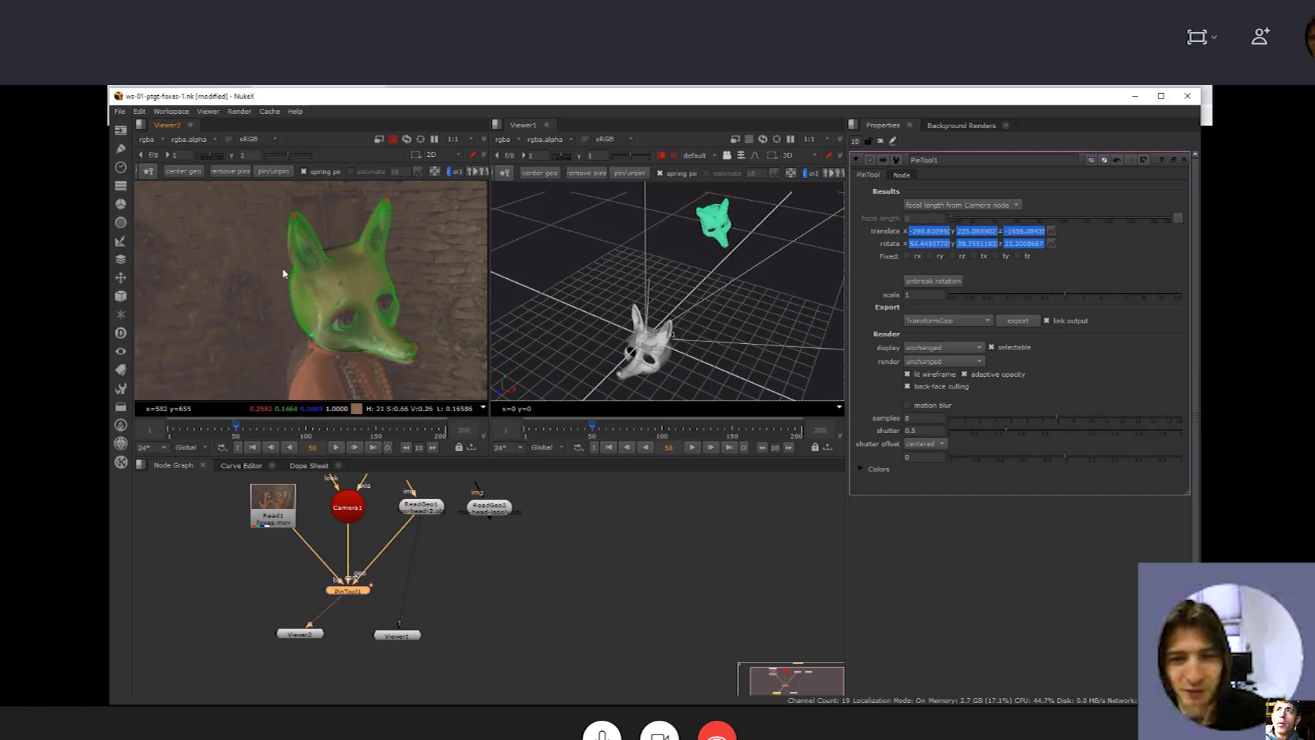
pyautogui.click(228, 430)
pyautogui.moveTo(228, 430)
pyautogui.mouseDown()
pyautogui.moveTo(171, 433)
pyautogui.moveTo(233, 442)
pyautogui.moveTo(167, 433)
pyautogui.moveTo(237, 438)
pyautogui.mouseUp()
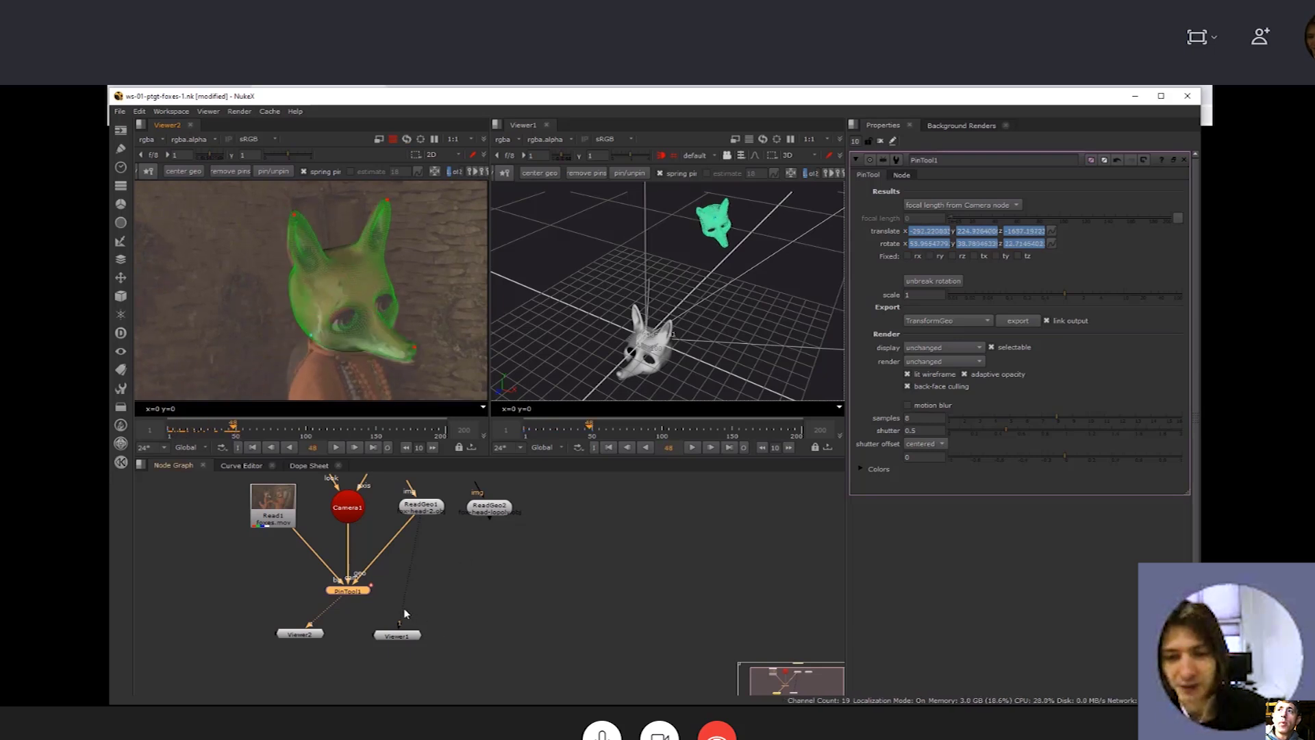
# Delete the PinTool1 node from the node graph
pyautogui.click(373, 606)
pyautogui.click(354, 593)
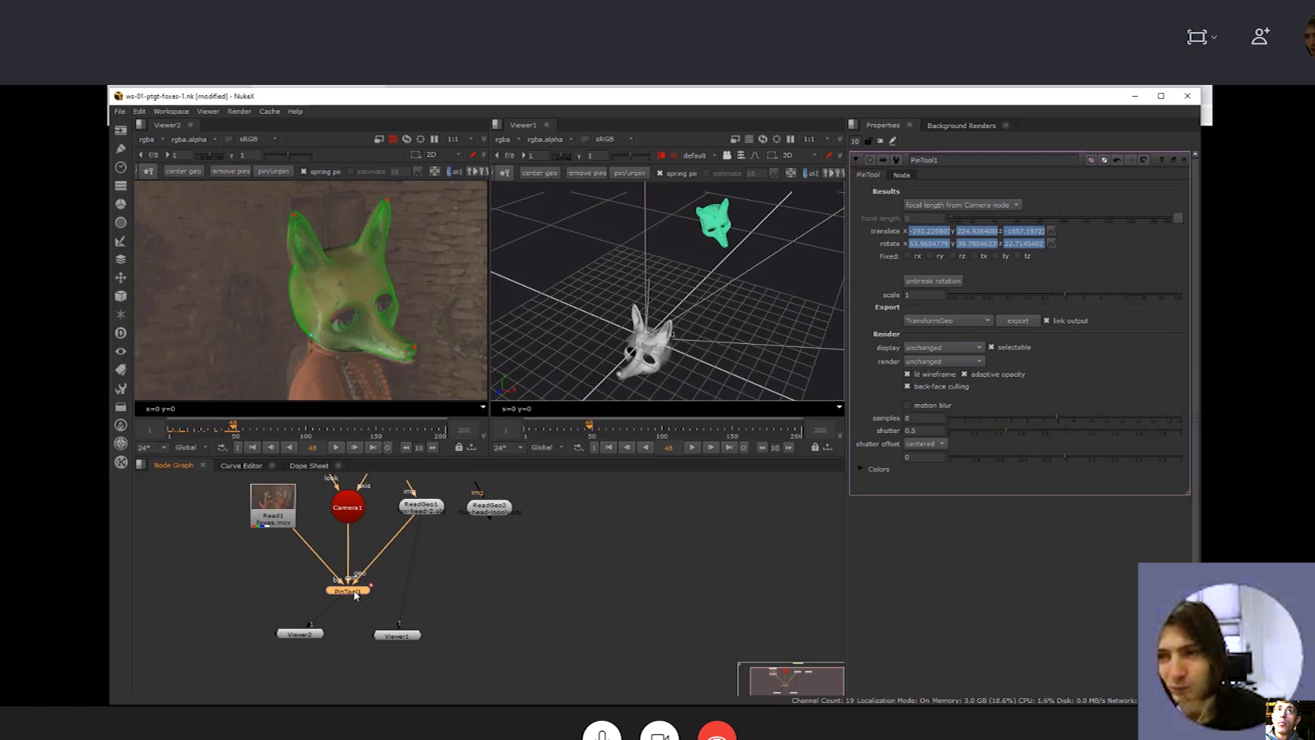
pyautogui.press('Delete')
pyautogui.click(367, 575)
pyautogui.press('Tab')
pyautogui.write('gep')
pyautogui.press('BackSpace')
pyautogui.press('BackSpace')
pyautogui.press('BackSpace')
pyautogui.write('geo')
pyautogui.press('Return')
pyautogui.press('Delete')
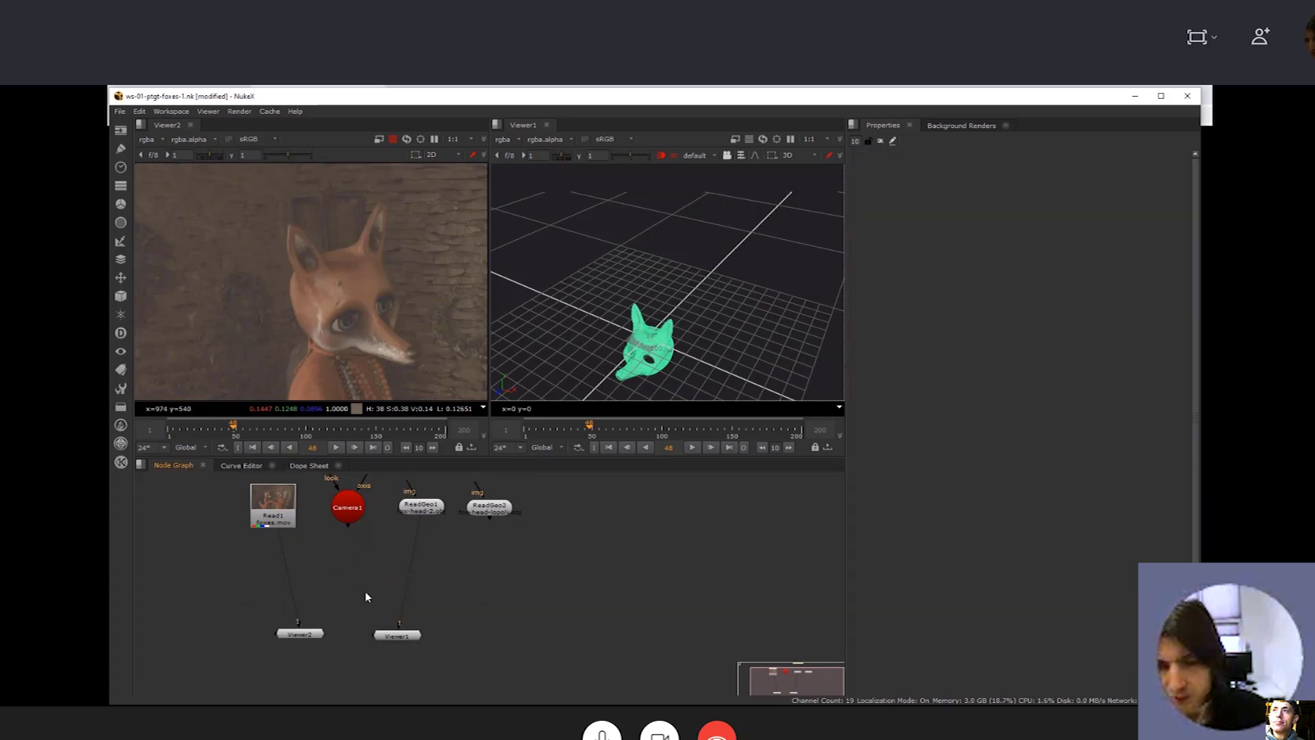
# Add a GeoTracker node wired to Read1, Camera1 and ReadGeo1, and connect Viewer2 and Viewer1 to it
pyautogui.press('Tab')
pyautogui.press('Return')
pyautogui.moveTo(357, 594); pyautogui.dragTo(348, 510)
pyautogui.moveTo(353, 594); pyautogui.dragTo(344, 582)
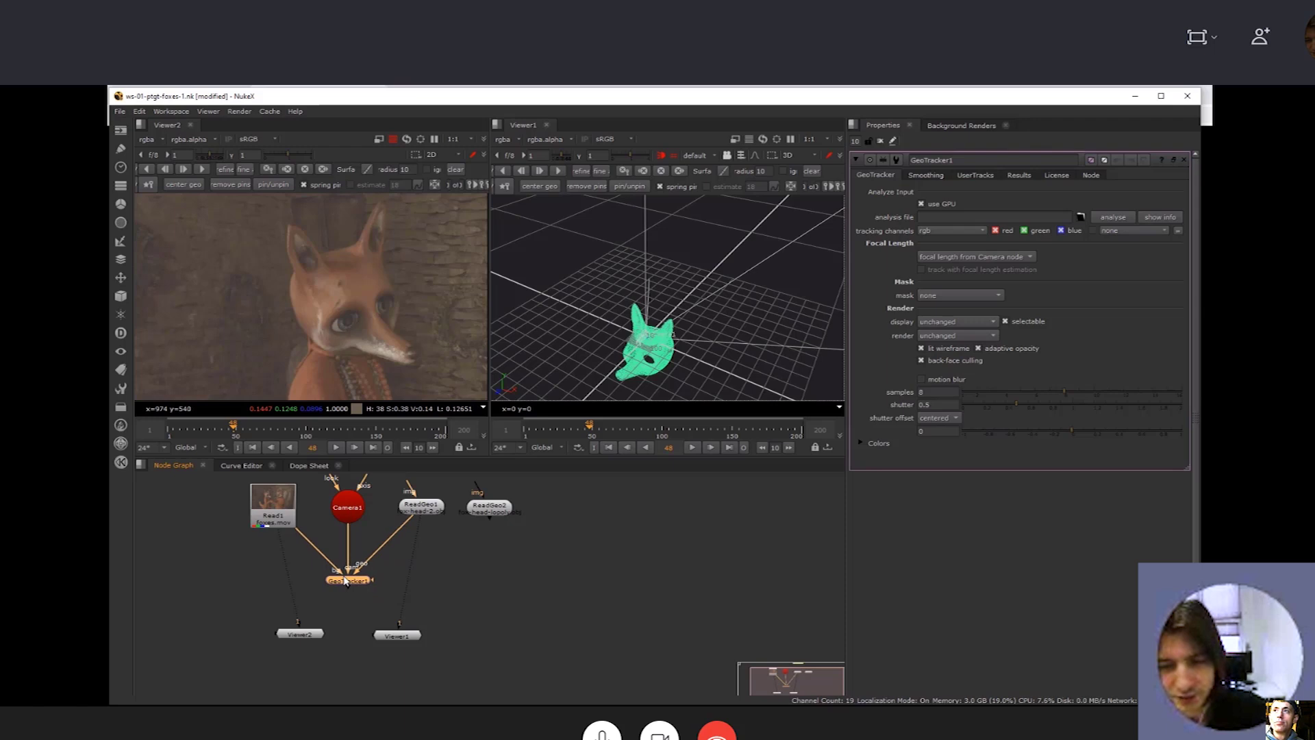
pyautogui.press('1')
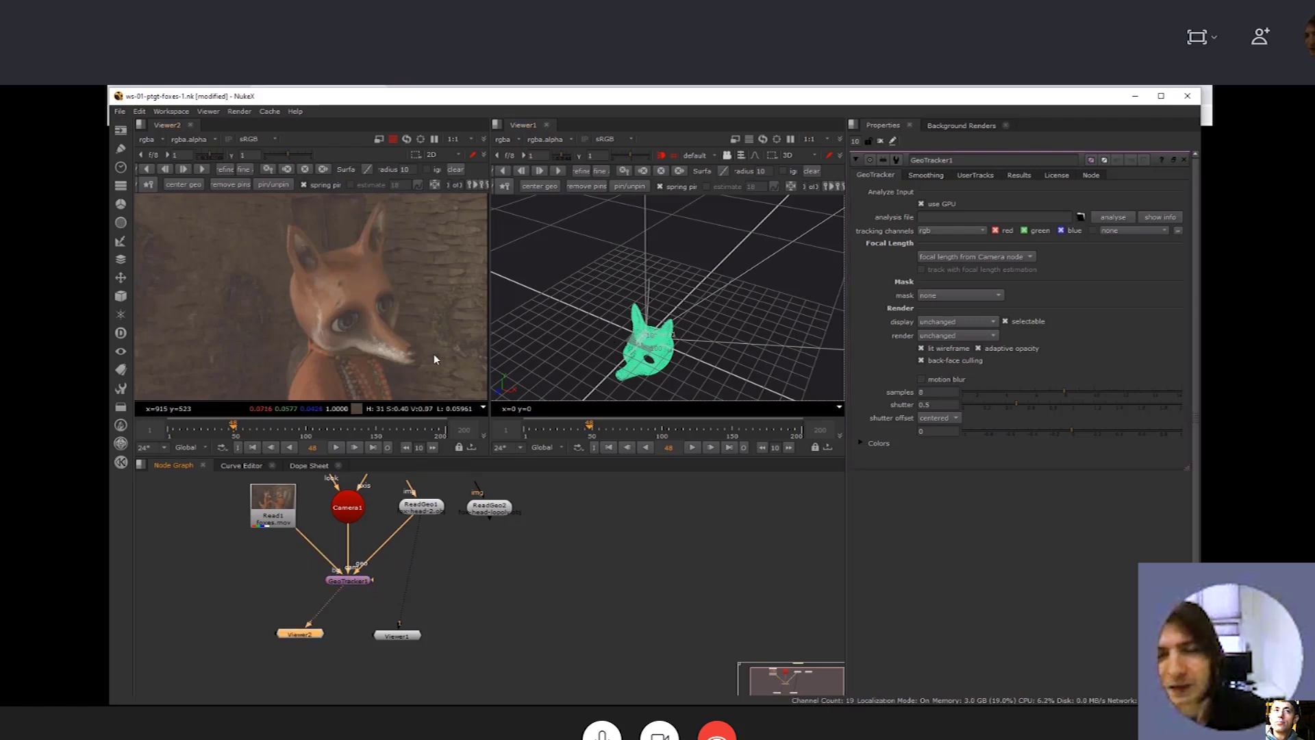
pyautogui.moveTo(411, 550); pyautogui.dragTo(346, 577)
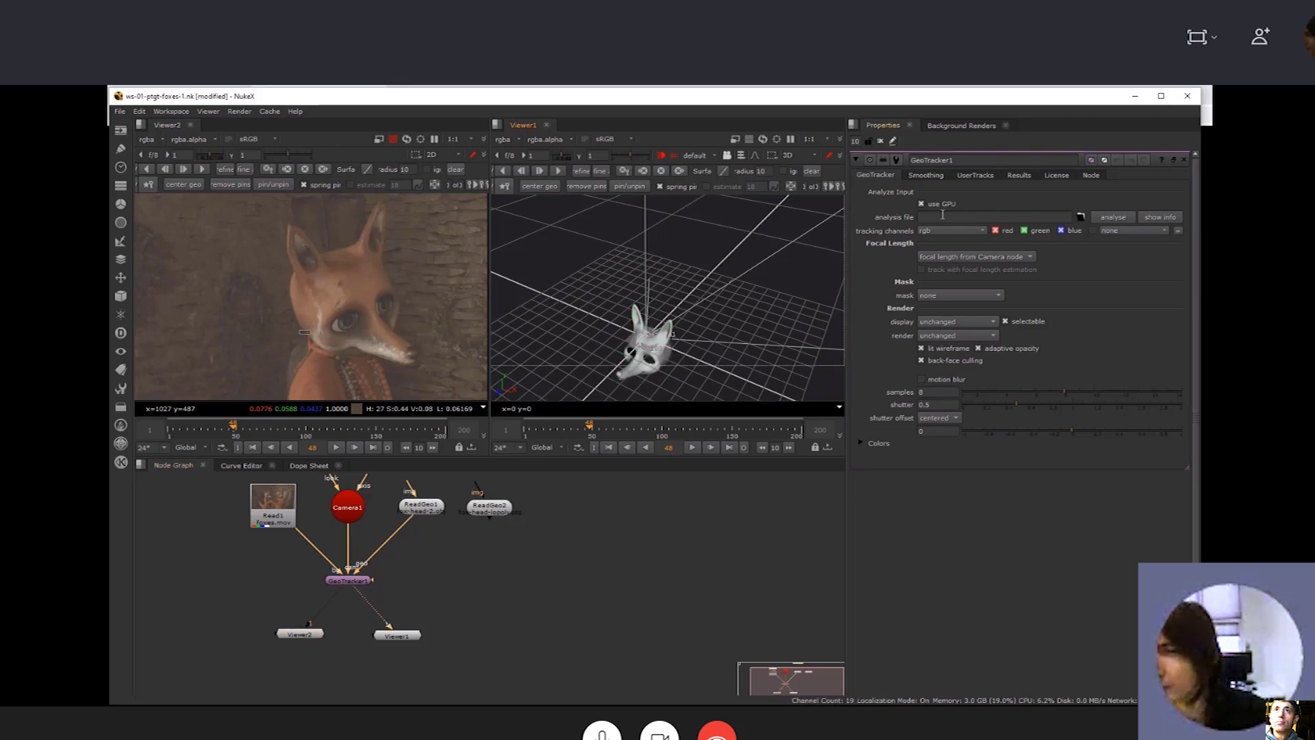
# Center the geometry at frame 1 and pin the mesh's left-hand ear tip to the left fox's matching ear tip
pyautogui.click(170, 432)
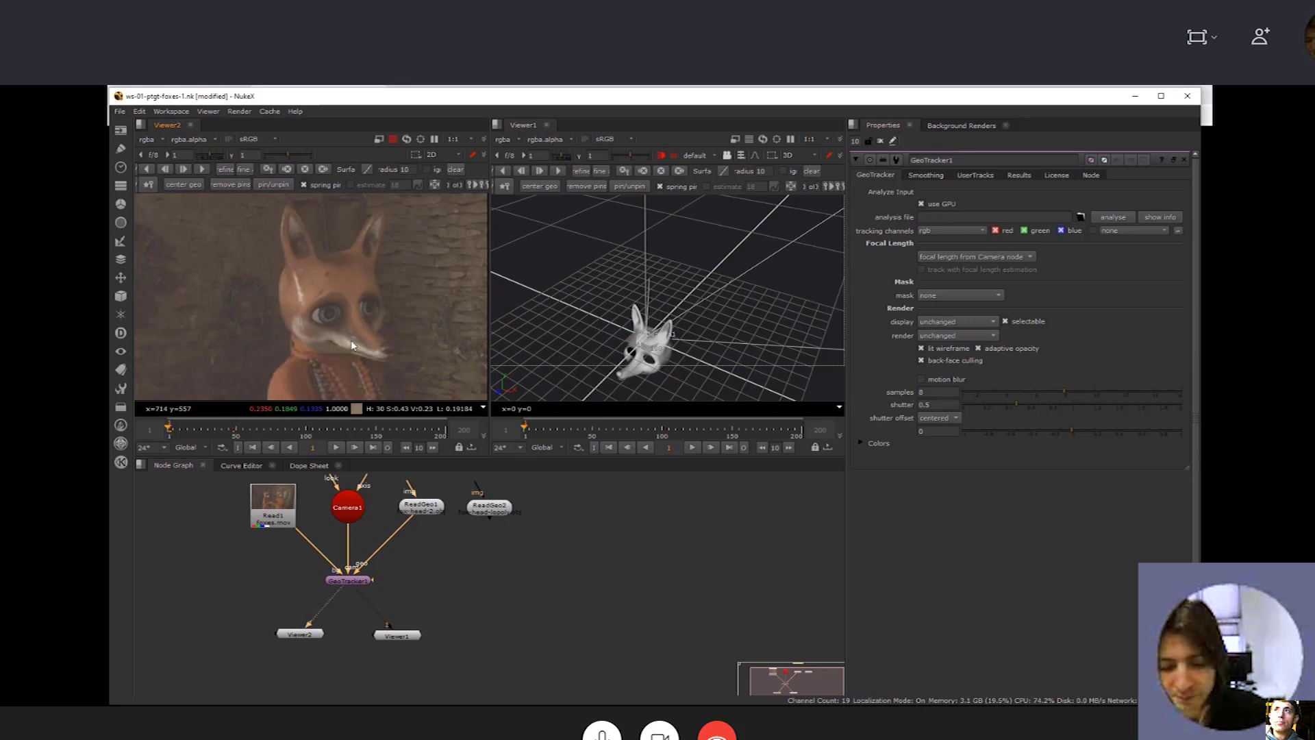
pyautogui.click(177, 186)
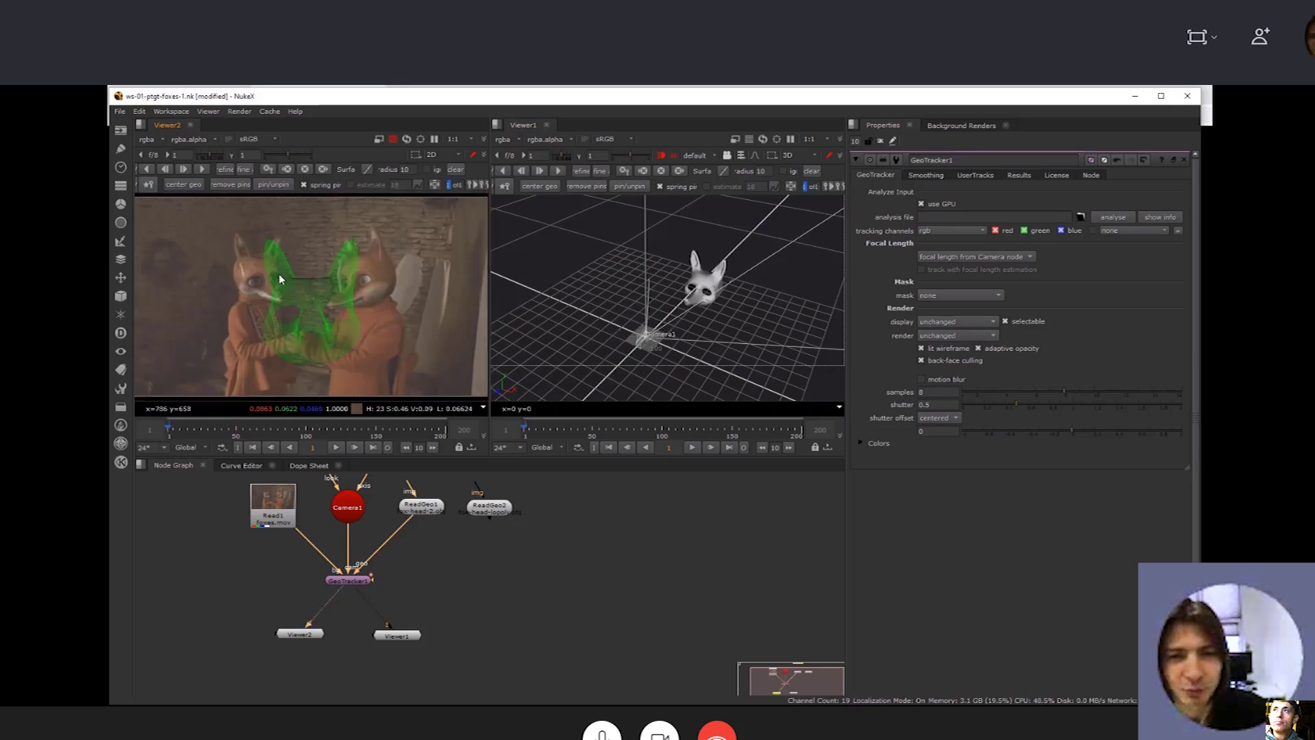
pyautogui.scroll(3, 267, 269)
pyautogui.scroll(1, 266, 264)
pyautogui.moveTo(174, 239); pyautogui.dragTo(256, 311, button='middle')
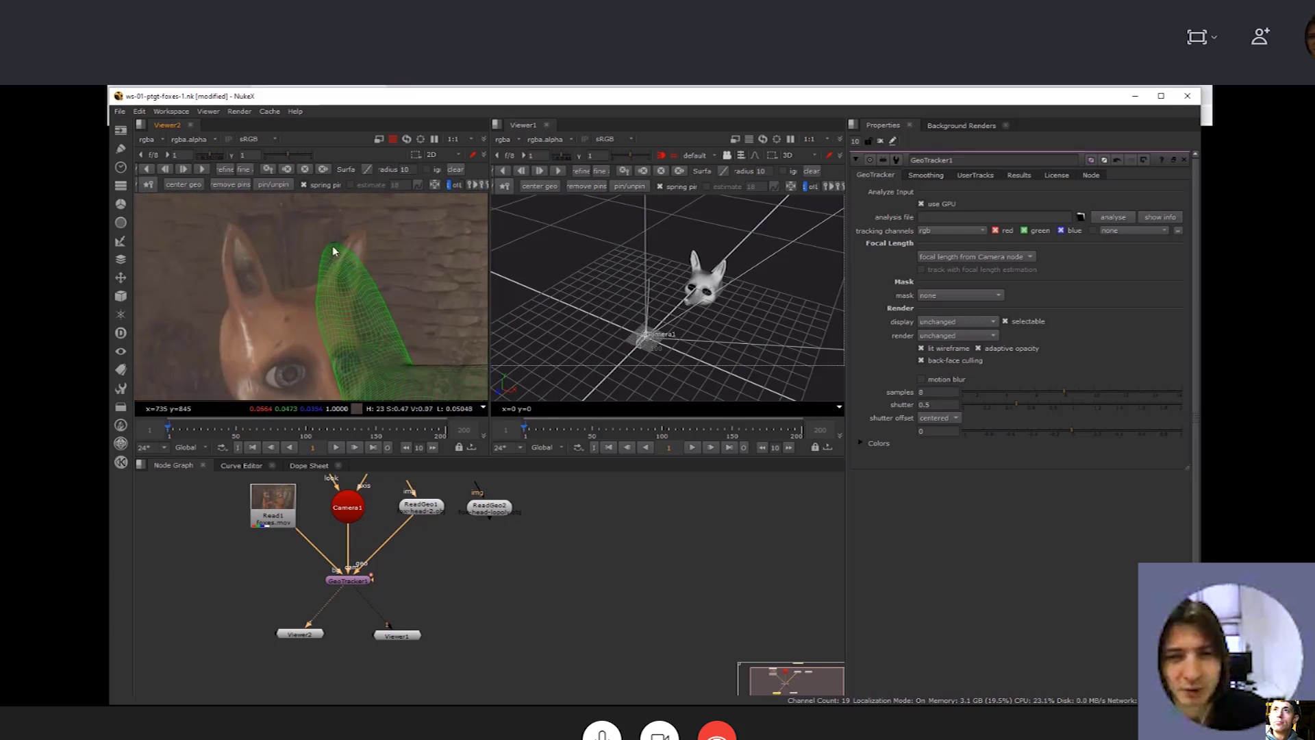
pyautogui.moveTo(333, 249); pyautogui.dragTo(229, 227)
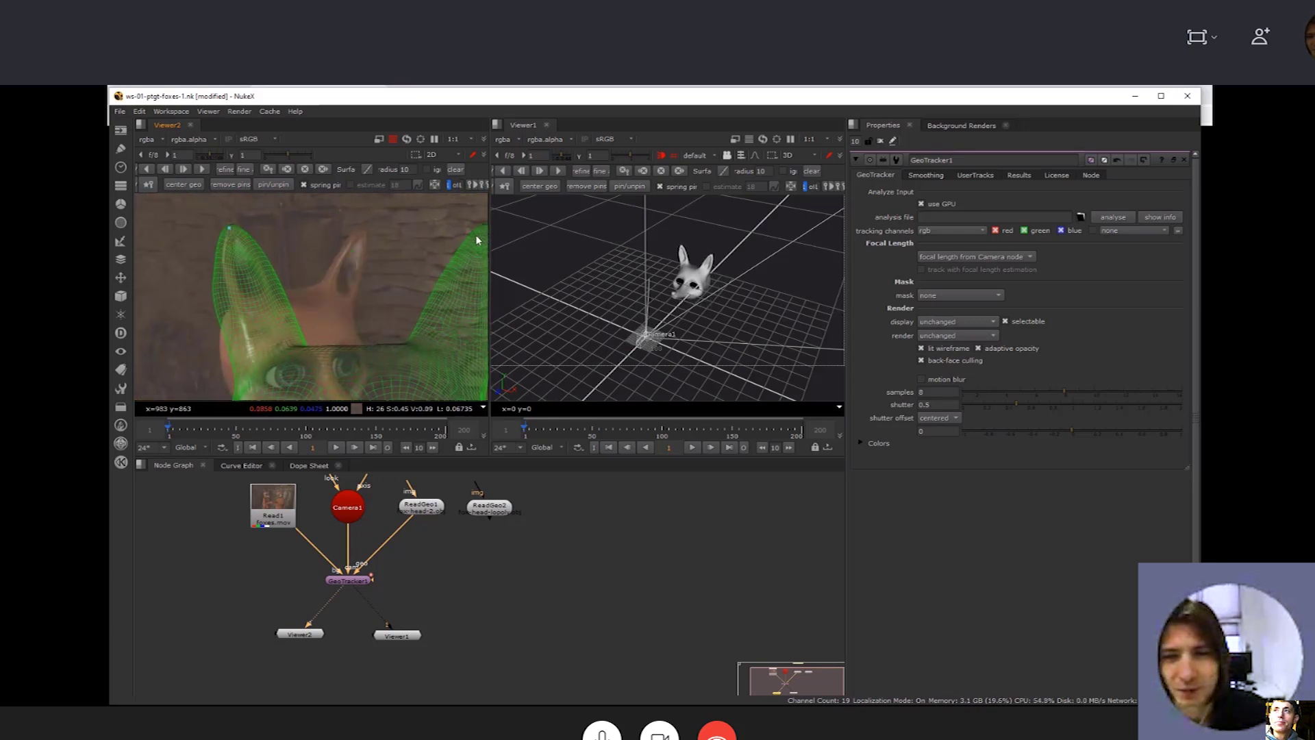
# Align the GeoTracker mesh to the left fox with pins at the other ear tip, nose and cheek, and fine-tune the left-hand ear
pyautogui.moveTo(483, 226); pyautogui.dragTo(359, 232)
pyautogui.moveTo(427, 337); pyautogui.dragTo(441, 283, button='middle')
pyautogui.moveTo(253, 248); pyautogui.dragTo(384, 371)
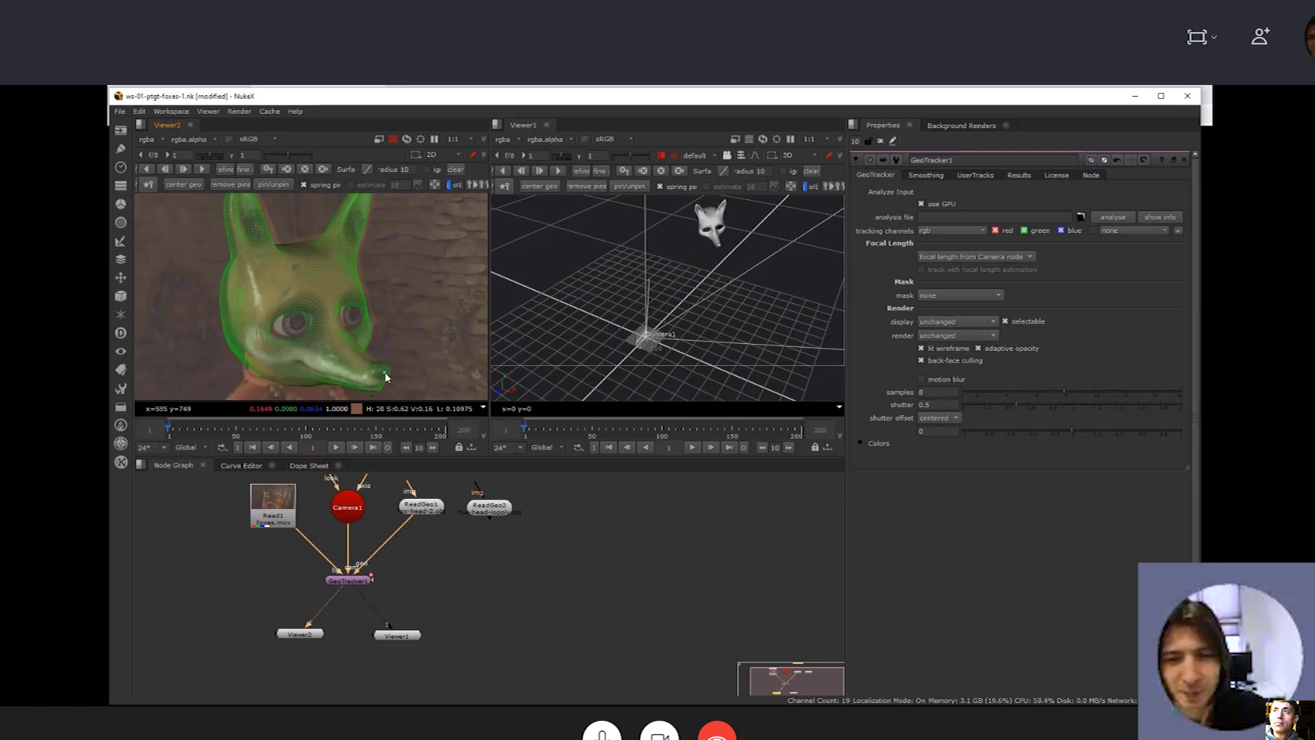
pyautogui.moveTo(228, 343); pyautogui.dragTo(235, 337)
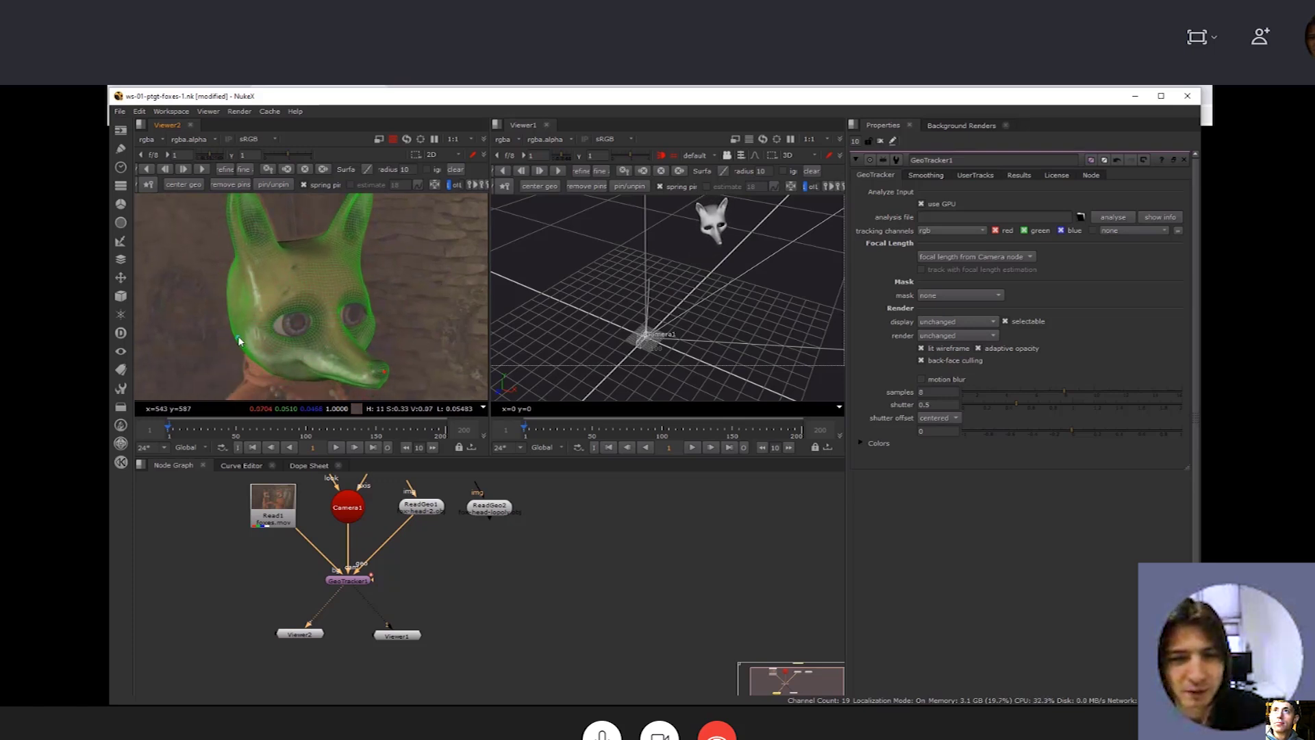
pyautogui.scroll(-3, 253, 299)
pyautogui.moveTo(252, 213); pyautogui.dragTo(245, 212)
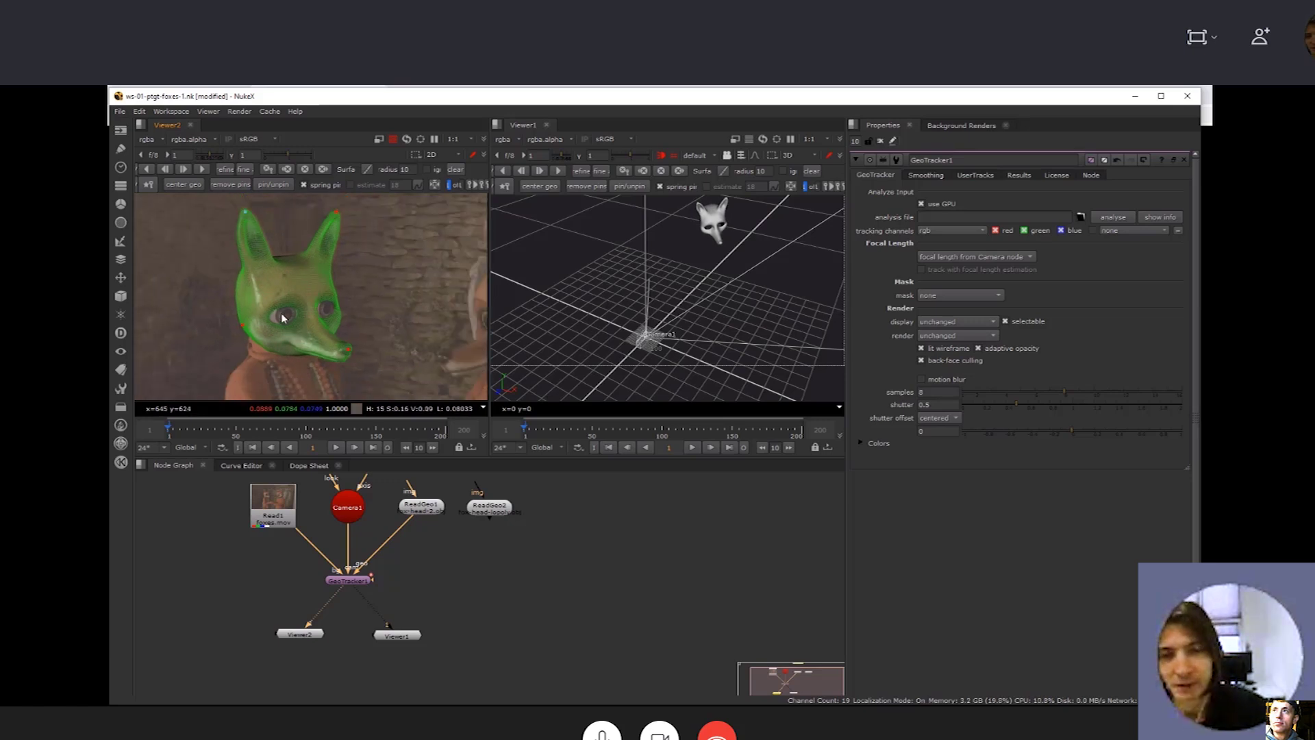
# Try to track the fox head forward from frame 1, and inspect GeoTracker1's analysis file setting
pyautogui.click(202, 170)
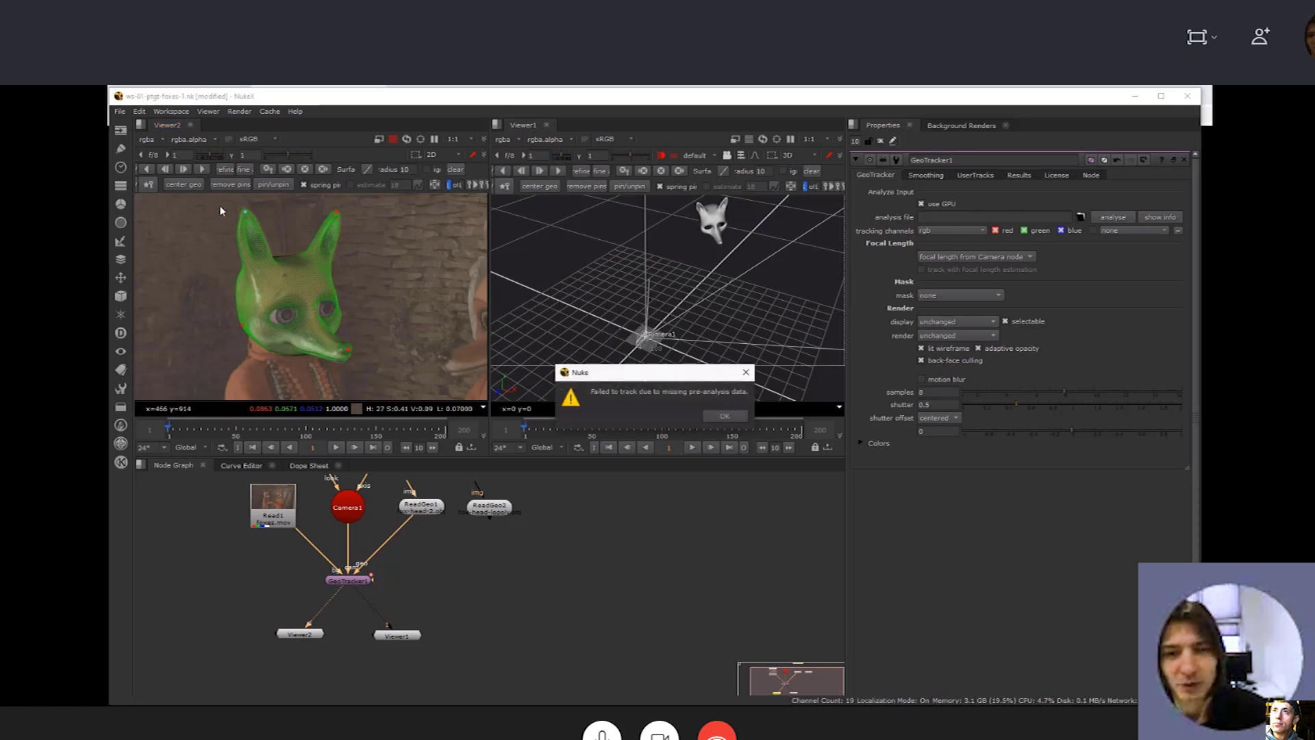
pyautogui.click(724, 415)
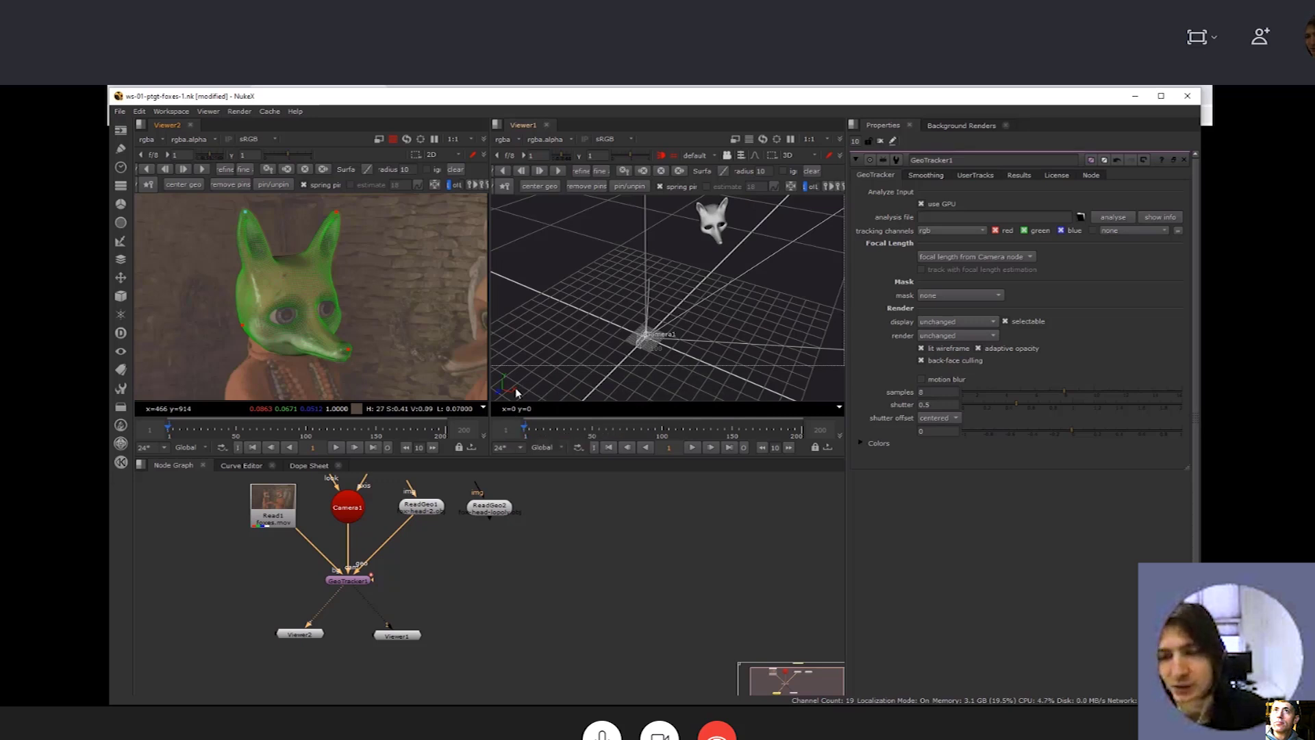
pyautogui.click(982, 216)
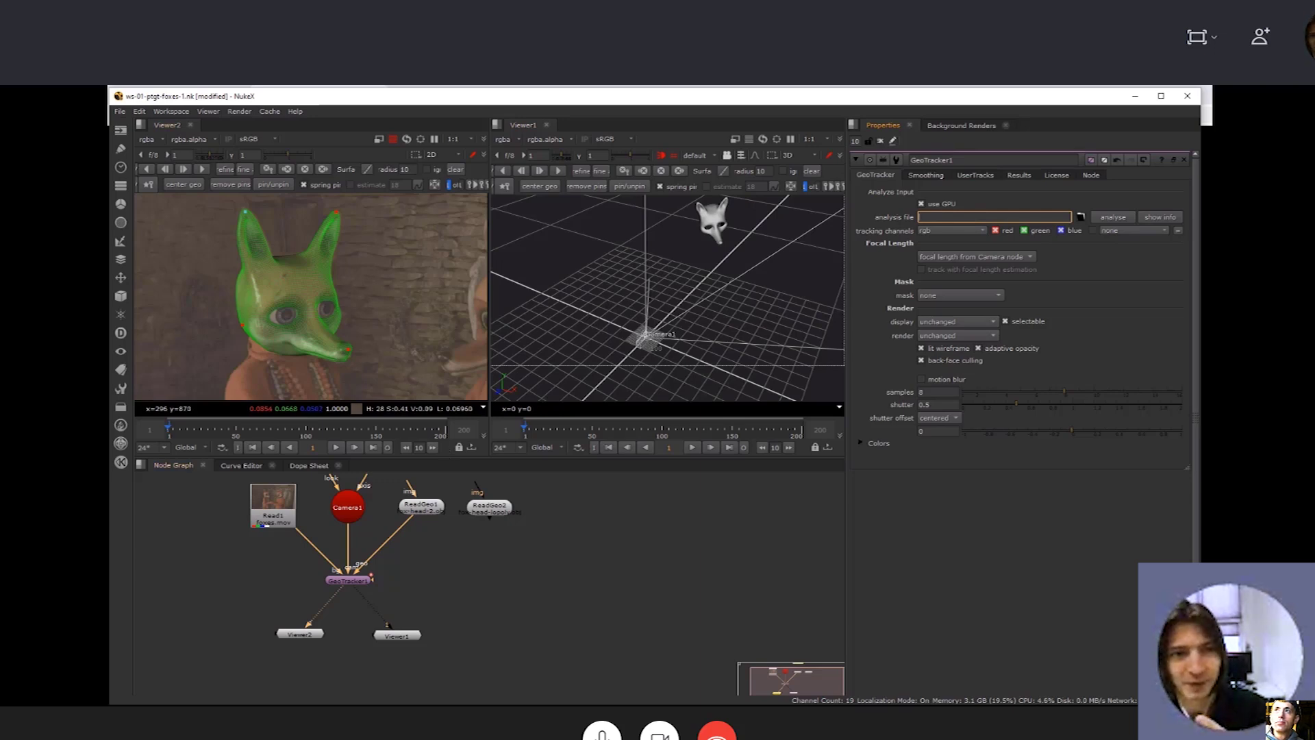
pyautogui.click(571, 593)
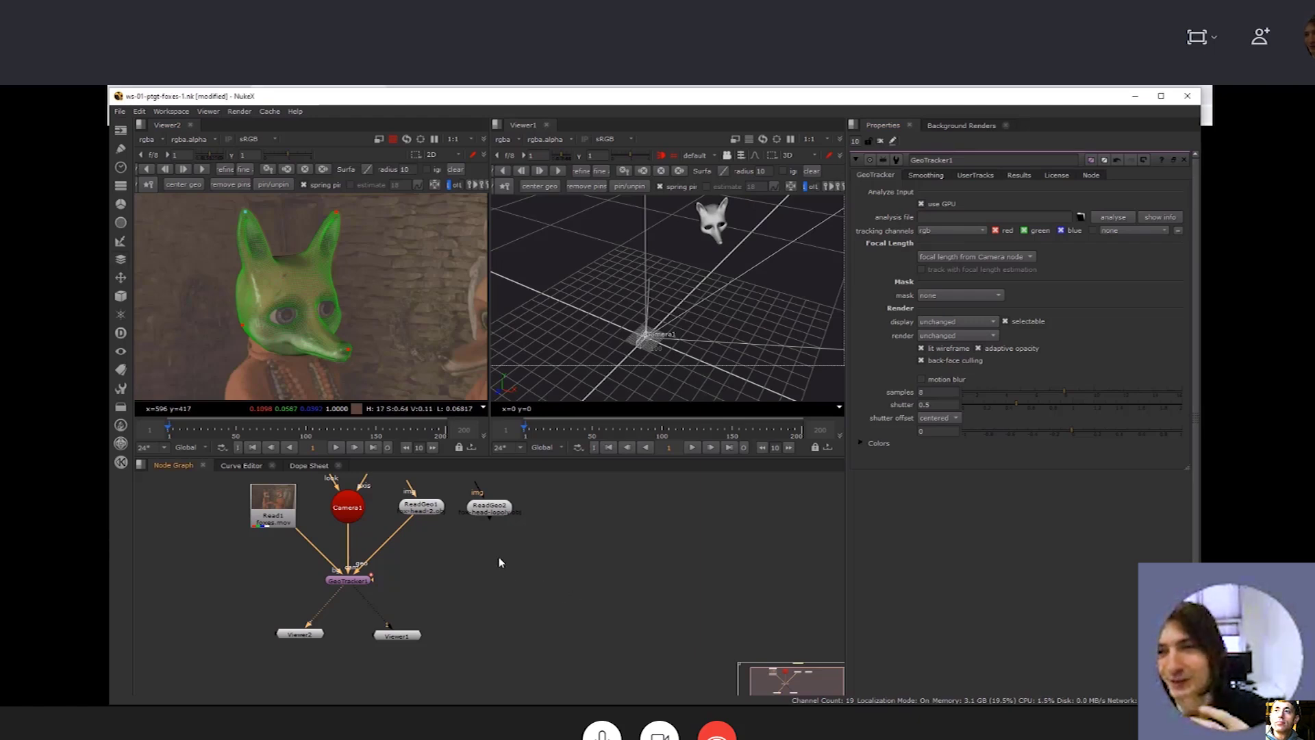
# Set GeoTracker1's analysis file to the path ./precalc/foxes.precalc copied from the sticky note above the node tree
pyautogui.click(953, 220)
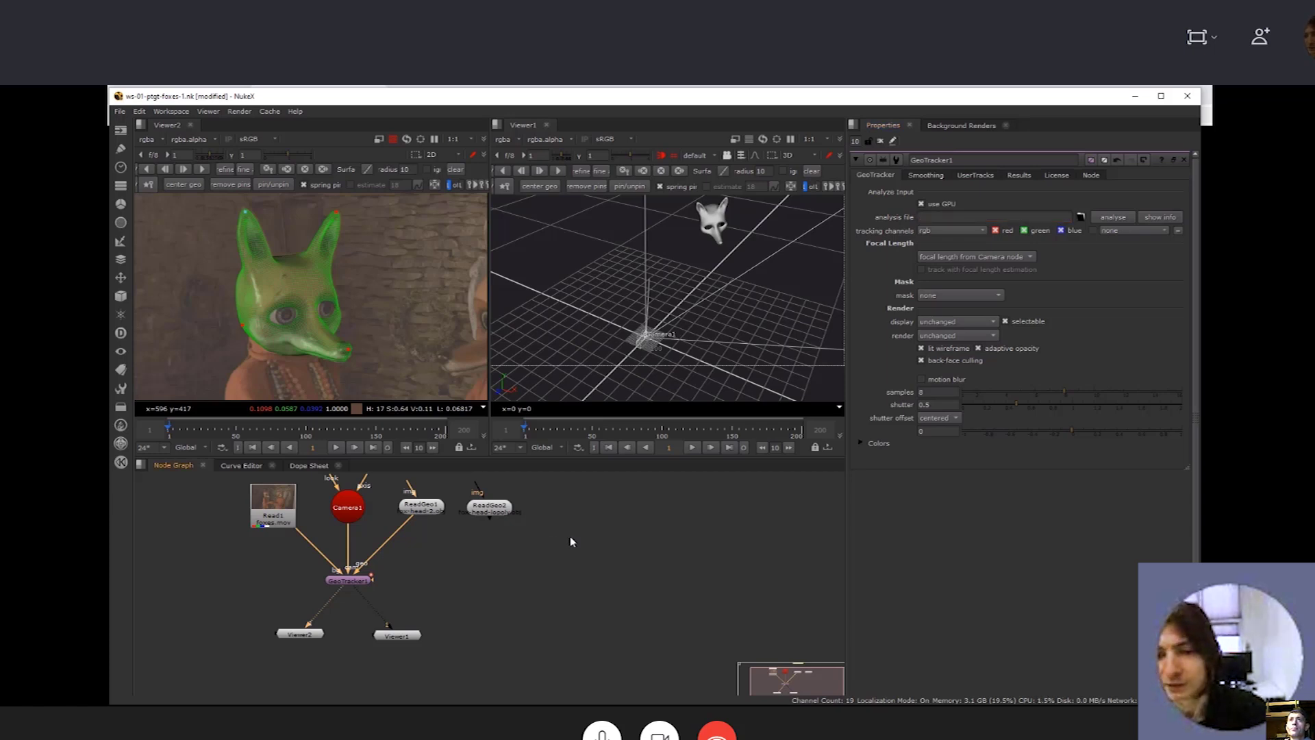
pyautogui.click(955, 217)
pyautogui.moveTo(539, 537); pyautogui.dragTo(550, 589, button='middle')
pyautogui.doubleClick(432, 508)
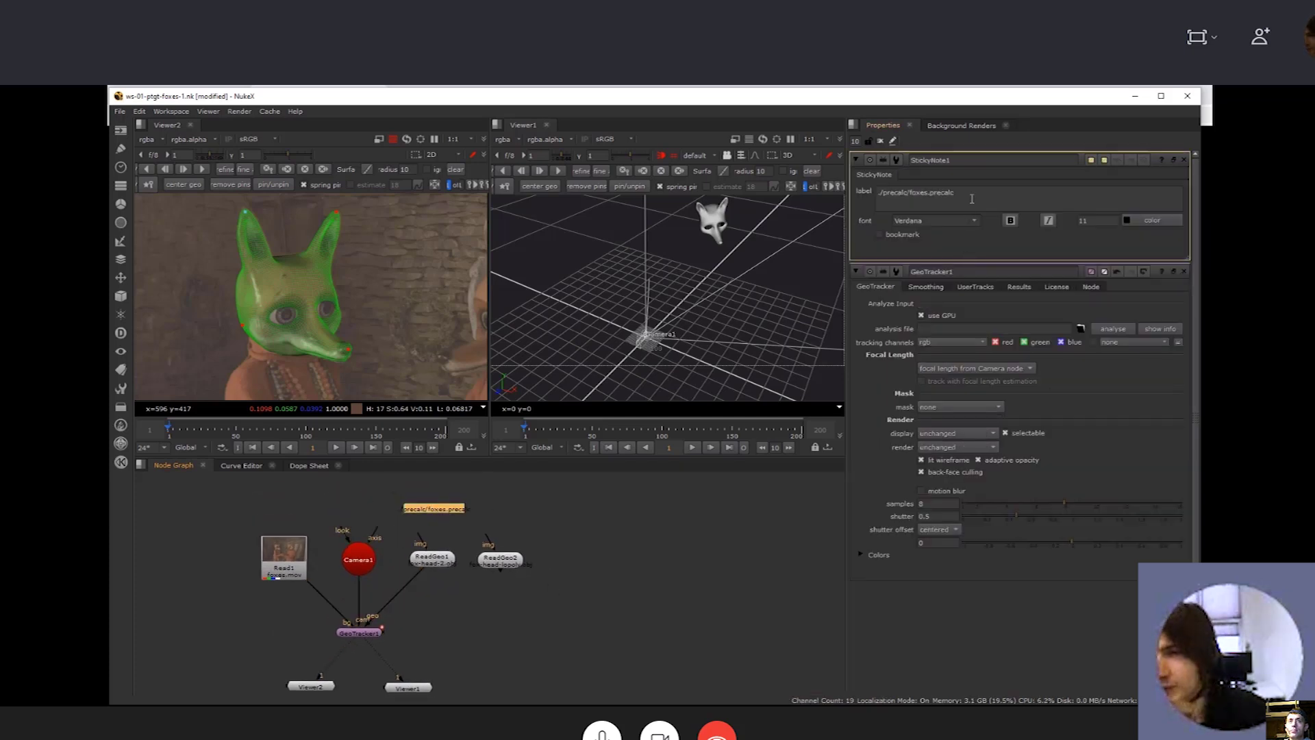
pyautogui.moveTo(972, 198); pyautogui.dragTo(808, 194)
pyautogui.hotkey('ctrl', 'c')
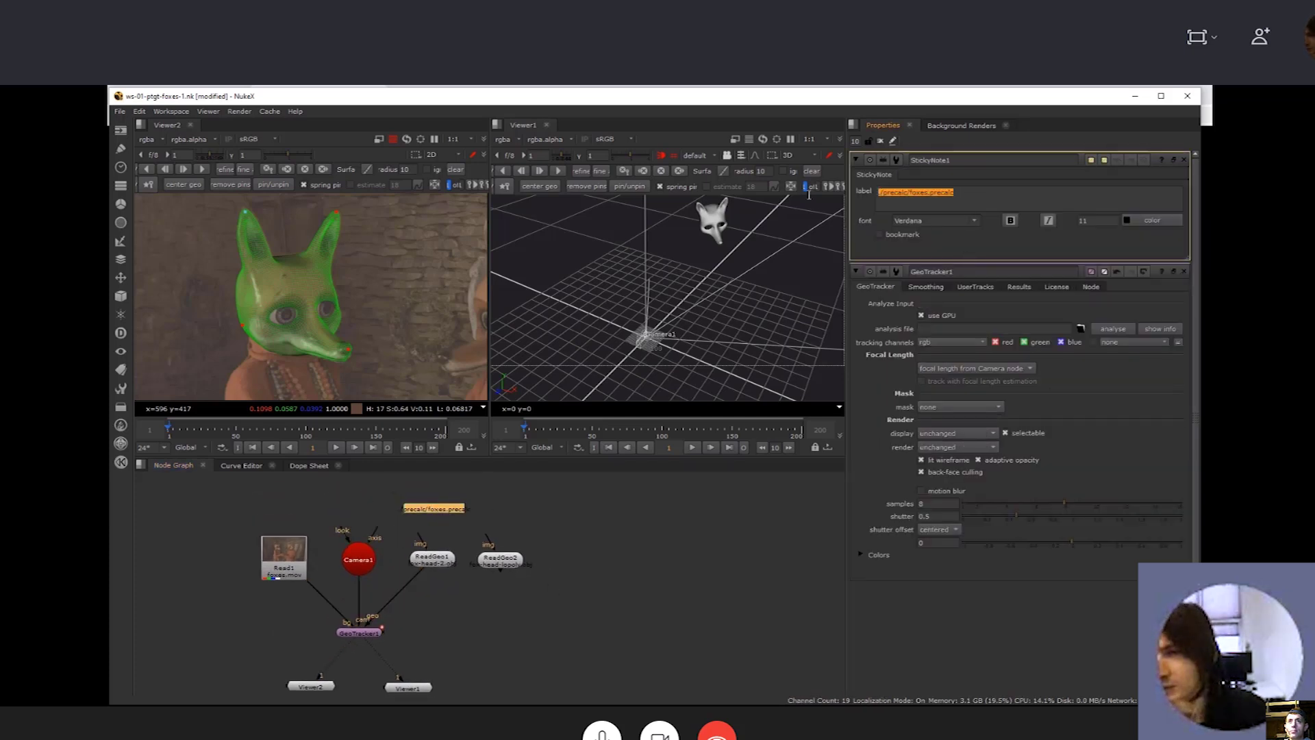
pyautogui.click(1185, 159)
pyautogui.click(972, 217)
pyautogui.hotkey('ctrl', 'v')
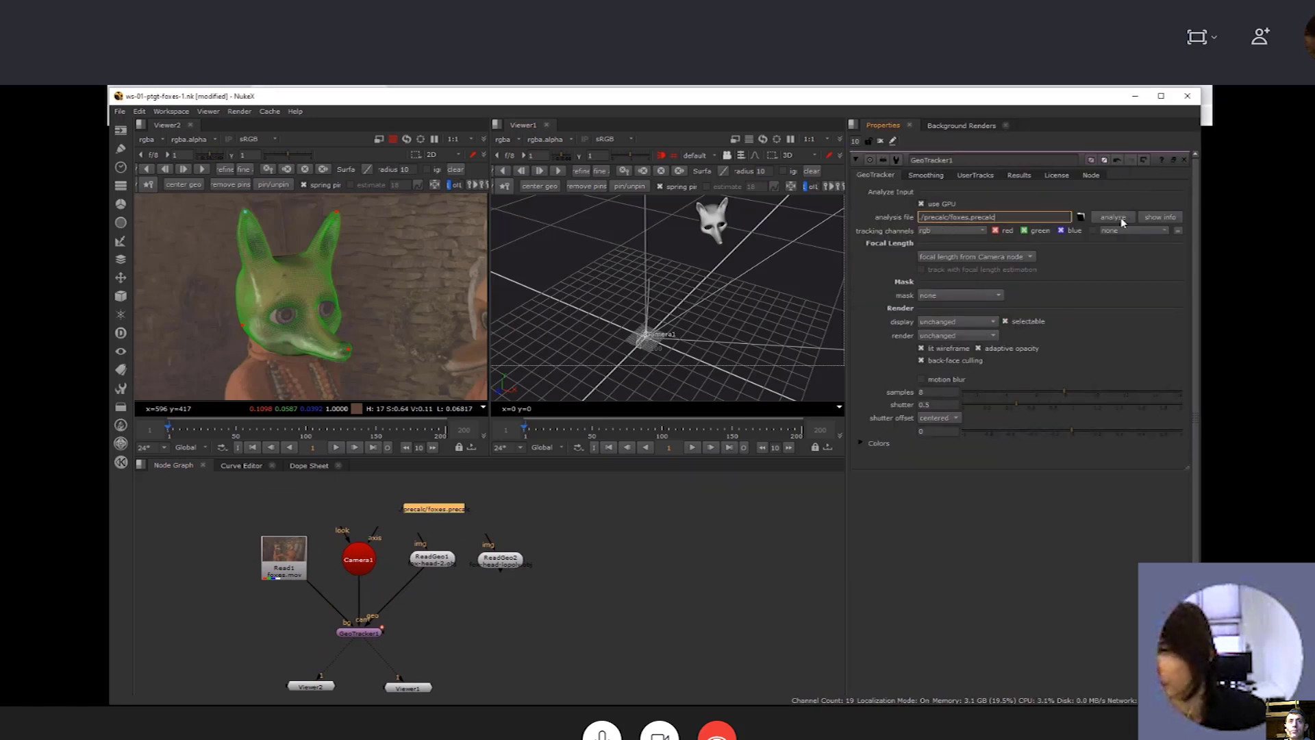
# Track the left fox's head forward from frame 1 to frame 200 with GeoTracker1, and scrub back to check the result
pyautogui.click(363, 632)
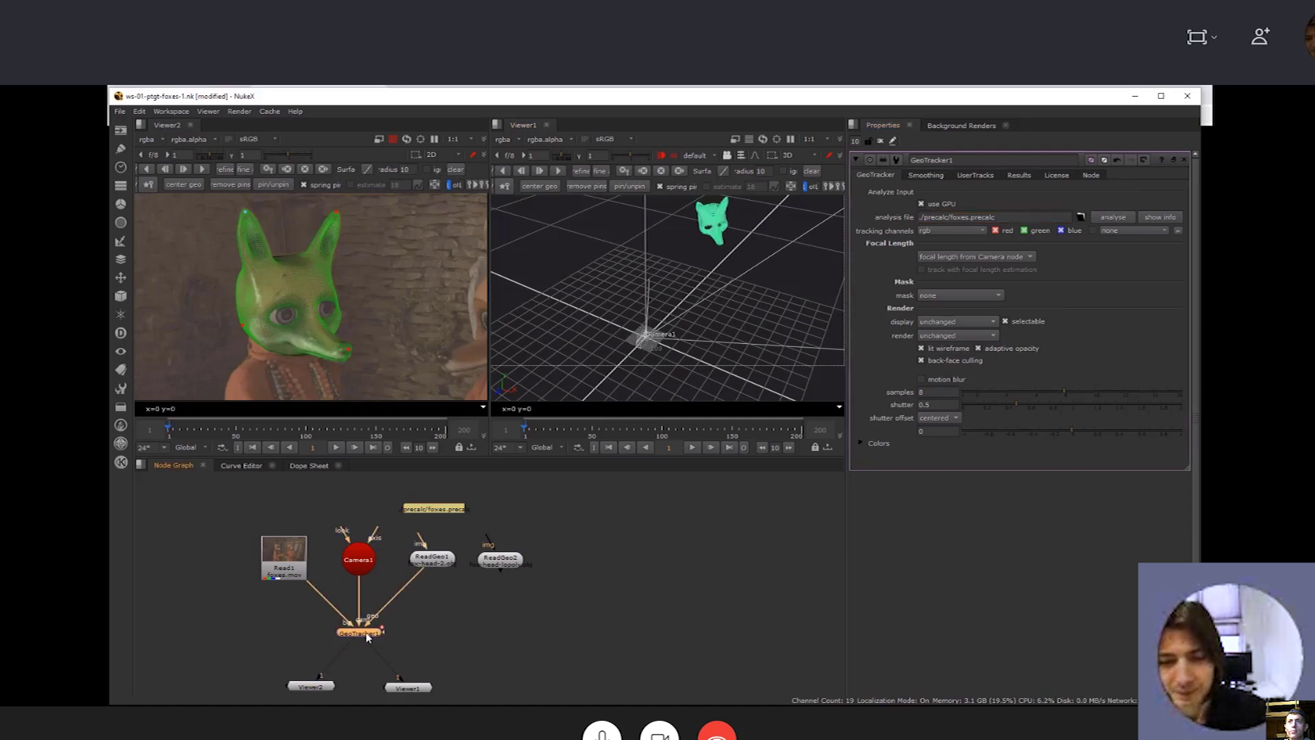
pyautogui.click(201, 169)
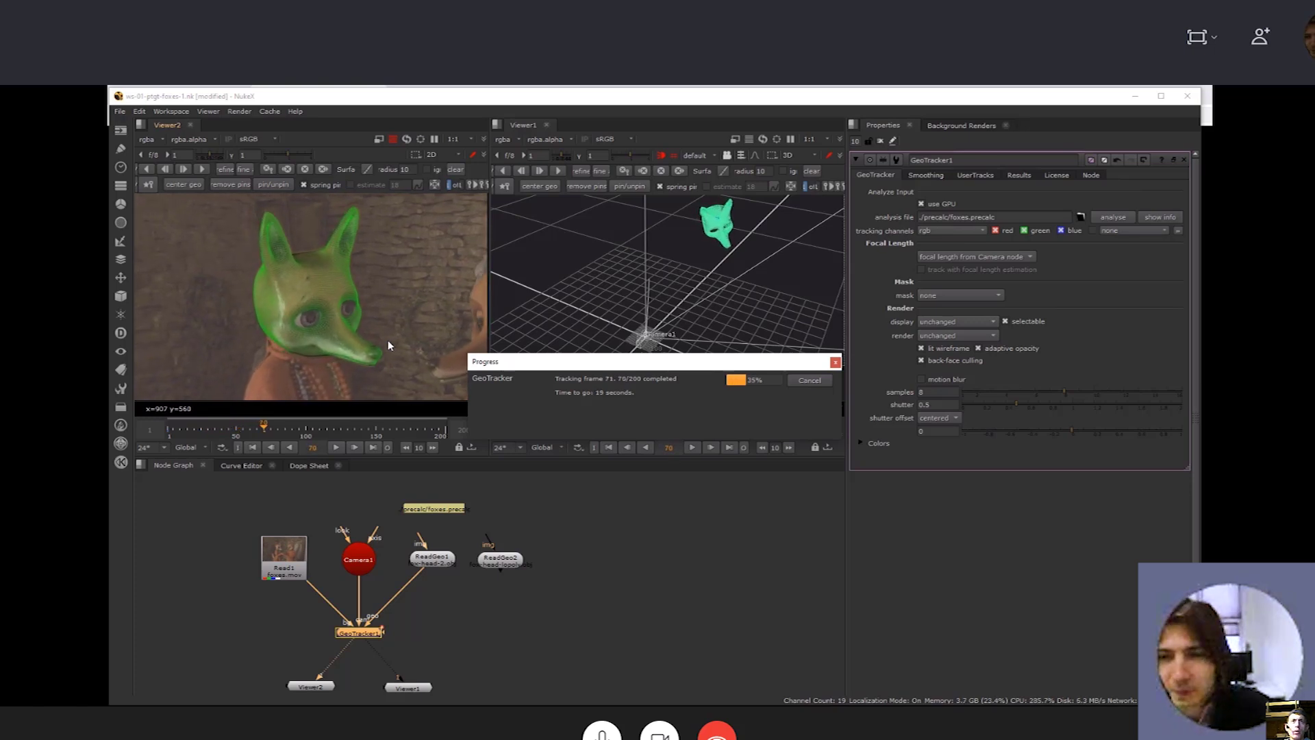
pyautogui.click(961, 218)
pyautogui.moveTo(961, 217); pyautogui.dragTo(920, 218)
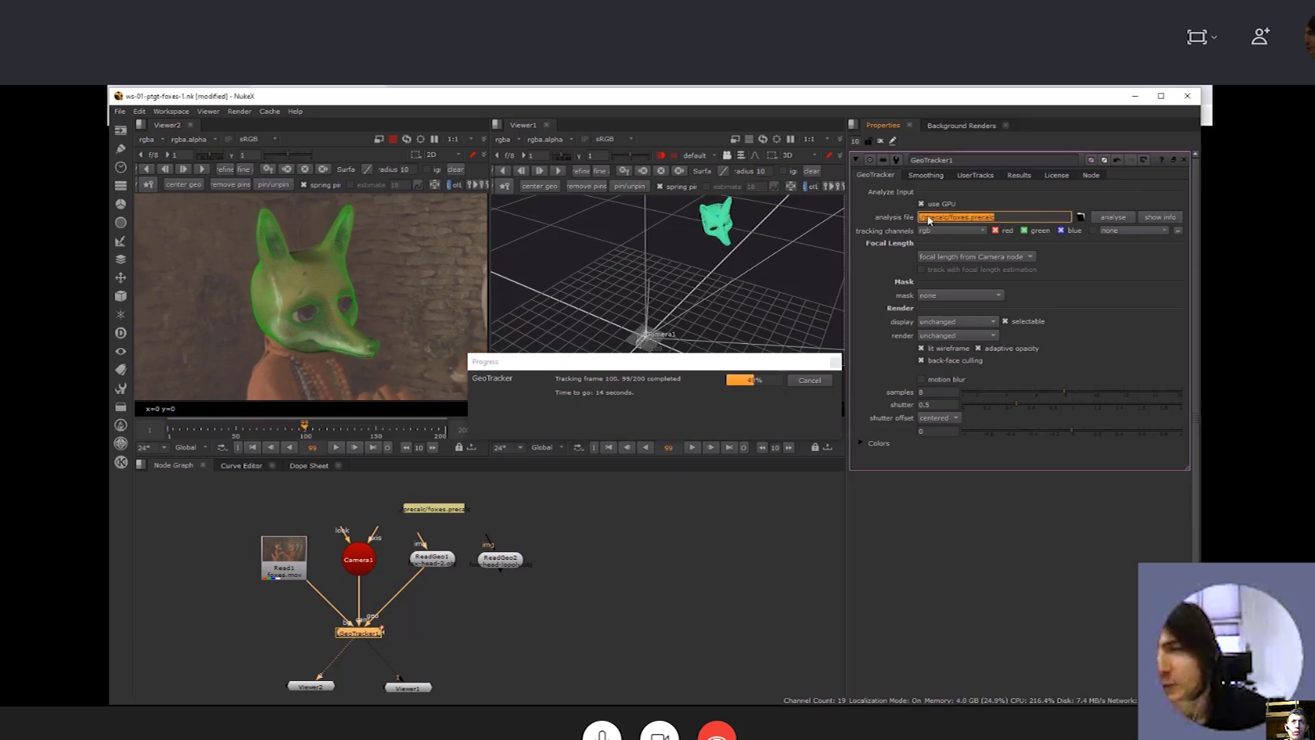
pyautogui.click(969, 218)
pyautogui.moveTo(969, 219); pyautogui.dragTo(998, 219)
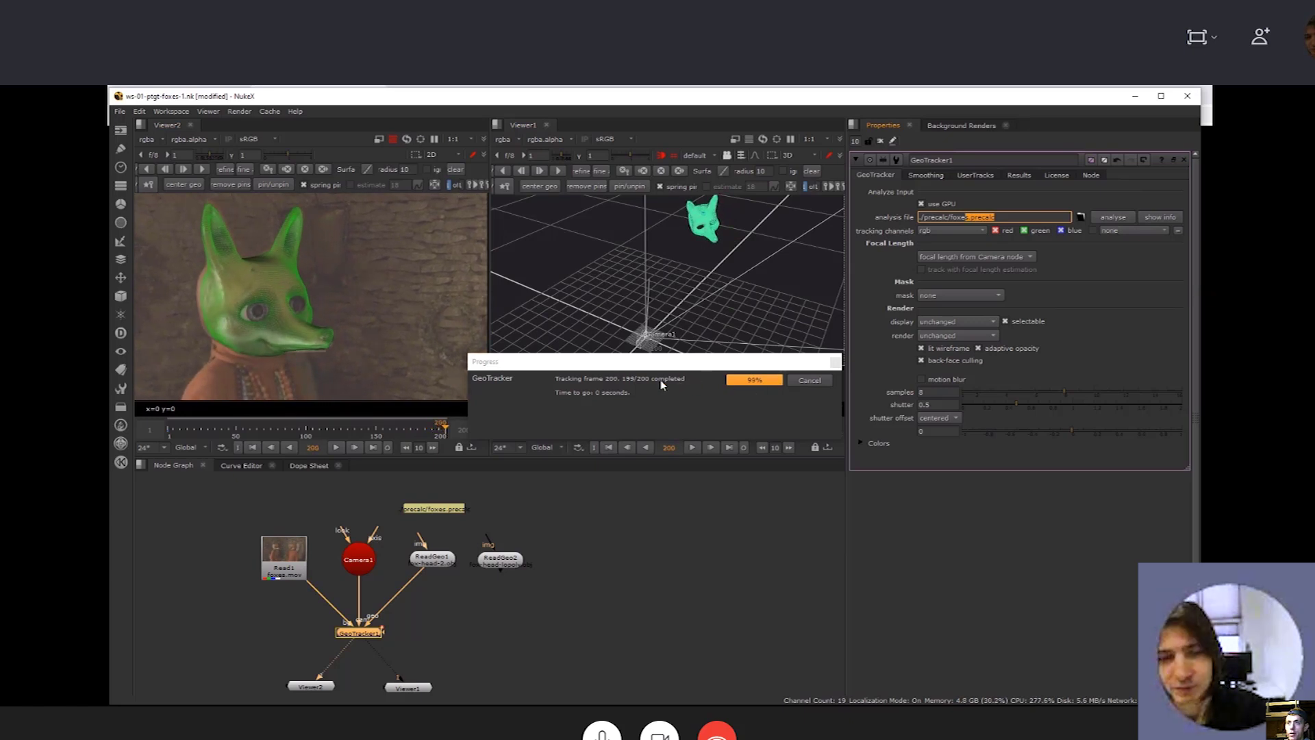
pyautogui.click(272, 434)
pyautogui.moveTo(272, 434)
pyautogui.mouseDown()
pyautogui.moveTo(177, 430)
pyautogui.moveTo(250, 441)
pyautogui.mouseUp()
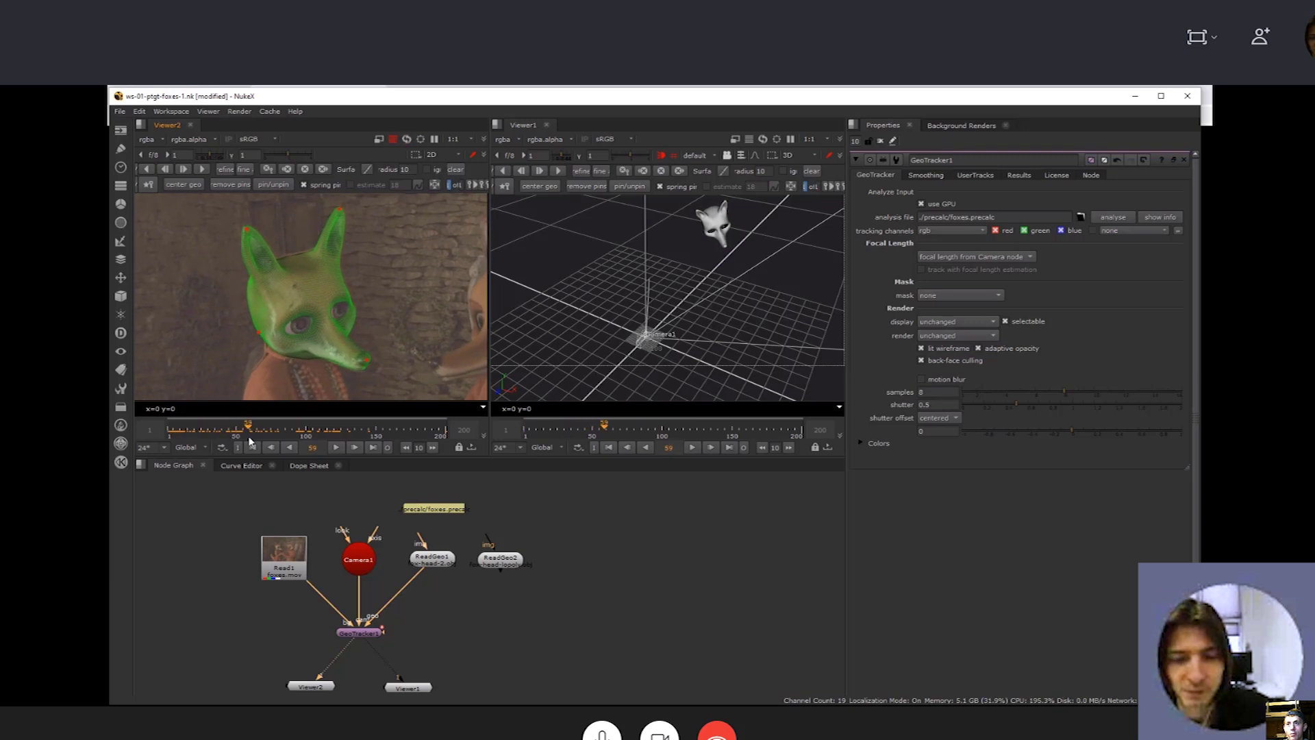
# Inspect Camera1's focal length and aperture values in its projection settings
pyautogui.click(370, 558)
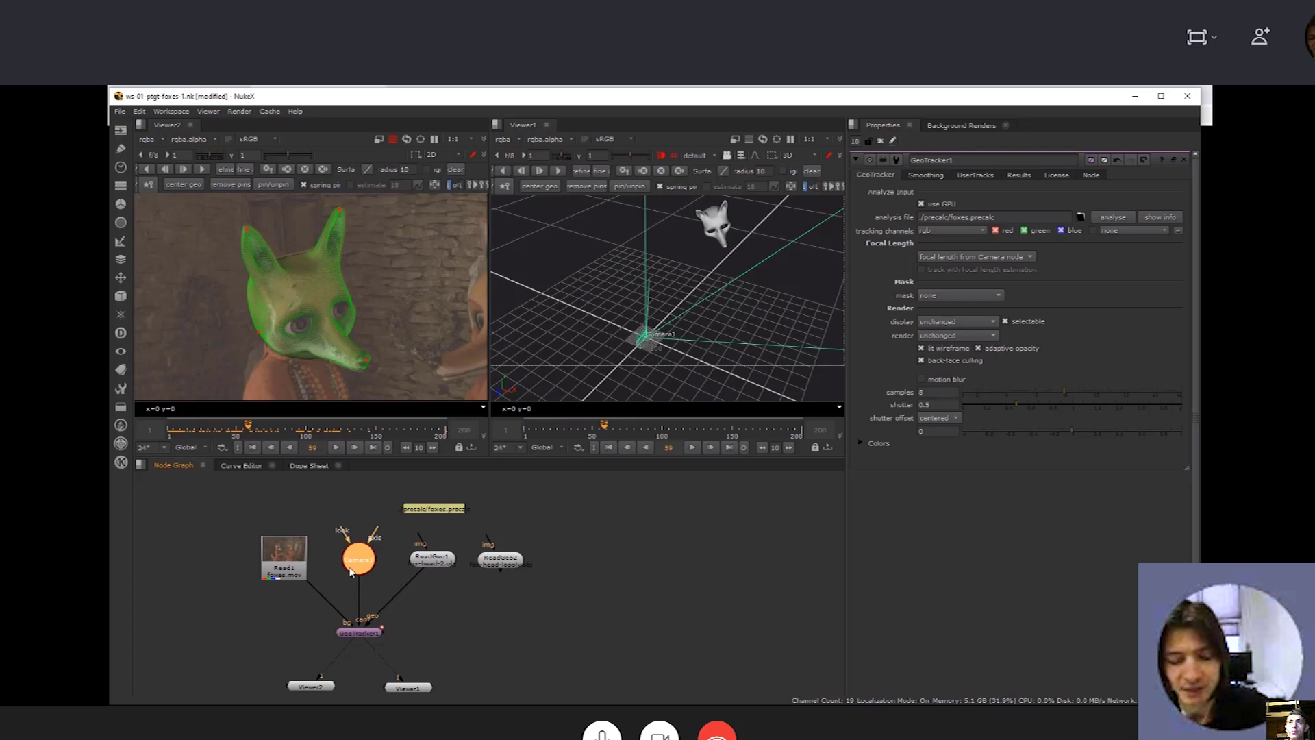
pyautogui.doubleClick(355, 565)
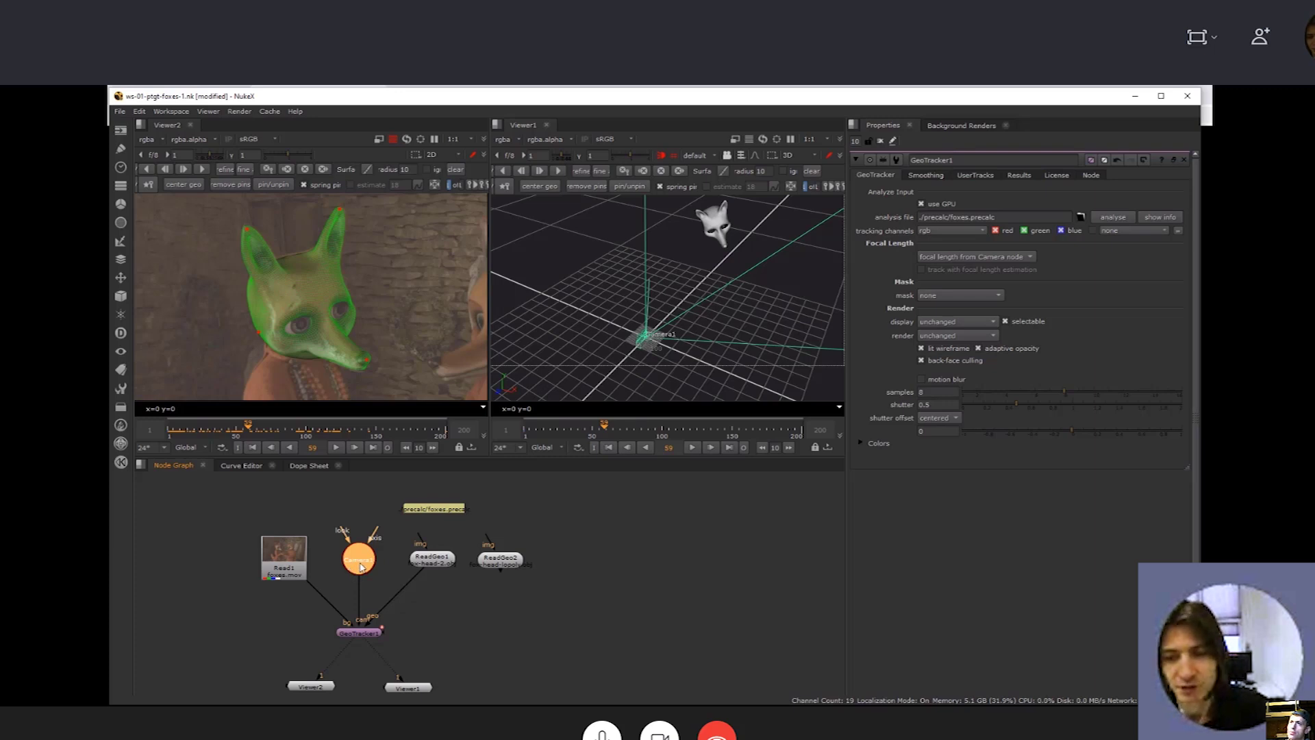
pyautogui.doubleClick(935, 207)
pyautogui.moveTo(931, 208); pyautogui.dragTo(913, 215)
pyautogui.press('Tab')
pyautogui.press('Tab')
pyautogui.hotkey('shift', 'Tab')
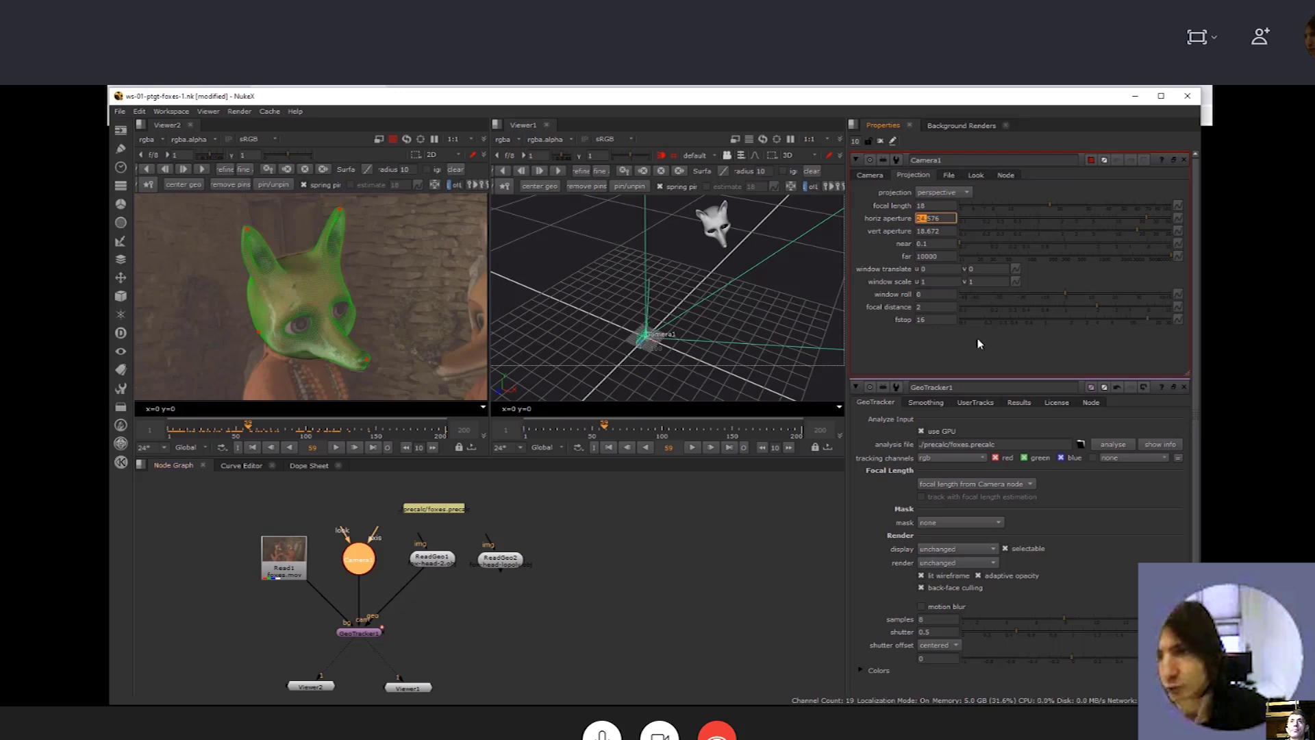
pyautogui.click(1183, 160)
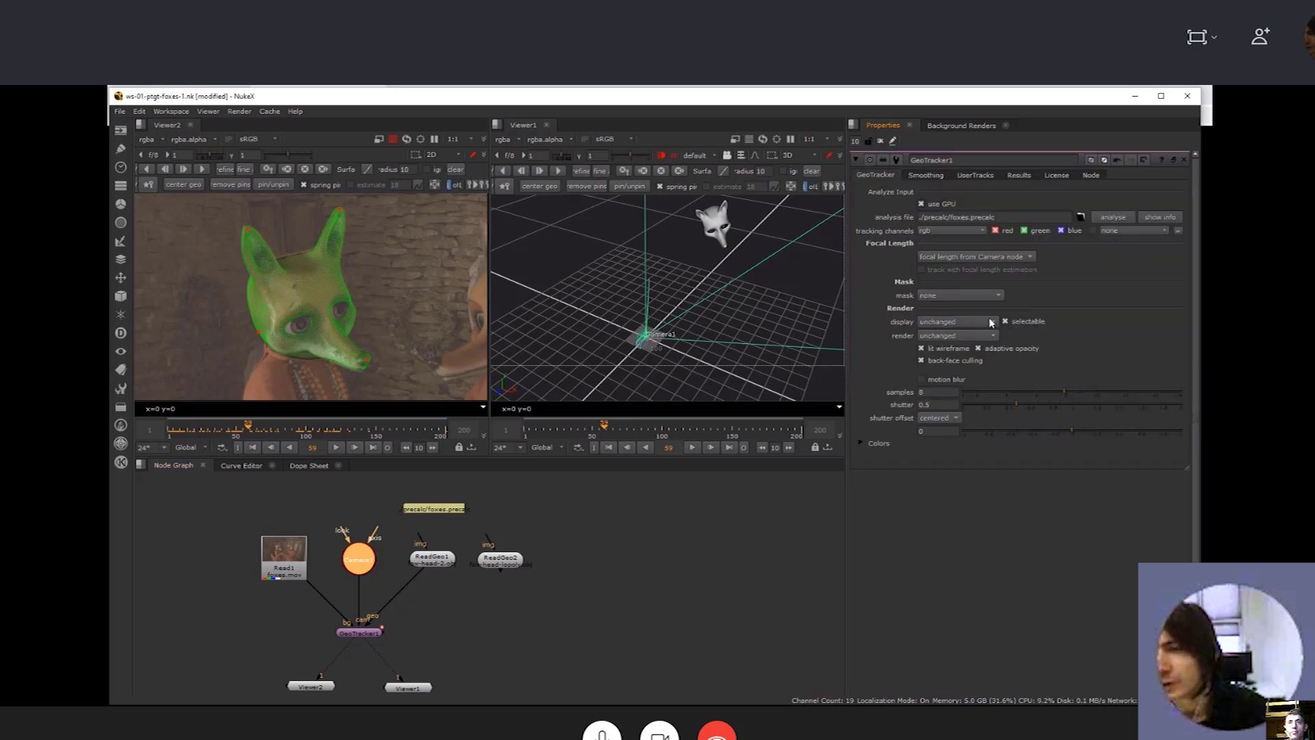
# Review GeoTracker1's focal length modes, tracking results and available export types without changing them
pyautogui.click(959, 256)
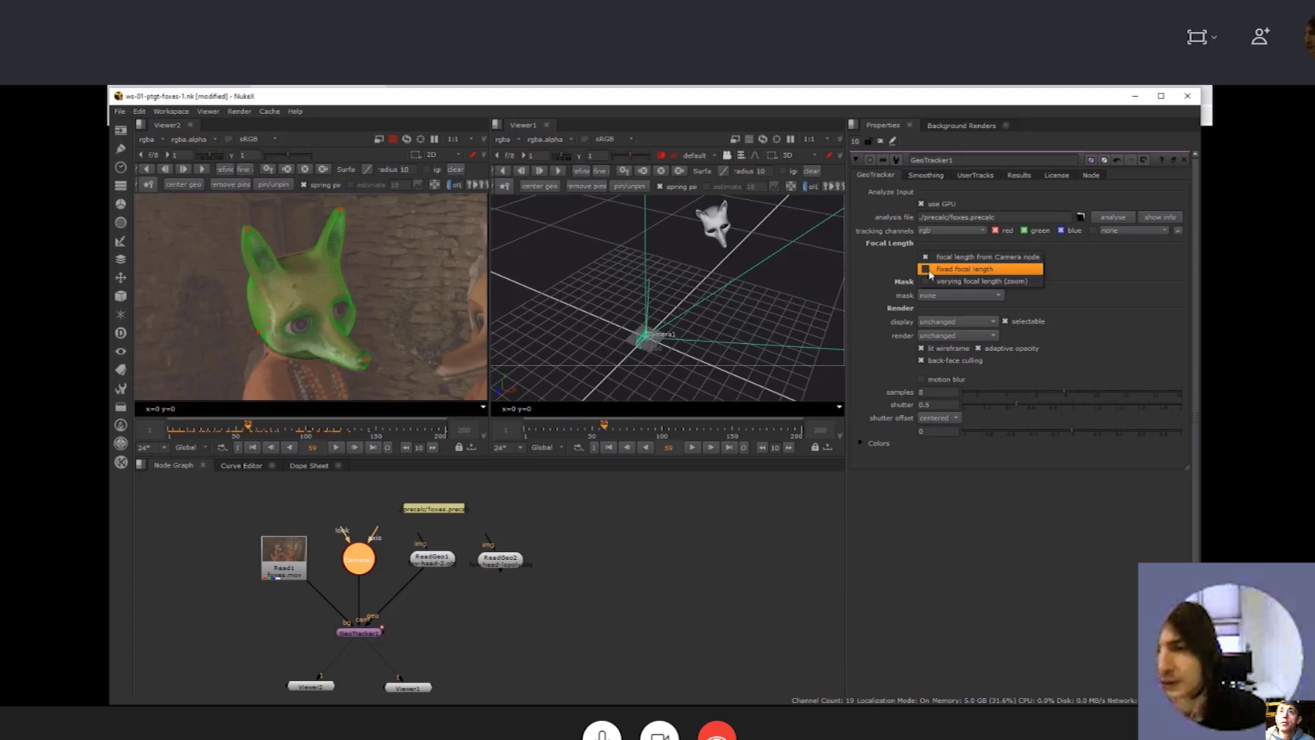
pyautogui.click(946, 258)
pyautogui.click(942, 262)
pyautogui.click(942, 259)
pyautogui.click(920, 180)
pyautogui.click(1011, 176)
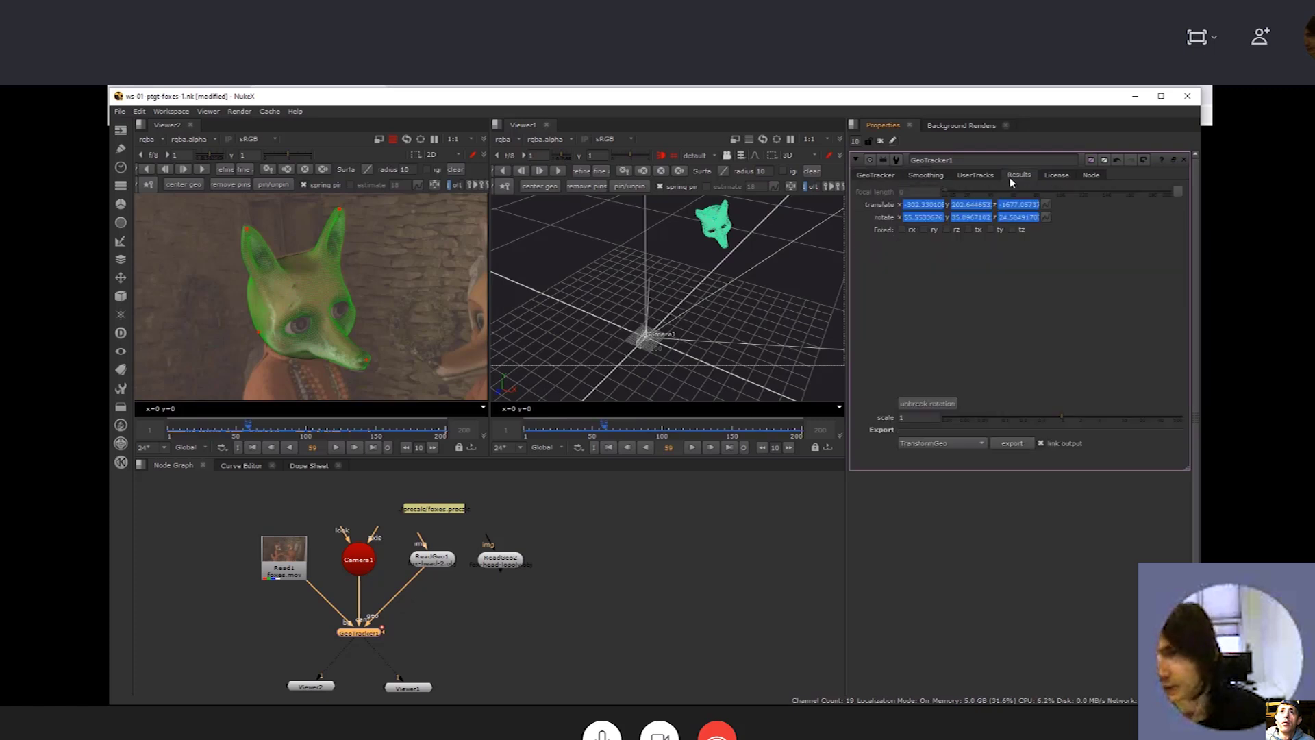
pyautogui.click(934, 445)
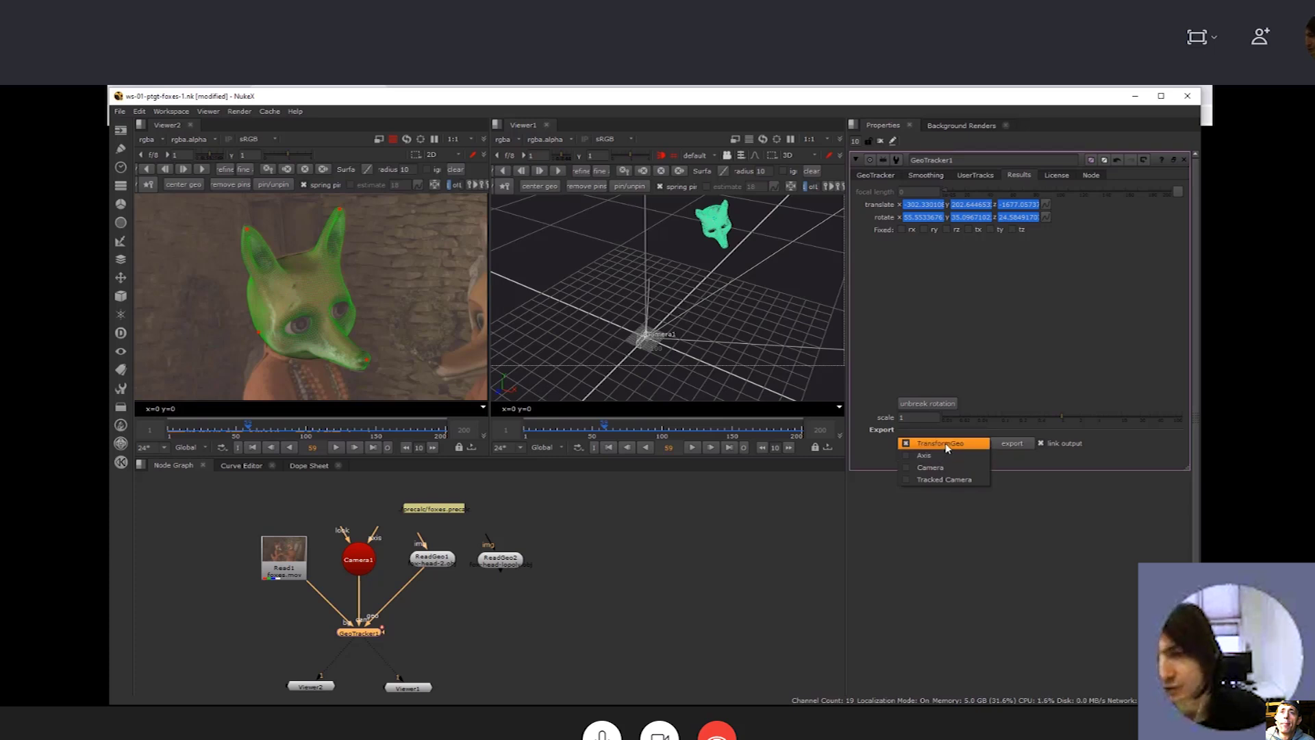
pyautogui.click(943, 364)
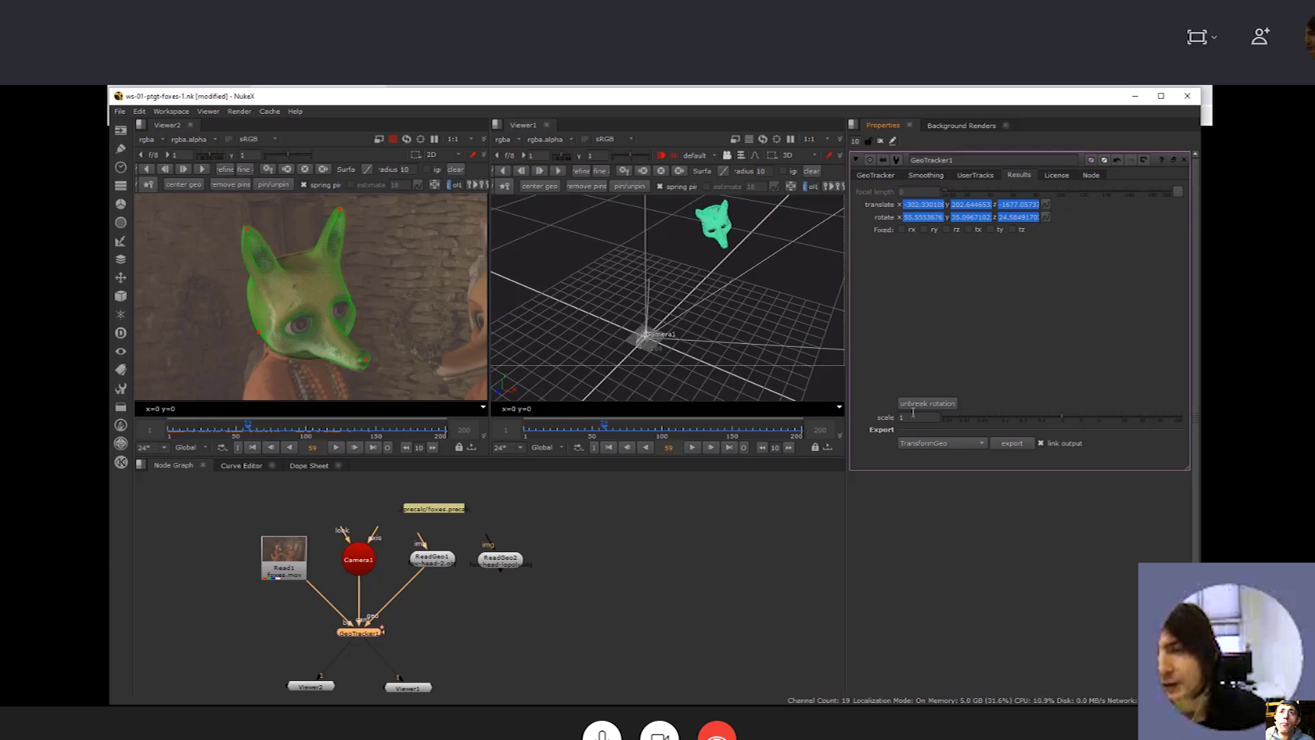
# Try to export GeoTracker1's result as a Camera, declining the switch to a Tracked Camera
pyautogui.click(944, 443)
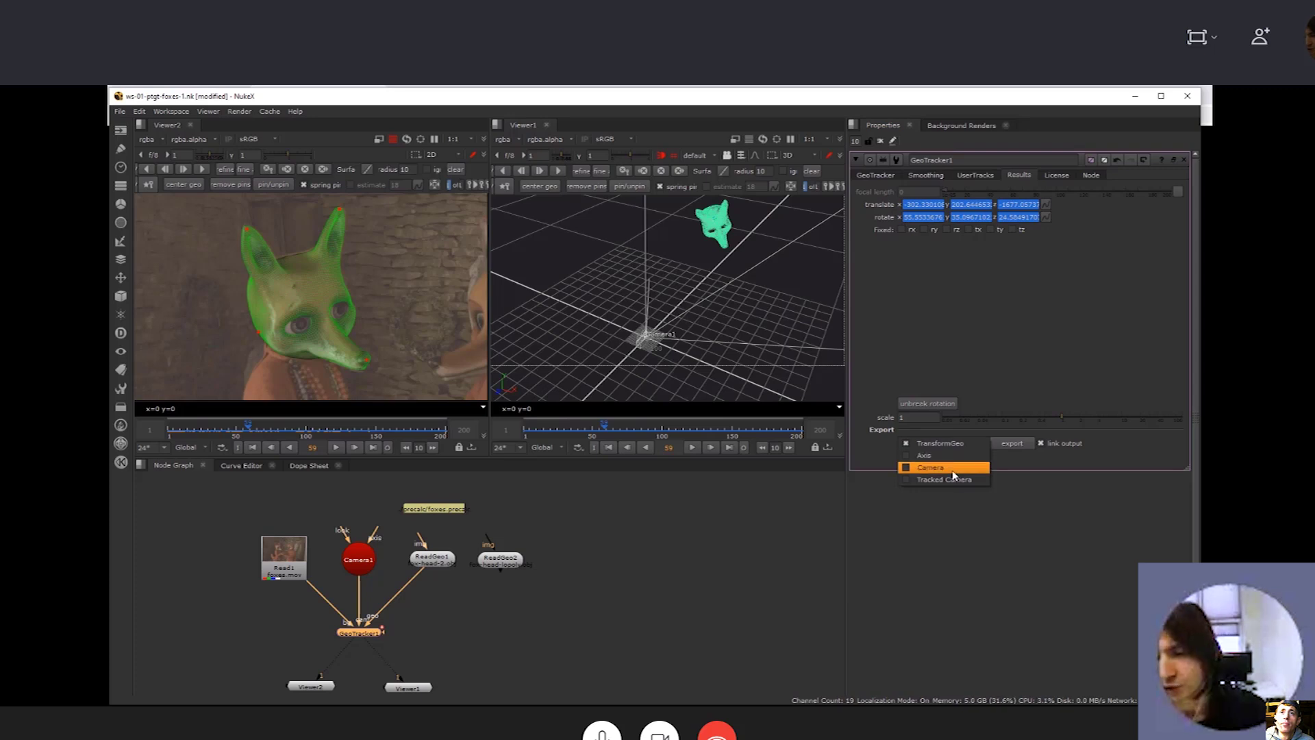
pyautogui.click(951, 468)
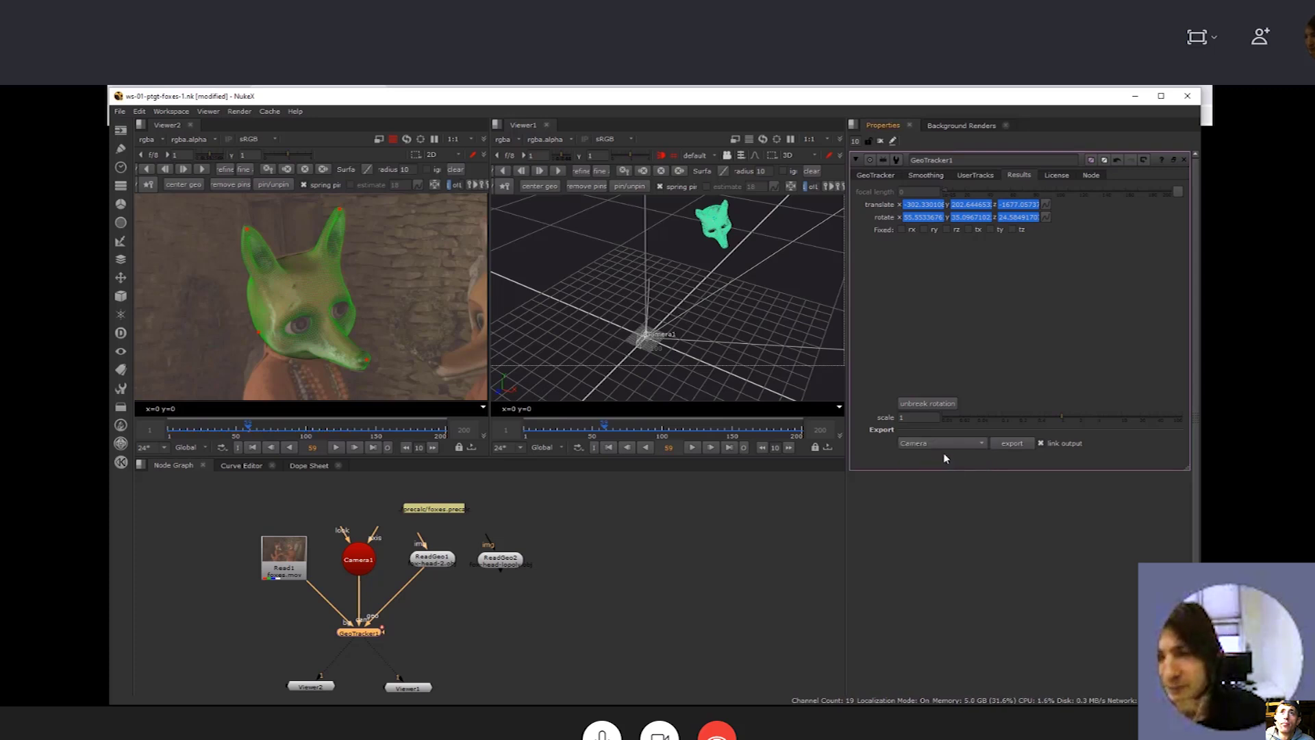
pyautogui.moveTo(368, 556); pyautogui.dragTo(369, 557)
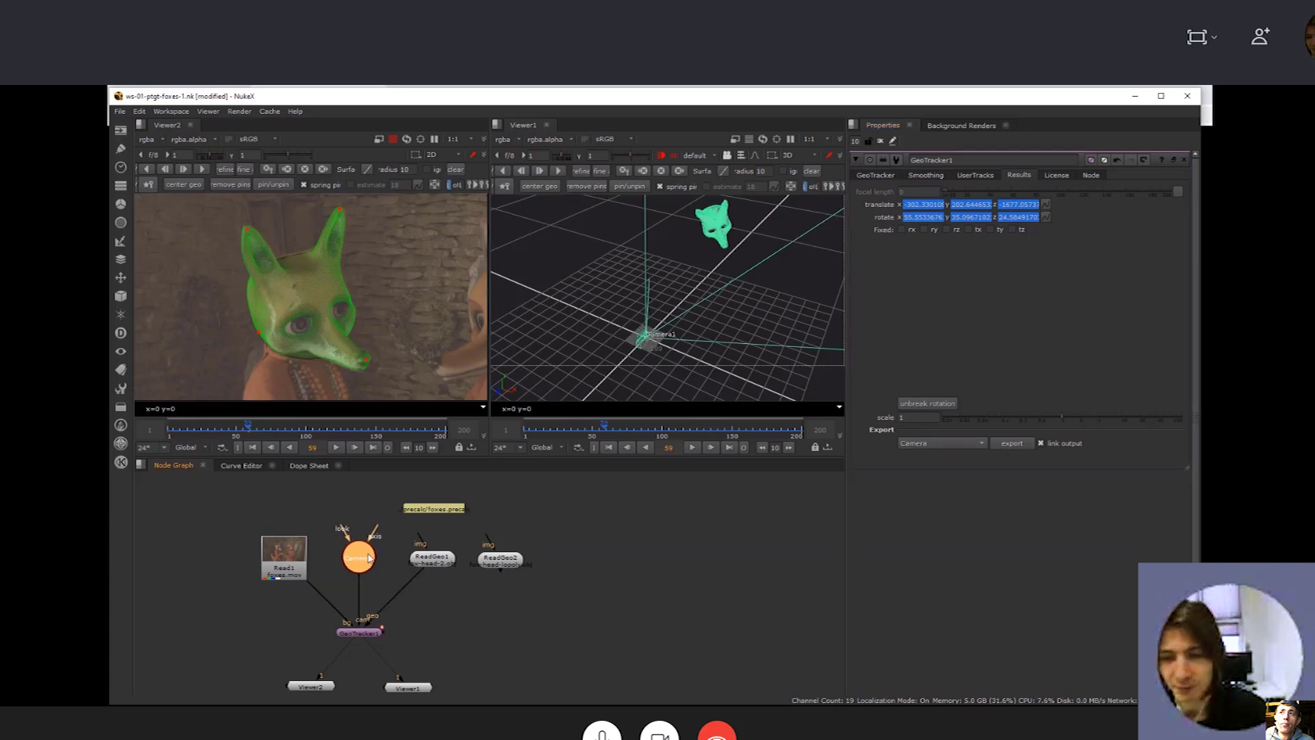
pyautogui.click(1010, 443)
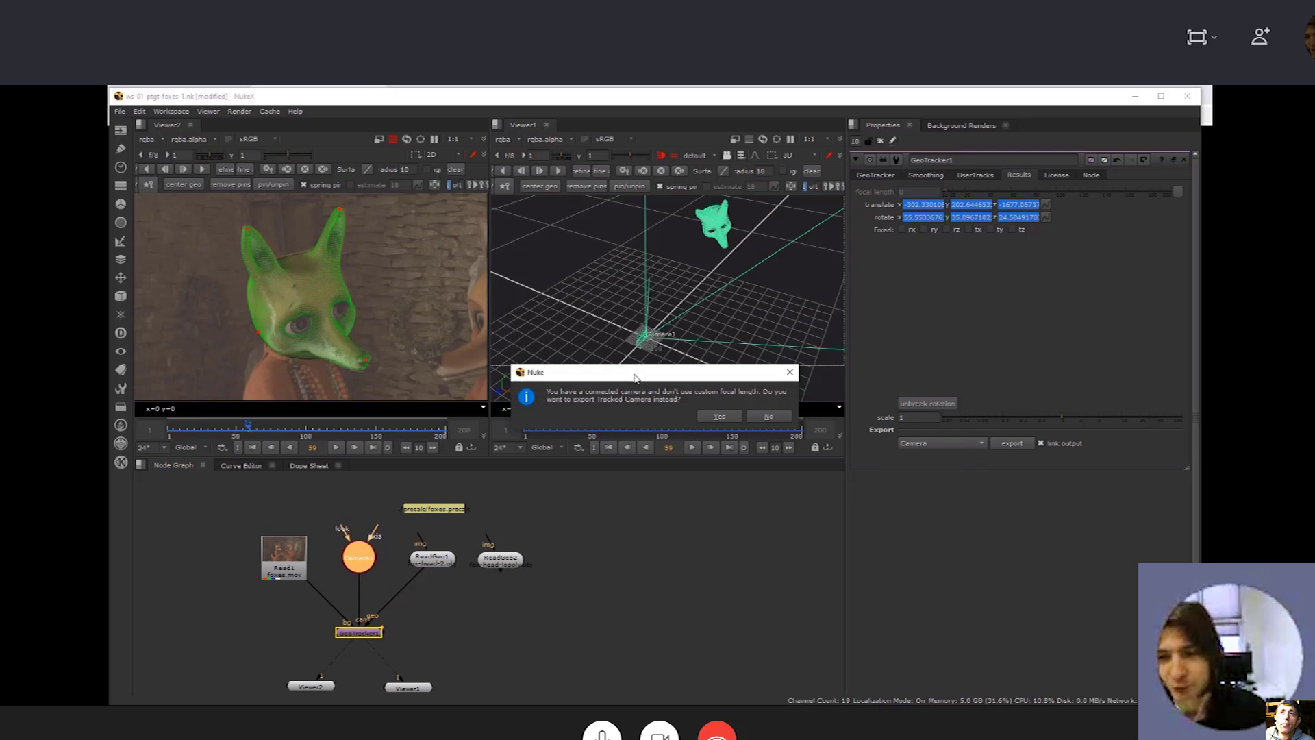
pyautogui.moveTo(633, 377); pyautogui.dragTo(611, 390)
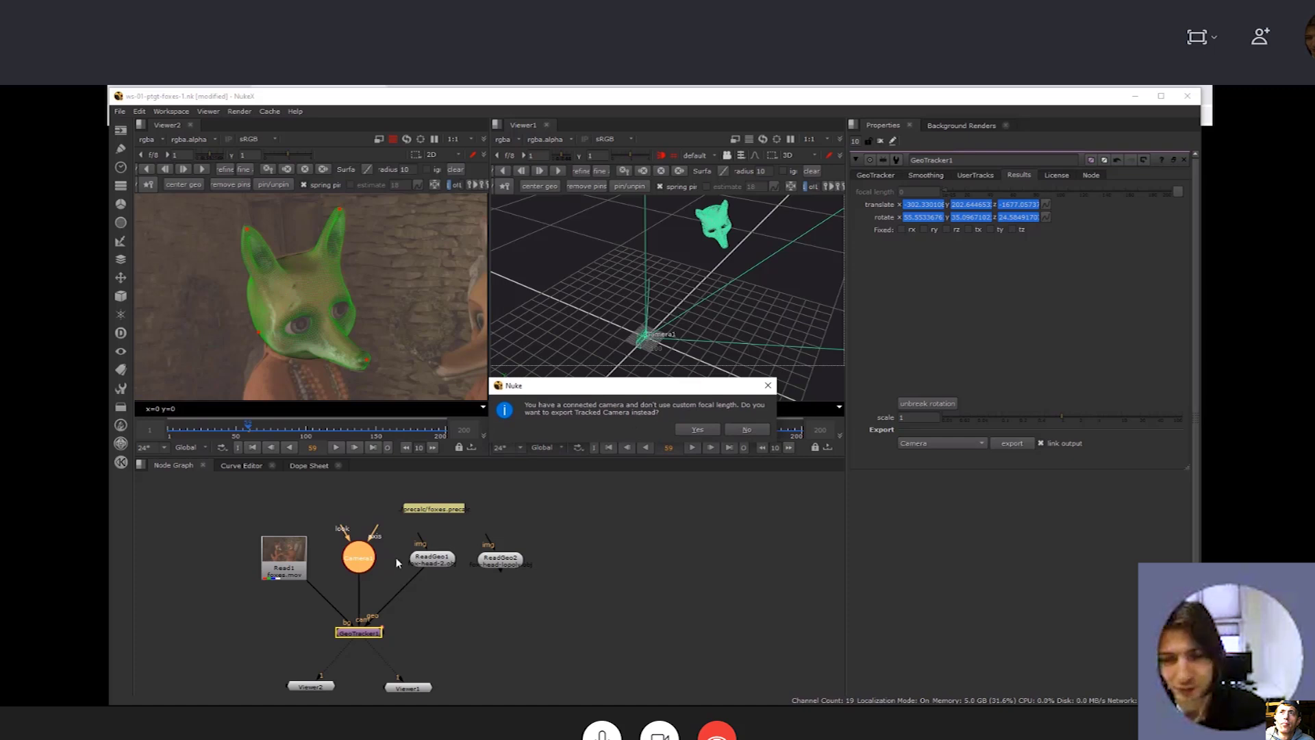
pyautogui.click(754, 430)
# Export GeoTracker1's result as a Tracked Camera and place the new node beside GeoTracker1 in the node tree
pyautogui.click(985, 444)
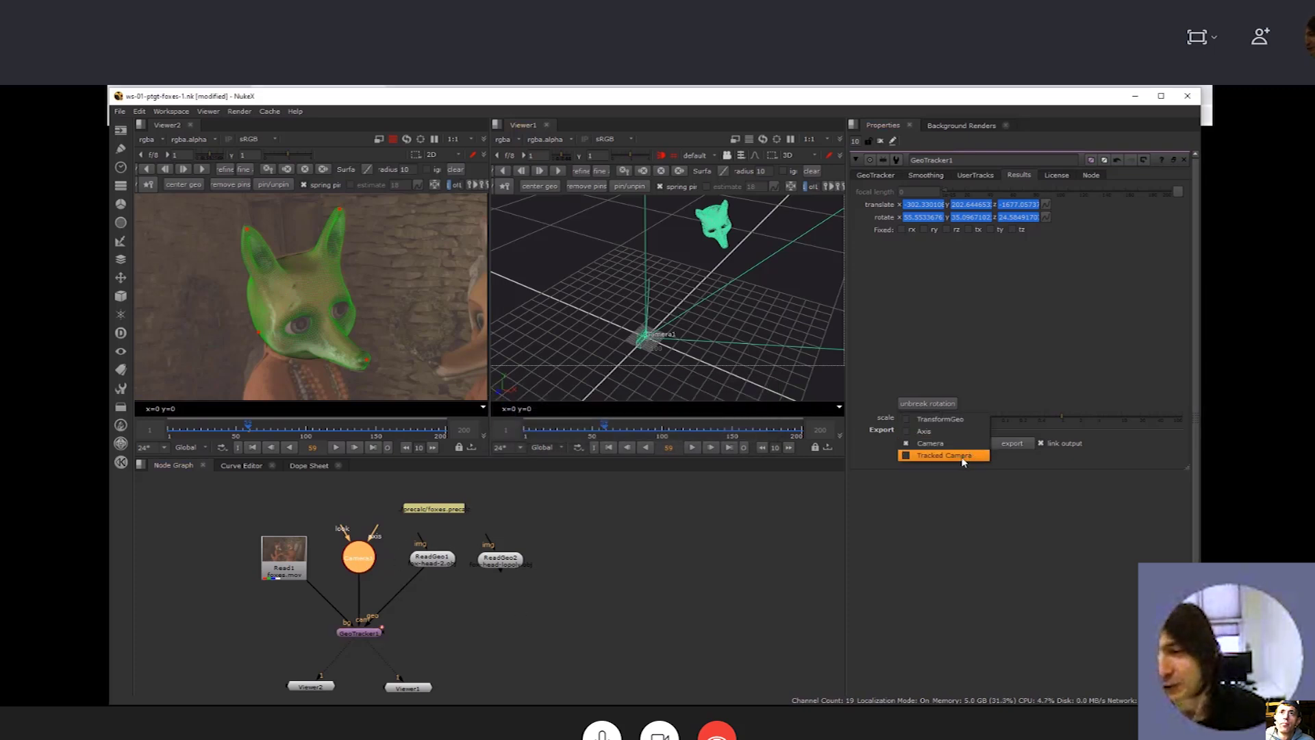
pyautogui.click(961, 456)
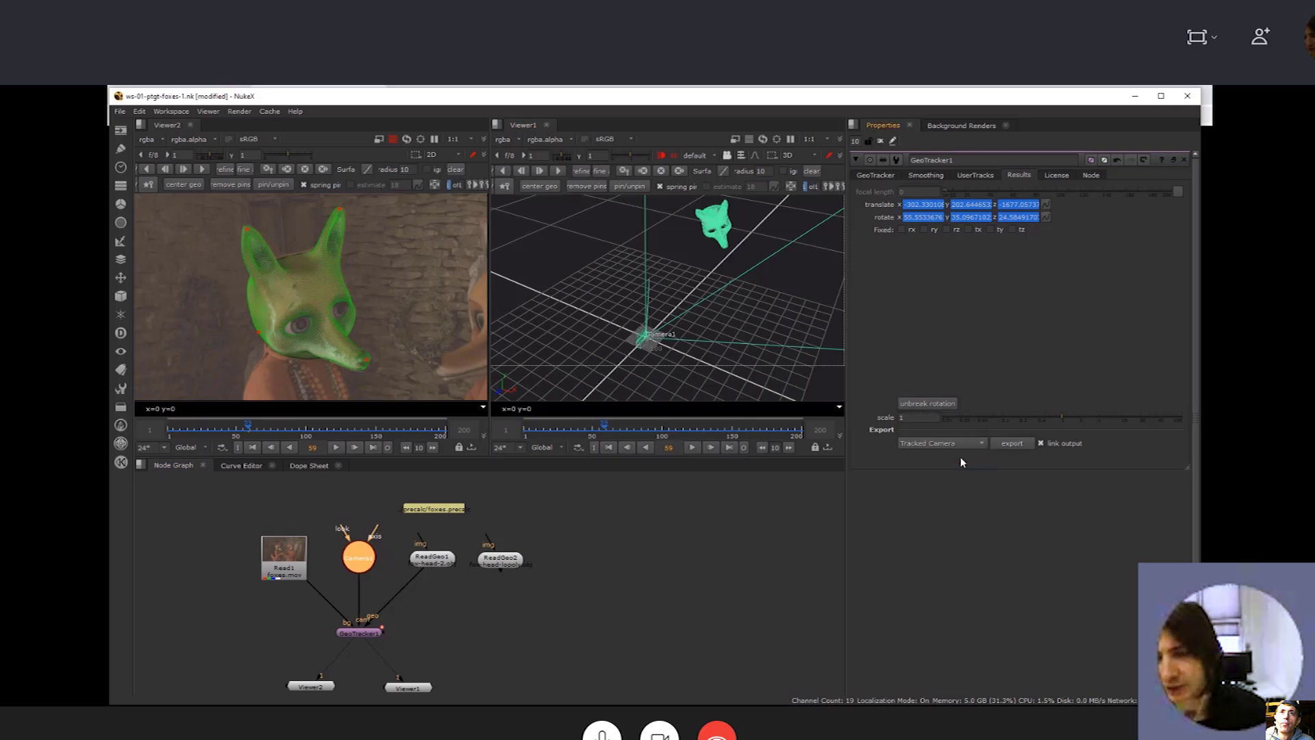
pyautogui.click(1009, 443)
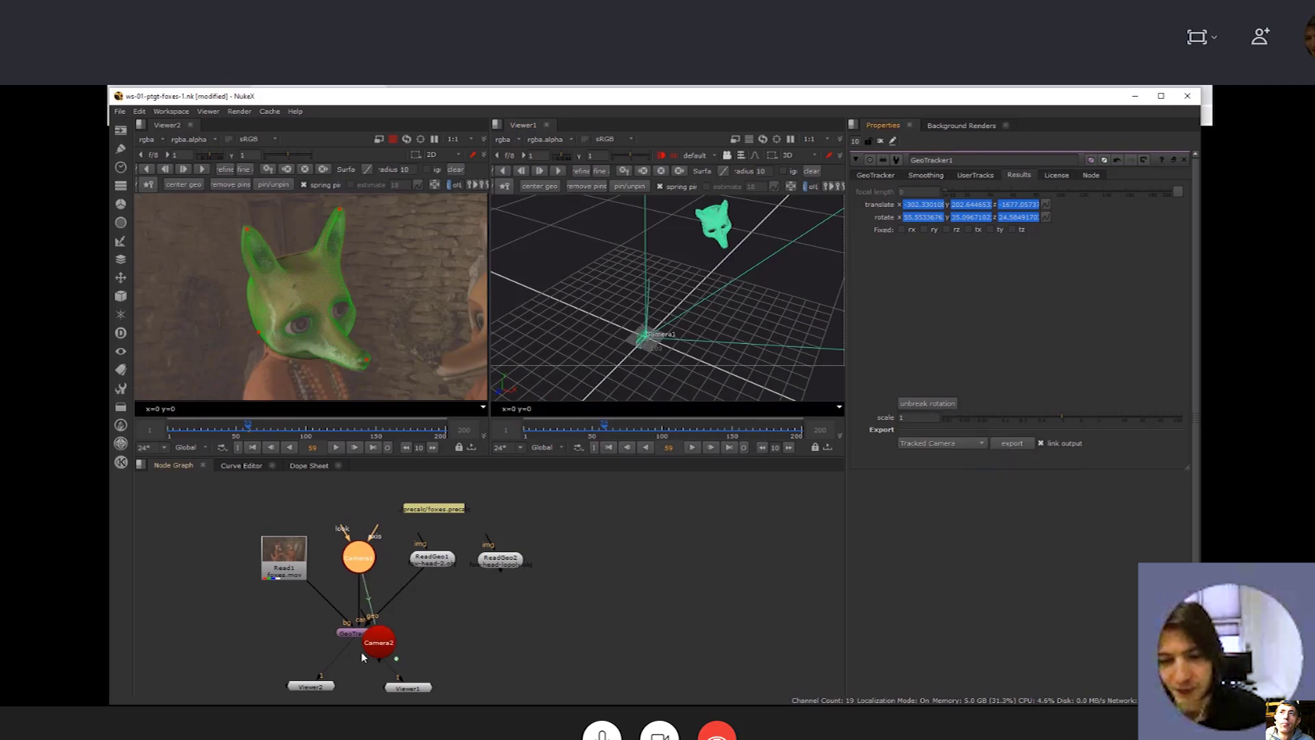
pyautogui.moveTo(424, 614); pyautogui.dragTo(462, 622)
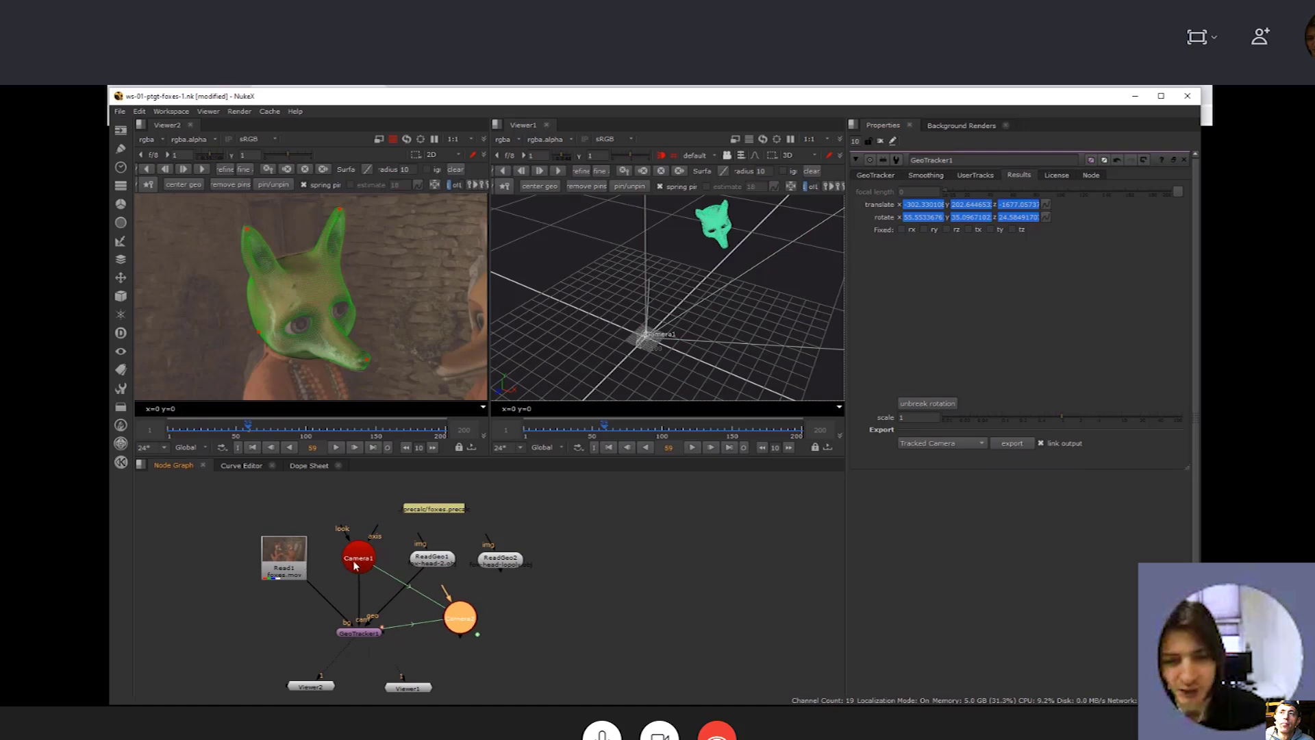
pyautogui.click(355, 562)
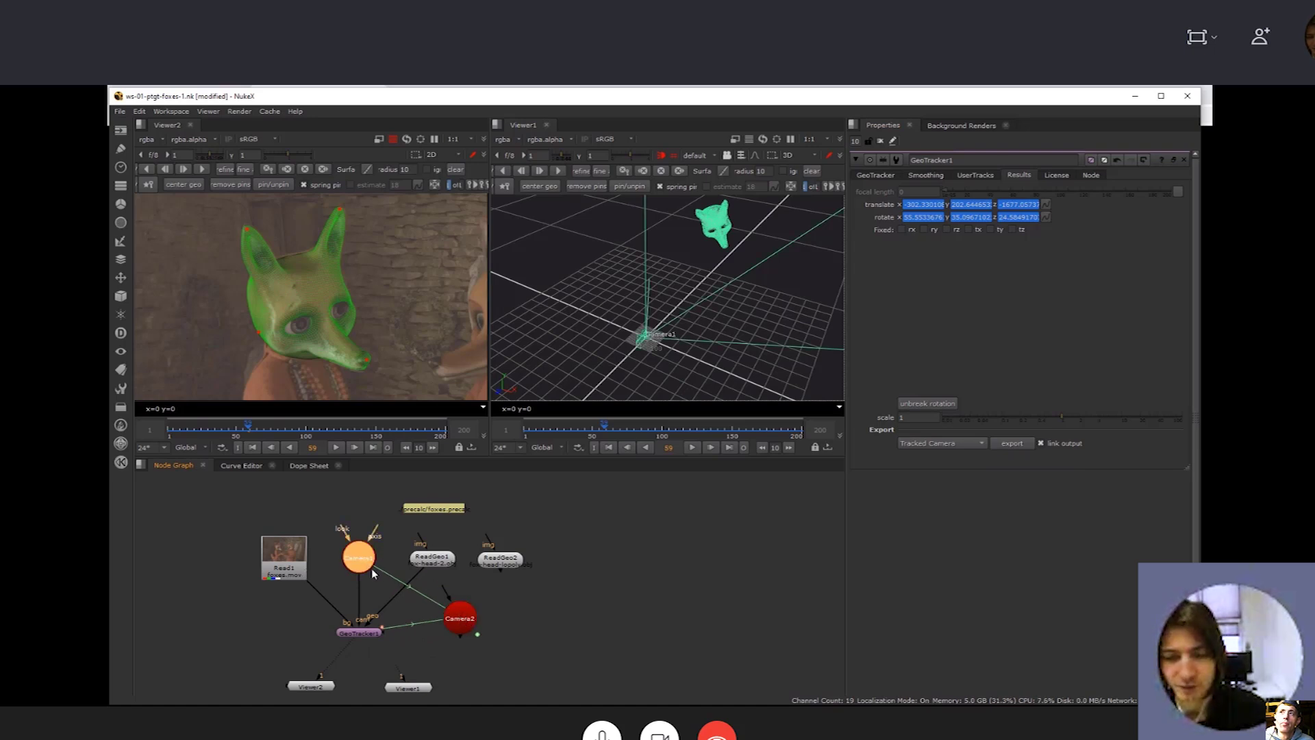
pyautogui.click(373, 634)
pyautogui.moveTo(458, 620); pyautogui.dragTo(465, 630)
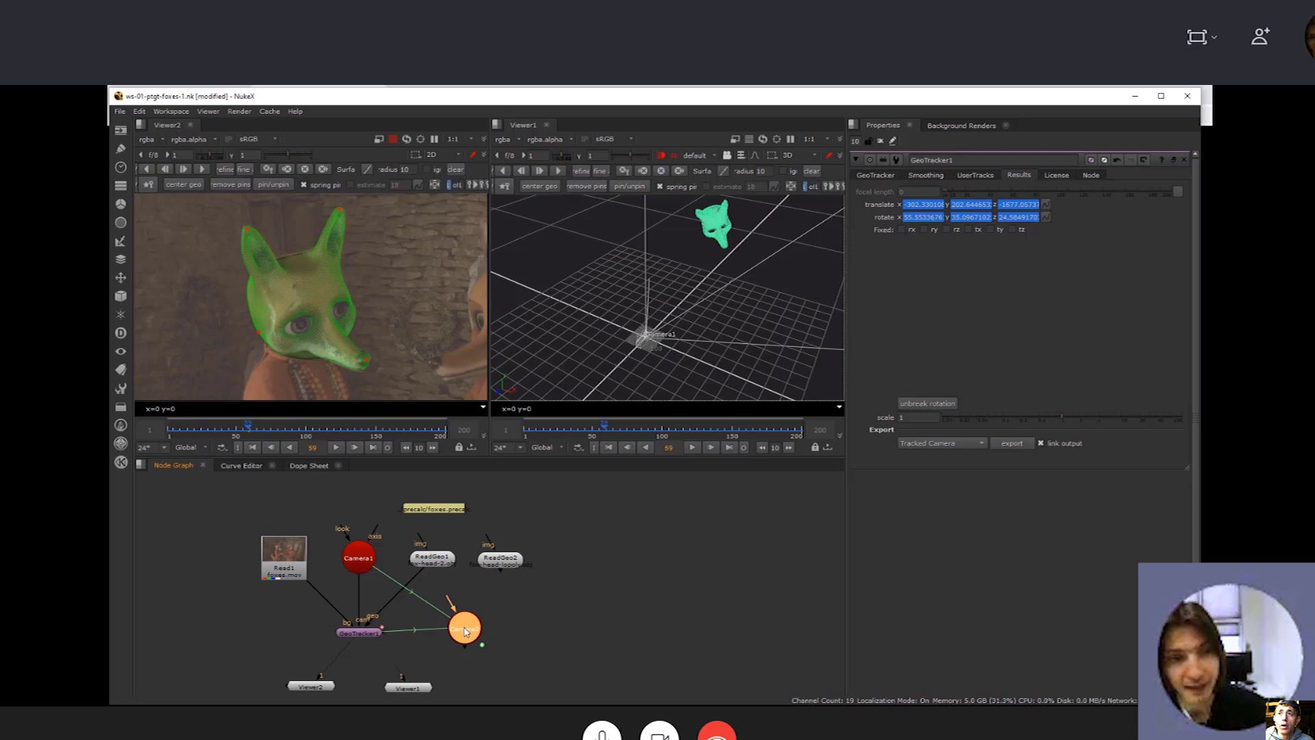
pyautogui.moveTo(464, 630); pyautogui.dragTo(467, 634)
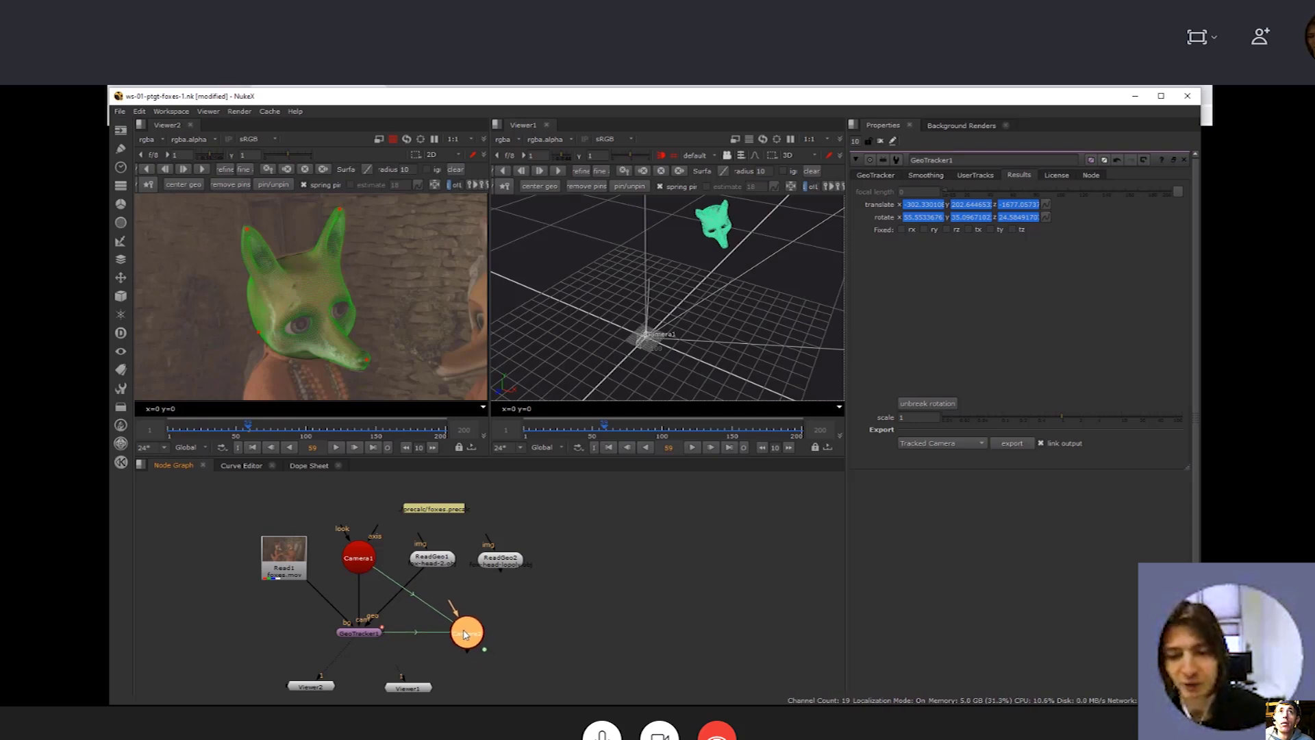
# Examine the exported camera's motion around the original fox head geometry in the 3D view across the timeline
pyautogui.click(651, 340)
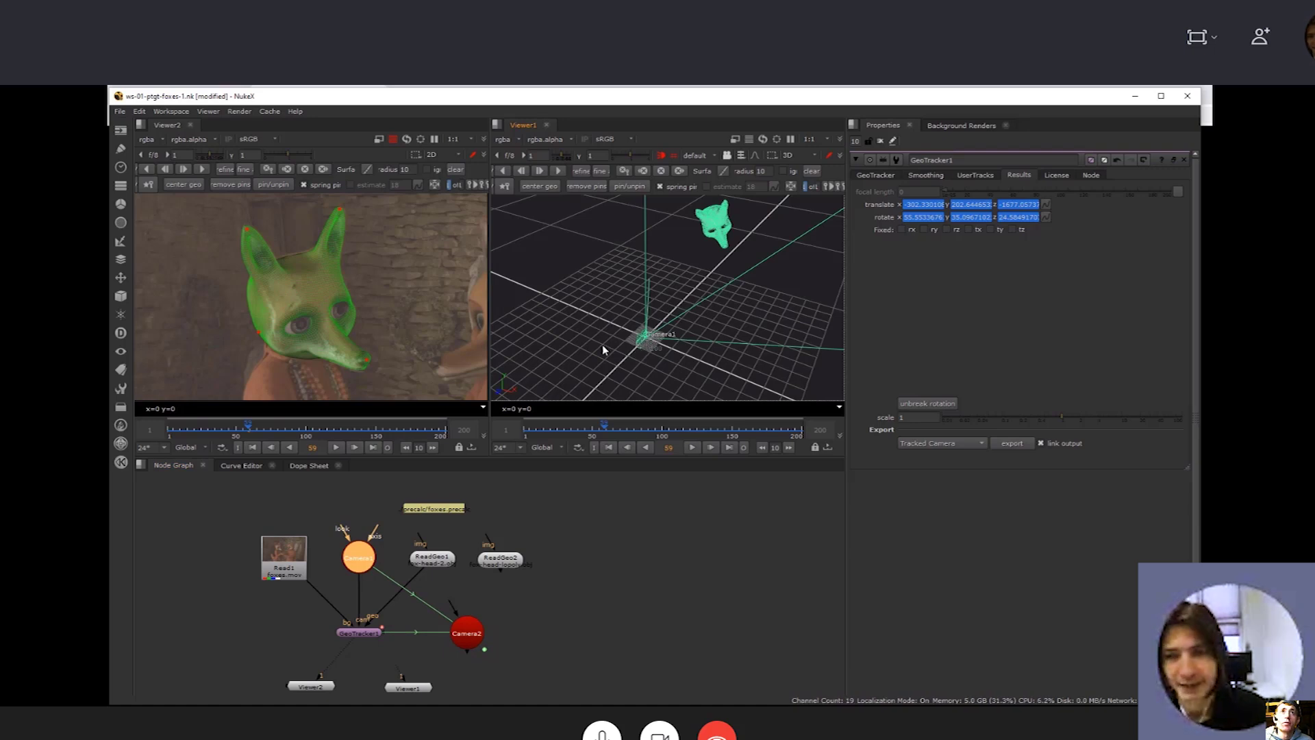
pyautogui.click(595, 383)
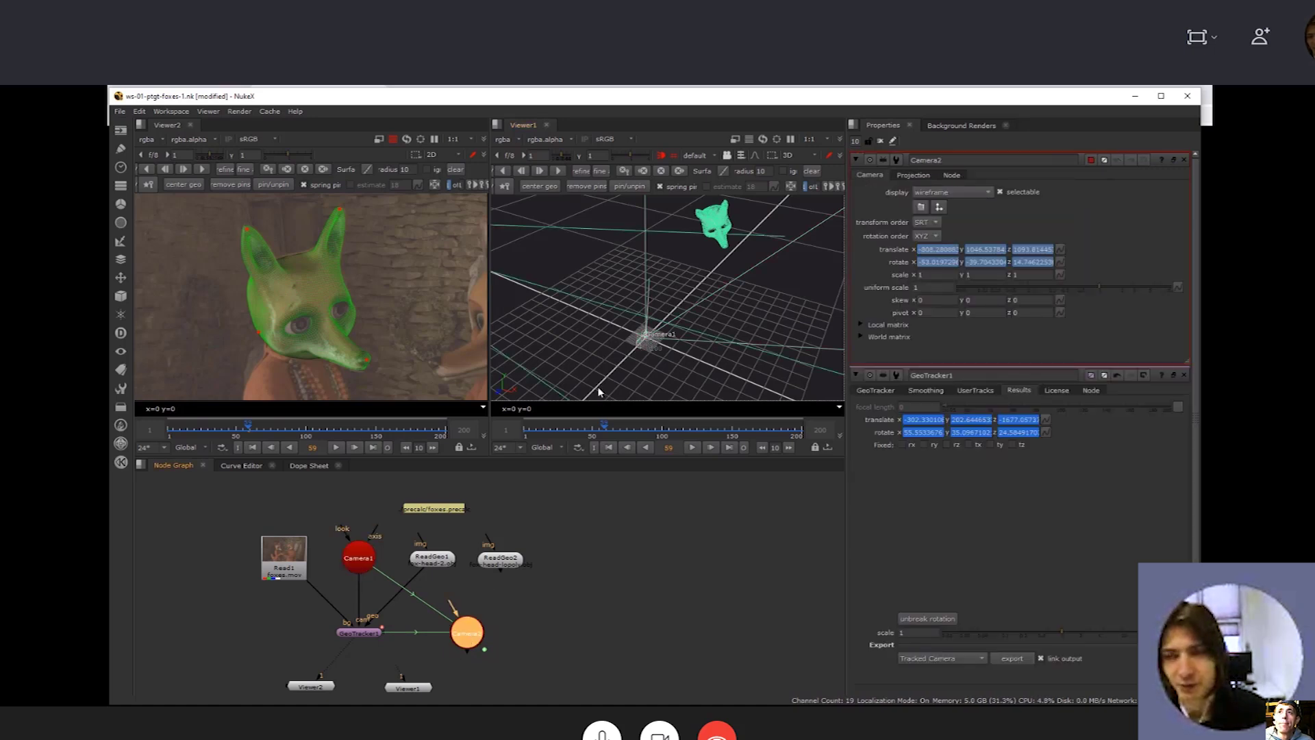
pyautogui.scroll(-5, 600, 385)
pyautogui.click(438, 558)
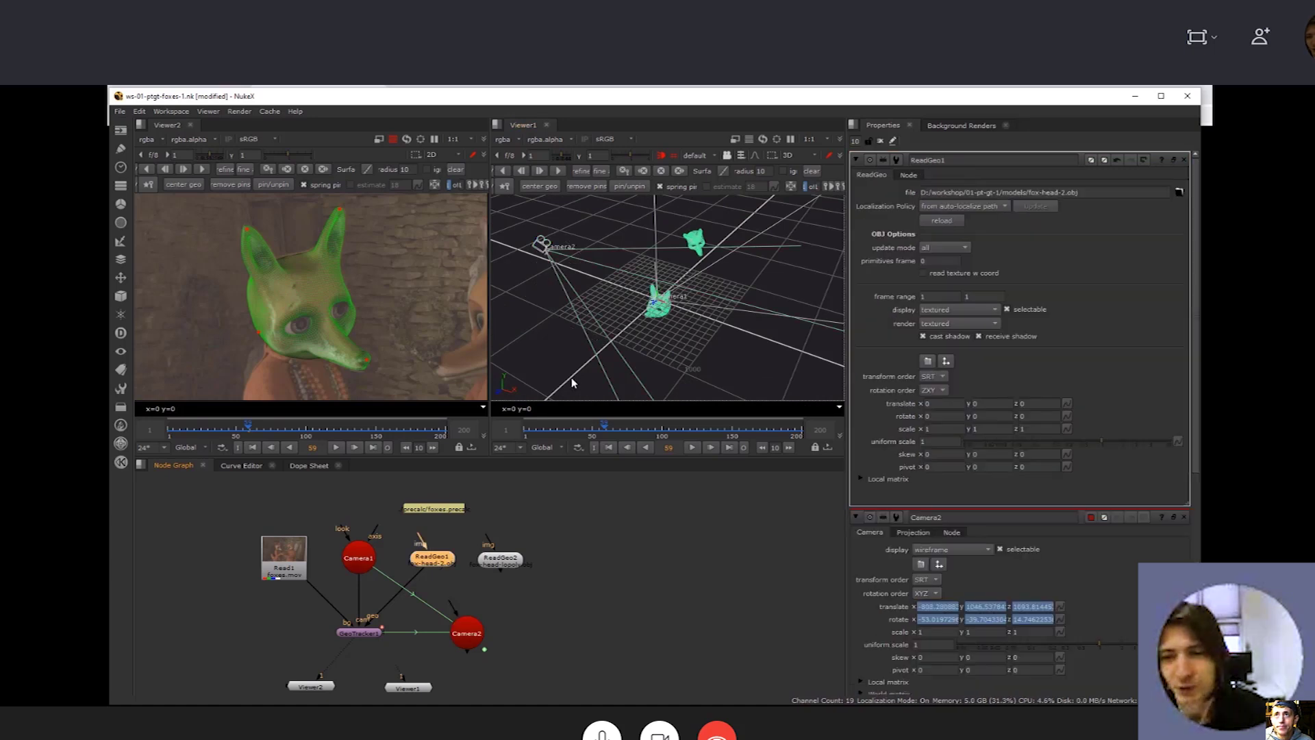
pyautogui.moveTo(280, 428); pyautogui.dragTo(354, 430)
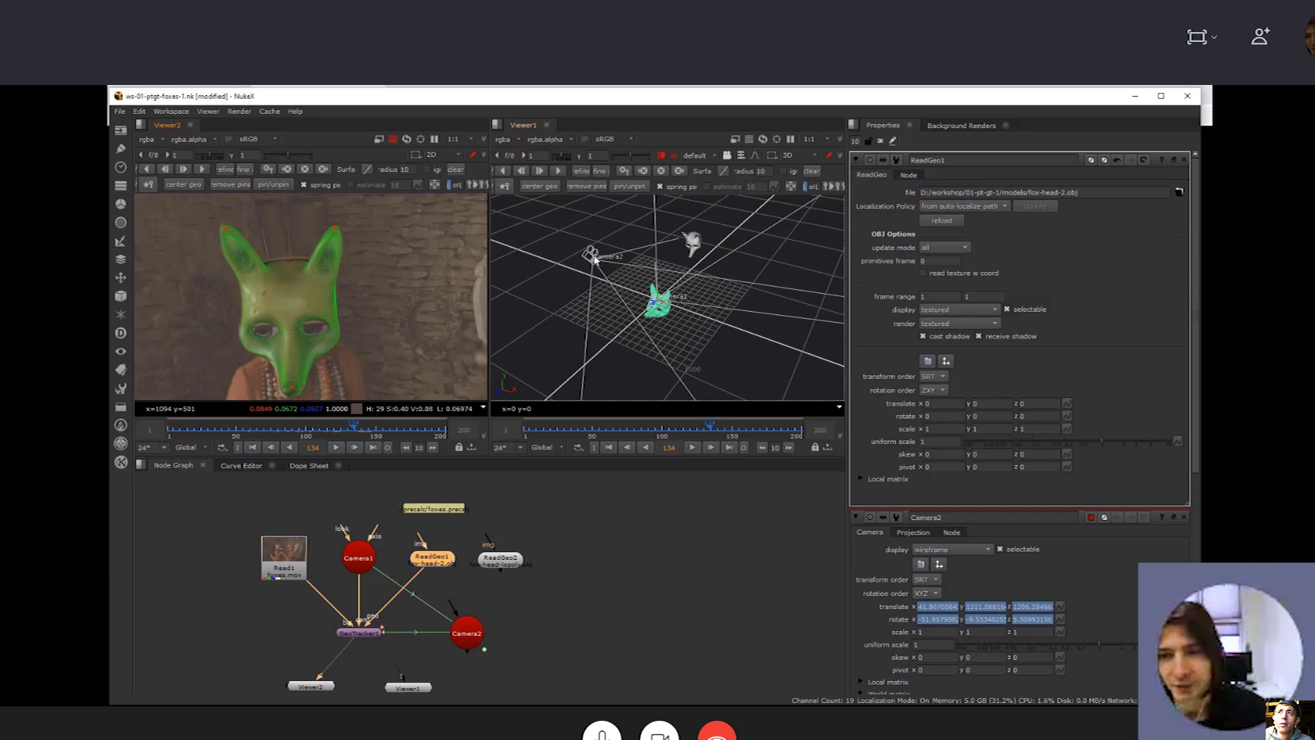
pyautogui.moveTo(353, 426)
pyautogui.mouseDown()
pyautogui.moveTo(304, 424)
pyautogui.moveTo(295, 437)
pyautogui.moveTo(372, 432)
pyautogui.mouseUp()
pyautogui.click(574, 568)
pyautogui.click(466, 635)
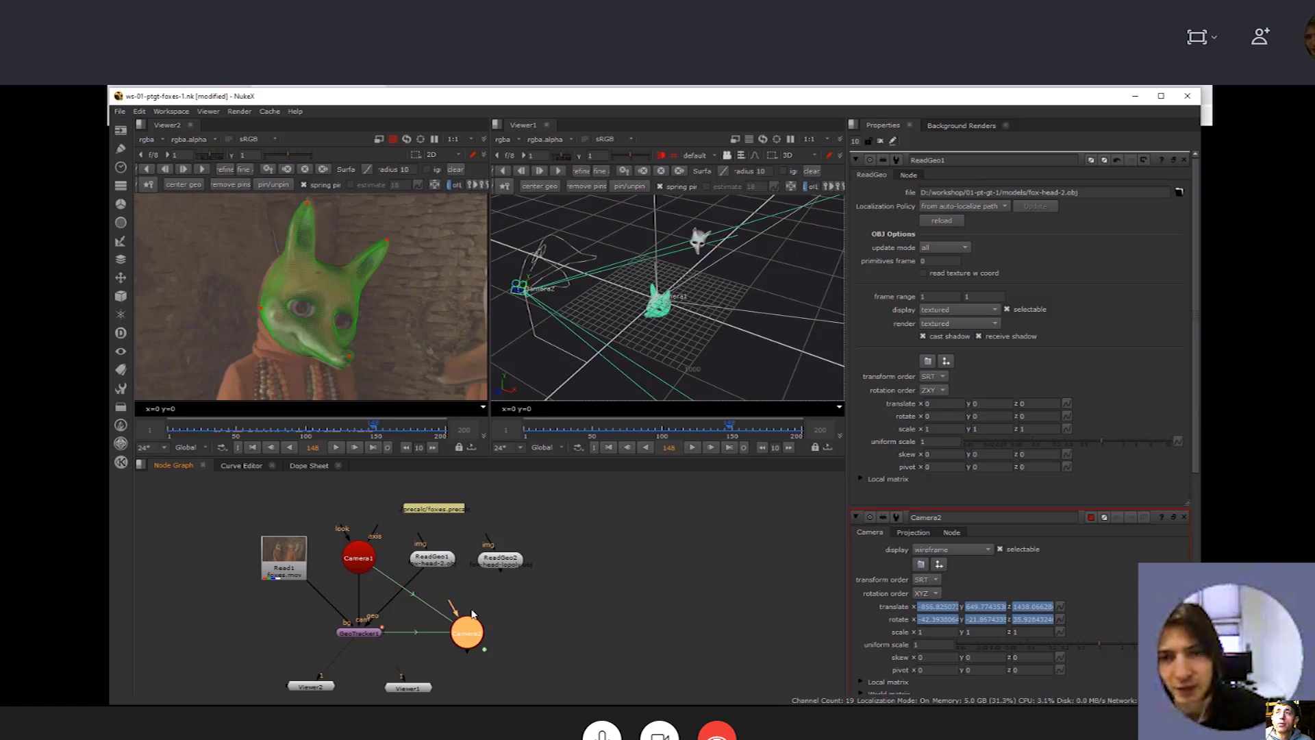
pyautogui.scroll(-3, 416, 326)
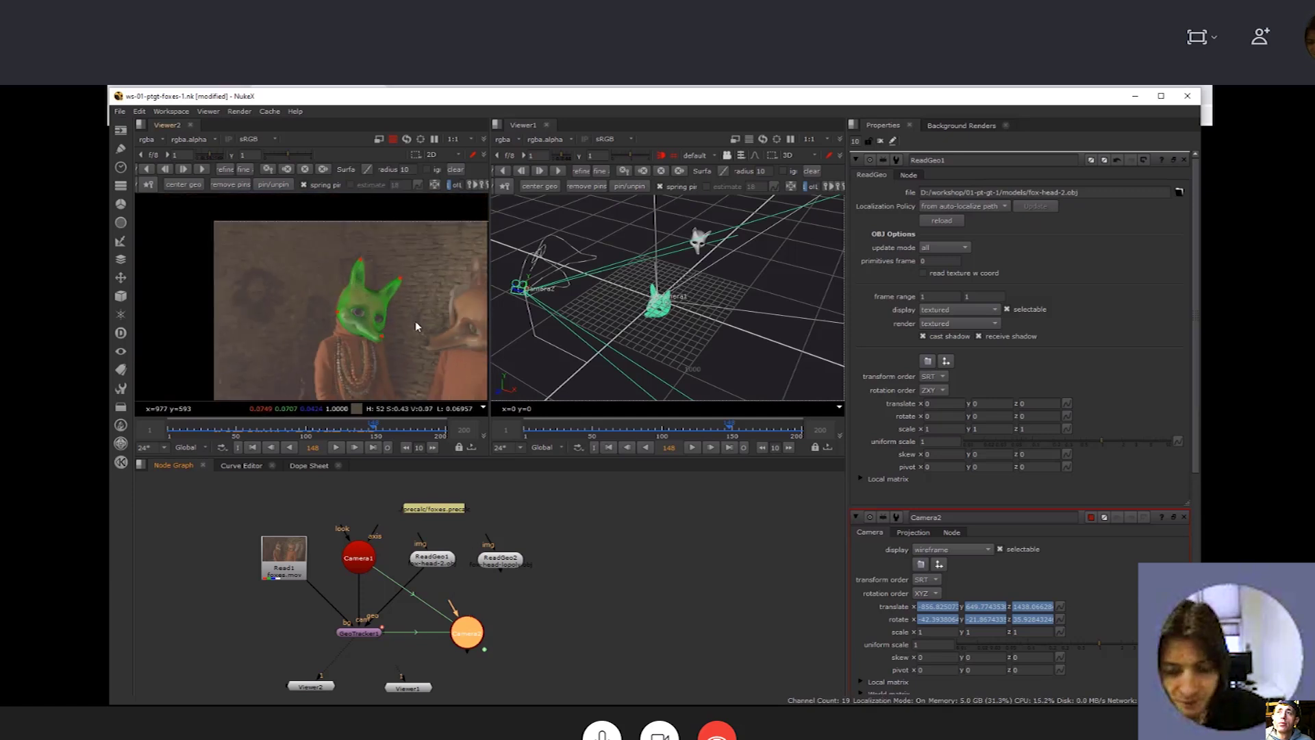
pyautogui.press('f')
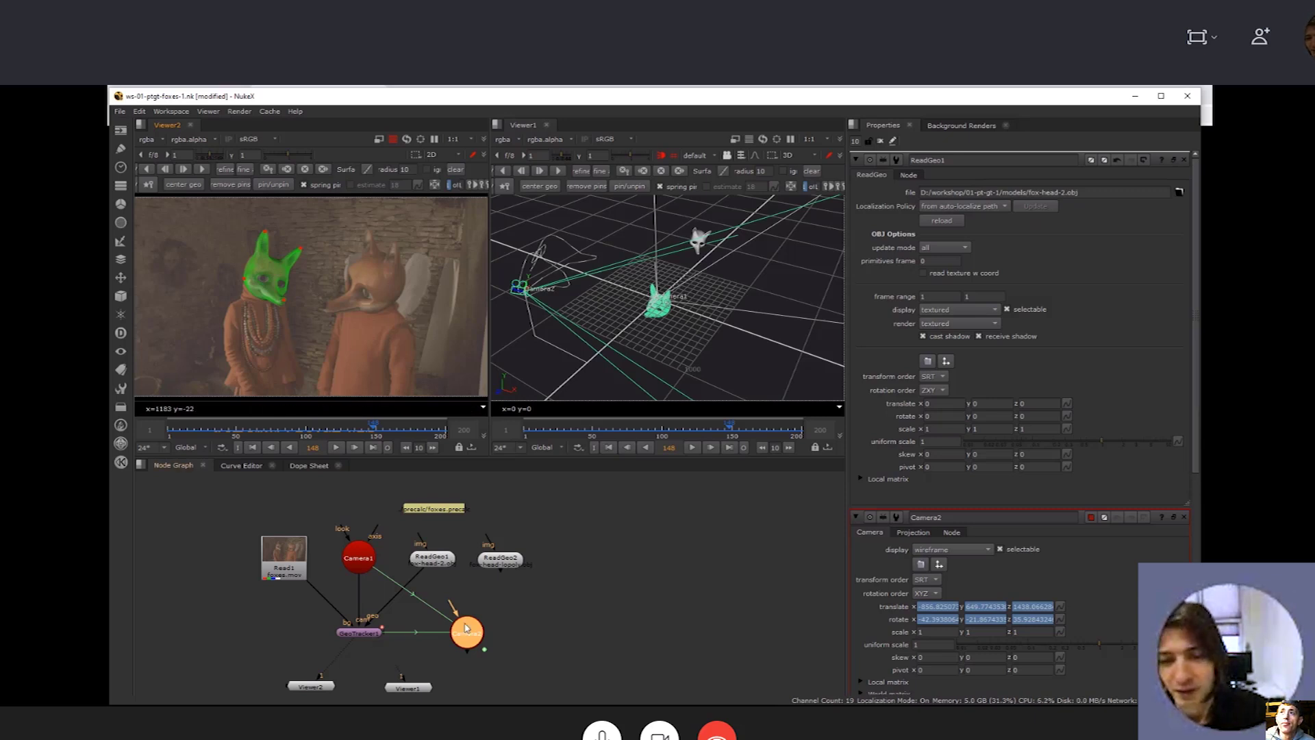
# Close the fox head geometry's properties, scrub to frame 81 and delete the exported tracked camera node
pyautogui.click(1185, 160)
pyautogui.click(203, 432)
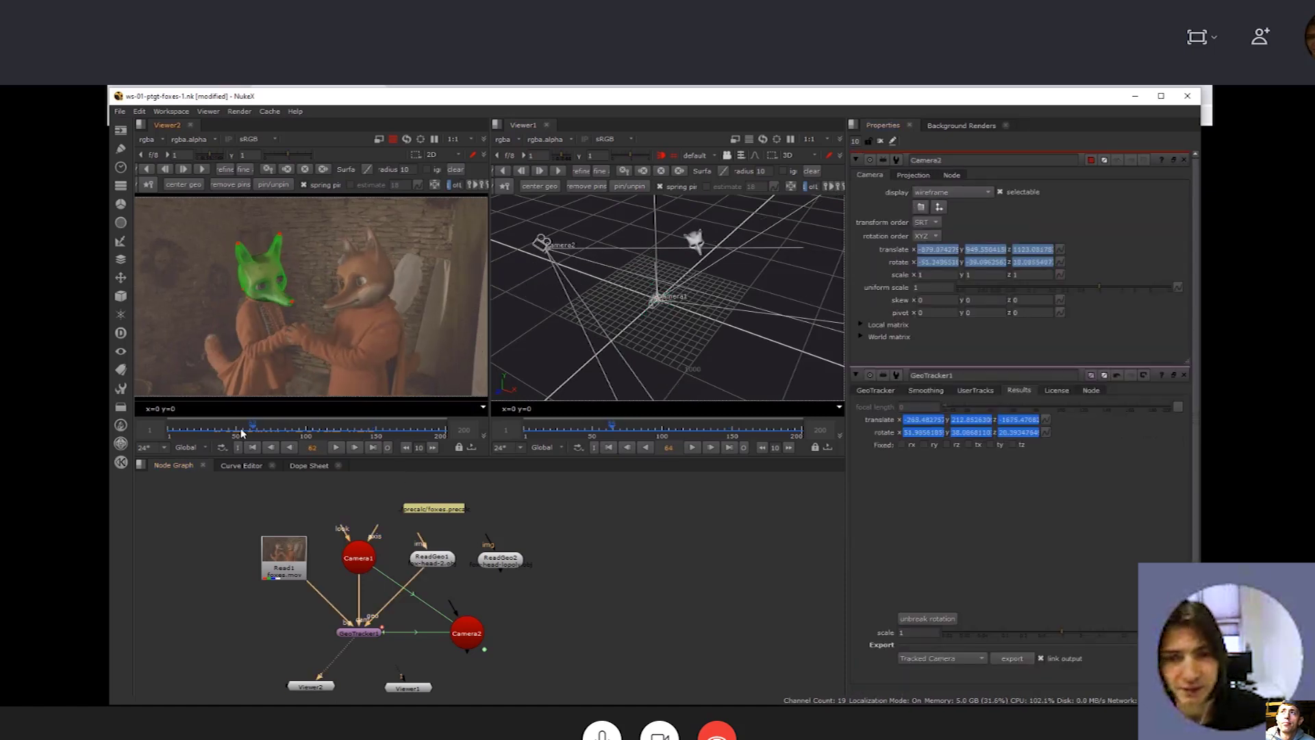
pyautogui.moveTo(203, 433); pyautogui.dragTo(280, 433)
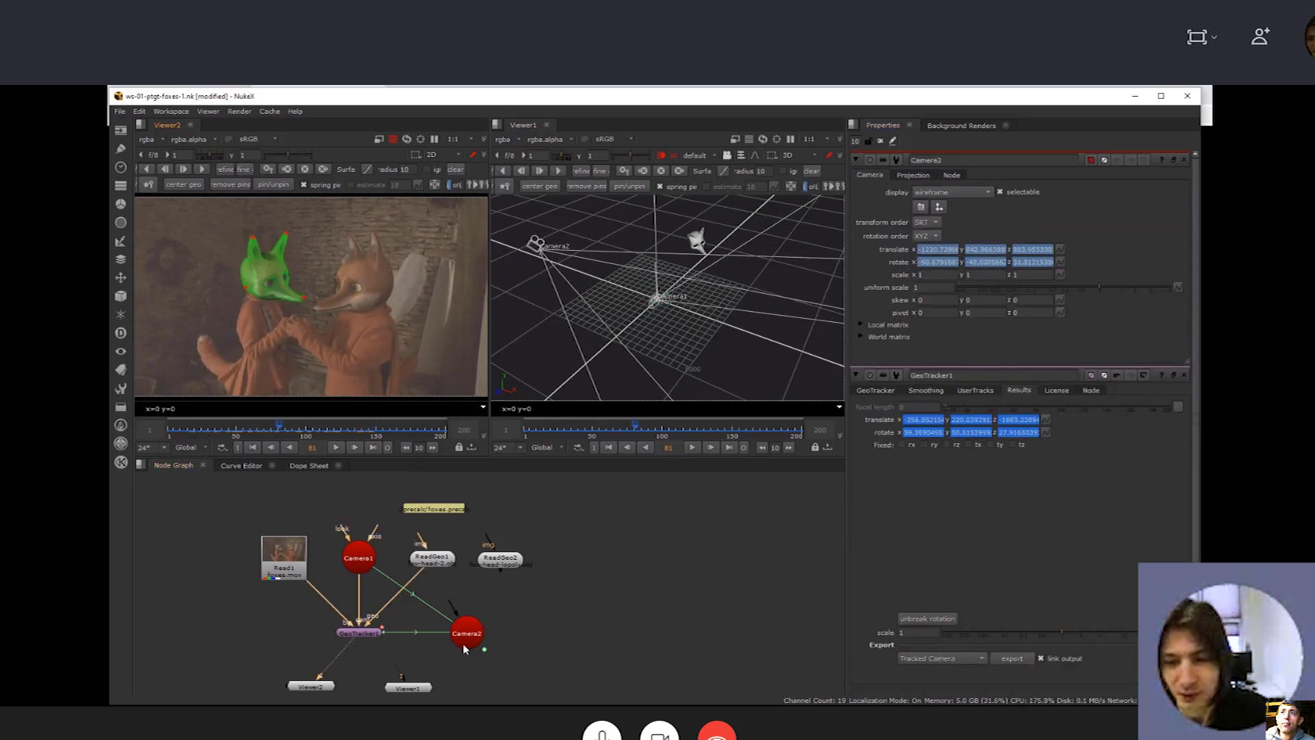
pyautogui.click(472, 644)
pyautogui.press('Delete')
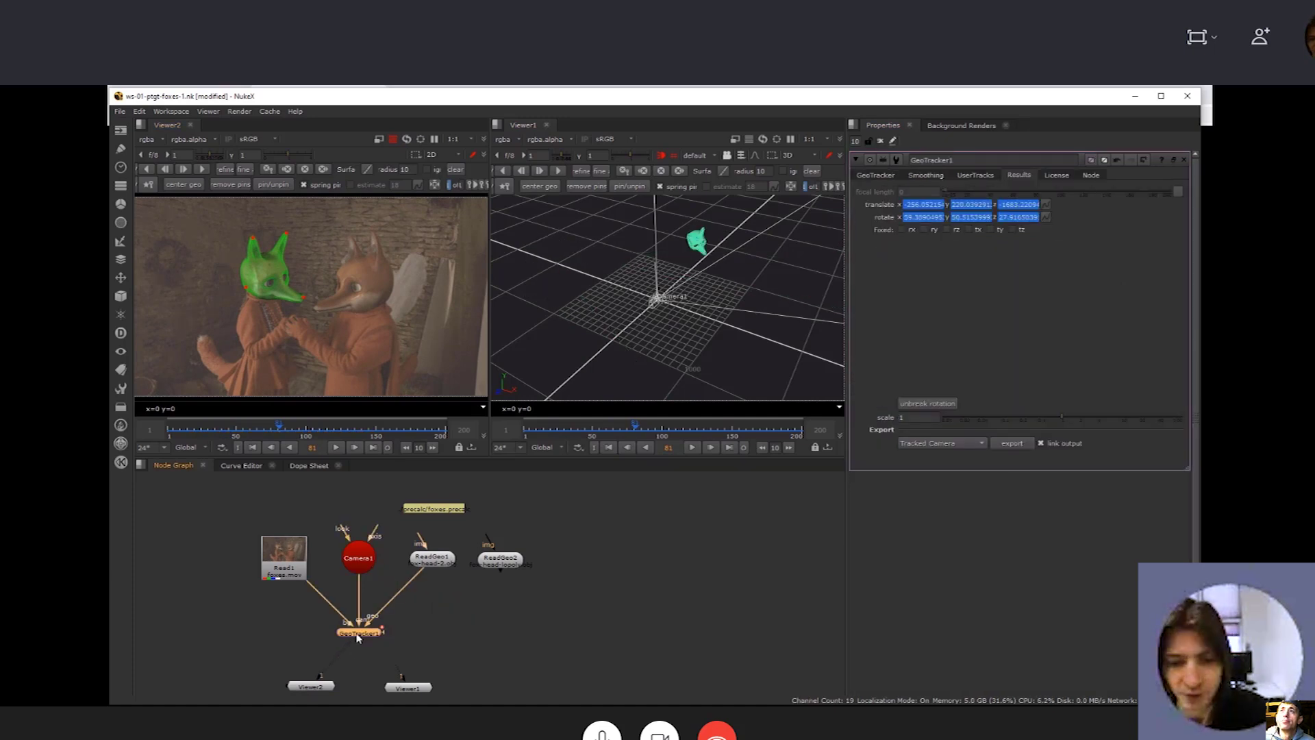
# Scrub to frame 143 and fine-tune the fox head geometry's fit with a pin on the face
pyautogui.scroll(4, 288, 340)
pyautogui.moveTo(288, 341); pyautogui.dragTo(365, 413, button='middle')
pyautogui.moveTo(276, 428); pyautogui.dragTo(365, 430)
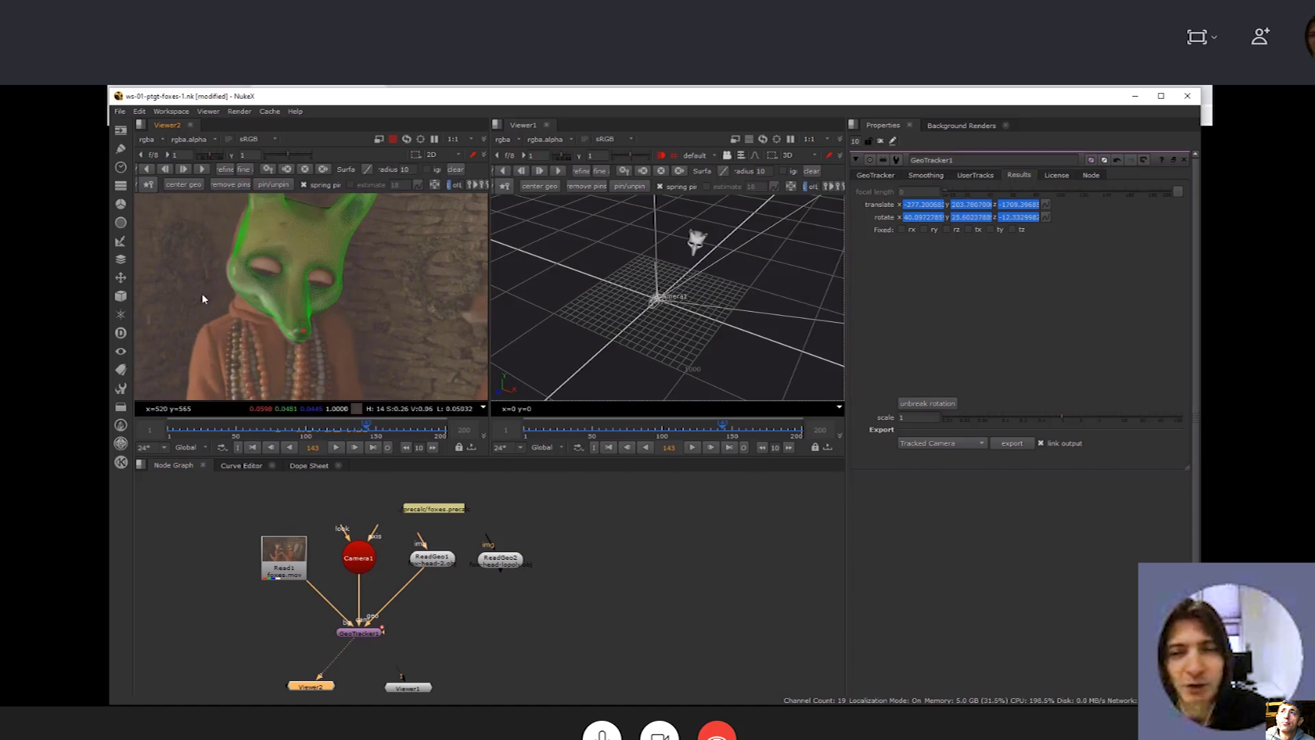
pyautogui.click(876, 174)
pyautogui.moveTo(241, 297); pyautogui.dragTo(256, 358, button='middle')
pyautogui.click(279, 320)
pyautogui.moveTo(275, 320); pyautogui.dragTo(273, 320)
pyautogui.scroll(-1, 376, 247)
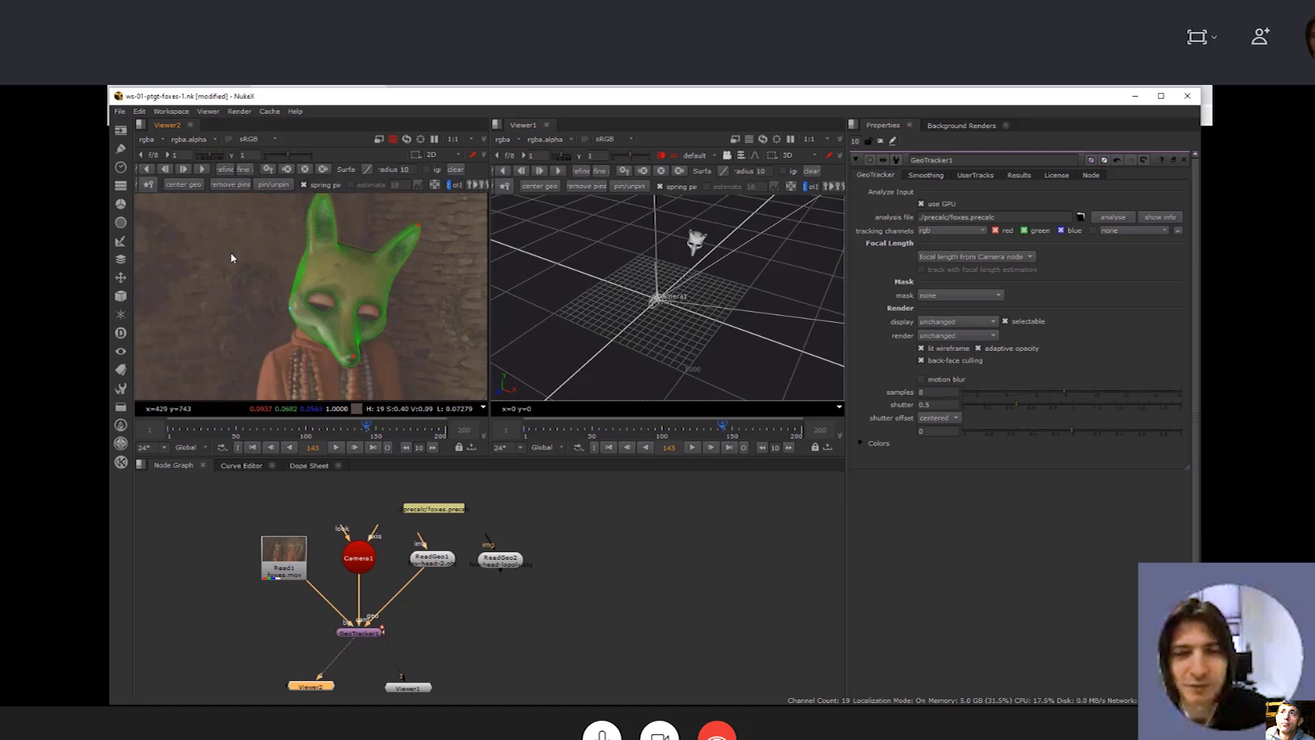
pyautogui.moveTo(231, 258); pyautogui.dragTo(245, 284, button='middle')
pyautogui.moveTo(366, 430); pyautogui.dragTo(365, 428)
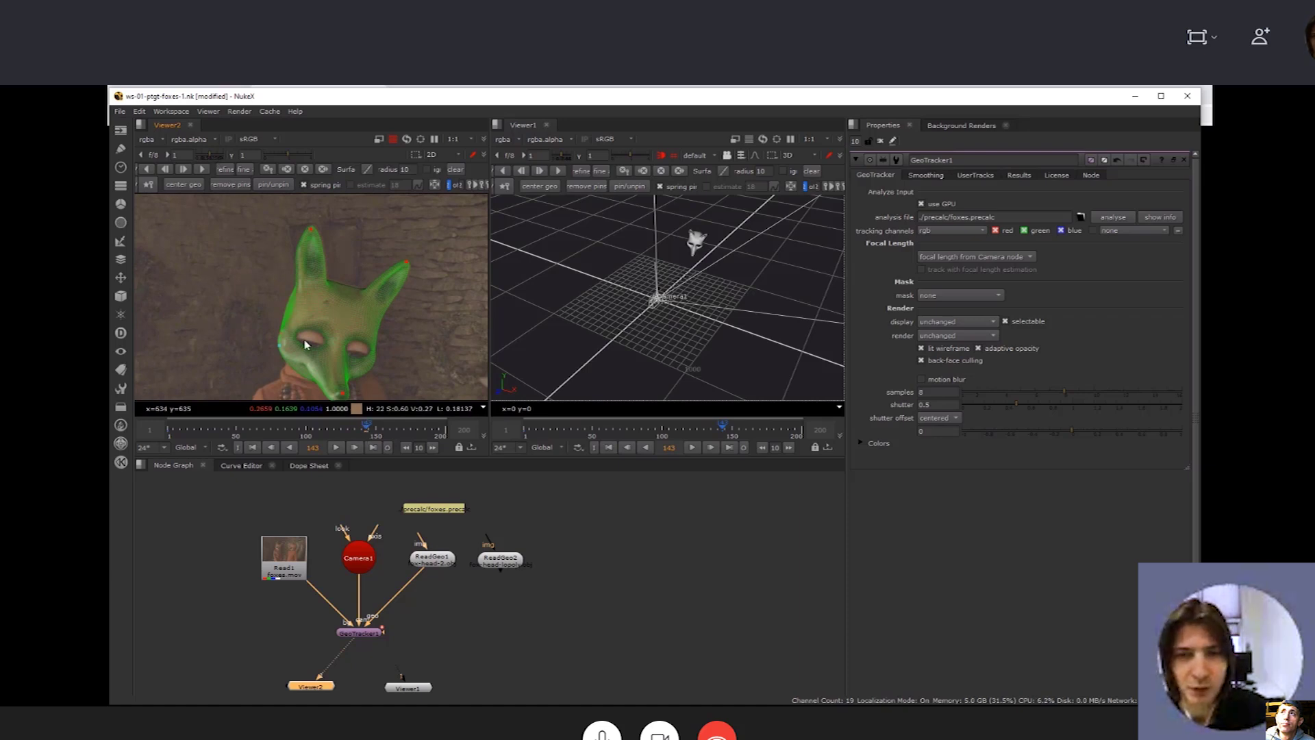
pyautogui.moveTo(369, 430); pyautogui.dragTo(366, 425)
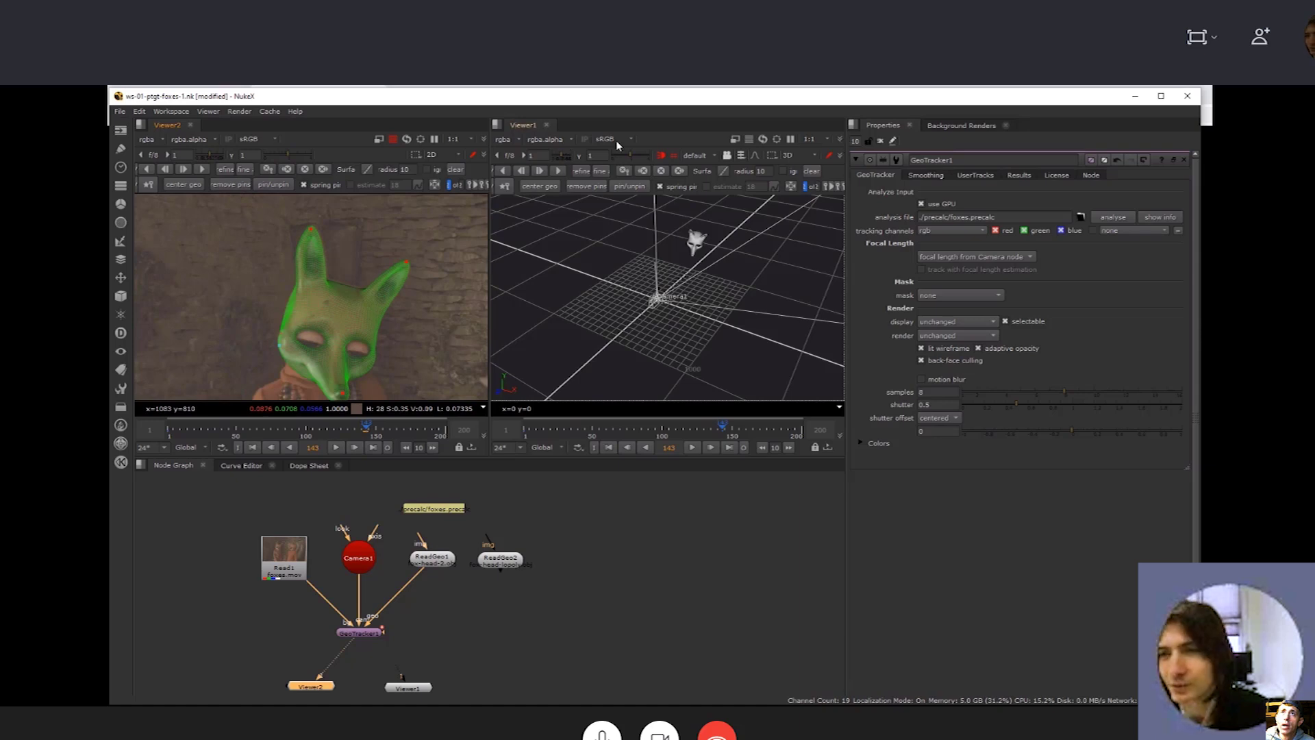
# Close the 3D viewer and its empty pane so the 2D viewer fills the full width
pyautogui.click(546, 124)
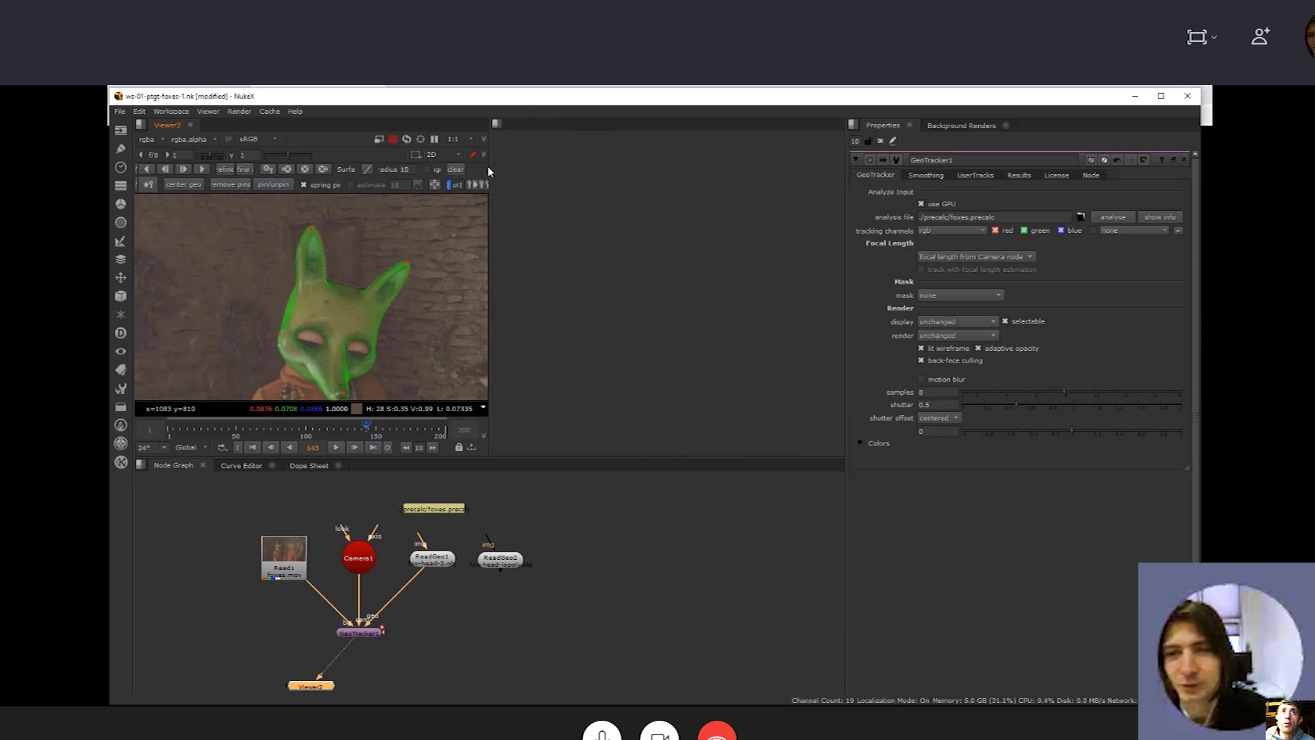
pyautogui.click(497, 124)
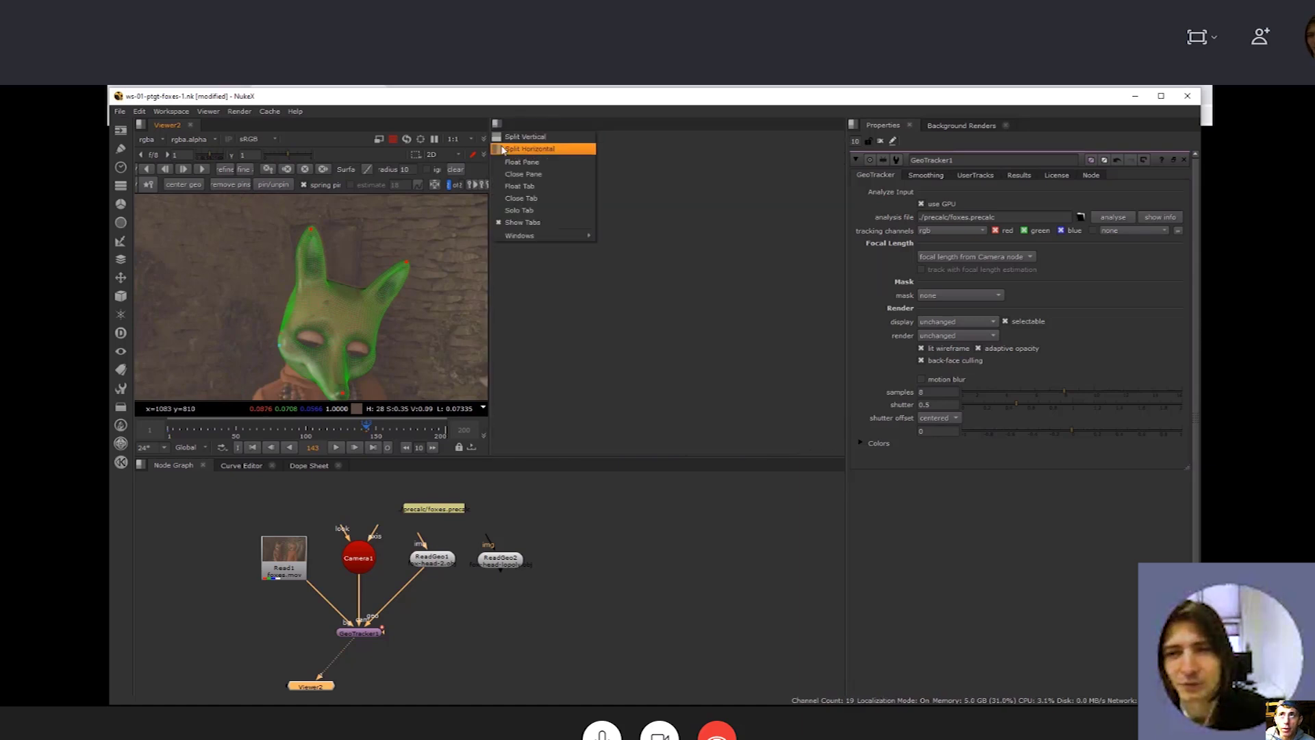
pyautogui.click(546, 181)
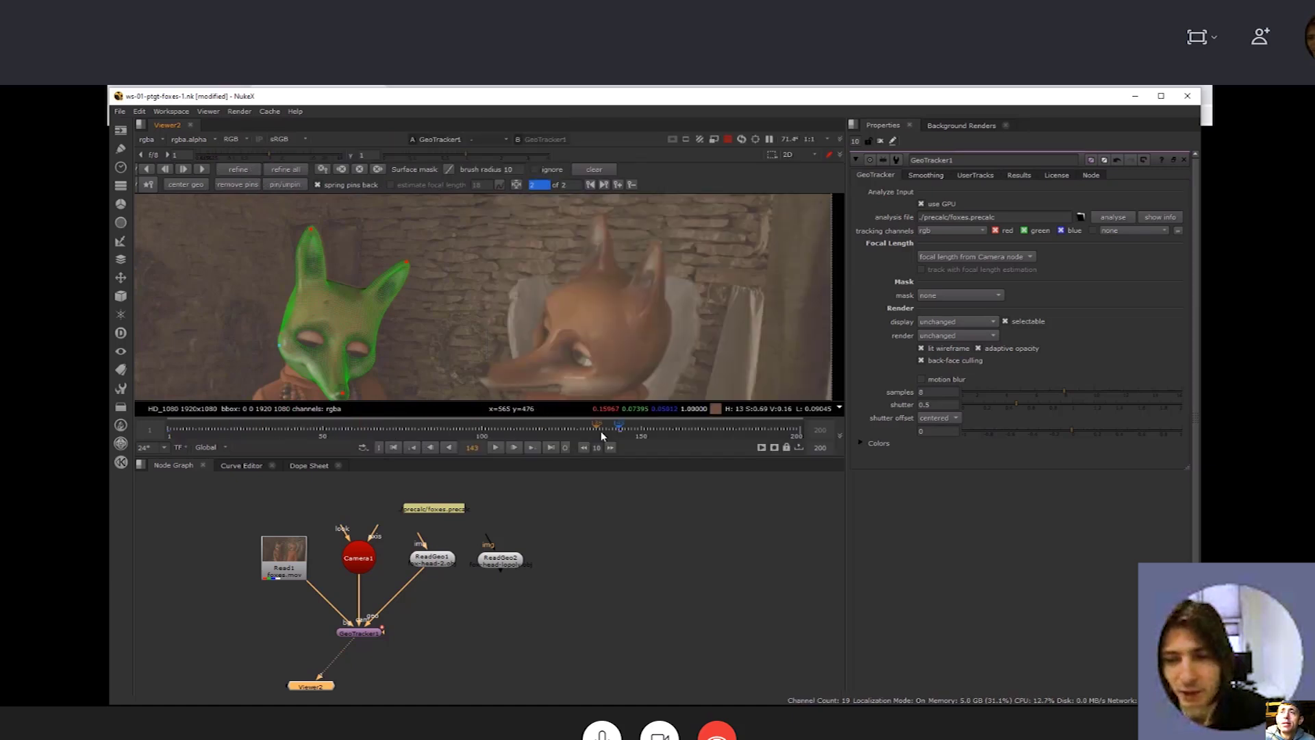
# Refine the tracking from the frame 143 keyframe and check the fit from the start of the clip to that frame
pyautogui.click(168, 433)
pyautogui.moveTo(171, 437); pyautogui.dragTo(620, 430)
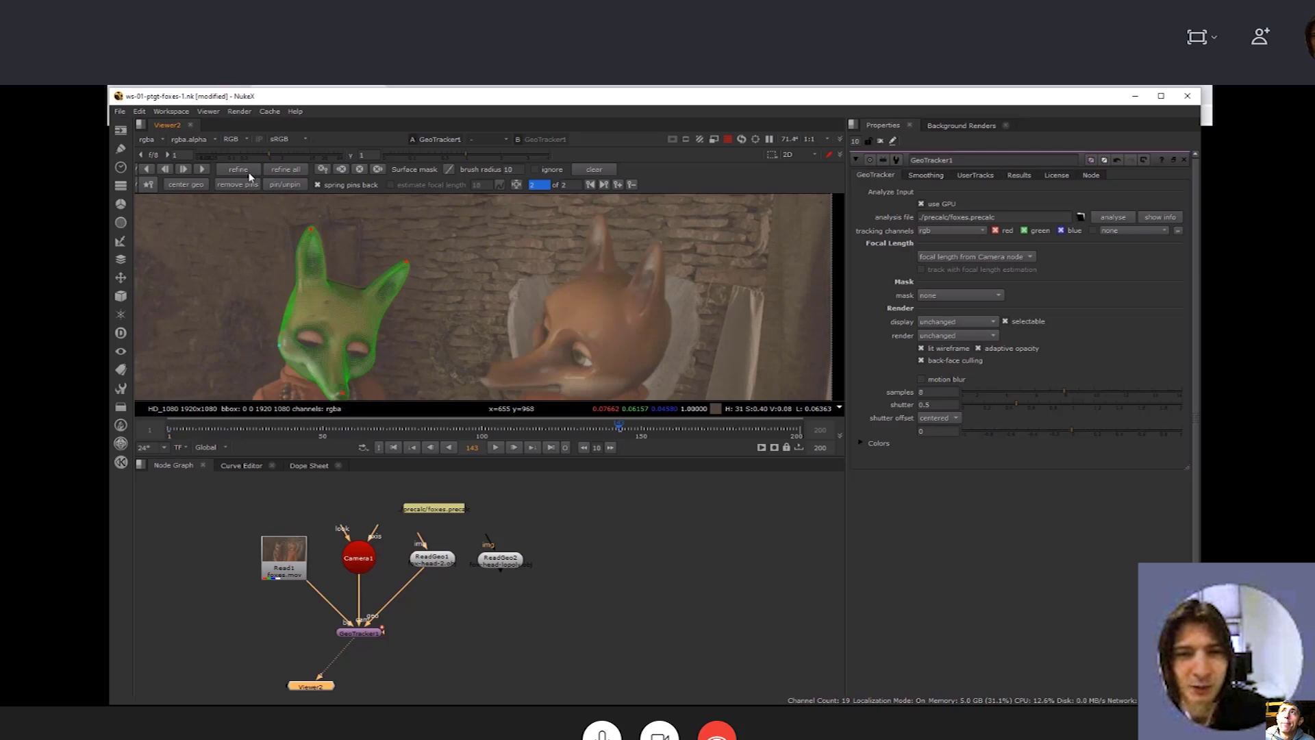
pyautogui.click(238, 169)
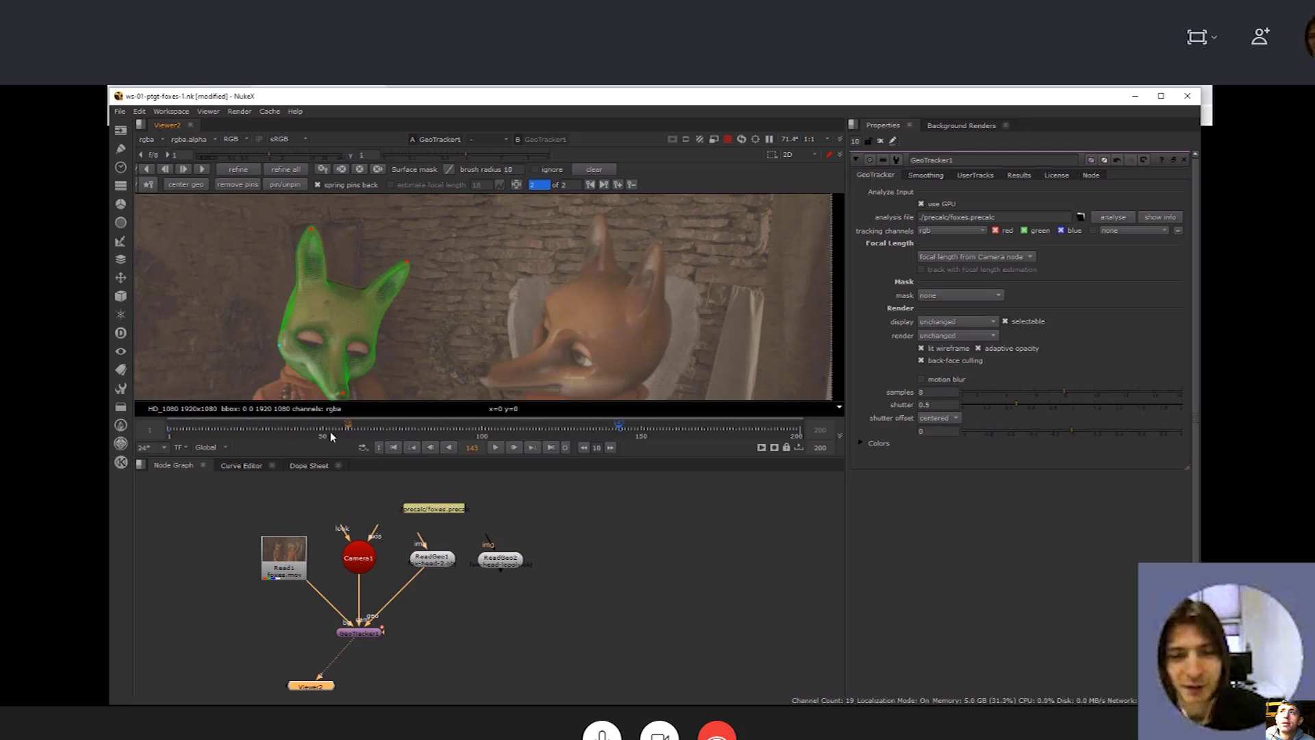
pyautogui.moveTo(187, 429); pyautogui.dragTo(616, 431)
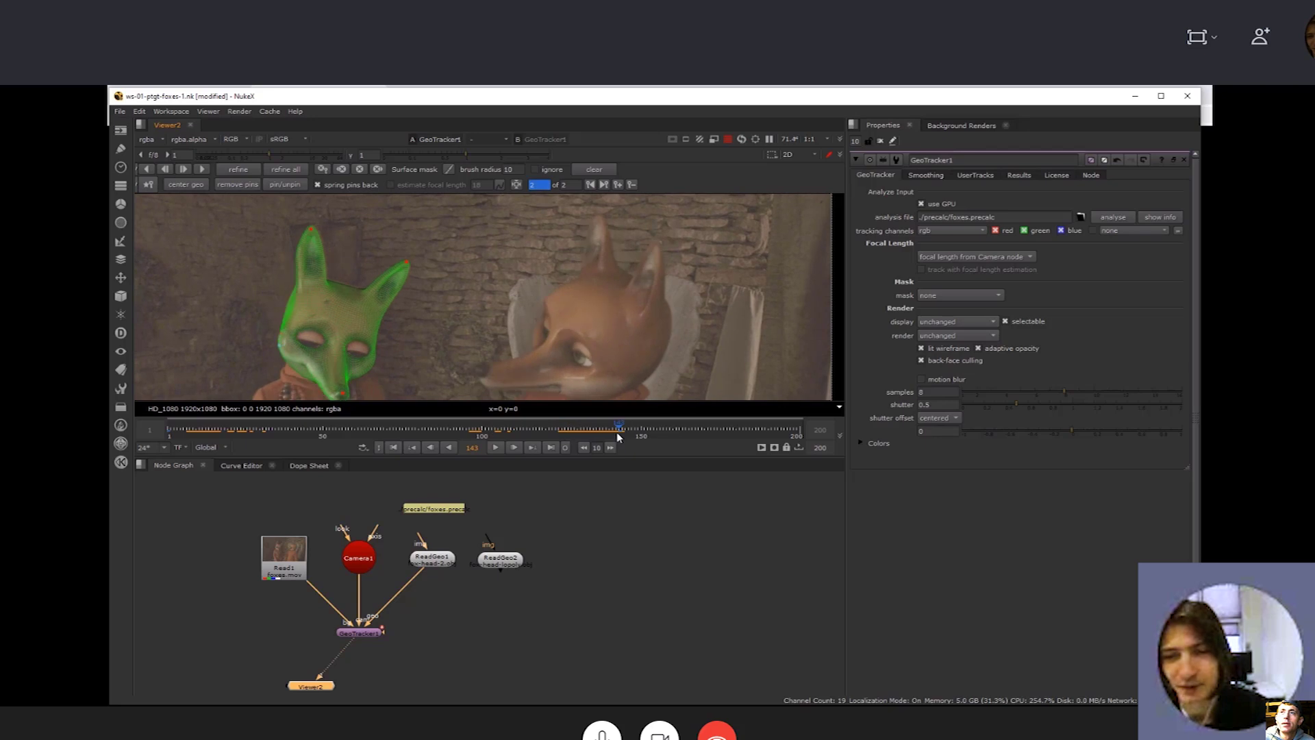
# Track the fox head forward from frame 143 to frame 200 and check the fit on the last frames
pyautogui.click(202, 172)
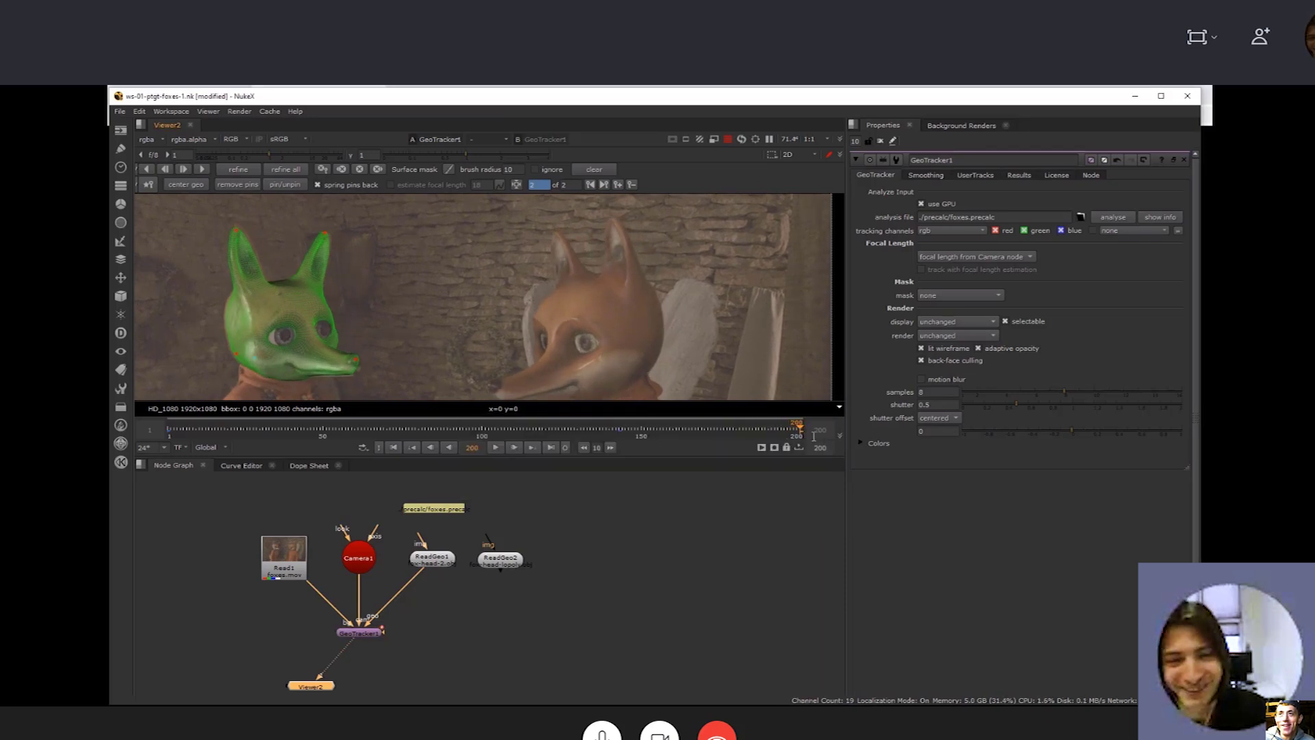
pyautogui.click(794, 432)
pyautogui.moveTo(796, 433)
pyautogui.mouseDown()
pyautogui.moveTo(764, 431)
pyautogui.moveTo(800, 431)
pyautogui.mouseUp()
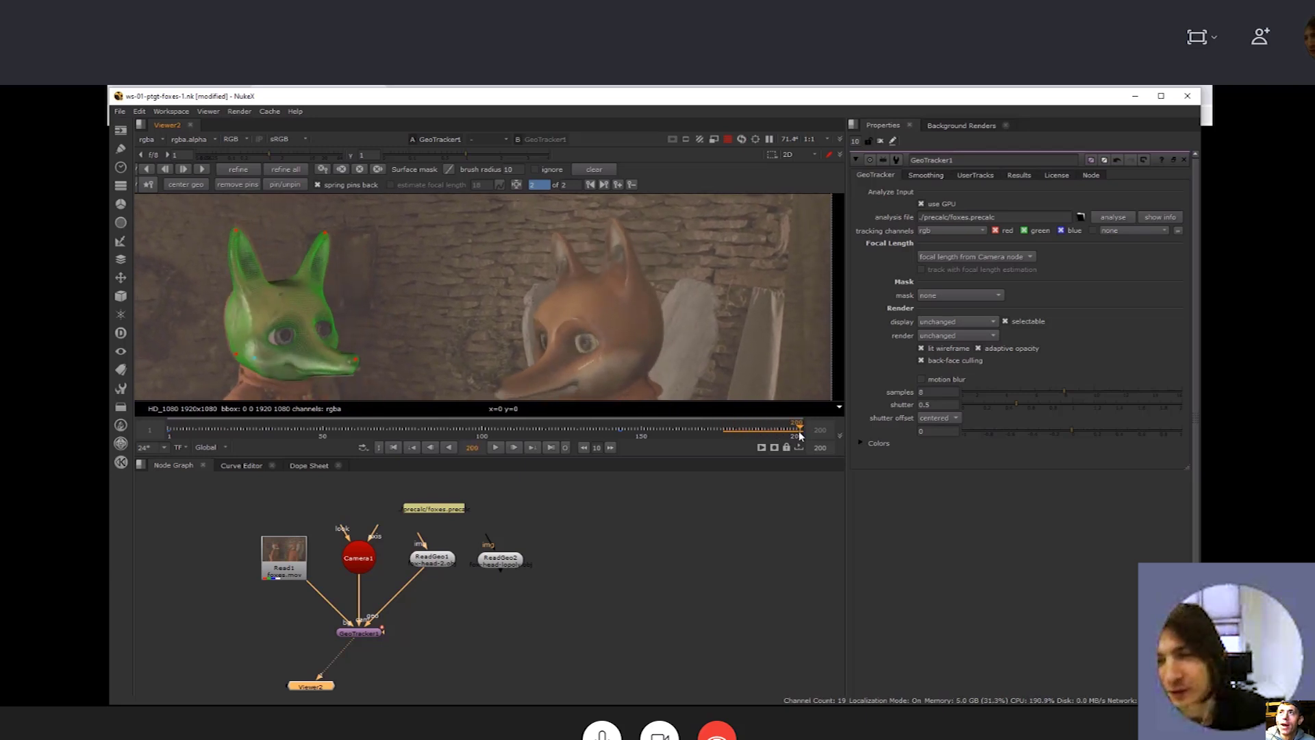
# Correct the fox head's fit on frame 200 with pins on the head and ear tip, and refine the track
pyautogui.click(233, 354)
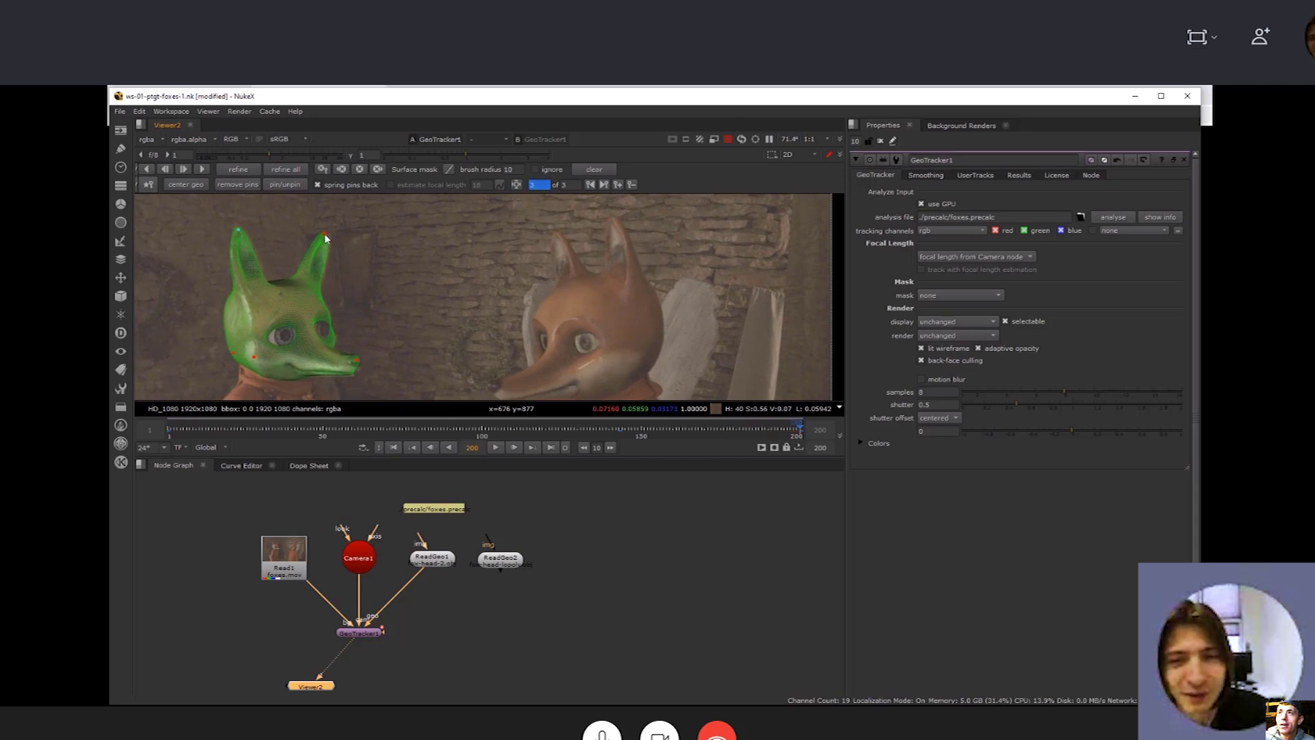
pyautogui.moveTo(325, 234); pyautogui.dragTo(327, 236)
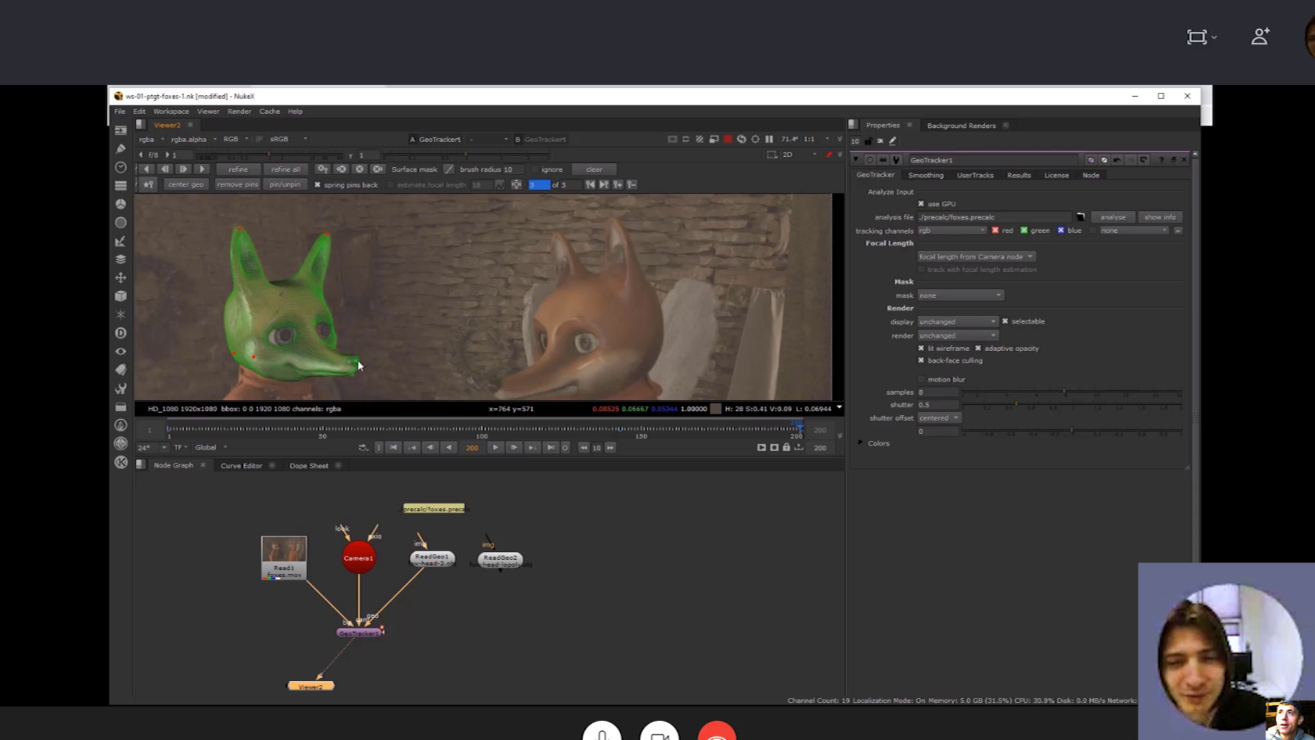
pyautogui.click(238, 170)
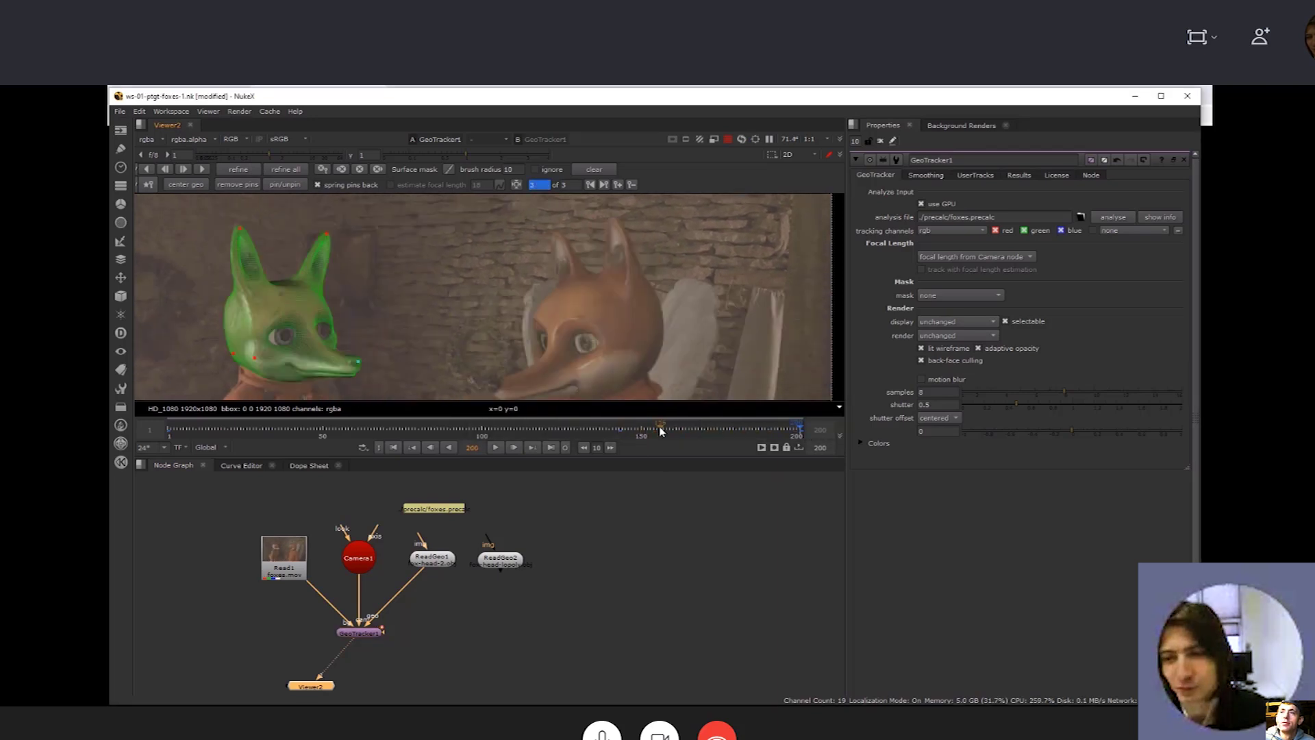
pyautogui.moveTo(792, 430); pyautogui.dragTo(578, 431)
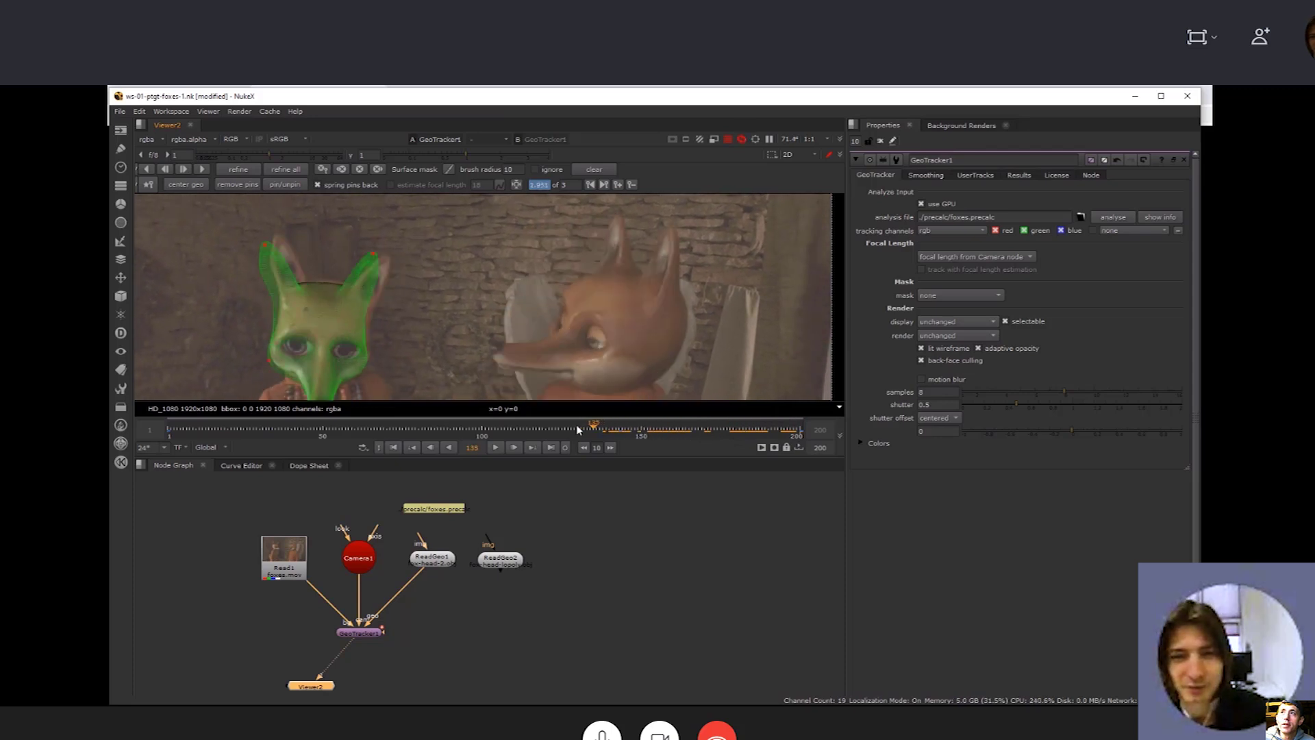
# Add a keyframe at frame 137 by placing a pin on top of the fox head between the ears
pyautogui.moveTo(537, 432); pyautogui.dragTo(600, 432)
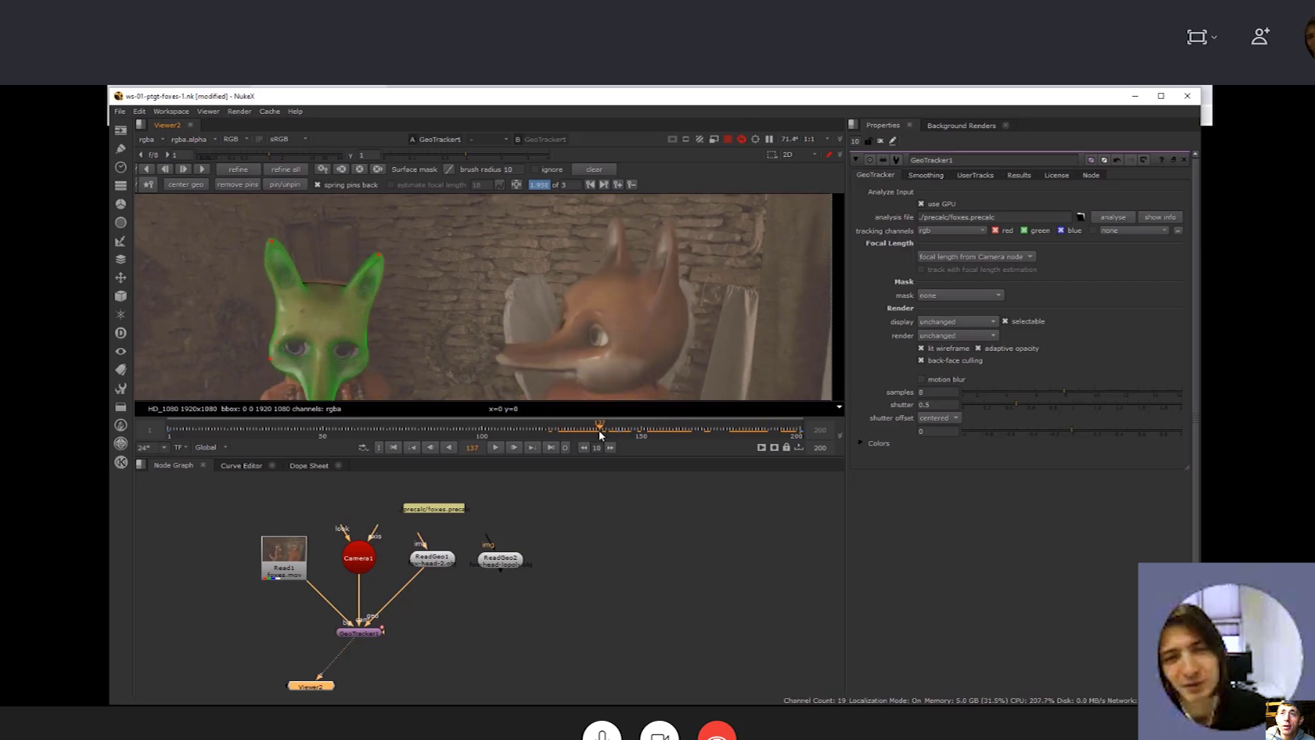
pyautogui.click(326, 280)
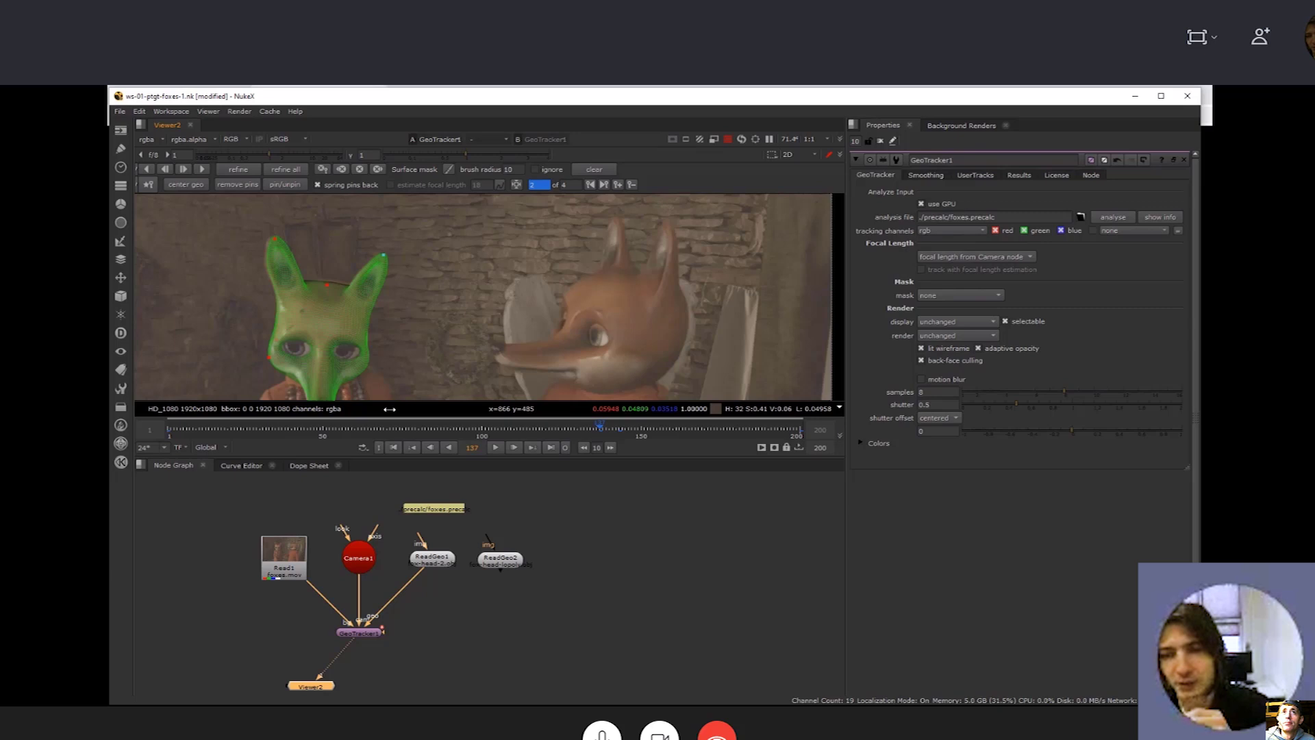
pyautogui.scroll(-3, 458, 315)
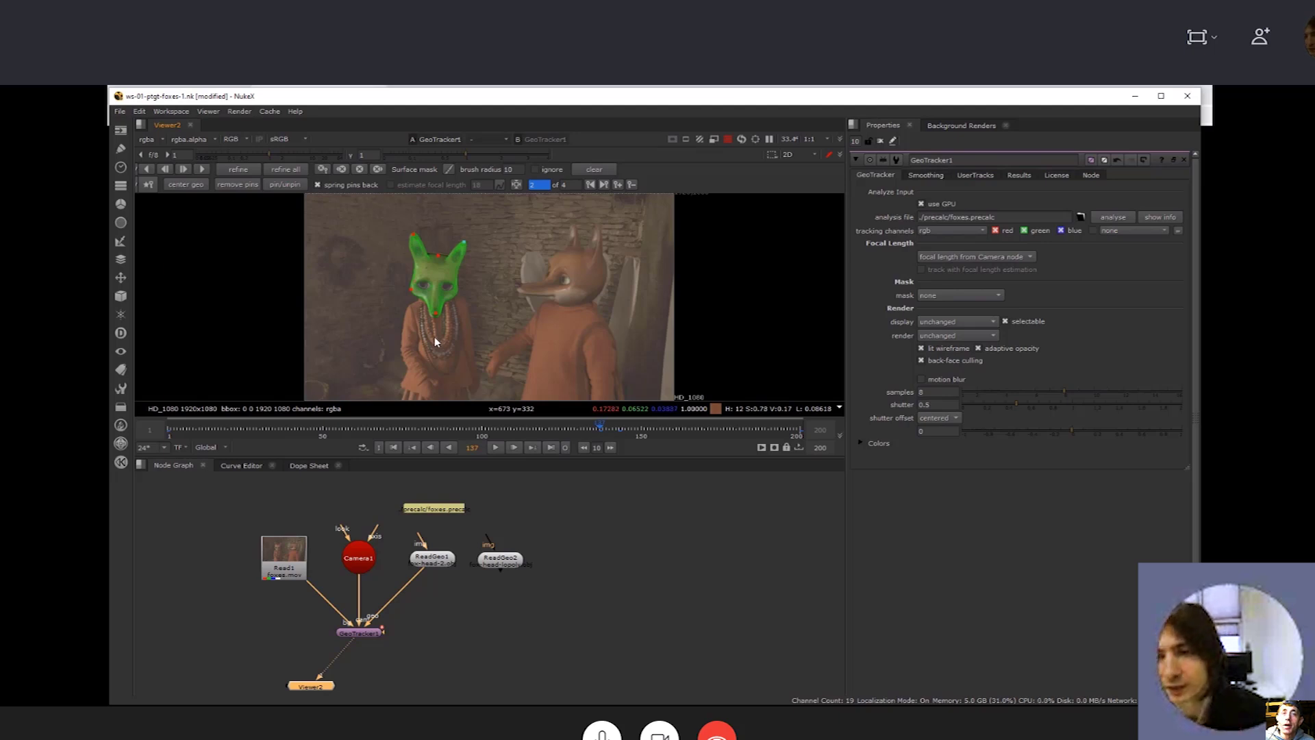
pyautogui.scroll(1, 434, 335)
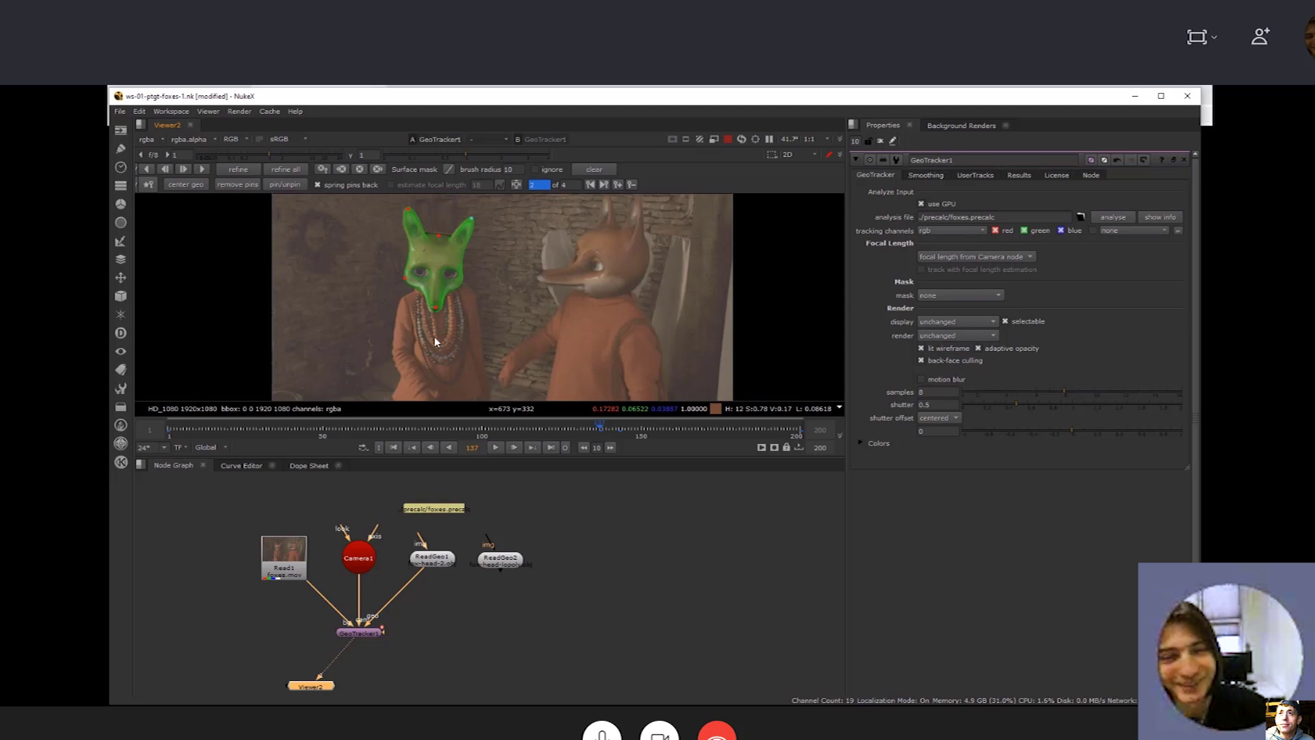
# Open GeoTracker1's smoothing settings and examine its rotate and translate animation curves
pyautogui.click(647, 515)
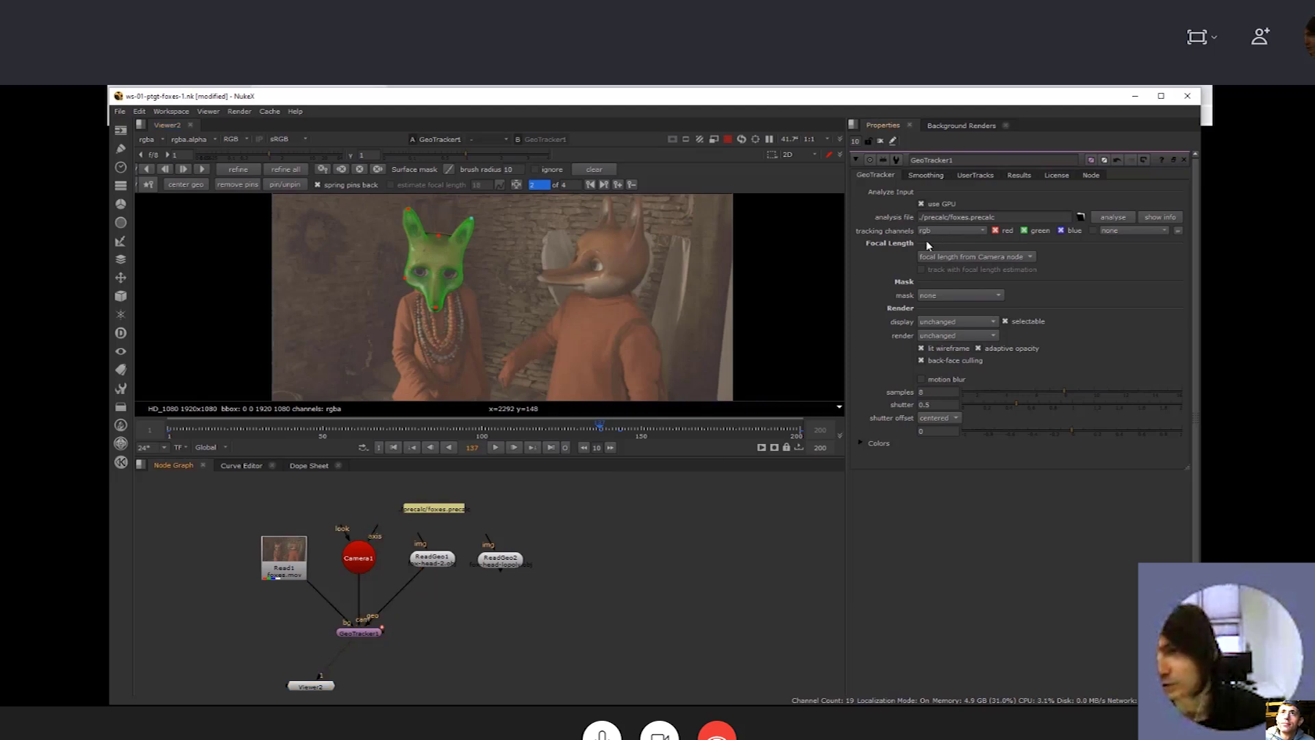
pyautogui.click(932, 175)
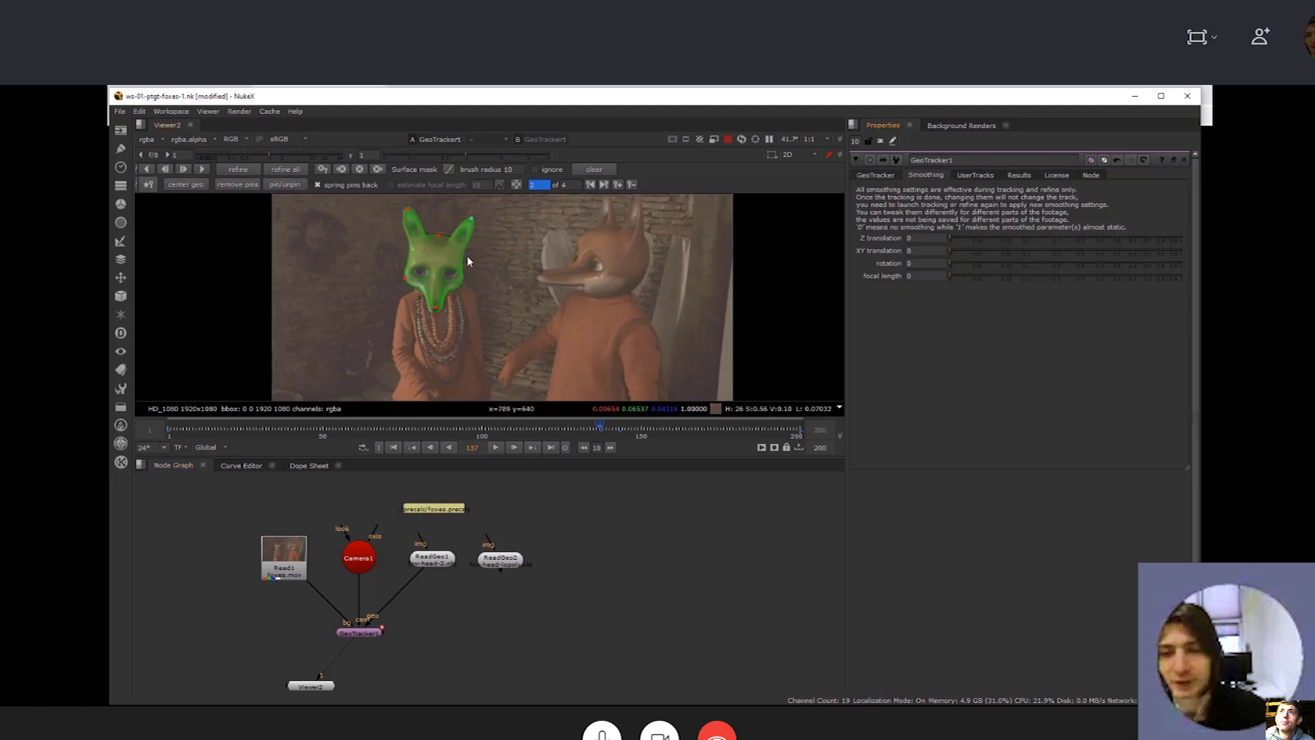
pyautogui.click(294, 469)
pyautogui.click(253, 467)
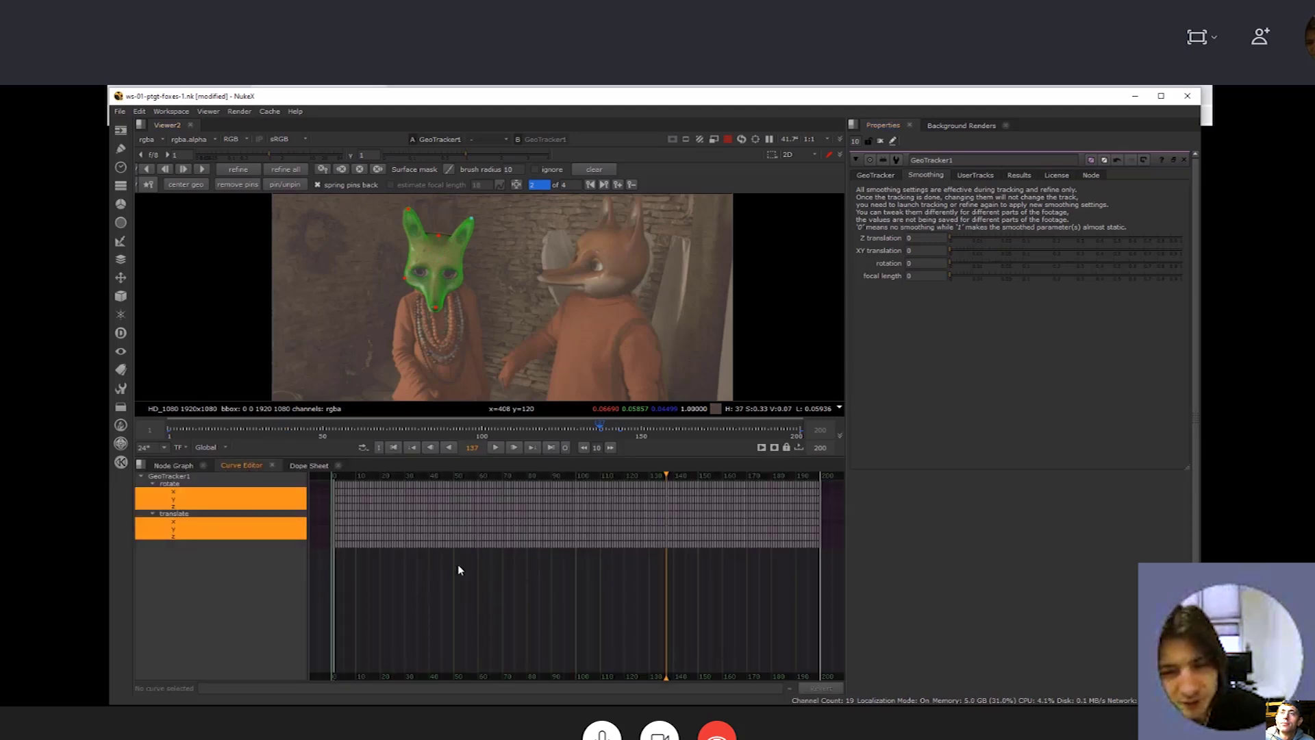
pyautogui.click(240, 492)
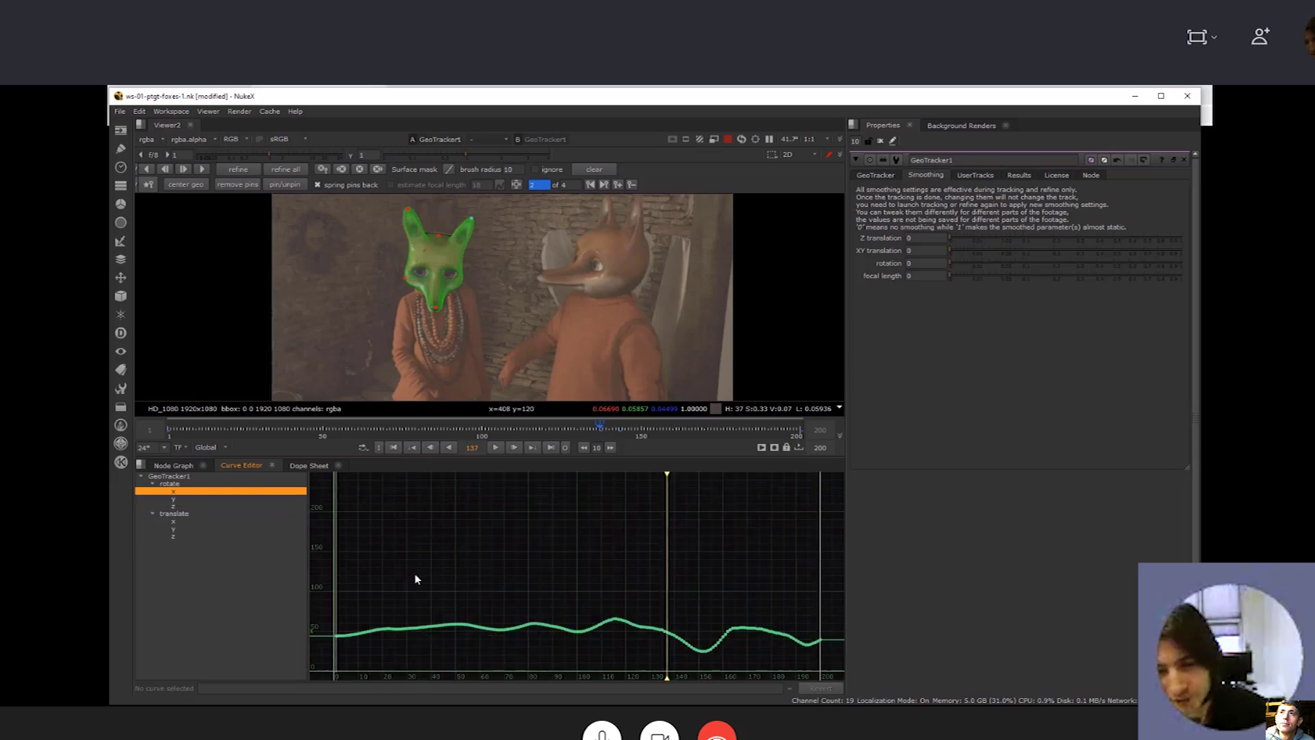
pyautogui.click(210, 499)
pyautogui.click(218, 507)
pyautogui.click(218, 528)
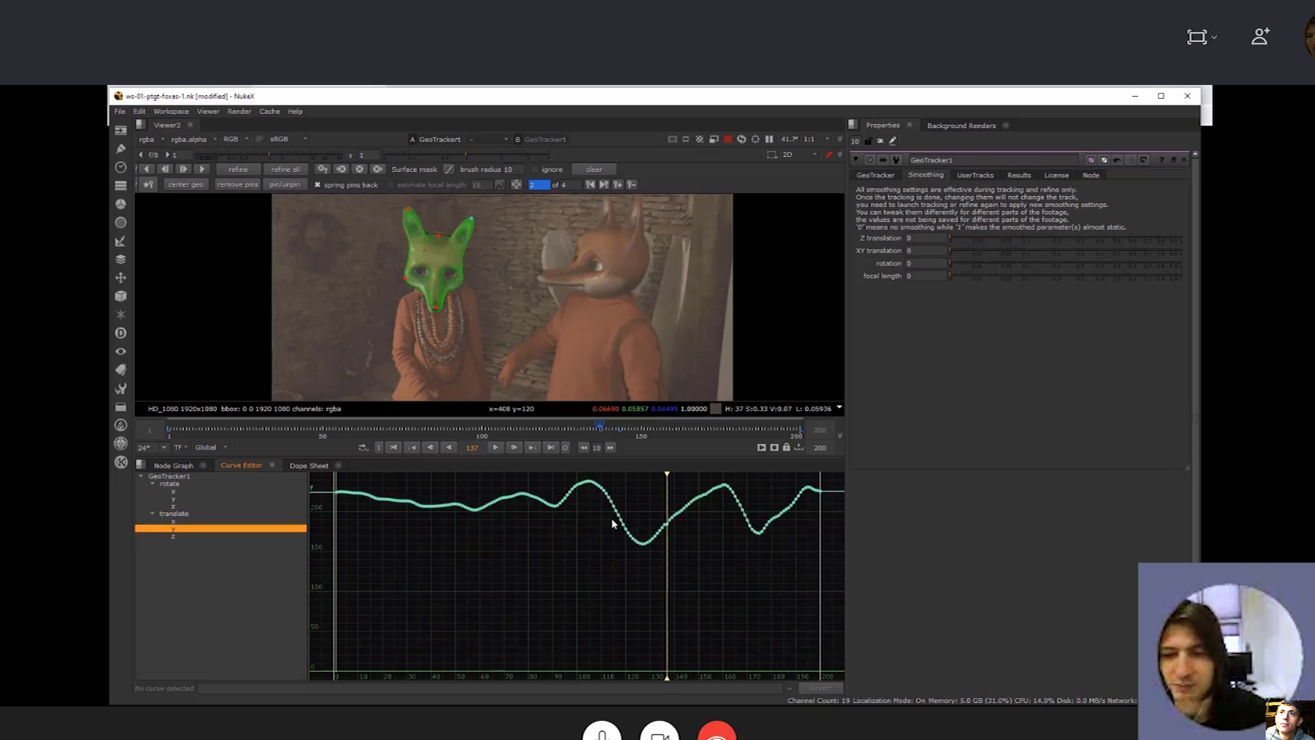
# Go over the Z translation, XY translation, rotation and focal length smoothing settings
pyautogui.click(910, 237)
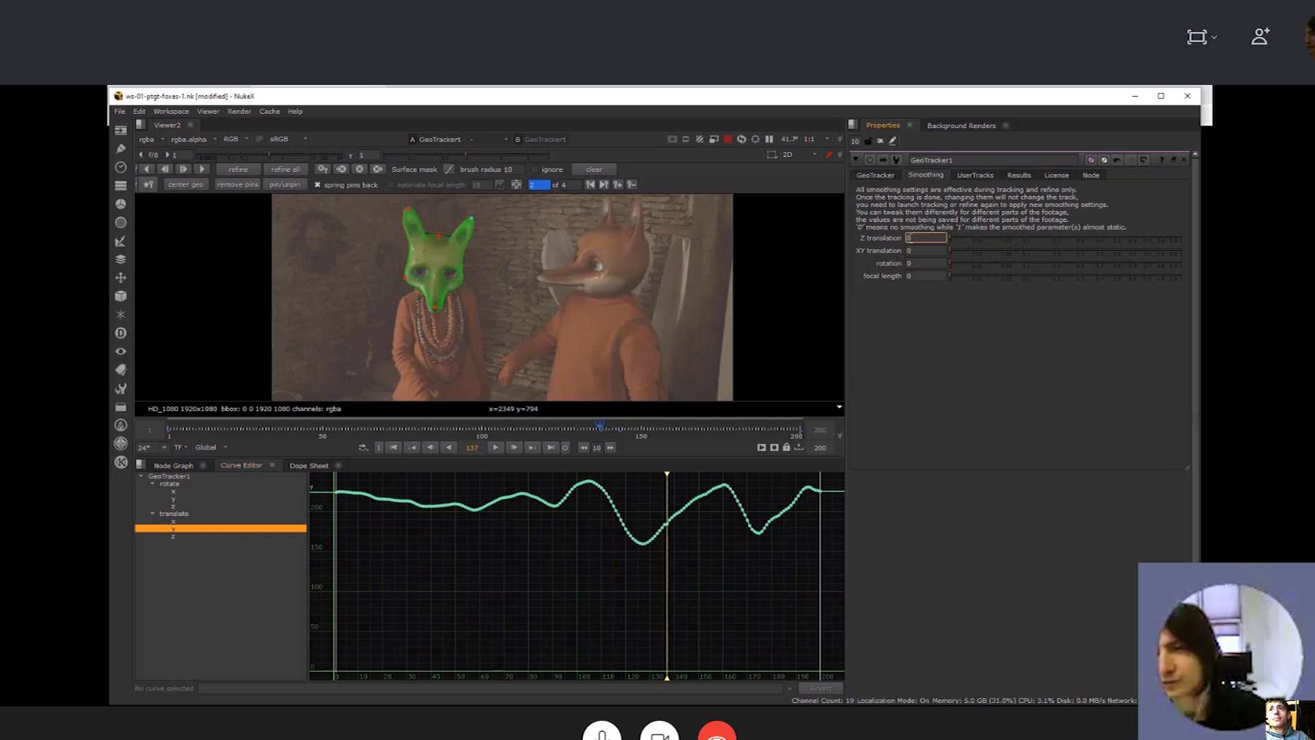
pyautogui.click(912, 276)
pyautogui.click(914, 264)
pyautogui.click(913, 250)
pyautogui.click(912, 238)
pyautogui.click(914, 263)
pyautogui.click(916, 277)
pyautogui.click(910, 264)
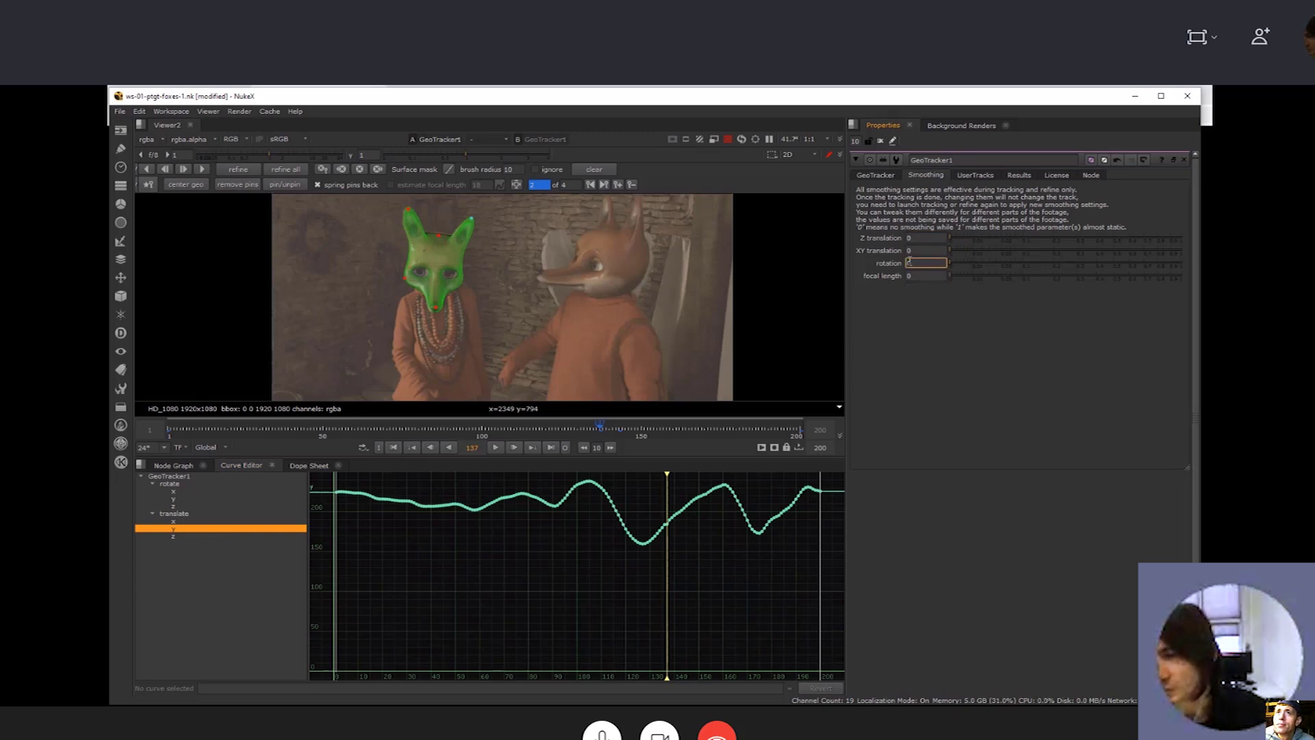
pyautogui.click(911, 251)
pyautogui.hotkey('shift', 'Tab')
pyautogui.click(916, 276)
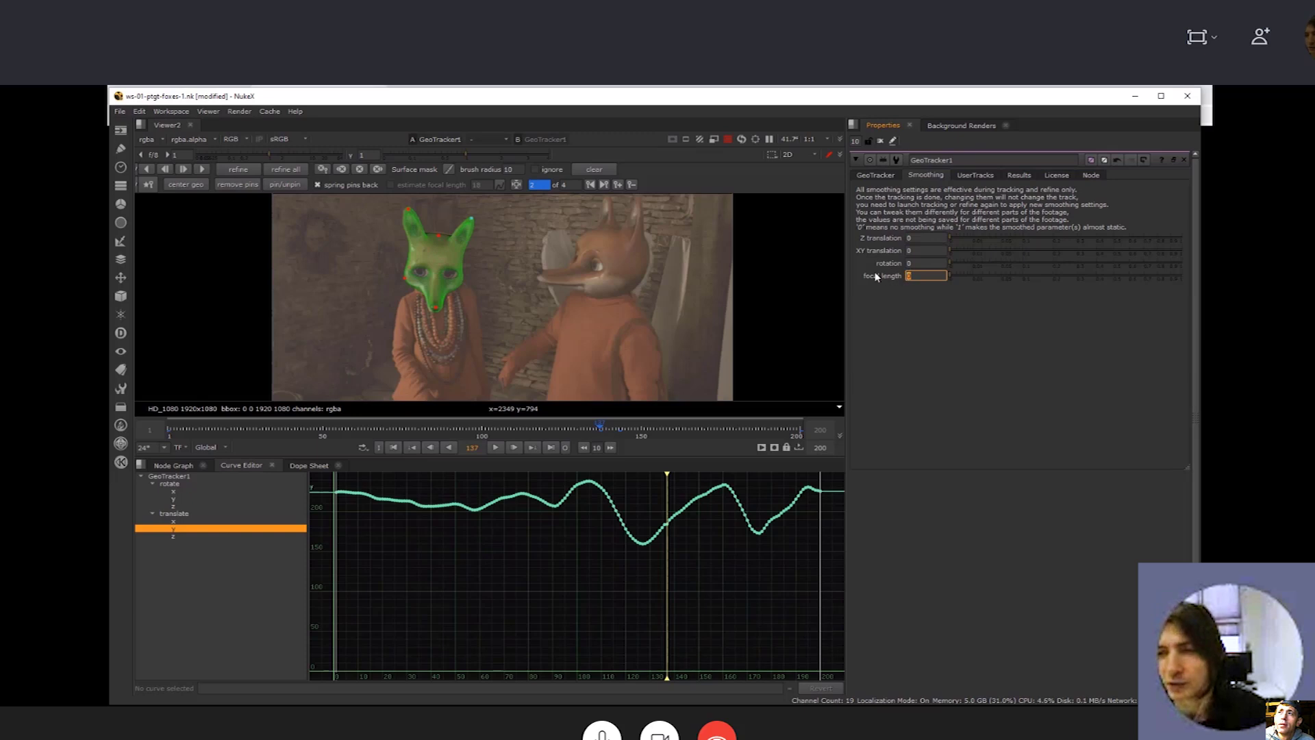
# Set GeoTracker1's Z translation smoothing to 0.024
pyautogui.click(919, 238)
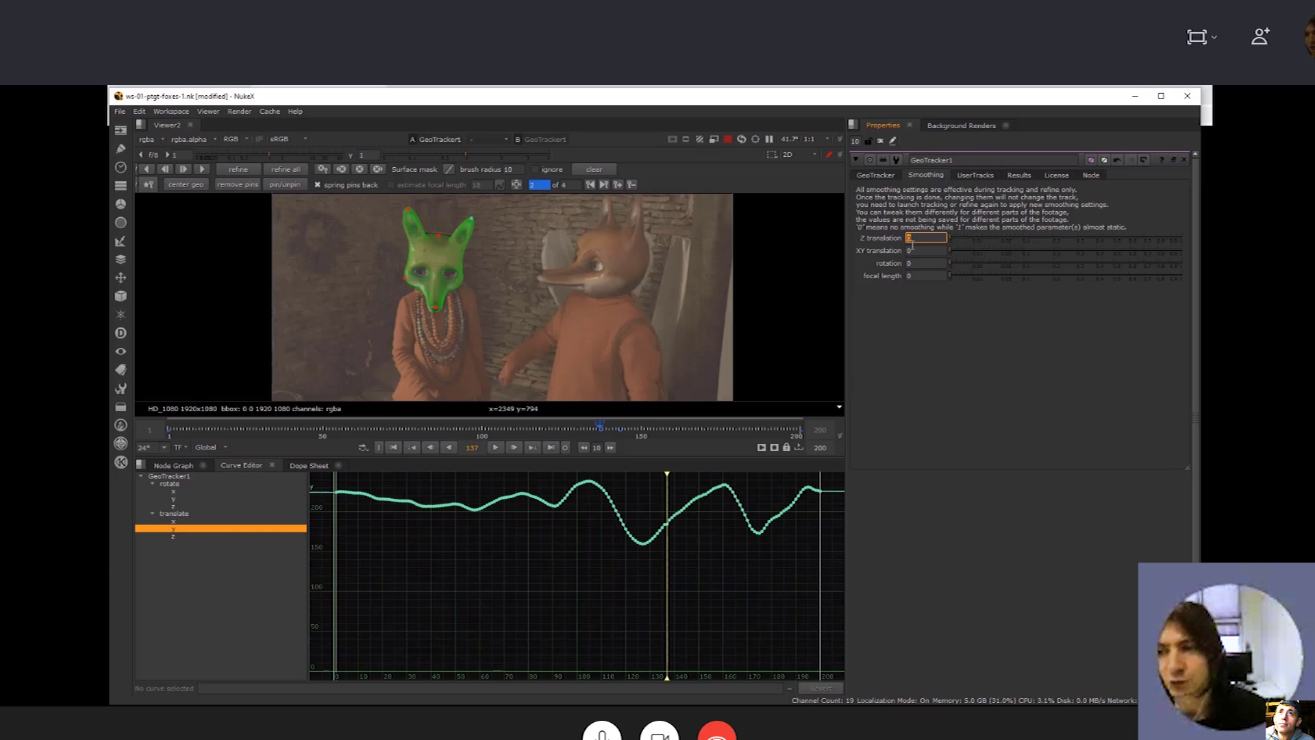
pyautogui.click(980, 241)
pyautogui.click(915, 241)
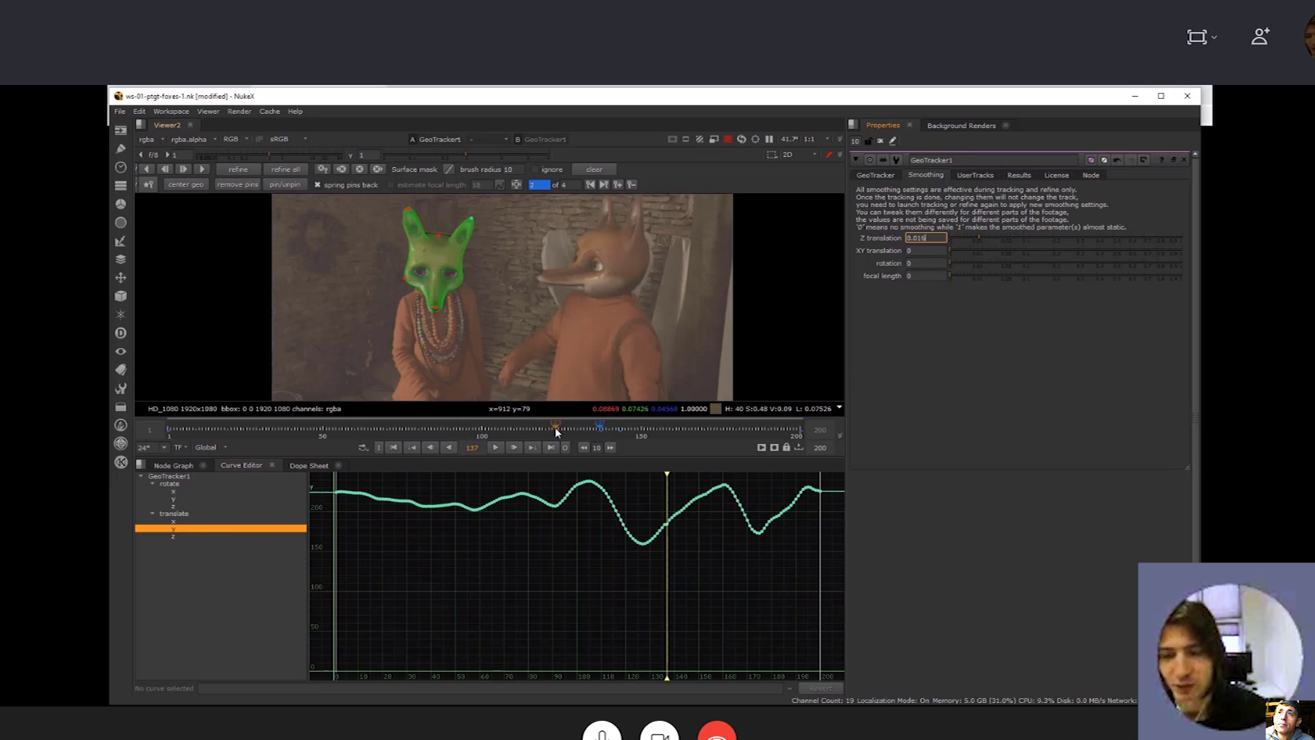
pyautogui.click(984, 239)
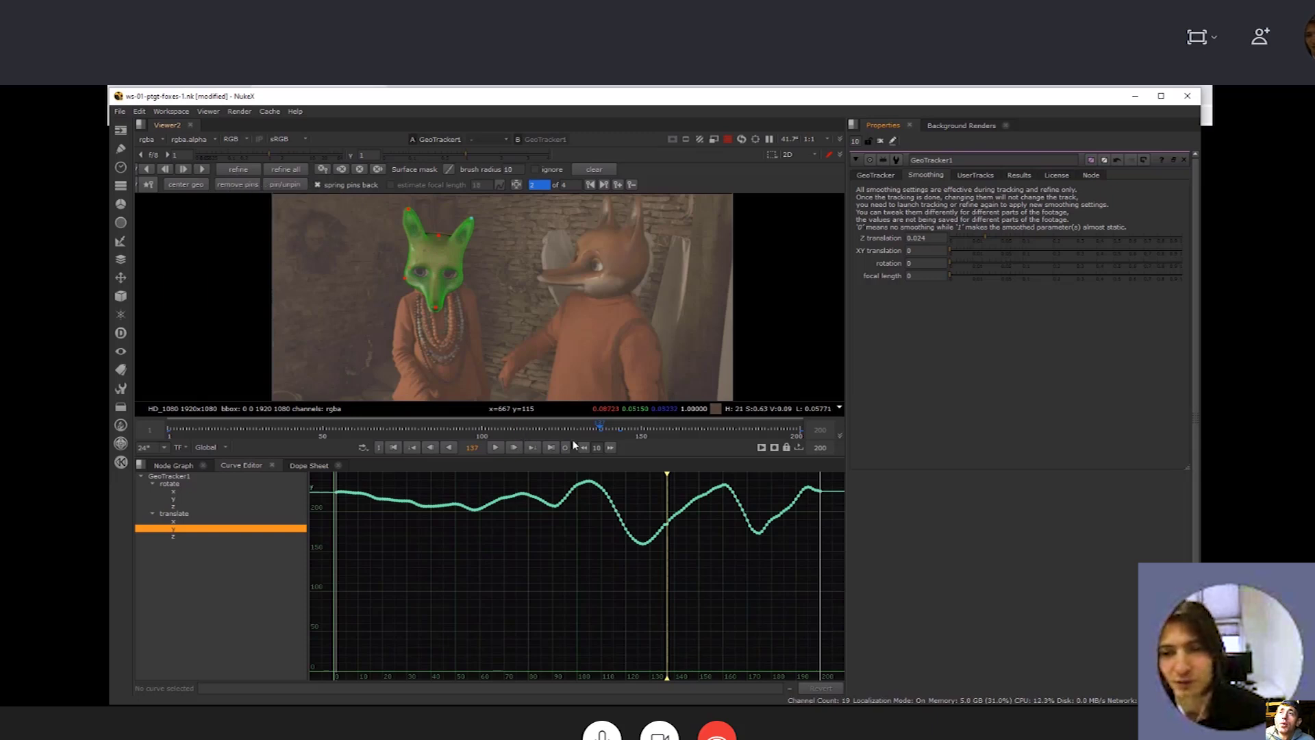
# Examine the tracked fox head between the keyframes from frame 1 to about frame 137
pyautogui.click(168, 432)
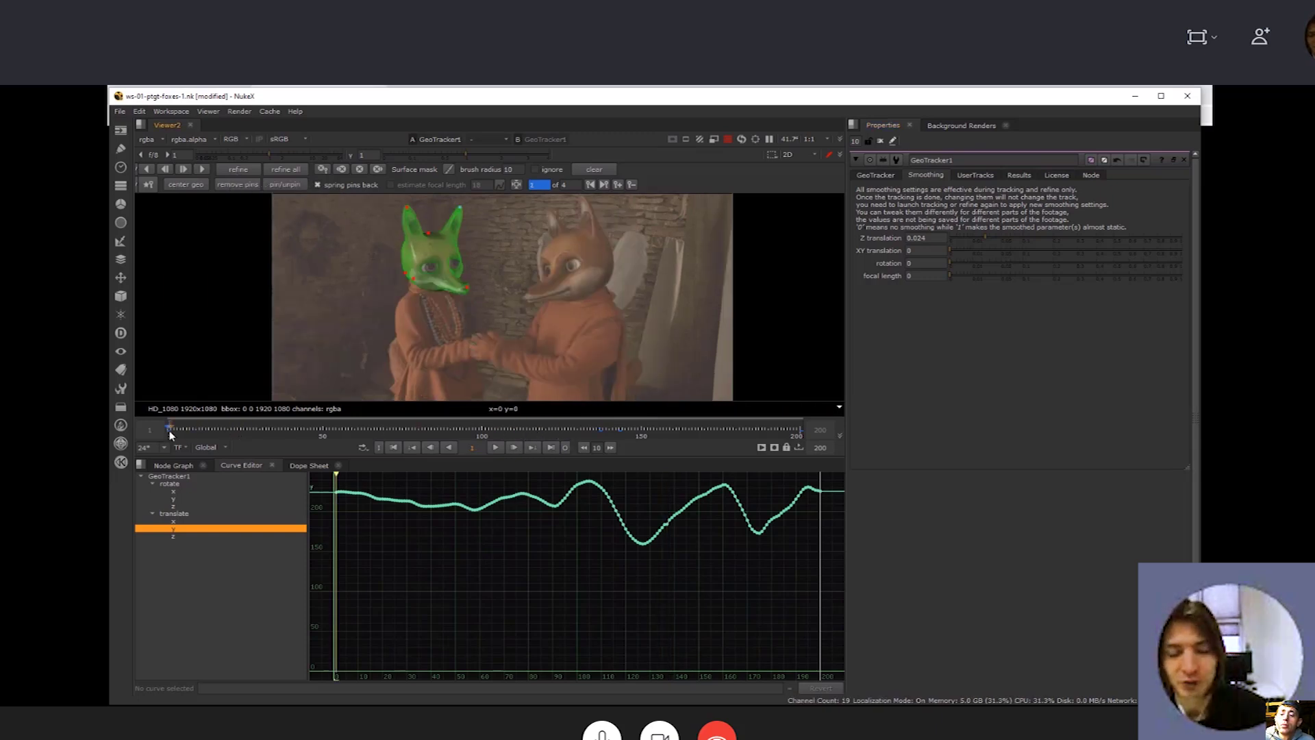
pyautogui.moveTo(169, 431); pyautogui.dragTo(326, 429)
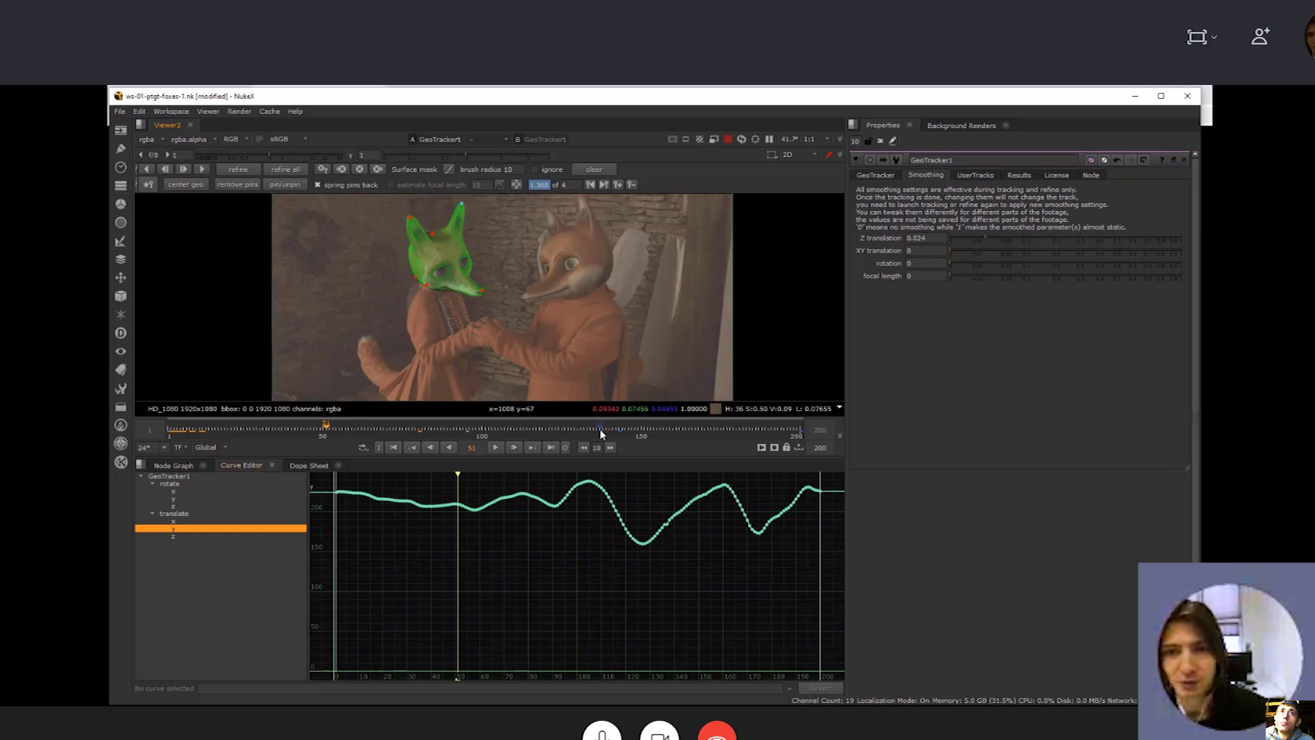
pyautogui.moveTo(597, 429); pyautogui.dragTo(474, 426)
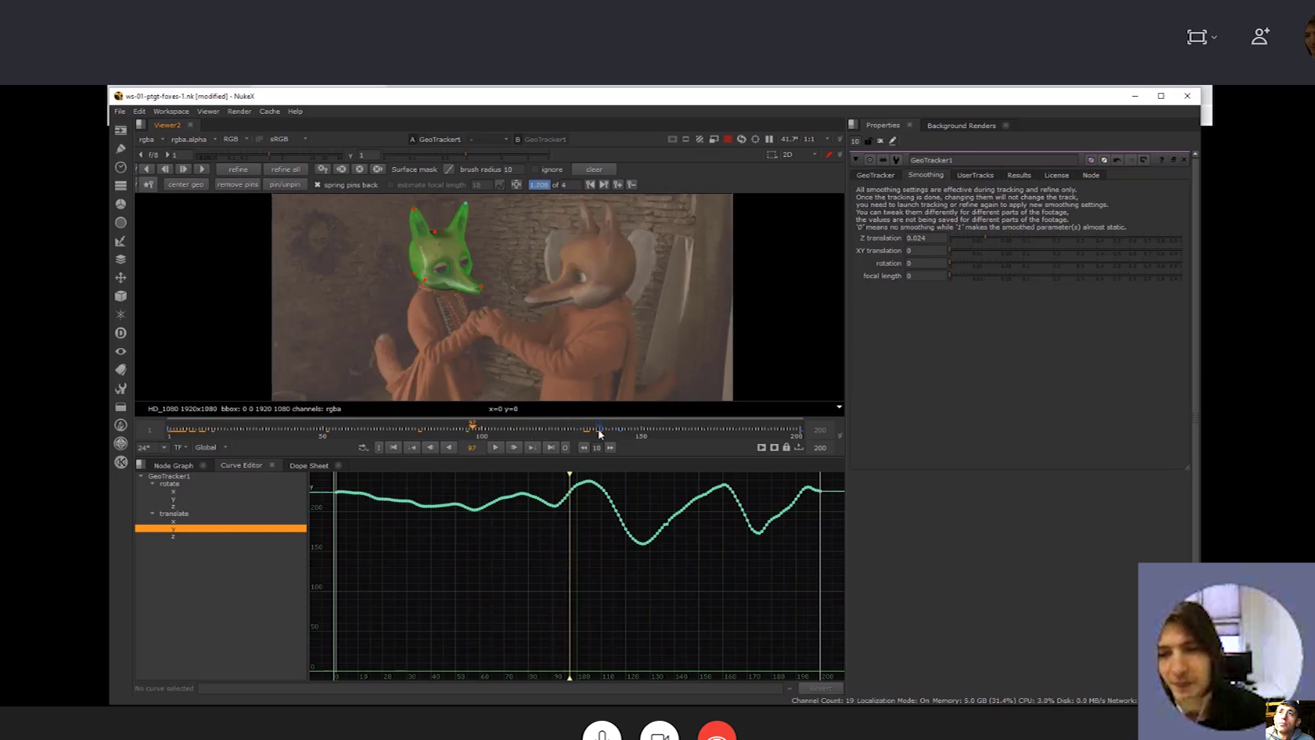
pyautogui.click(578, 429)
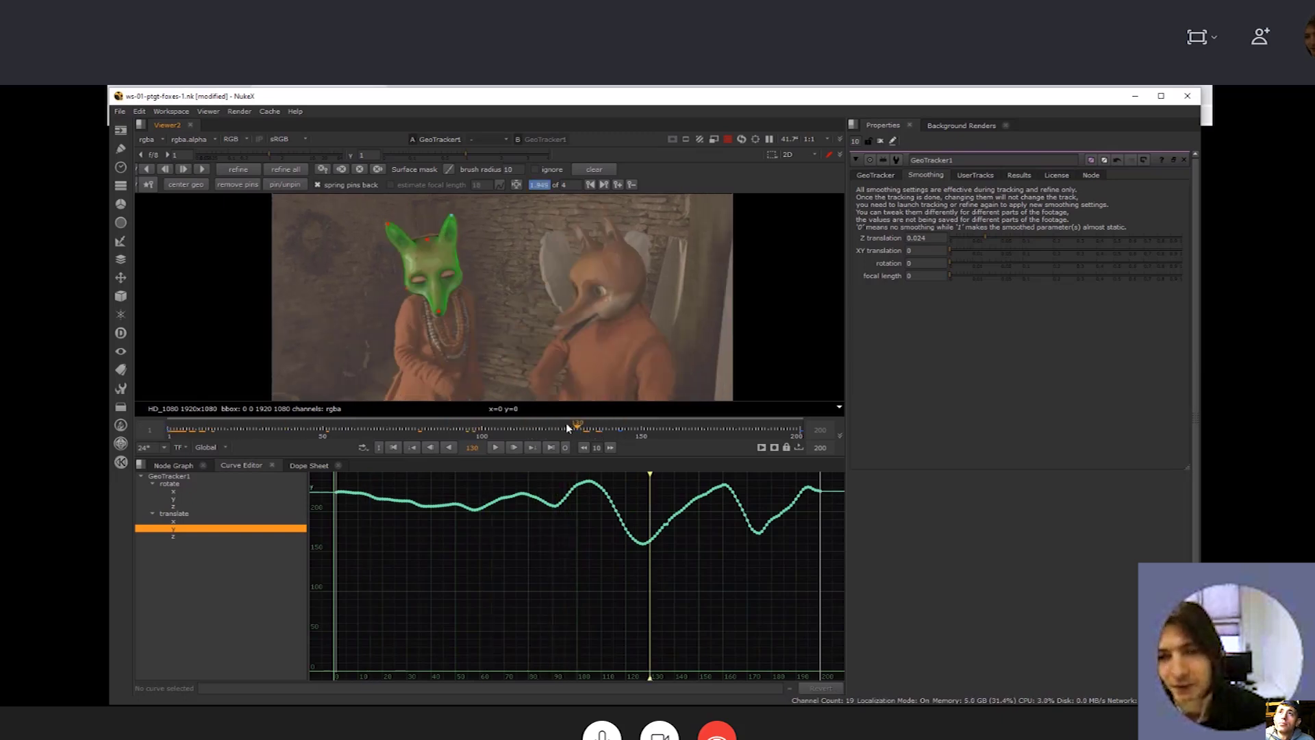
# Open GeoTracker1's user tracks and add a standalone Tracker node beside it in the node graph
pyautogui.click(965, 176)
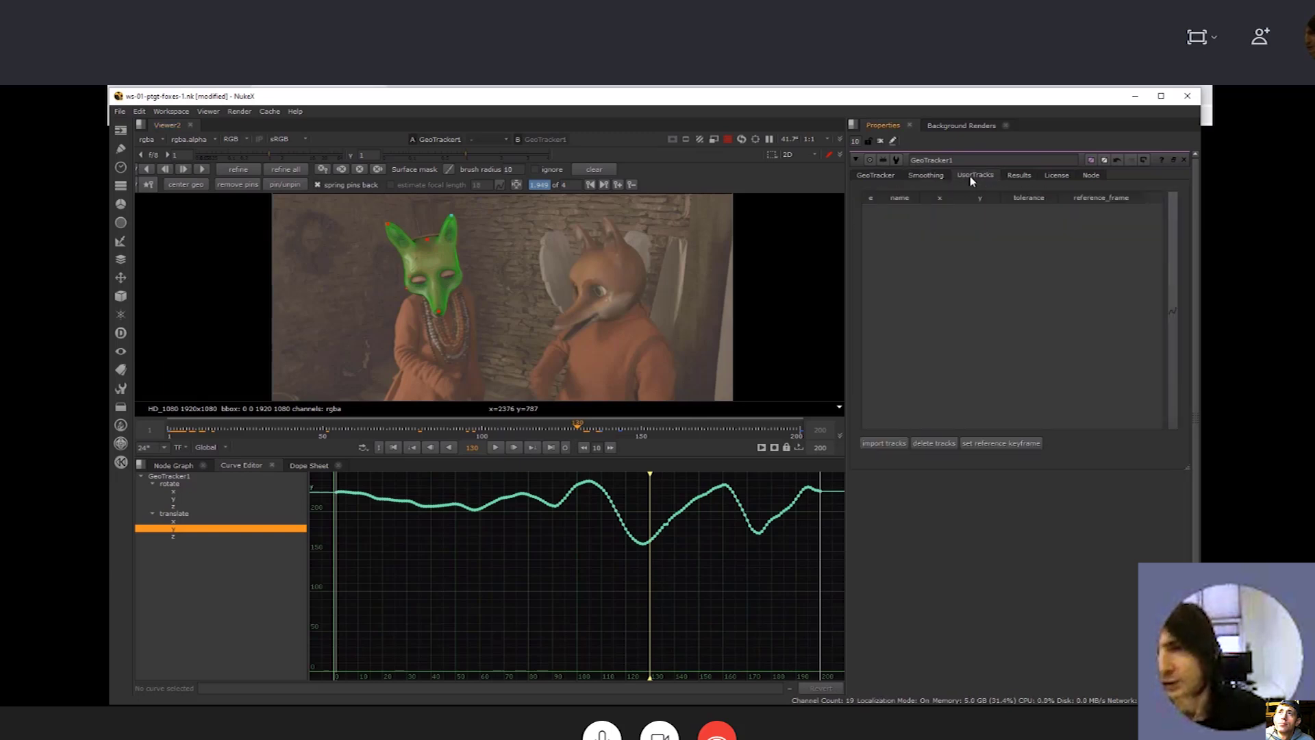
pyautogui.click(171, 465)
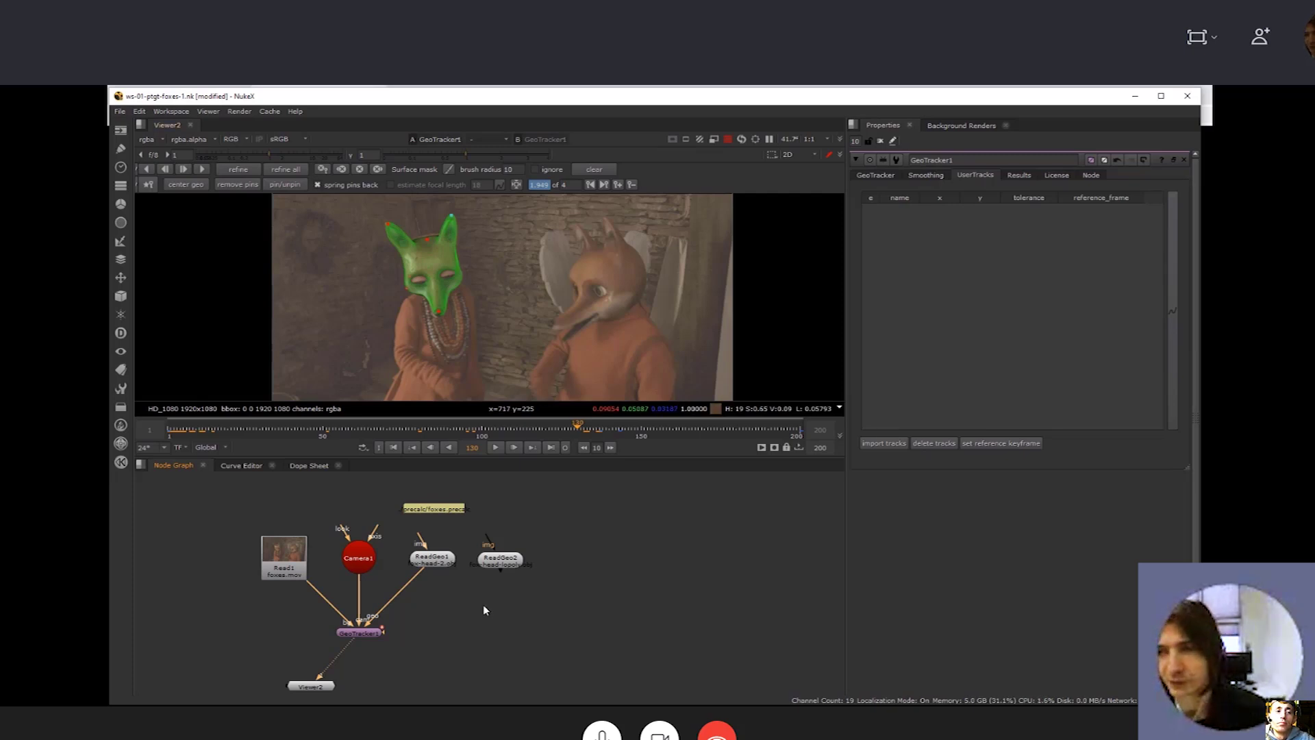
pyautogui.press('Tab')
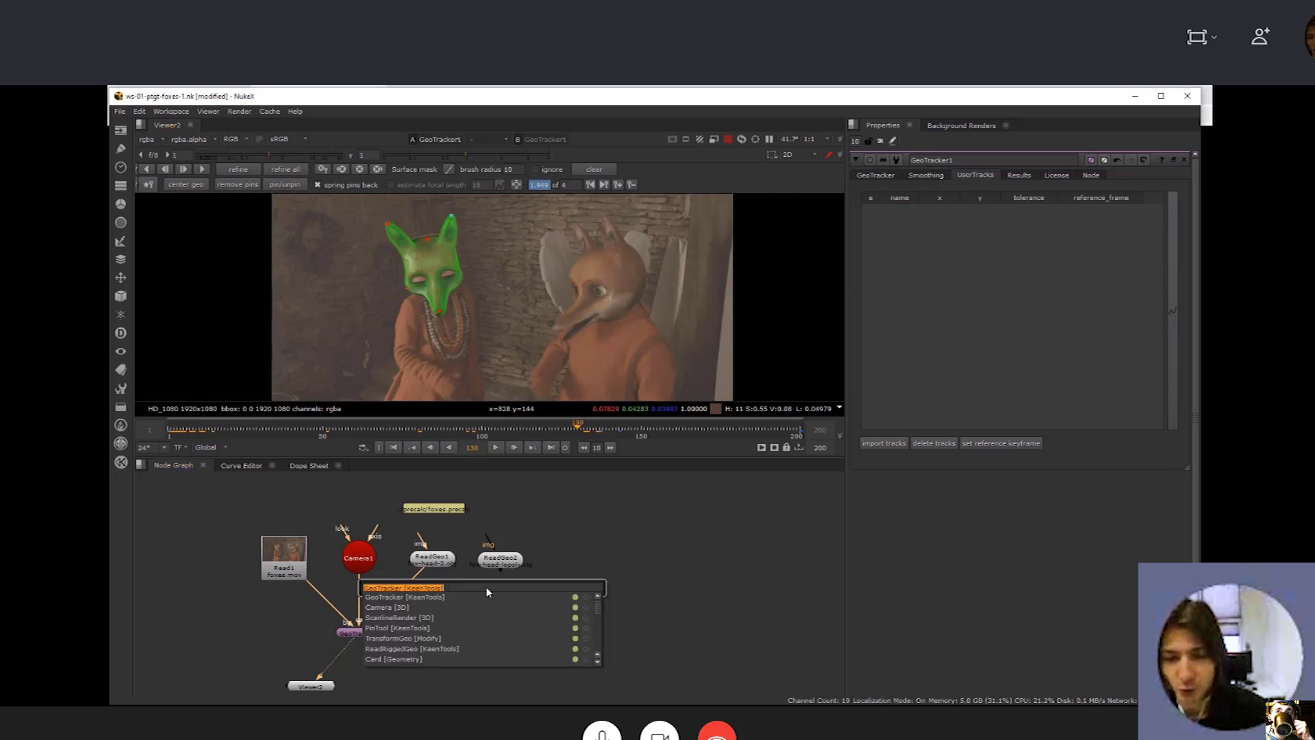
pyautogui.write('tracker')
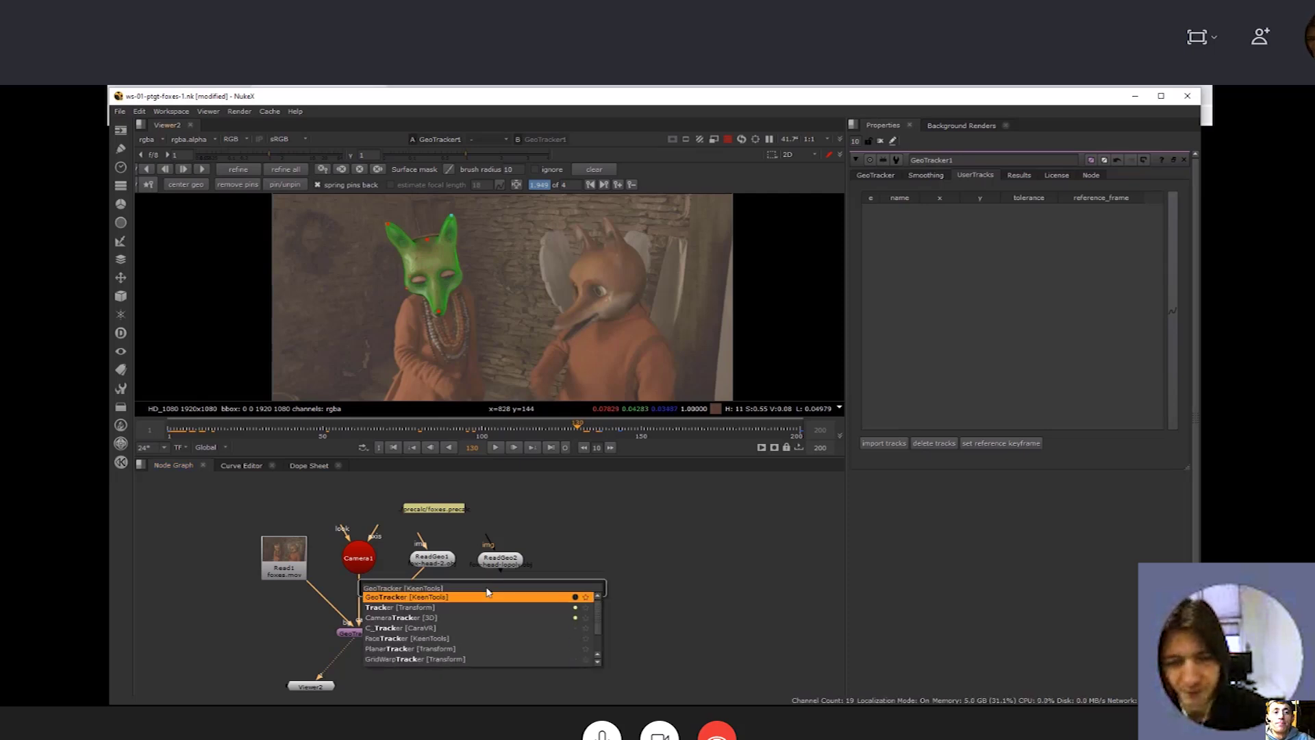
pyautogui.press('Return')
pyautogui.moveTo(484, 585); pyautogui.dragTo(482, 620)
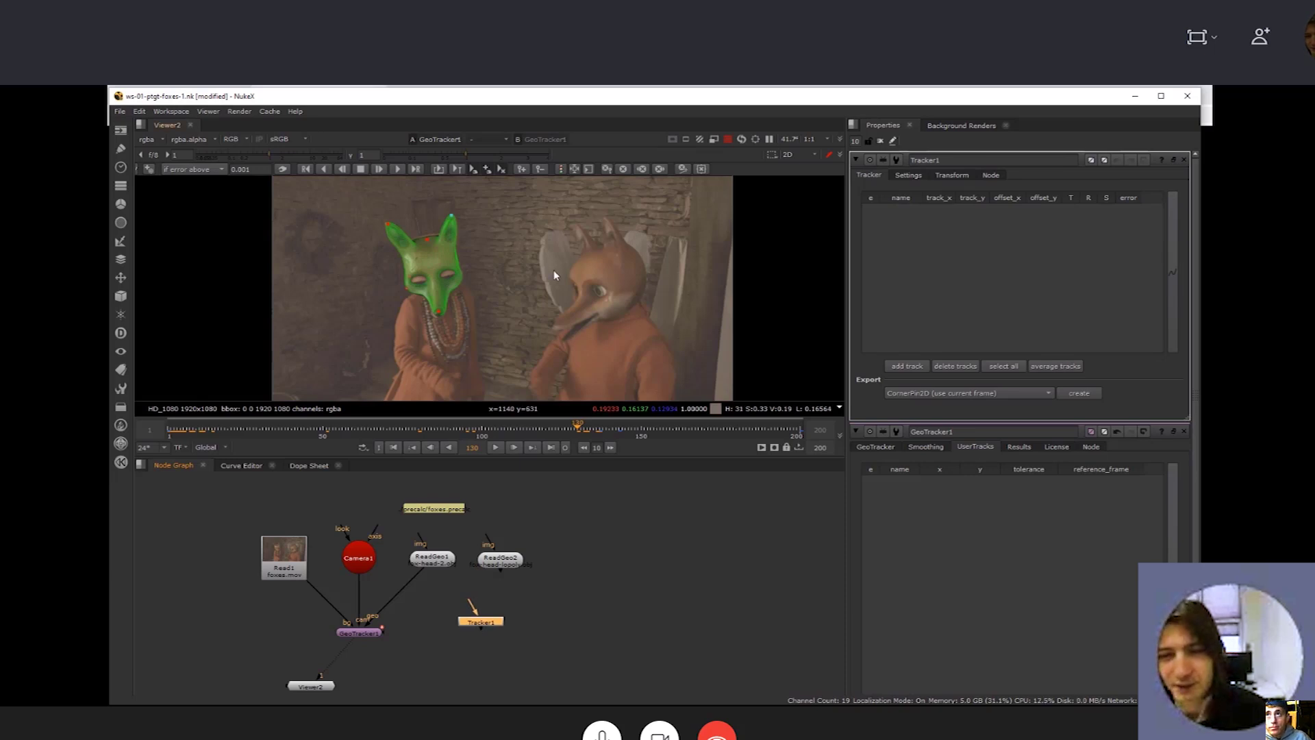
# Add a track to Tracker1, place it on the green fox's nose tip and close the Tracker1 properties
pyautogui.scroll(2, 553, 305)
pyautogui.click(907, 366)
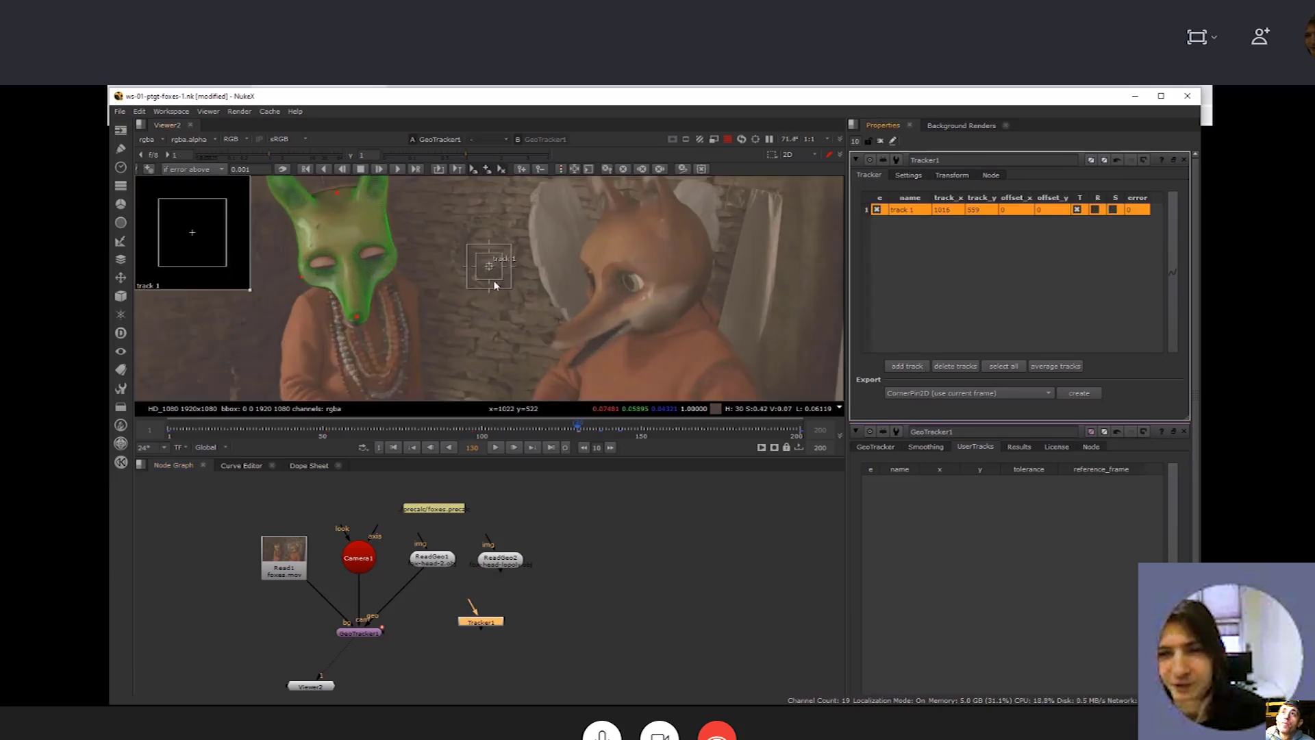
pyautogui.moveTo(488, 268); pyautogui.dragTo(359, 323)
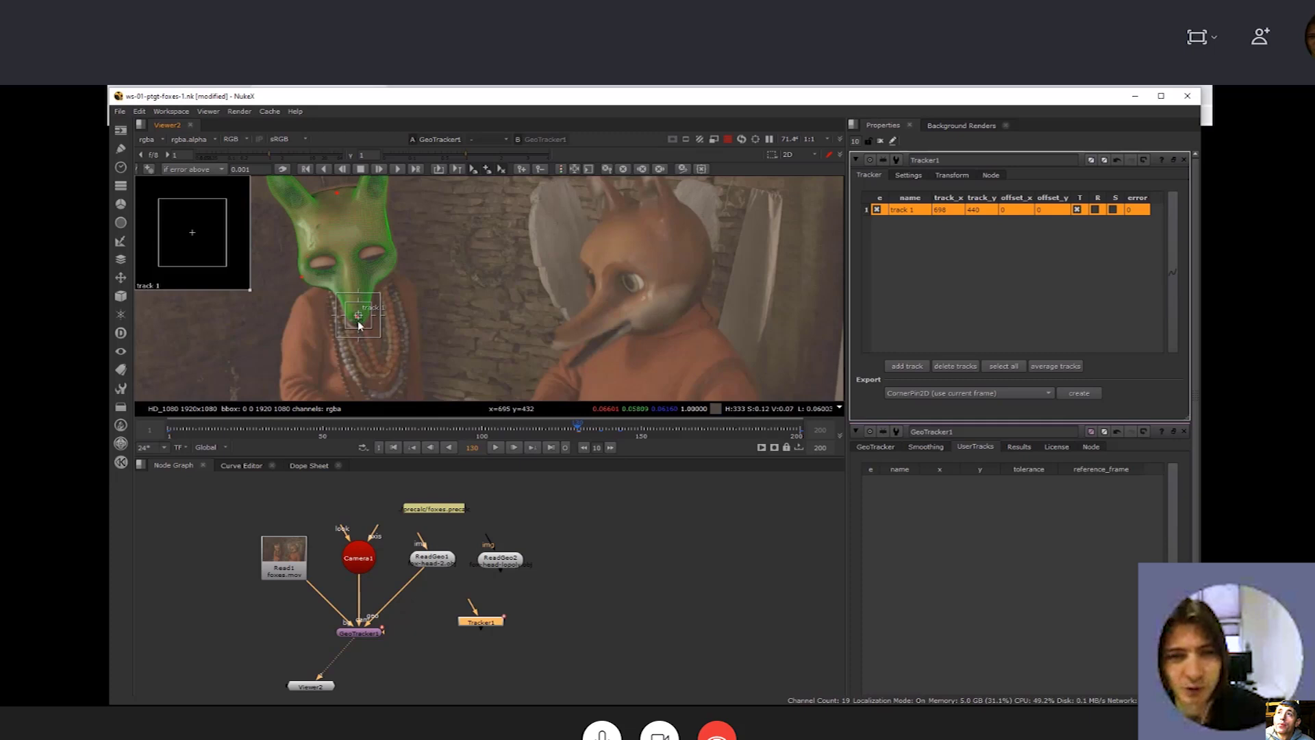
pyautogui.click(928, 275)
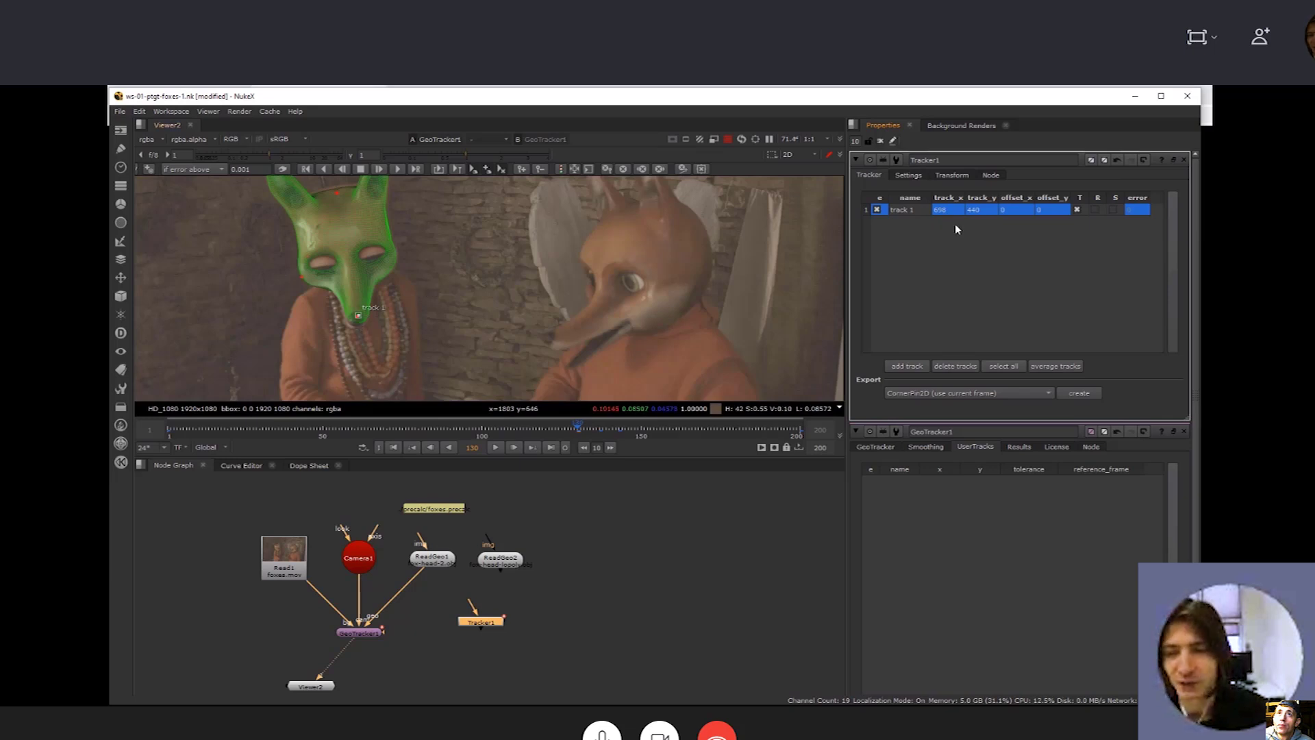
pyautogui.click(1183, 160)
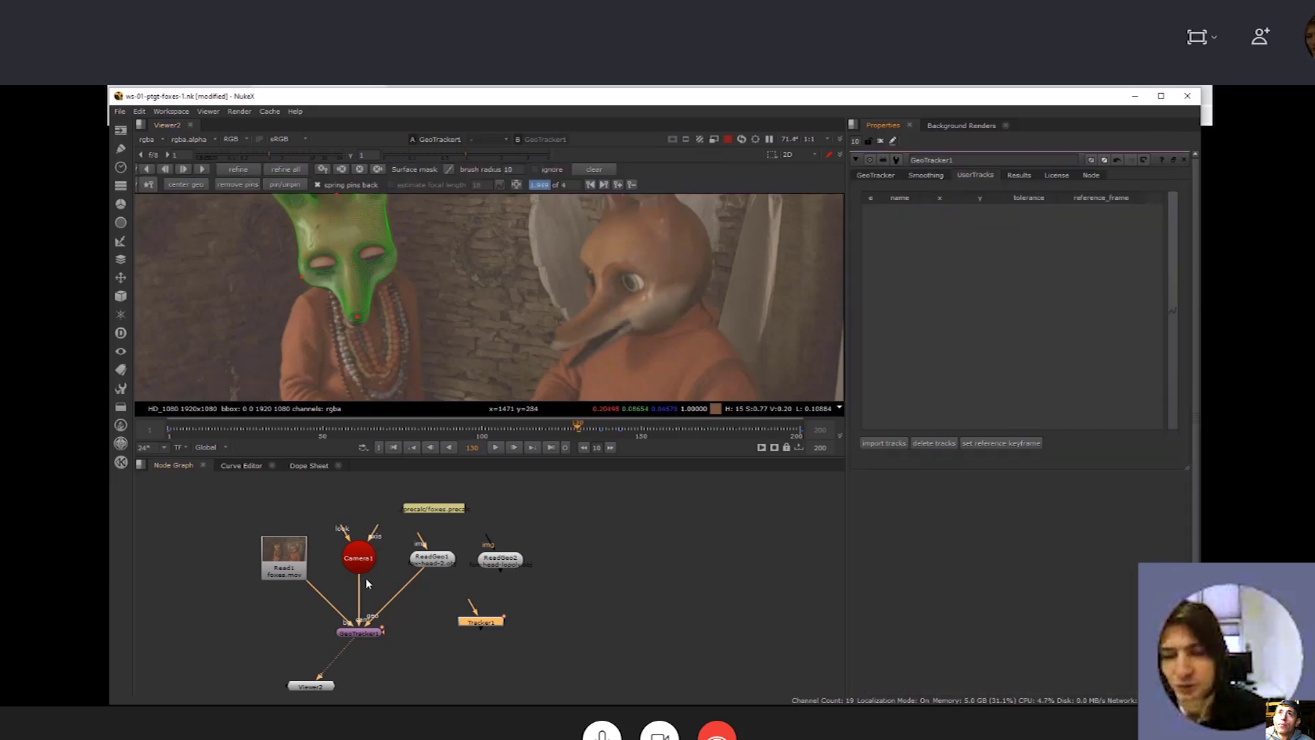
# Import the track from Tracker1 into GeoTracker1's user tracks
pyautogui.click(883, 444)
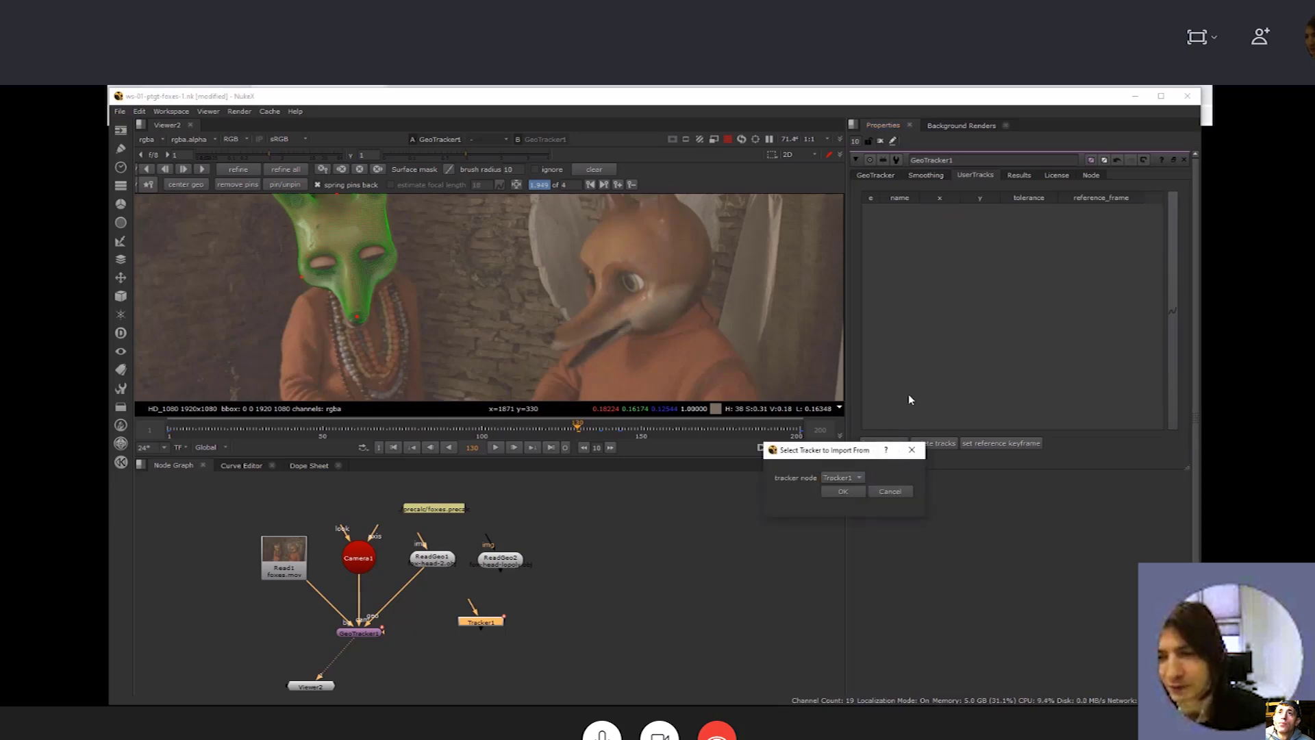
pyautogui.click(891, 492)
pyautogui.click(891, 444)
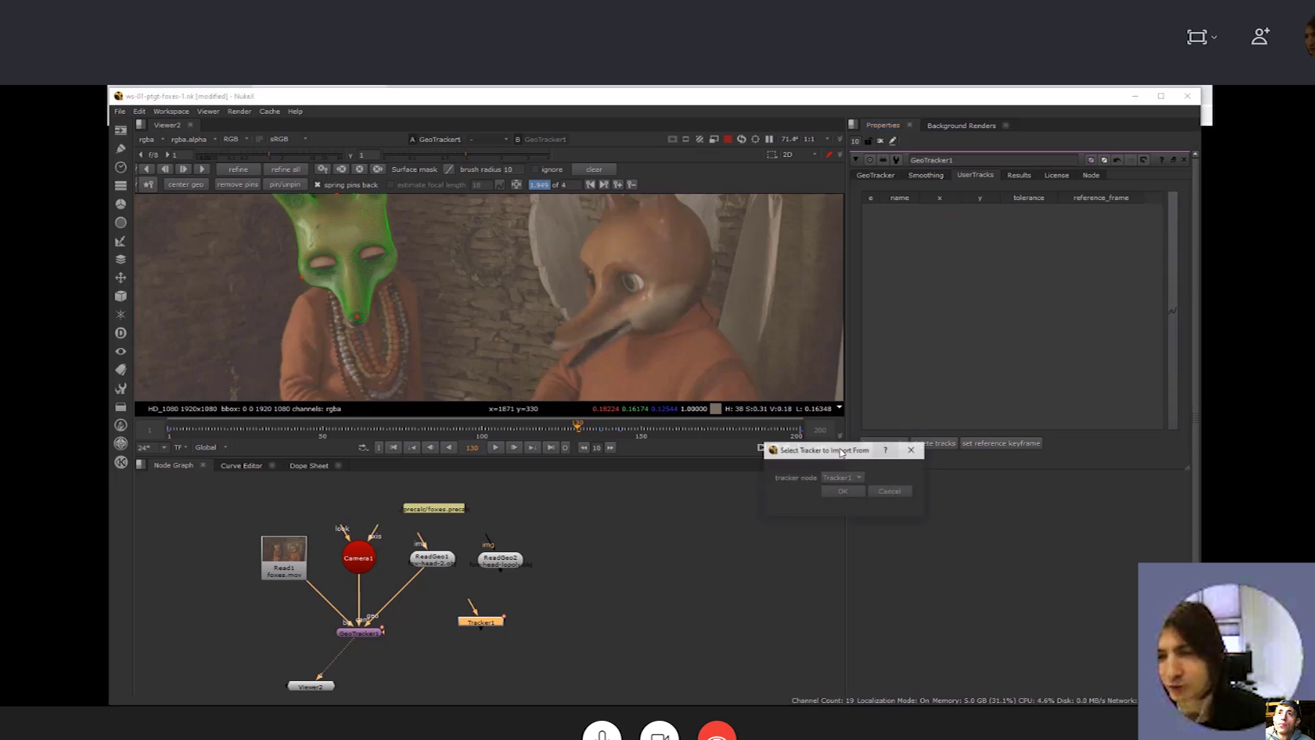
pyautogui.click(845, 490)
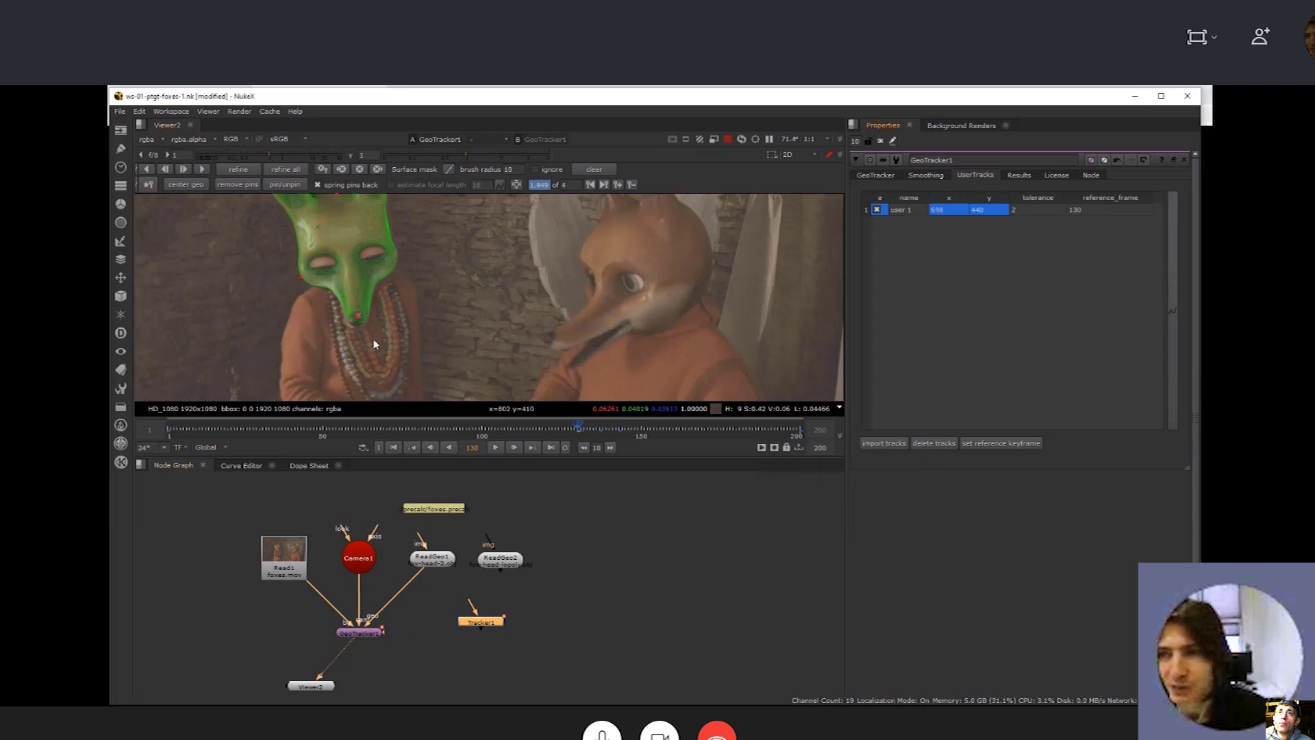
# Examine the imported user track on the fox's nose up close and delete the Tracker1 node
pyautogui.scroll(8, 355, 315)
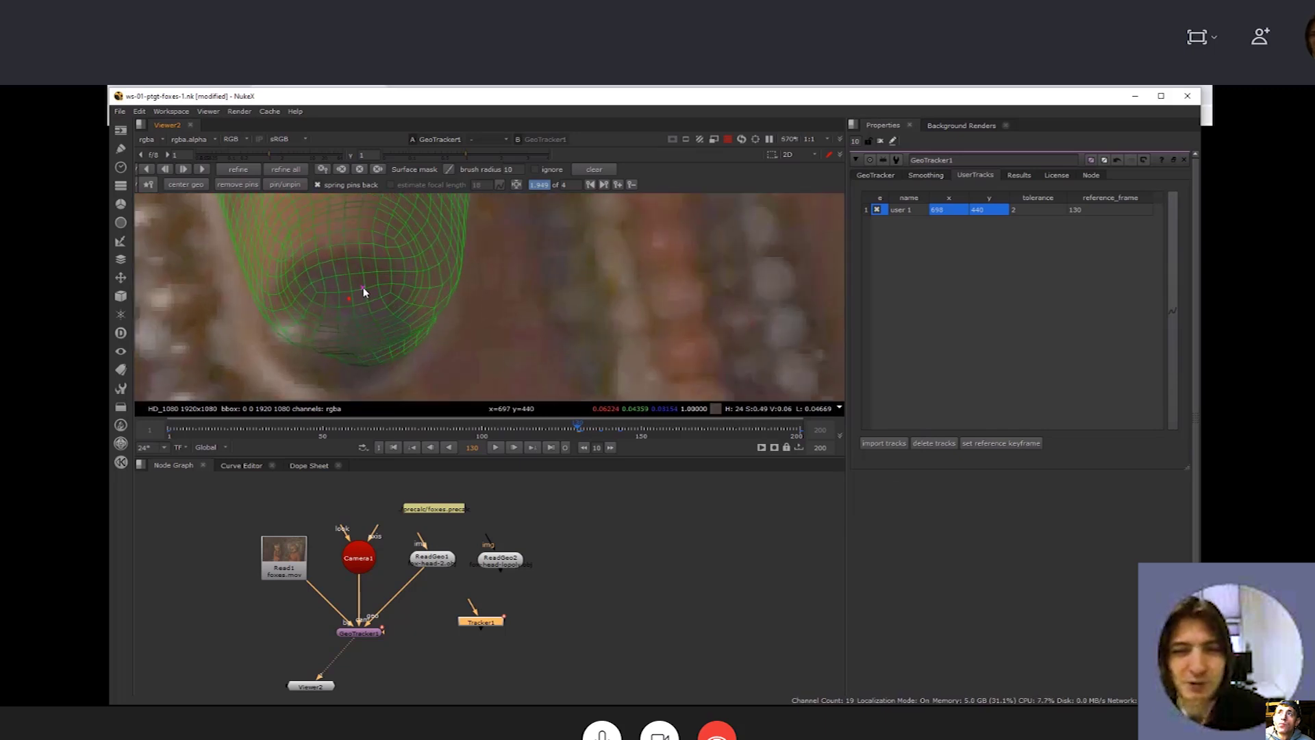
pyautogui.scroll(-5, 363, 291)
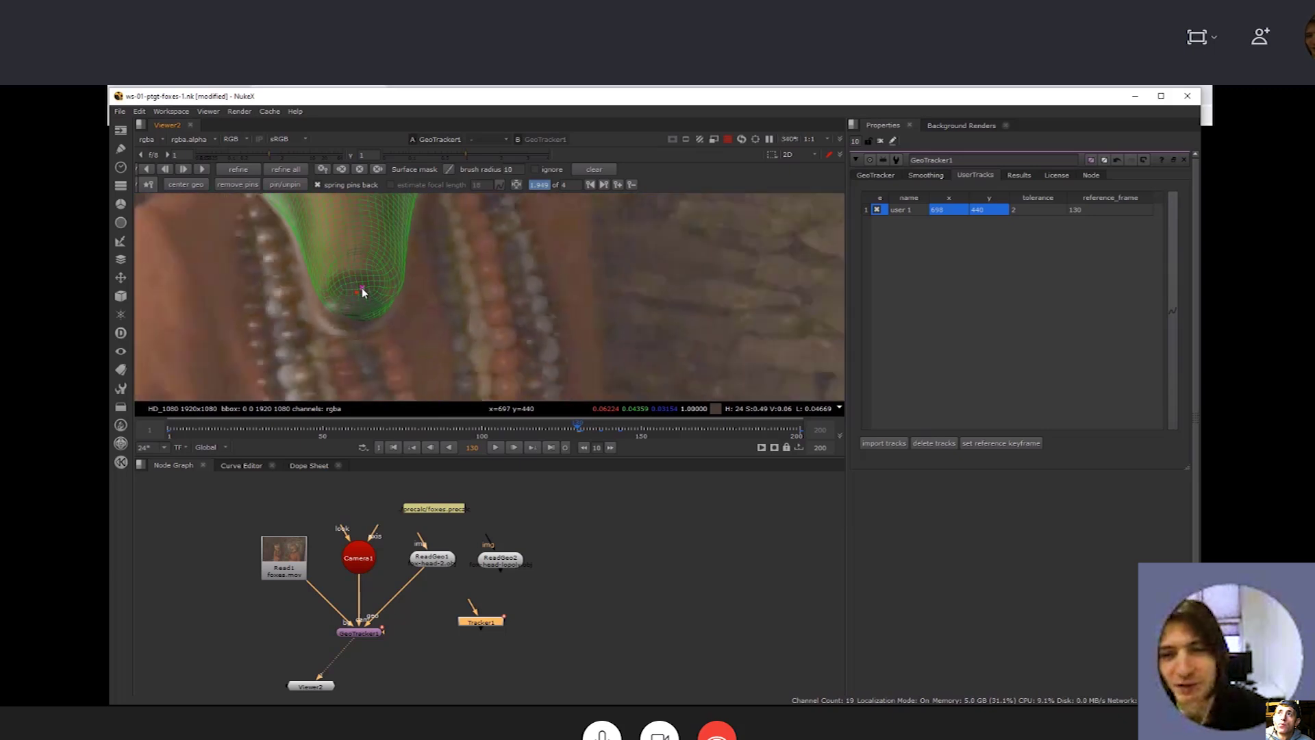
pyautogui.scroll(7, 363, 291)
pyautogui.scroll(-3, 368, 288)
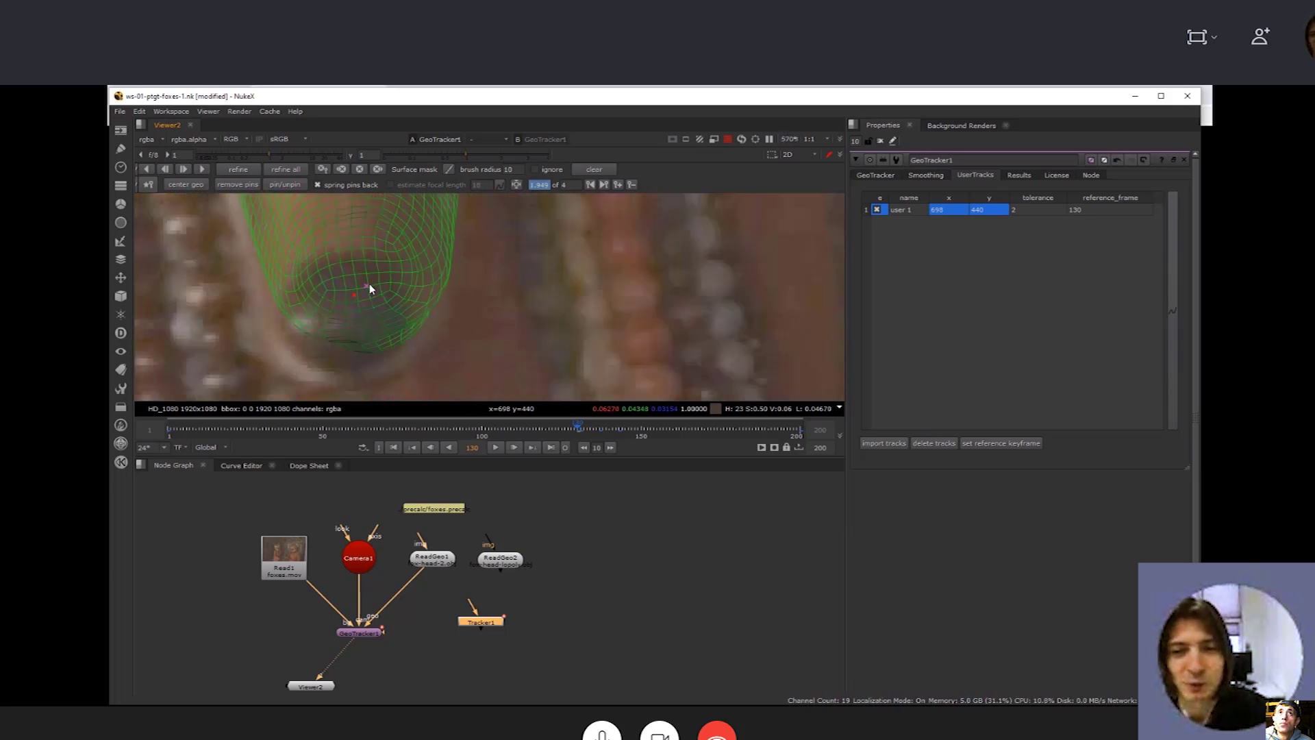
pyautogui.scroll(-6, 369, 288)
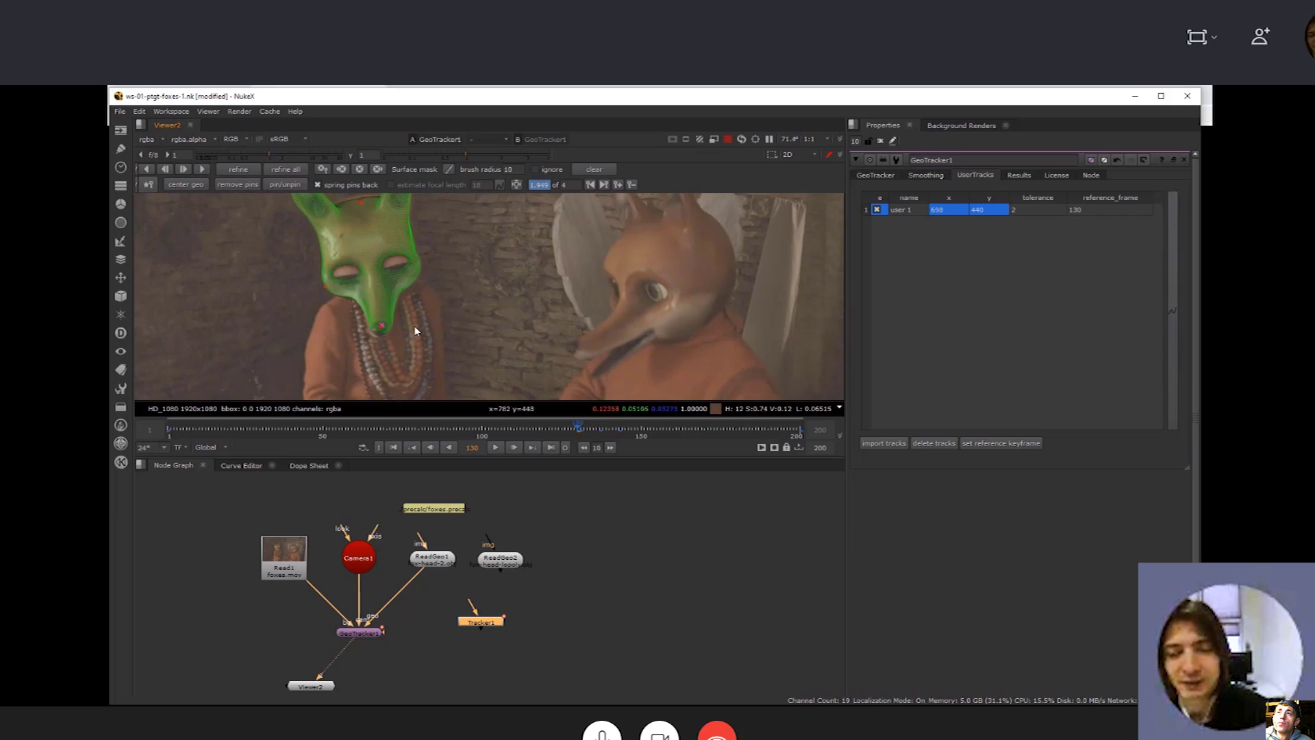
pyautogui.scroll(-1, 387, 326)
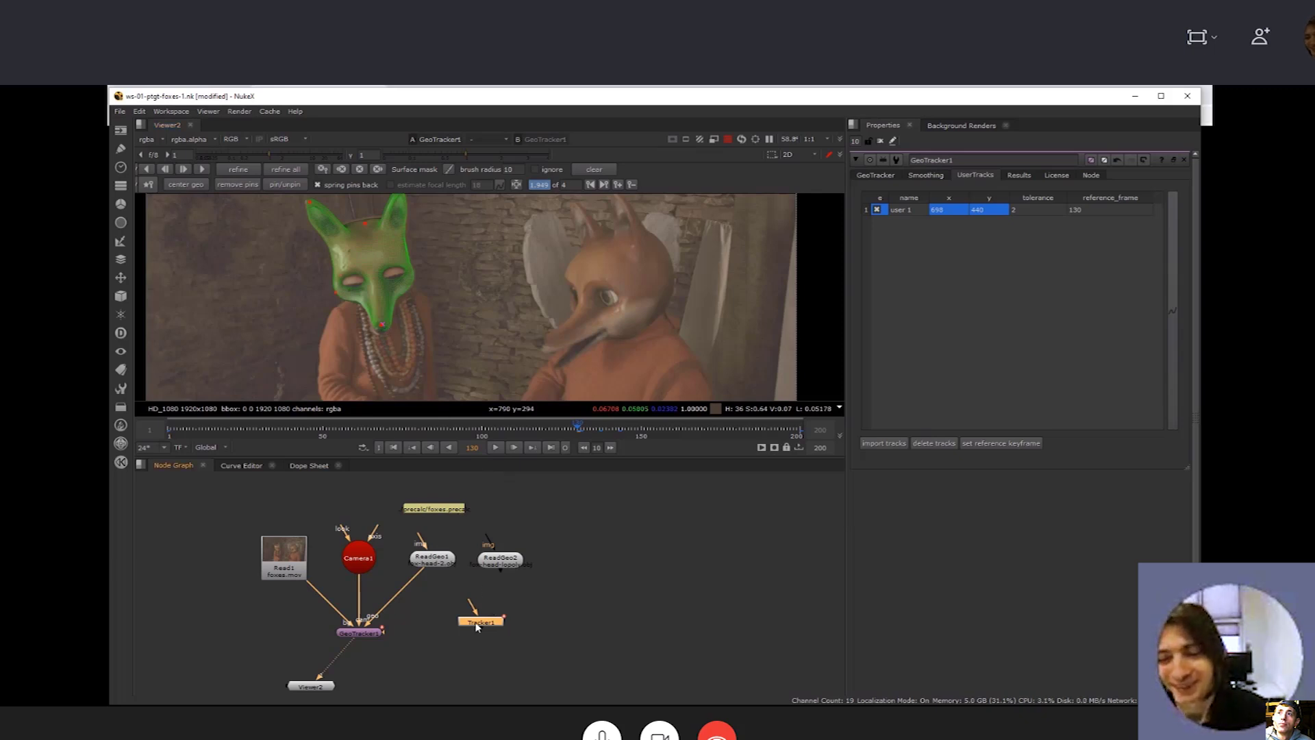
pyautogui.press('Delete')
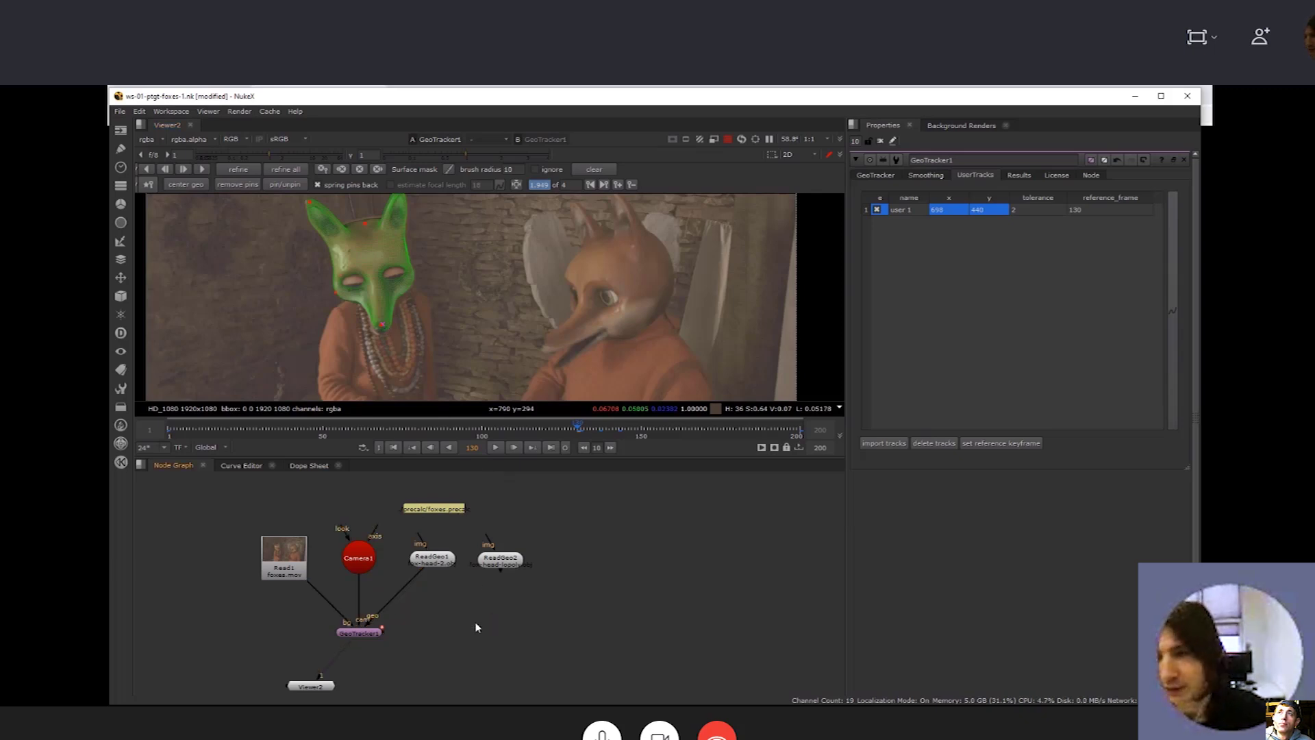
# Review GeoTracker1's export types, keeping Tracked Camera, and go over its main tracking settings
pyautogui.click(1018, 174)
pyautogui.click(926, 445)
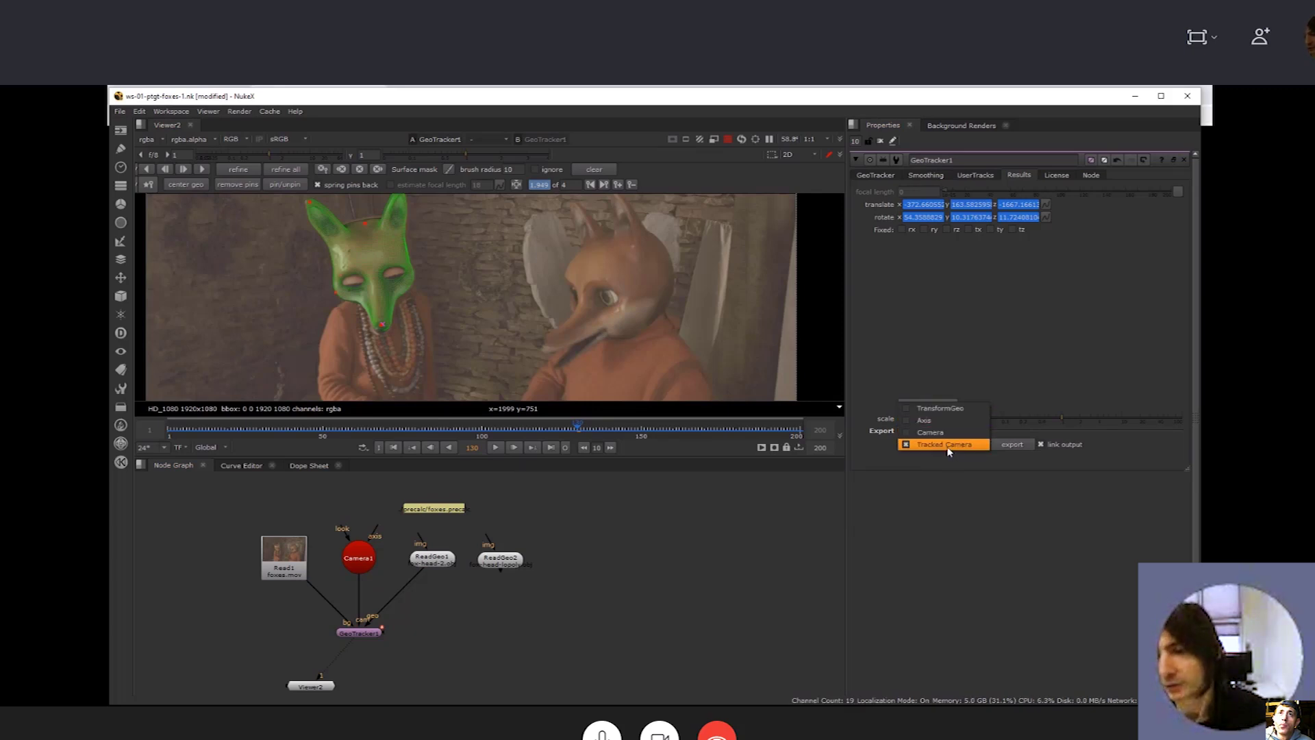
pyautogui.click(944, 443)
pyautogui.click(880, 176)
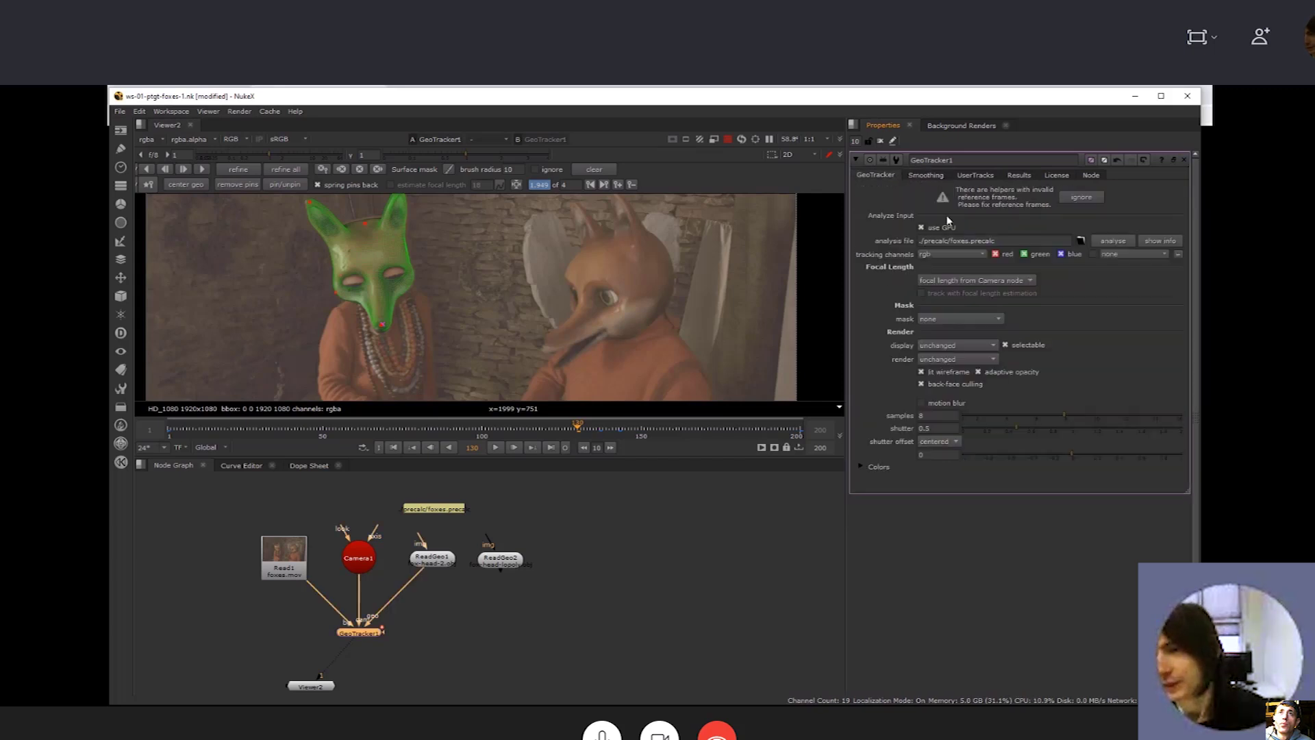
pyautogui.click(586, 623)
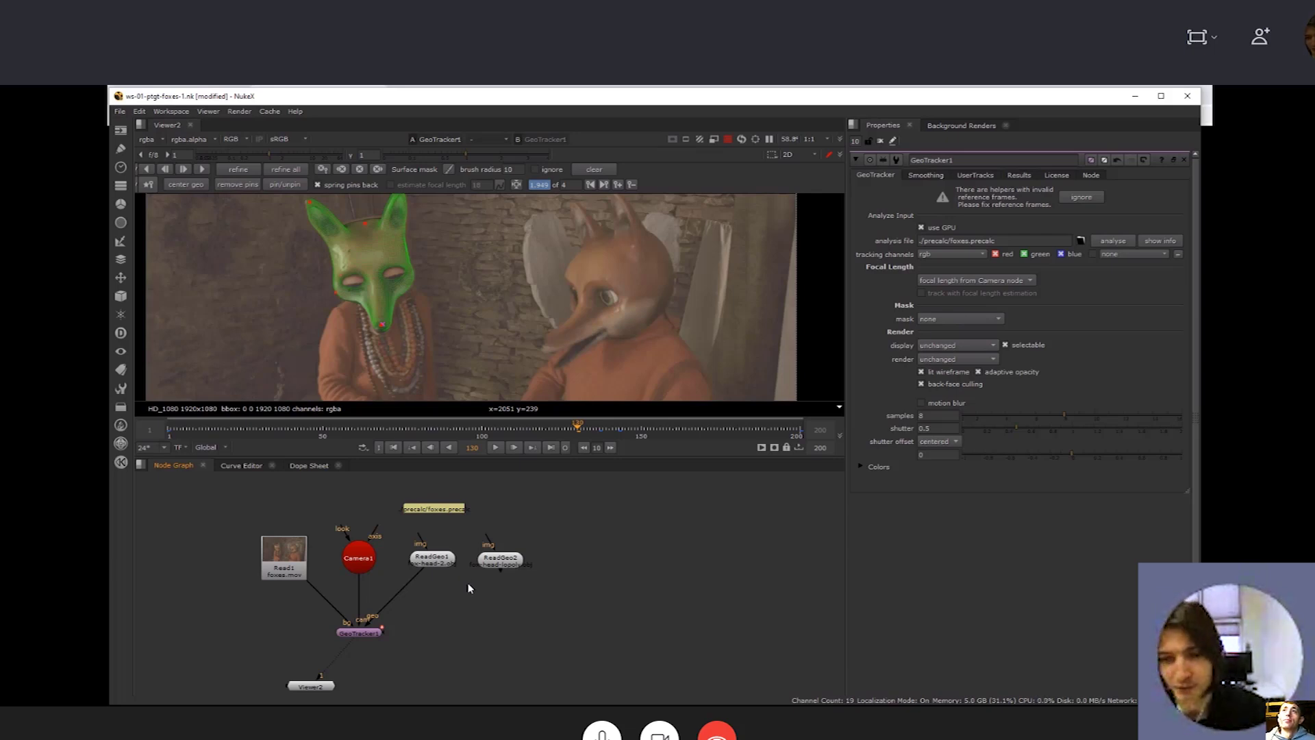
pyautogui.moveTo(373, 636); pyautogui.dragTo(374, 633)
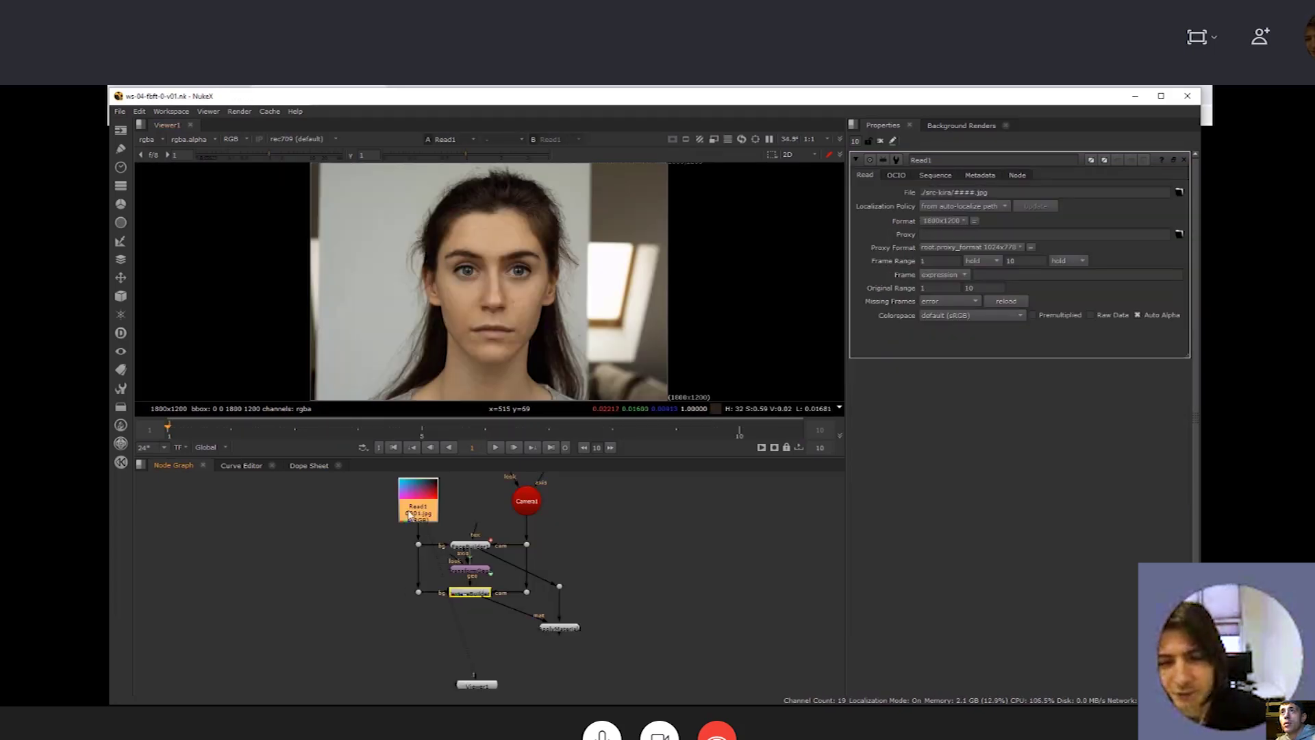
# Look over the Read1 photo and Camera nodes in the ws-04-fbft-0-v01 script and close Read1's properties
pyautogui.click(352, 532)
pyautogui.moveTo(359, 542); pyautogui.dragTo(335, 573, button='middle')
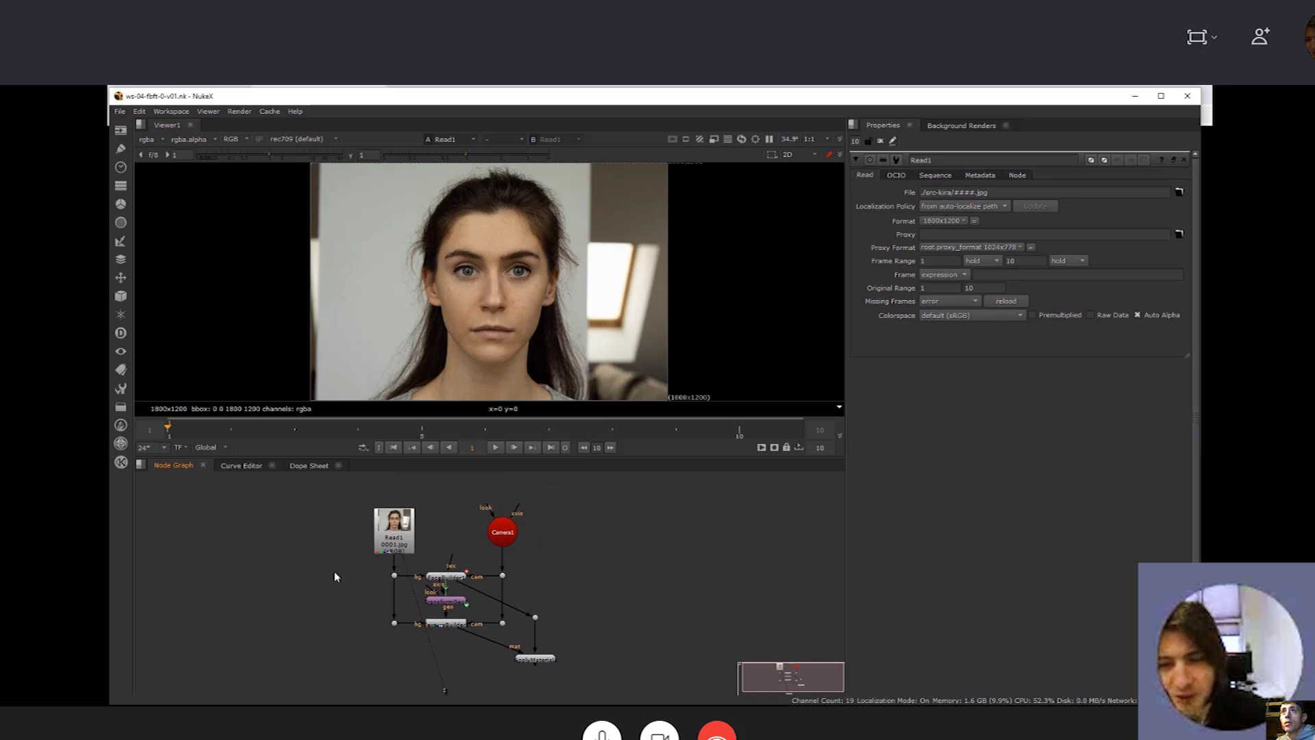
pyautogui.moveTo(626, 560); pyautogui.dragTo(547, 551, button='middle')
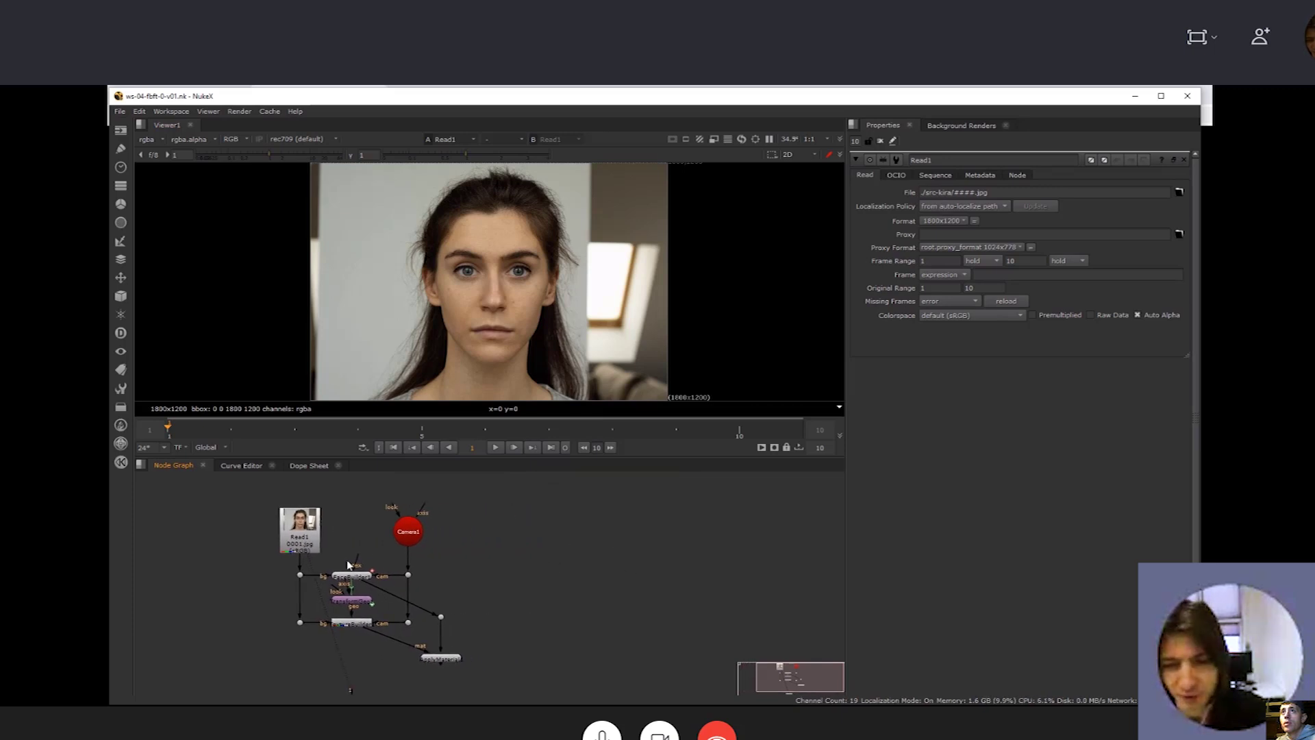
pyautogui.click(303, 526)
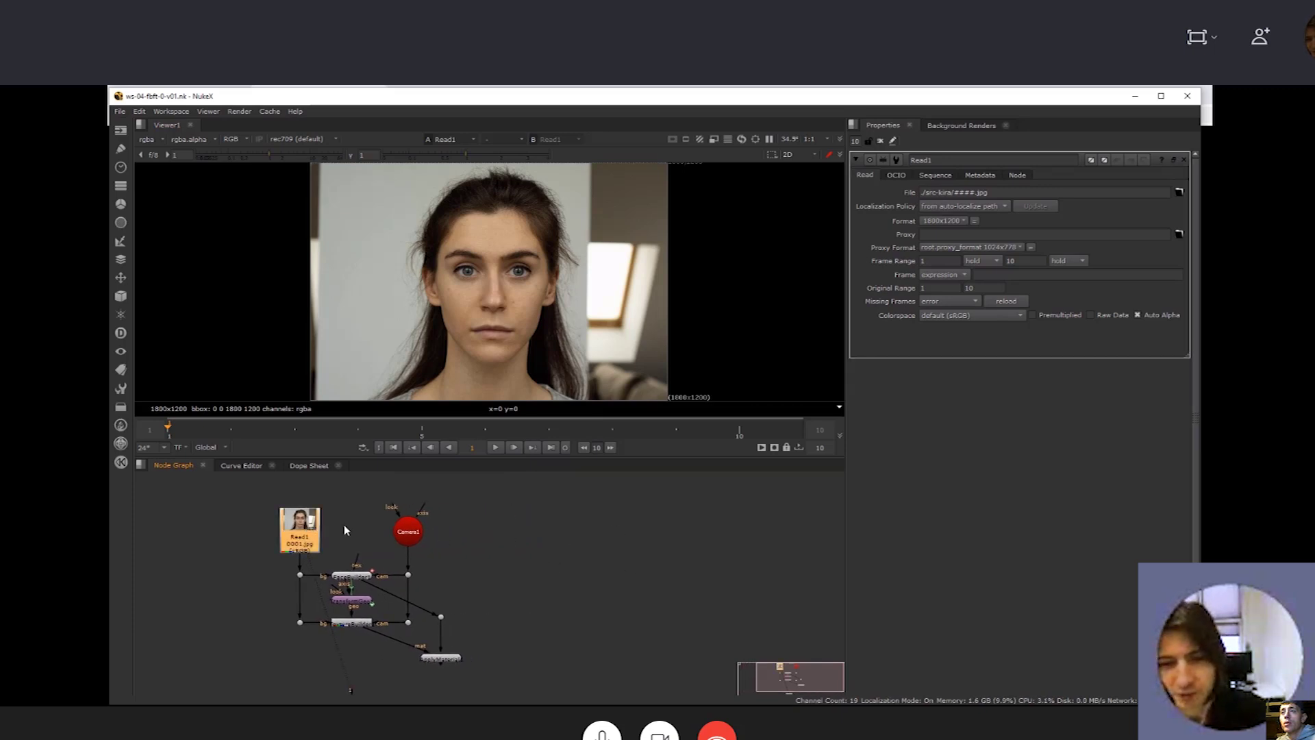
pyautogui.click(553, 529)
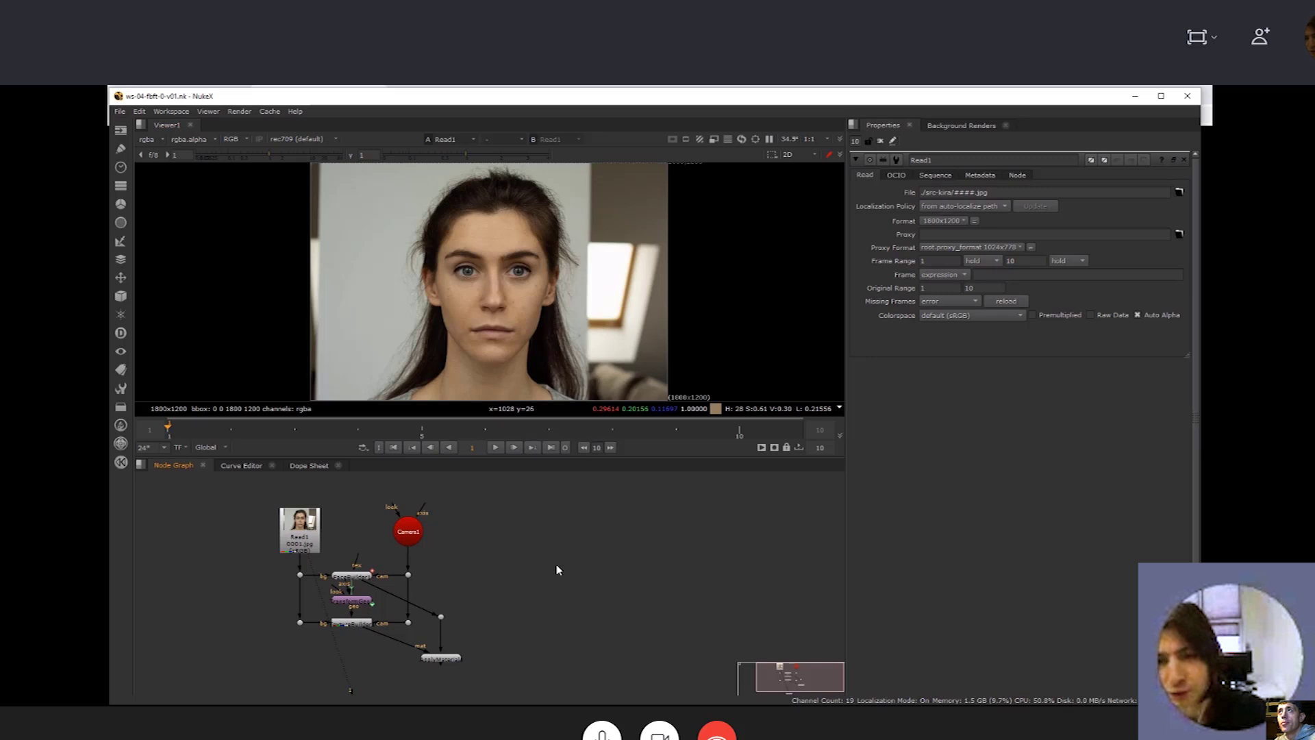
pyautogui.click(415, 533)
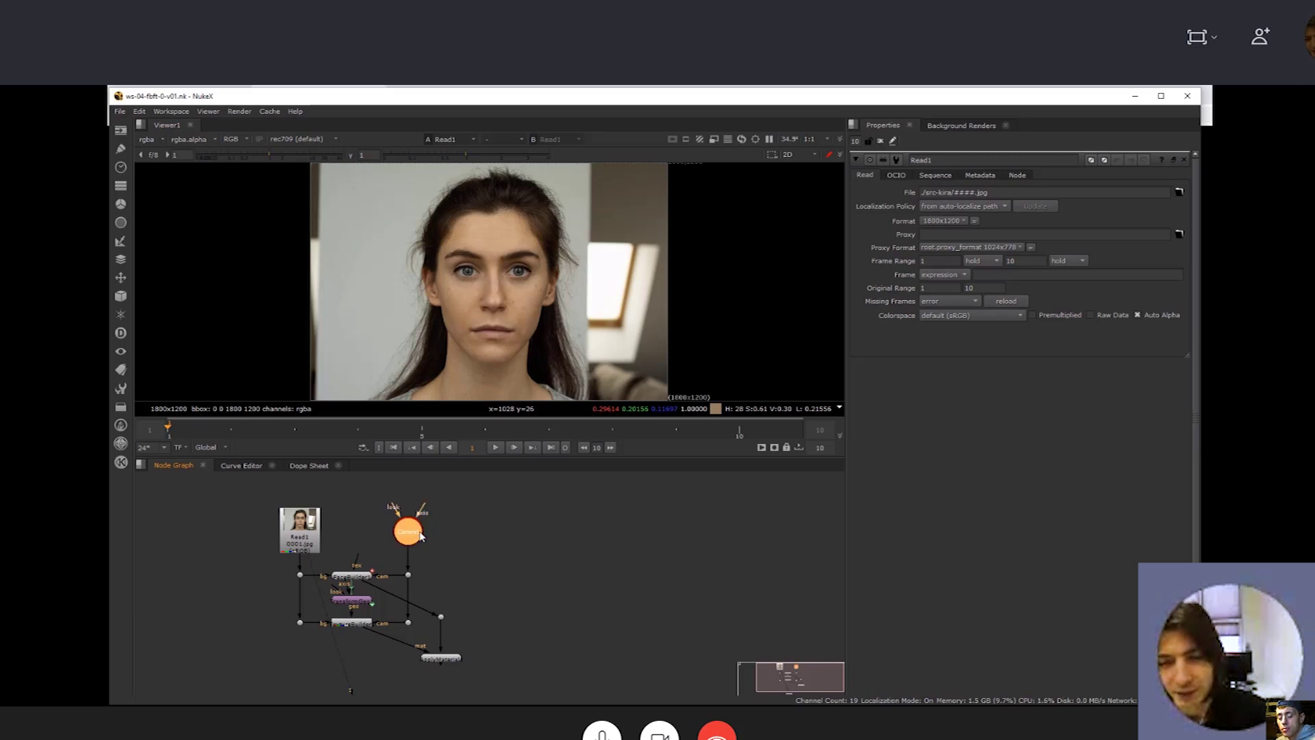
pyautogui.click(514, 532)
pyautogui.click(1096, 216)
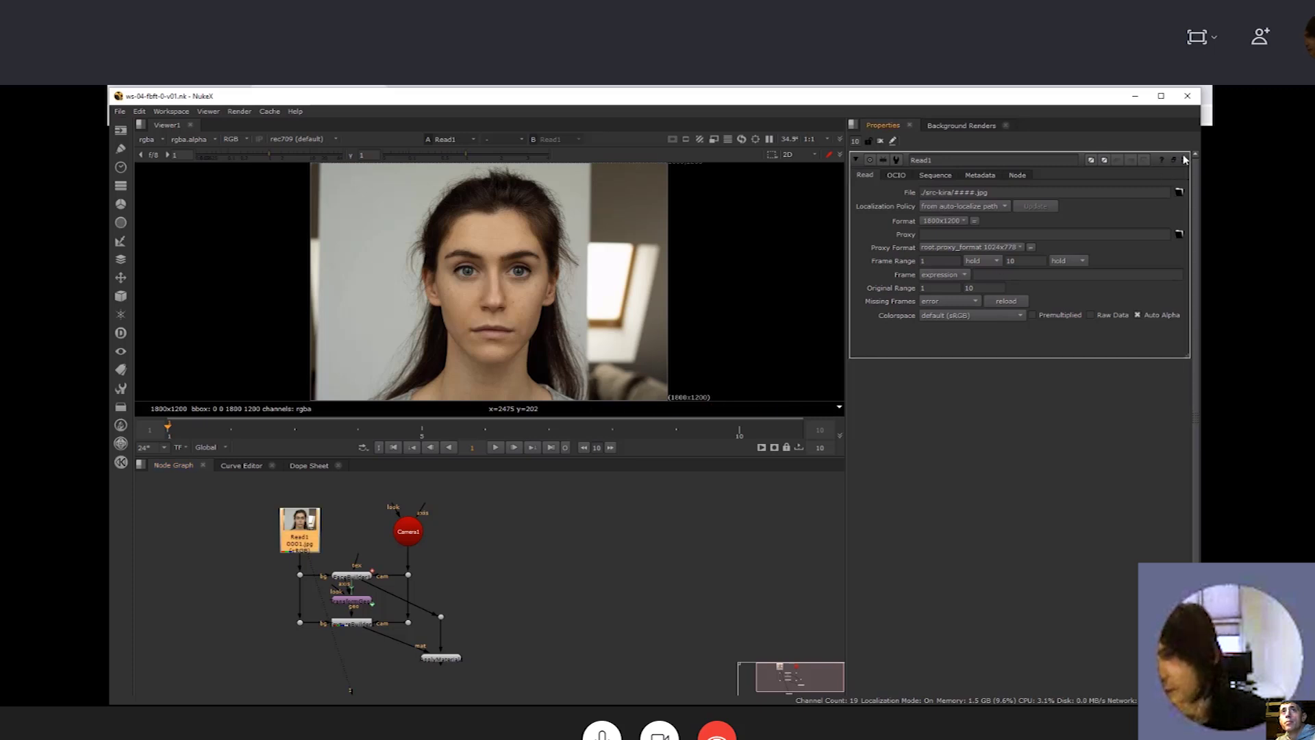
pyautogui.click(1185, 161)
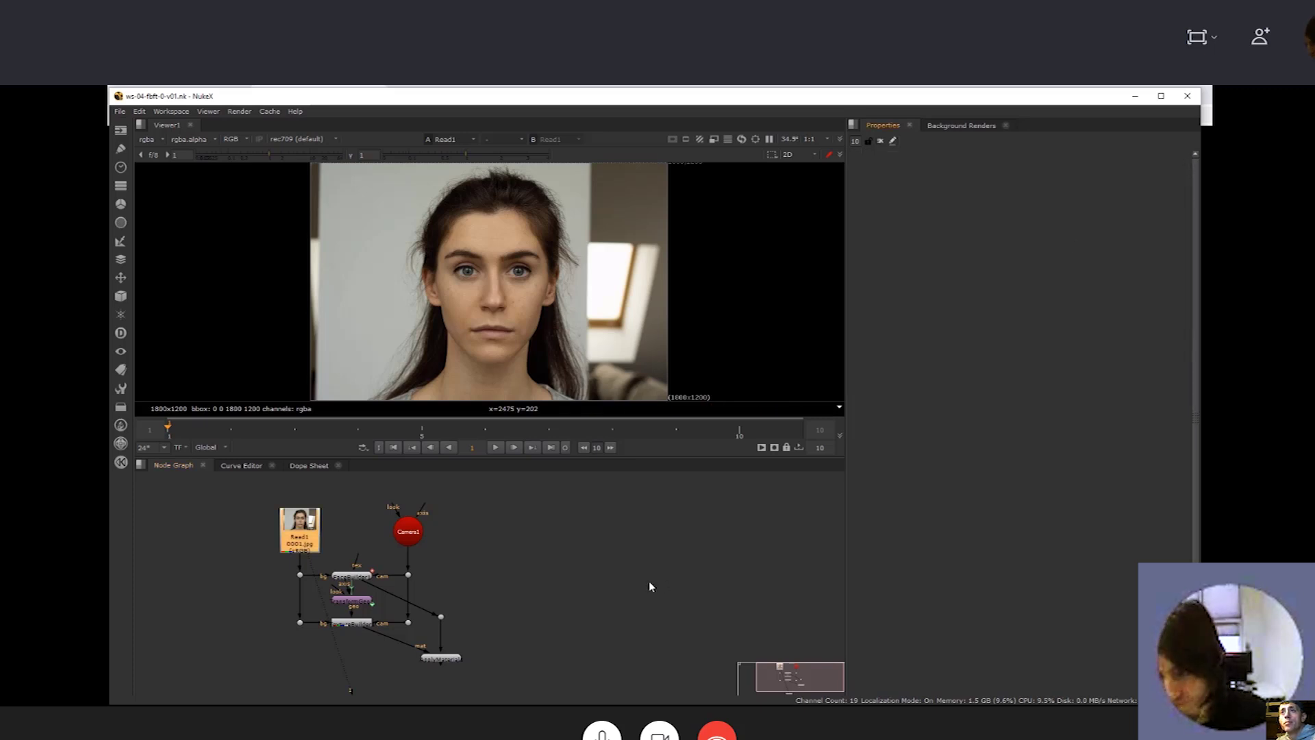
# Add a Read node loading the ####.jpg 1-10 photo sequence from D:/workshop/04-fb-ft-1/src-kira and show it in the viewer
pyautogui.click(540, 529)
pyautogui.press('Tab')
pyautogui.write('read')
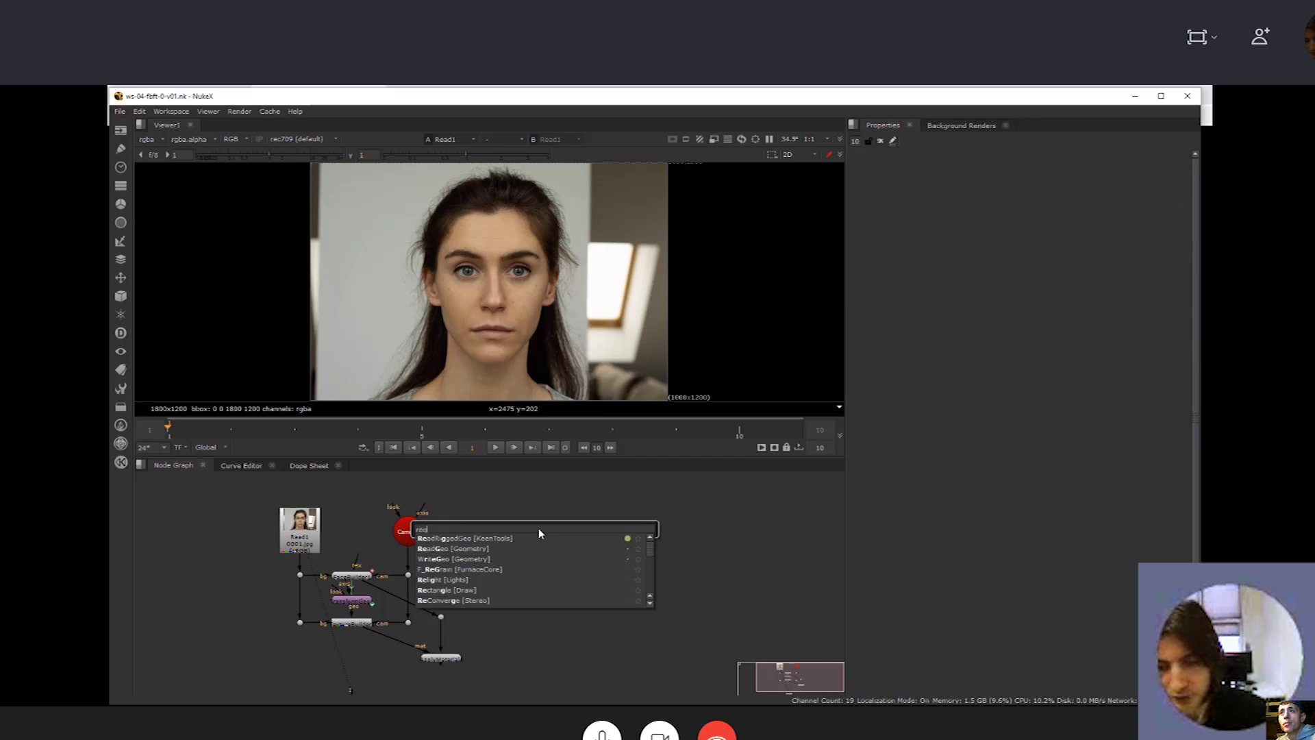
pyautogui.press('Return')
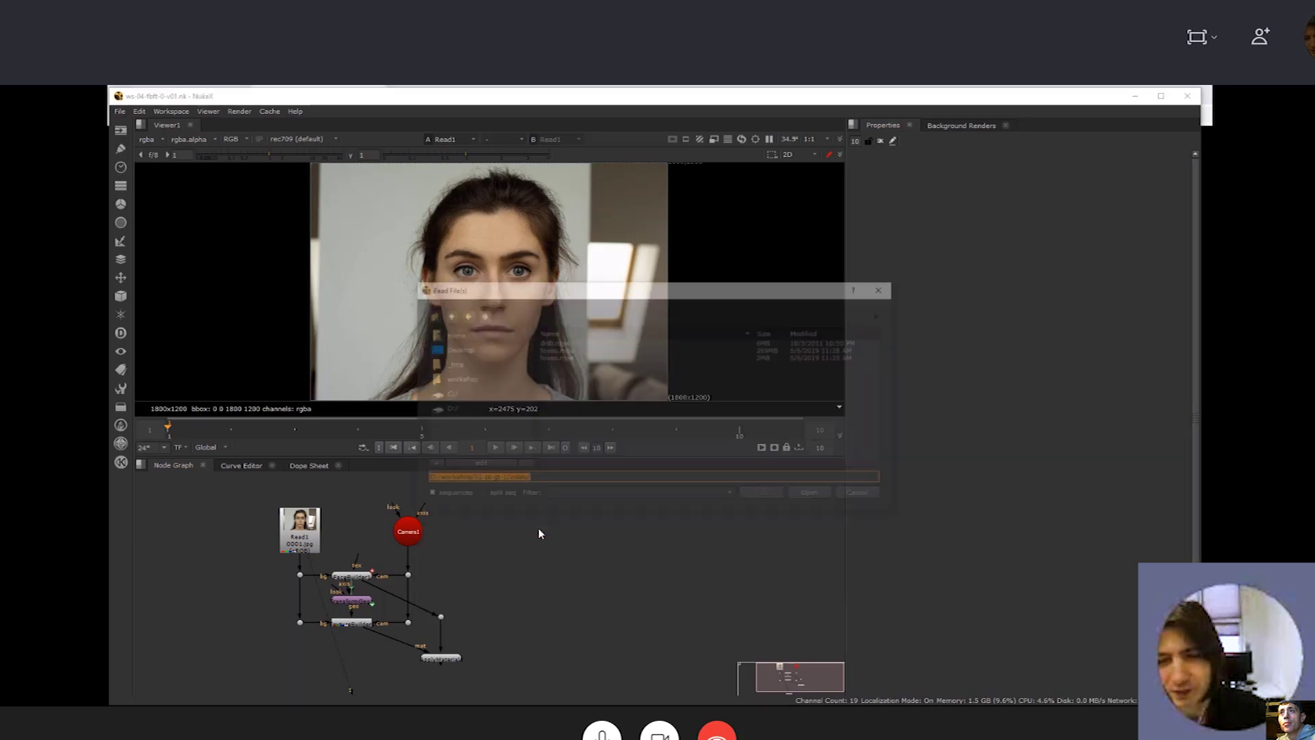
pyautogui.click(449, 379)
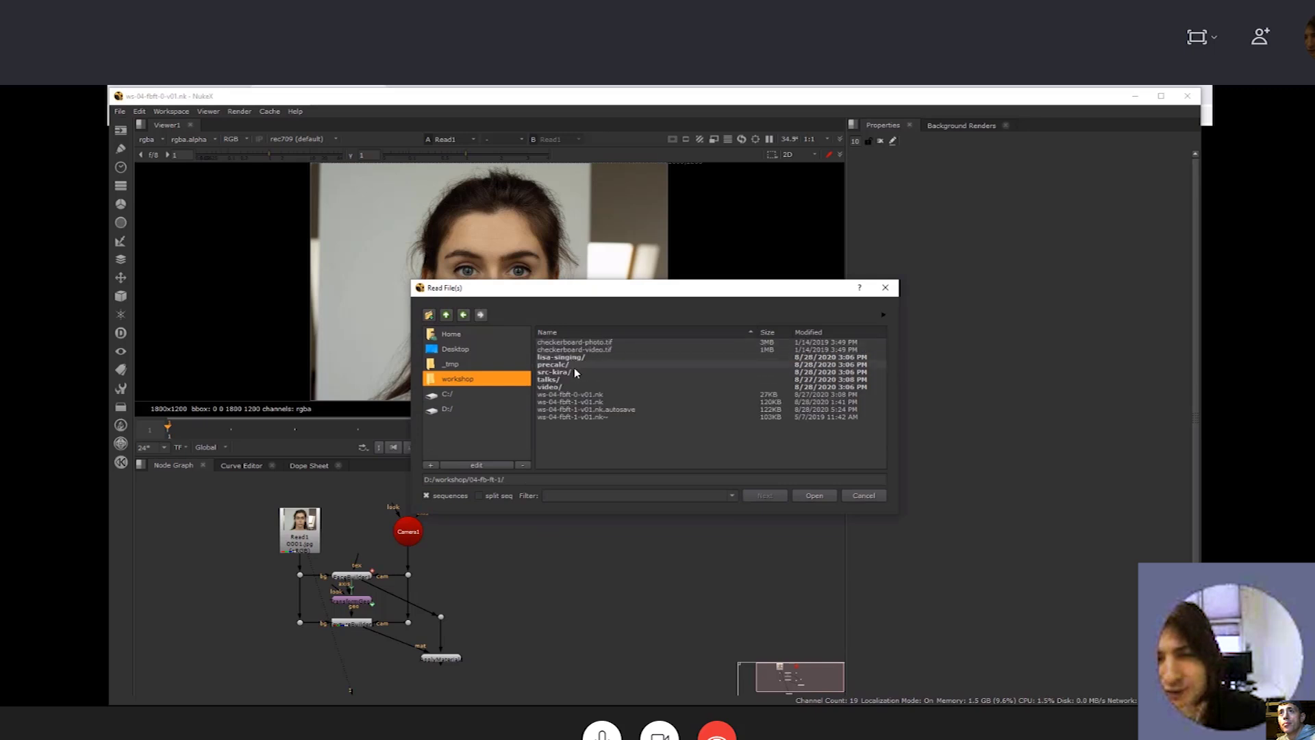
pyautogui.doubleClick(556, 372)
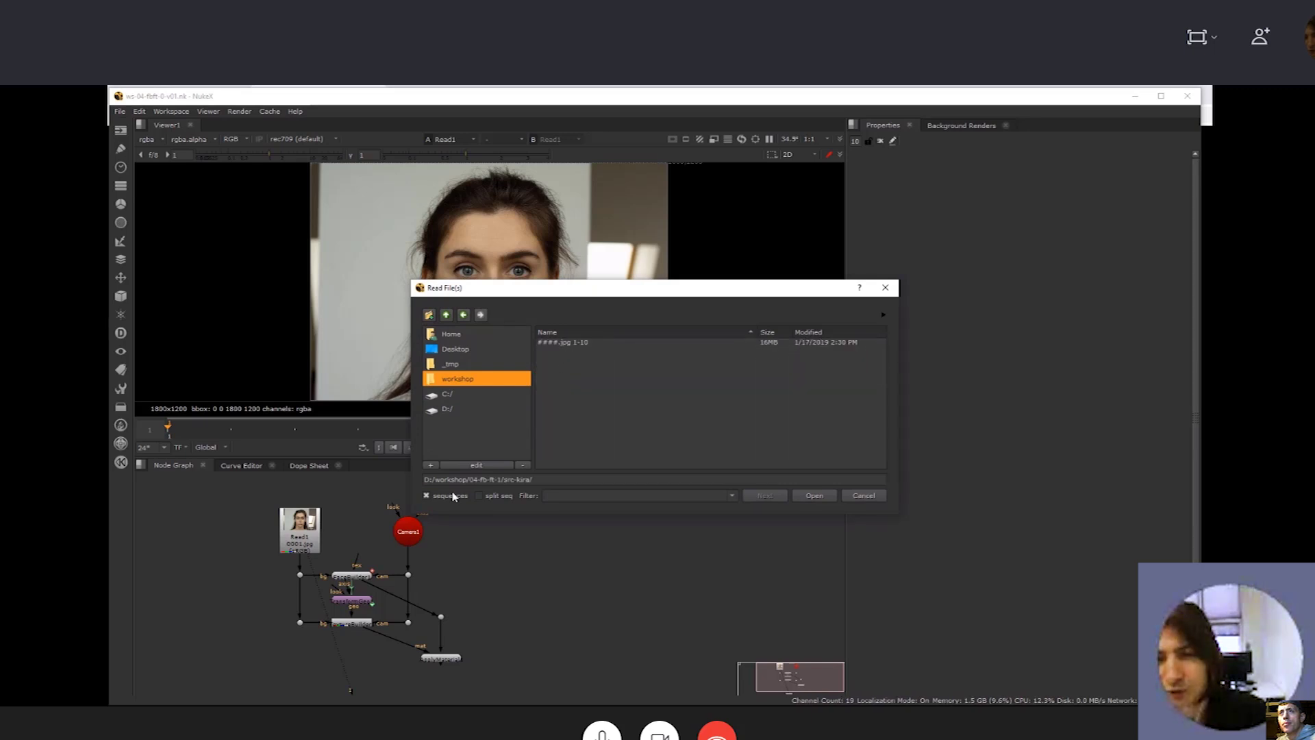
pyautogui.click(426, 495)
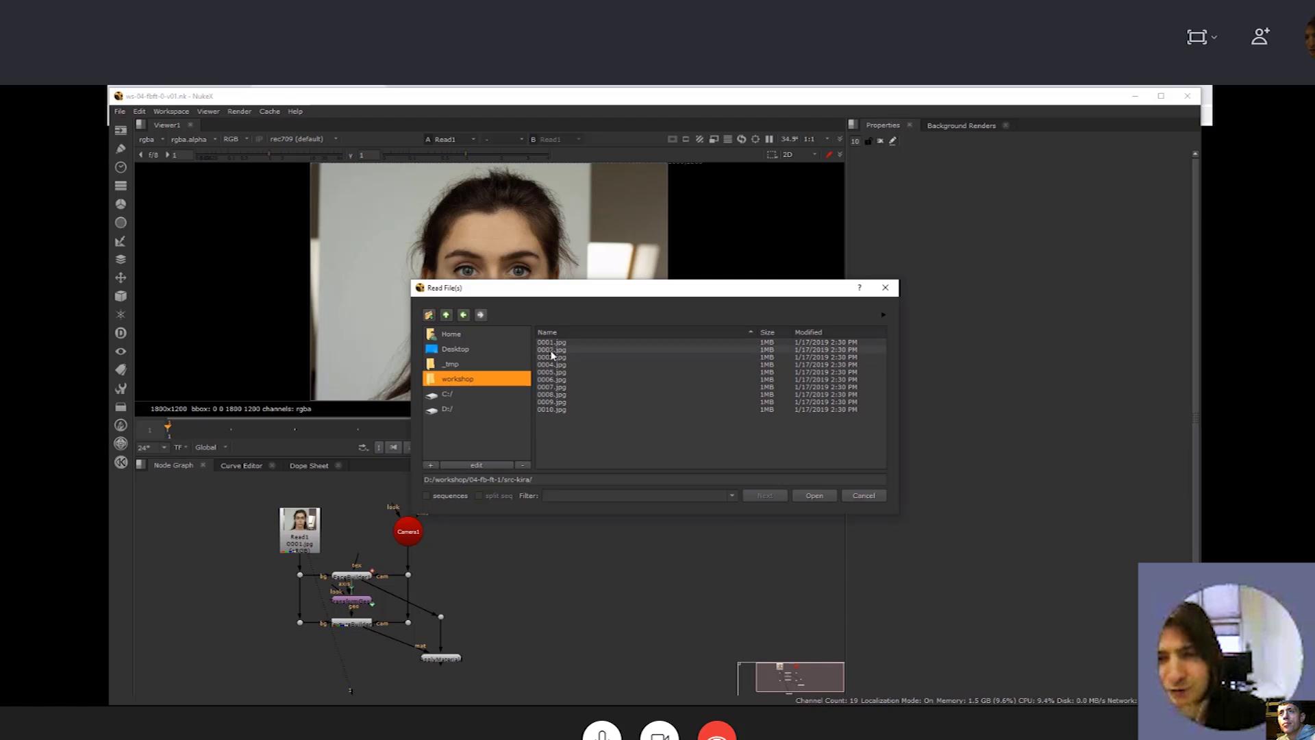
pyautogui.click(426, 495)
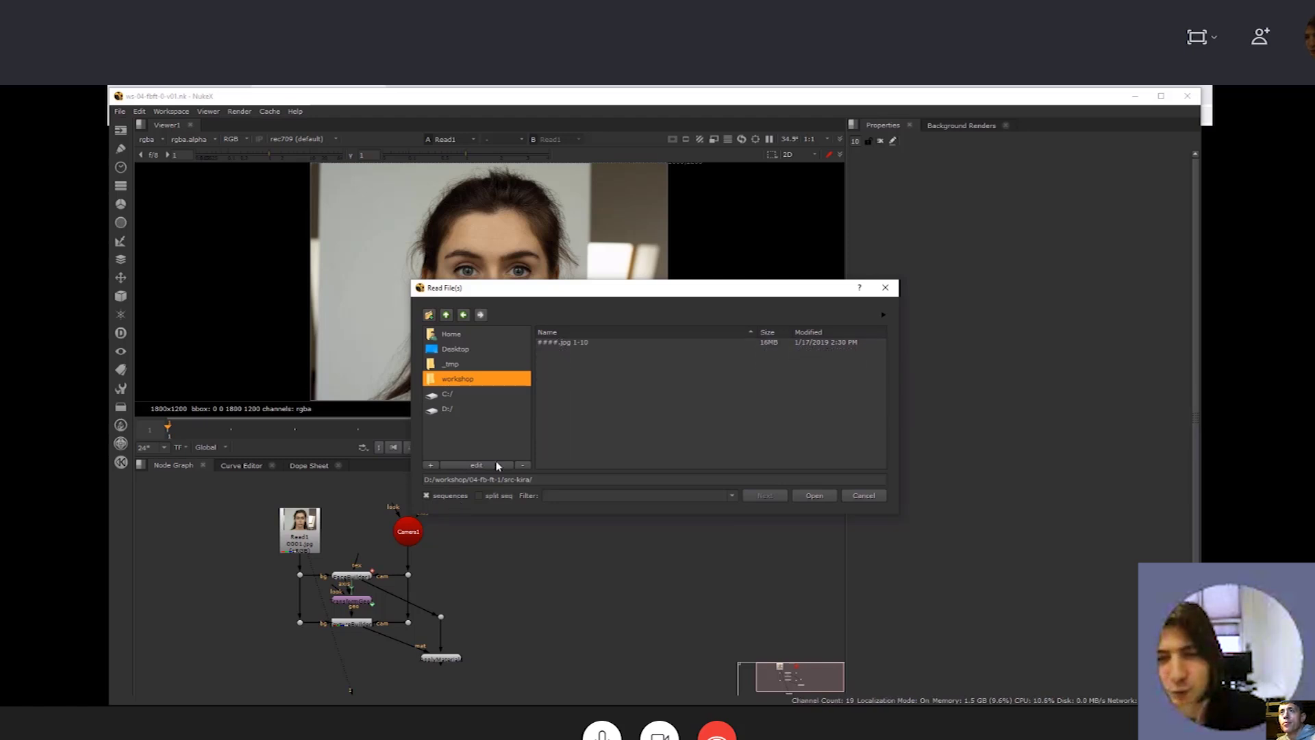
pyautogui.click(561, 342)
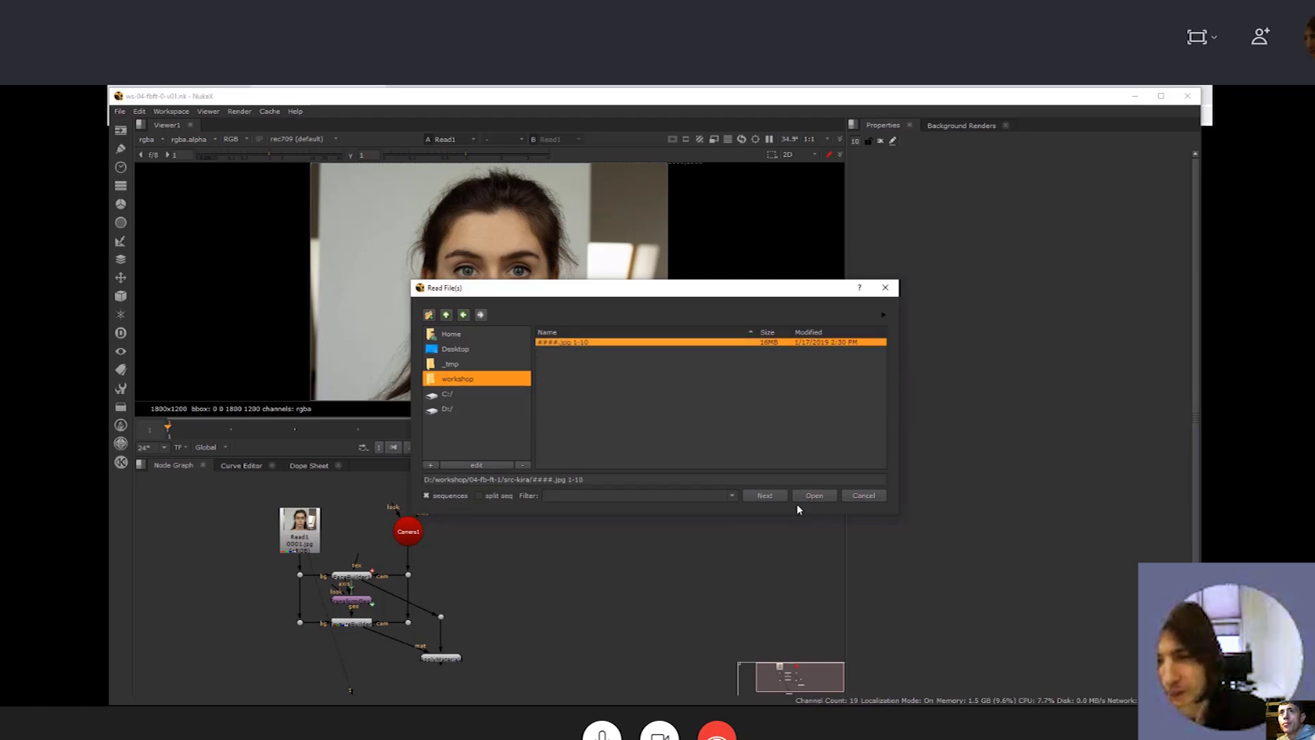
pyautogui.click(812, 496)
pyautogui.press('1')
pyautogui.click(482, 546)
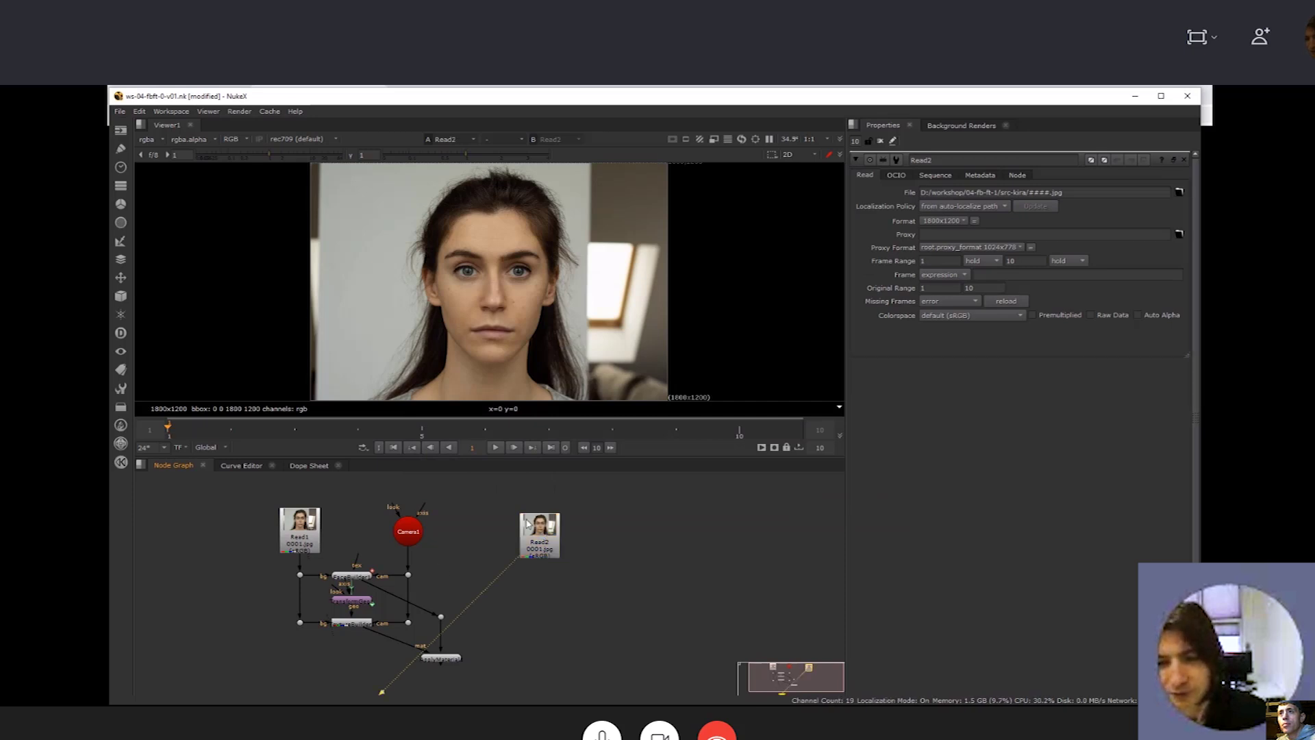
# Step through the Read2 photos up to frame 7, examining the frontal, profile and low-angle shots, and return to frame 1
pyautogui.click(232, 428)
pyautogui.press('Right')
pyautogui.press('Right')
pyautogui.press('Right')
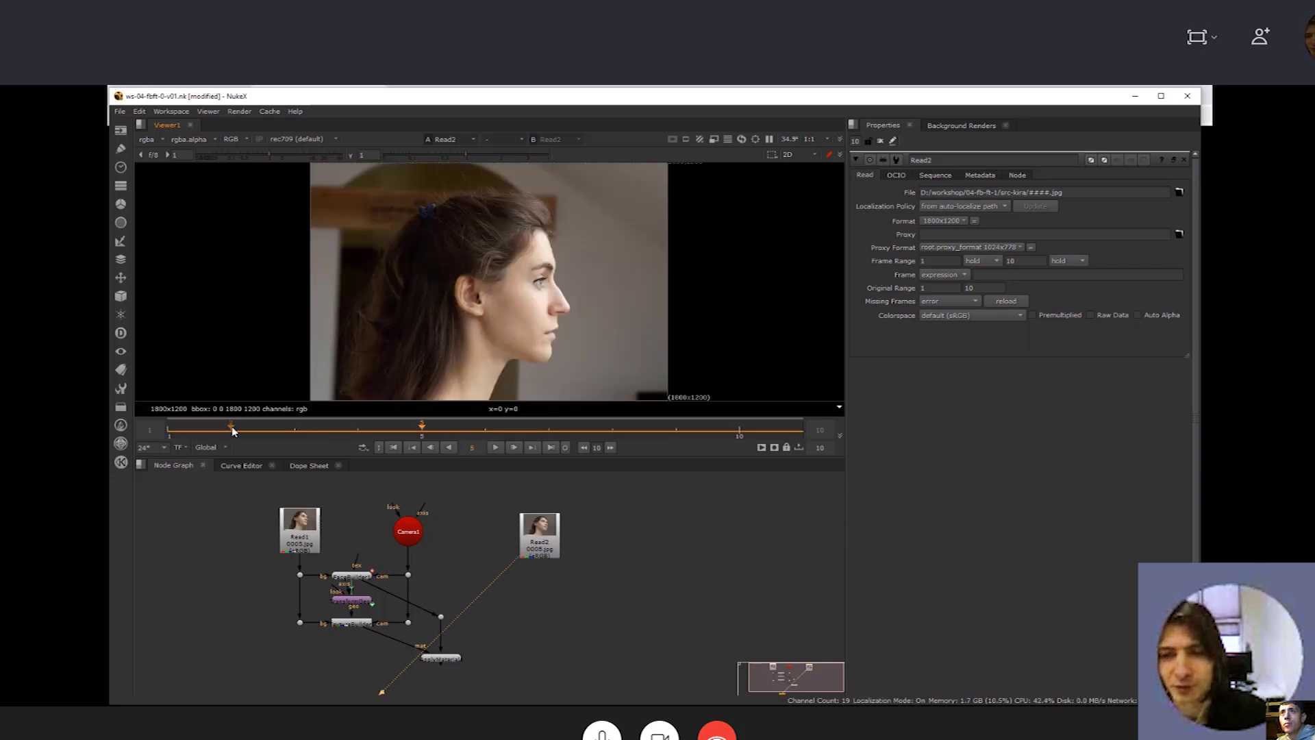
pyautogui.click(231, 428)
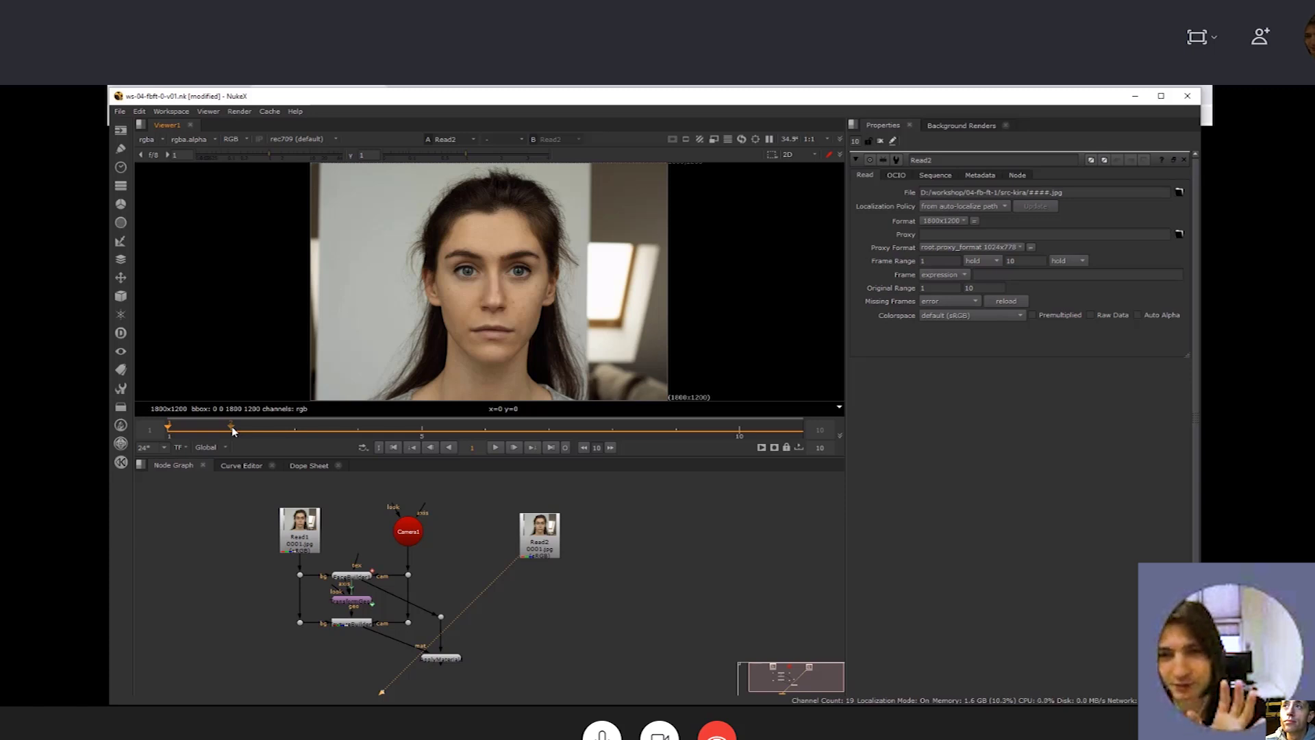
pyautogui.press('l')
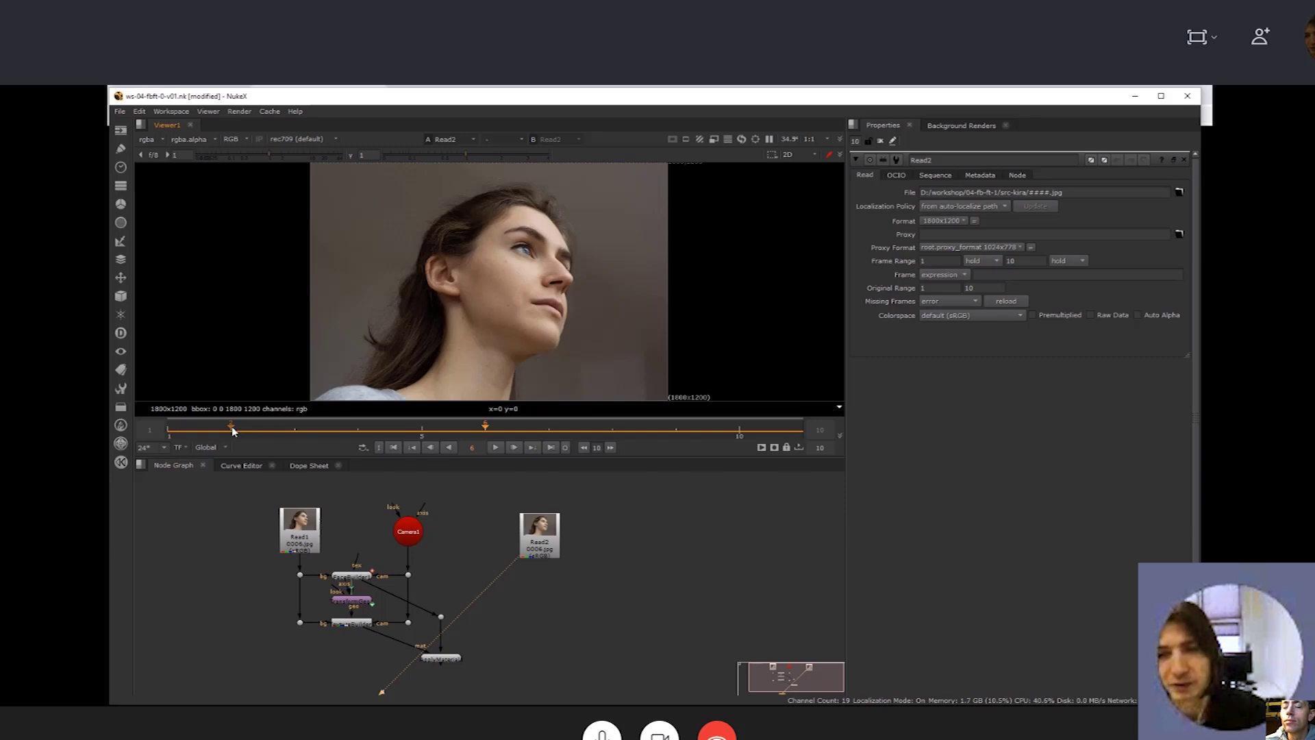
pyautogui.press('Right')
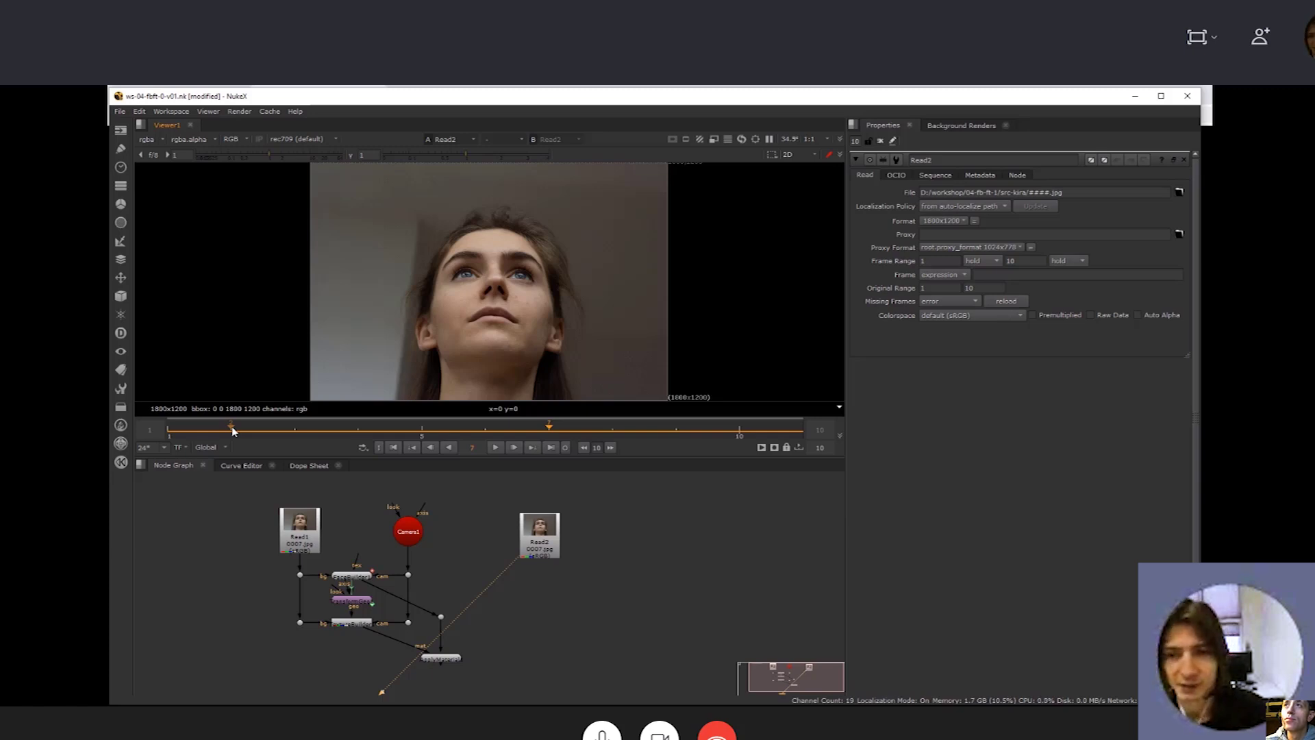
pyautogui.press('Left')
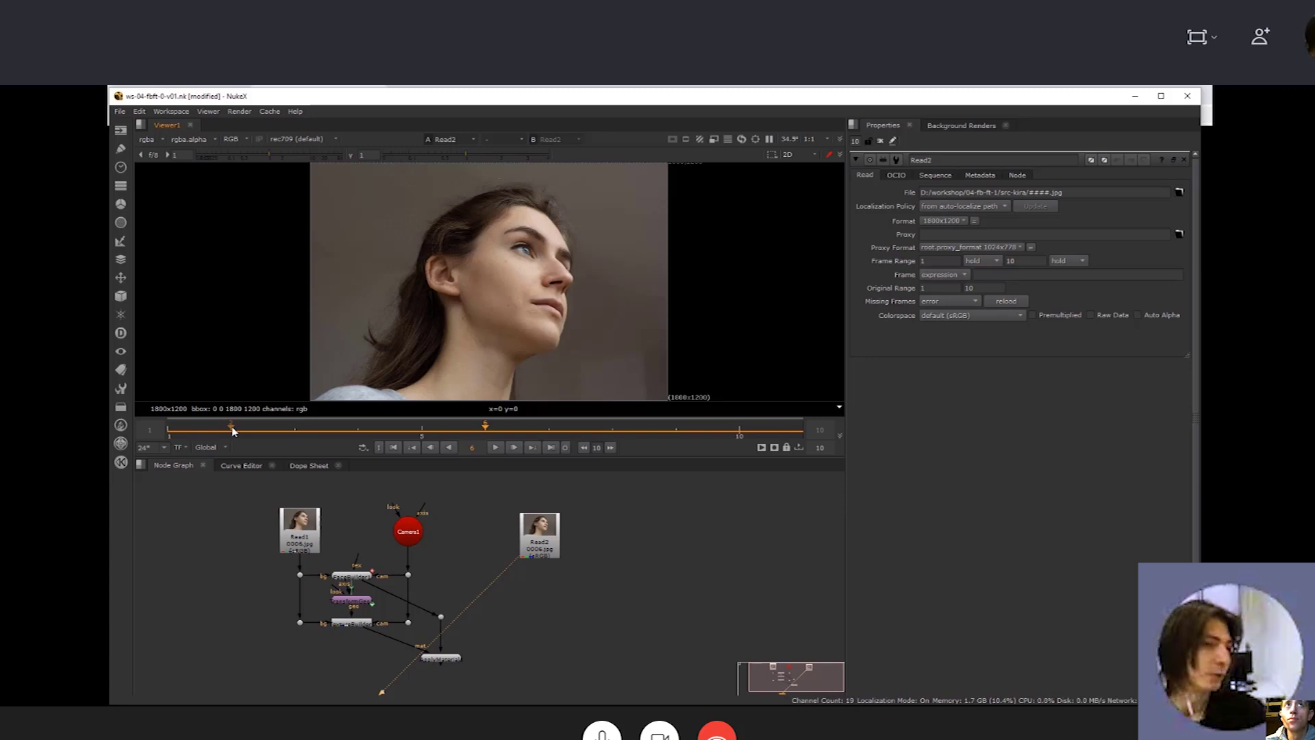
pyautogui.press('Left')
pyautogui.press('Left')
pyautogui.press('Right')
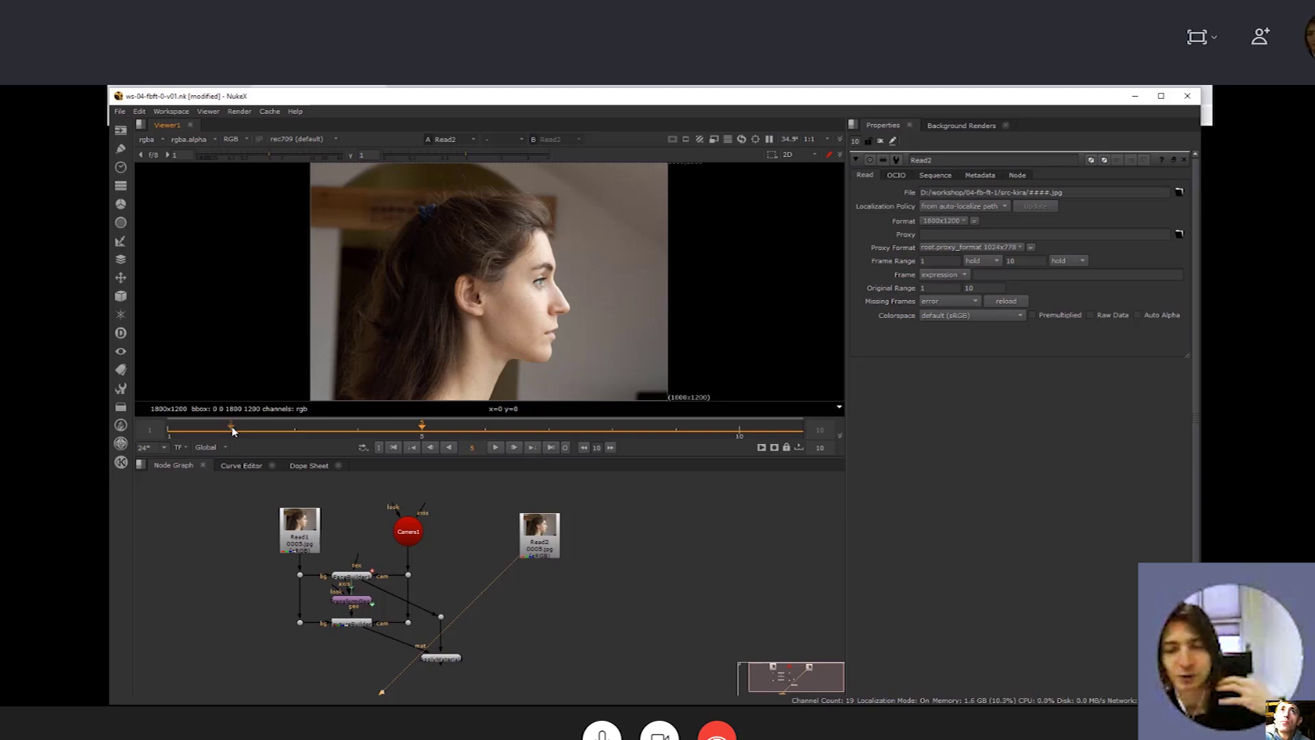
pyautogui.press('Left')
pyautogui.press('Left')
pyautogui.press('Left')
pyautogui.press('Left')
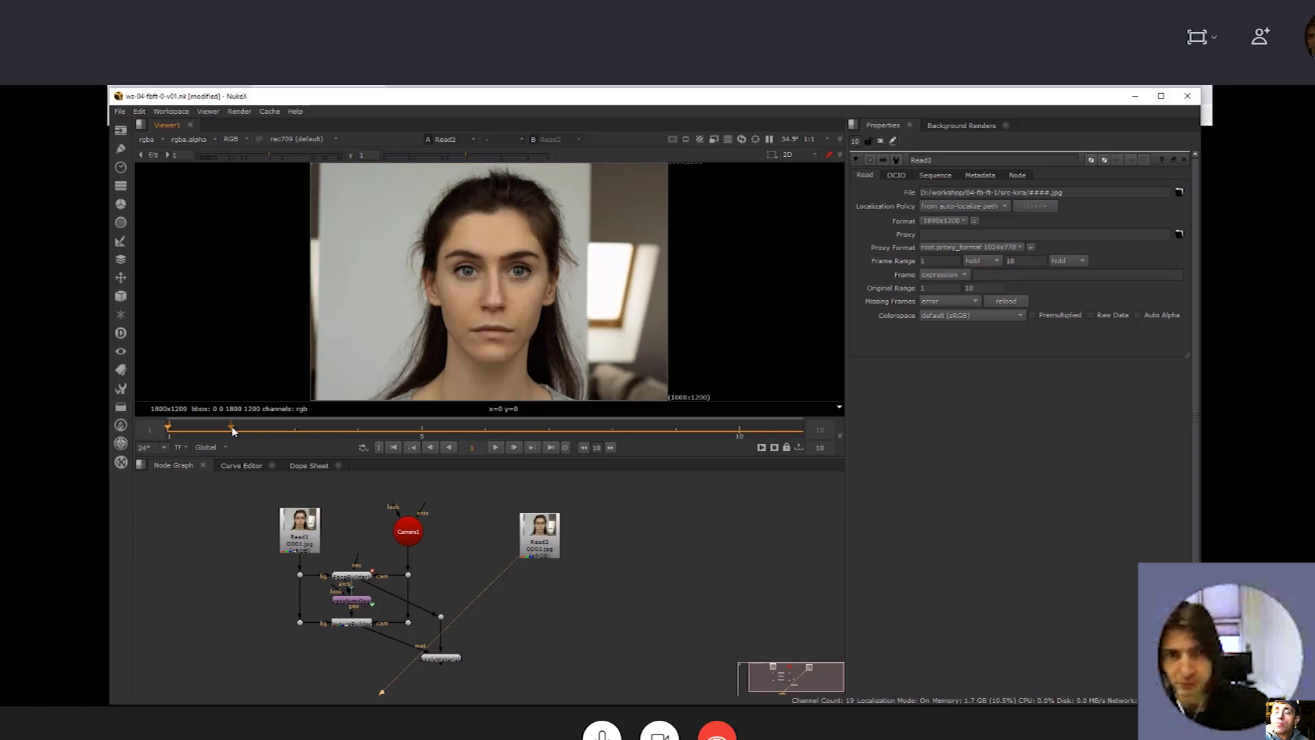
# Flip through the first few photos again and delete the Read2 node
pyautogui.press('Right')
pyautogui.press('Right')
pyautogui.press('Right')
pyautogui.press('Left')
pyautogui.press('Left')
pyautogui.press('Left')
pyautogui.click(540, 533)
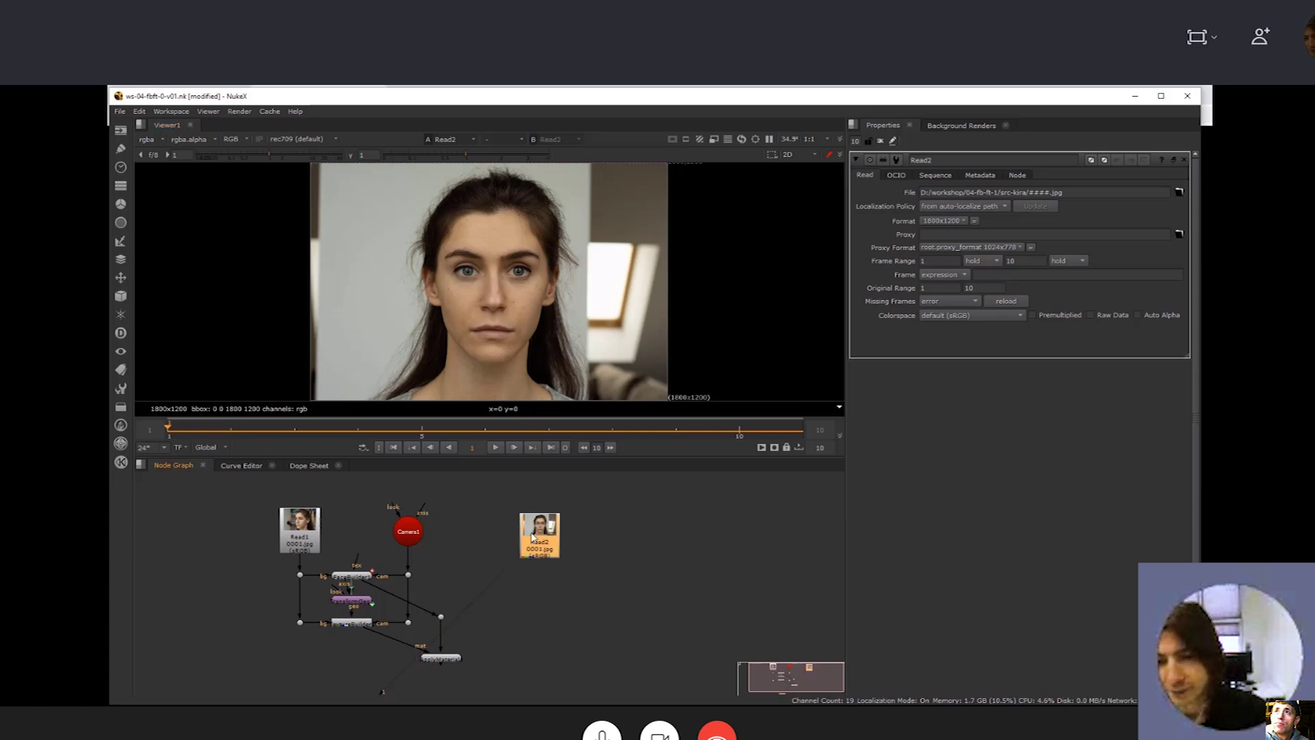
pyautogui.press('Delete')
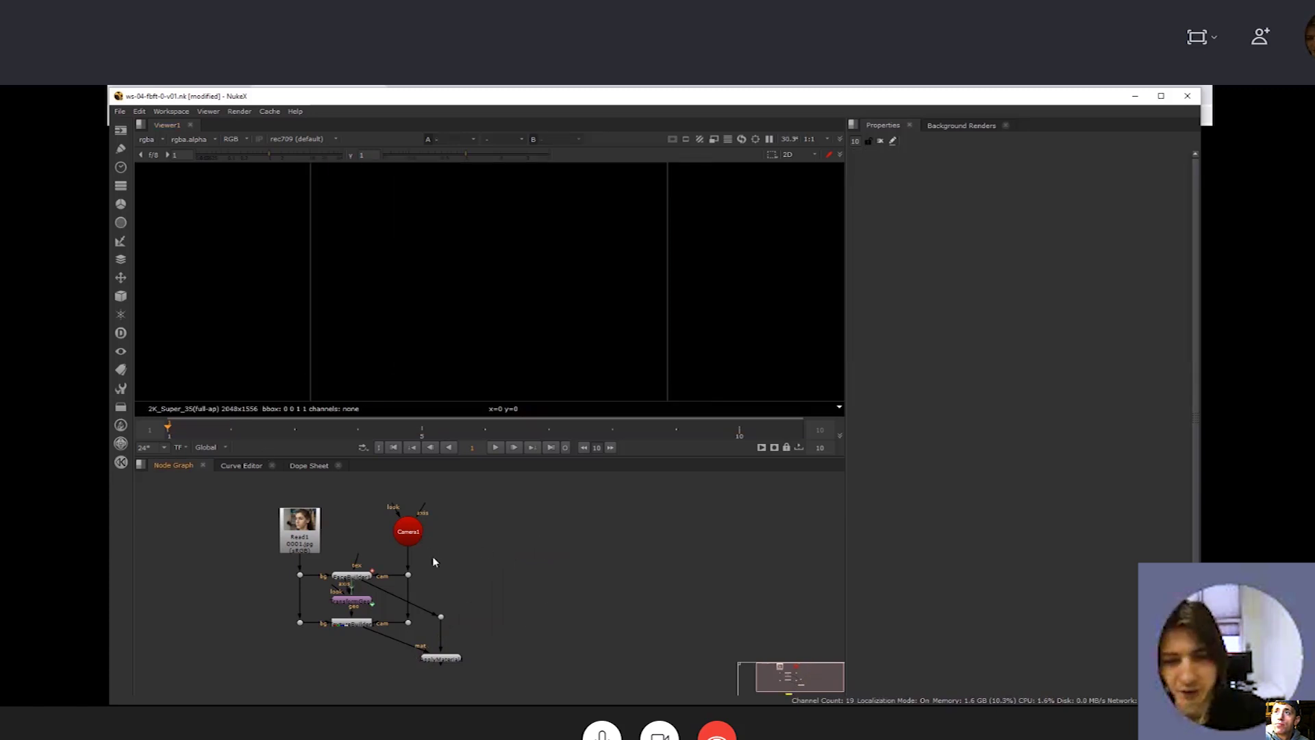
# Add a FaceBuilder node, connect it to Read1 and Camera1, and show it in the viewer
pyautogui.press('Tab')
pyautogui.write('f')
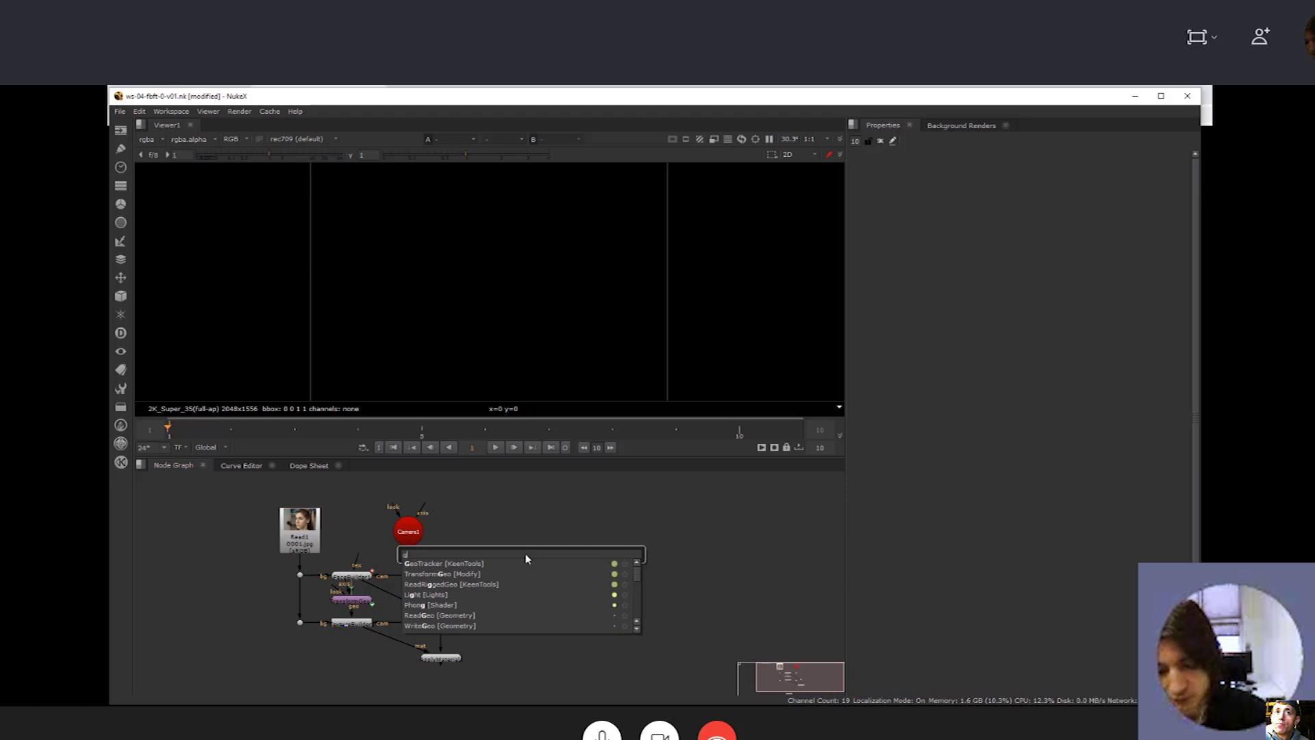
pyautogui.write('ace')
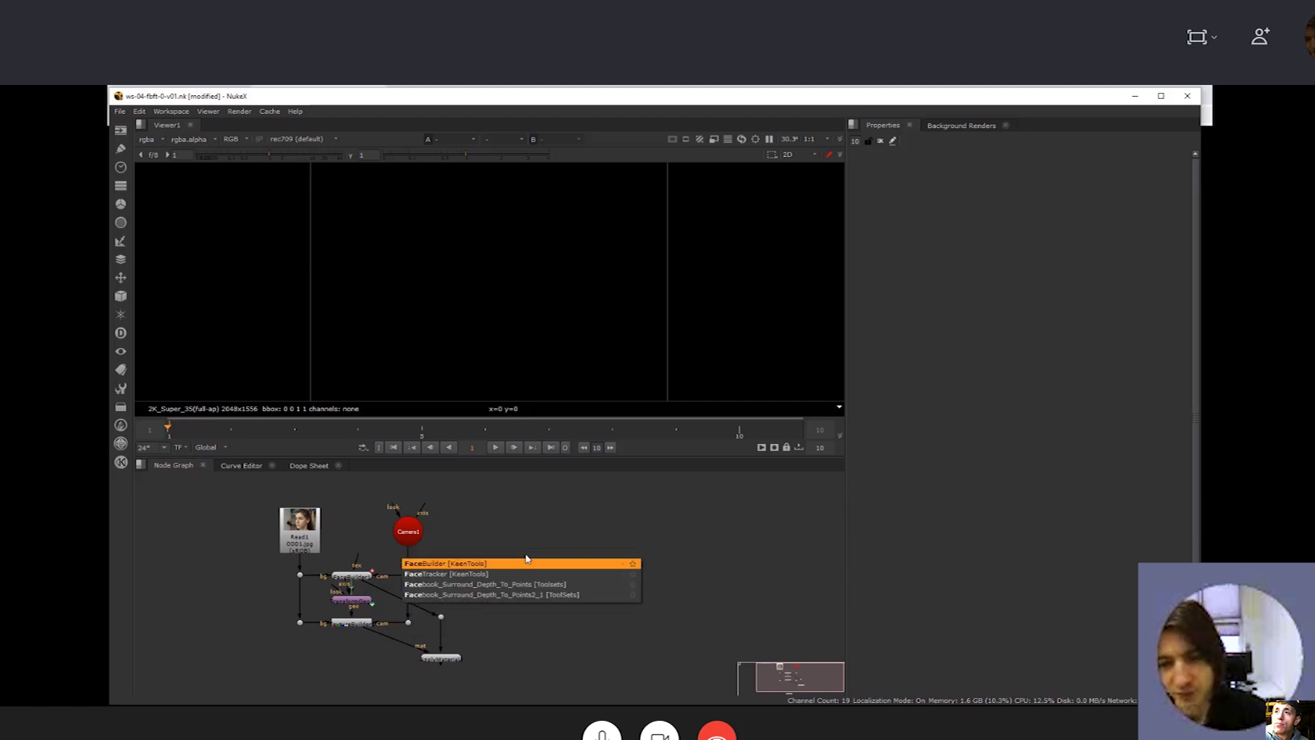
pyautogui.press('Return')
pyautogui.moveTo(521, 555); pyautogui.dragTo(300, 536)
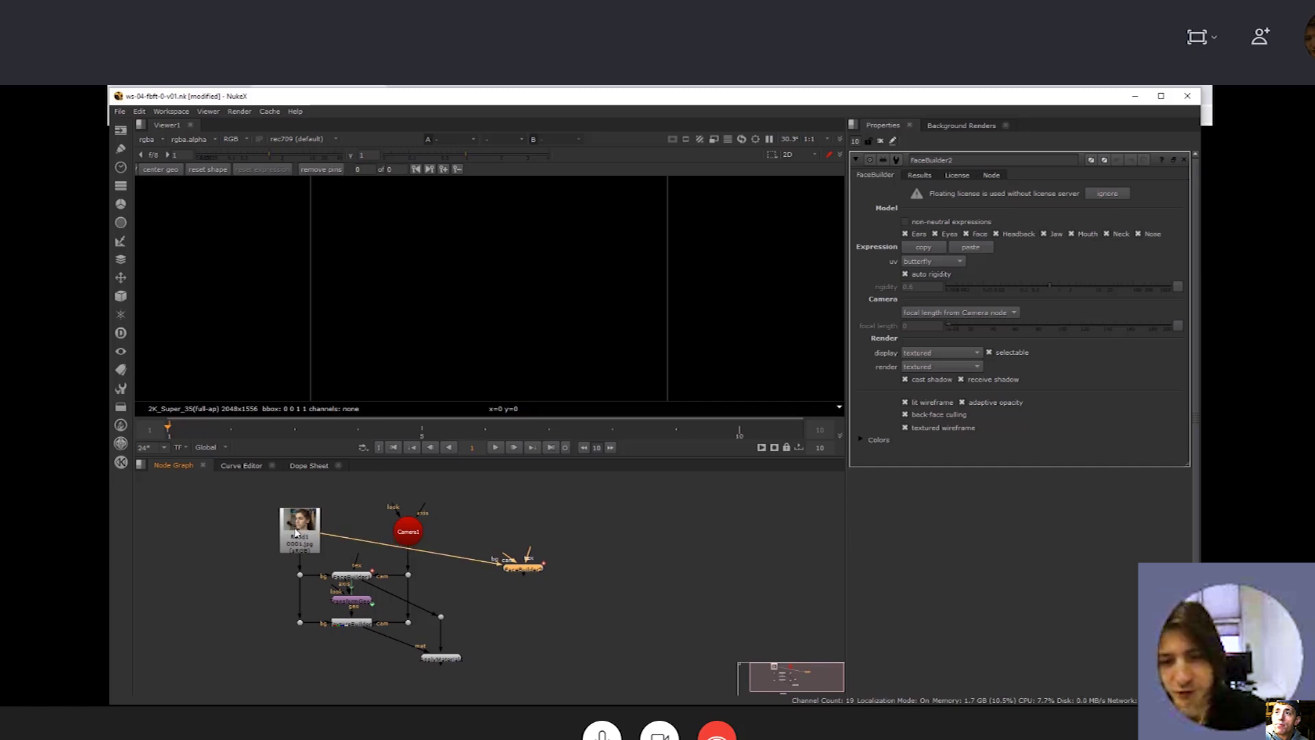
pyautogui.moveTo(511, 556); pyautogui.dragTo(414, 532)
pyautogui.press('1')
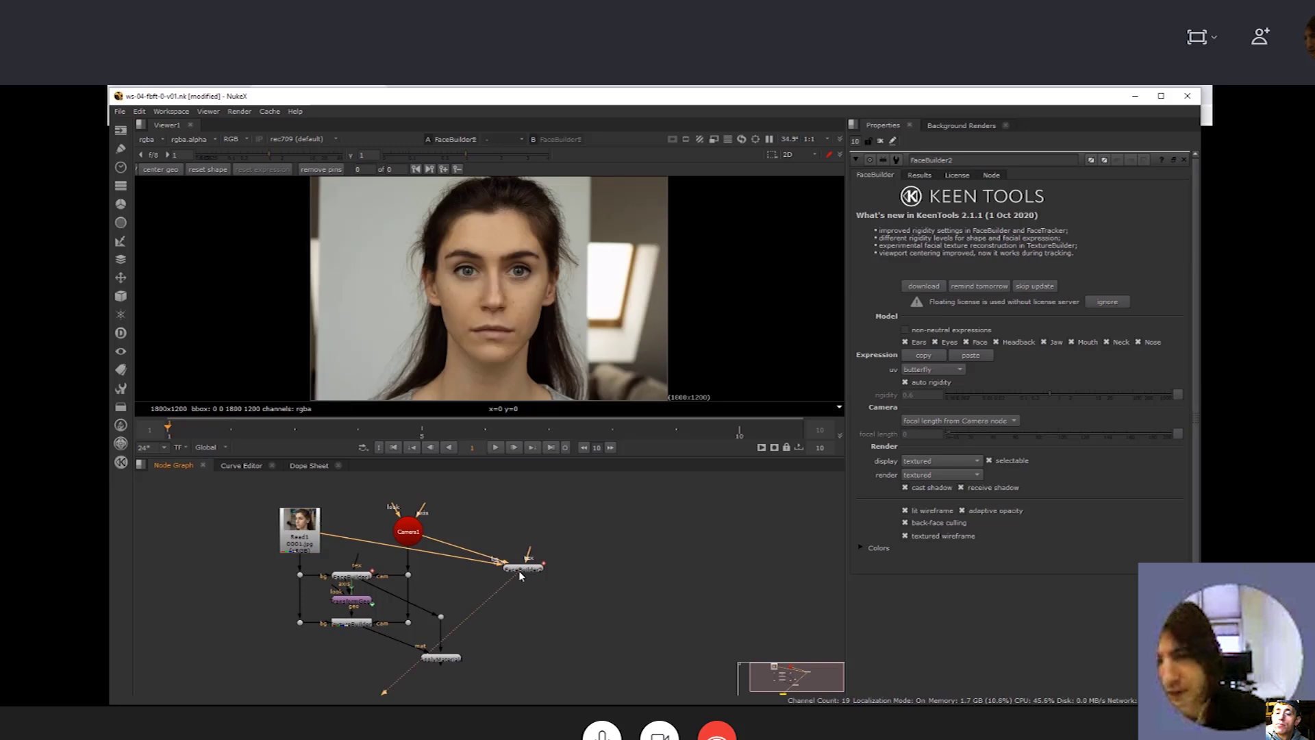
# Skip the KeenTools update notice and centre the FaceBuilder head geometry on the frame 1 photo
pyautogui.click(1039, 286)
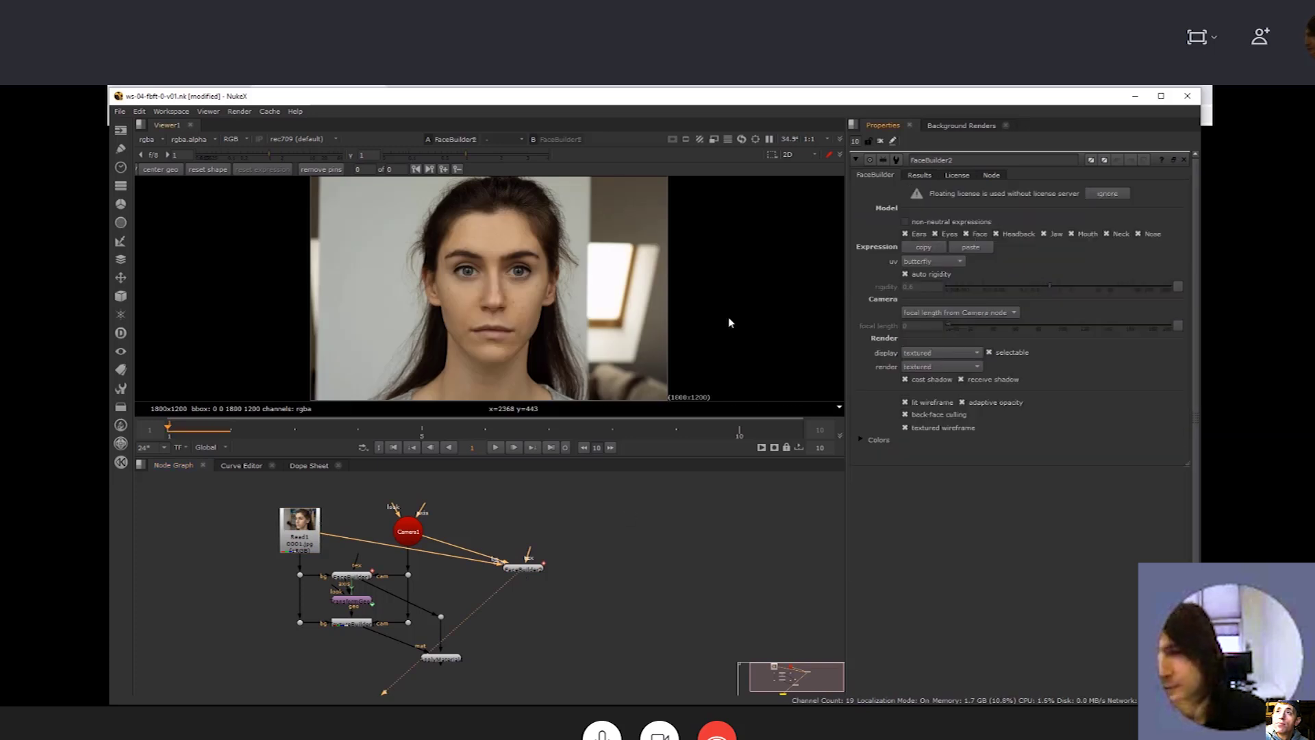
pyautogui.moveTo(521, 570); pyautogui.dragTo(523, 520)
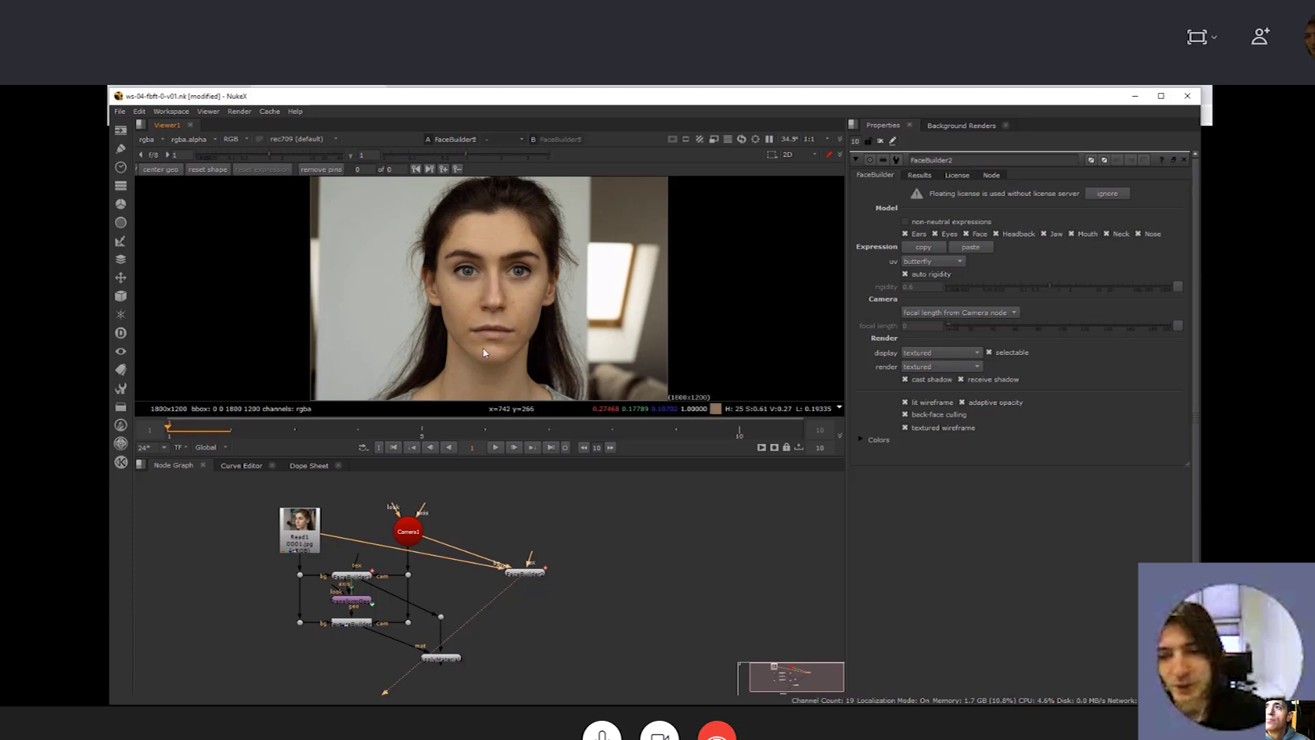
pyautogui.scroll(-1, 495, 328)
pyautogui.scroll(-1, 494, 327)
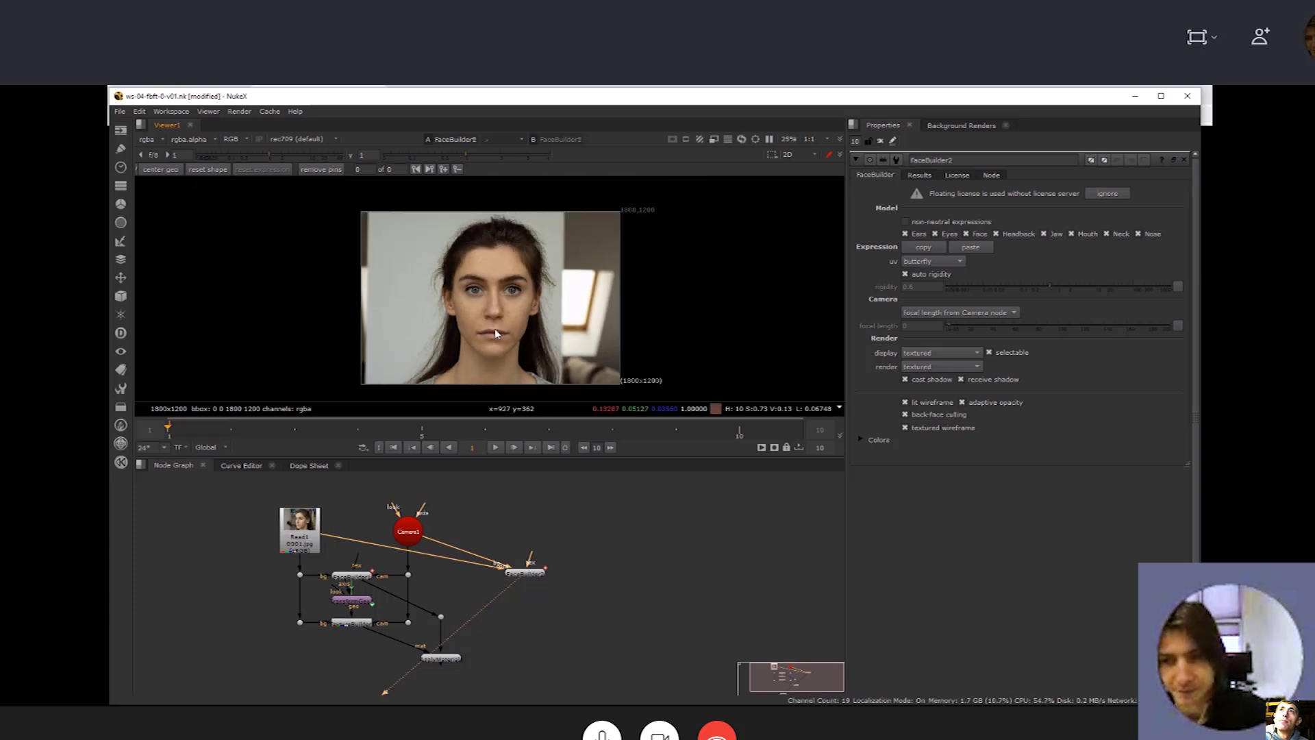
pyautogui.scroll(2, 495, 327)
pyautogui.click(162, 169)
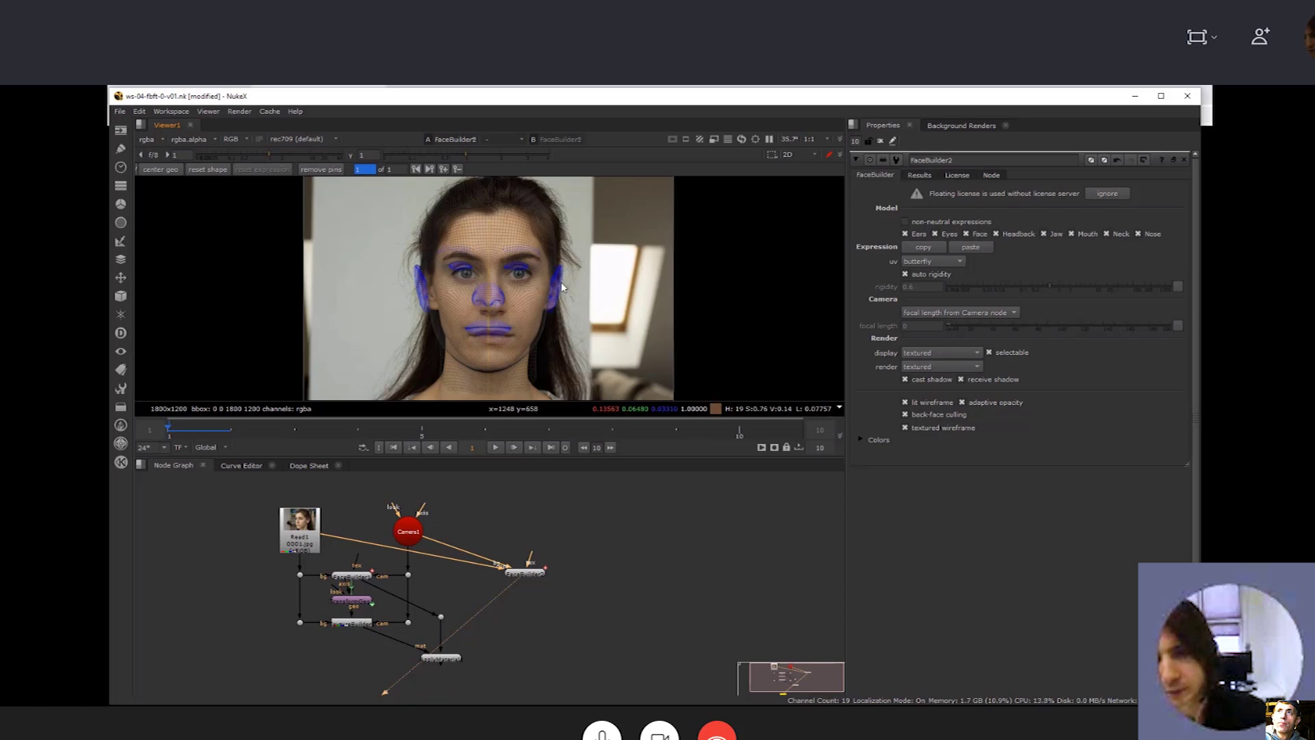
# Compare the head mesh display with textured wireframe turned off and on, leaving it enabled on the selected FaceBuilder node
pyautogui.click(917, 428)
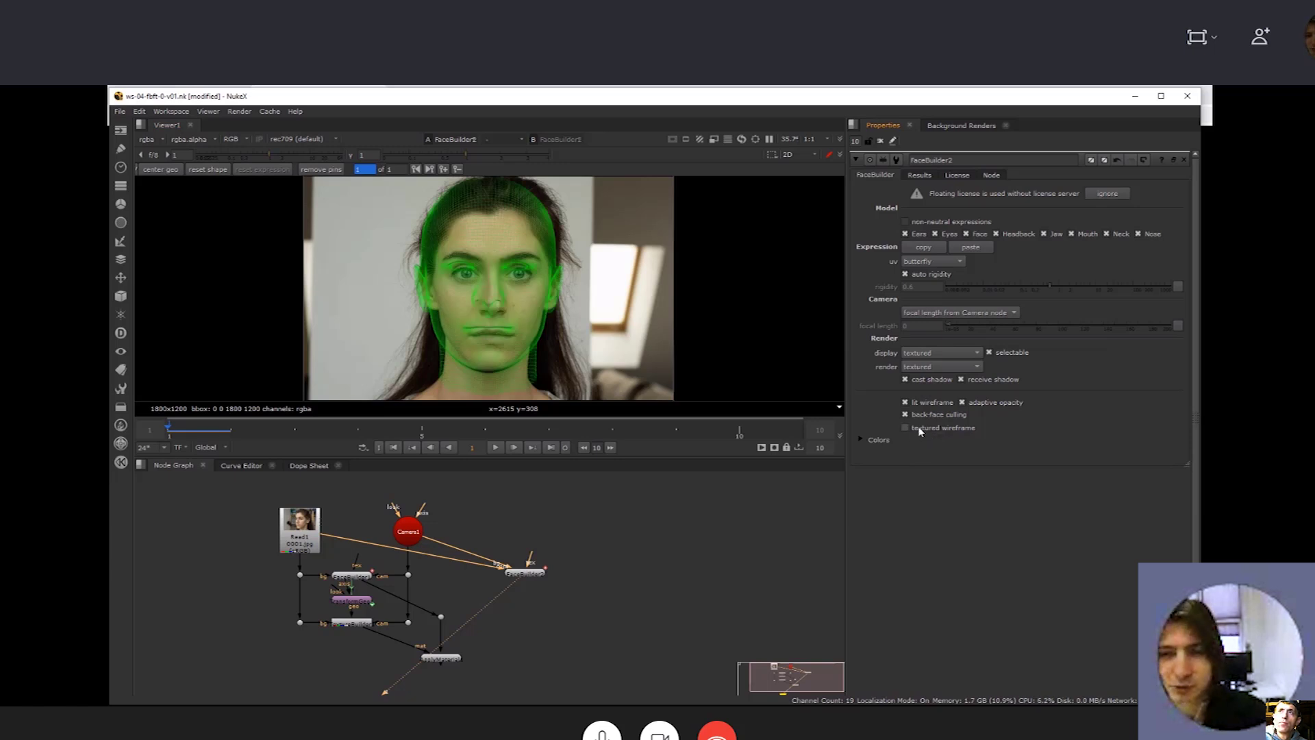
pyautogui.click(918, 427)
pyautogui.moveTo(537, 553); pyautogui.dragTo(537, 490)
pyautogui.click(524, 573)
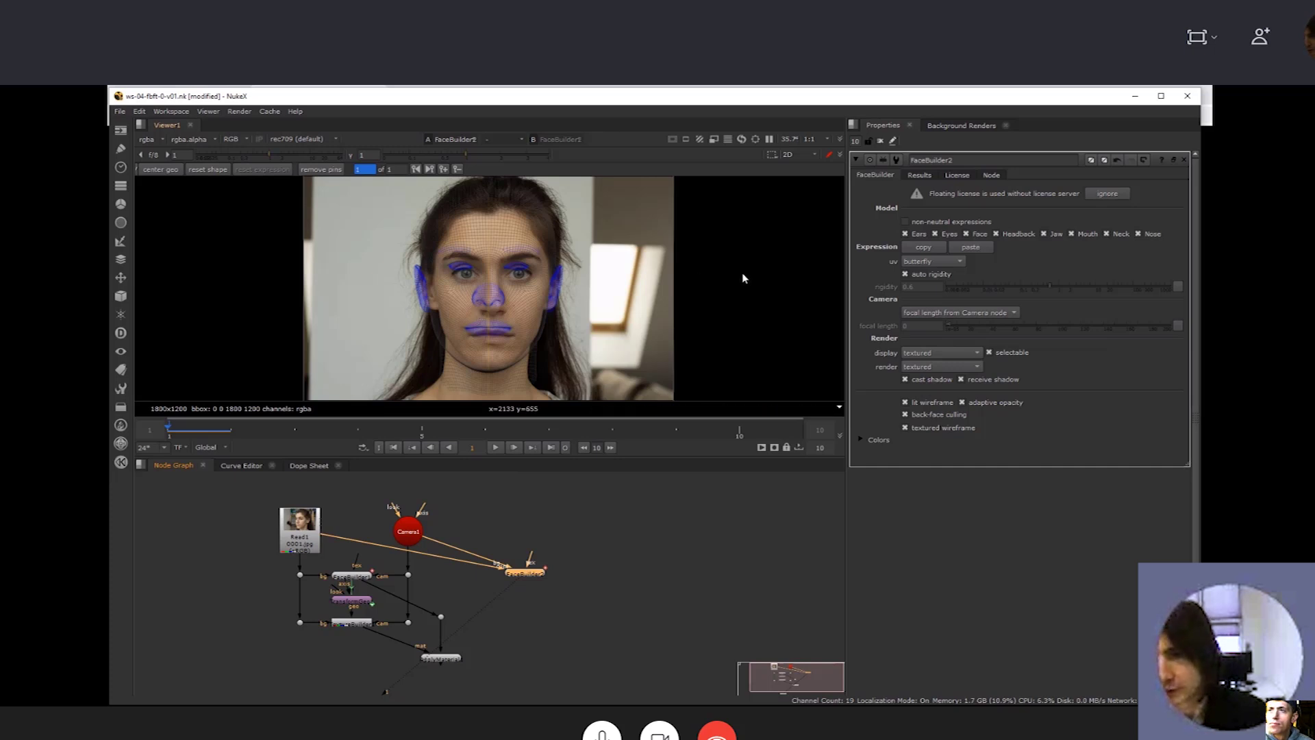
# Review FaceBuilder's camera focal length modes, keeping focal length from Camera node, and inspect the mesh on the face up close
pyautogui.click(951, 316)
pyautogui.click(941, 313)
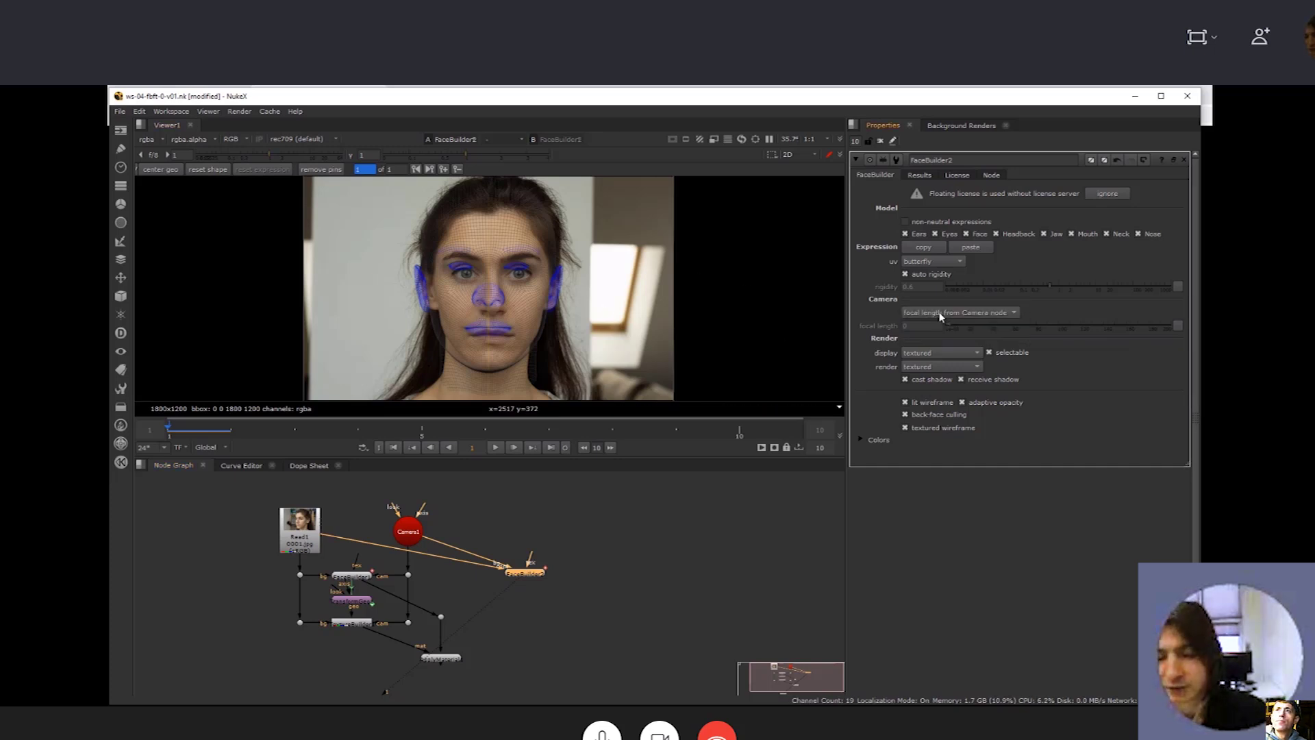
pyautogui.click(944, 313)
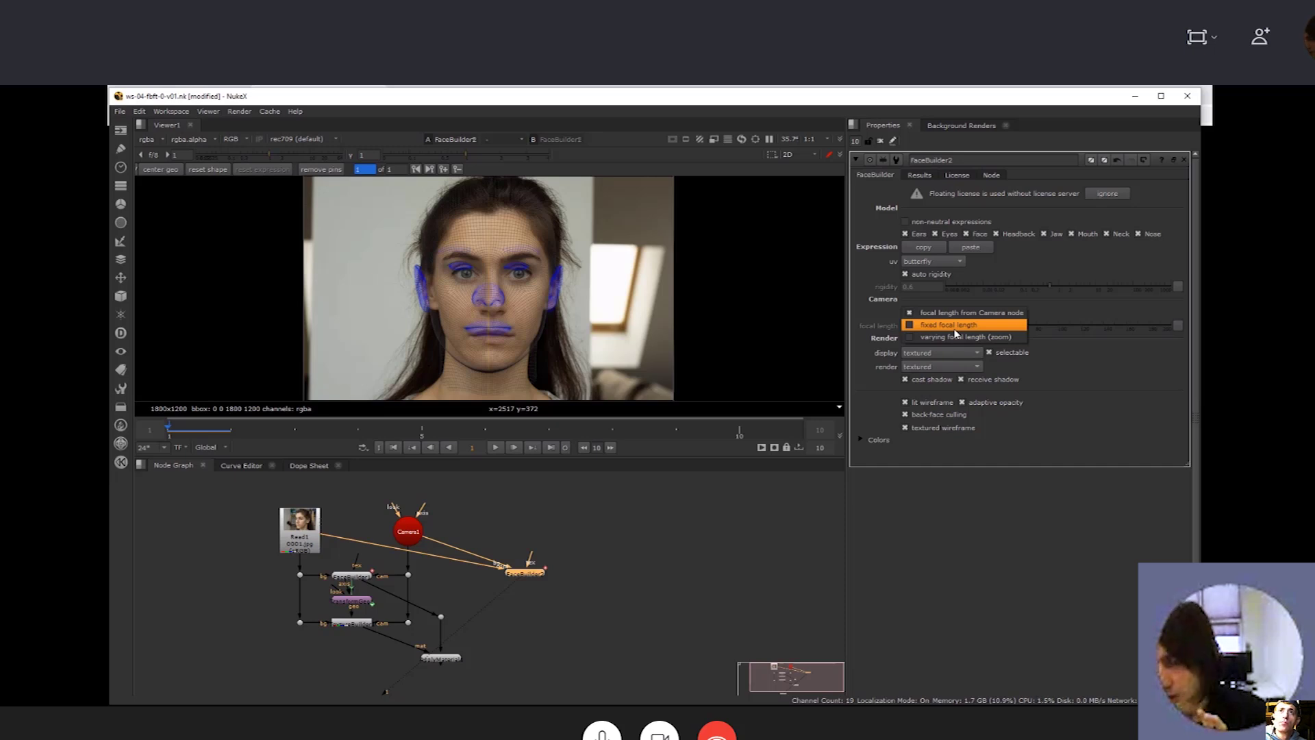
pyautogui.click(952, 312)
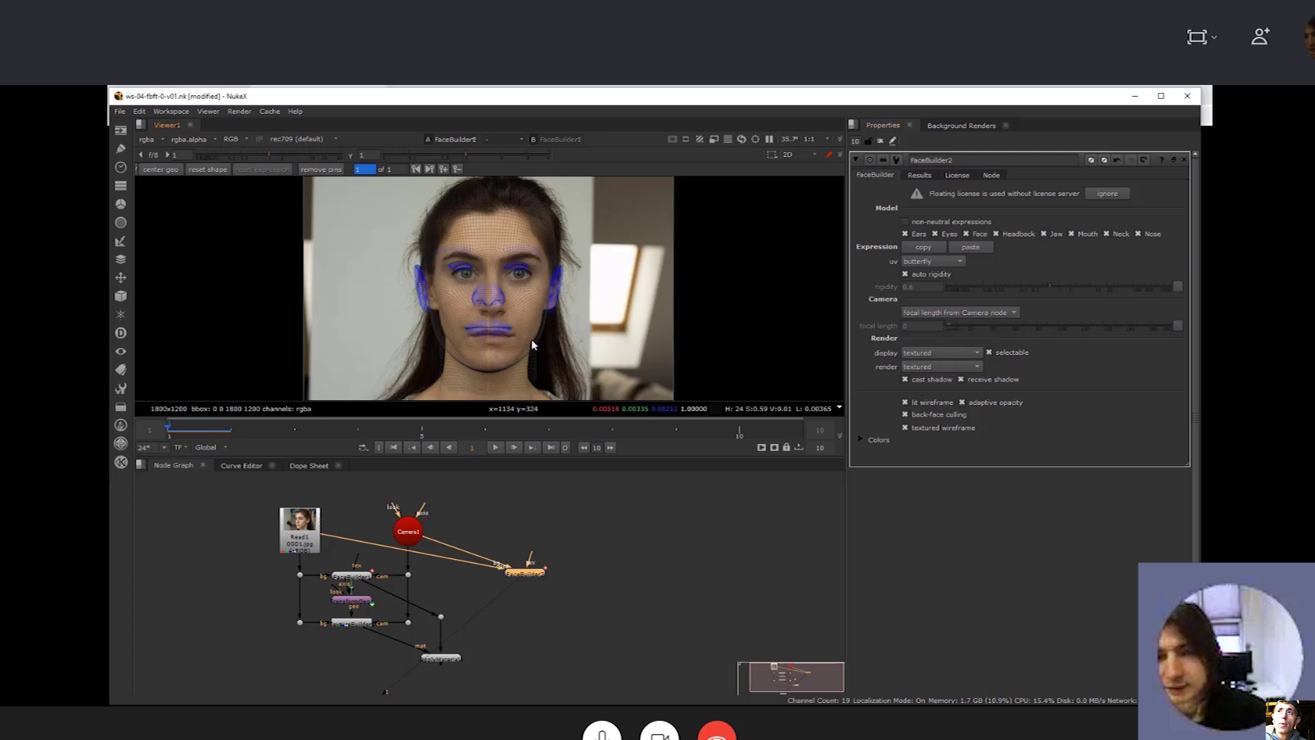
pyautogui.scroll(8, 478, 293)
pyautogui.scroll(-5, 500, 311)
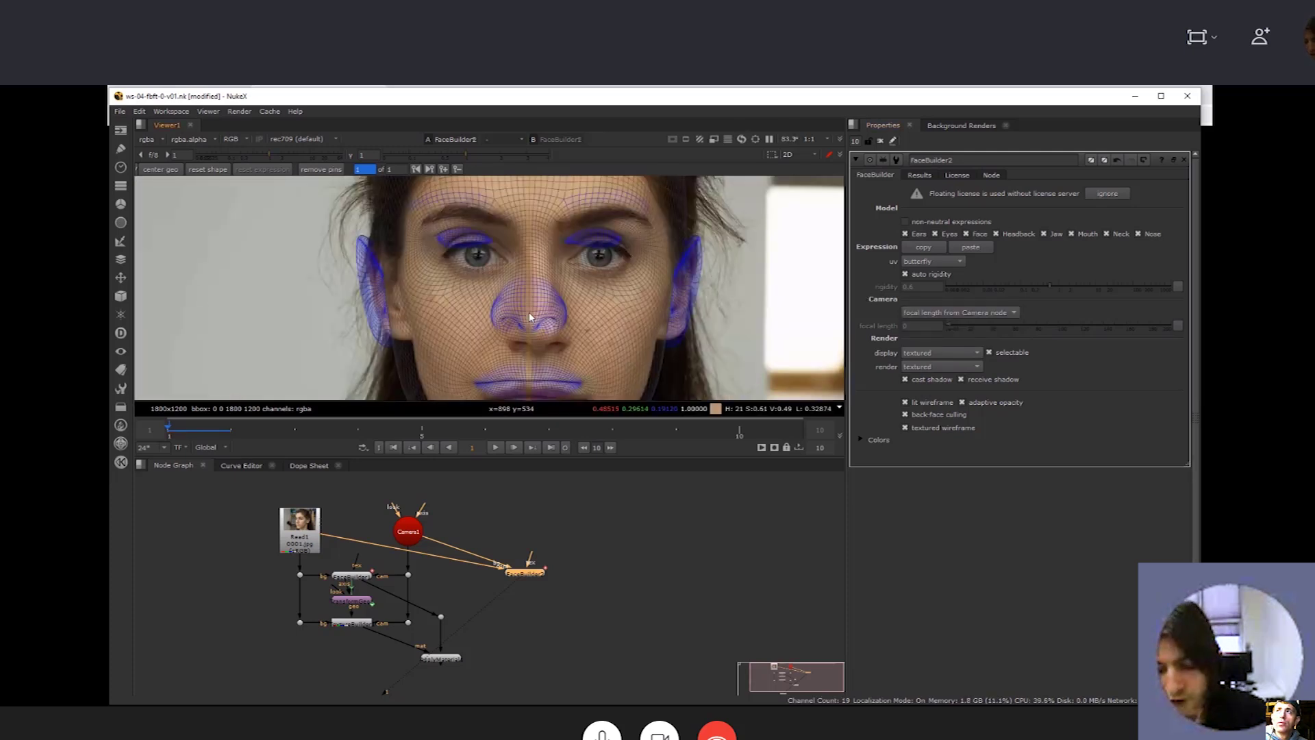
pyautogui.press('space')
pyautogui.press('f')
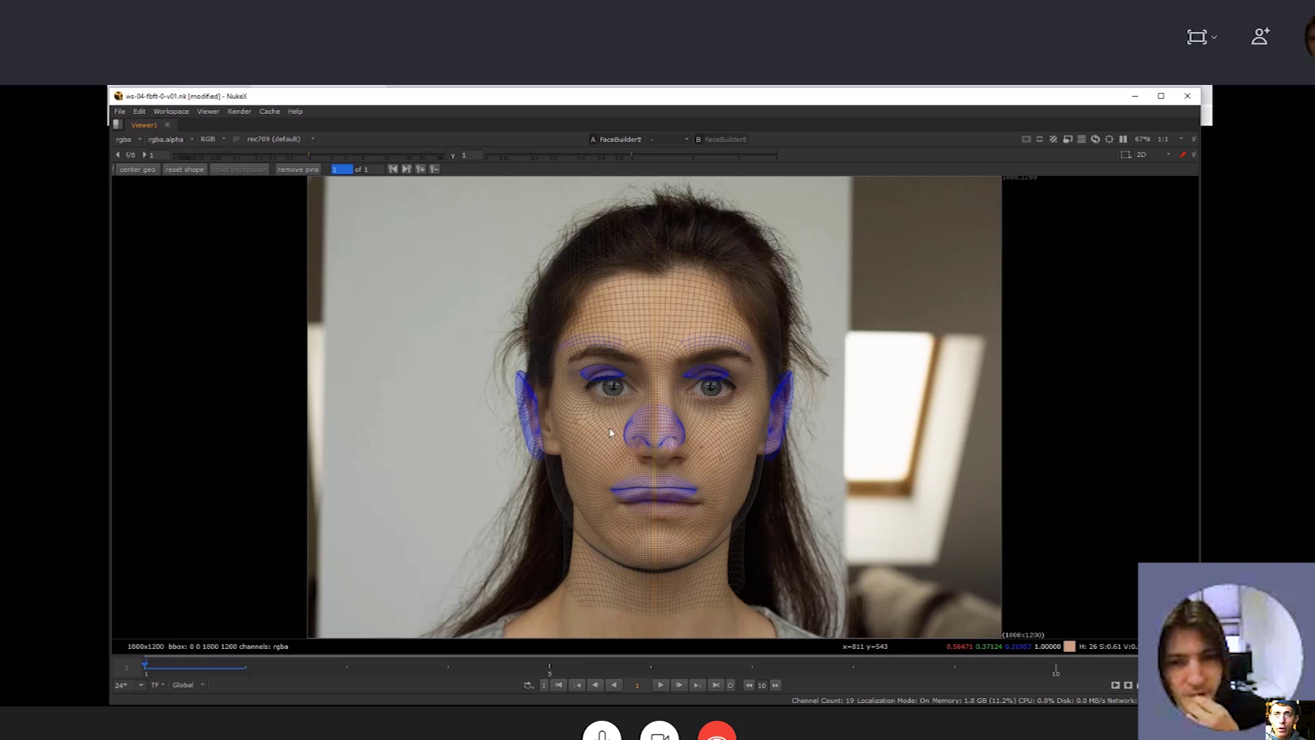
pyautogui.press('space')
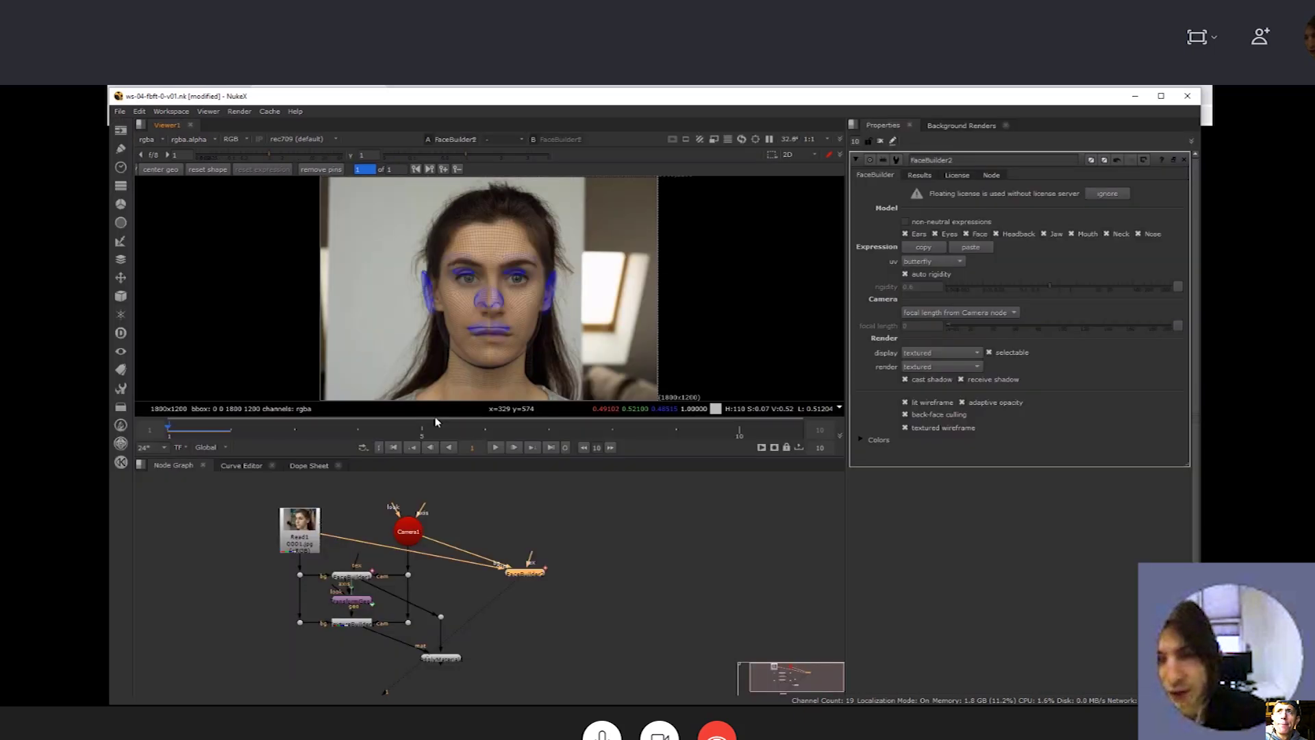
# Delete the existing FaceBuilder node and create a fresh FaceBuilder node in its place
pyautogui.moveTo(500, 541); pyautogui.dragTo(495, 543)
pyautogui.press('Tab')
pyautogui.press('Escape')
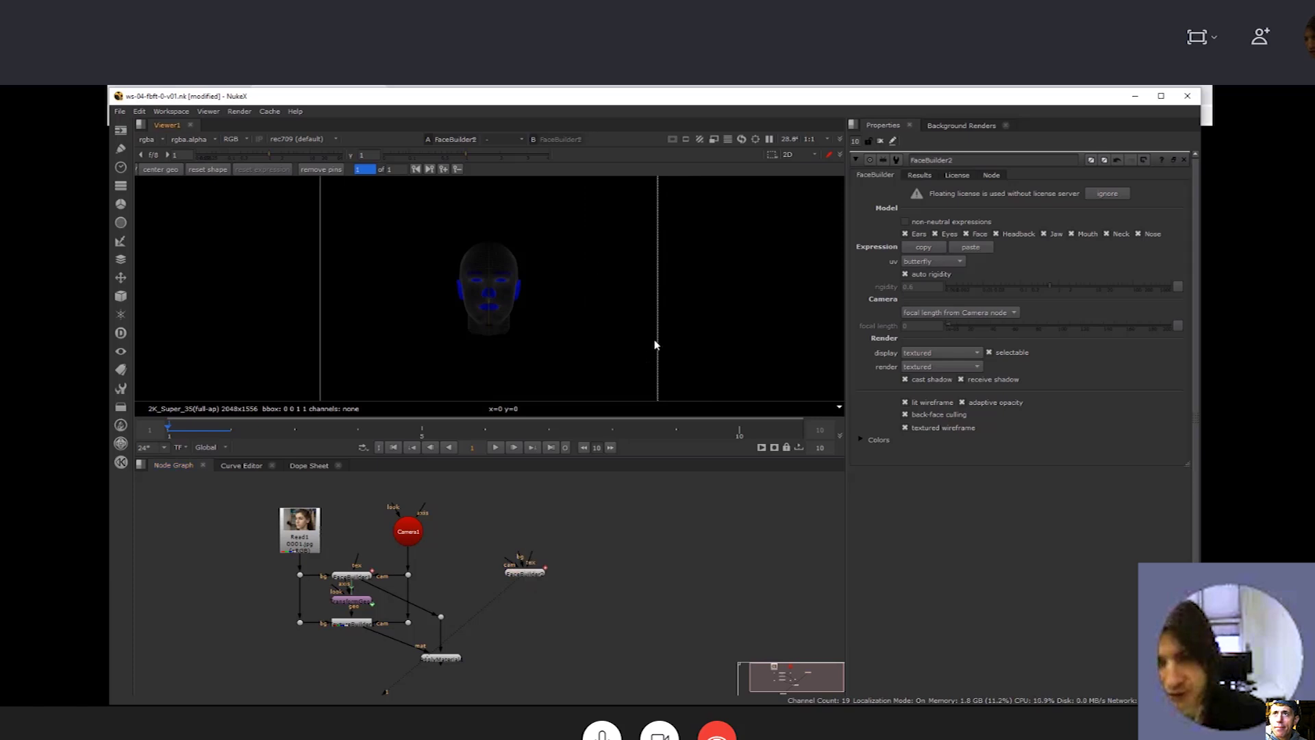
pyautogui.press('Tab')
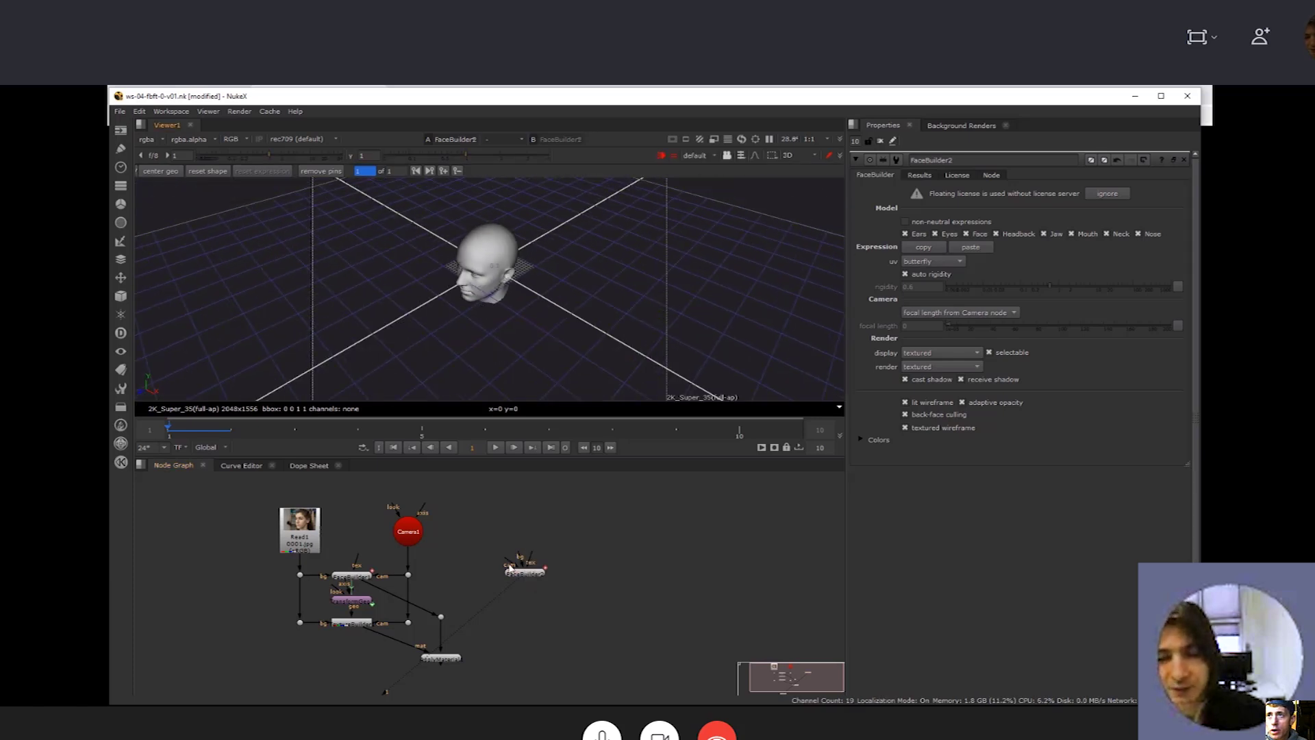
pyautogui.click(524, 571)
pyautogui.press('Delete')
pyautogui.press('Tab')
pyautogui.write('face')
pyautogui.press('Return')
pyautogui.click(484, 537)
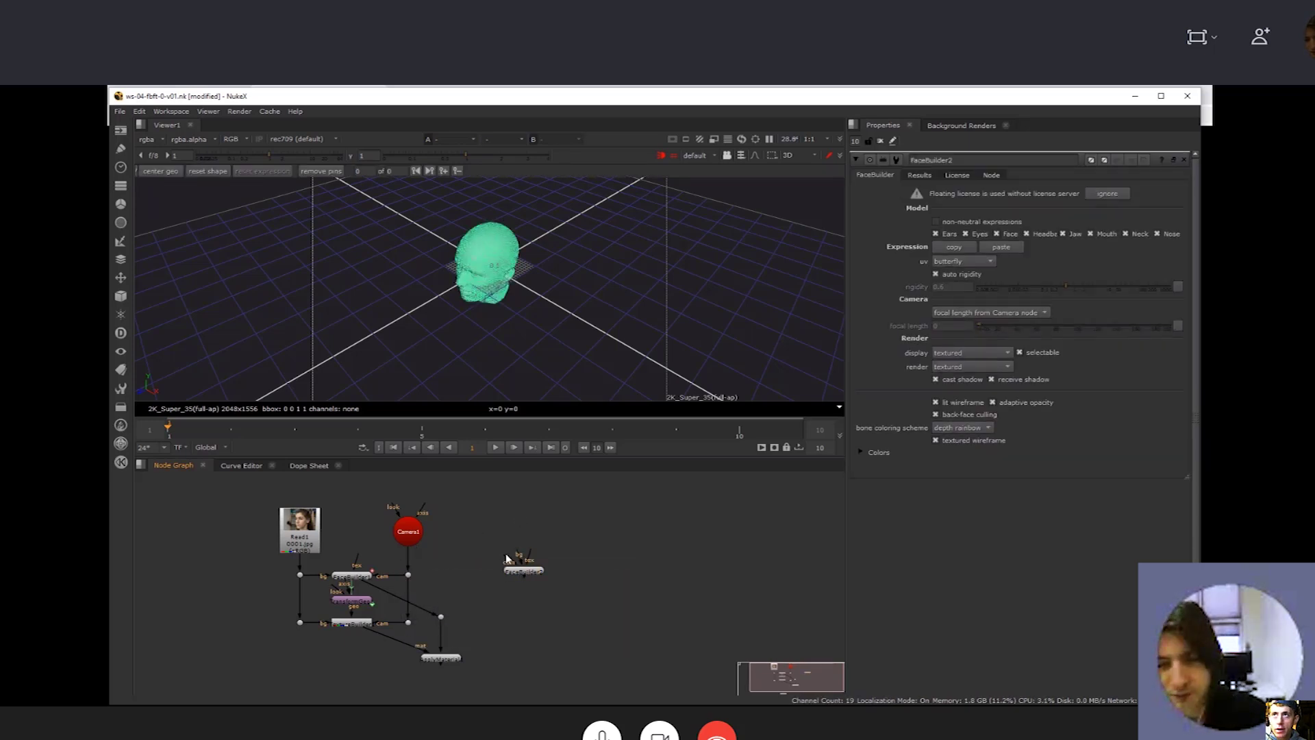
# Connect the new FaceBuilder's background input to Read1 and its camera input to Camera1
pyautogui.moveTo(504, 559); pyautogui.dragTo(468, 556)
pyautogui.click(449, 311)
pyautogui.click(480, 271)
pyautogui.click(503, 320)
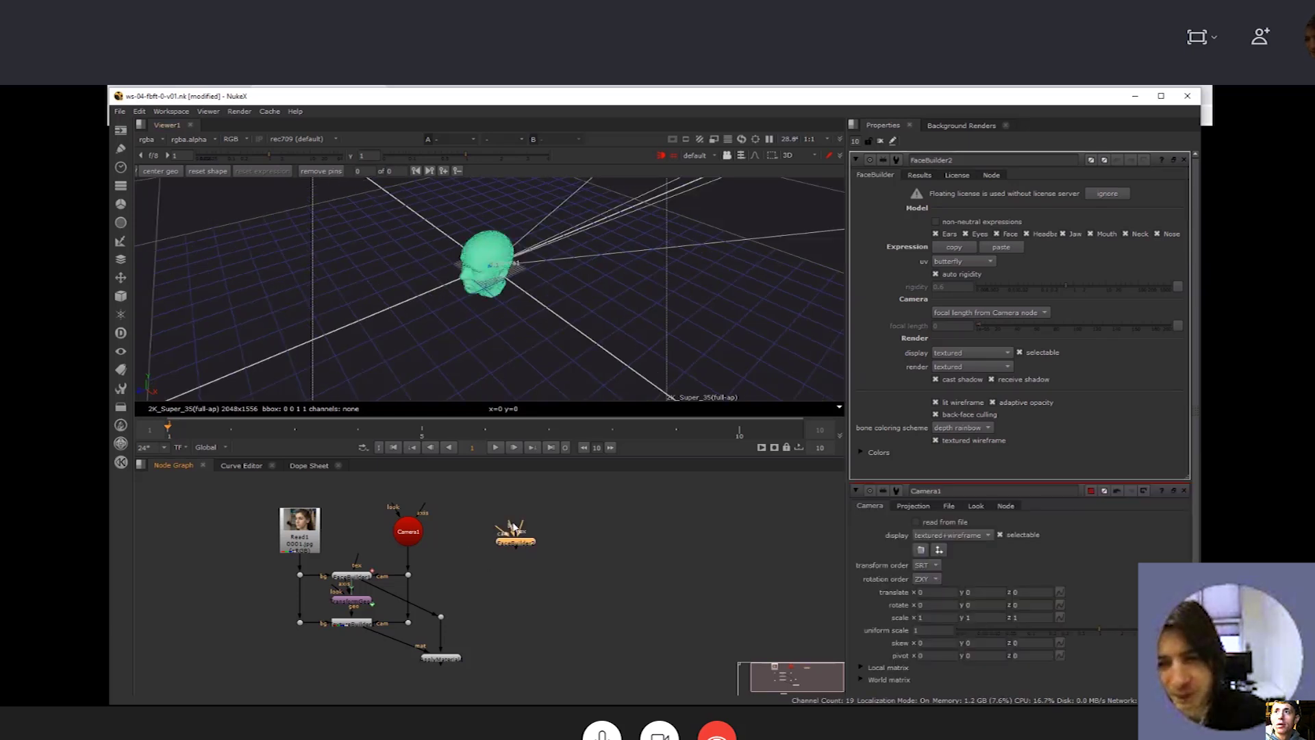
pyautogui.moveTo(512, 525); pyautogui.dragTo(313, 531)
pyautogui.moveTo(505, 533); pyautogui.dragTo(414, 534)
pyautogui.click(556, 555)
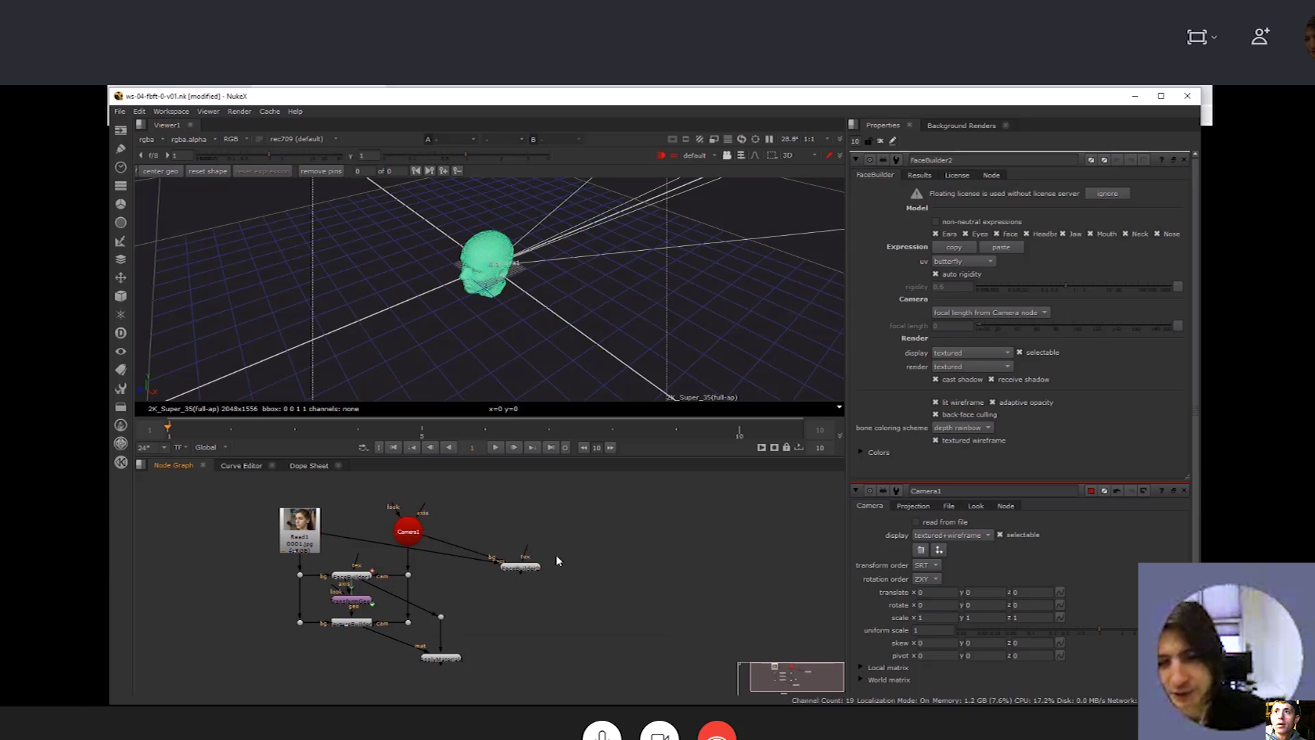
# Add a second Viewer node and connect it to the FaceBuilder node
pyautogui.press('Tab')
pyautogui.write('vie')
pyautogui.press('Down')
pyautogui.press('Return')
pyautogui.moveTo(550, 558); pyautogui.dragTo(519, 567)
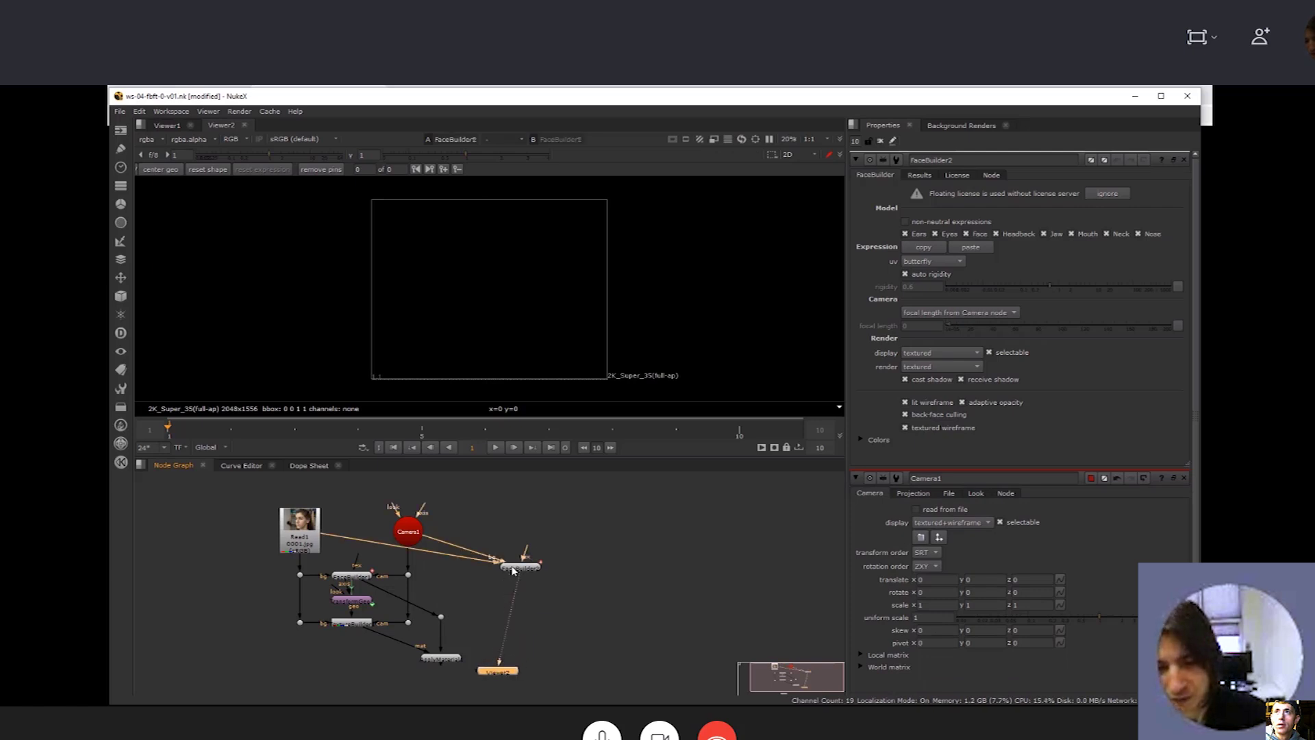
# Reconnect the original Viewer1 node to the FaceBuilder node's output
pyautogui.click(558, 633)
pyautogui.press('Tab')
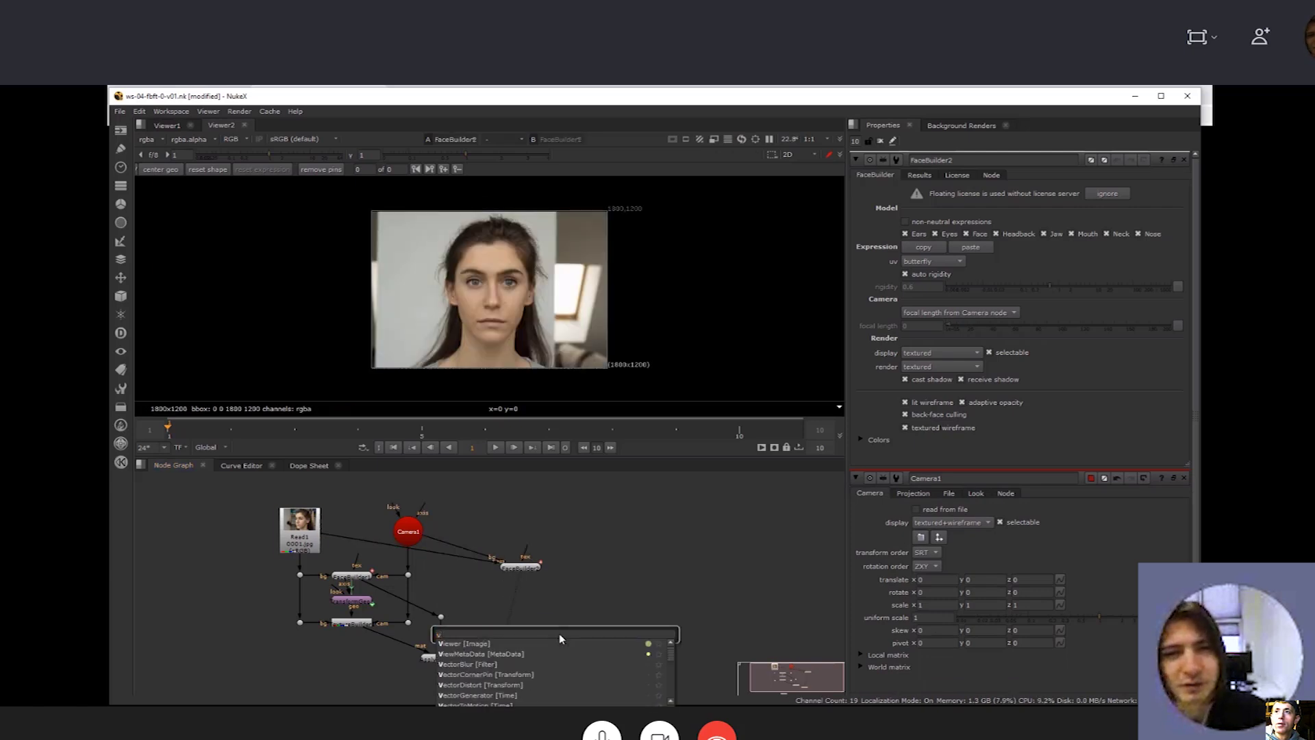
pyautogui.write('v')
pyautogui.click(556, 596)
pyautogui.moveTo(572, 634); pyautogui.dragTo(569, 543, button='middle')
pyautogui.moveTo(348, 620); pyautogui.dragTo(515, 476)
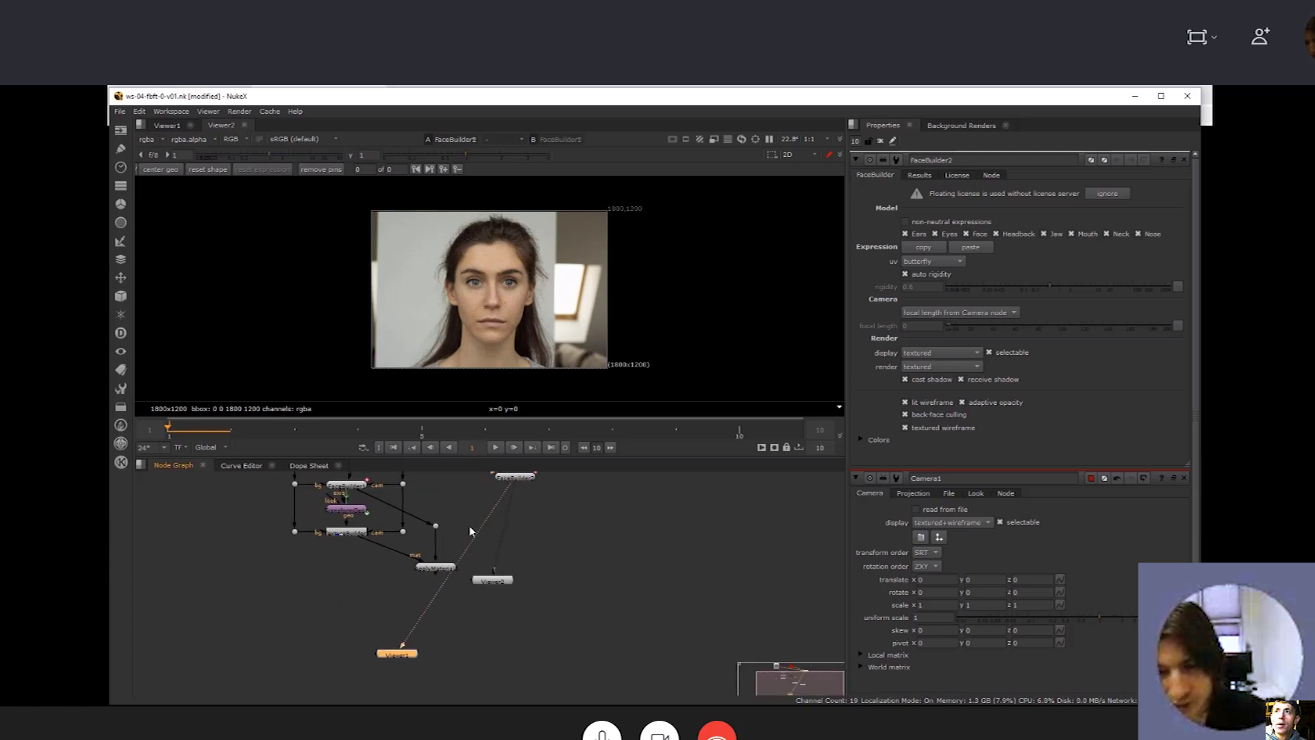
# Dock Viewer2 beside Viewer1, showing Viewer1 in 2D and Viewer2 in 3D
pyautogui.moveTo(222, 130); pyautogui.dragTo(832, 211)
pyautogui.click(445, 256)
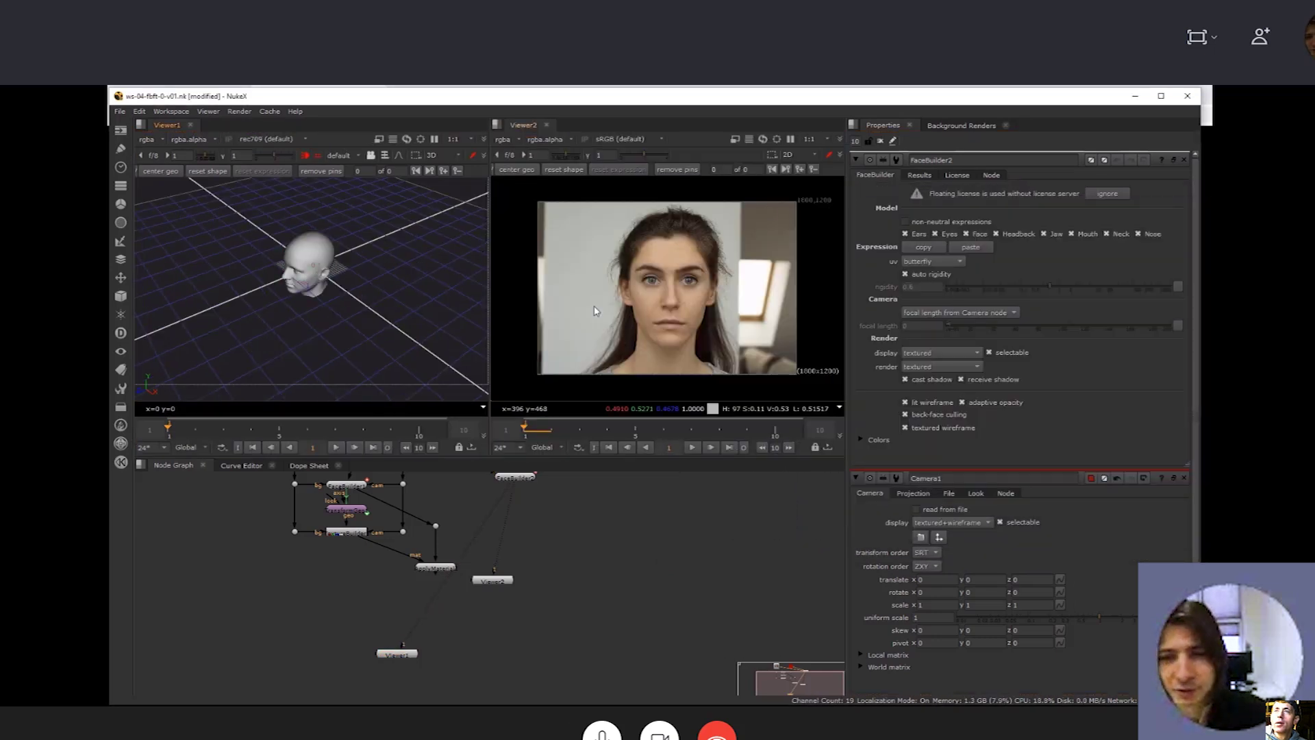
pyautogui.press('Tab')
pyautogui.press('Tab')
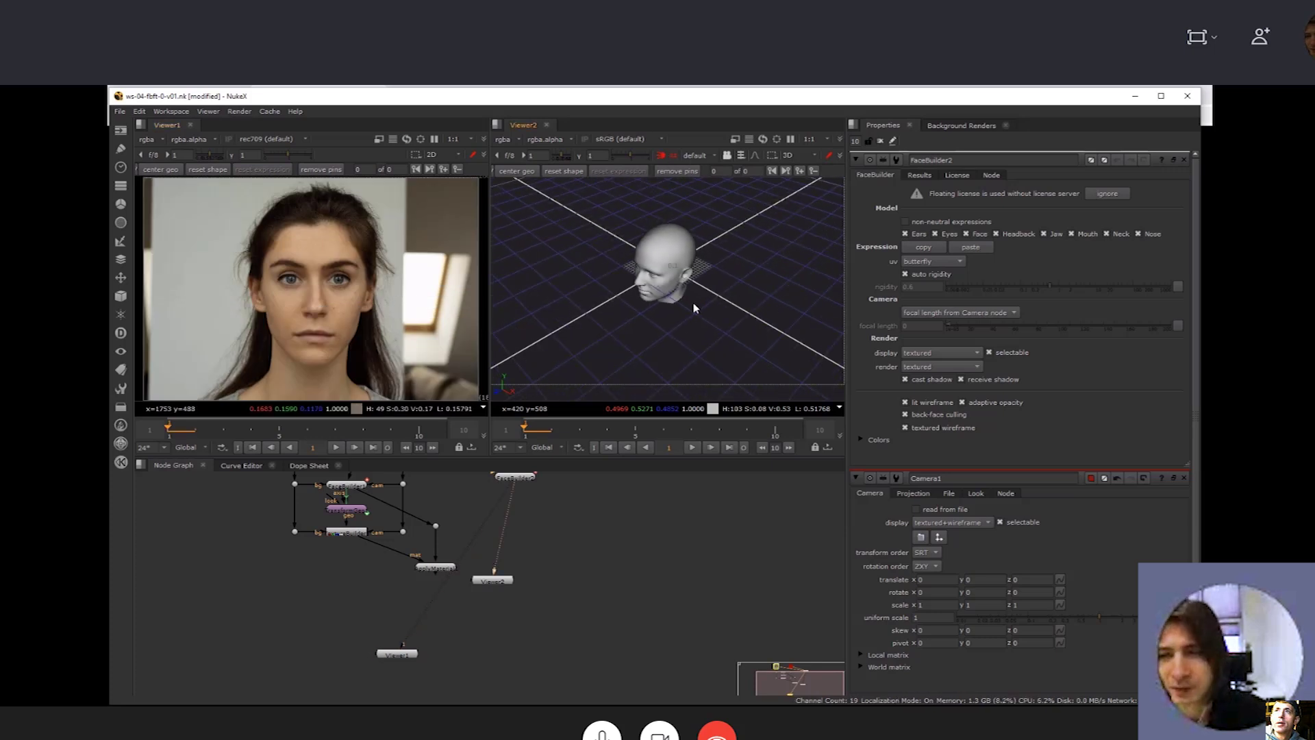
# Connect Viewer2 to Camera1 as well and zoom its 3D view out around the head and camera
pyautogui.moveTo(516, 524); pyautogui.dragTo(520, 607, button='middle')
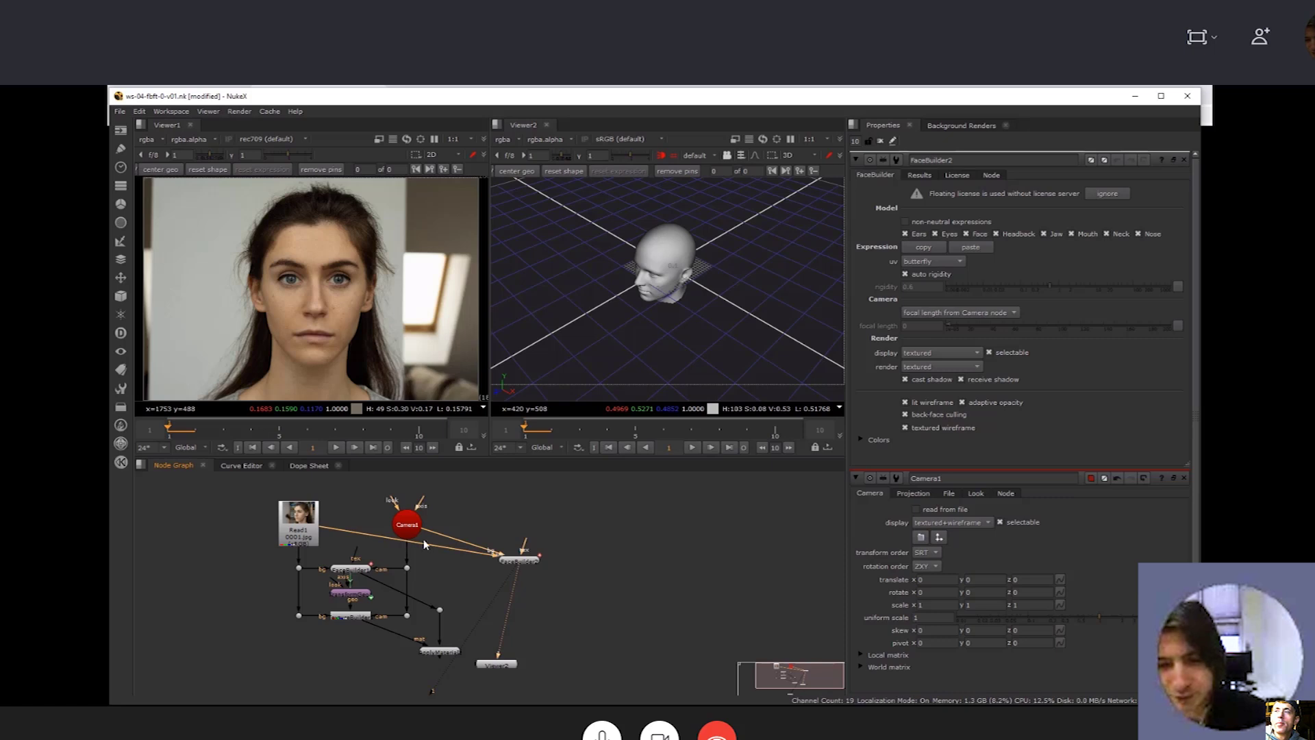
pyautogui.click(406, 524)
pyautogui.doubleClick(407, 524)
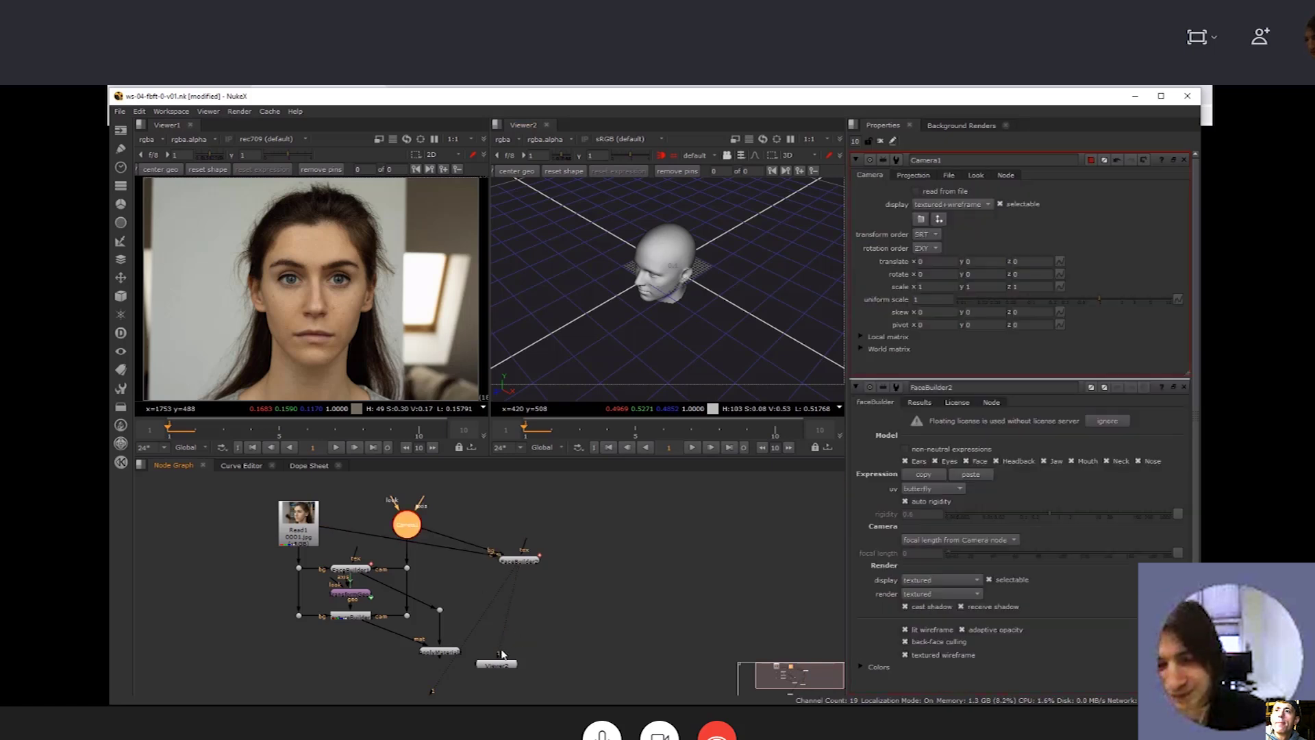
pyautogui.moveTo(497, 657); pyautogui.dragTo(406, 529)
pyautogui.scroll(-5, 658, 319)
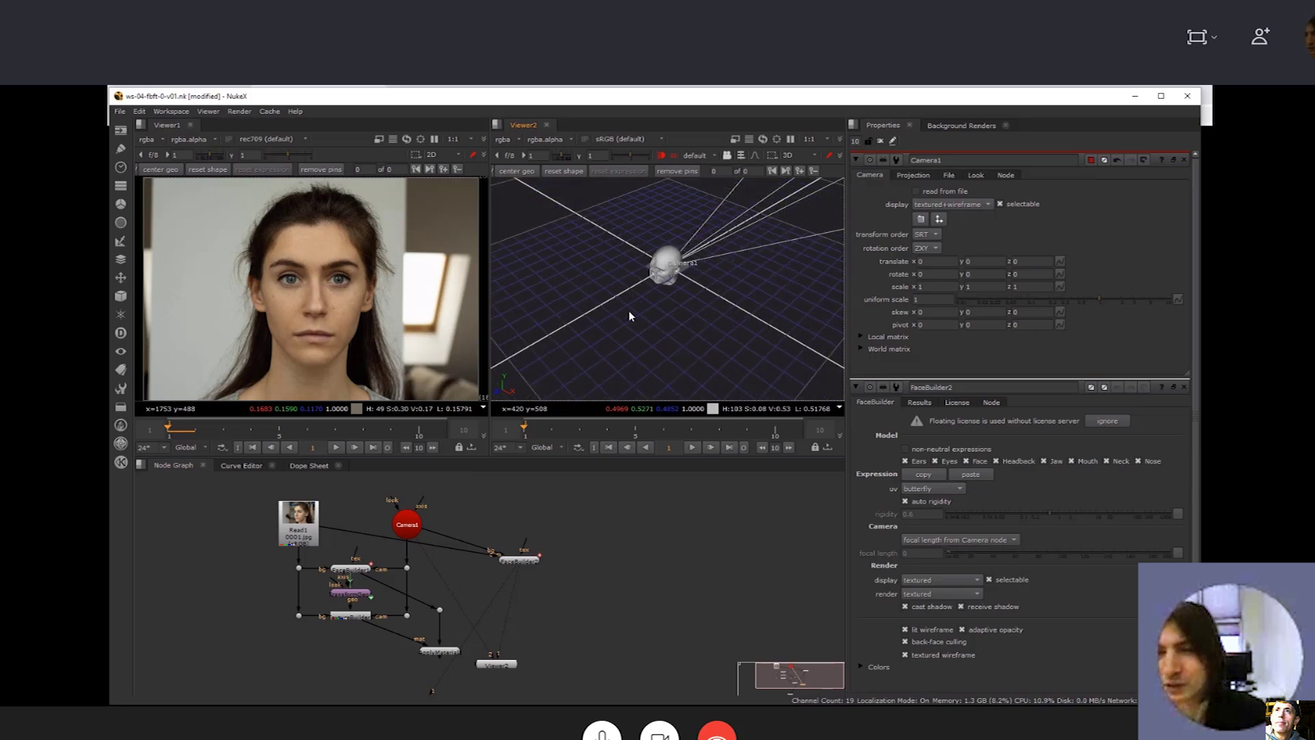
# Center the FaceBuilder geometry on the face in Viewer1 and select the head in the 3D view
pyautogui.click(175, 169)
pyautogui.click(522, 561)
pyautogui.click(673, 261)
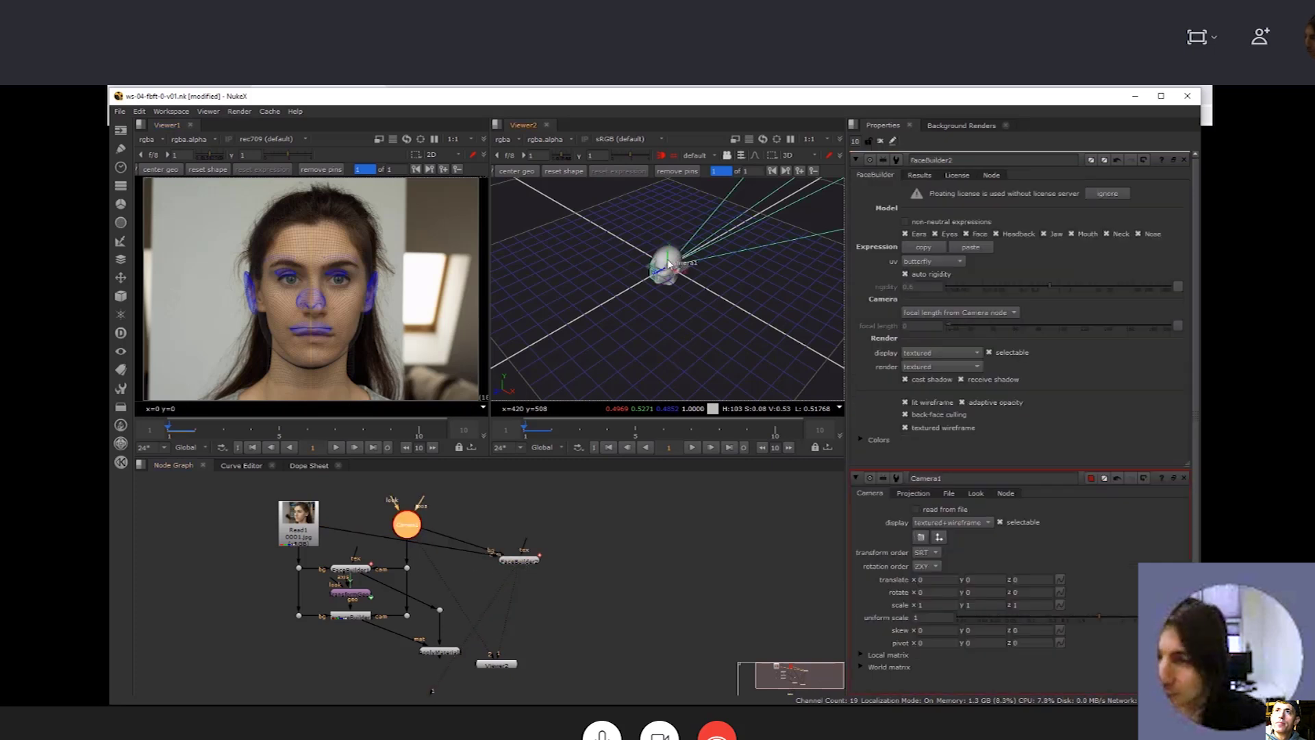
# Select the FaceBuilder node and display its result transform and export settings
pyautogui.click(919, 175)
pyautogui.click(875, 175)
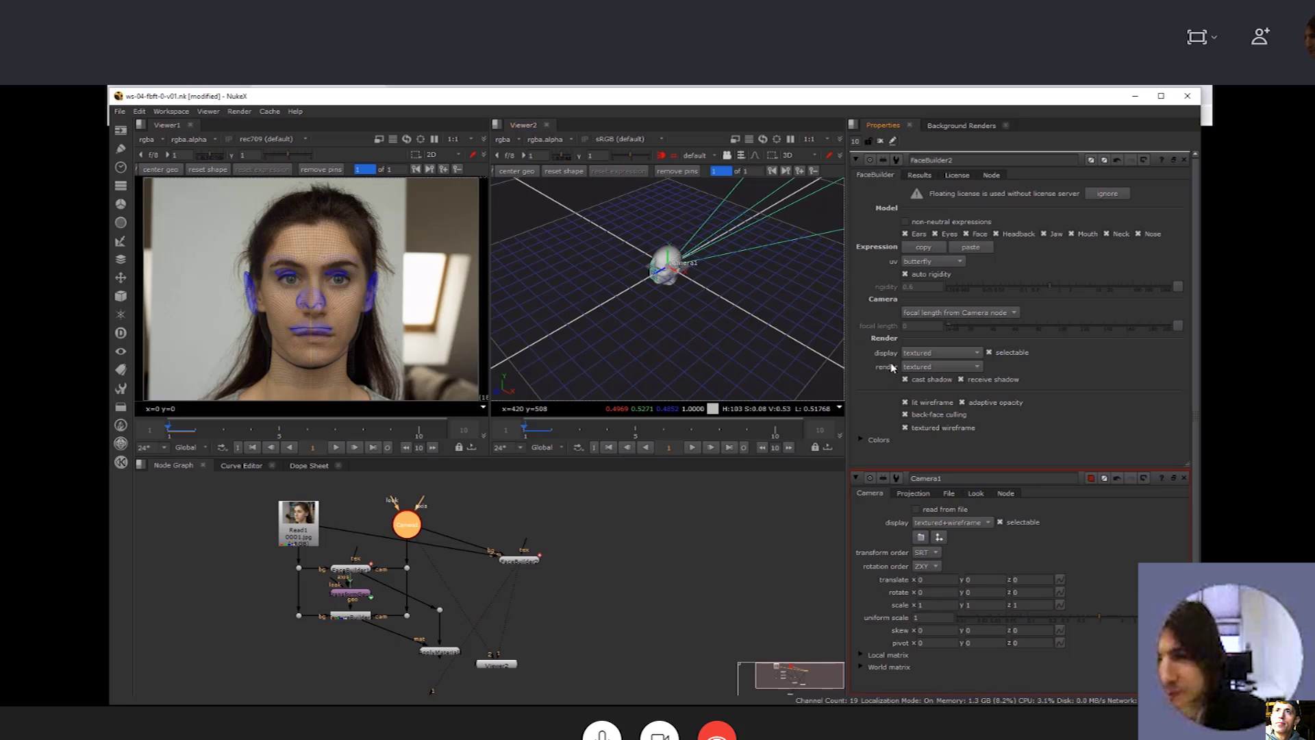
pyautogui.click(518, 556)
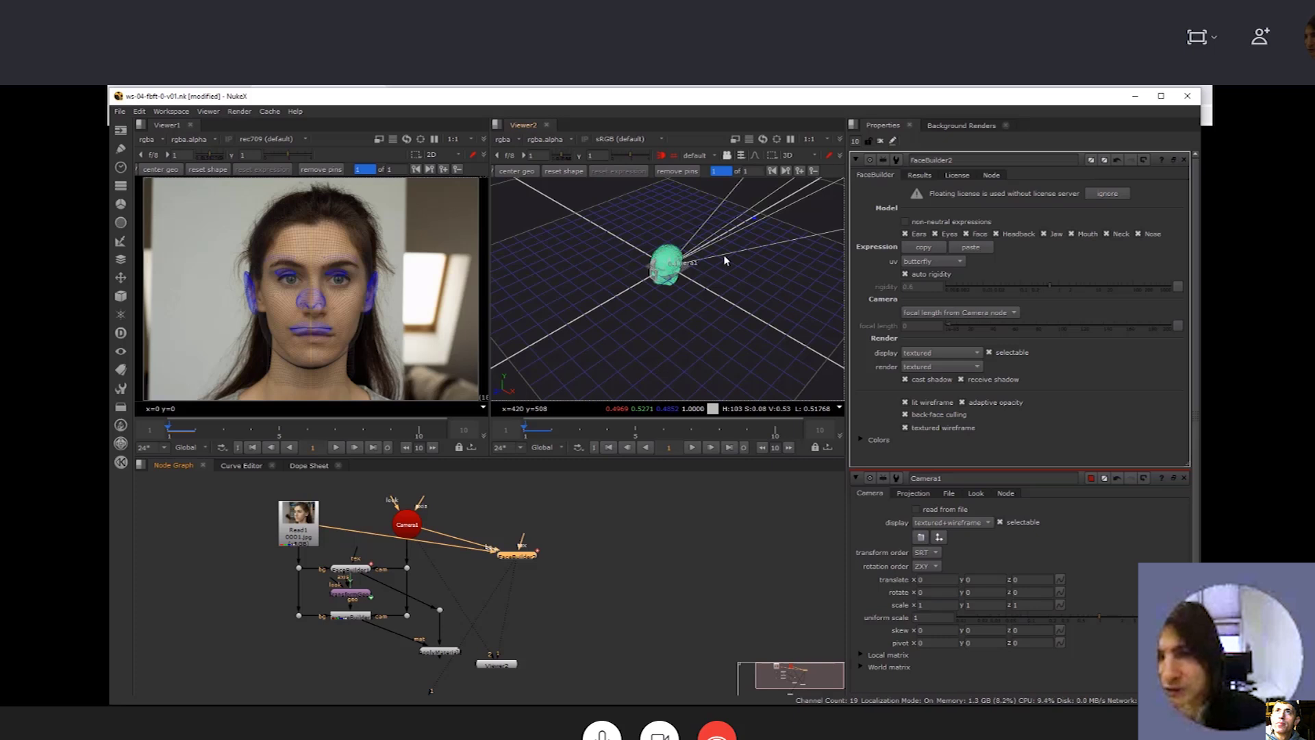
pyautogui.click(920, 175)
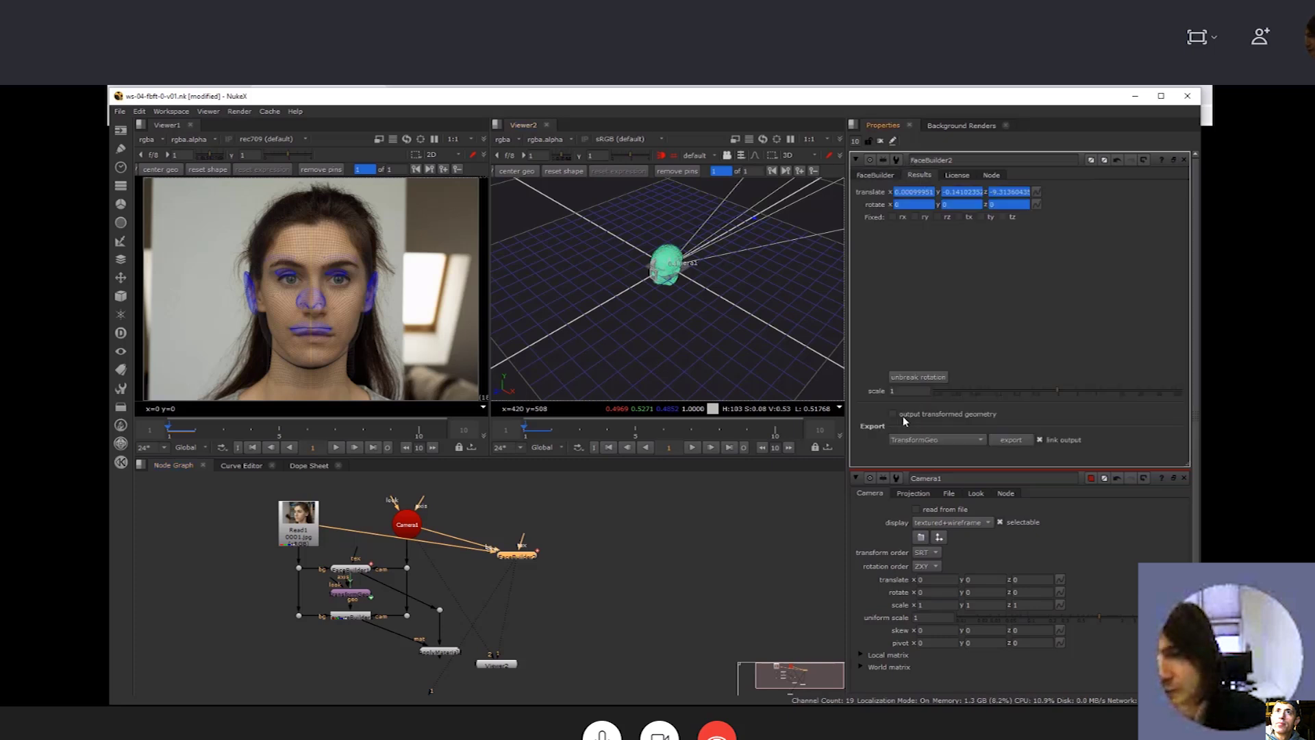
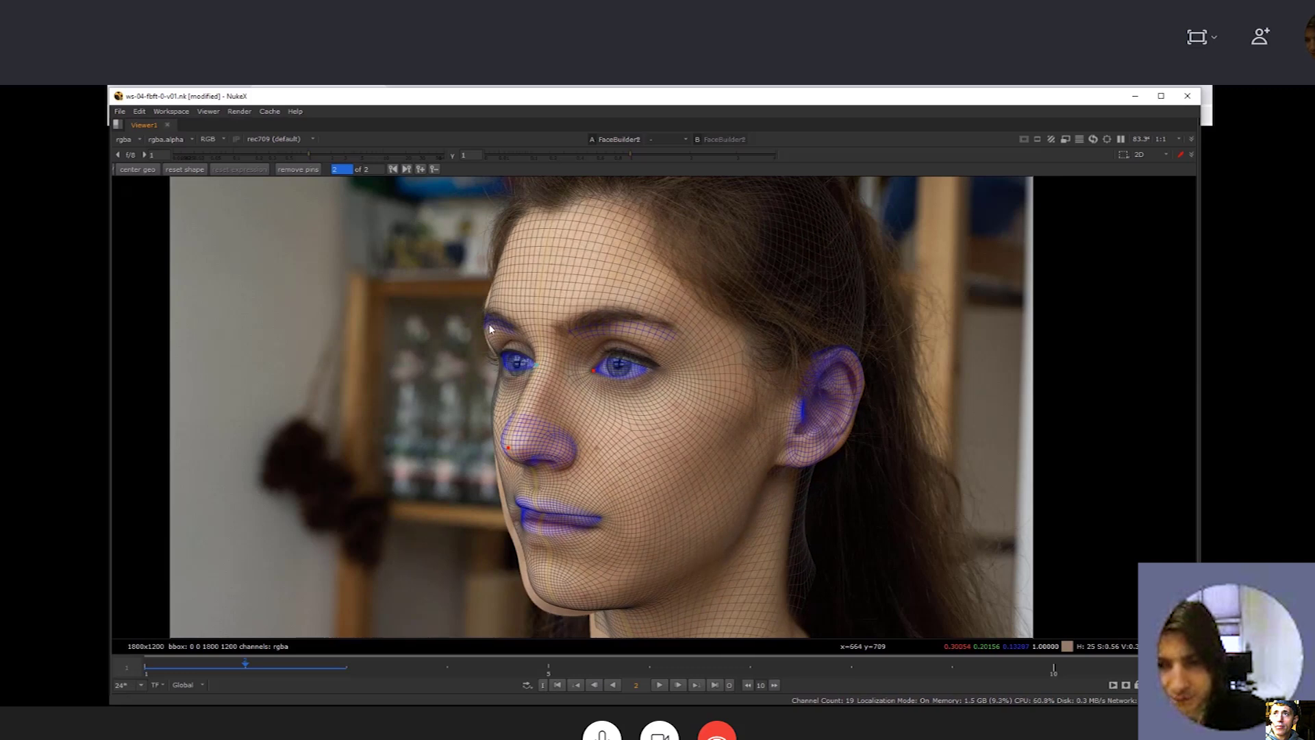
# On frame 2, pin and align the mesh at the far eyebrow, far cheek outline, chin and near ear
pyautogui.click(484, 320)
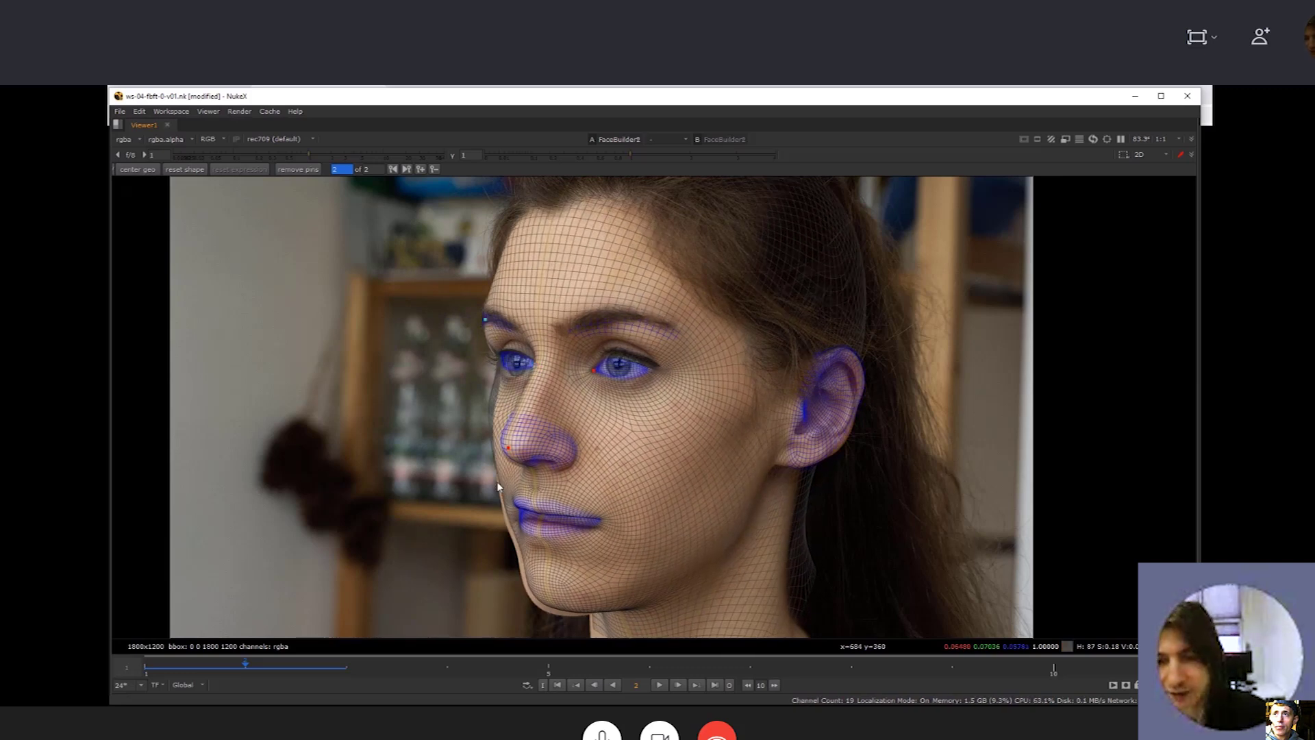
pyautogui.click(494, 411)
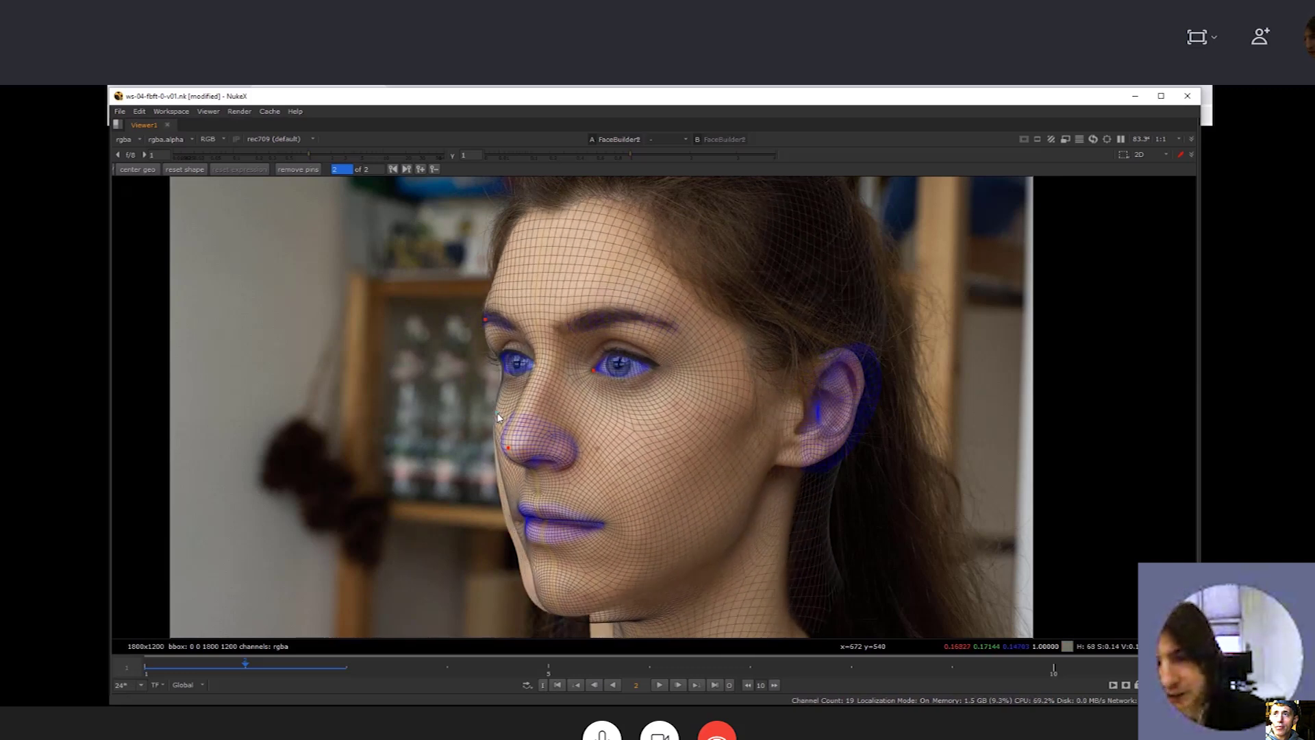
pyautogui.click(539, 593)
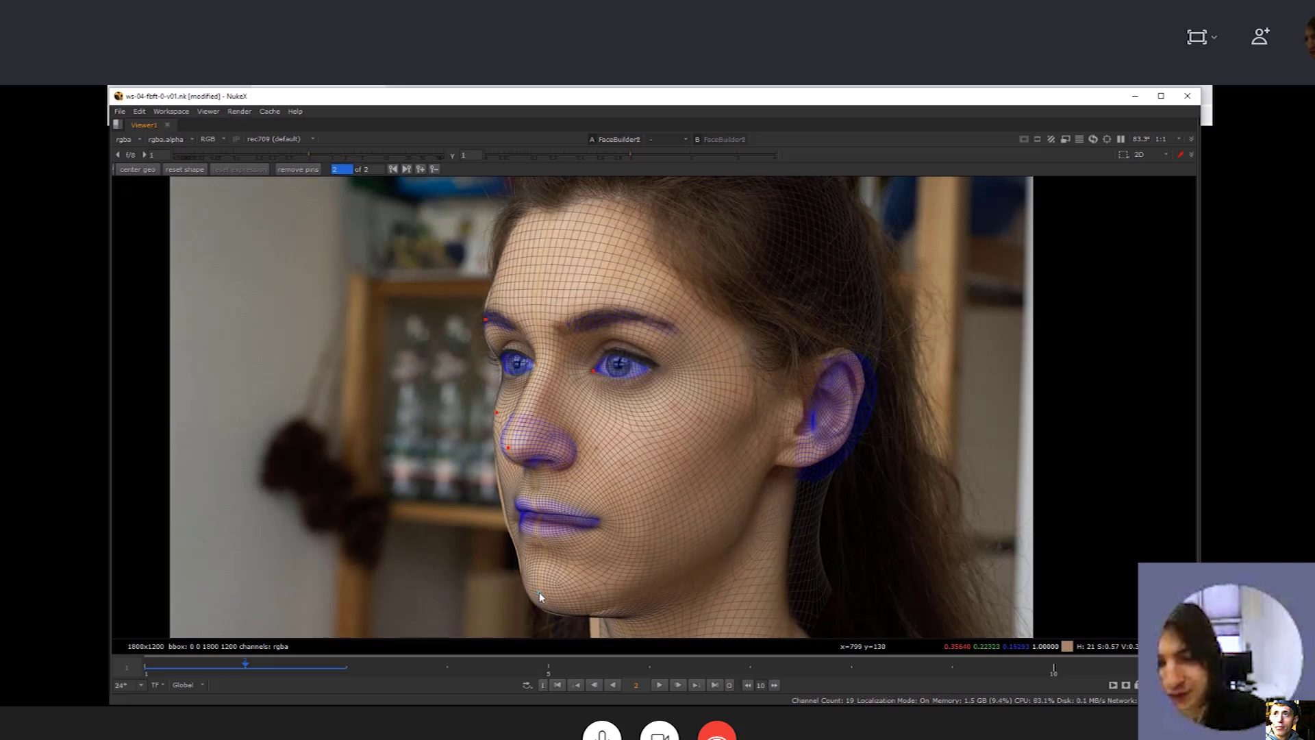
pyautogui.click(501, 492)
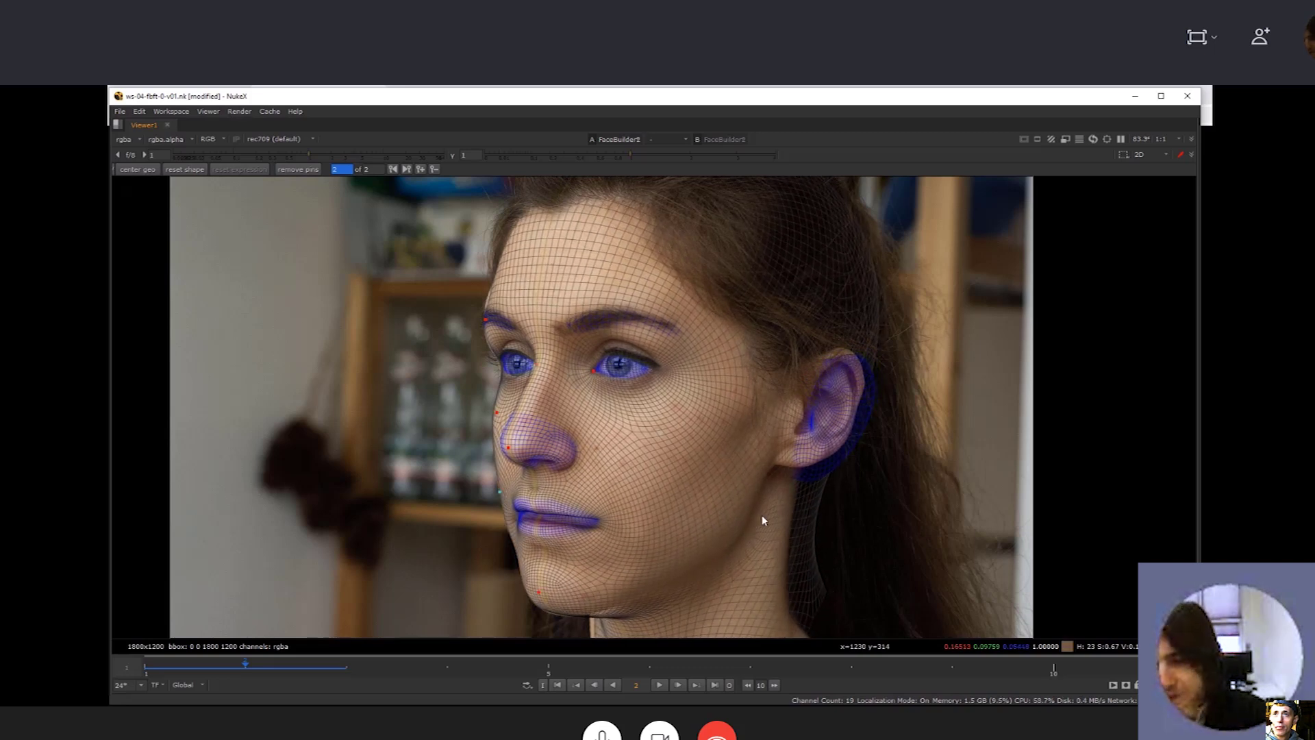
pyautogui.moveTo(869, 388); pyautogui.dragTo(862, 378)
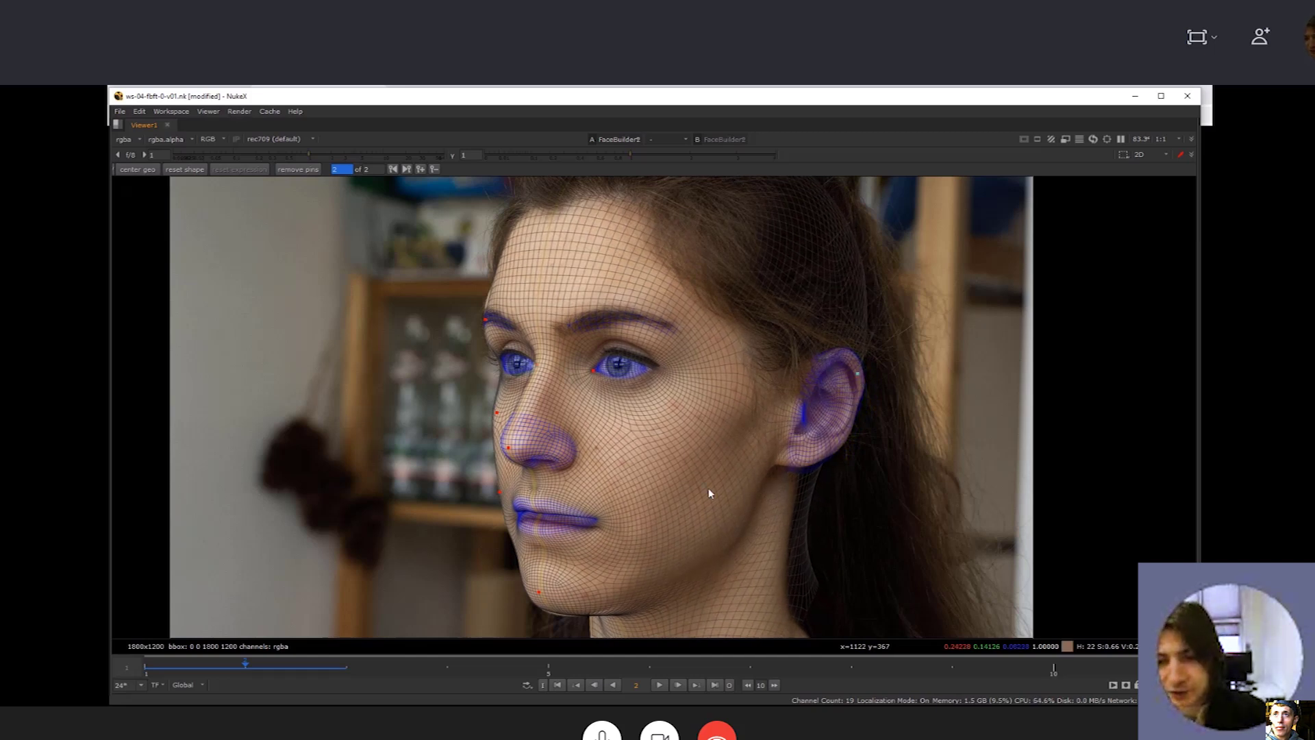
# Pin the near mouth corner and the inner end of the near eyebrow to the frame 2 photo
pyautogui.moveTo(436, 566); pyautogui.dragTo(441, 523, button='middle')
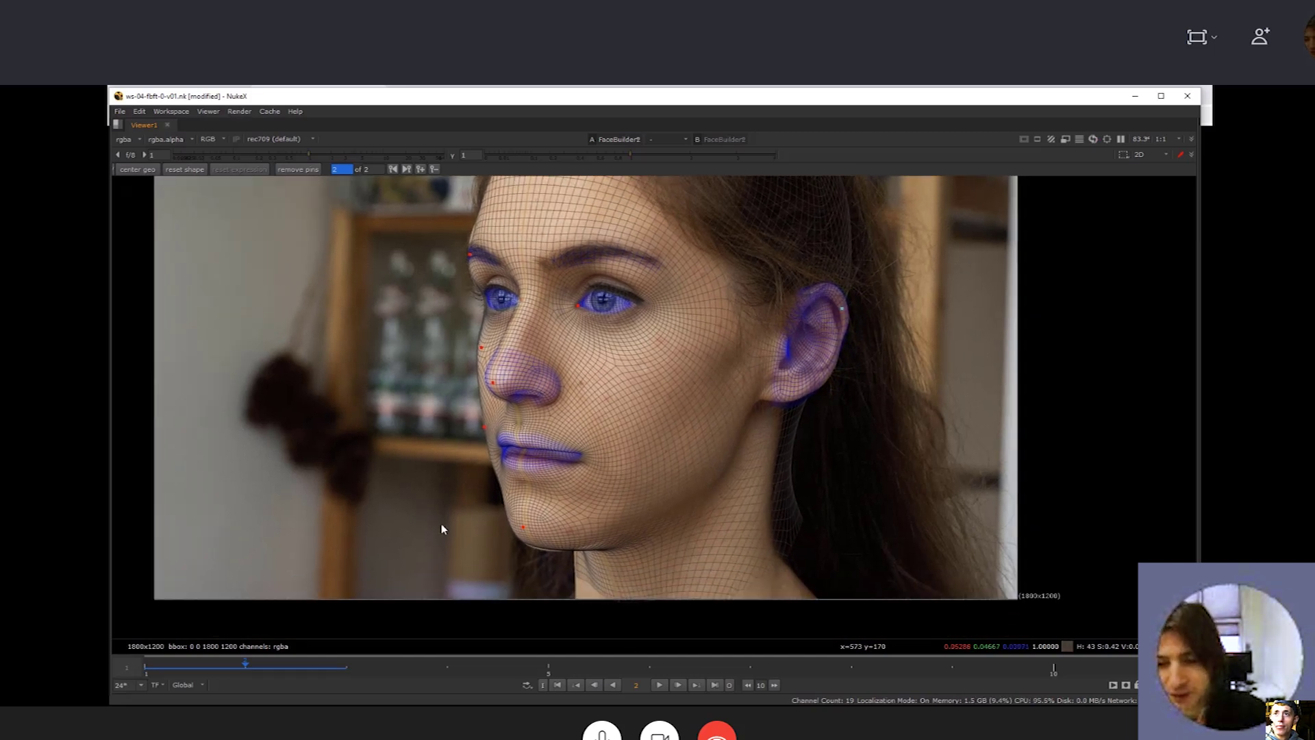
pyautogui.moveTo(565, 561); pyautogui.dragTo(545, 529, button='middle')
pyautogui.moveTo(580, 515); pyautogui.dragTo(580, 523)
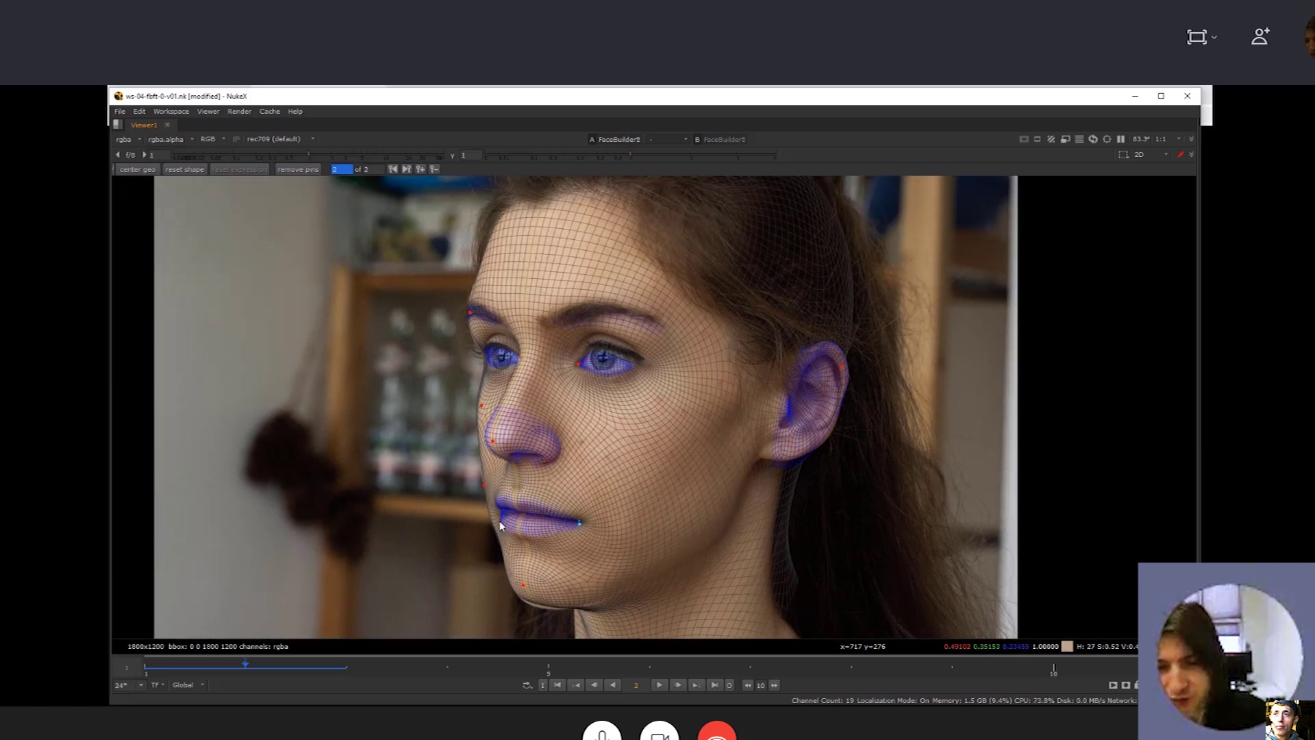
pyautogui.moveTo(575, 324); pyautogui.dragTo(571, 318)
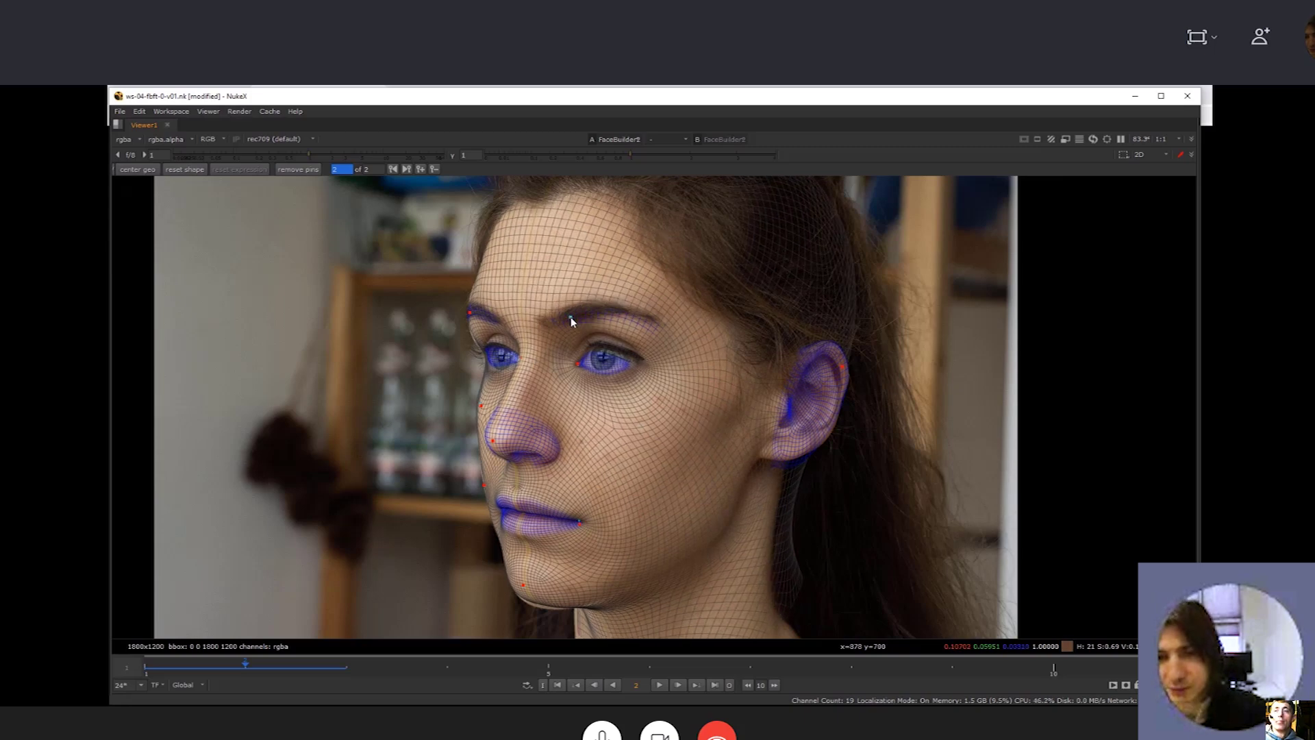
# On frame 1, align the mesh with pins at both inner eye corners and the left-hand ear top, earlobe and jaw
pyautogui.press('Left')
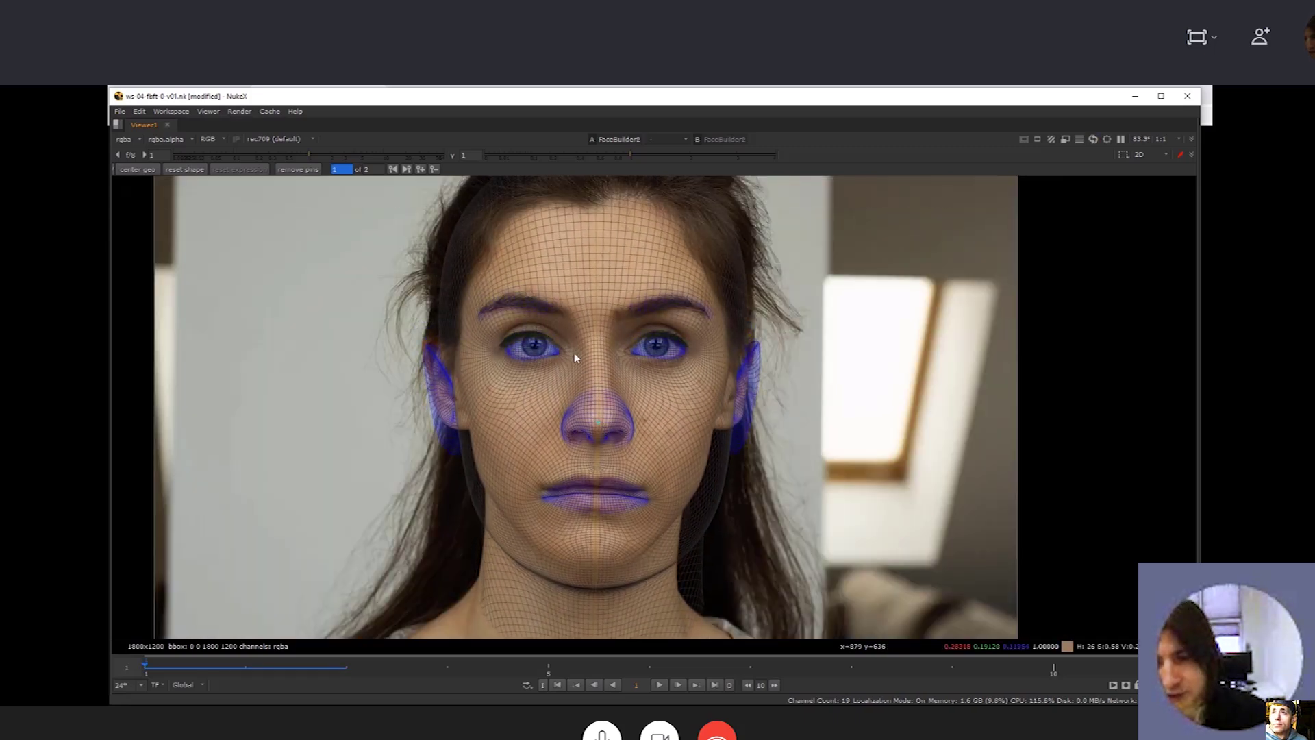
pyautogui.click(629, 351)
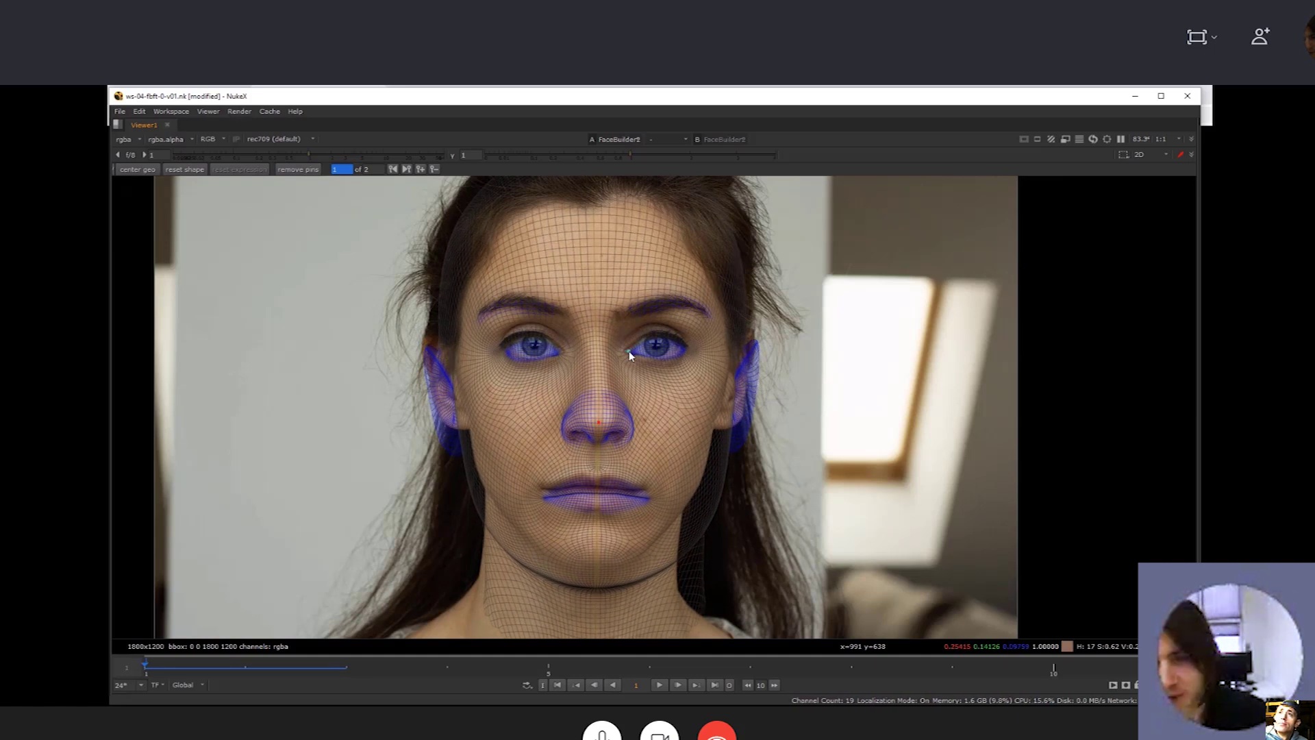
pyautogui.click(557, 351)
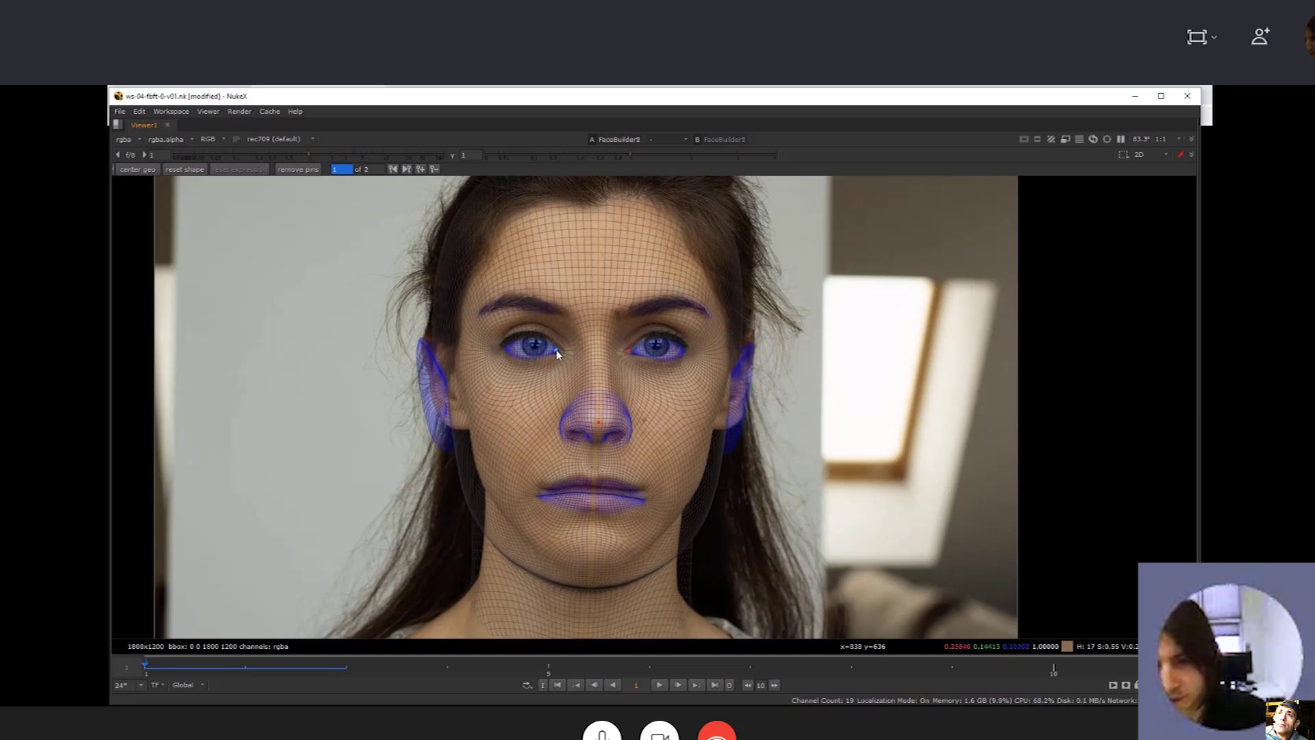
pyautogui.click(426, 331)
pyautogui.click(457, 432)
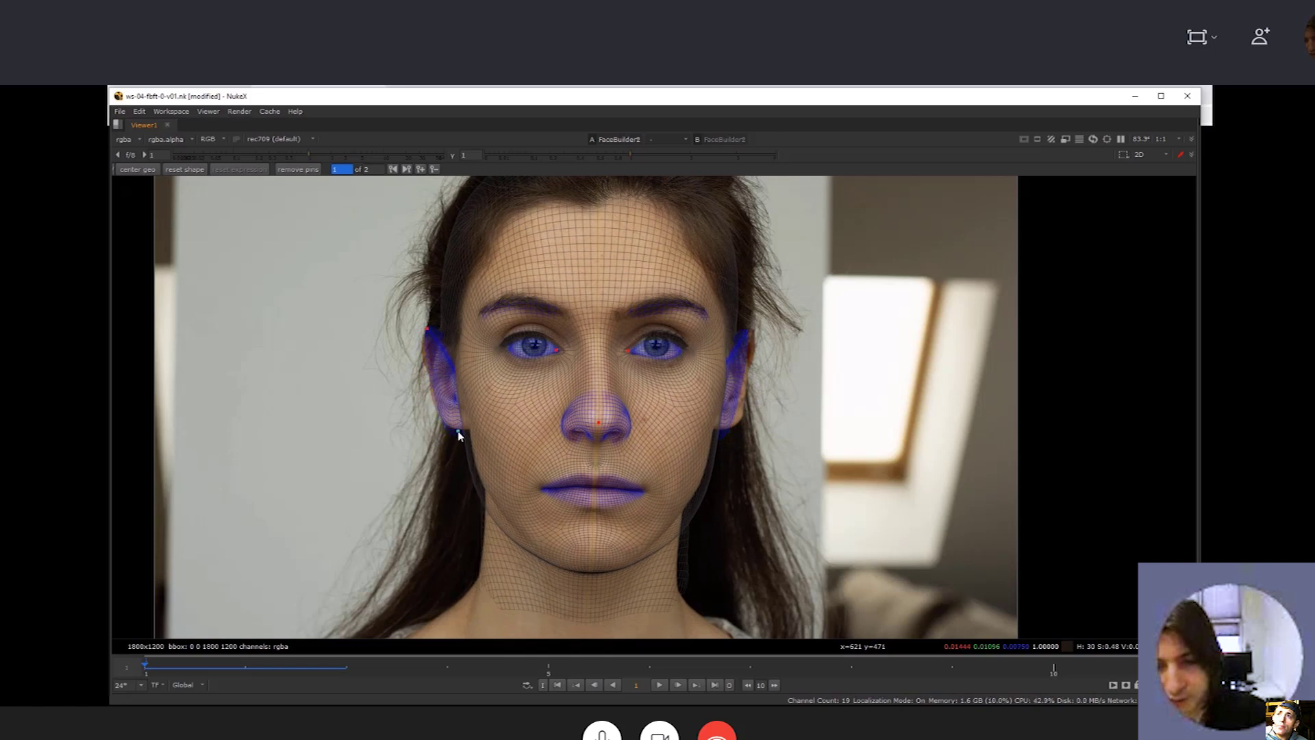
pyautogui.click(487, 491)
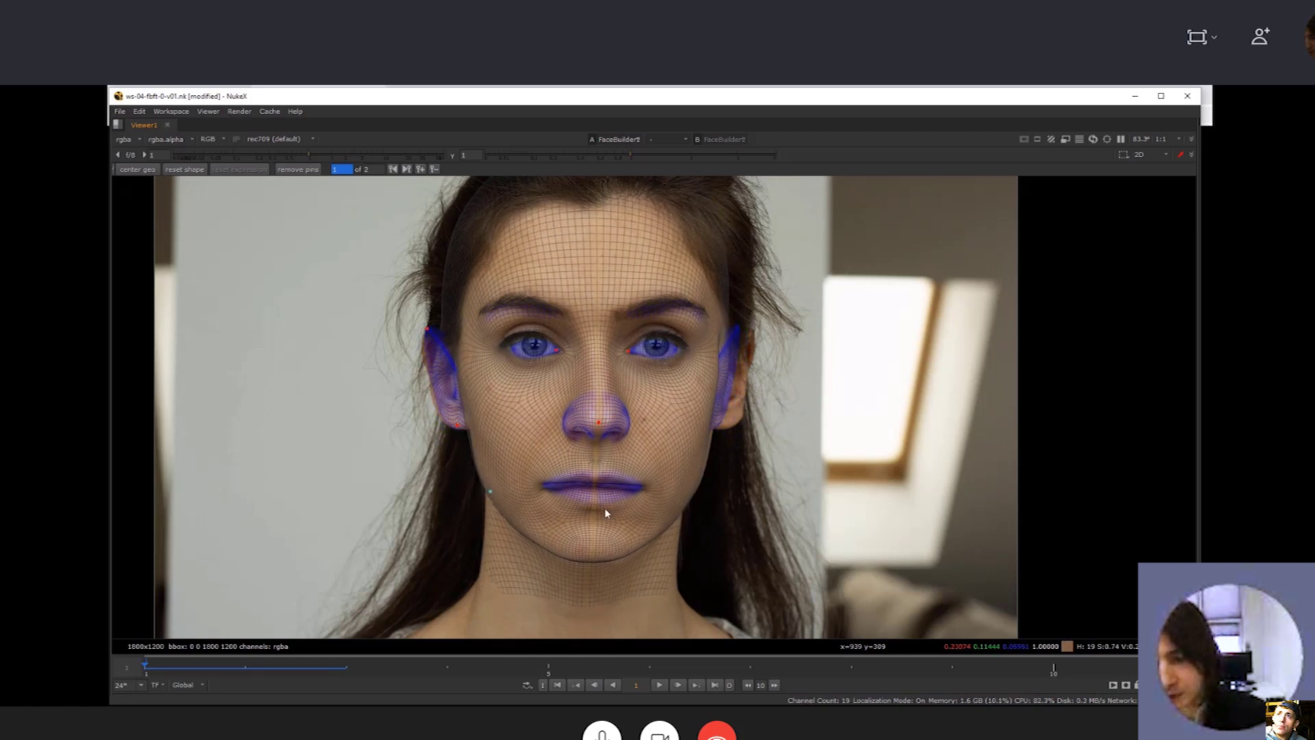
# Adjust the nose-tip pin slightly downward to match the frontal photo
pyautogui.scroll(2, 595, 454)
pyautogui.scroll(-2, 594, 453)
pyautogui.scroll(4, 586, 434)
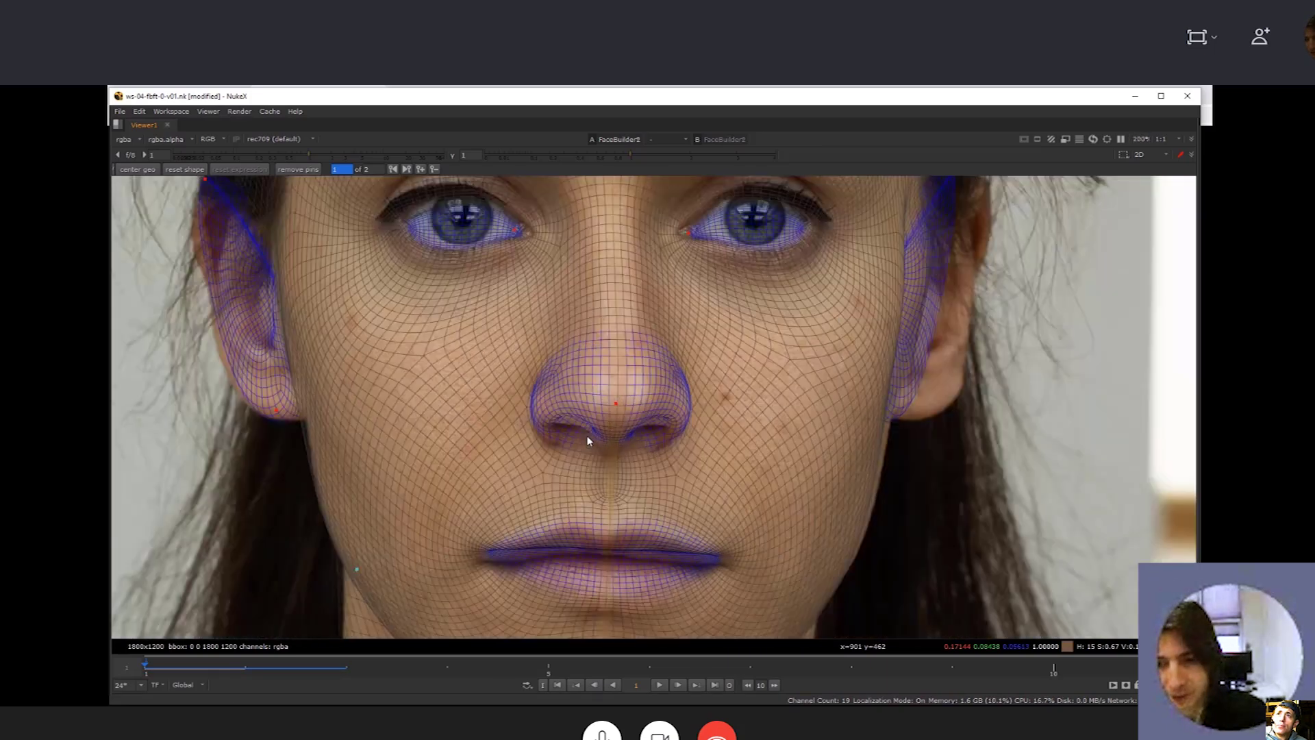
pyautogui.click(617, 414)
pyautogui.scroll(-2, 612, 453)
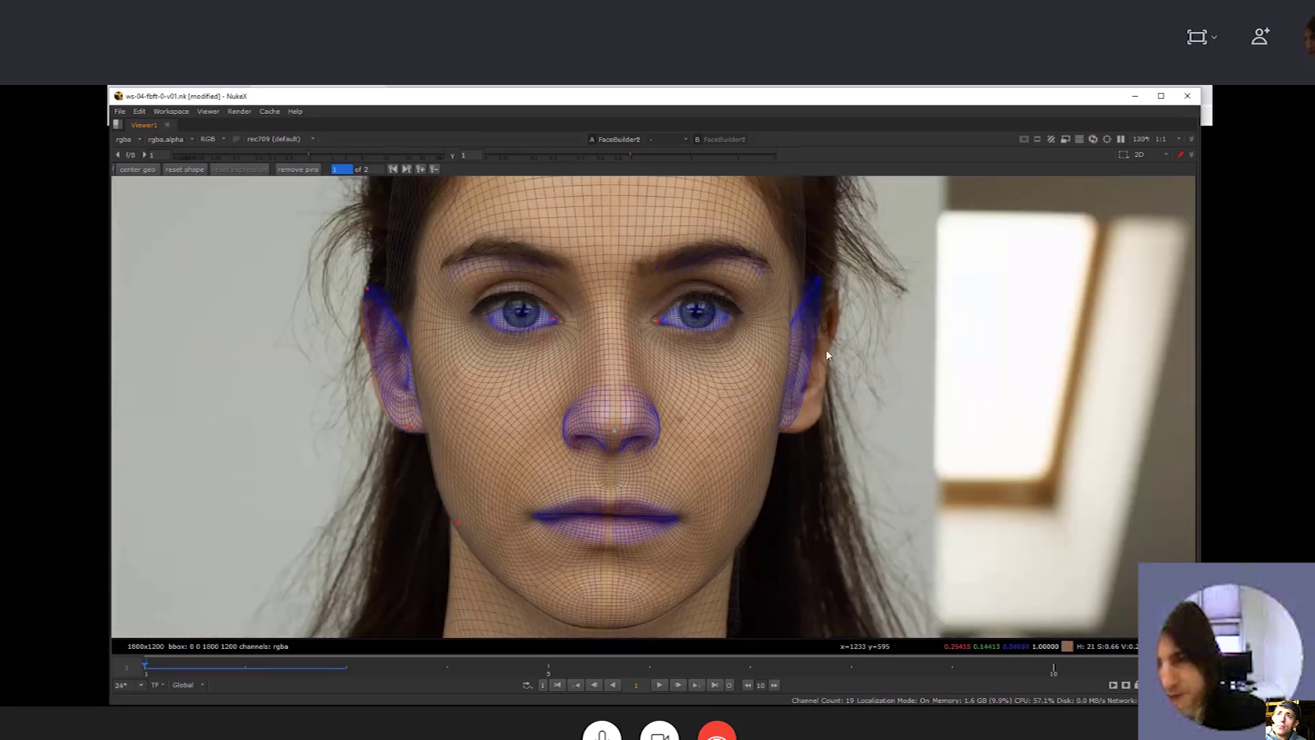
# On frame 1, align the right-hand ear top and the edge beside its earlobe with pins, and pin both sides of the neck
pyautogui.moveTo(819, 287); pyautogui.dragTo(837, 286)
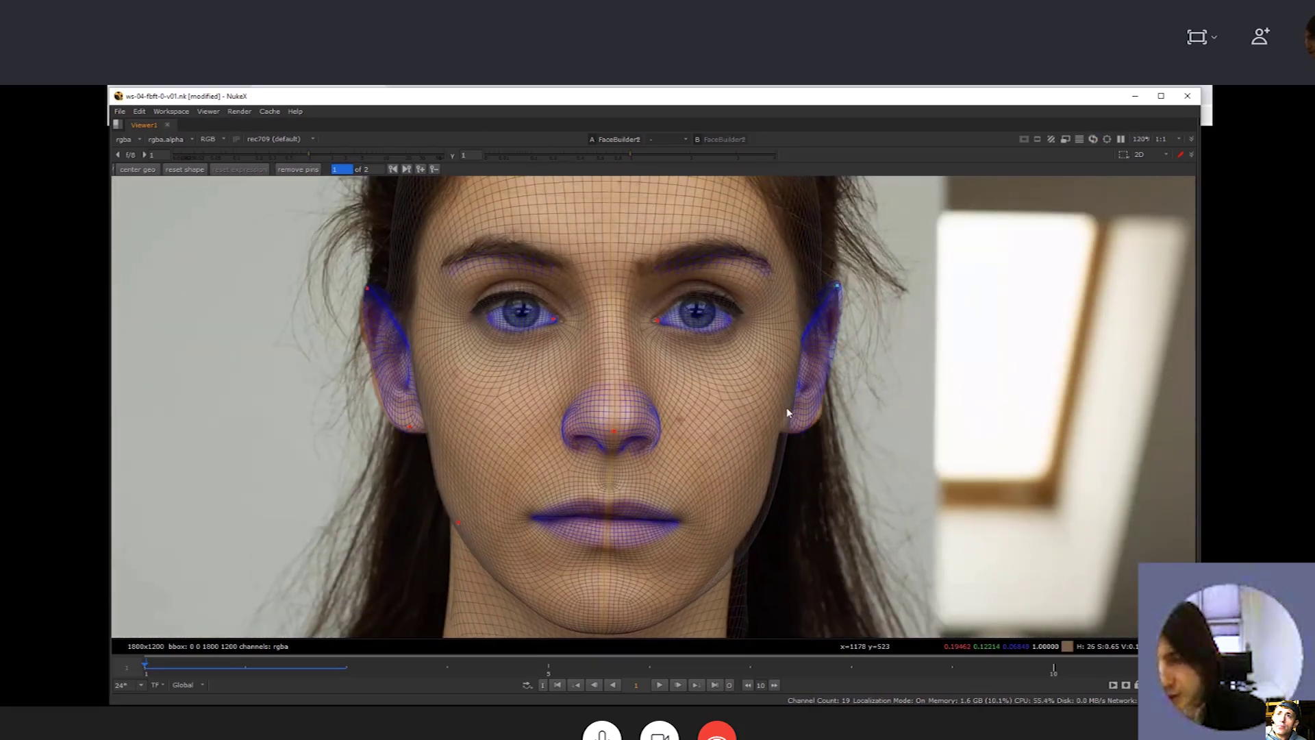
pyautogui.moveTo(783, 428); pyautogui.dragTo(771, 424)
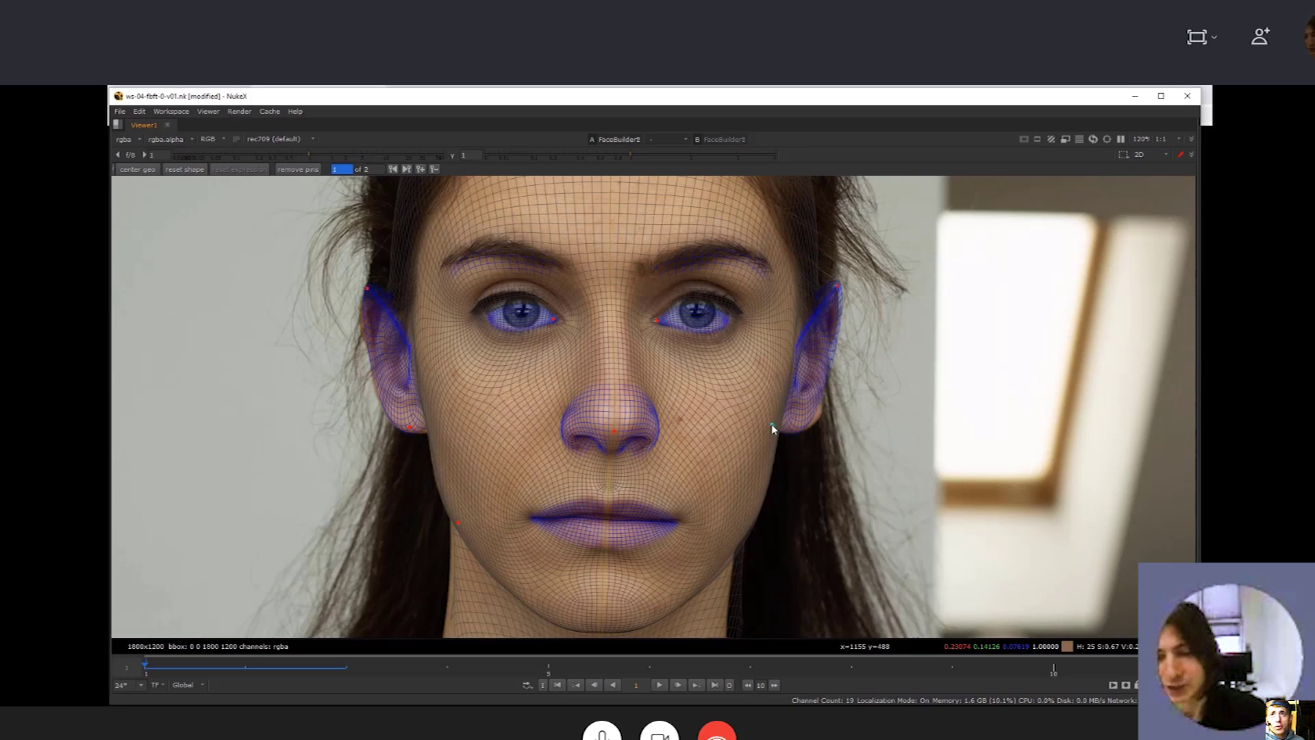
pyautogui.scroll(-2, 750, 438)
pyautogui.click(541, 540)
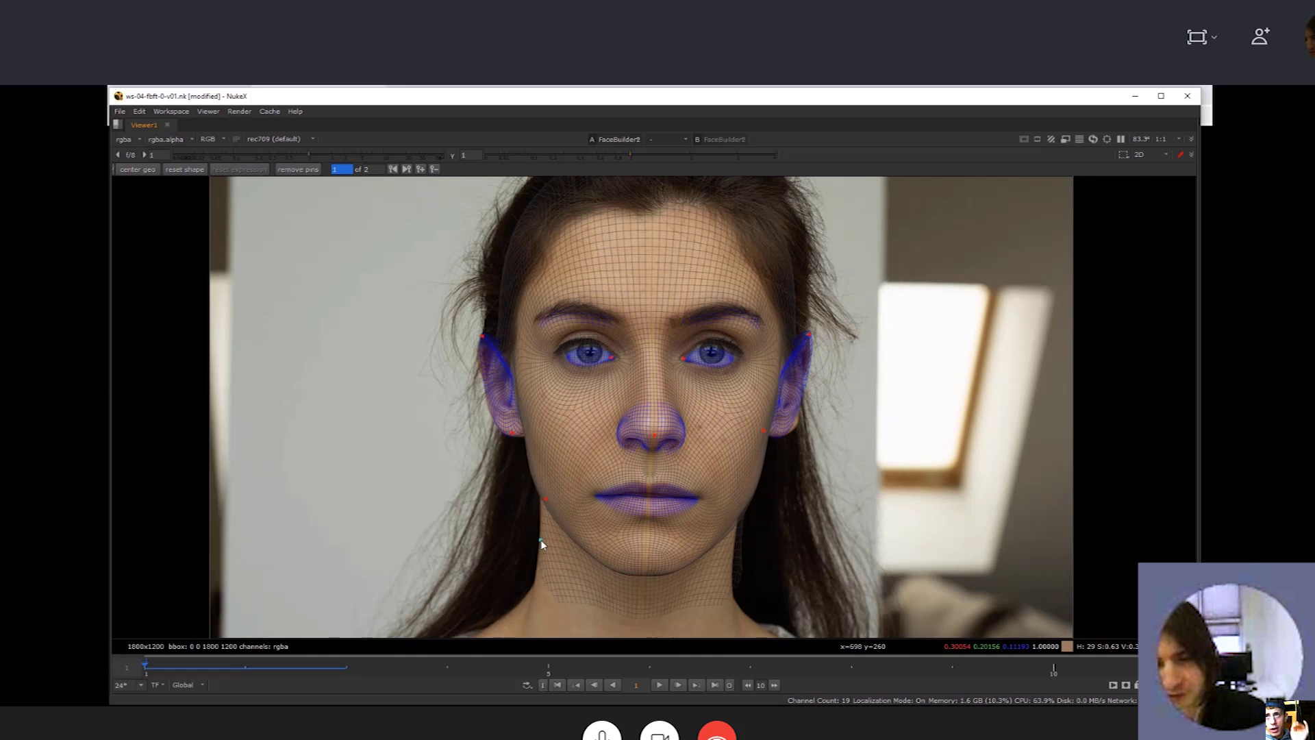
pyautogui.click(728, 560)
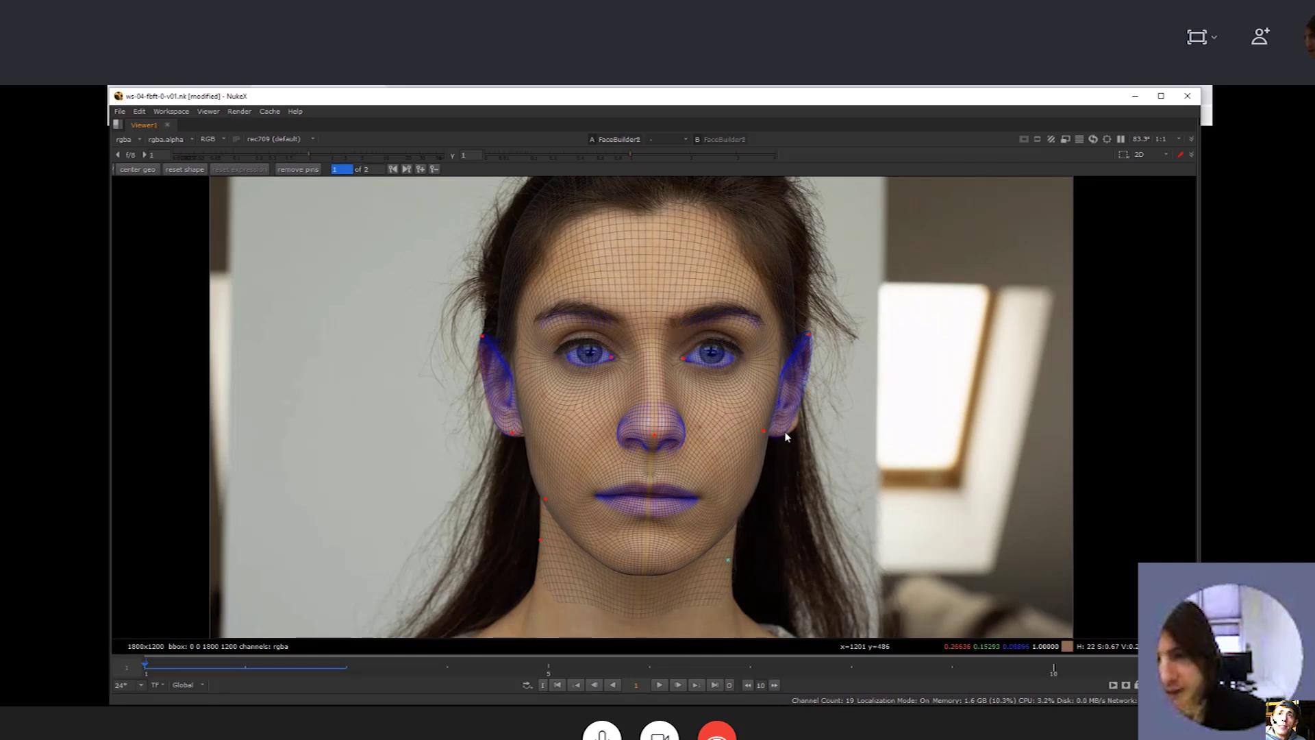
# On frame 3, align the mesh to the three-quarter photo with pins at the nose tip, near inner eye corner, lips and chin
pyautogui.click(295, 669)
pyautogui.moveTo(293, 668); pyautogui.dragTo(344, 667)
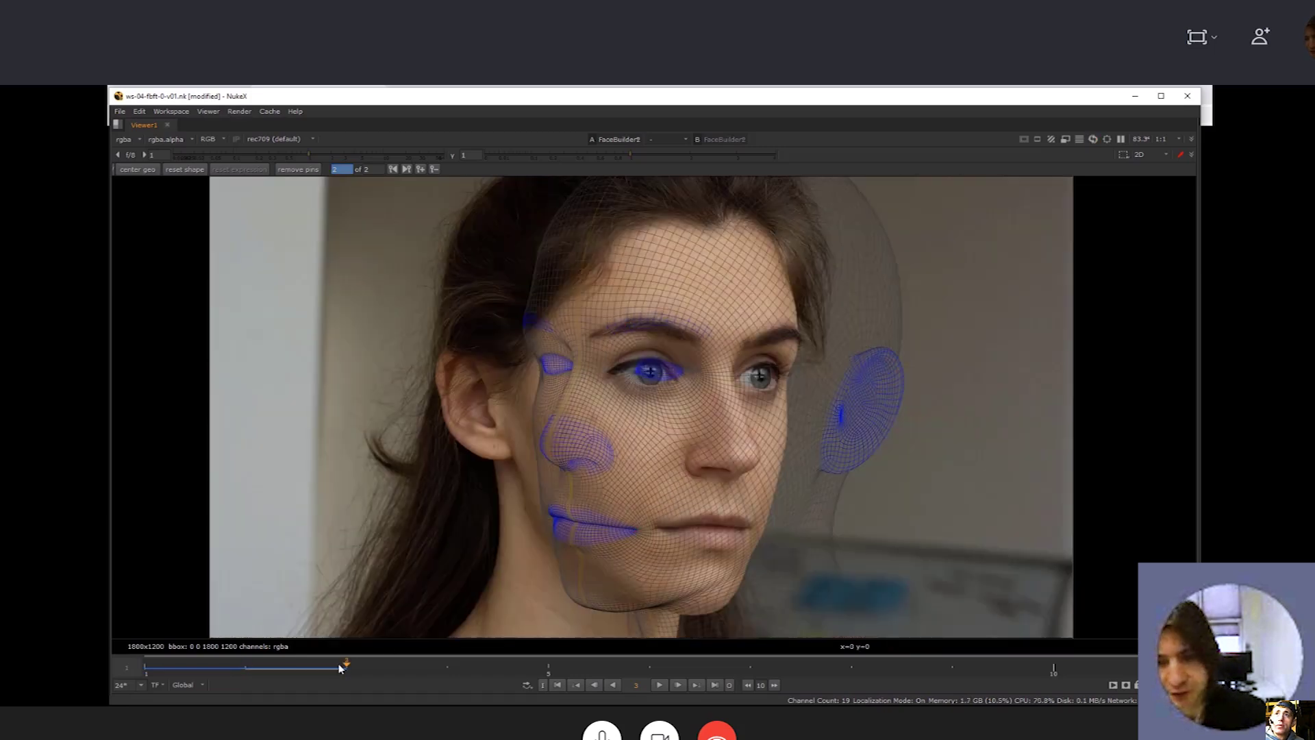
pyautogui.moveTo(548, 448); pyautogui.dragTo(743, 462)
pyautogui.moveTo(821, 383); pyautogui.dragTo(665, 376)
pyautogui.moveTo(708, 542); pyautogui.dragTo(724, 522)
pyautogui.click(701, 594)
pyautogui.moveTo(703, 593); pyautogui.dragTo(703, 603)
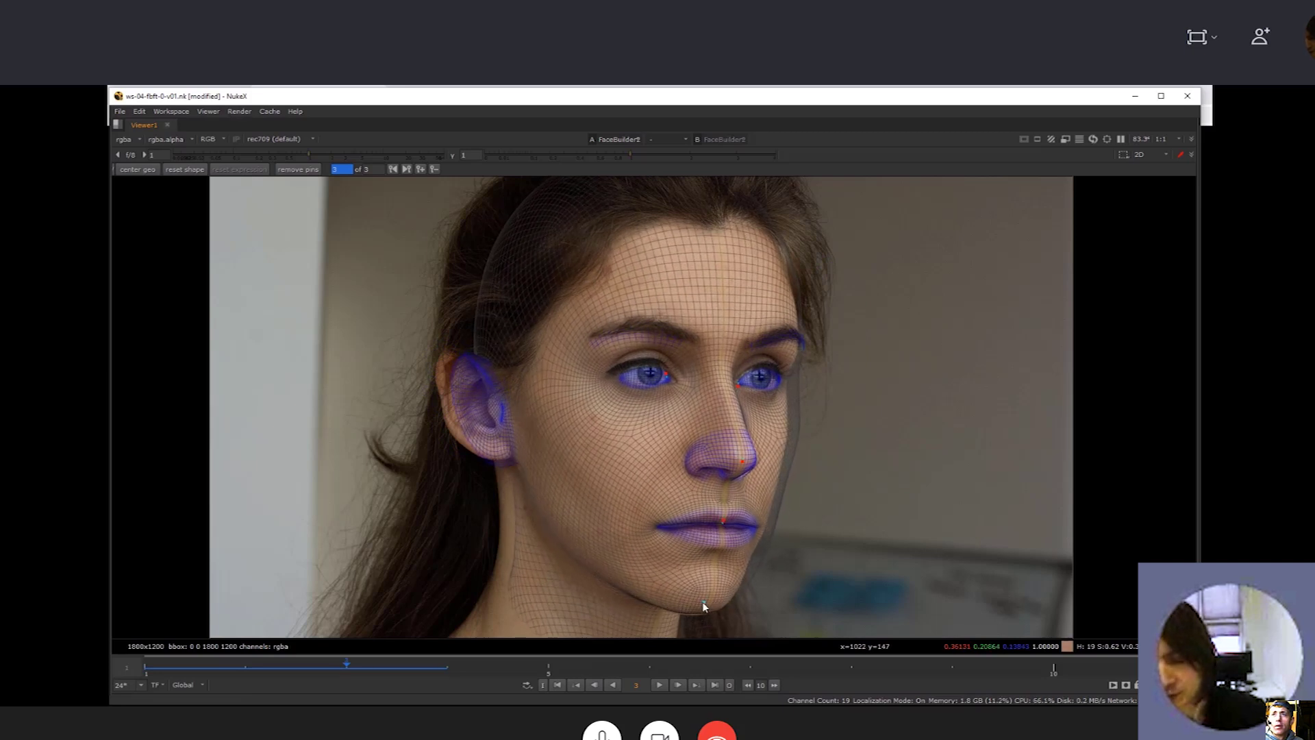
# On frame 5, align the mesh to the profile with pins at the nose tip, eye corner, mouth corner, ear top, earlobe and throat
pyautogui.click(154, 668)
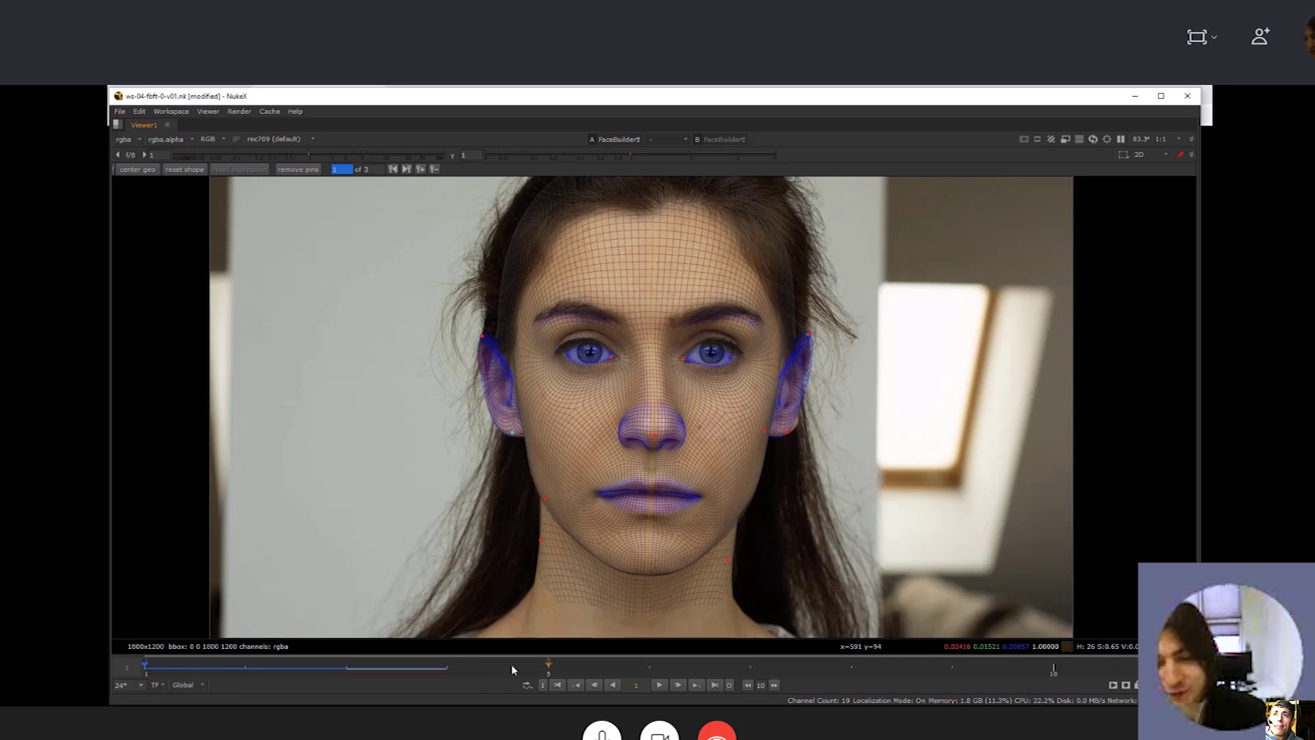
pyautogui.click(548, 664)
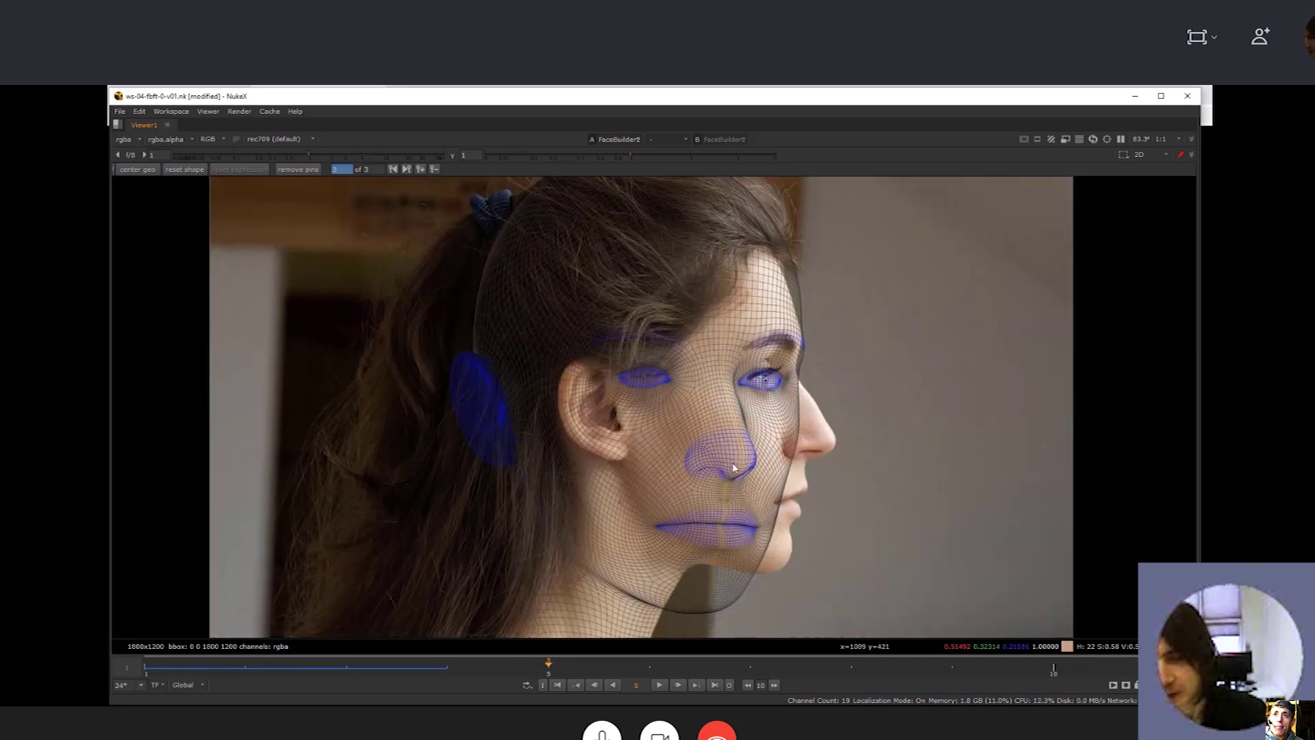
pyautogui.moveTo(739, 460); pyautogui.dragTo(828, 438)
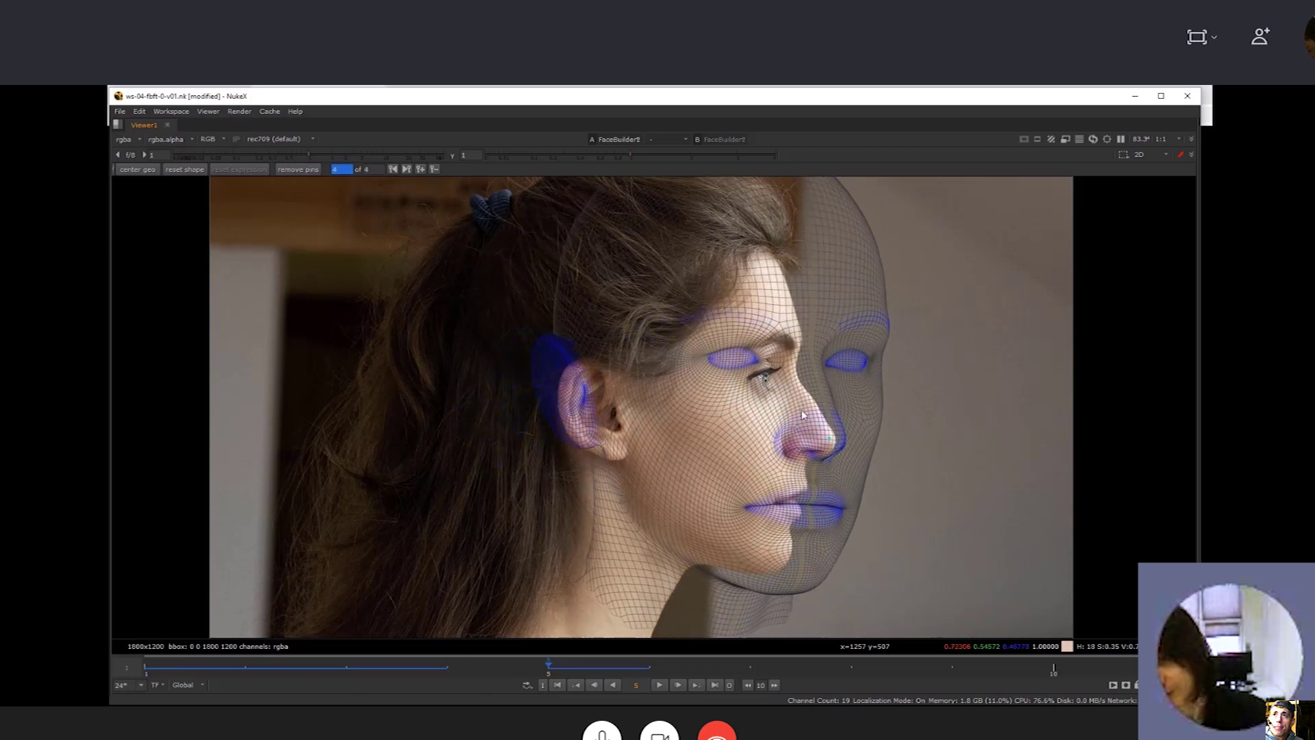
pyautogui.moveTo(708, 361); pyautogui.dragTo(788, 393)
pyautogui.moveTo(777, 502); pyautogui.dragTo(778, 502)
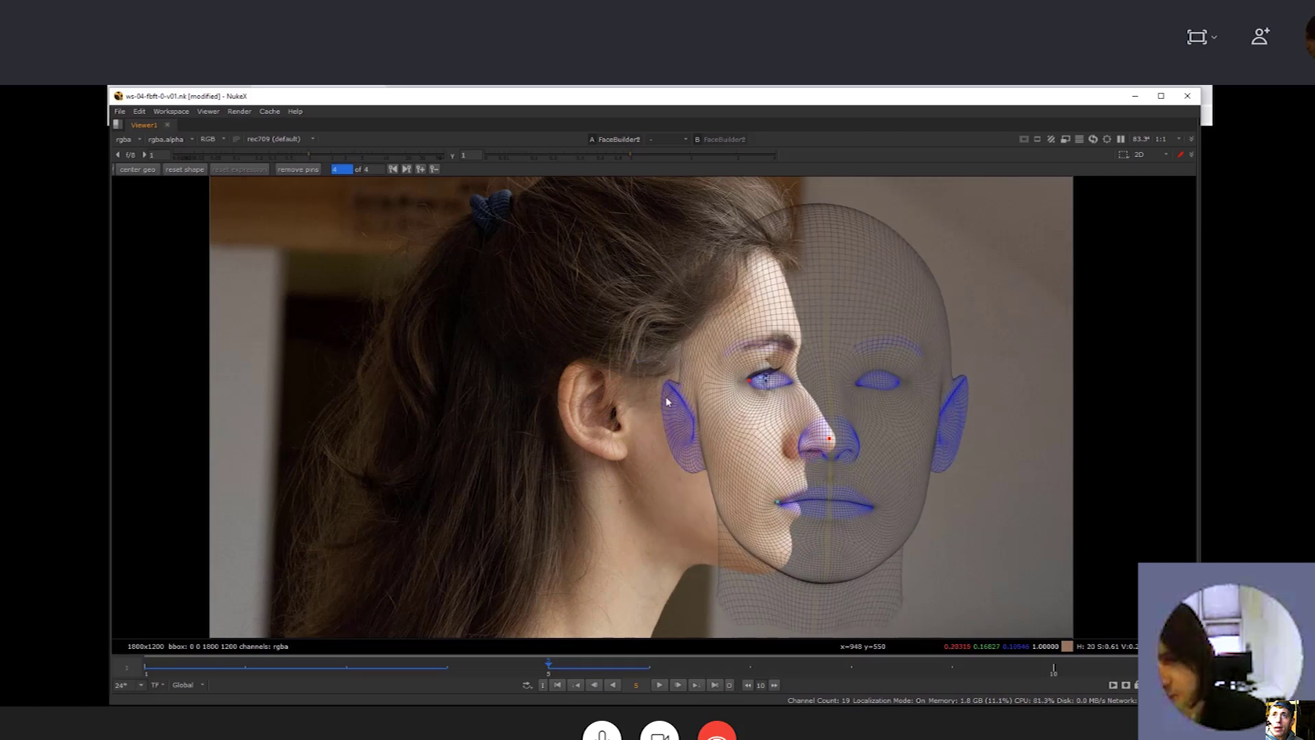
pyautogui.moveTo(667, 387); pyautogui.dragTo(584, 362)
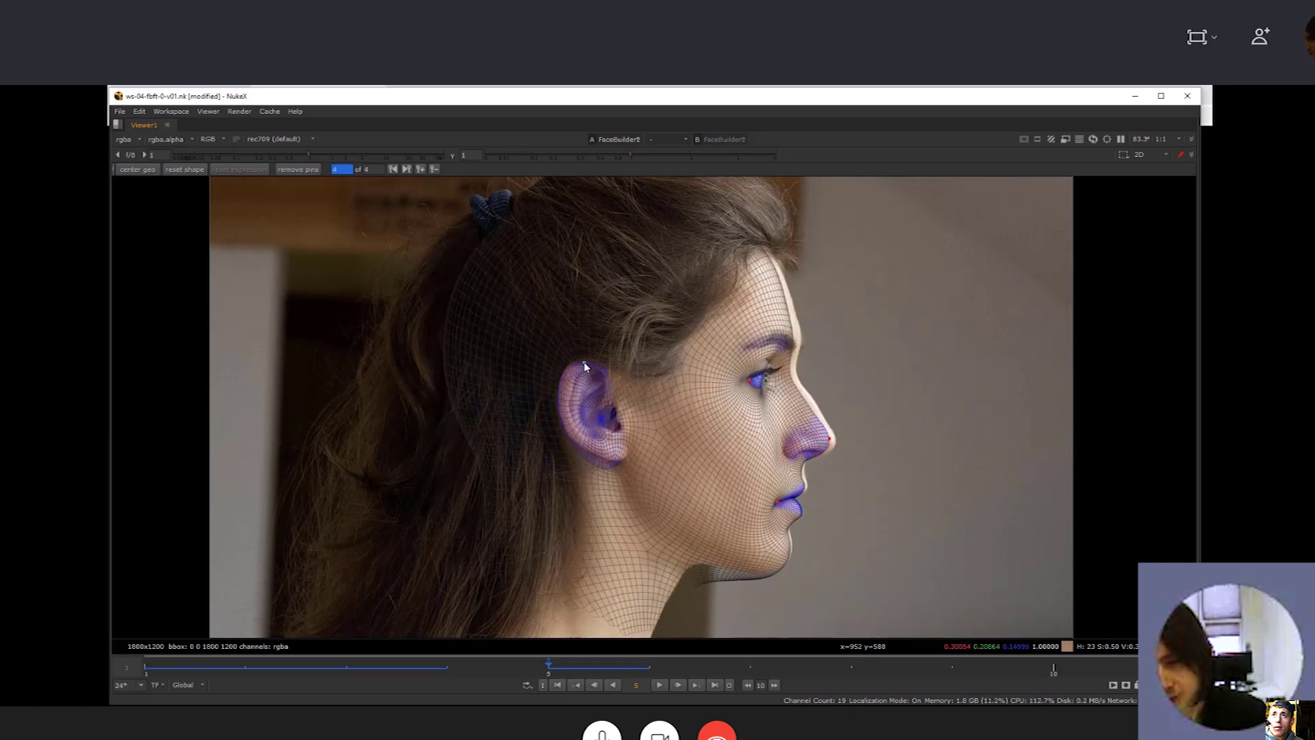
pyautogui.moveTo(613, 462); pyautogui.dragTo(617, 454)
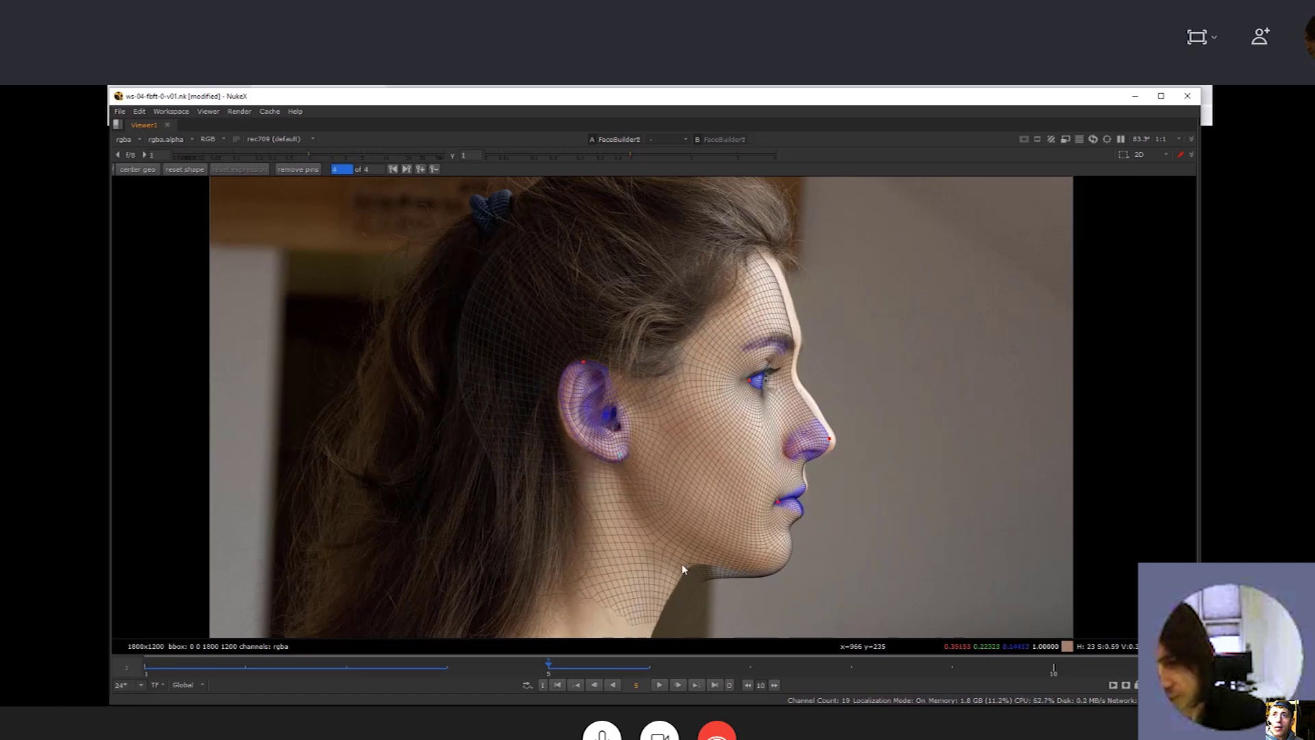
pyautogui.moveTo(697, 577); pyautogui.dragTo(688, 564)
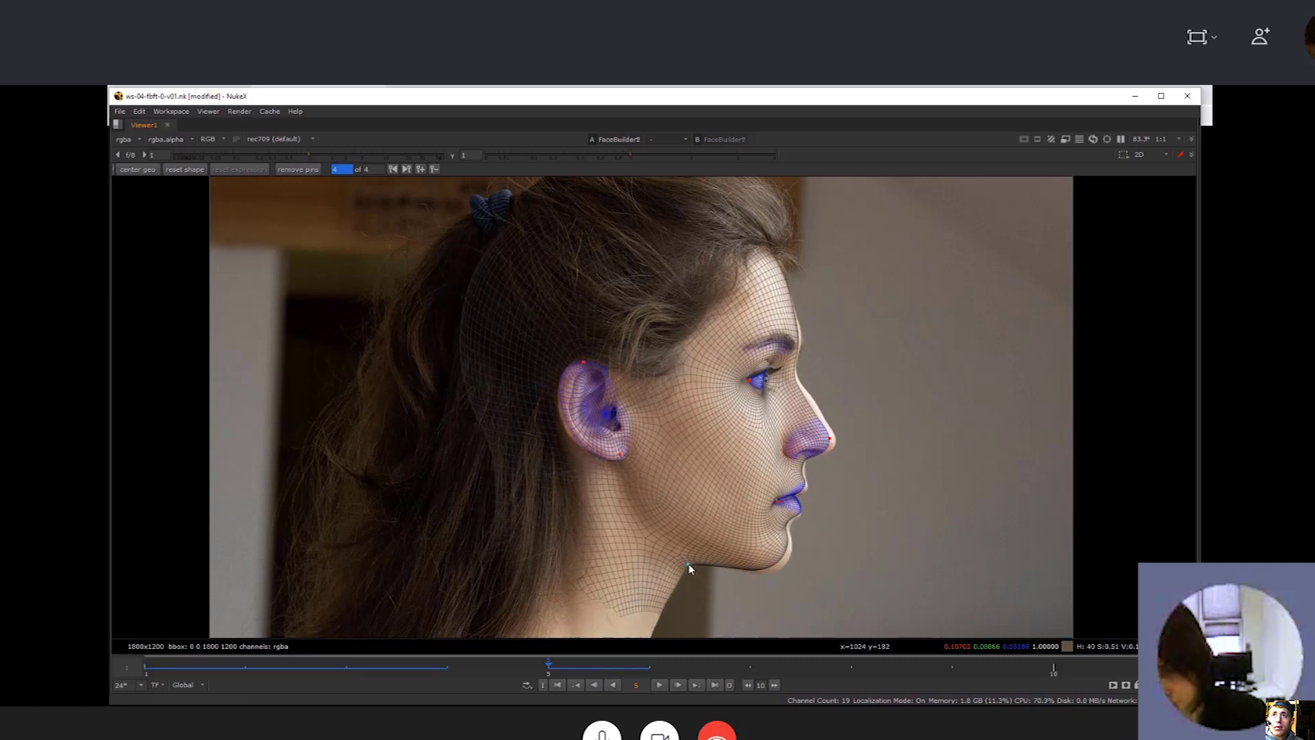
# Pin the chin, upper lip, lower lip and brow on frame 5, and adjust the nose-tip pin slightly forward
pyautogui.click(776, 559)
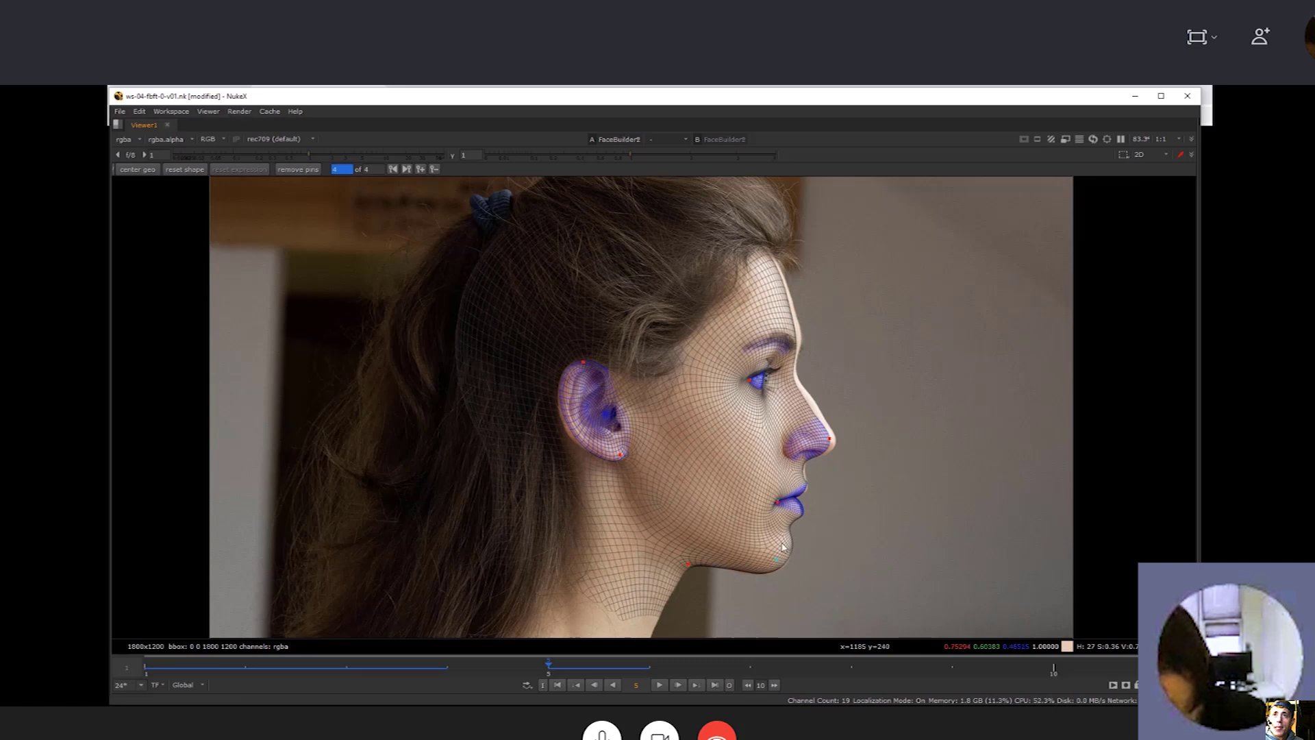
pyautogui.click(803, 483)
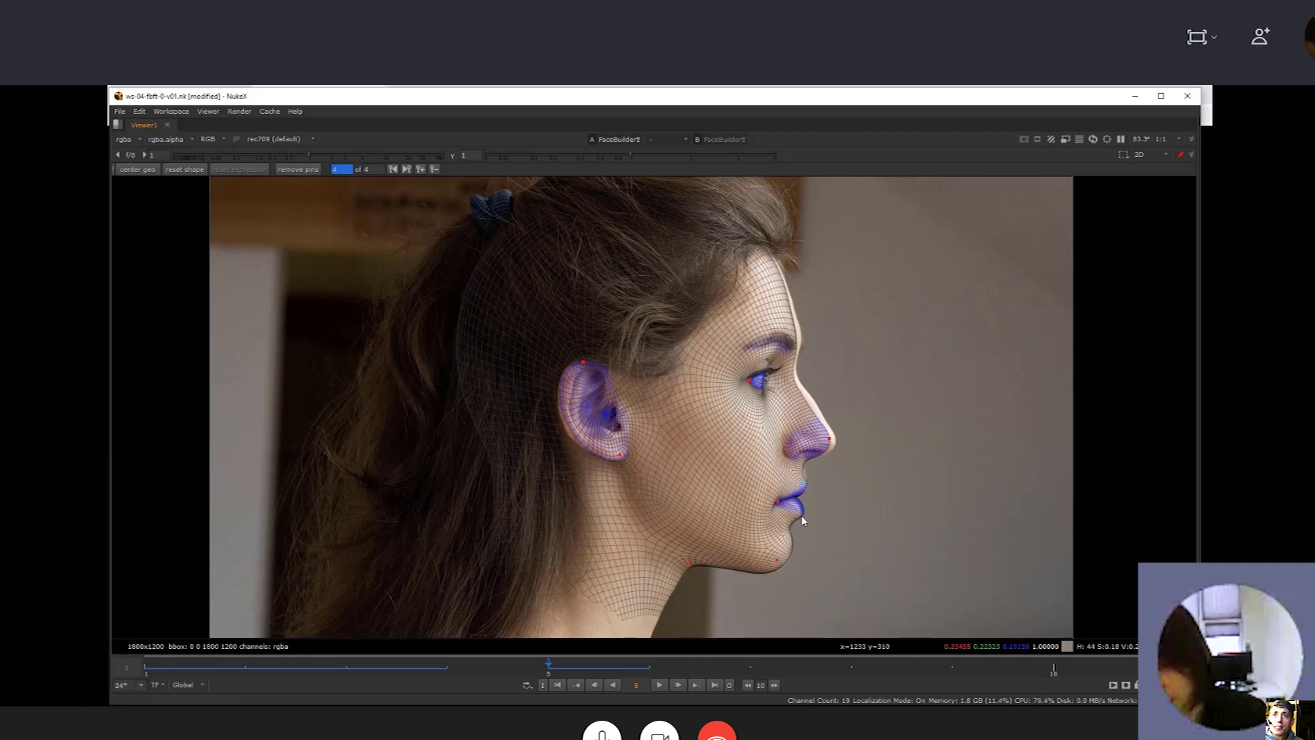
pyautogui.click(799, 512)
pyautogui.moveTo(830, 437); pyautogui.dragTo(835, 437)
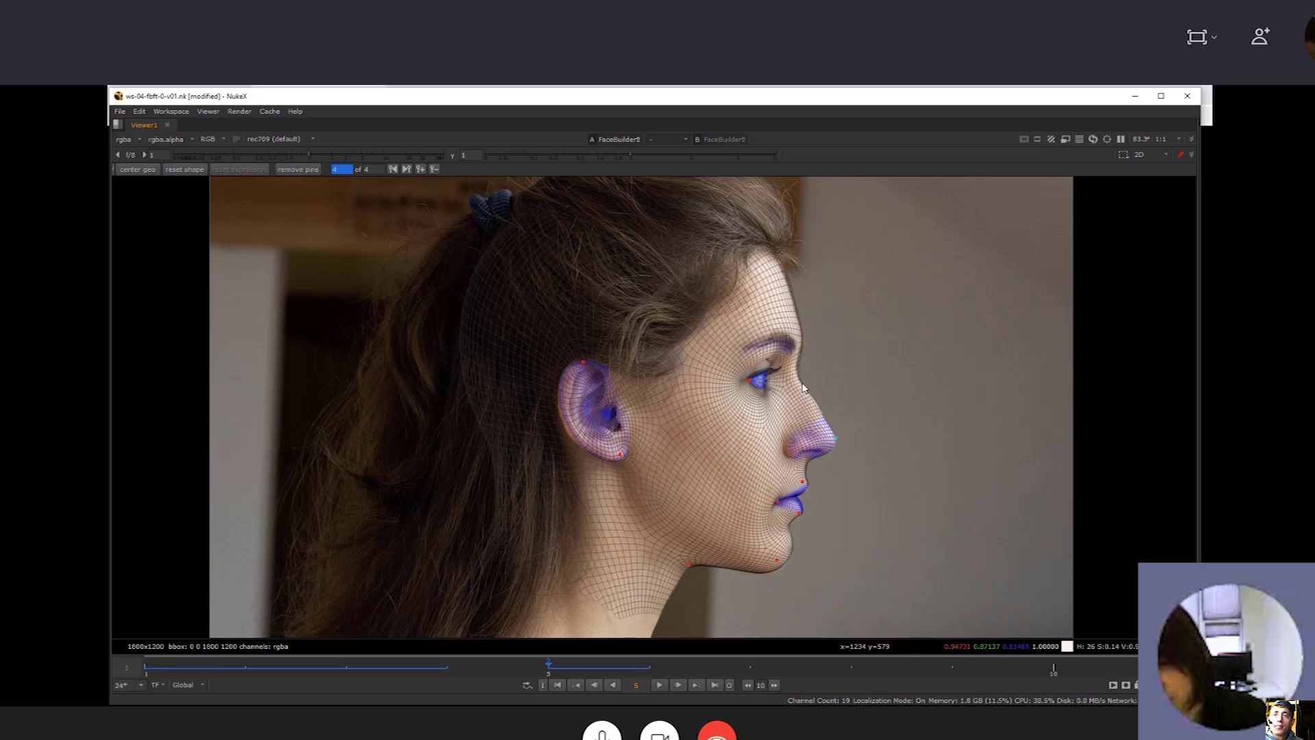
pyautogui.click(799, 340)
pyautogui.scroll(2, 808, 391)
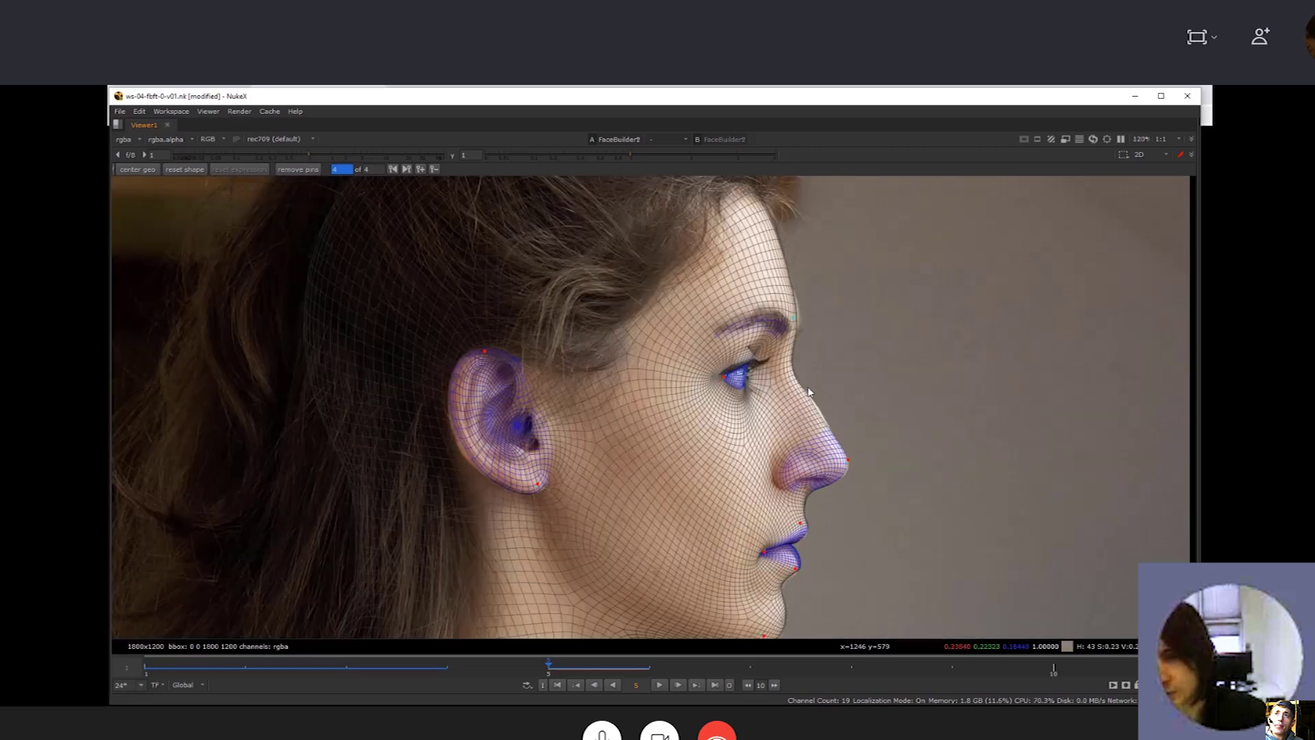
pyautogui.scroll(-2, 788, 352)
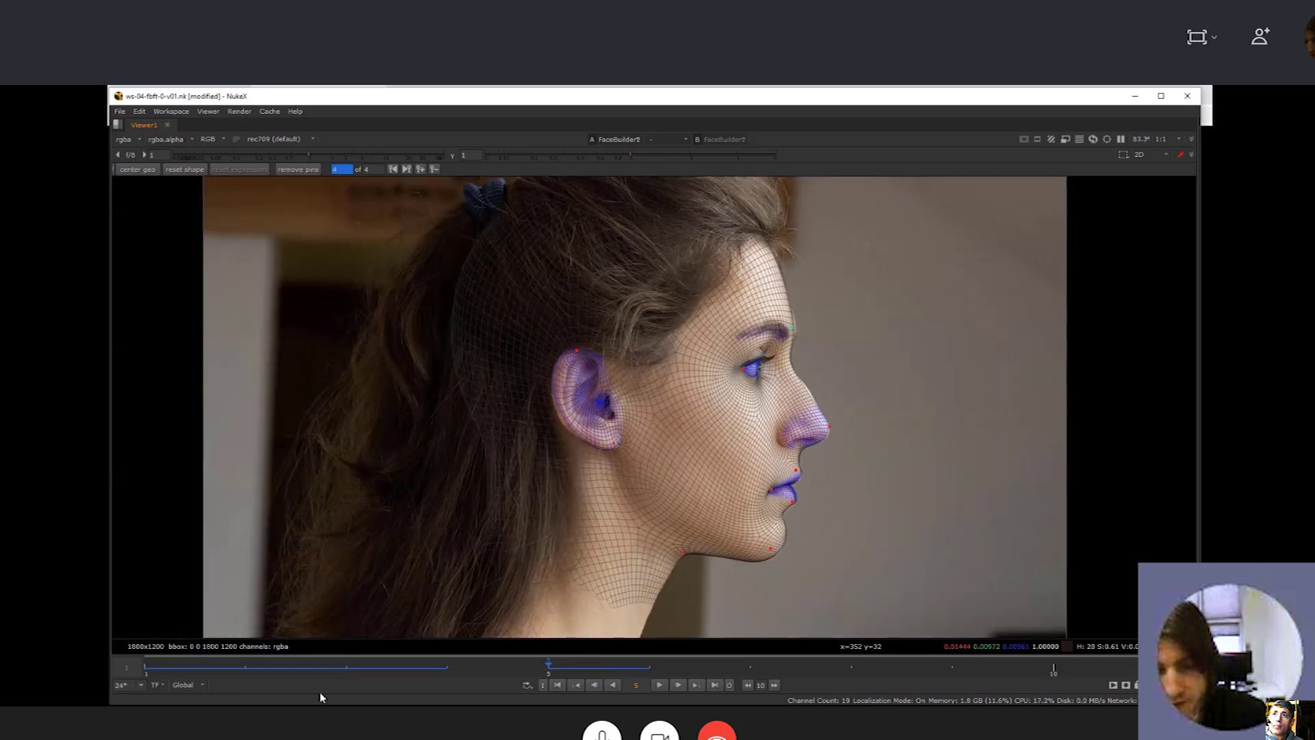
# Go to frame 4 and pin the mesh's nose tip to the nose tip of the left-facing profile photo
pyautogui.click(421, 670)
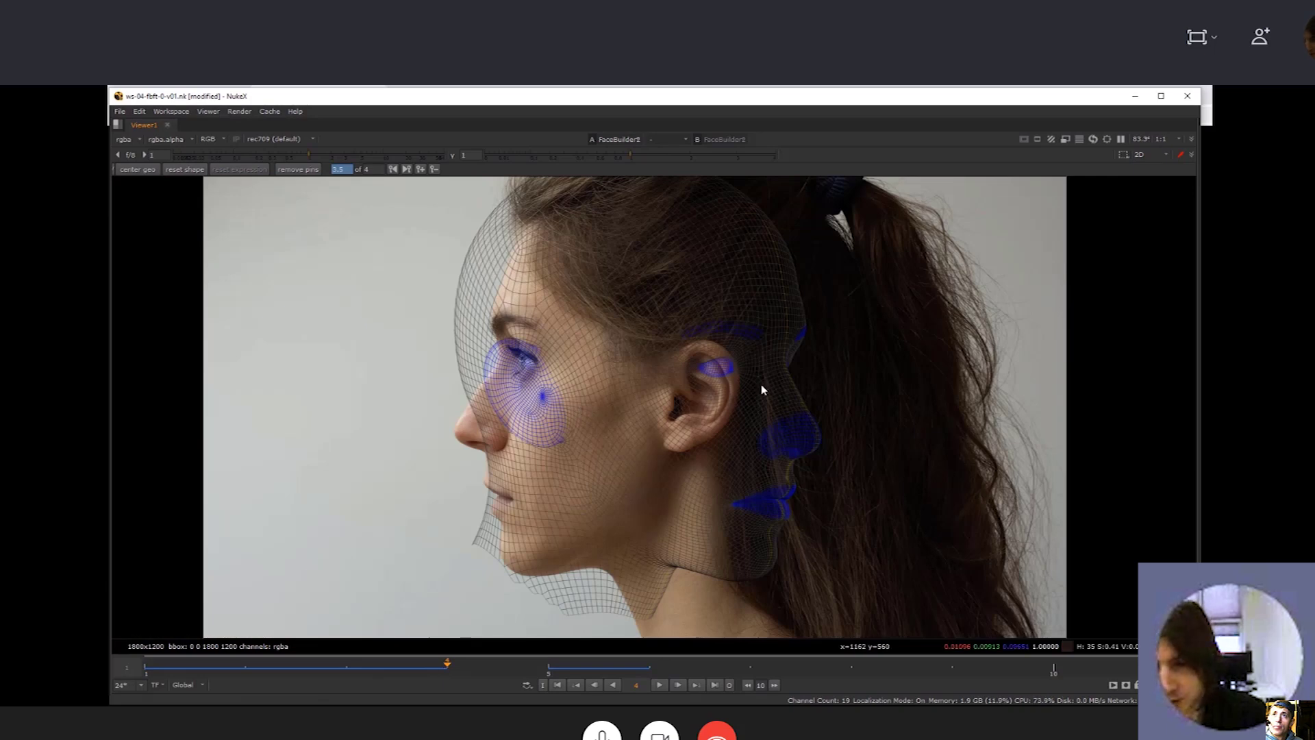
pyautogui.moveTo(816, 439); pyautogui.dragTo(461, 430)
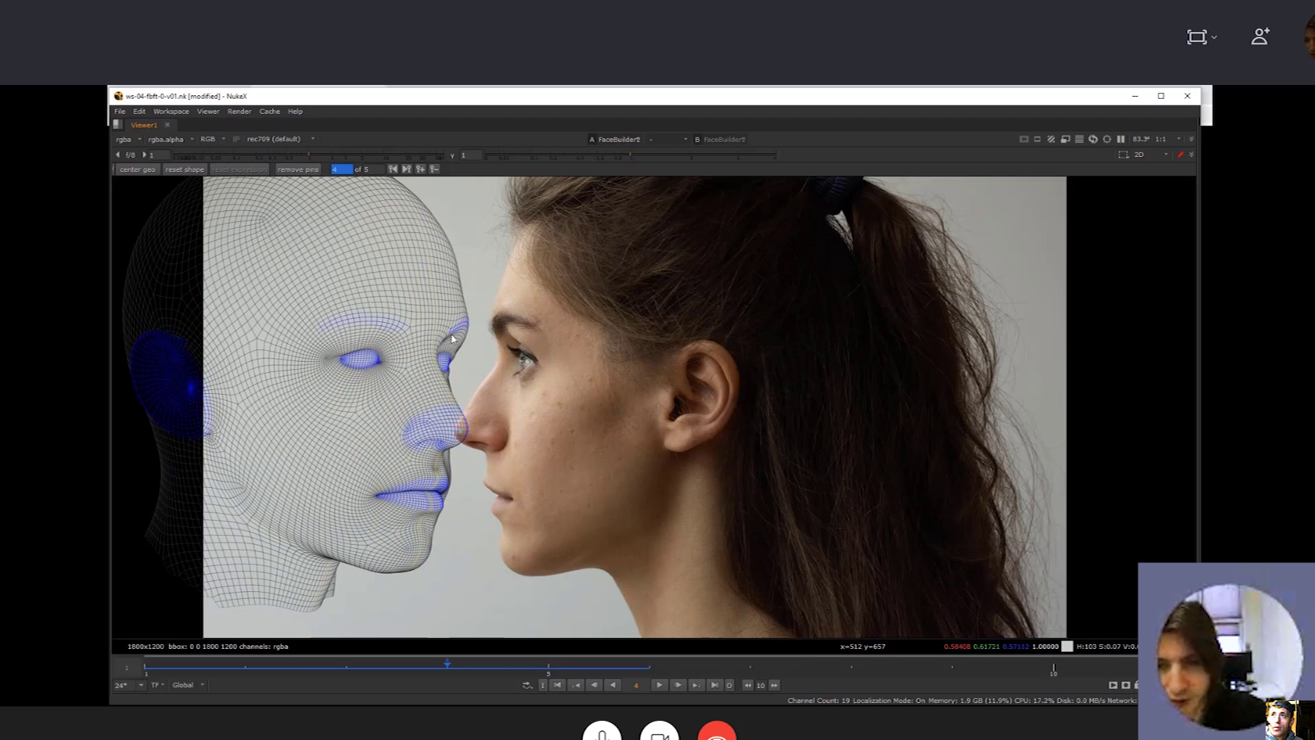
pyautogui.moveTo(454, 326); pyautogui.dragTo(452, 336)
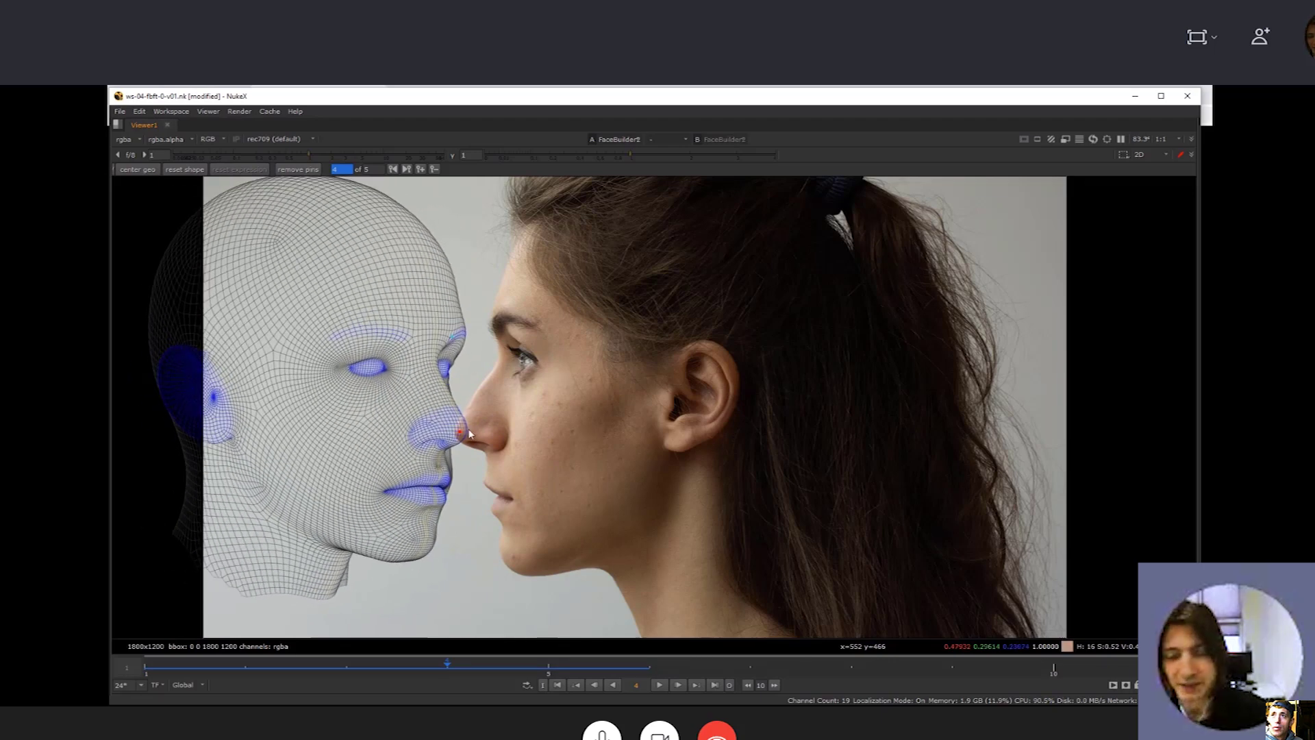
pyautogui.scroll(-3, 470, 434)
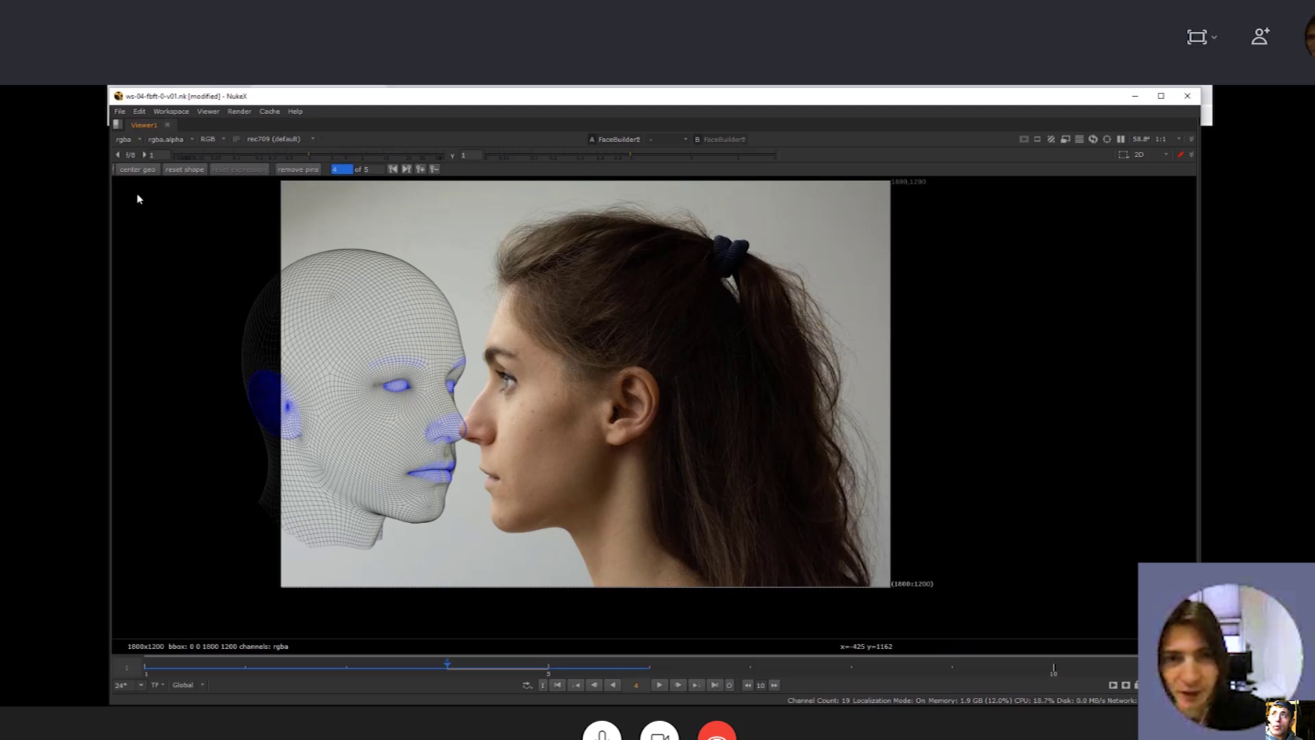
pyautogui.click(142, 170)
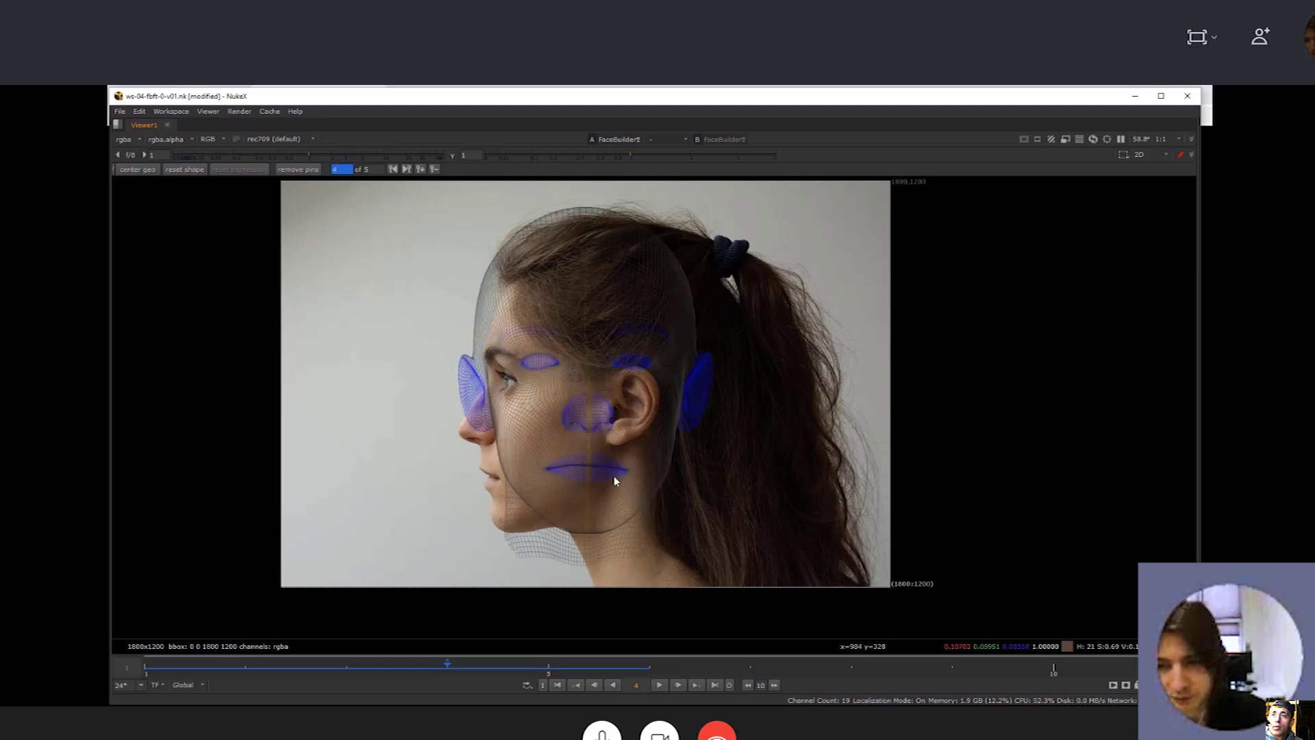
pyautogui.moveTo(592, 423); pyautogui.dragTo(559, 423)
pyautogui.moveTo(360, 668); pyautogui.dragTo(457, 668)
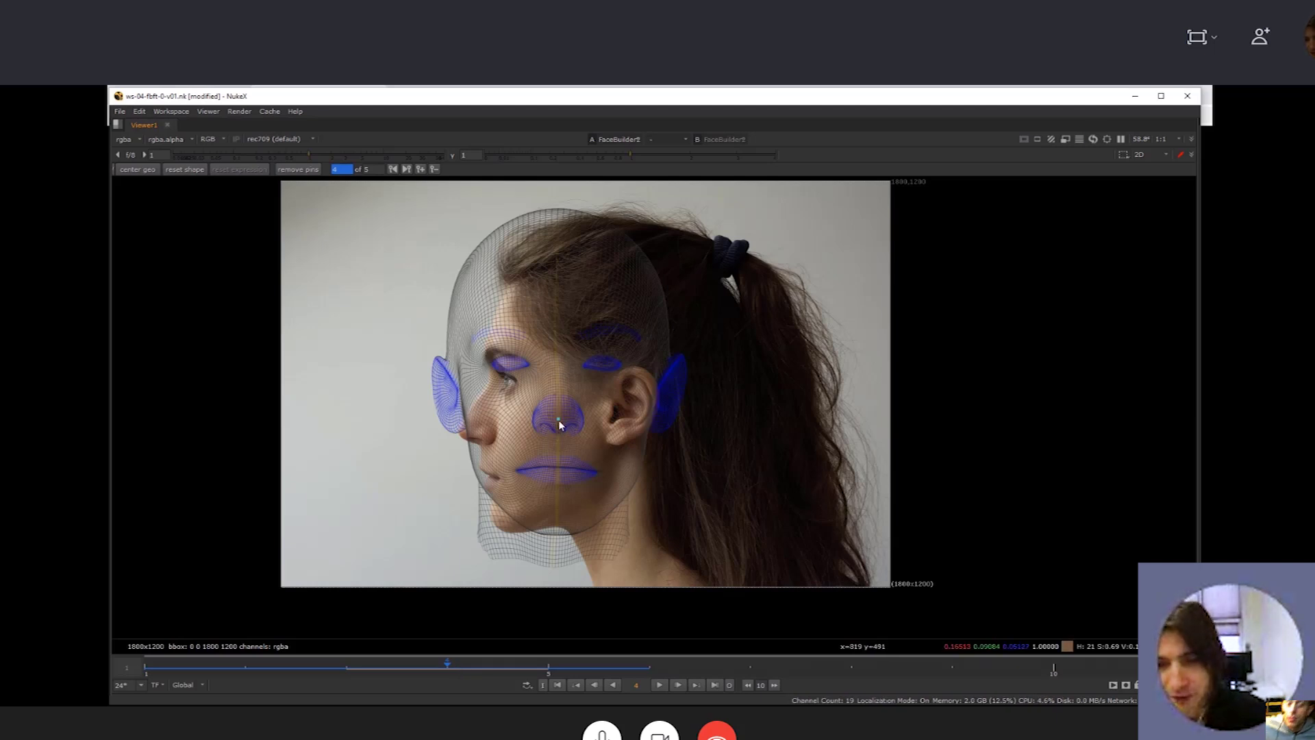
pyautogui.moveTo(558, 420); pyautogui.dragTo(458, 432)
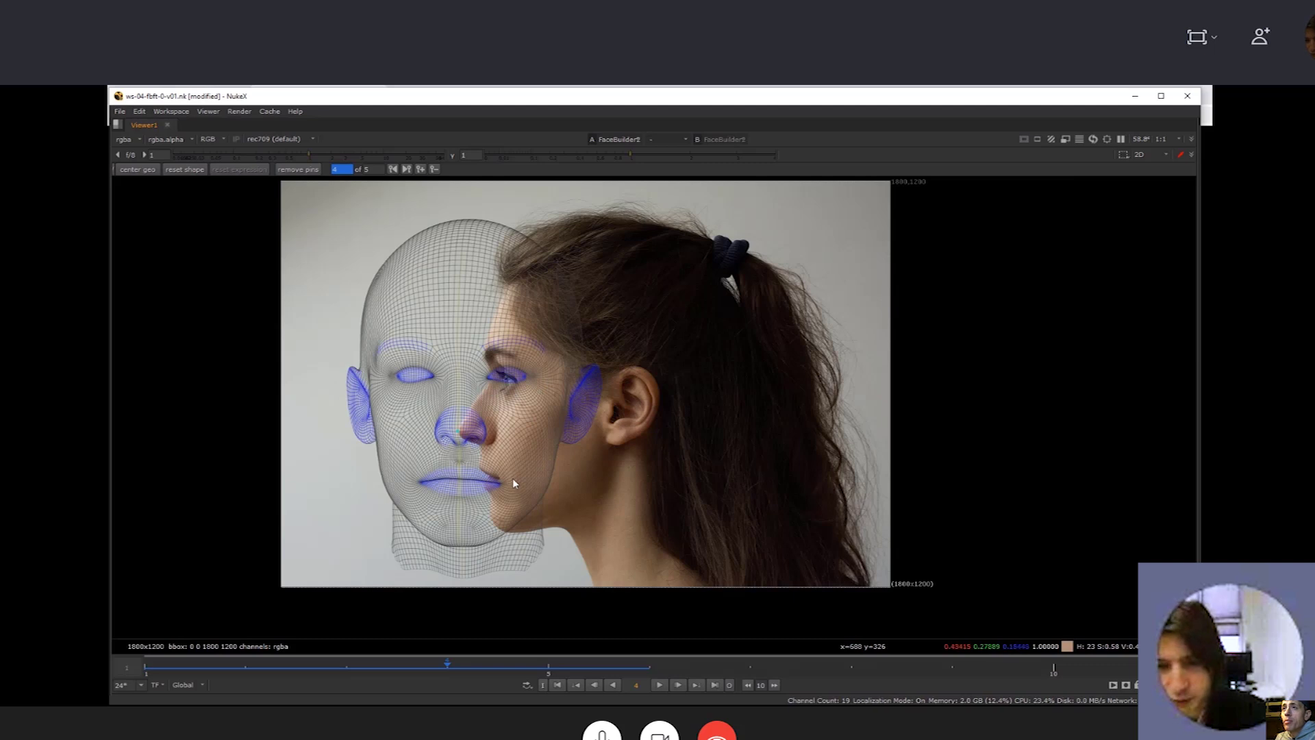
pyautogui.moveTo(498, 488); pyautogui.dragTo(497, 478)
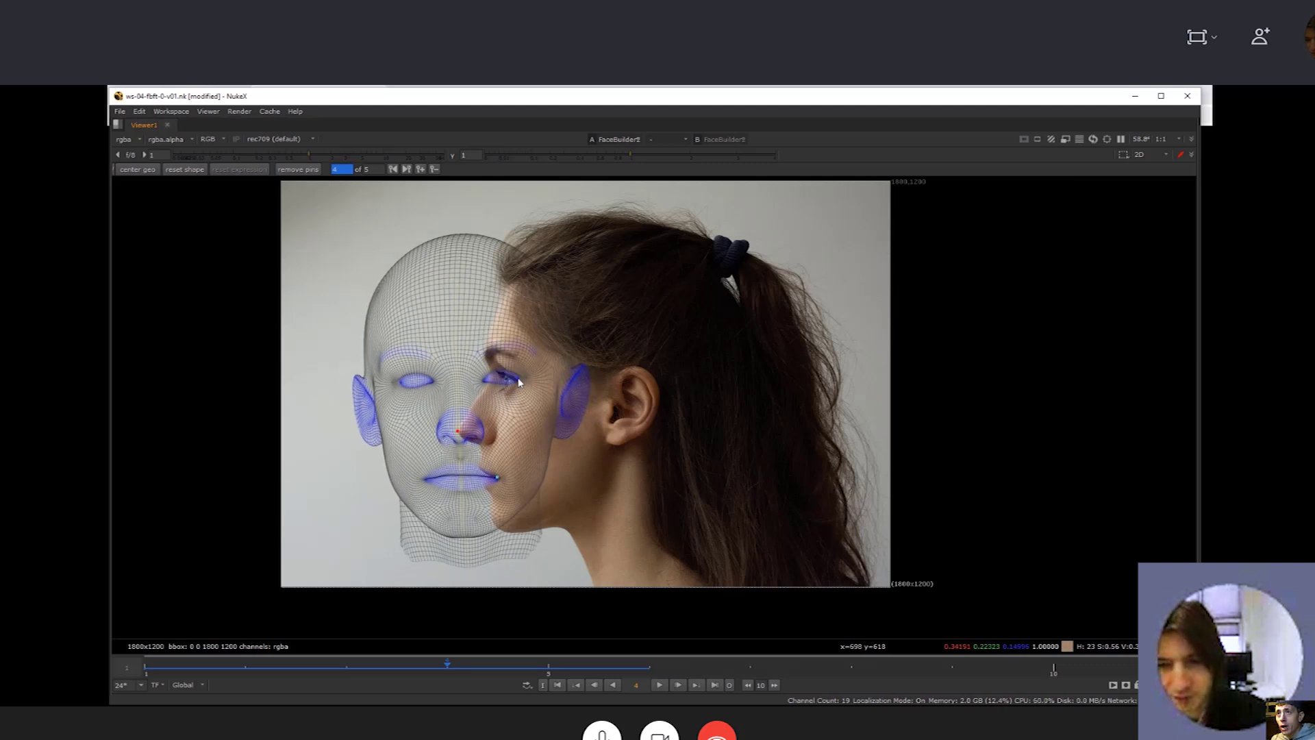
pyautogui.moveTo(518, 380); pyautogui.dragTo(514, 378)
pyautogui.moveTo(559, 437); pyautogui.dragTo(612, 442)
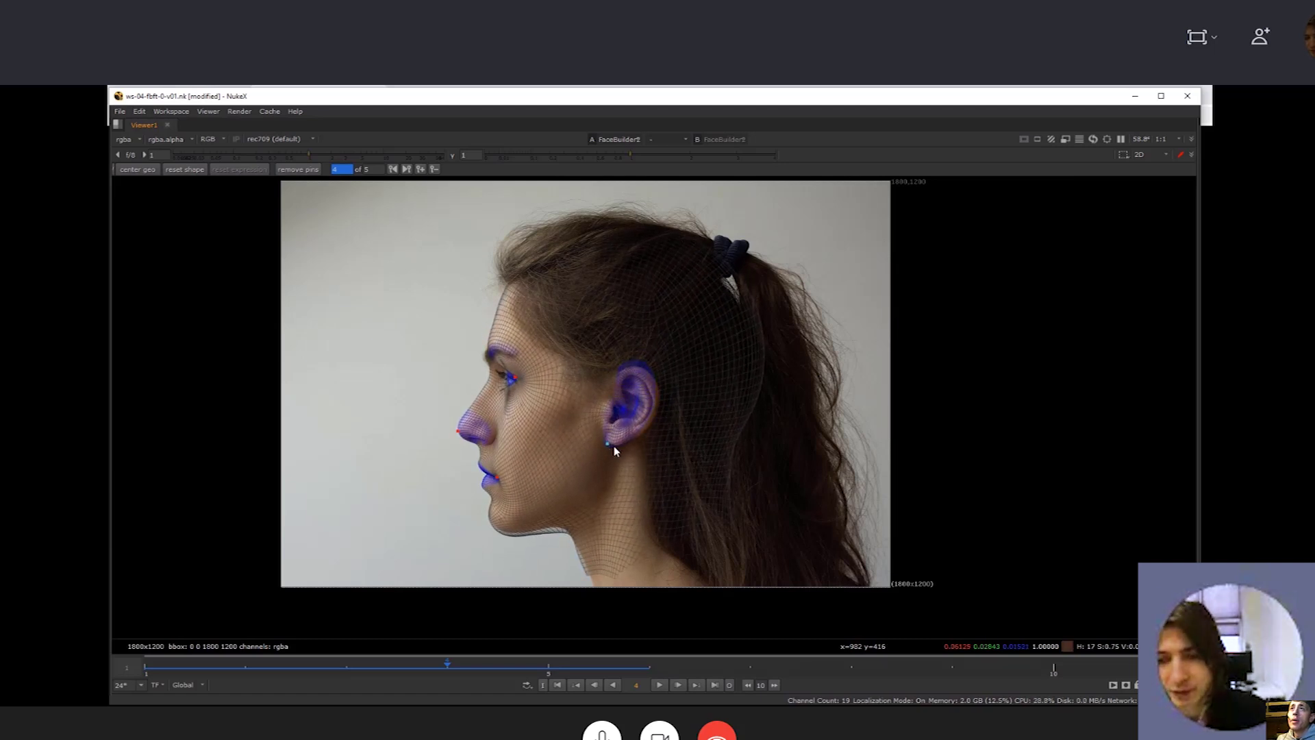
pyautogui.rightClick(613, 447)
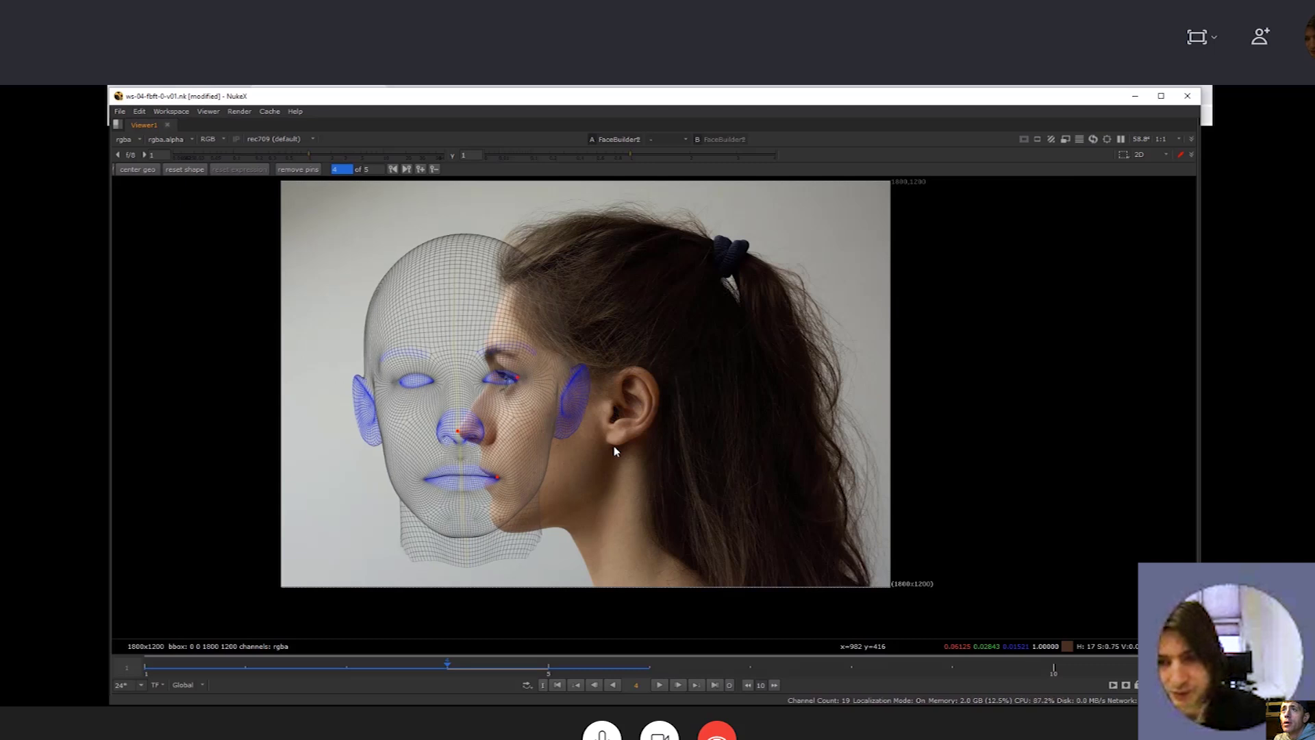
pyautogui.hotkey('ctrl', 'z')
pyautogui.hotkey('ctrl', 'z')
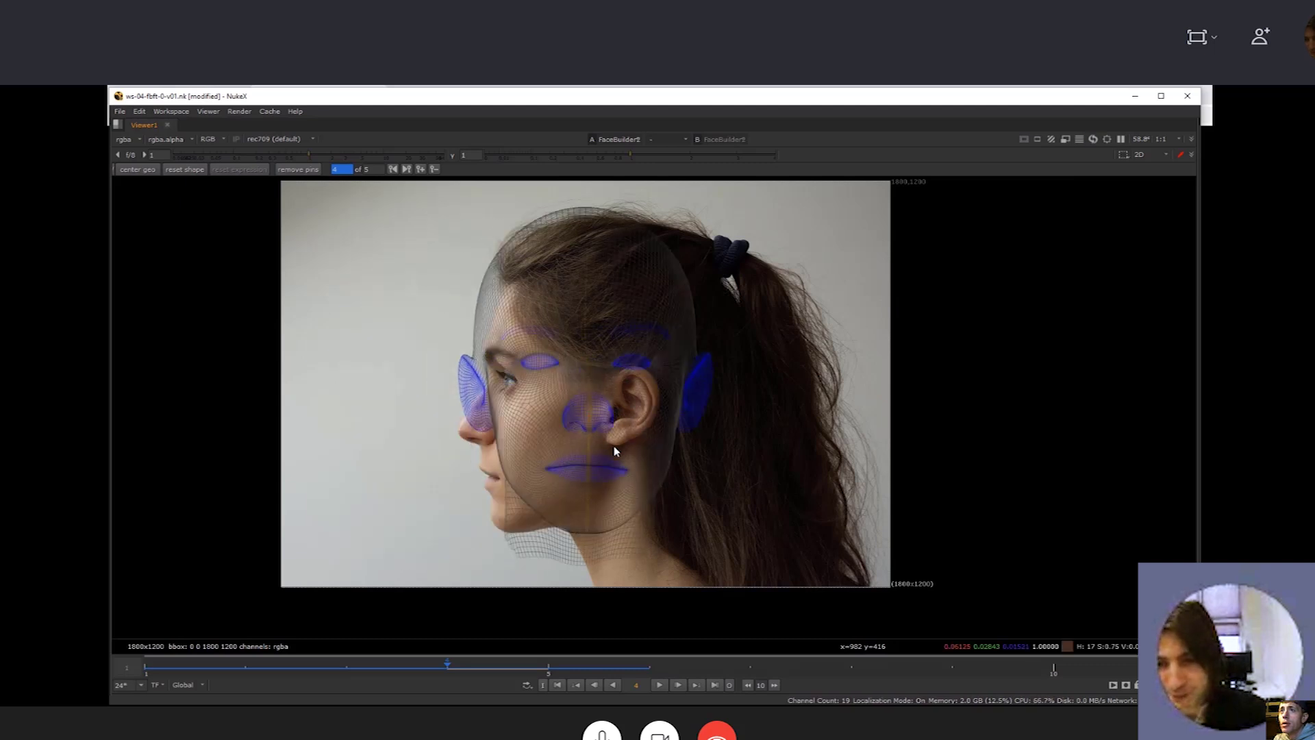
pyautogui.hotkey('ctrl', 'z')
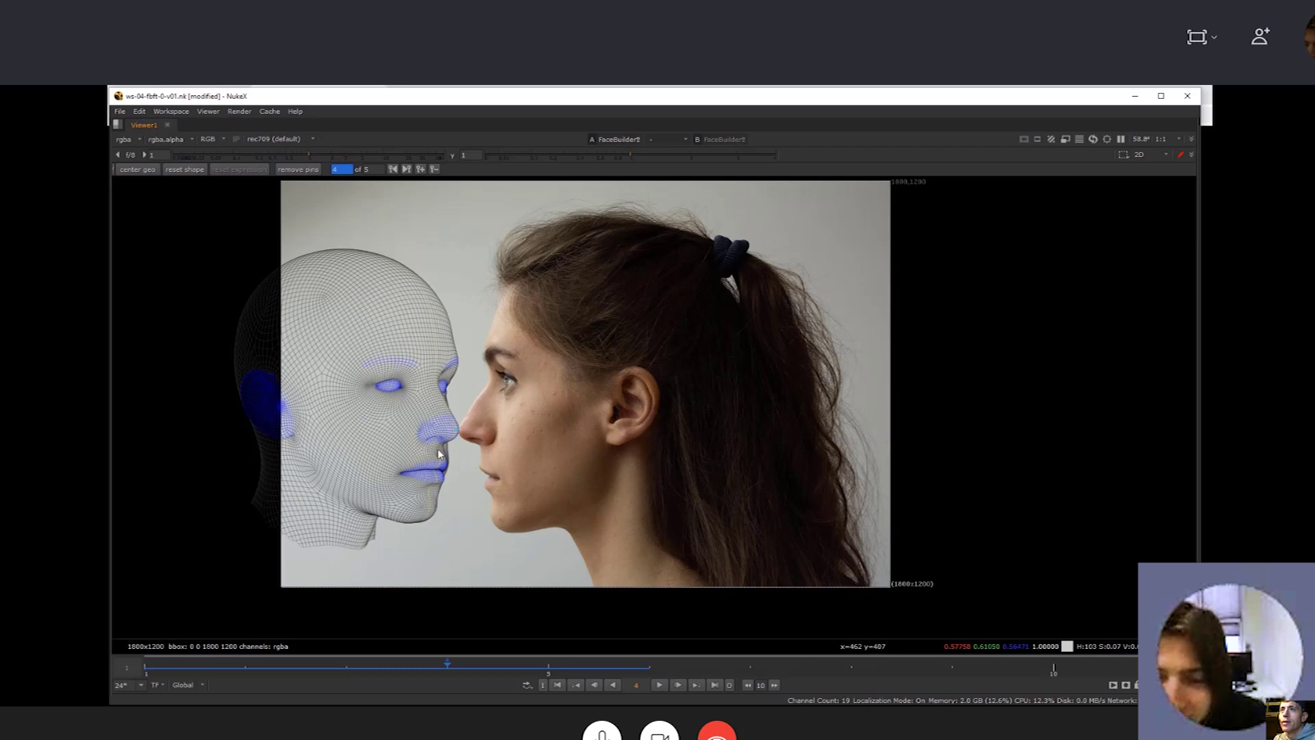
# On frame 4, rotate the mesh into the left-facing profile and align it with pins at the brow, chin and ear top
pyautogui.scroll(2, 438, 449)
pyautogui.scroll(-1, 439, 452)
pyautogui.moveTo(446, 472); pyautogui.dragTo(490, 473)
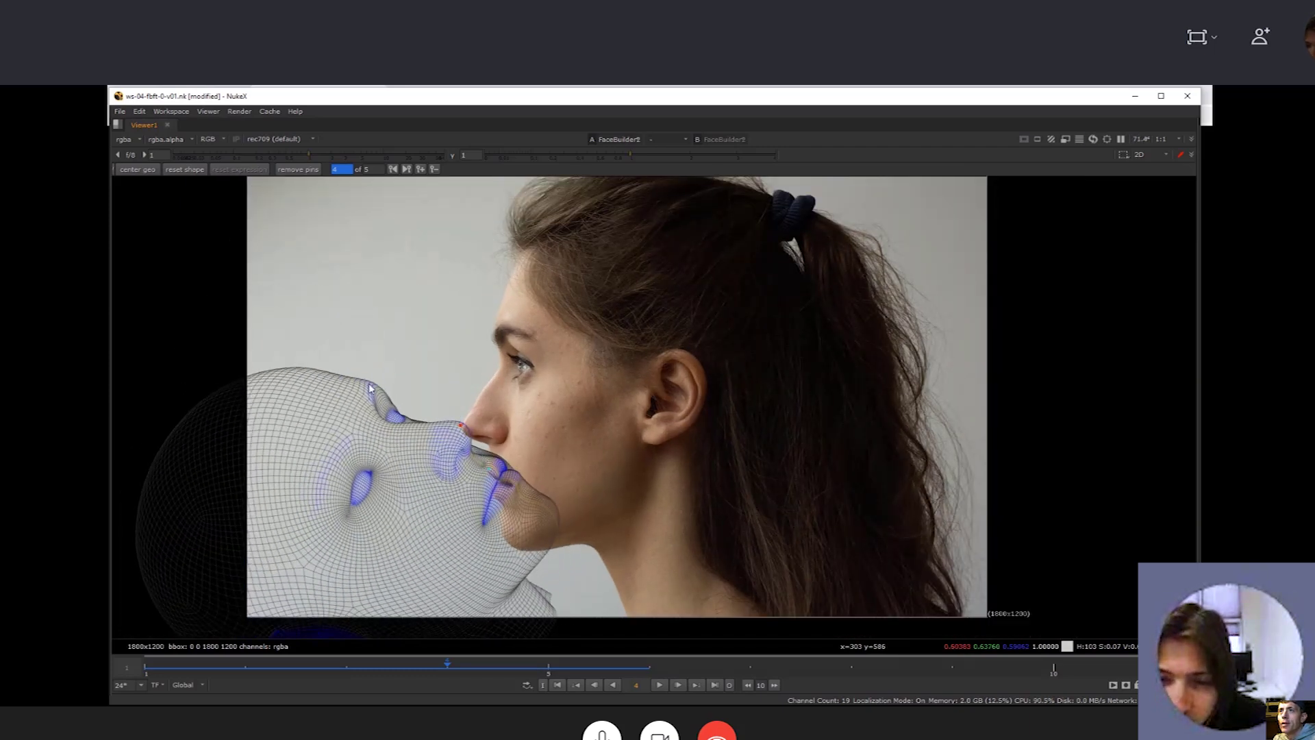
pyautogui.moveTo(371, 391); pyautogui.dragTo(500, 417)
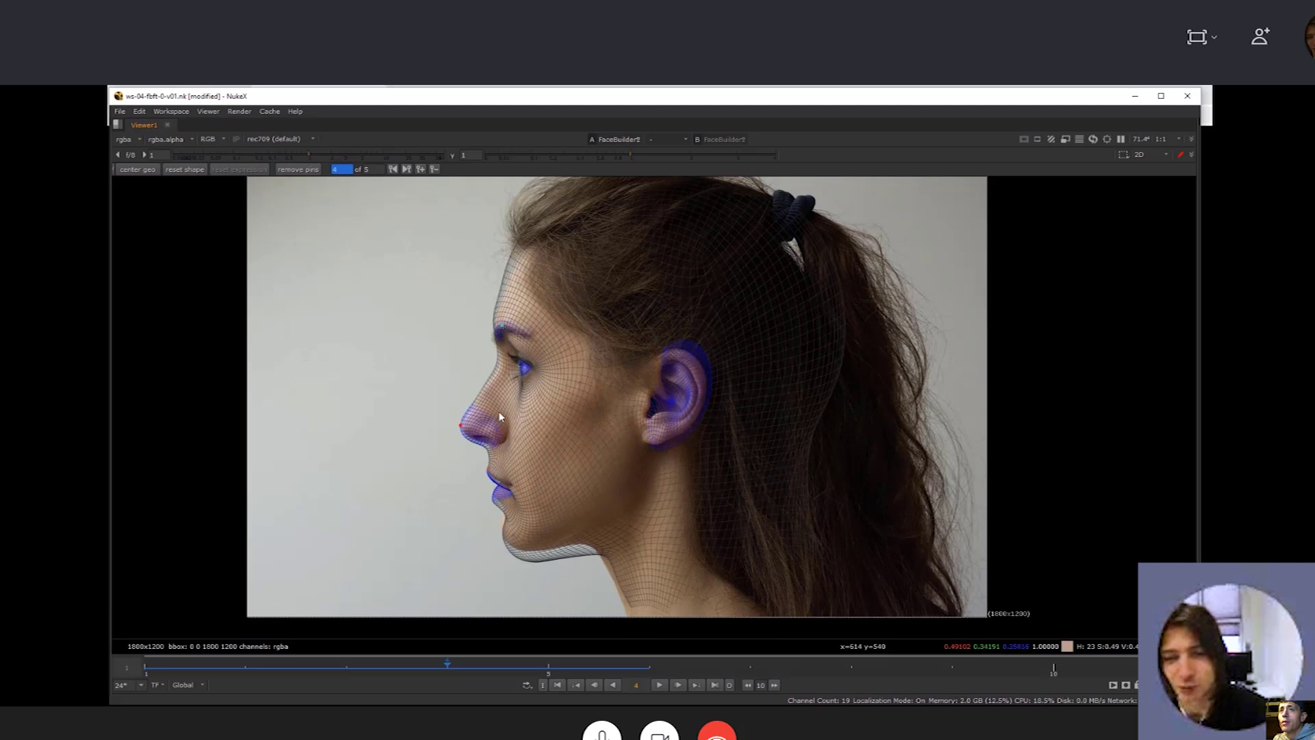
pyautogui.moveTo(519, 539); pyautogui.dragTo(511, 546)
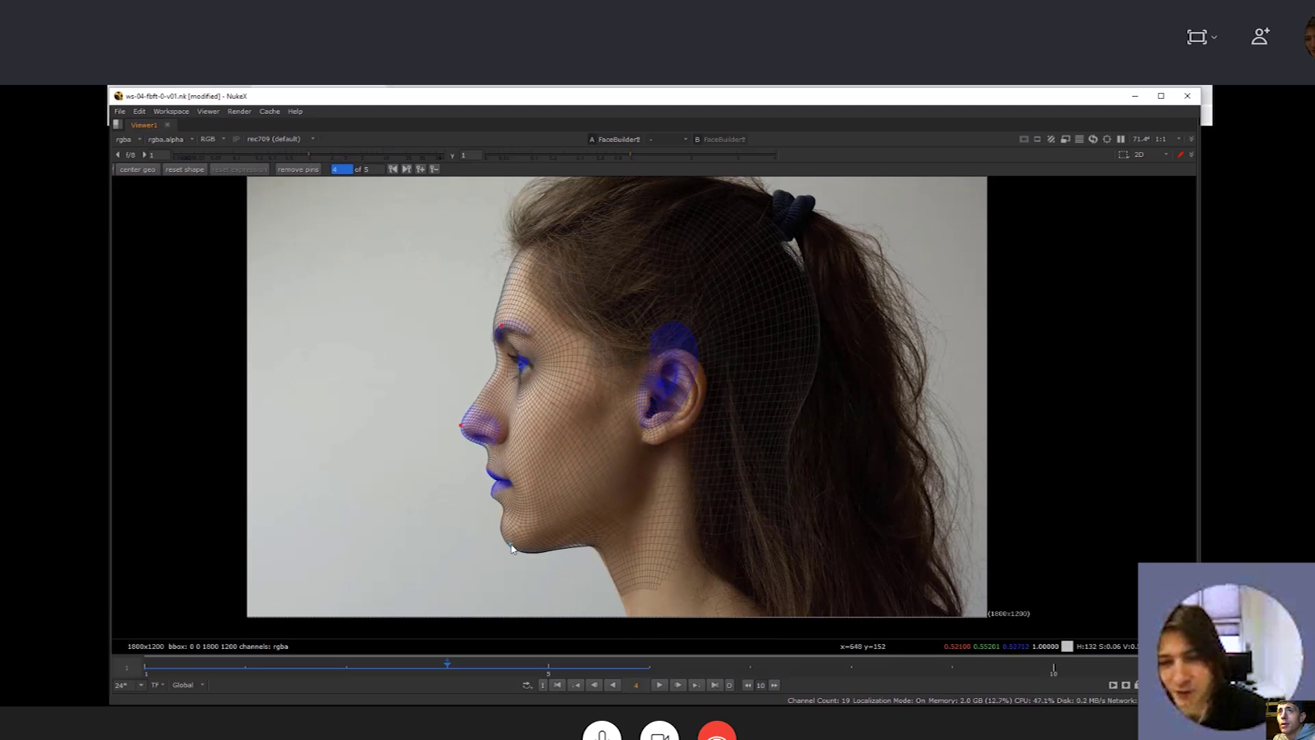
pyautogui.moveTo(673, 330); pyautogui.dragTo(678, 350)
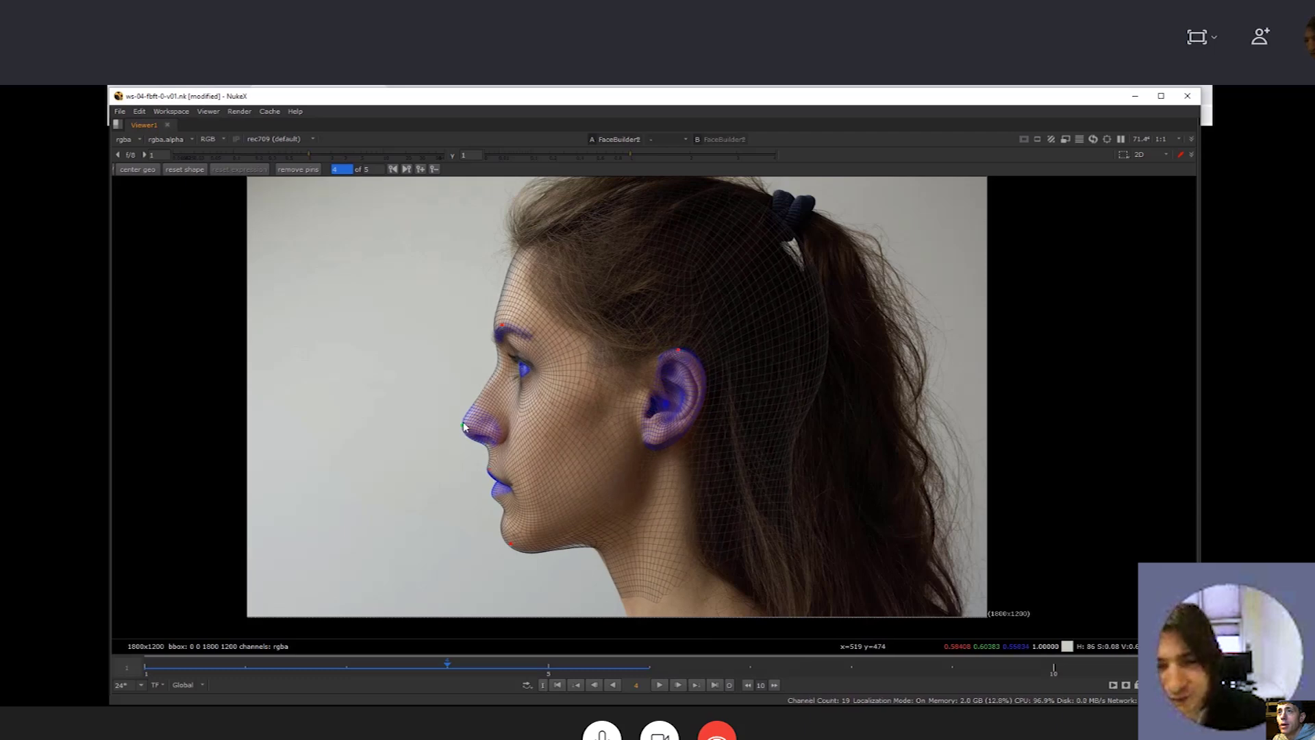
pyautogui.scroll(5, 517, 369)
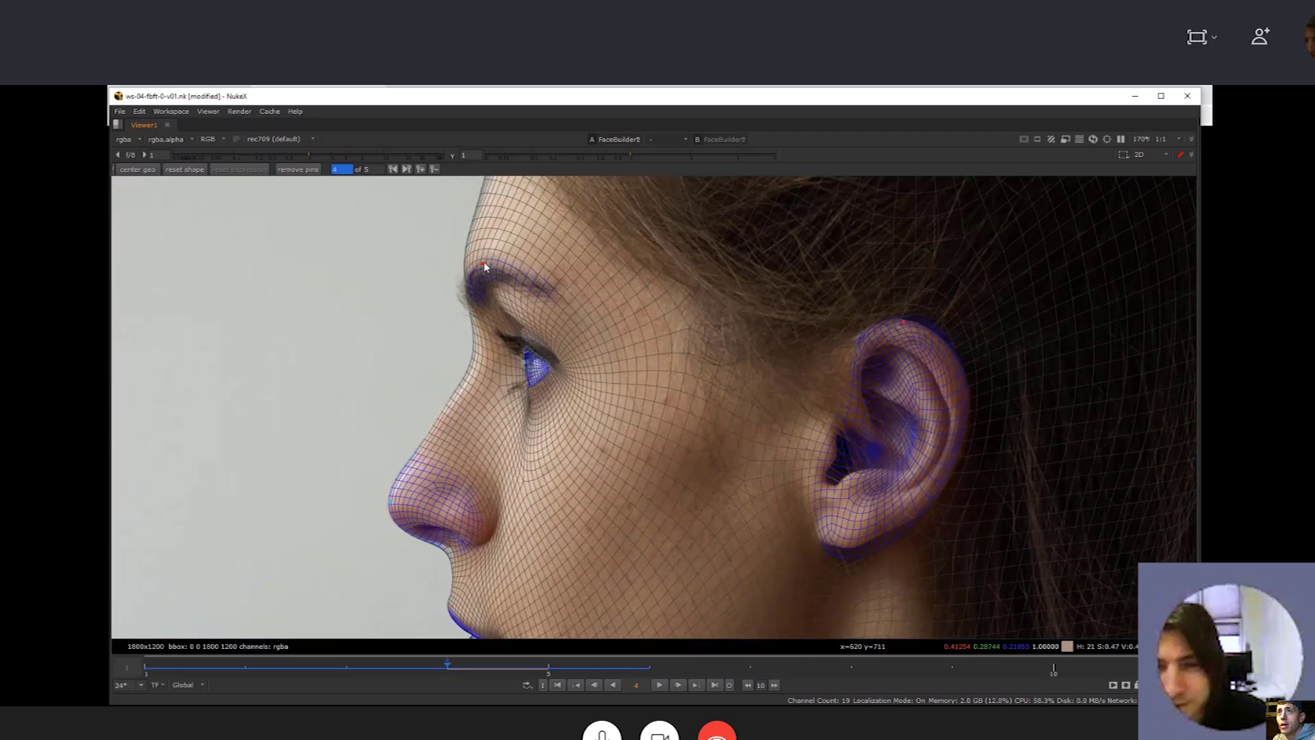
# Go to frame 3 and pin the top of the mesh's ear to the outer edge of the ear in the photo
pyautogui.scroll(-5, 517, 372)
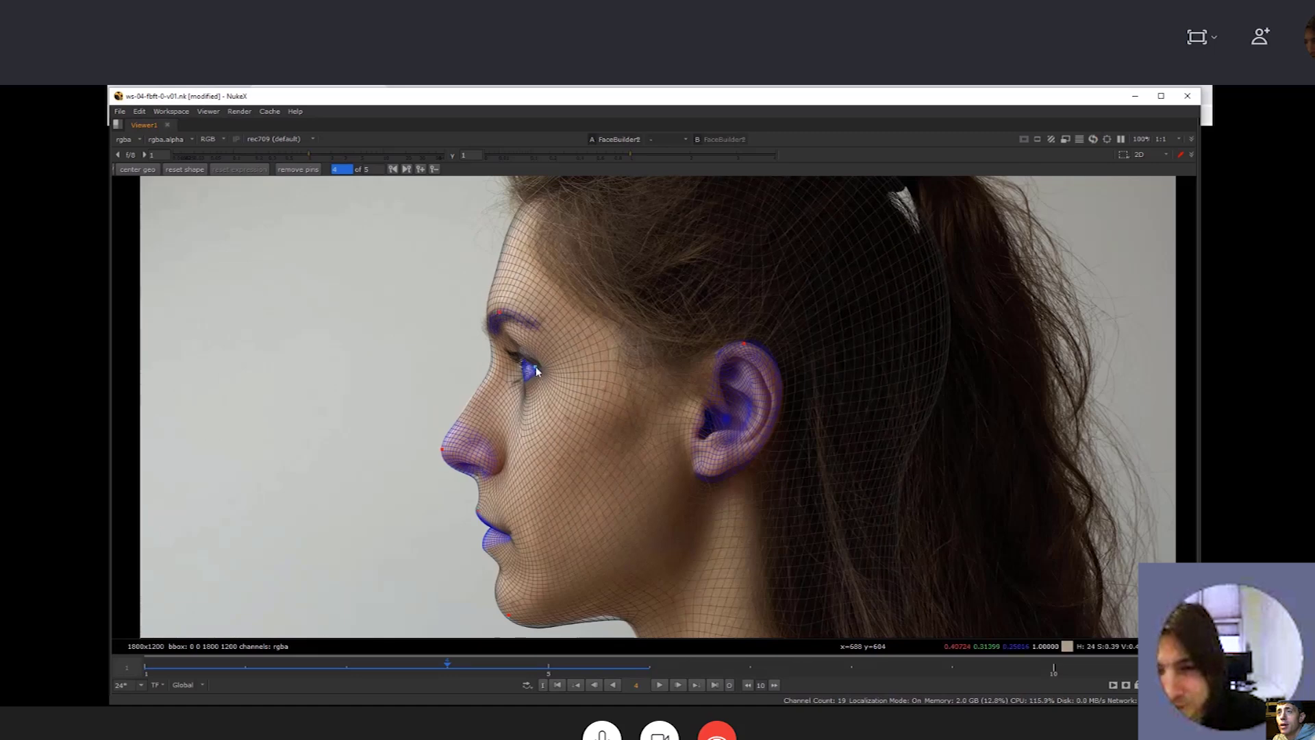
pyautogui.scroll(-4, 546, 548)
pyautogui.scroll(2, 583, 558)
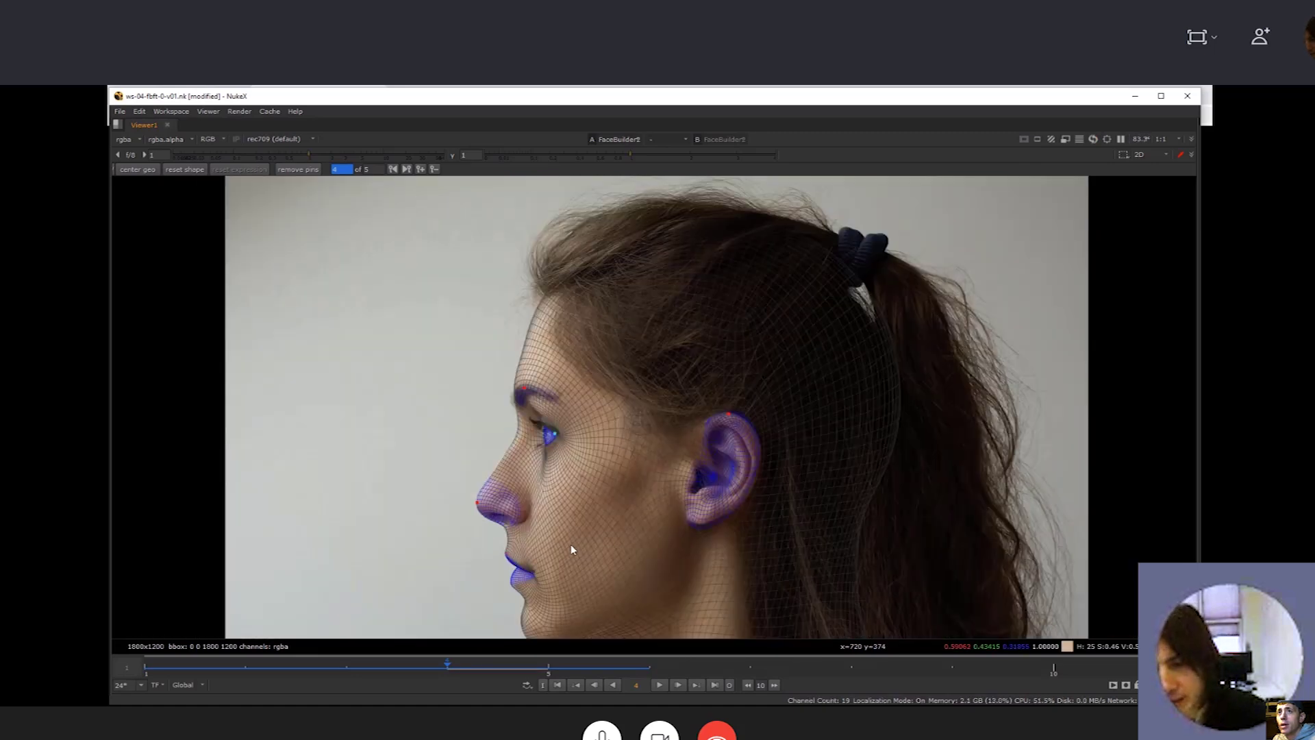
pyautogui.press('Left')
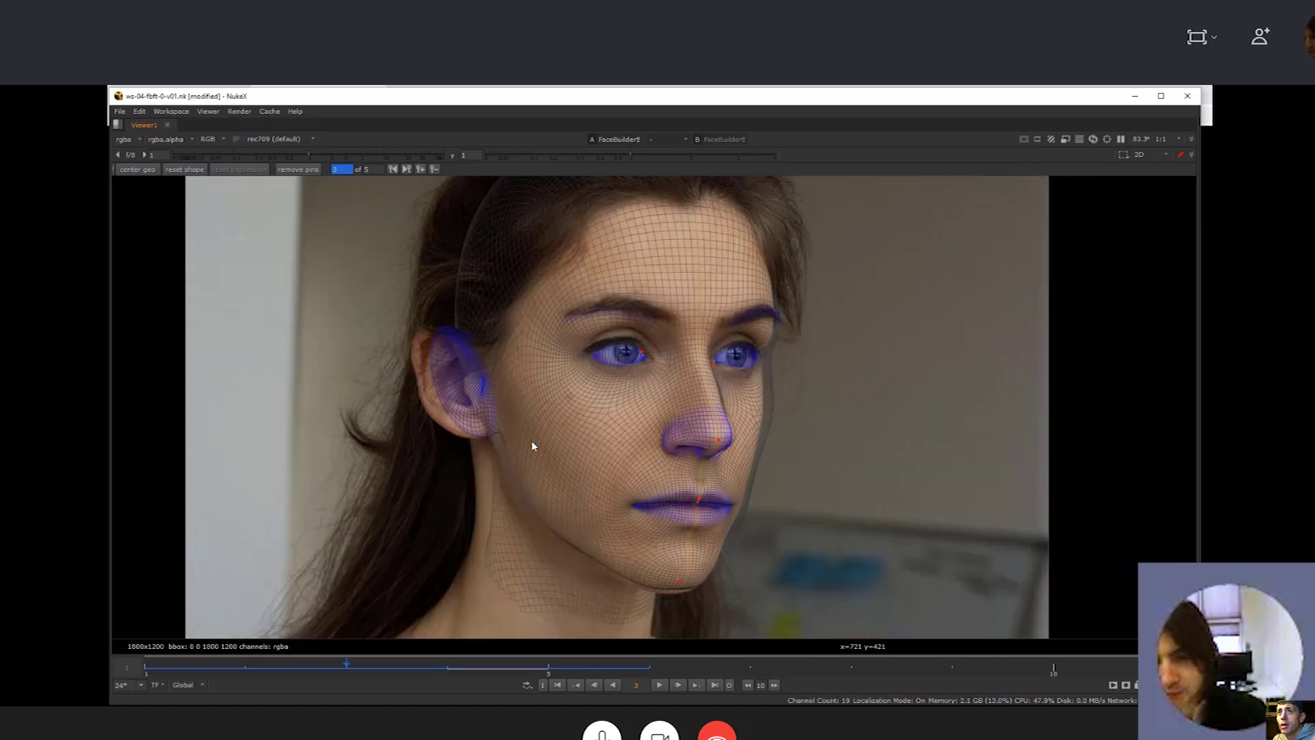
pyautogui.moveTo(441, 333); pyautogui.dragTo(423, 331)
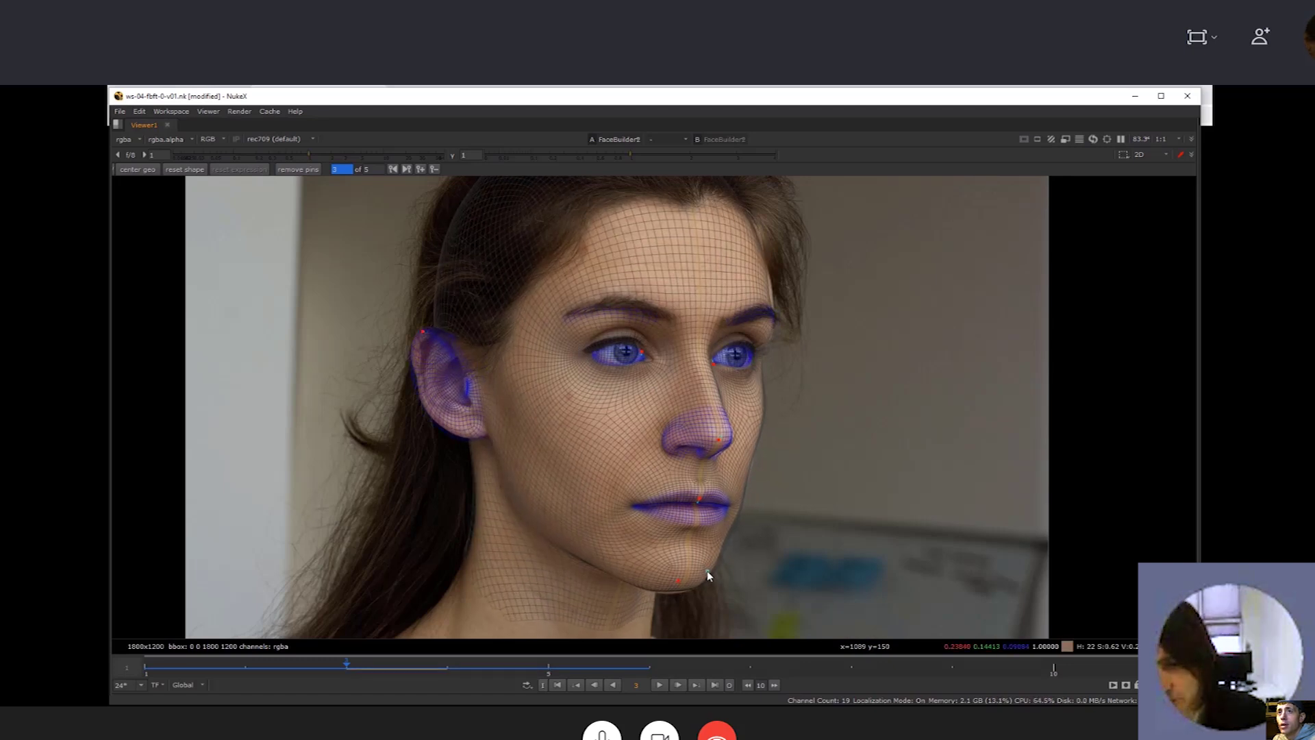
# On frame 2, add a pin on the far cheek edge and shift the chin pin slightly down
pyautogui.press('Left')
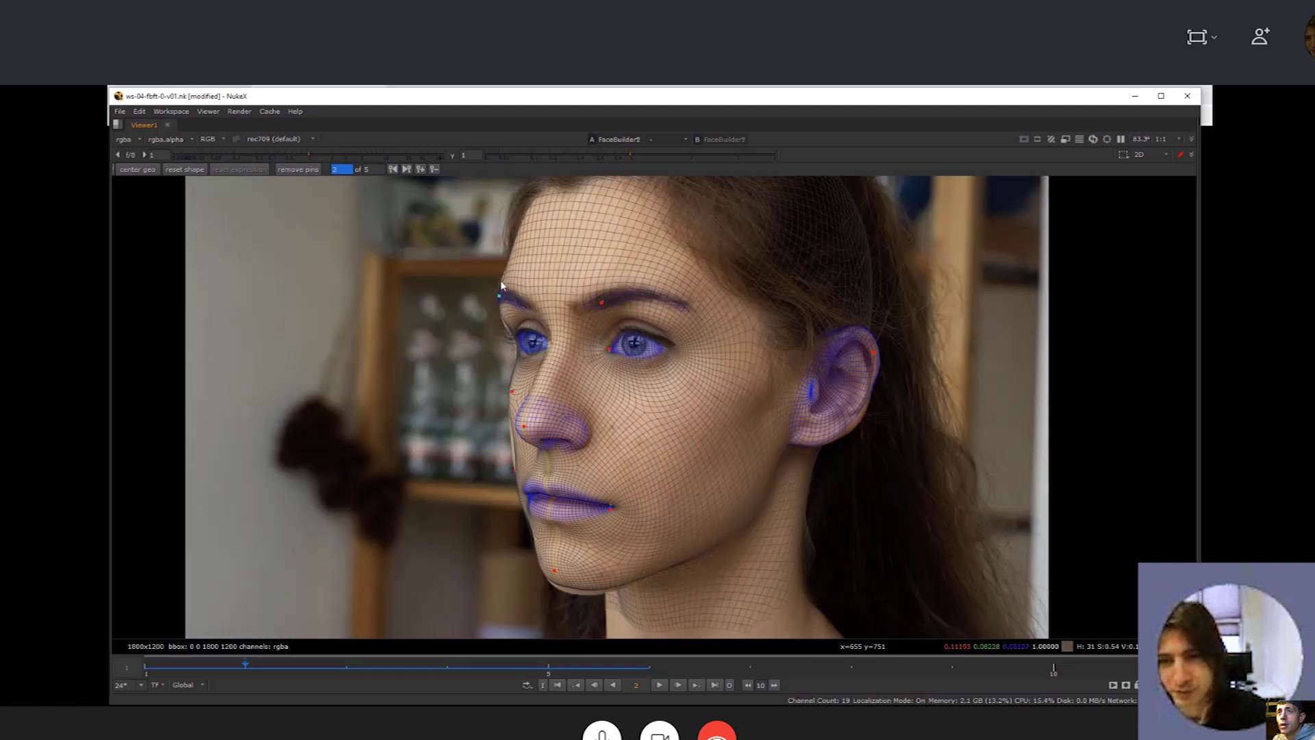
pyautogui.click(514, 443)
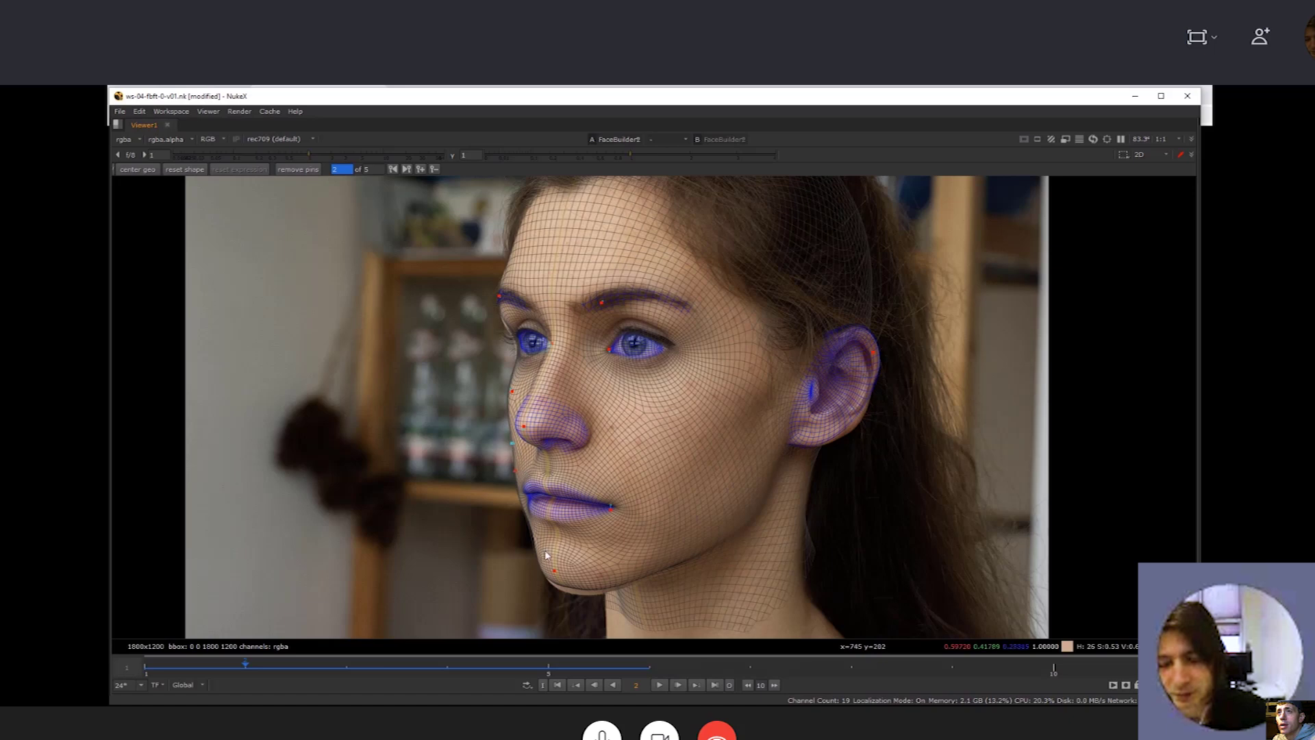
pyautogui.moveTo(554, 570); pyautogui.dragTo(559, 584)
# On the frame 5 profile, nudge the nose-tip pin slightly forward and the brow pin slightly up
pyautogui.press('Right')
pyautogui.press('Right')
pyautogui.press('Right')
pyautogui.press('Right')
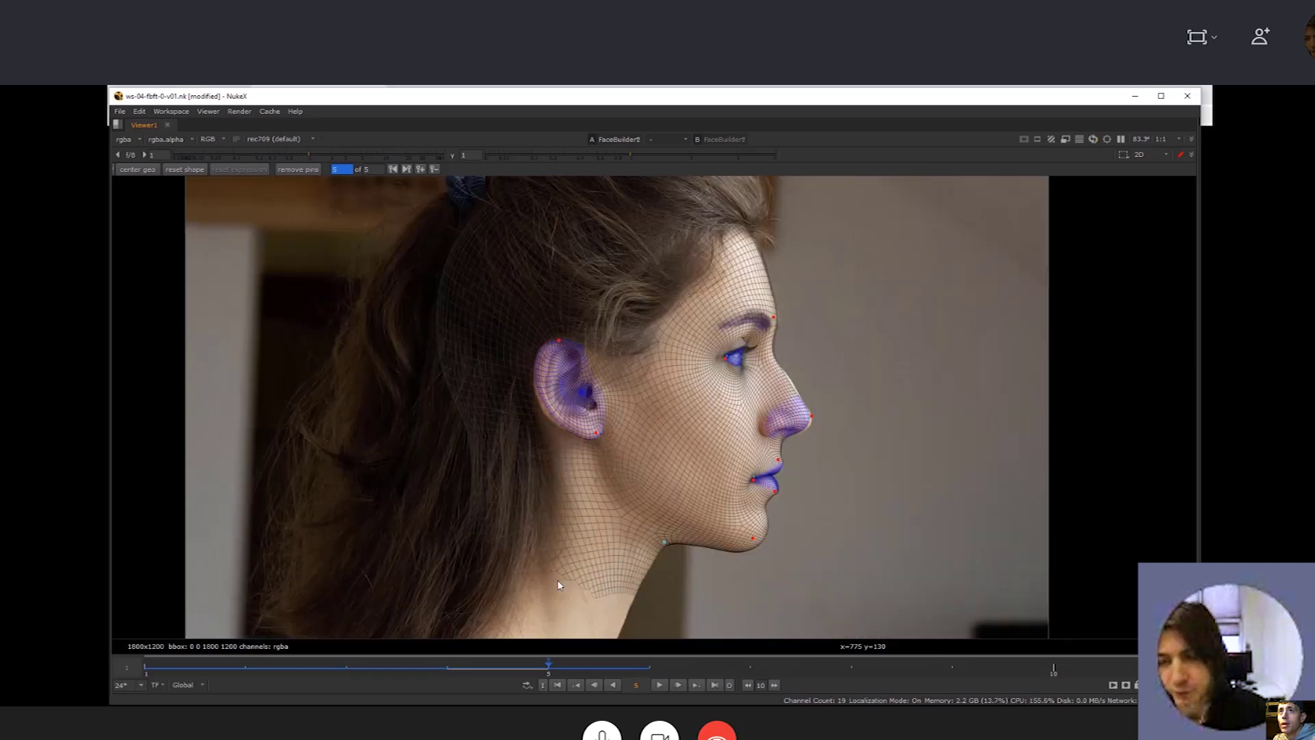
pyautogui.moveTo(810, 415); pyautogui.dragTo(814, 418)
pyautogui.moveTo(773, 317); pyautogui.dragTo(771, 315)
# Return to frame 3 and pin the outer end of the far eyebrow, the far forehead edge and the far cheek edge
pyautogui.press('Left')
pyautogui.press('Left')
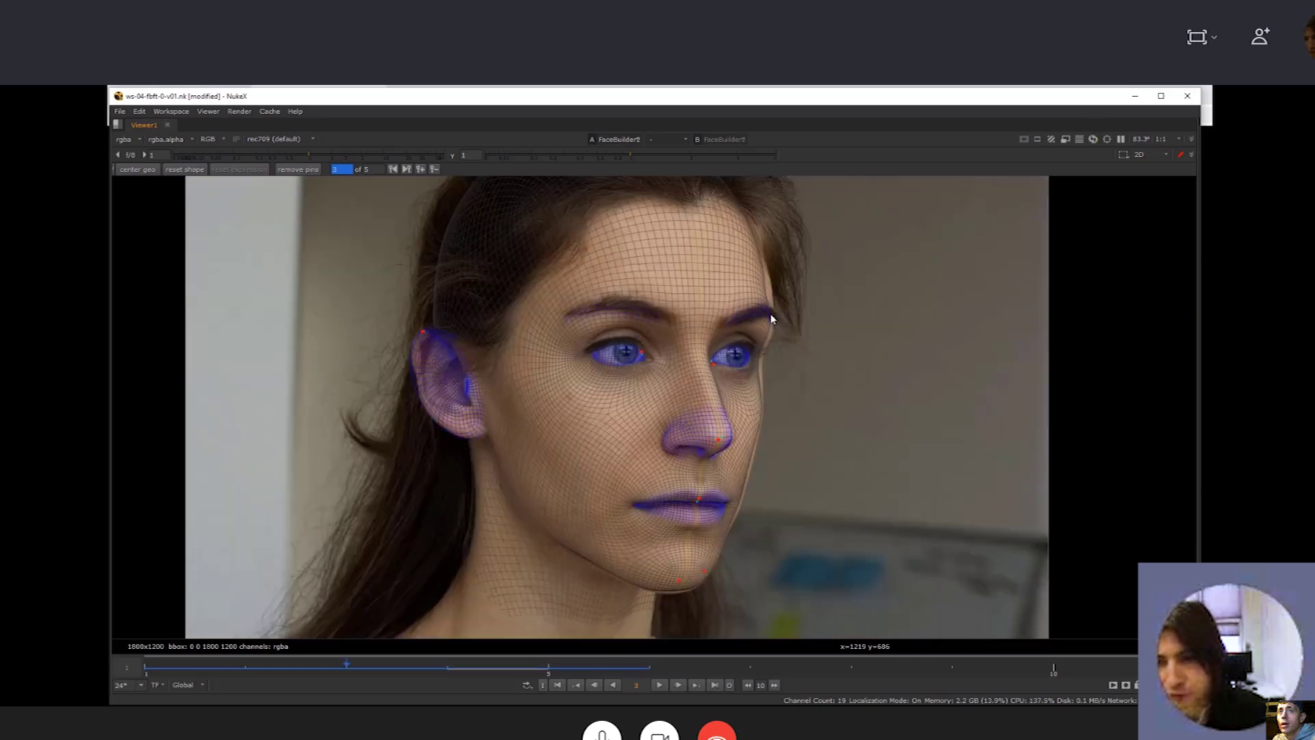
pyautogui.click(771, 313)
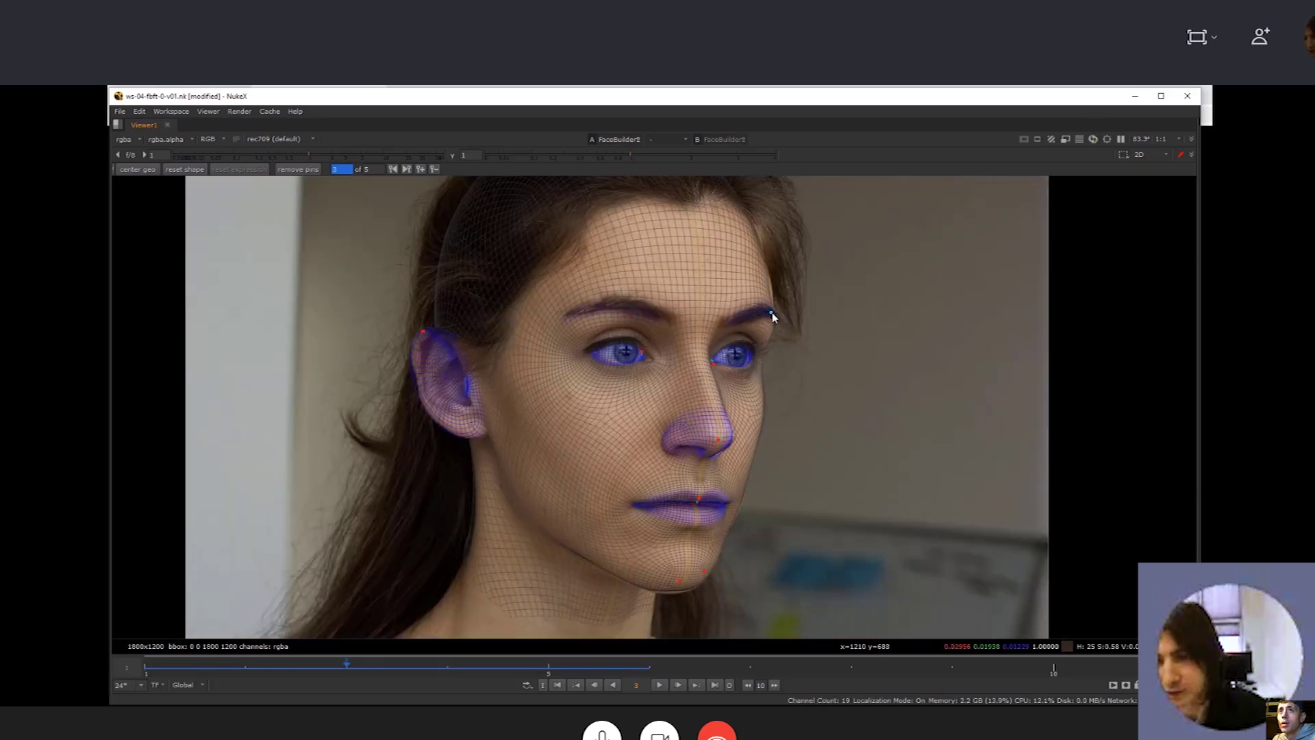
pyautogui.click(771, 286)
pyautogui.click(760, 414)
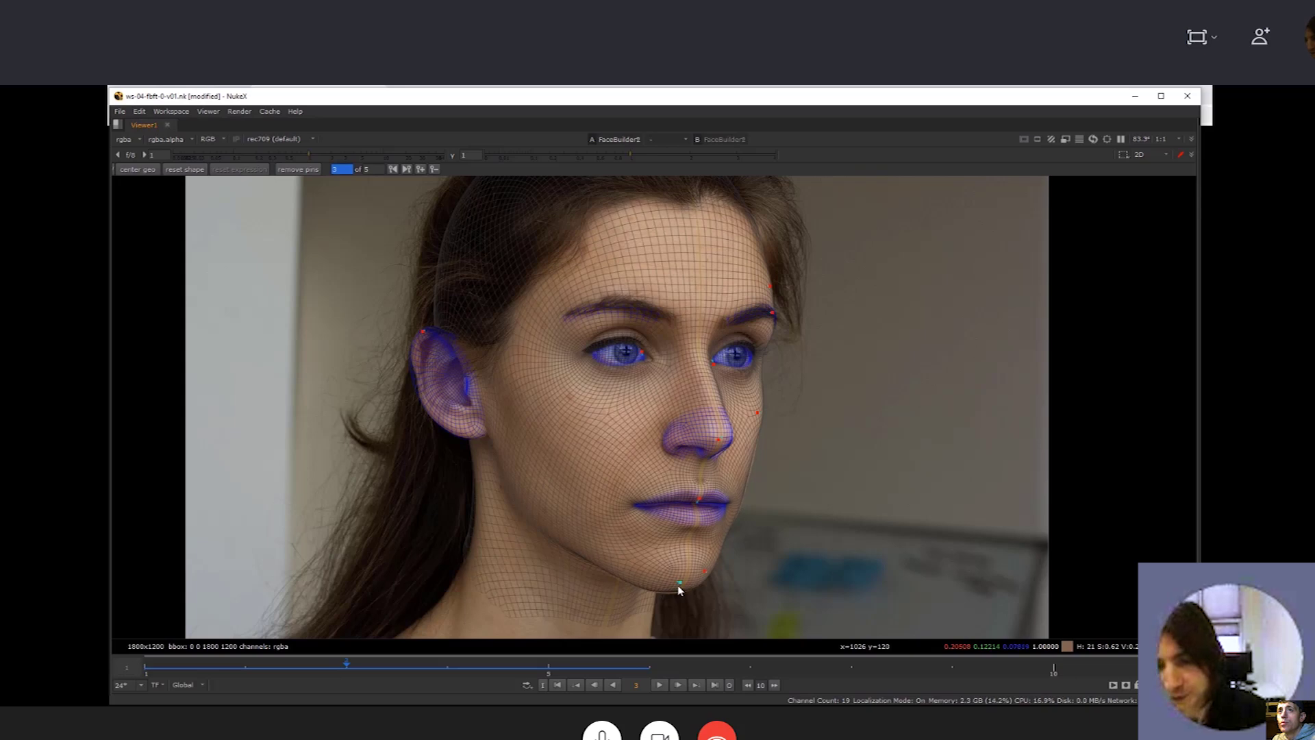
# On the frontal photo in frame 1, add pins at the outer edges of both ears
pyautogui.press('Left')
pyautogui.press('Left')
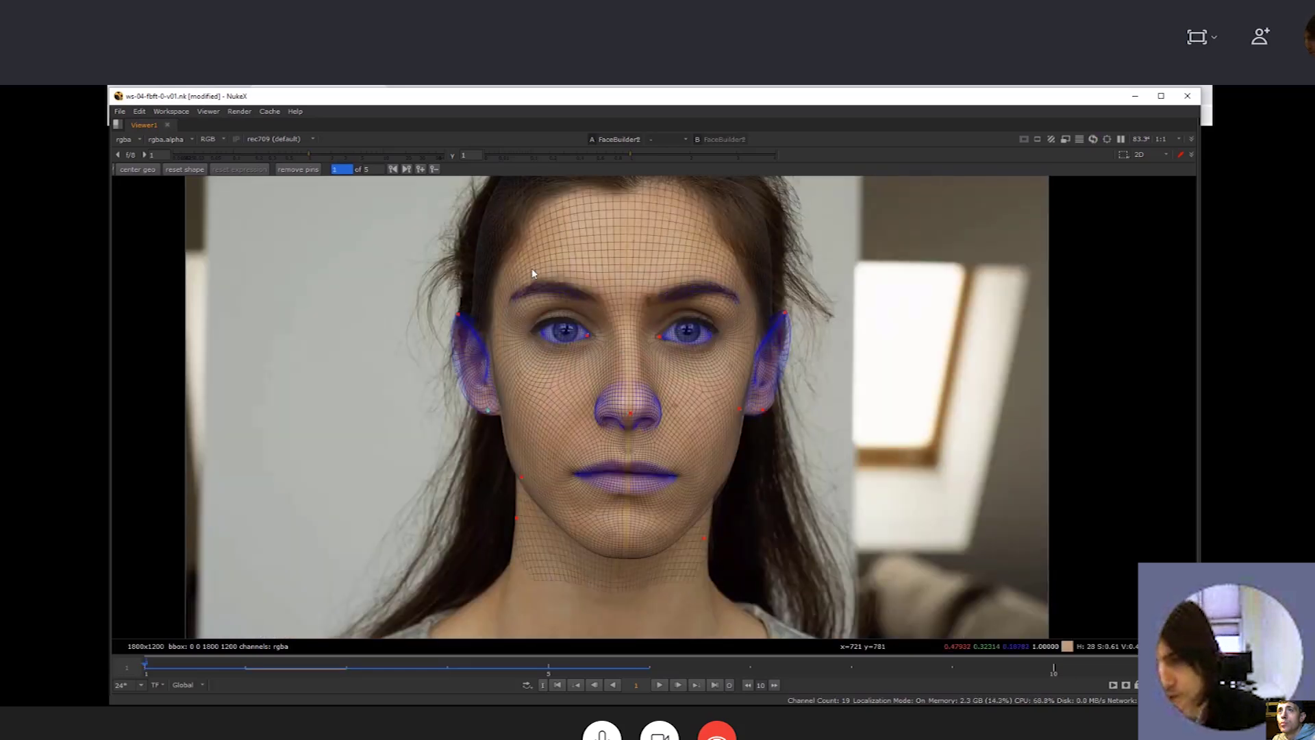
pyautogui.click(781, 353)
pyautogui.click(462, 371)
pyautogui.scroll(-1, 589, 363)
pyautogui.scroll(3, 589, 359)
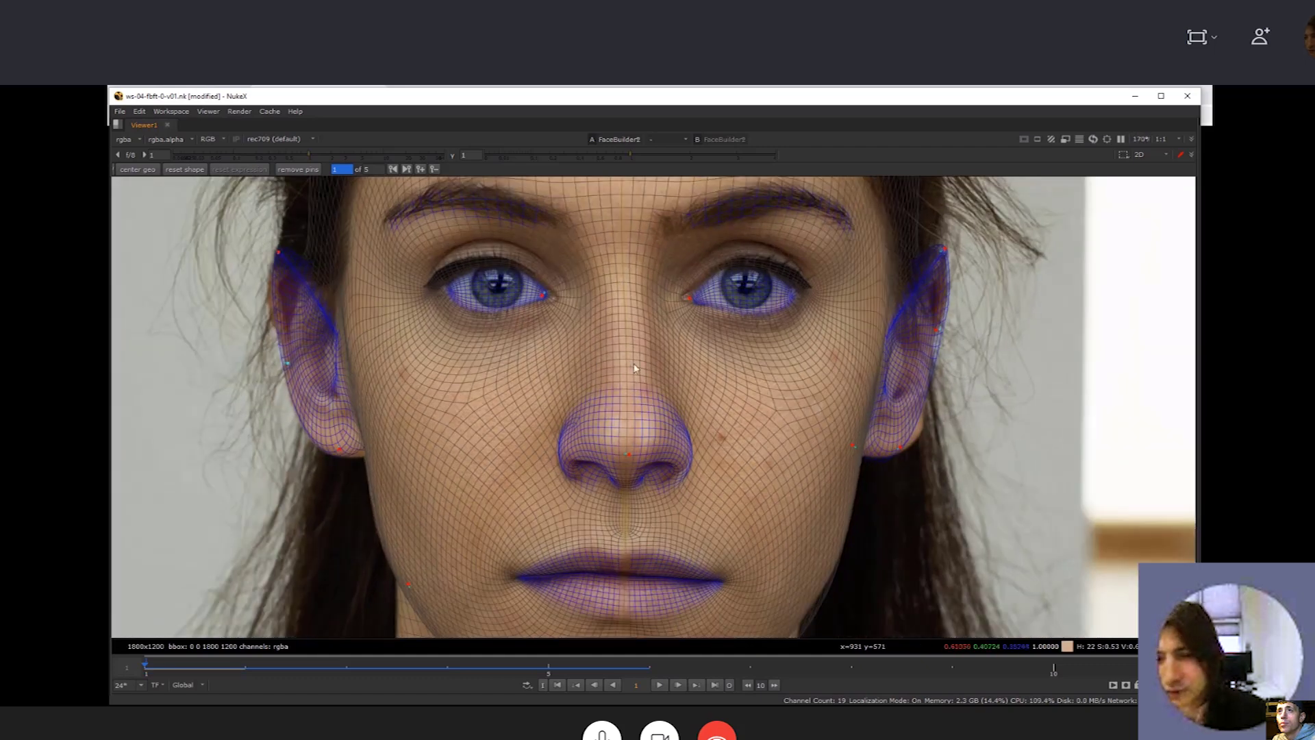
pyautogui.scroll(-3, 586, 349)
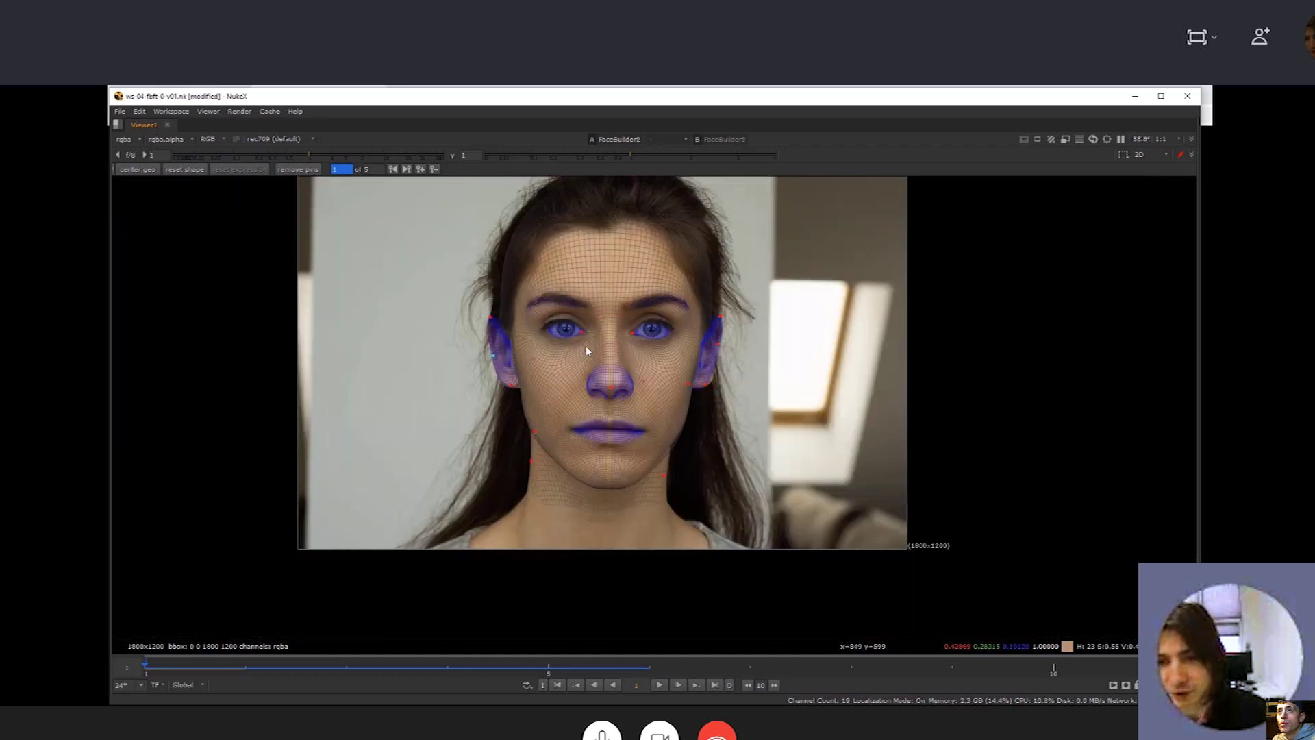
pyautogui.moveTo(547, 294); pyautogui.dragTo(502, 368, button='middle')
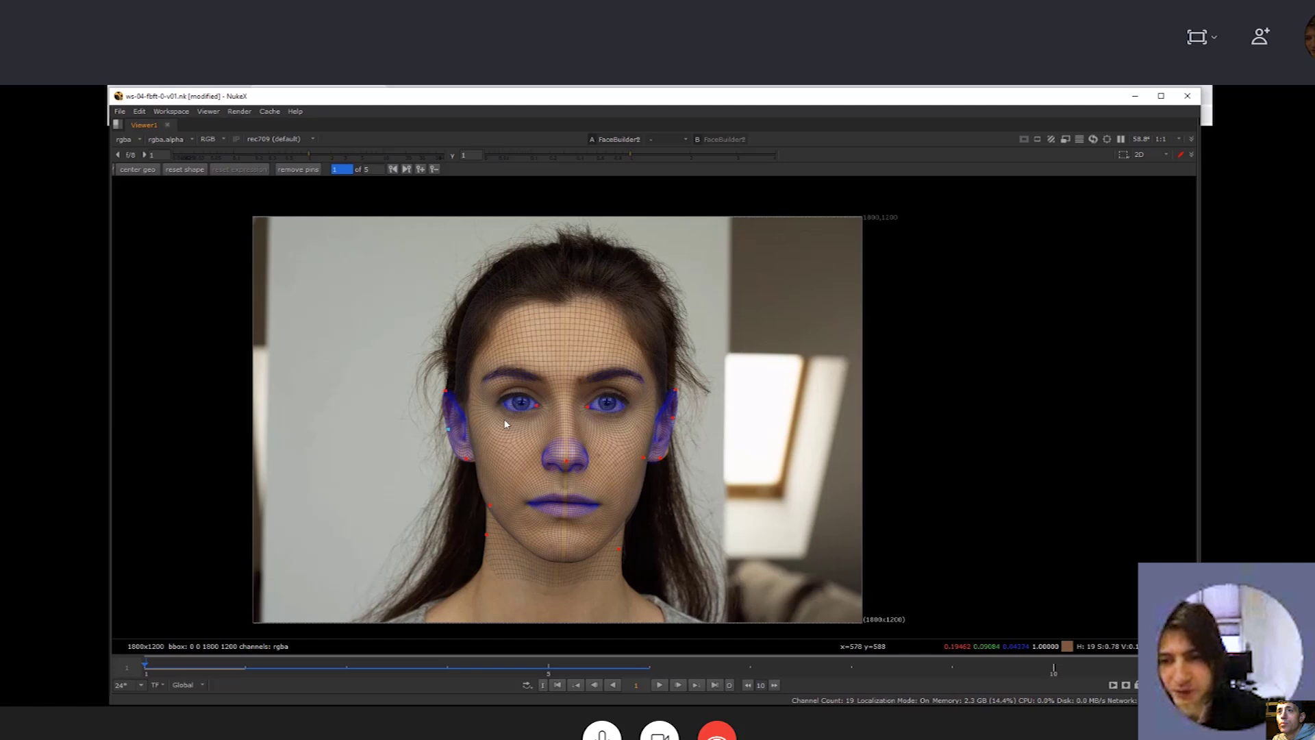
# Restore the full workspace layout, open the FaceBuilder1 node's settings and examine its pinned model over the frontal photo
pyautogui.click(346, 444)
pyautogui.press('space')
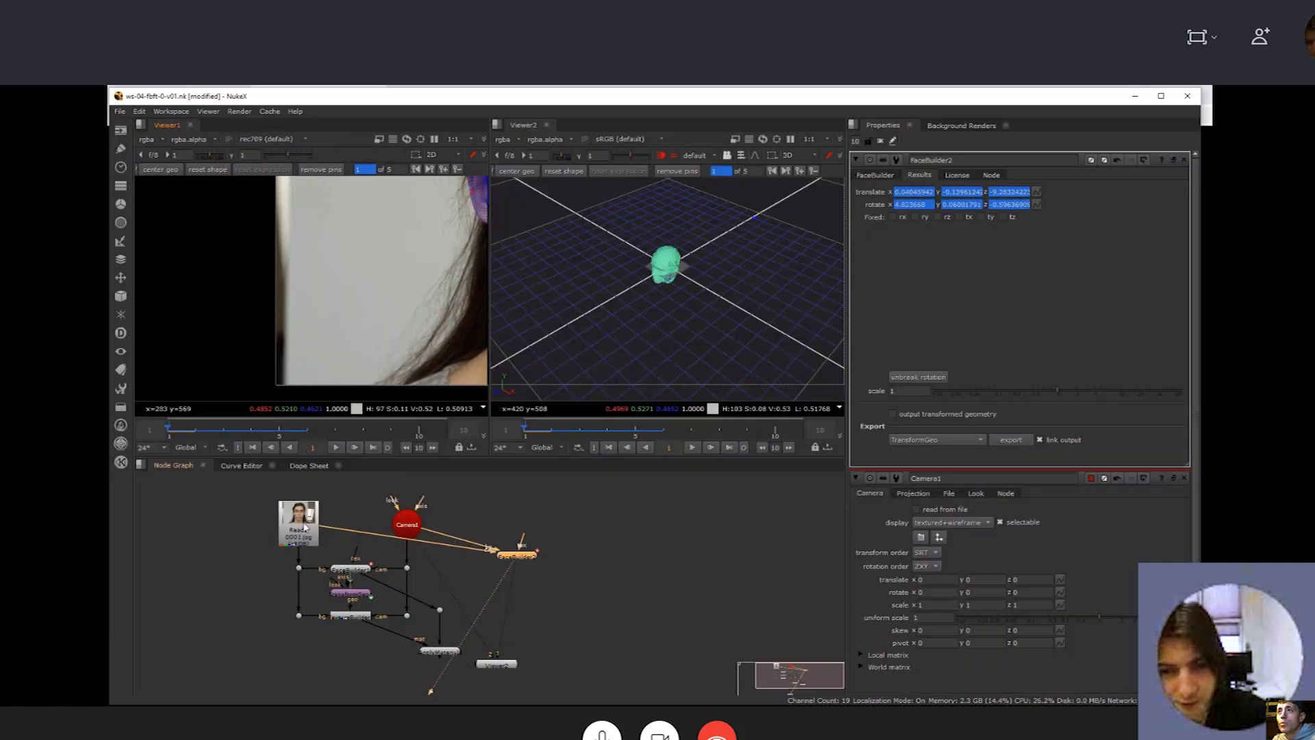
pyautogui.doubleClick(345, 571)
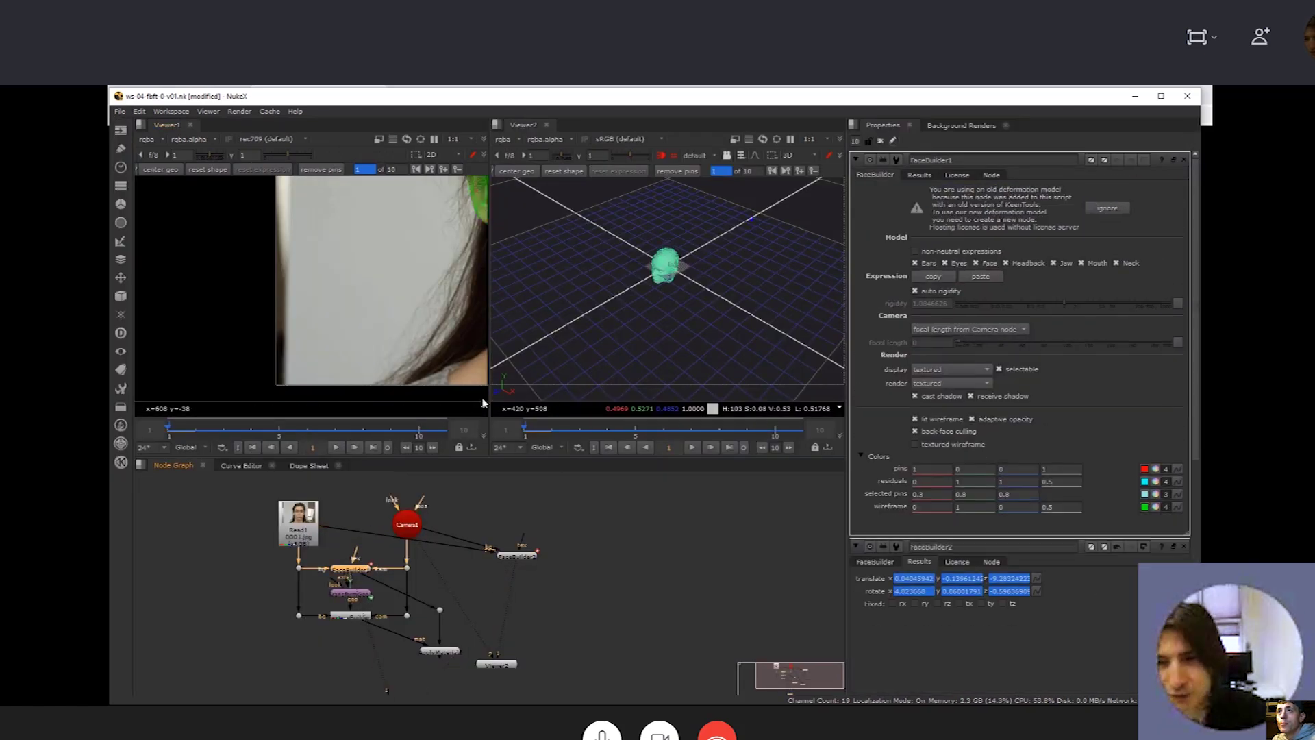
pyautogui.scroll(-4, 463, 282)
pyautogui.moveTo(468, 278); pyautogui.dragTo(400, 289, button='middle')
pyautogui.scroll(4, 400, 289)
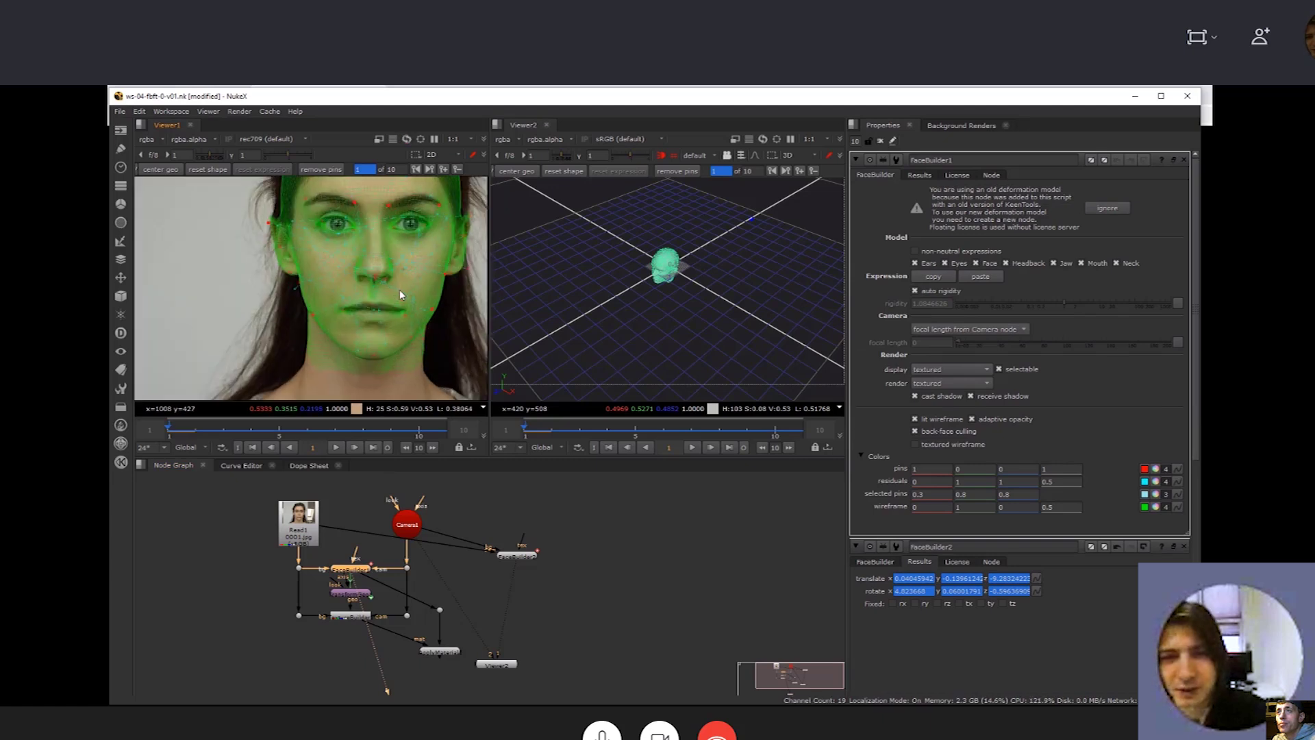
pyautogui.scroll(-2, 352, 281)
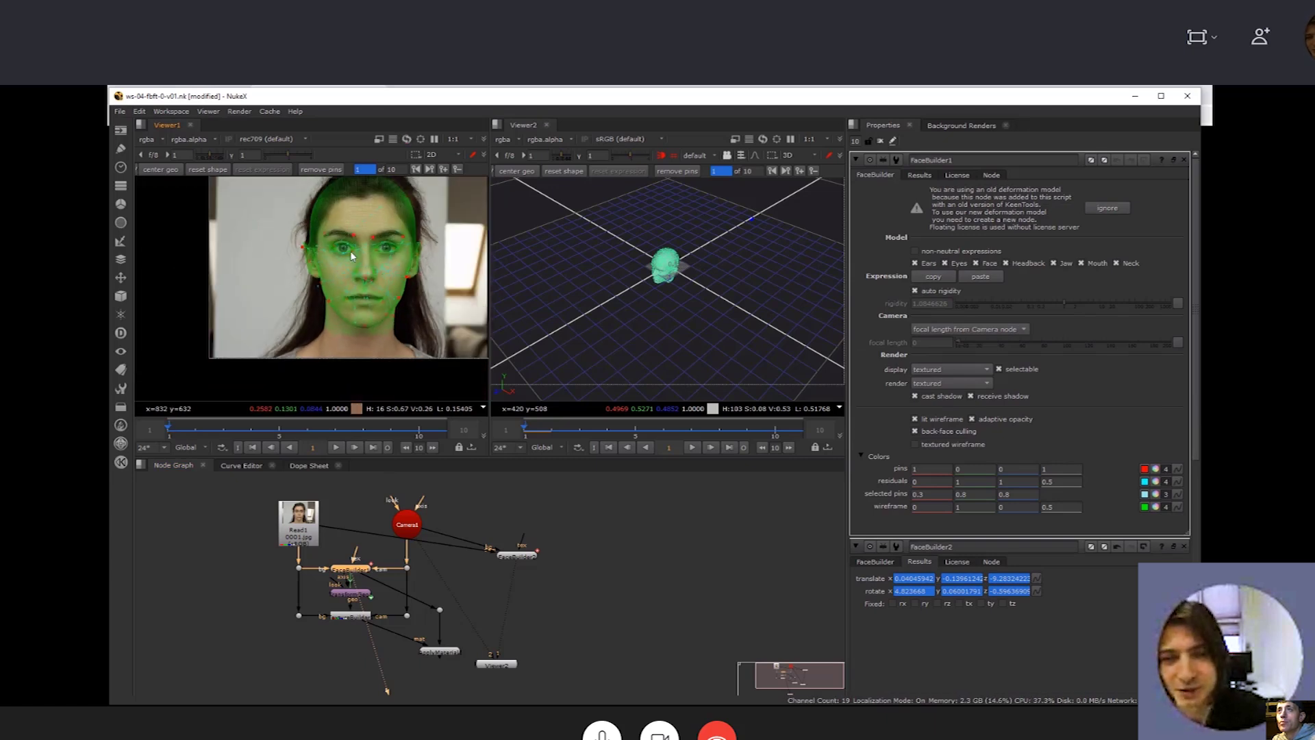
pyautogui.scroll(2, 369, 287)
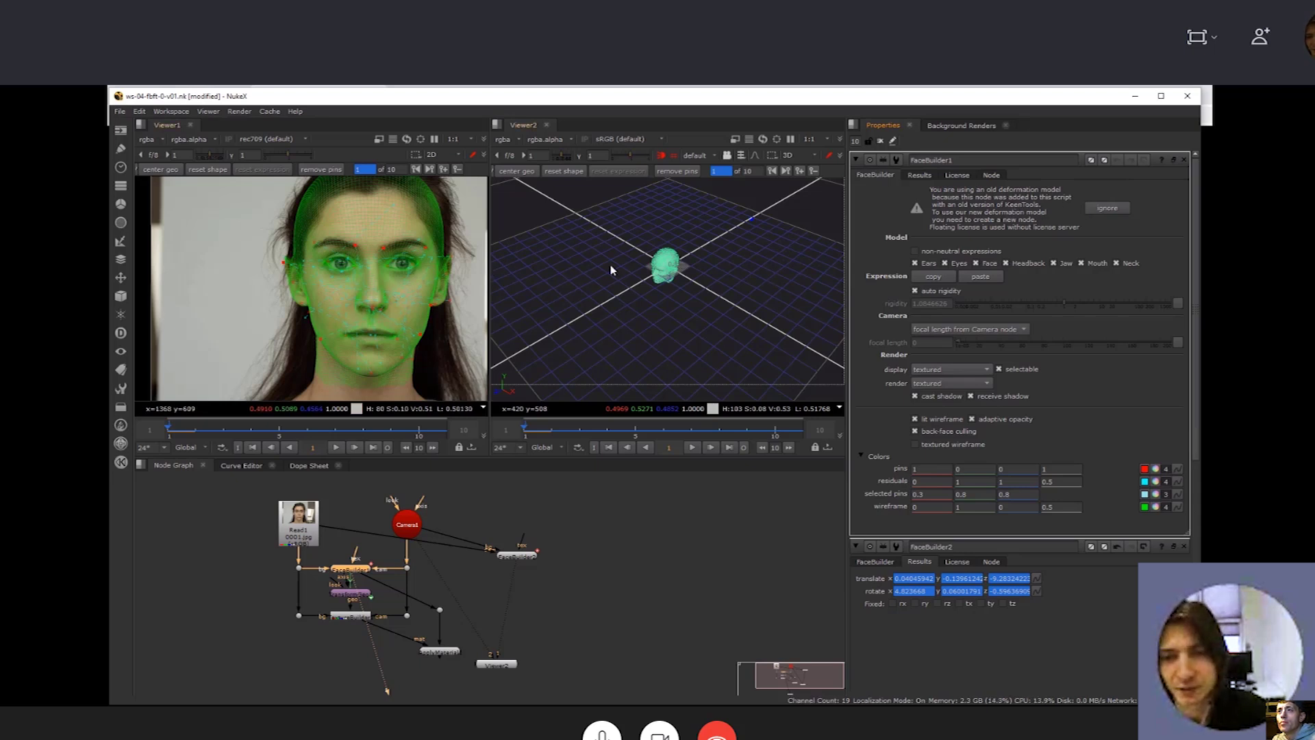
# Step forward from frame 1 to frame 5 to inspect the FaceBuilder1 model's fit on each photo
pyautogui.press('Right')
pyautogui.press('Right')
pyautogui.press('Right')
pyautogui.press('Right')
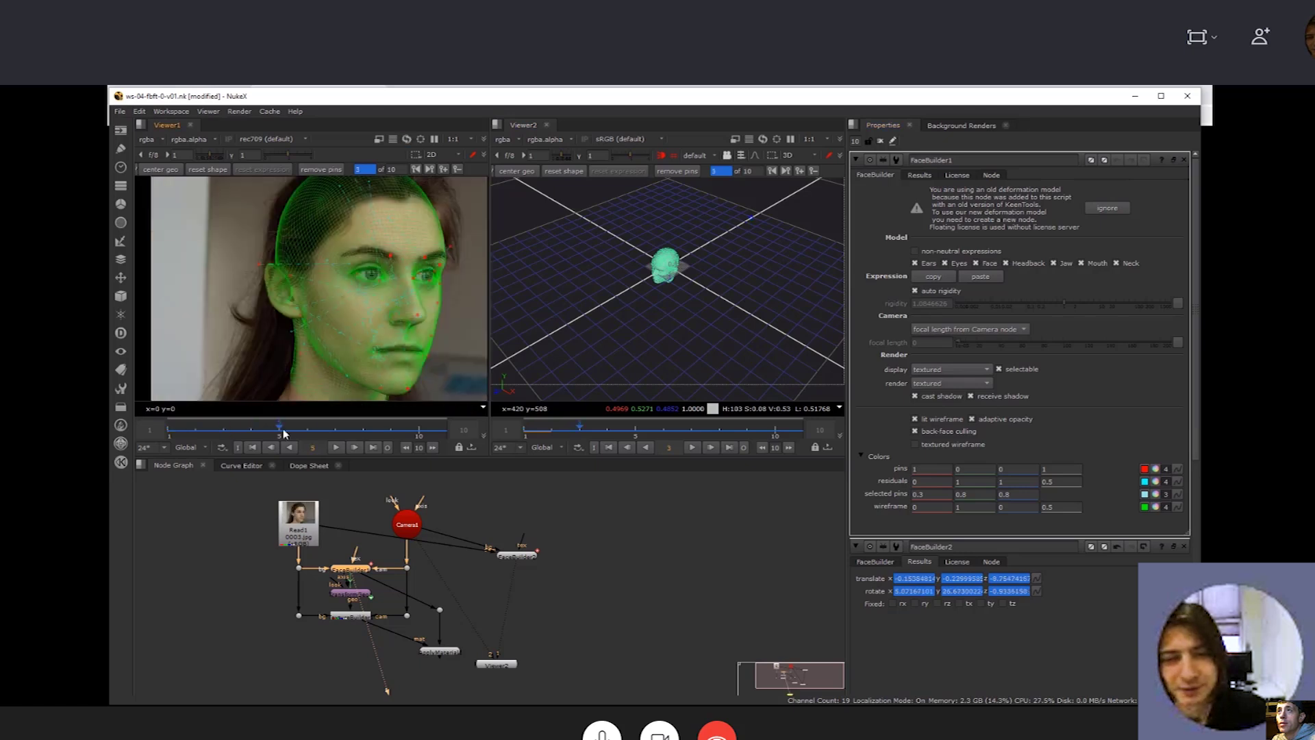
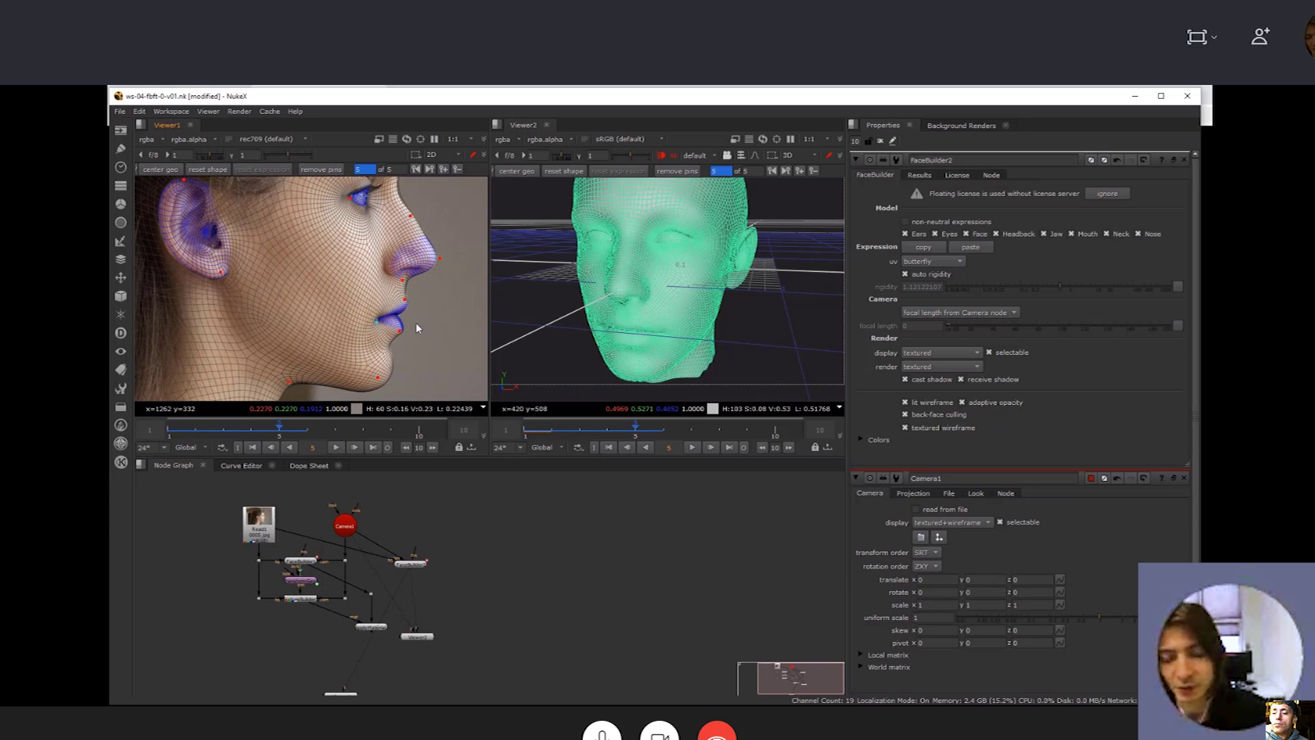
# Go to frame 3 to check the FaceBuilder2 mesh on the three-quarter photo, leaving no node selected
pyautogui.click(224, 428)
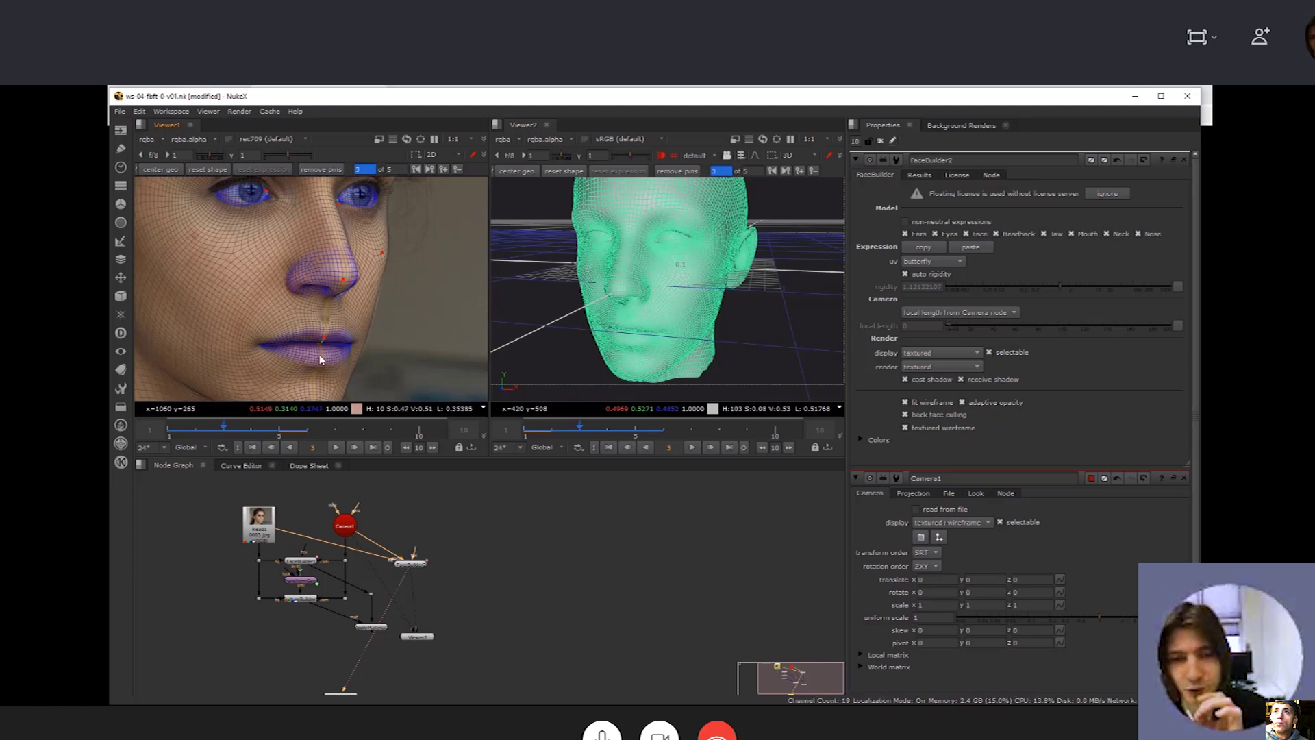
pyautogui.click(409, 565)
pyautogui.click(468, 571)
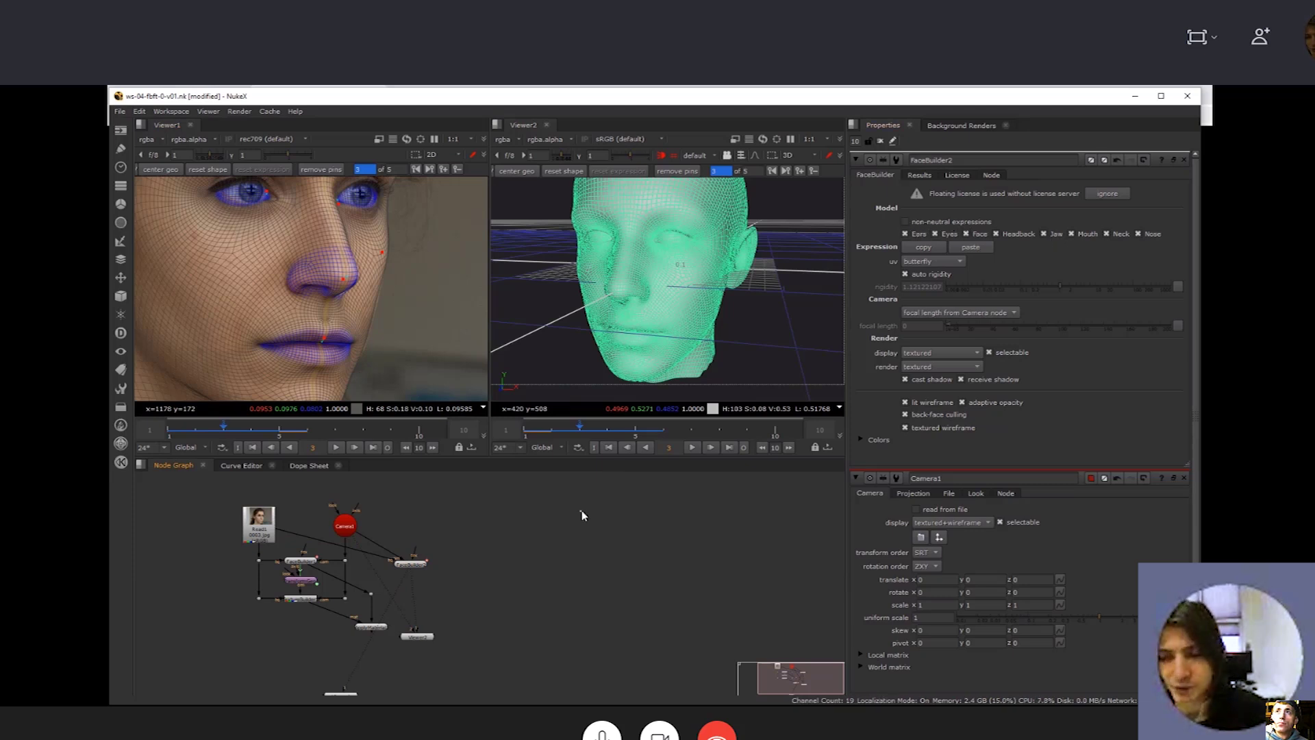
# Add a Read node that loads the ###.jpg 1-4 image sequence from the lisa-singing folder
pyautogui.press('Tab')
pyautogui.write('read')
pyautogui.press('Return')
pyautogui.click(579, 366)
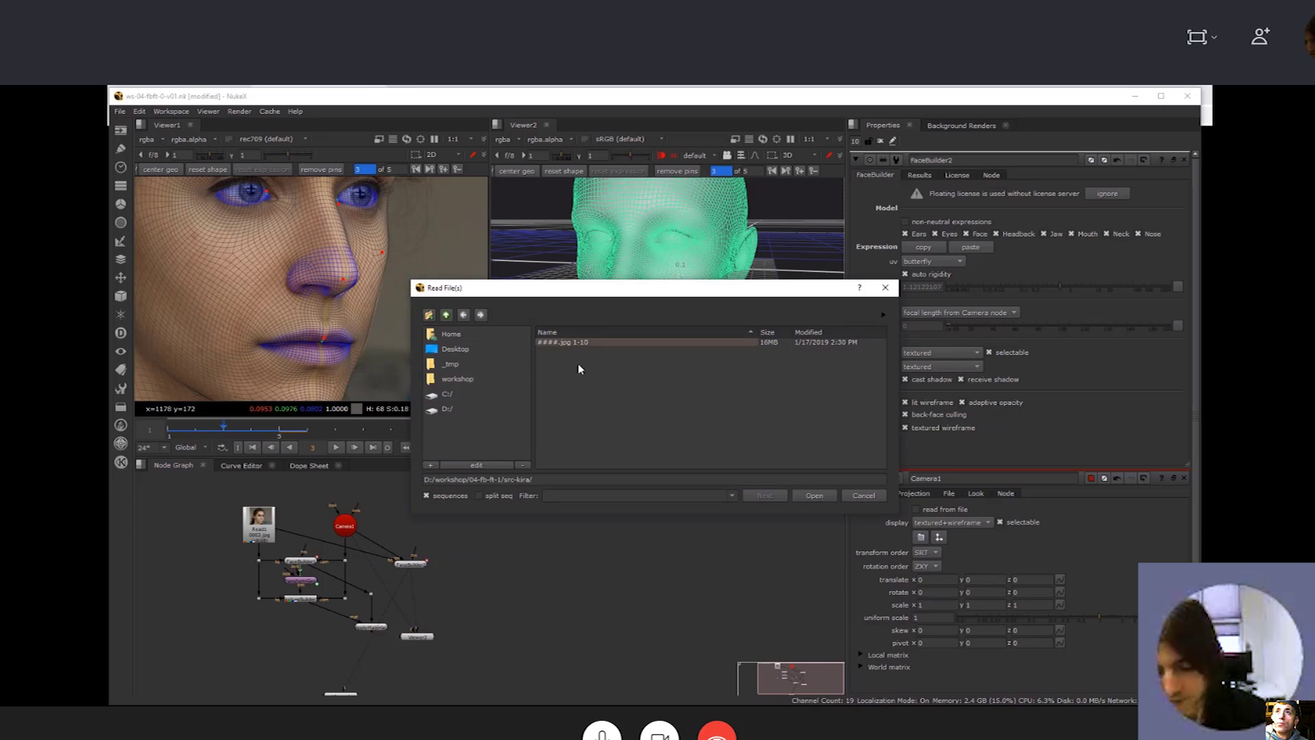
pyautogui.click(446, 315)
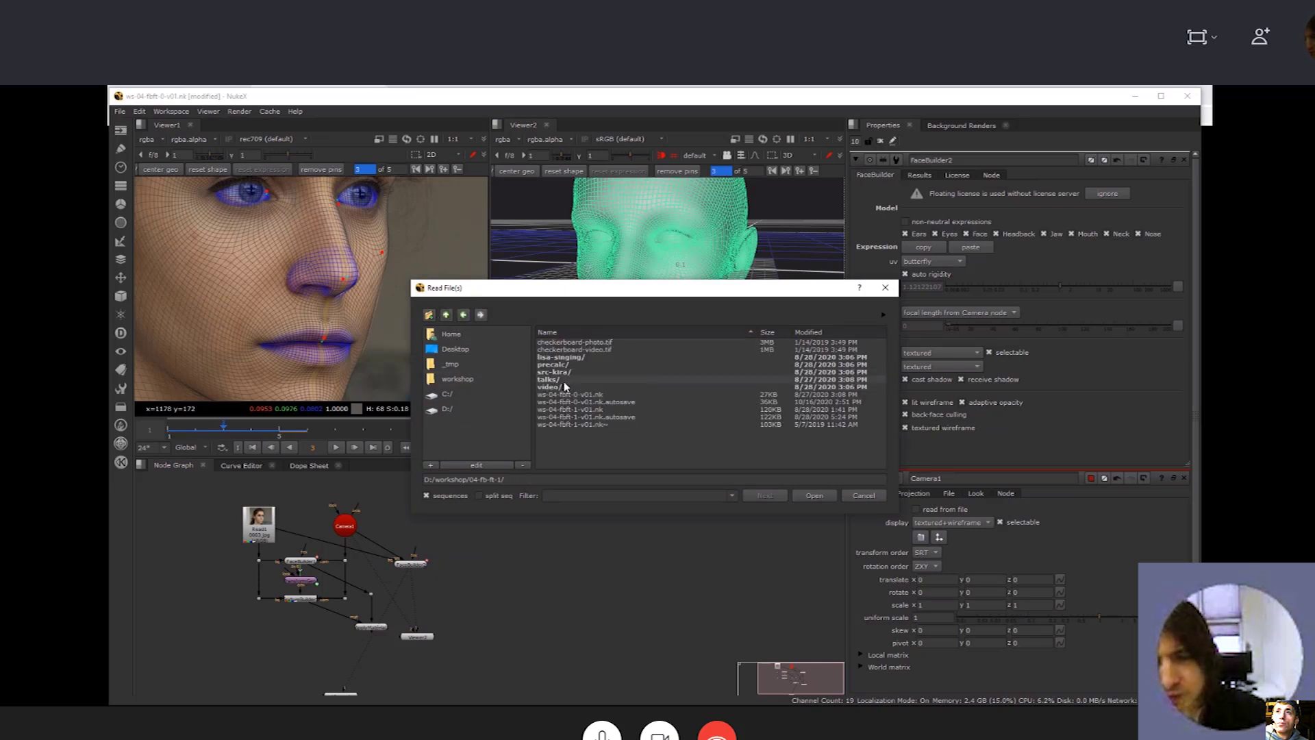
pyautogui.doubleClick(565, 358)
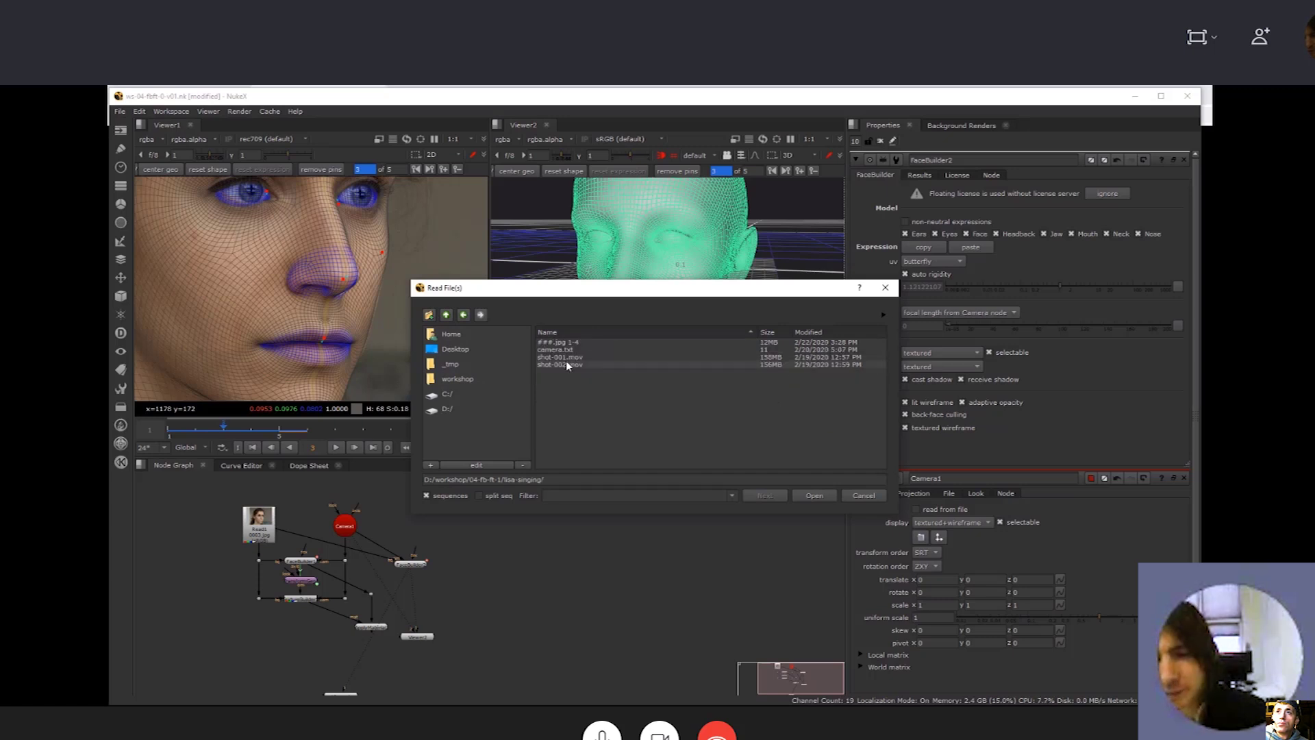
pyautogui.doubleClick(566, 342)
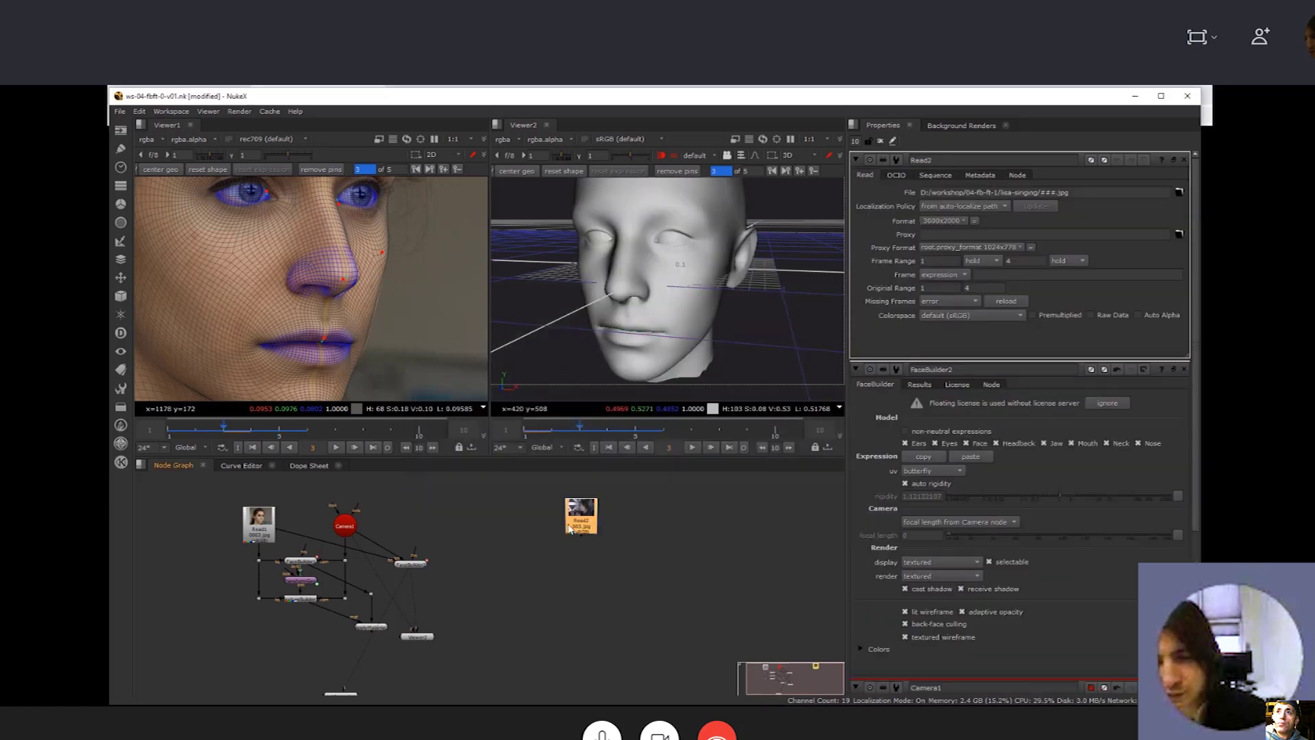
# Show the new Read2 node in Viewer1 and close all open node properties
pyautogui.press('1')
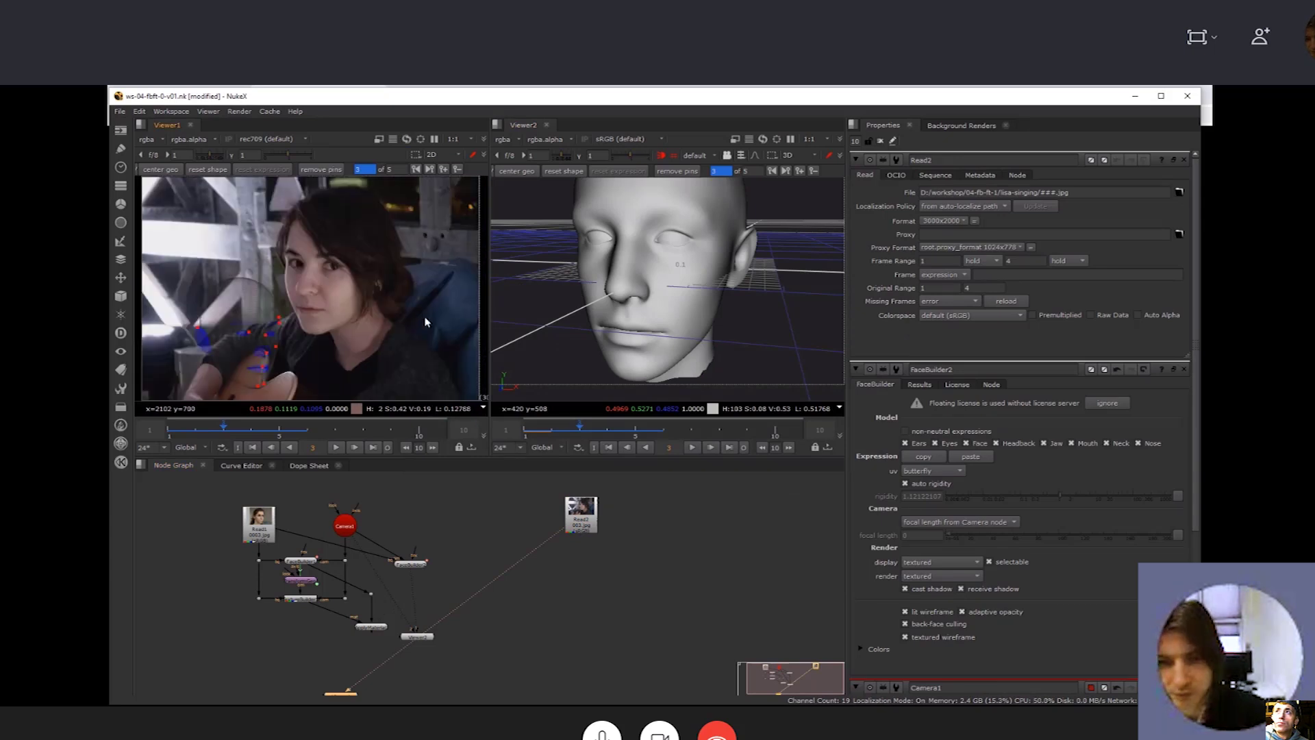
pyautogui.click(1184, 160)
pyautogui.click(1184, 160)
pyautogui.click(1185, 161)
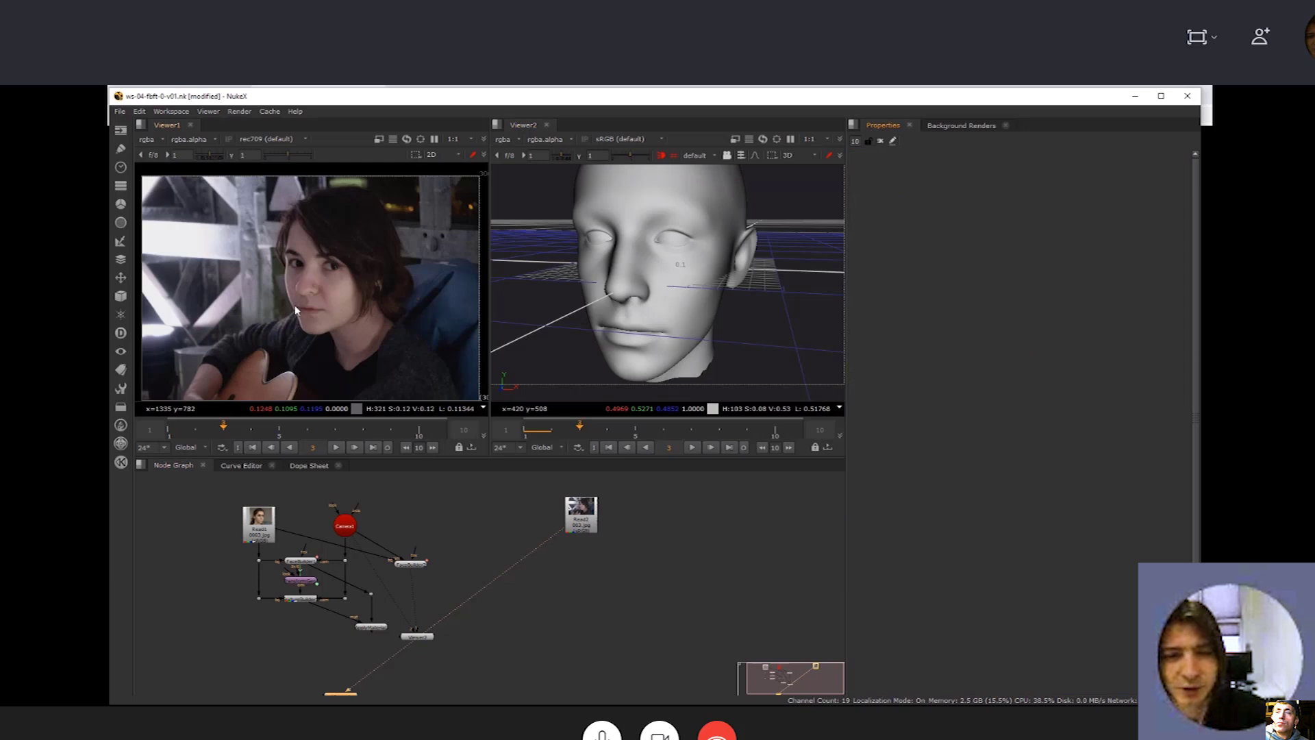
# Scrub through frames 1 to 4 to review the photos of the woman with the guitar
pyautogui.moveTo(252, 433); pyautogui.dragTo(197, 430)
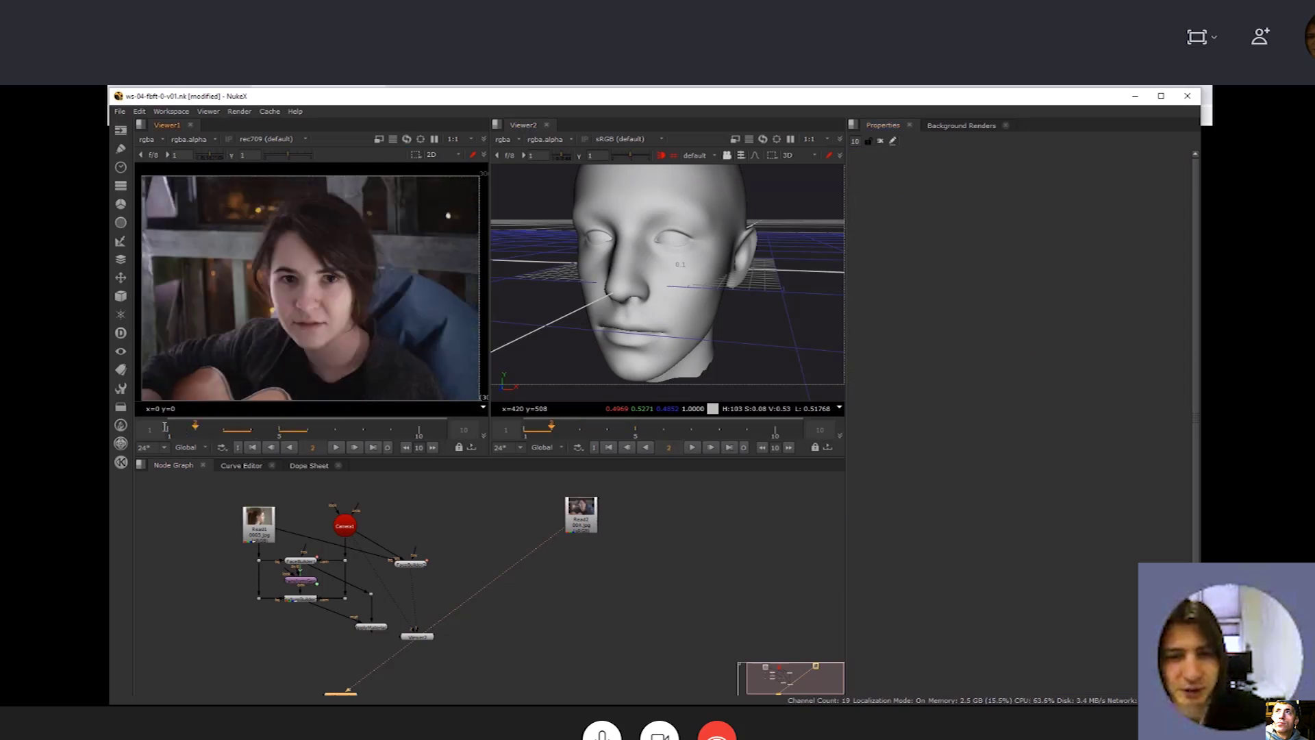
pyautogui.click(175, 434)
pyautogui.moveTo(220, 436)
pyautogui.mouseDown()
pyautogui.moveTo(253, 438)
pyautogui.moveTo(175, 433)
pyautogui.moveTo(240, 434)
pyautogui.mouseUp()
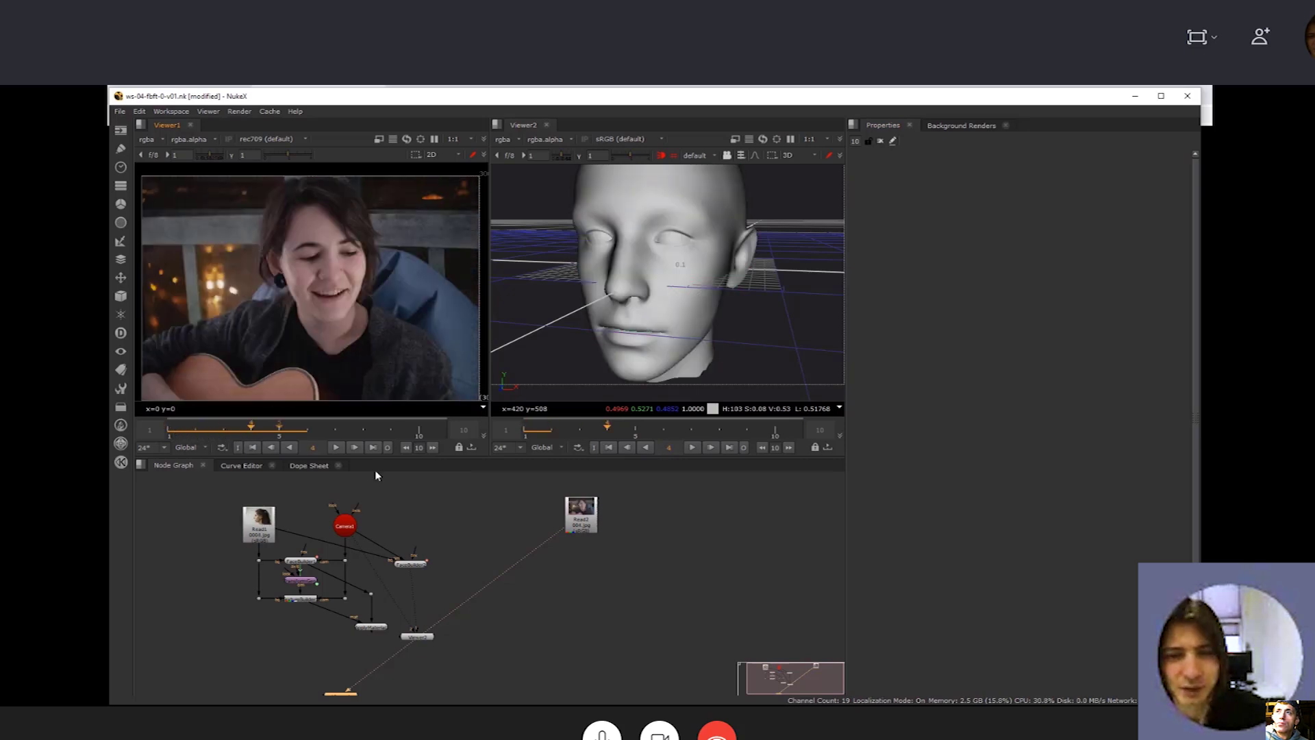
# Close Viewer2 and remove its empty pane
pyautogui.click(546, 125)
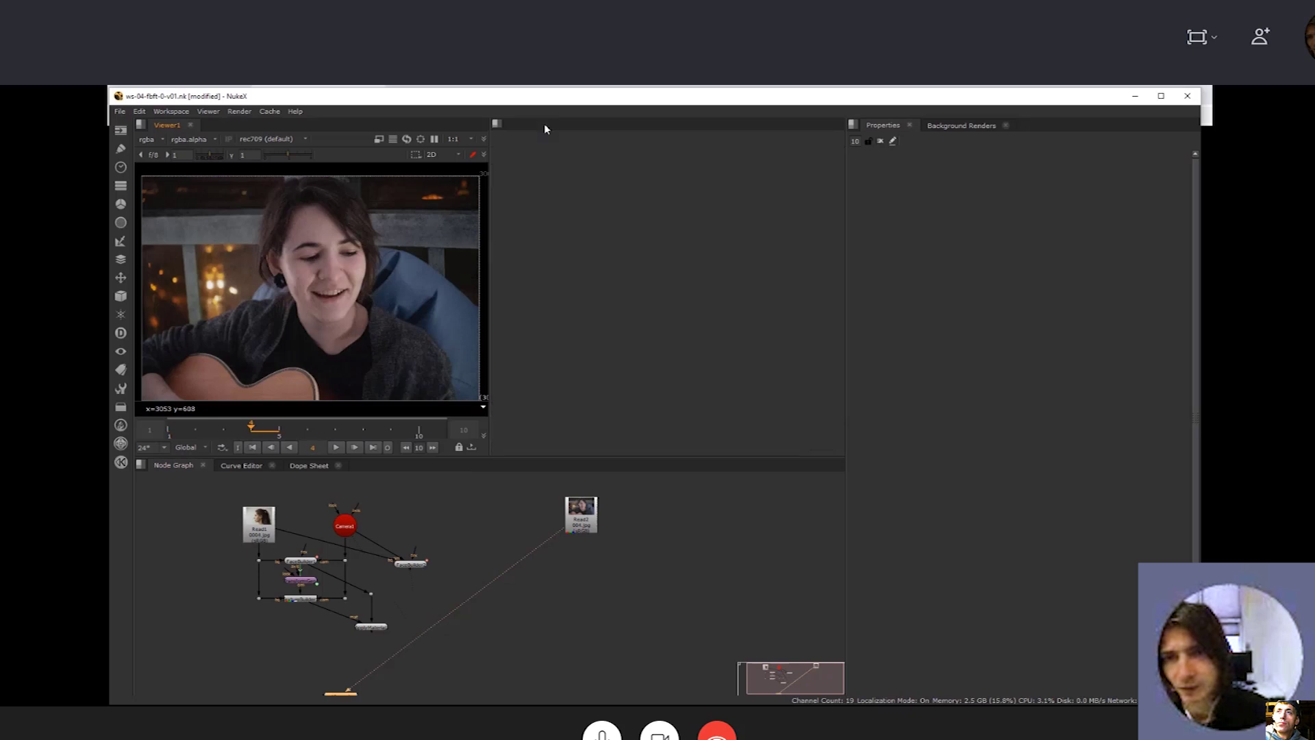
pyautogui.click(498, 124)
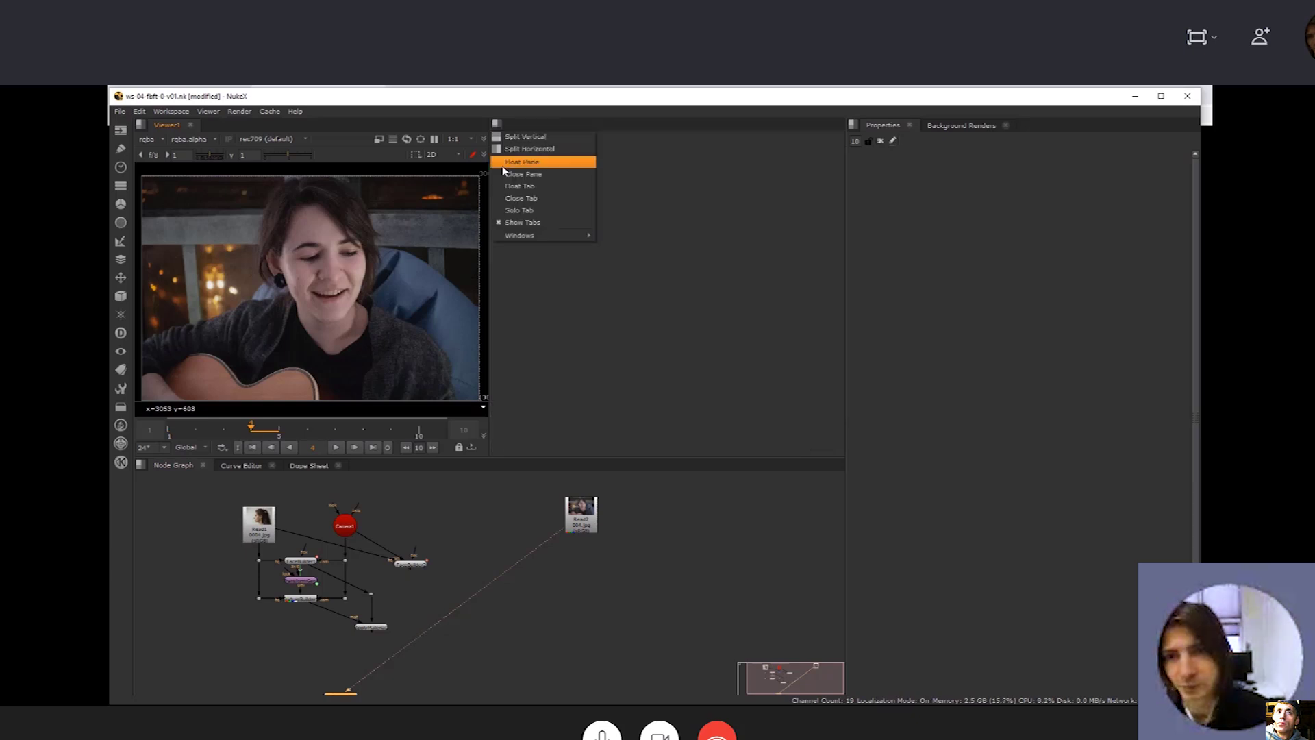
pyautogui.click(552, 178)
# Add a FaceBuilder node connected to the Read2 node
pyautogui.click(579, 518)
pyautogui.press('Tab')
pyautogui.write('face')
pyautogui.press('Down')
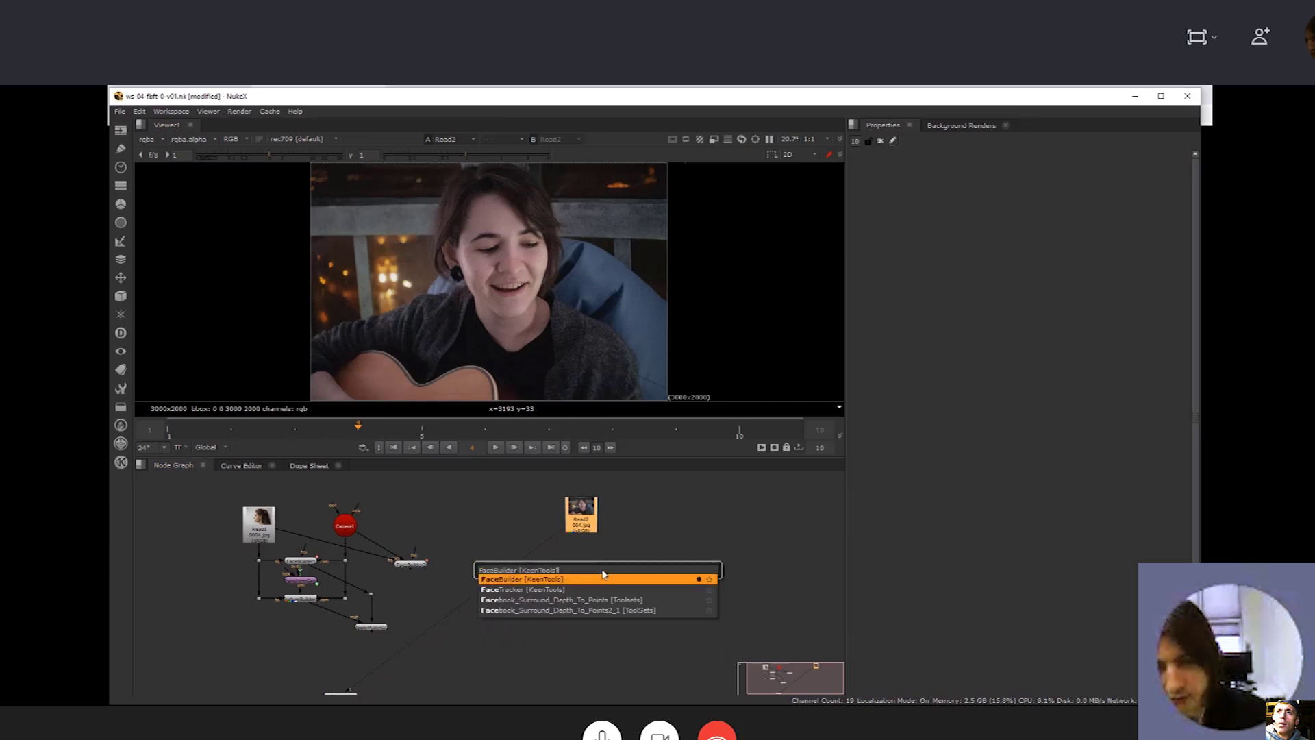
pyautogui.press('Return')
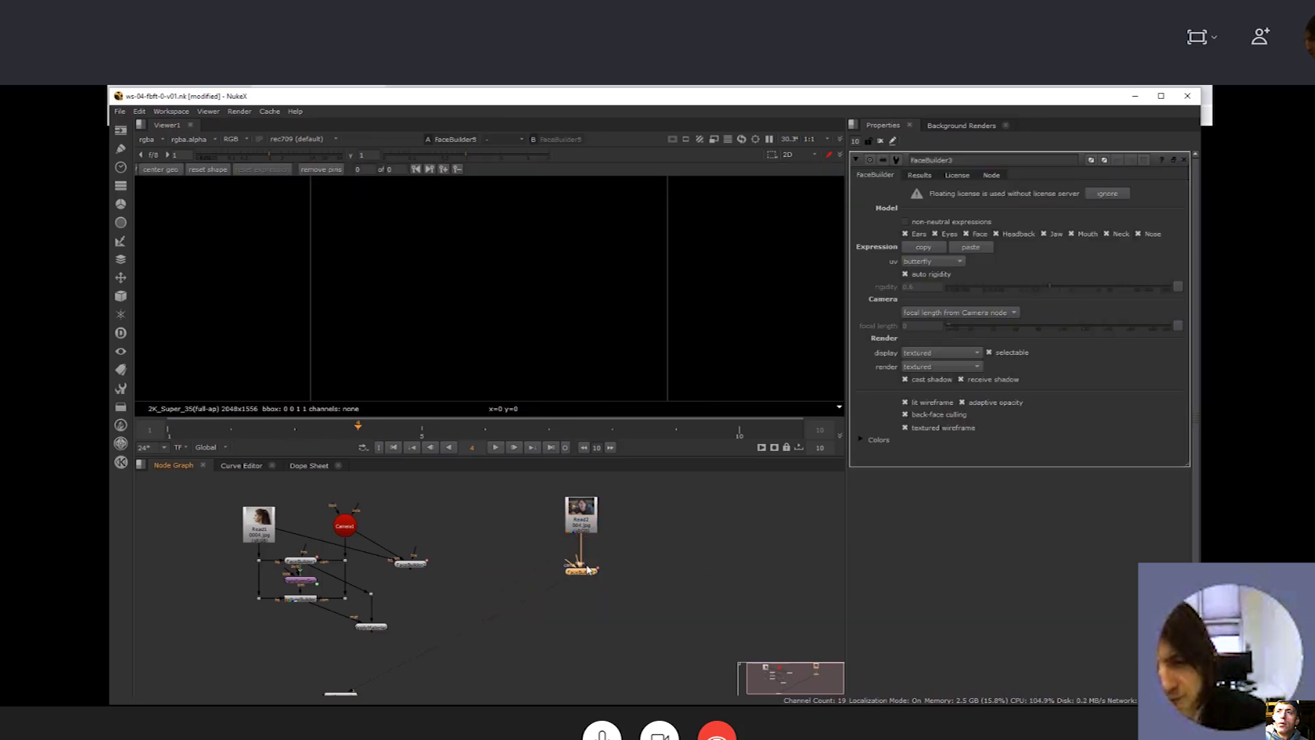
# Align the new FaceBuilder node under Read2, show the guitar photo through it, and enable its non-neutral expressions
pyautogui.hotkey('ctrl', 'd')
pyautogui.moveTo(577, 558); pyautogui.dragTo(581, 524)
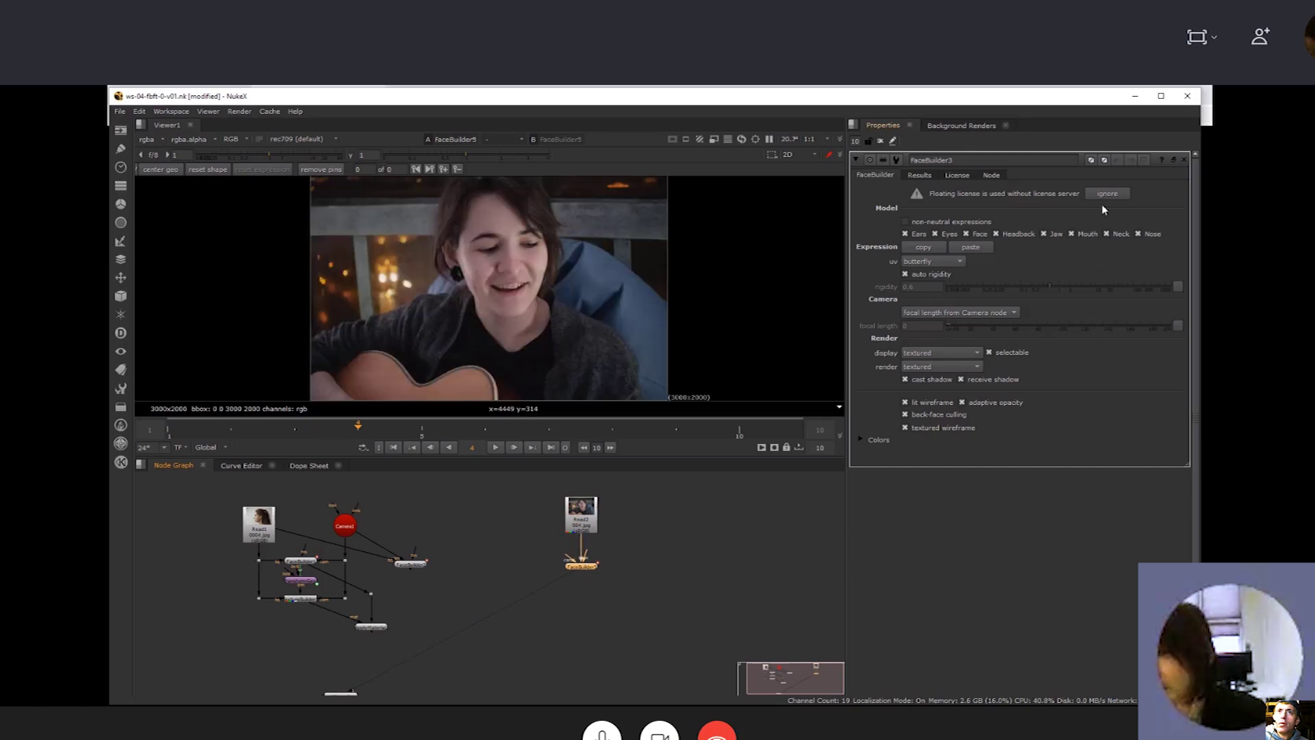
pyautogui.click(906, 223)
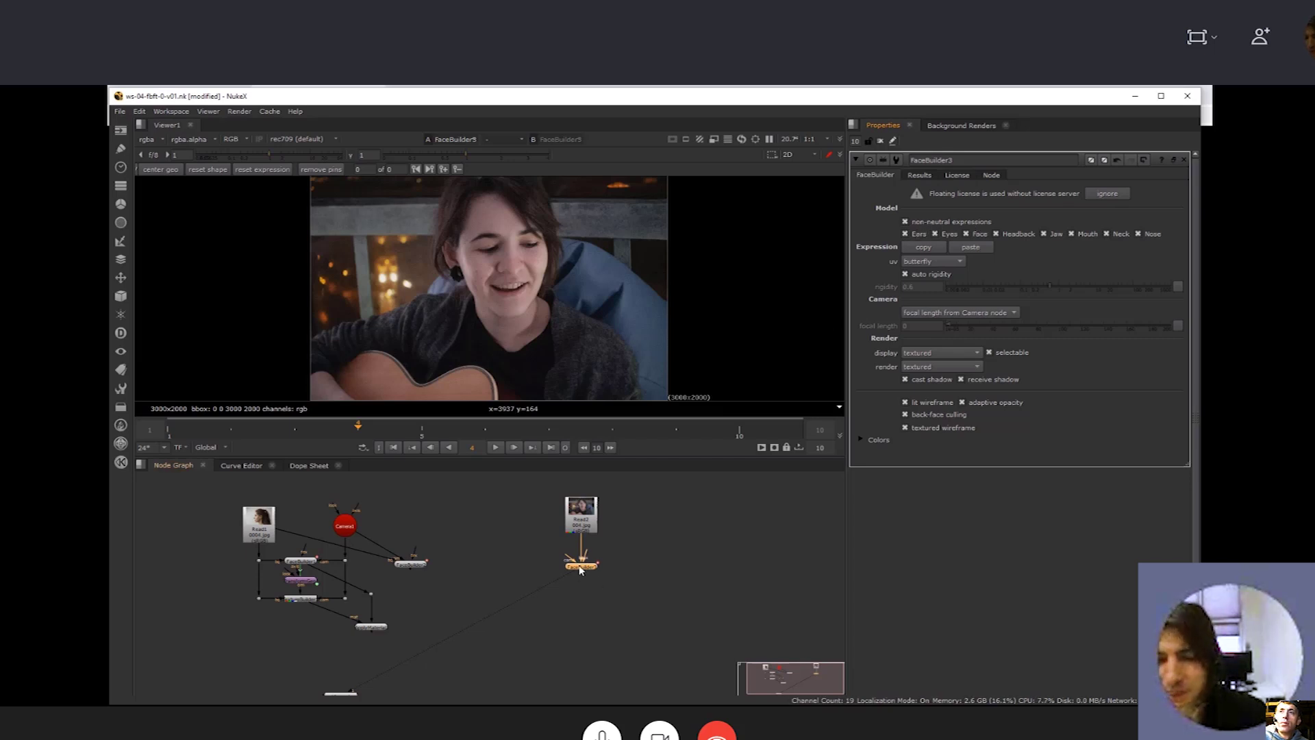
# Add a Camera node beside the Read2 node
pyautogui.press('Tab')
pyautogui.write('ca,e')
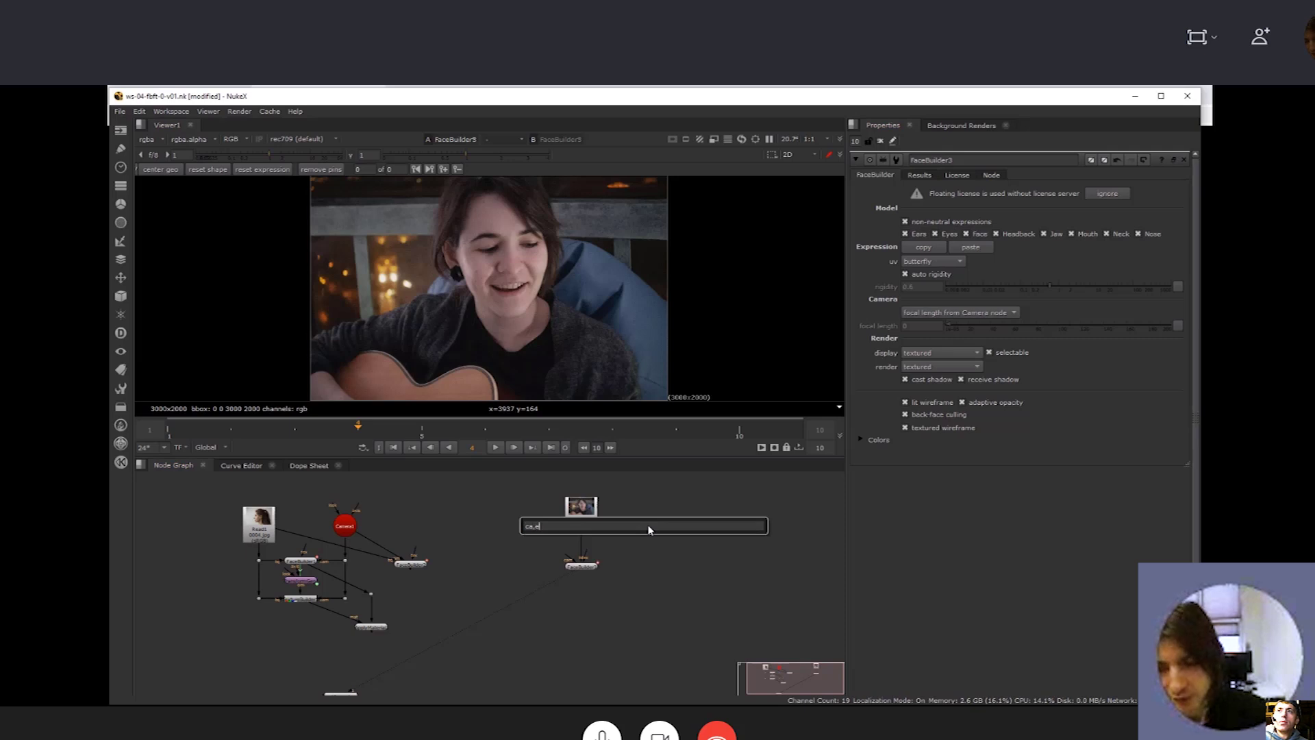
pyautogui.press('BackSpace')
pyautogui.press('BackSpace')
pyautogui.write('ame')
pyautogui.press('Down')
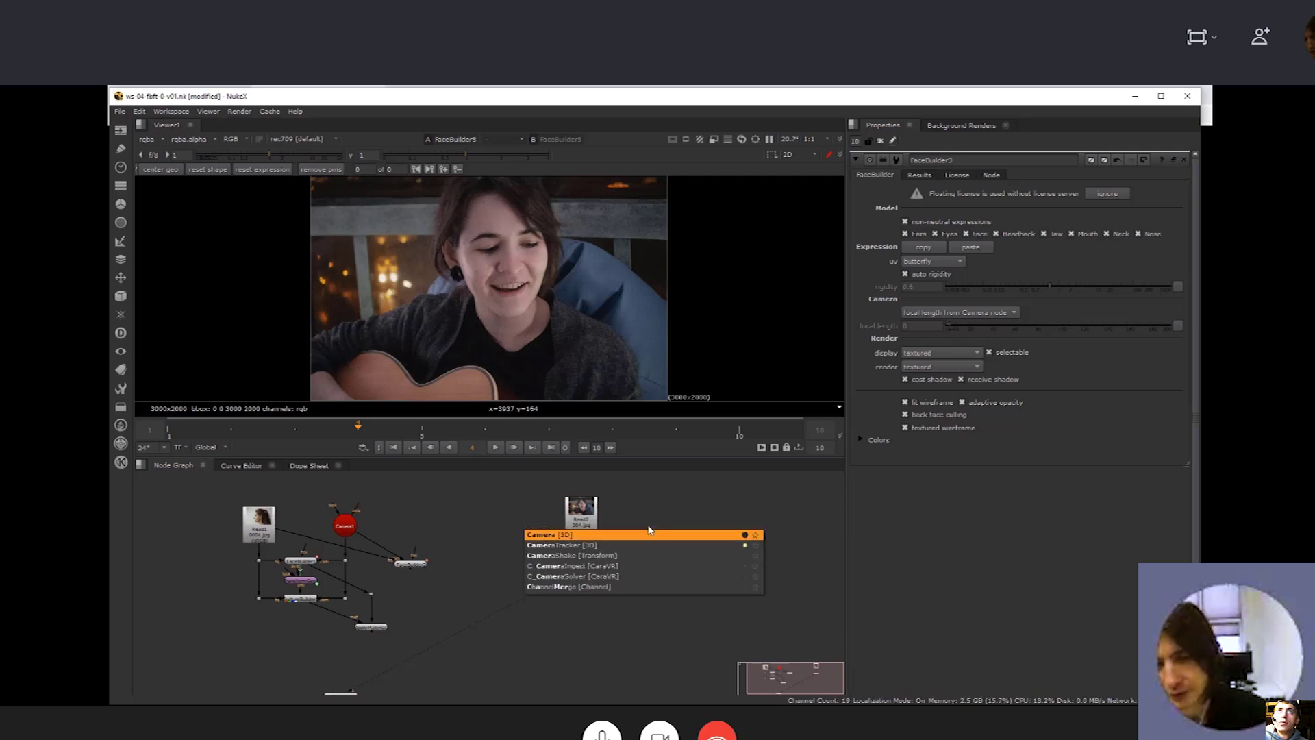
pyautogui.press('Return')
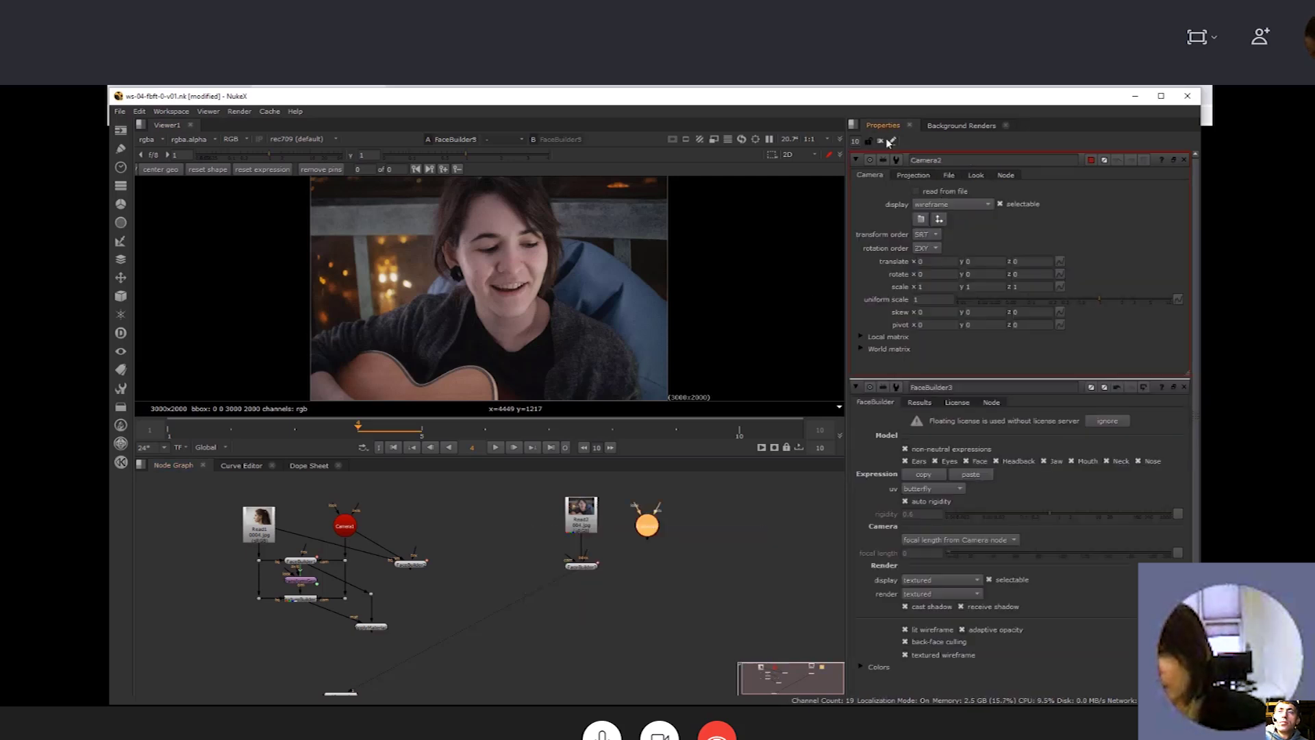
# Set the new camera's focal length to 70 and horizontal aperture to 36, and close its properties
pyautogui.click(912, 175)
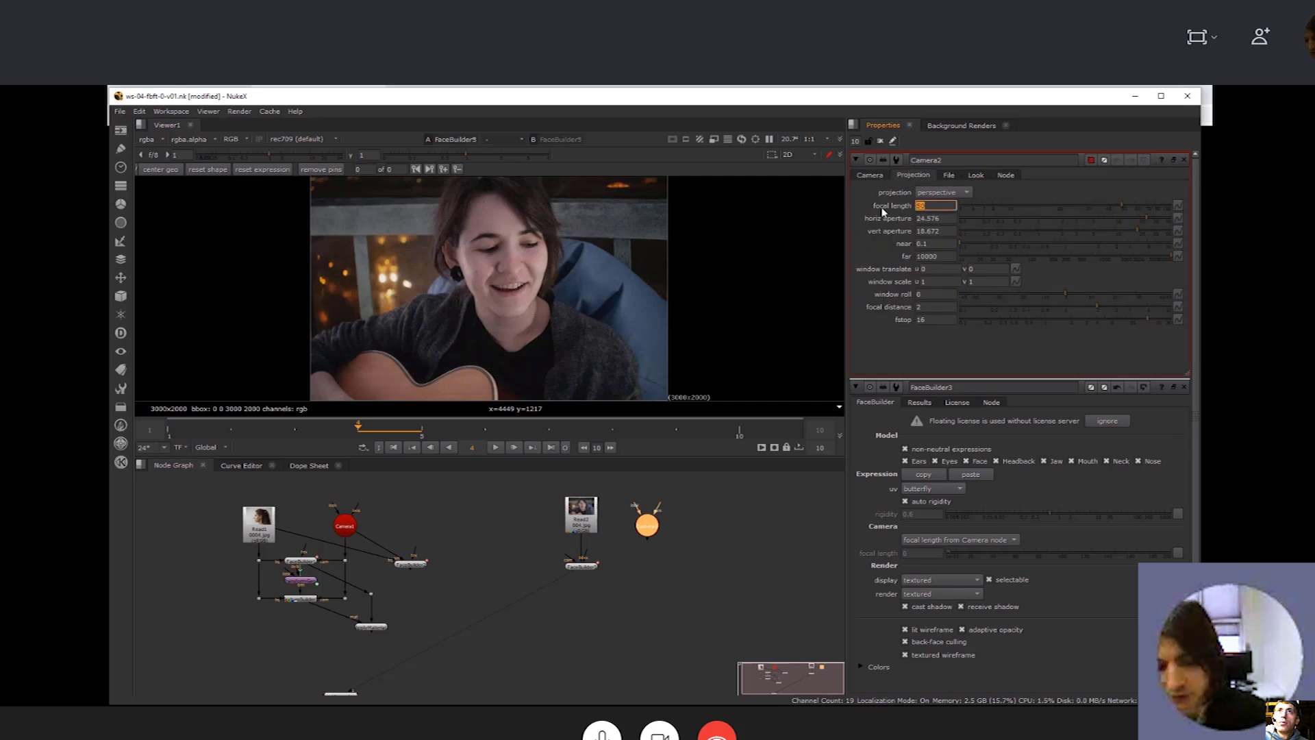
pyautogui.press('Tab')
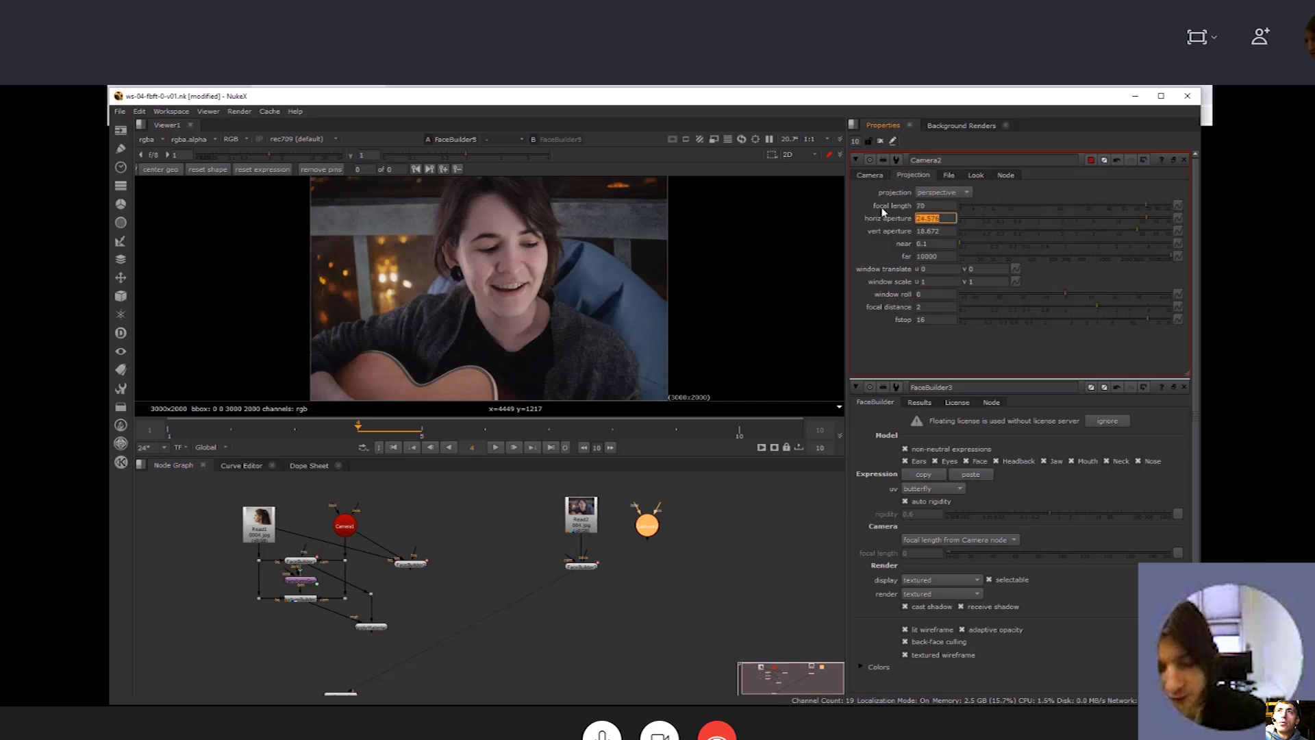
pyautogui.write('36')
pyautogui.press('Tab')
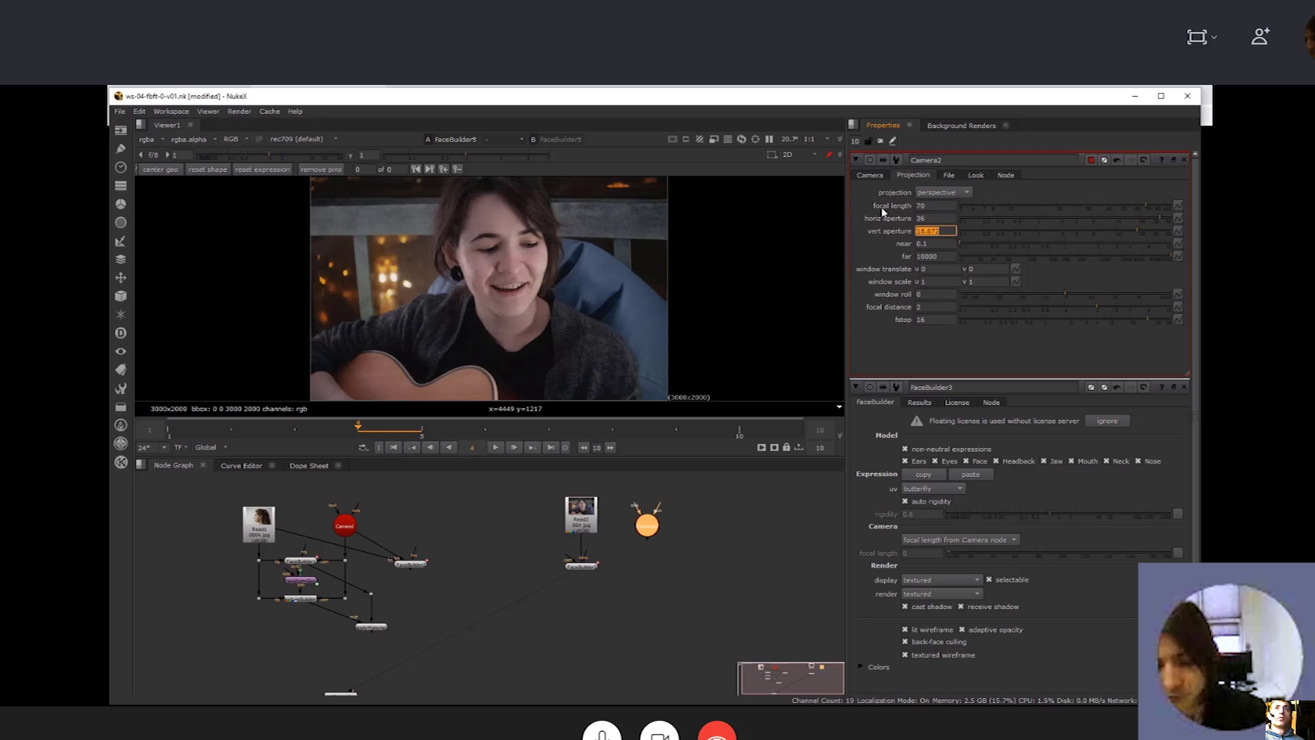
pyautogui.click(1184, 160)
# Connect the camera to the new FaceBuilder node, maximize the viewer, and center the head geometry on frame 4
pyautogui.click(561, 594)
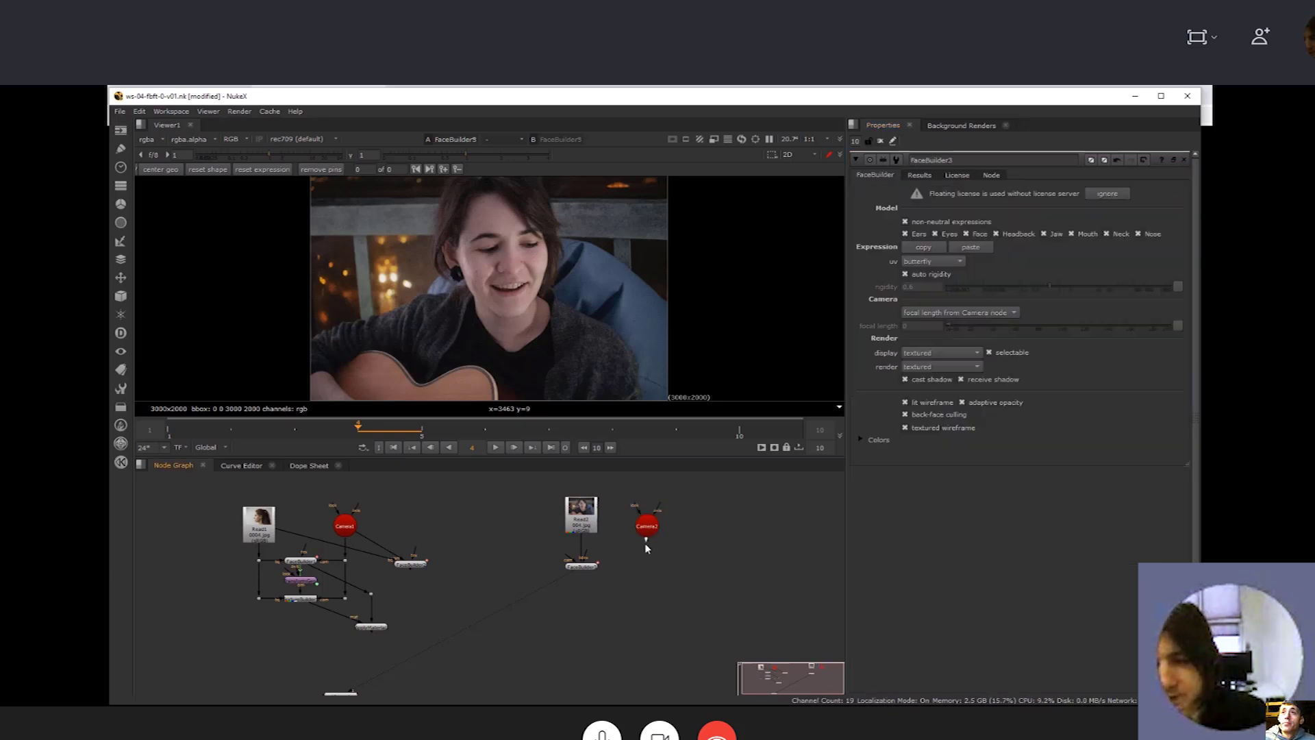
pyautogui.click(587, 570)
pyautogui.press('space')
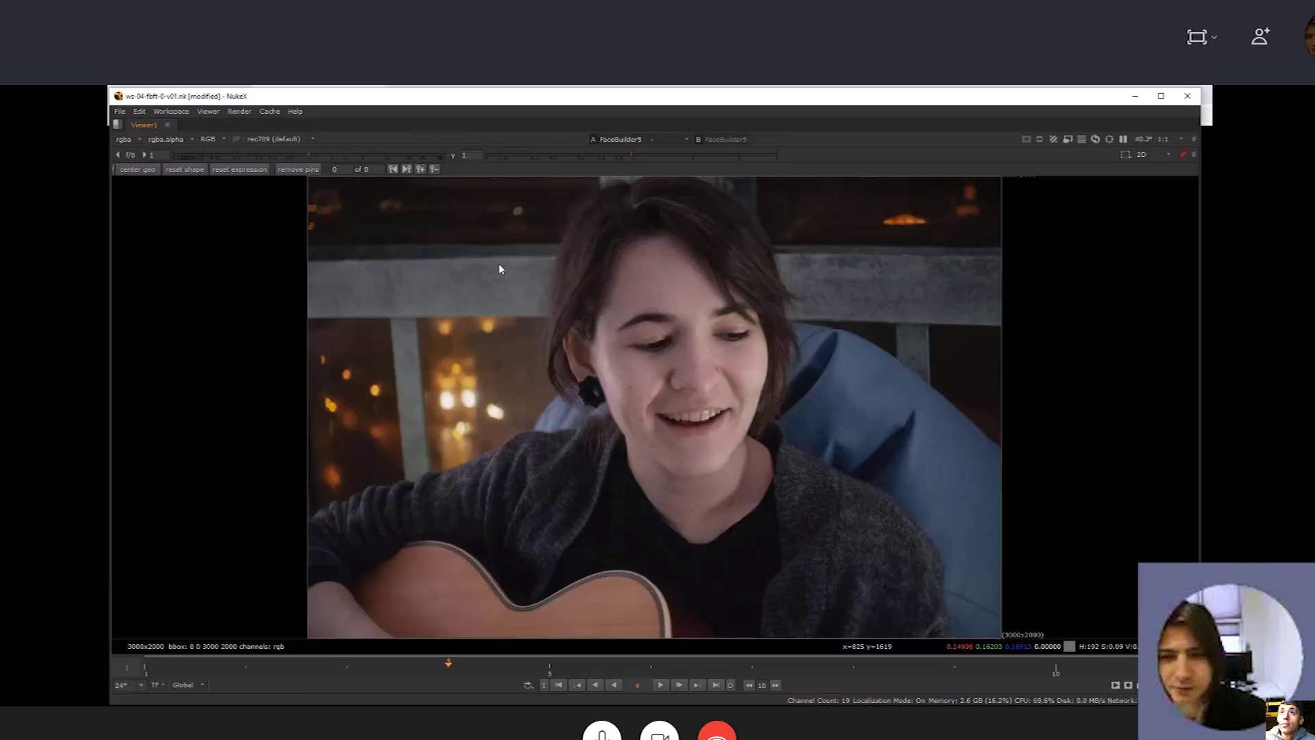
pyautogui.scroll(5, 740, 467)
pyautogui.moveTo(737, 465); pyautogui.dragTo(668, 544, button='middle')
pyautogui.scroll(-6, 629, 415)
pyautogui.moveTo(650, 387); pyautogui.dragTo(553, 442, button='middle')
pyautogui.click(137, 169)
pyautogui.scroll(3, 552, 479)
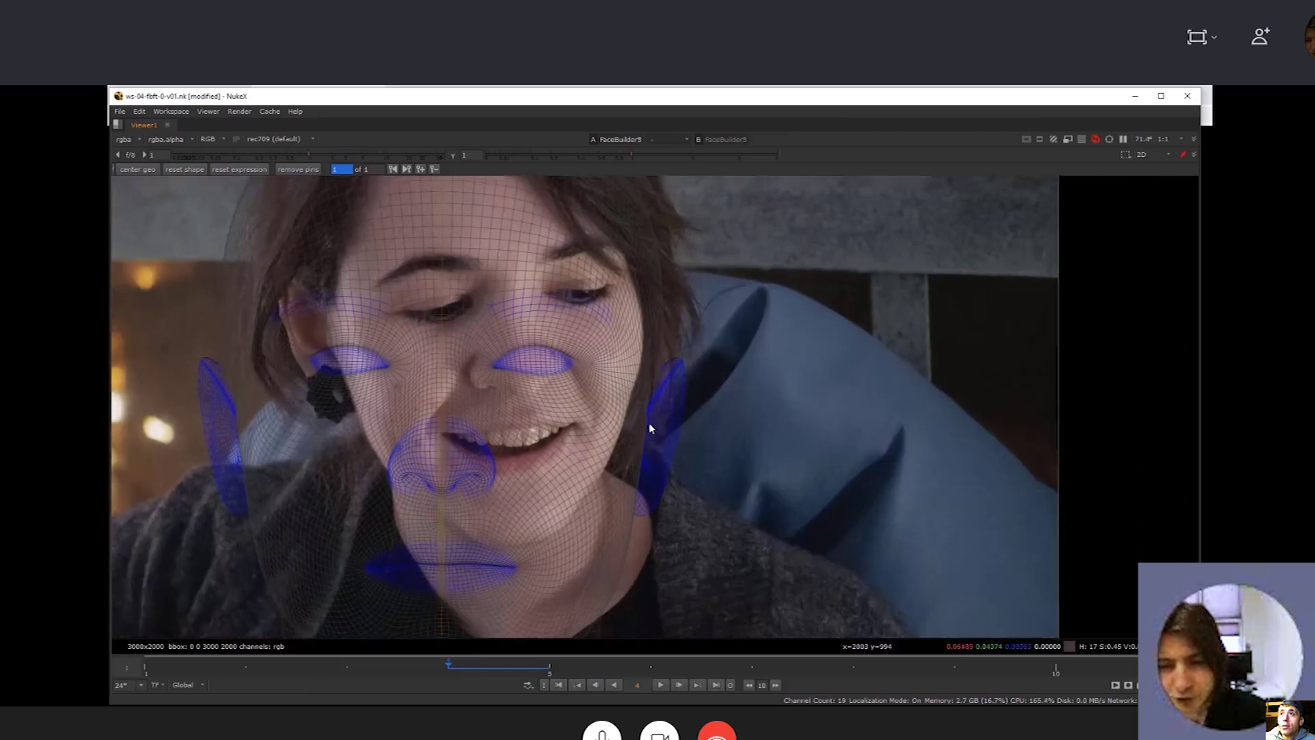
# Pin the mesh's nose tip and both inner eye corners to the woman's face on frame 4
pyautogui.moveTo(443, 458); pyautogui.dragTo(526, 374)
pyautogui.moveTo(472, 285); pyautogui.dragTo(473, 300)
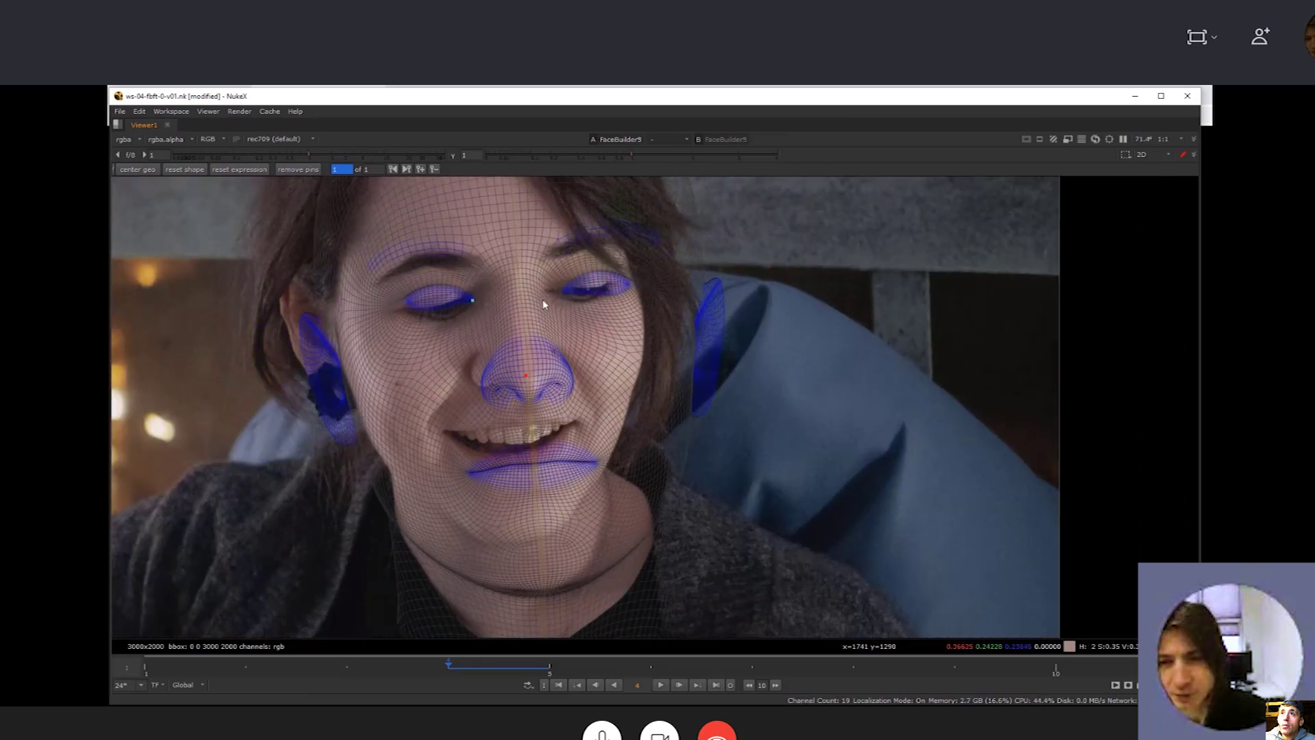
pyautogui.moveTo(564, 292); pyautogui.dragTo(559, 291)
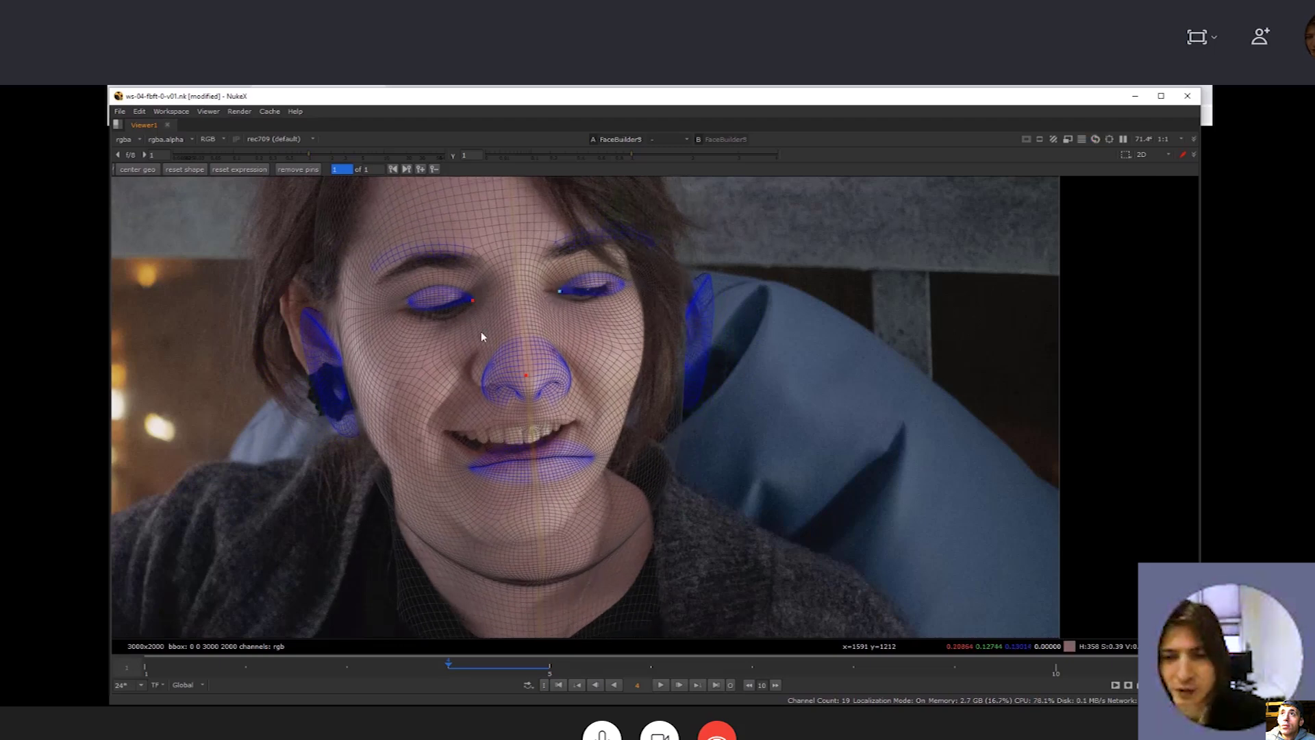
pyautogui.moveTo(525, 375)
pyautogui.mouseDown()
pyautogui.moveTo(504, 348)
pyautogui.moveTo(524, 364)
pyautogui.moveTo(781, 337)
pyautogui.moveTo(442, 358)
pyautogui.moveTo(622, 406)
pyautogui.moveTo(531, 353)
pyautogui.moveTo(483, 360)
pyautogui.moveTo(521, 383)
pyautogui.moveTo(453, 371)
pyautogui.moveTo(522, 376)
pyautogui.mouseUp()
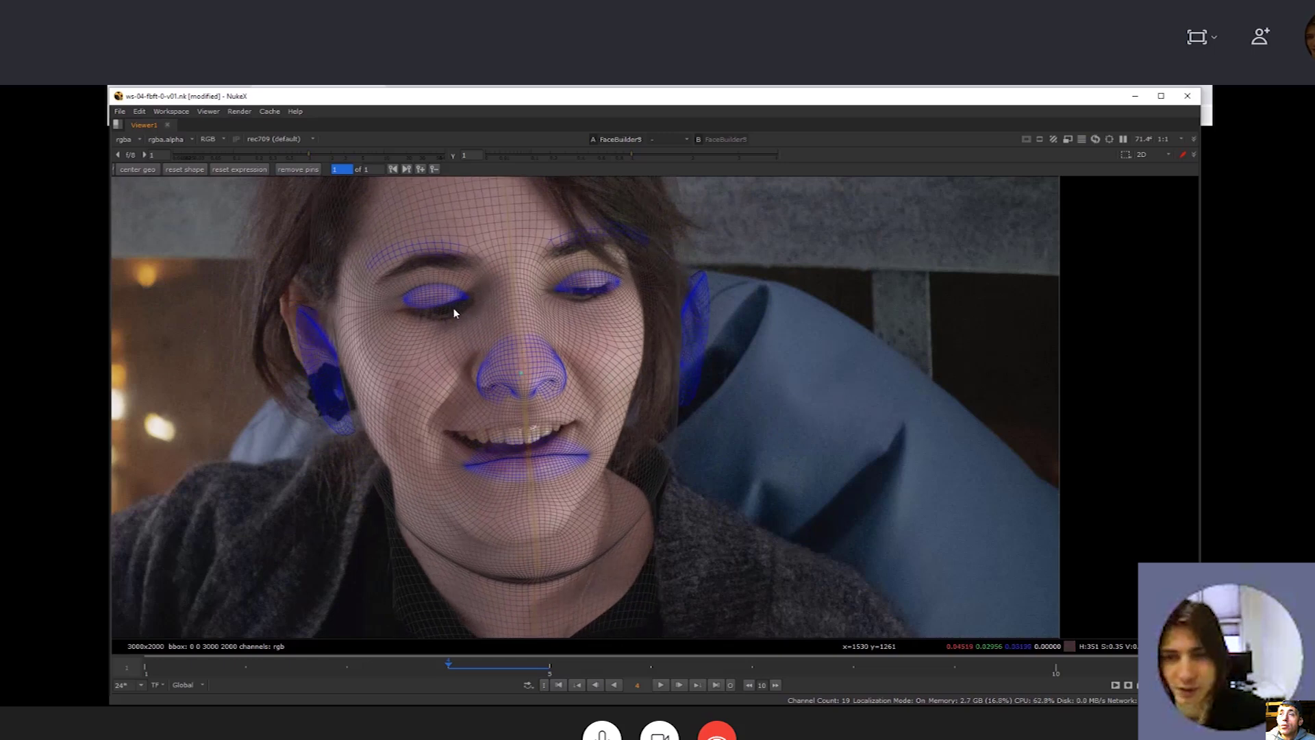
pyautogui.moveTo(462, 301)
pyautogui.mouseDown()
pyautogui.moveTo(472, 296)
pyautogui.moveTo(418, 273)
pyautogui.moveTo(430, 323)
pyautogui.moveTo(468, 286)
pyautogui.moveTo(459, 316)
pyautogui.moveTo(508, 276)
pyautogui.moveTo(483, 302)
pyautogui.moveTo(493, 323)
pyautogui.moveTo(404, 334)
pyautogui.moveTo(464, 299)
pyautogui.mouseUp()
pyautogui.moveTo(553, 289); pyautogui.dragTo(548, 294)
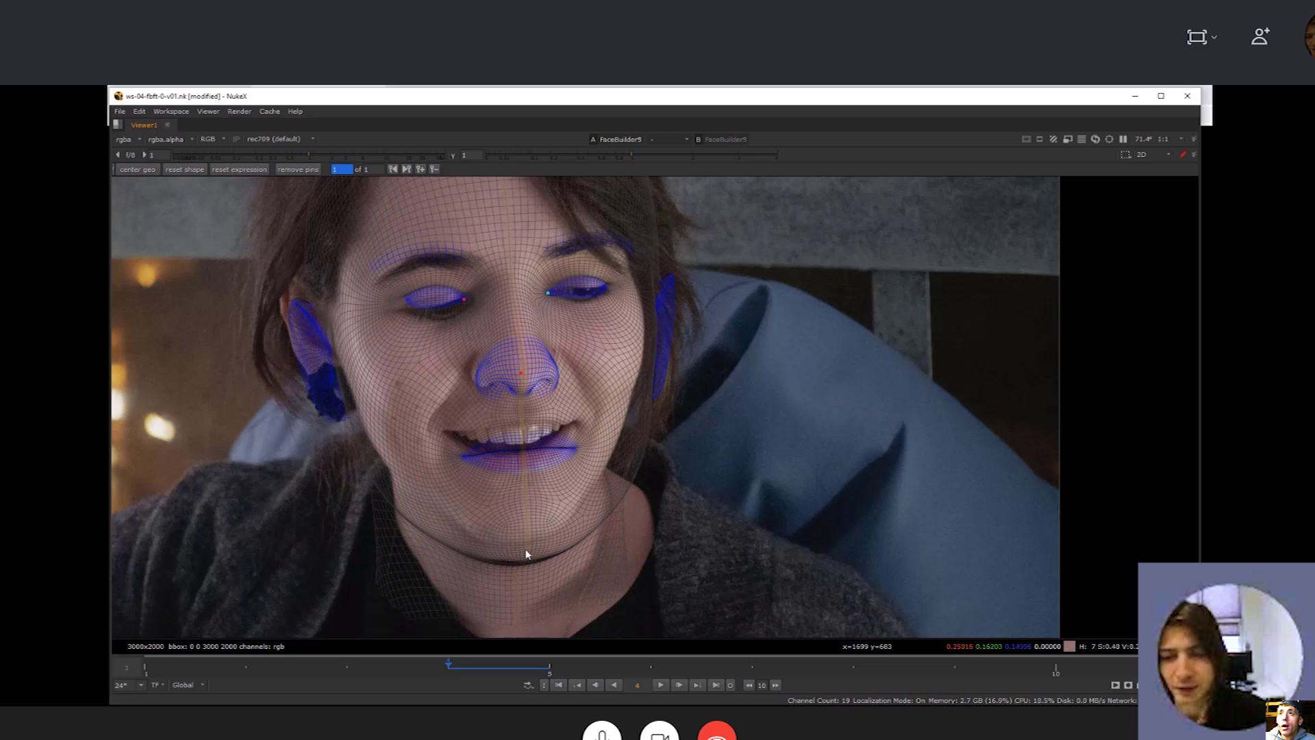
# Pin the mesh's chin, the top of the visible ear, and the lower lip to the photo
pyautogui.moveTo(528, 551); pyautogui.dragTo(525, 514)
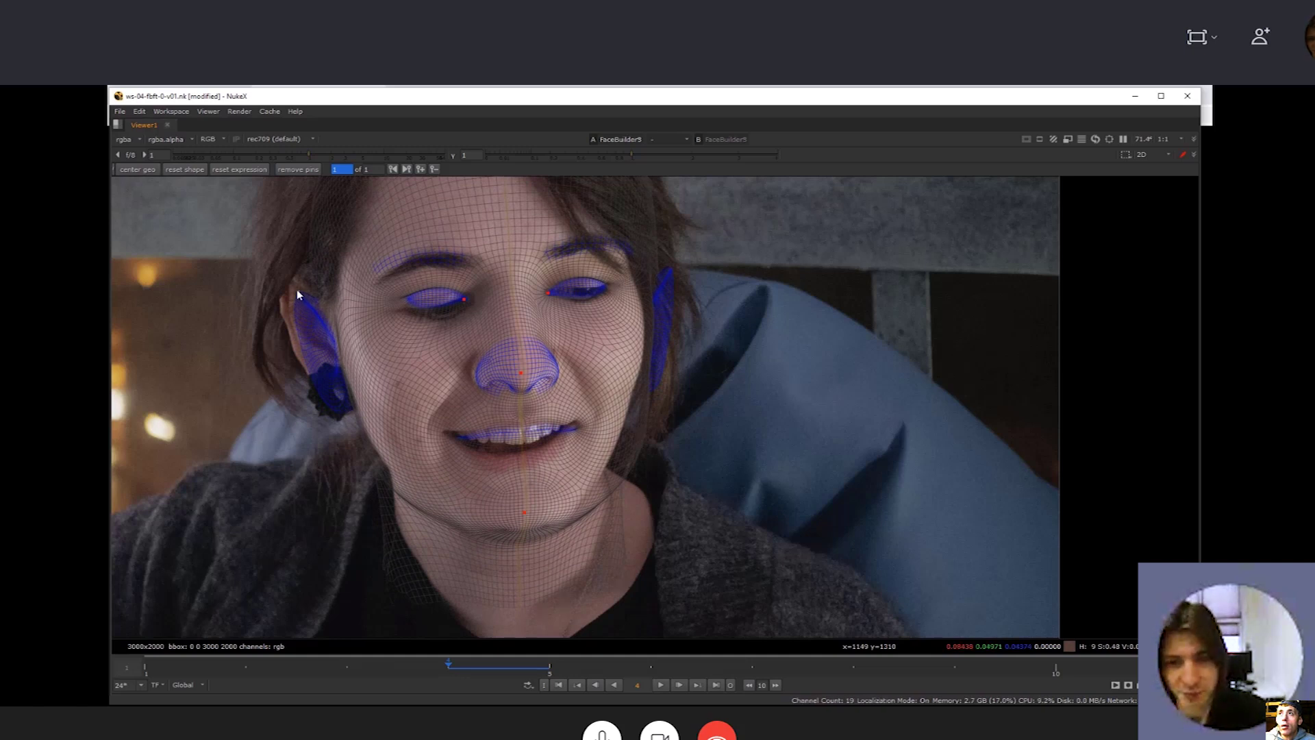
pyautogui.moveTo(299, 294); pyautogui.dragTo(284, 273)
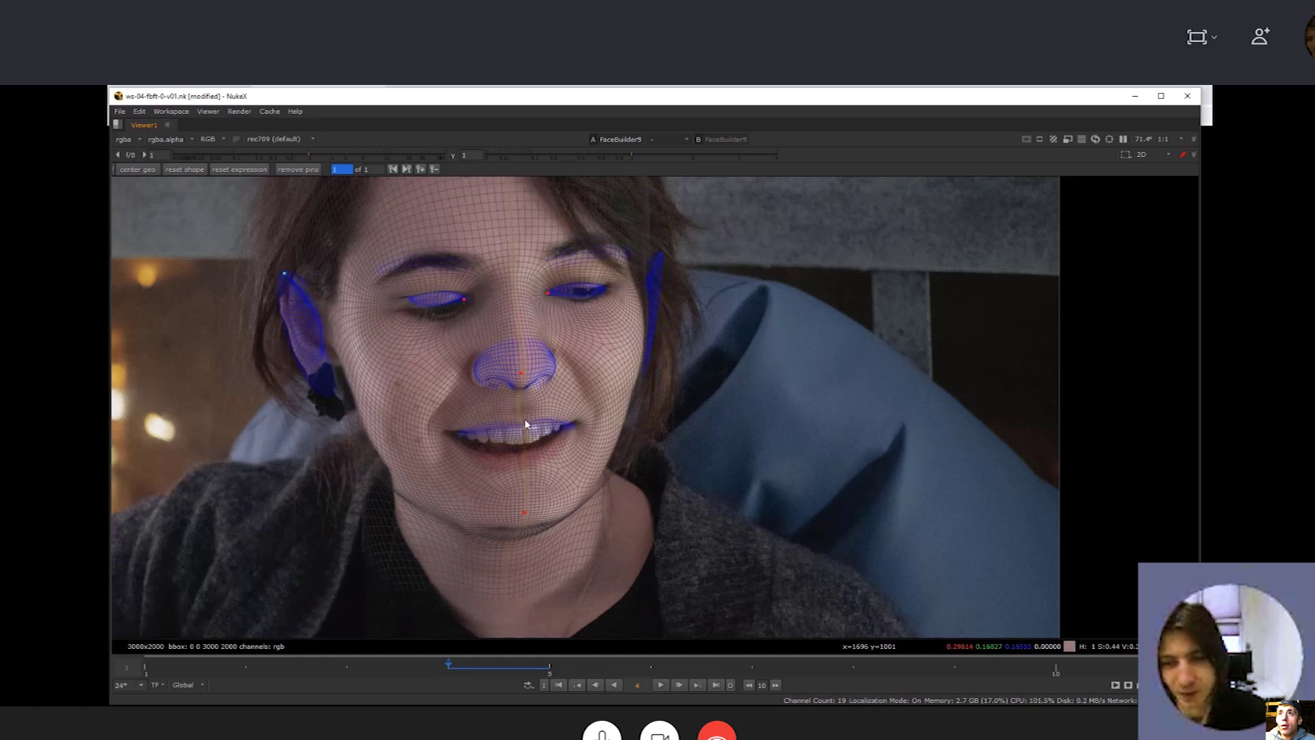
pyautogui.moveTo(524, 437); pyautogui.dragTo(524, 458)
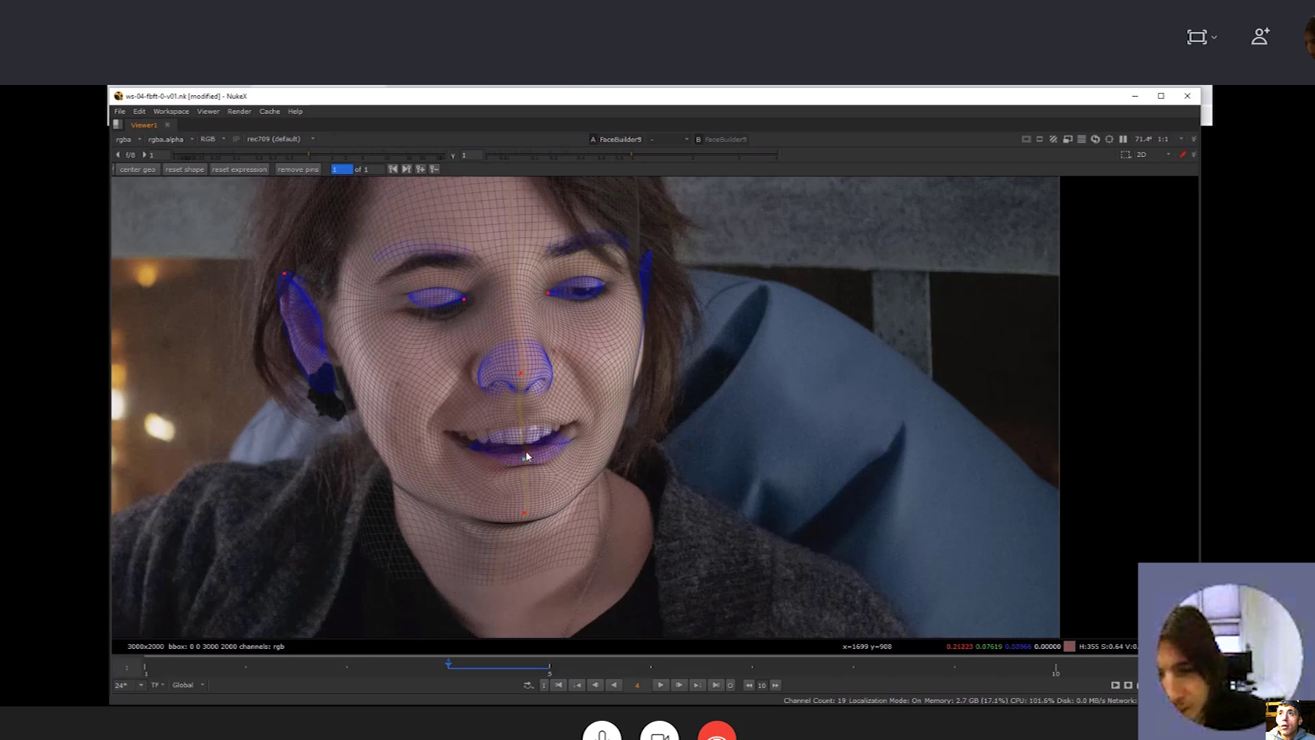
# Pin both mouth corners and the upper and lower lips so the mesh follows the open smile
pyautogui.scroll(5, 525, 450)
pyautogui.moveTo(402, 447); pyautogui.dragTo(332, 406)
pyautogui.moveTo(659, 396); pyautogui.dragTo(642, 382)
pyautogui.moveTo(506, 405); pyautogui.dragTo(511, 392)
pyautogui.moveTo(523, 475); pyautogui.dragTo(507, 487)
pyautogui.moveTo(503, 442); pyautogui.dragTo(503, 464)
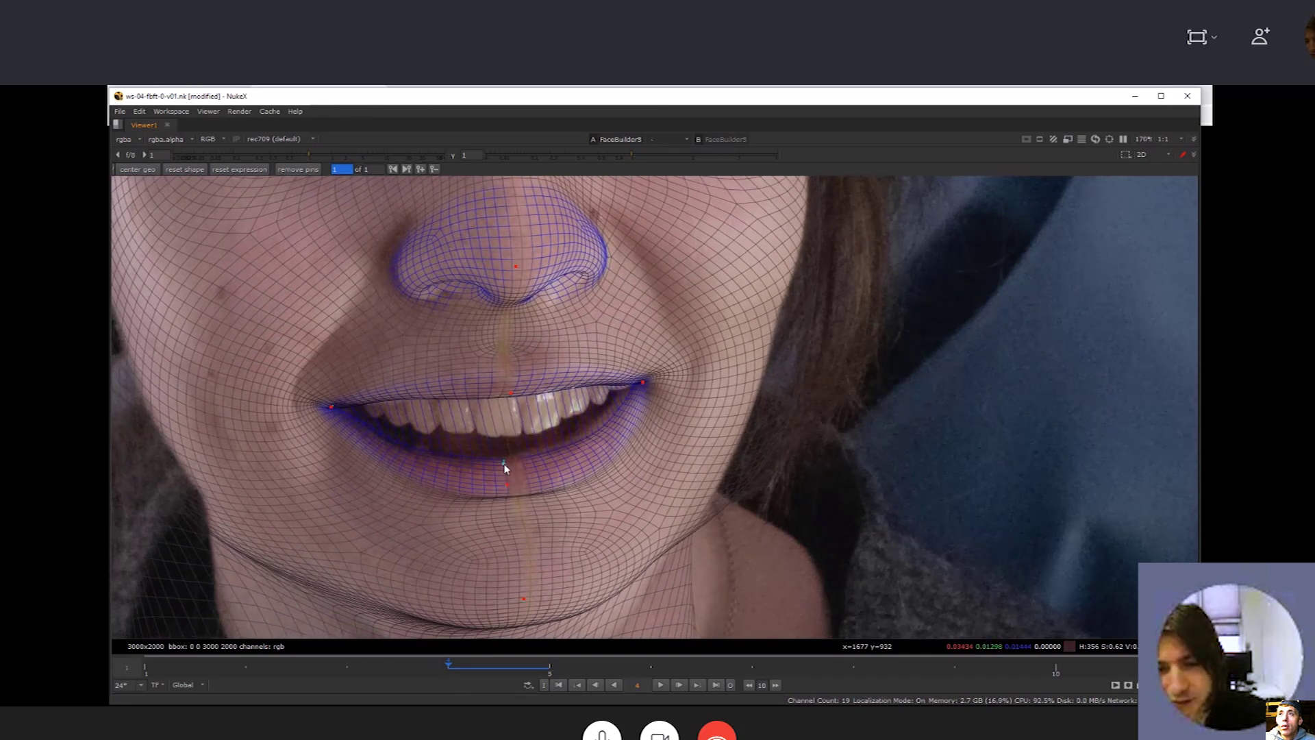
pyautogui.moveTo(587, 443); pyautogui.dragTo(583, 434)
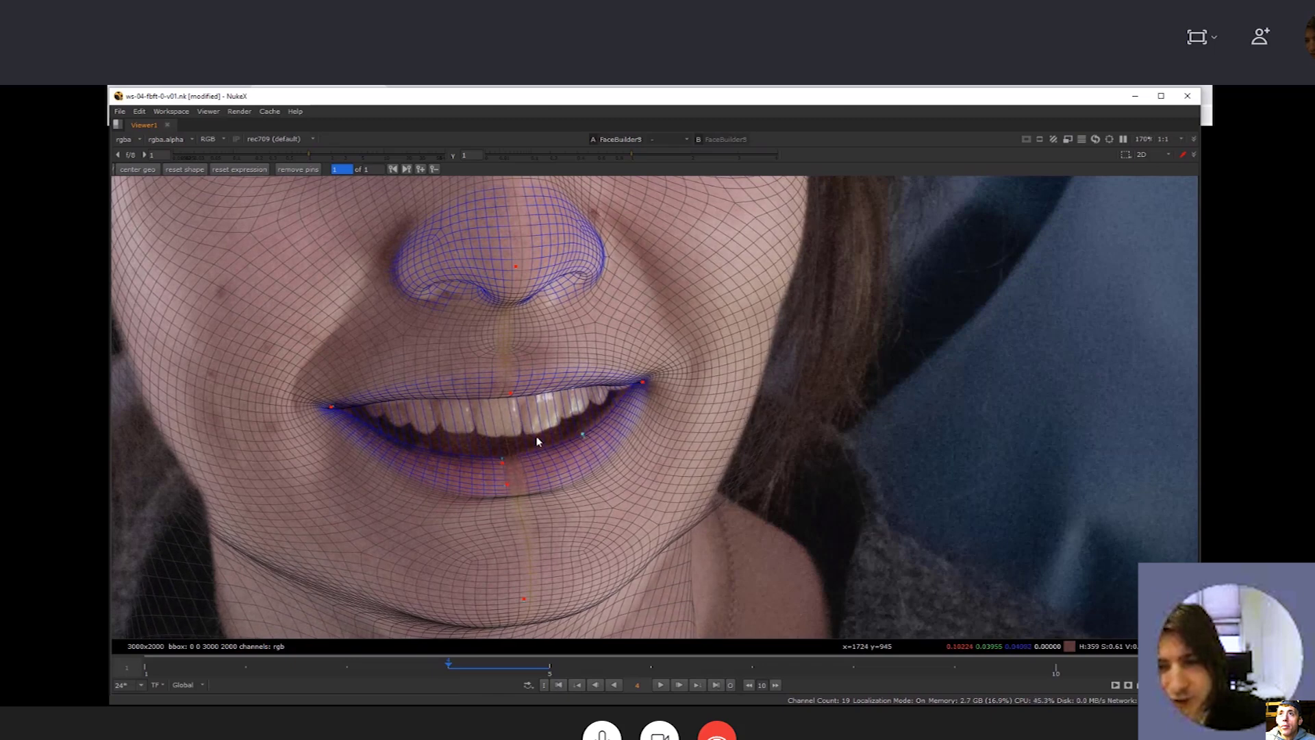
pyautogui.moveTo(500, 466); pyautogui.dragTo(491, 463)
# Raise the viewer gain to 4.7 and refine the pins at the nose and the more closed eye
pyautogui.scroll(-2, 488, 400)
pyautogui.moveTo(508, 296); pyautogui.dragTo(508, 305)
pyautogui.scroll(-2, 507, 304)
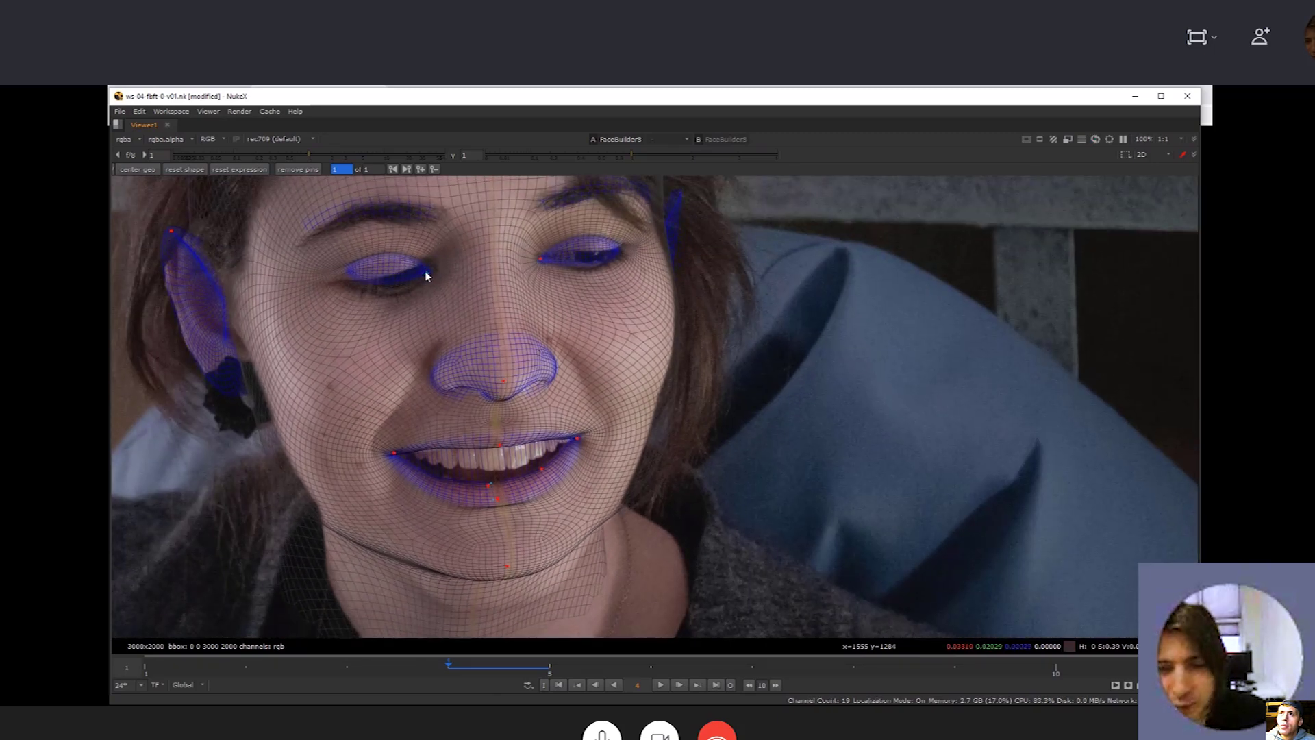
pyautogui.scroll(4, 425, 273)
pyautogui.moveTo(306, 160); pyautogui.dragTo(362, 159)
pyautogui.moveTo(431, 281); pyautogui.dragTo(430, 271)
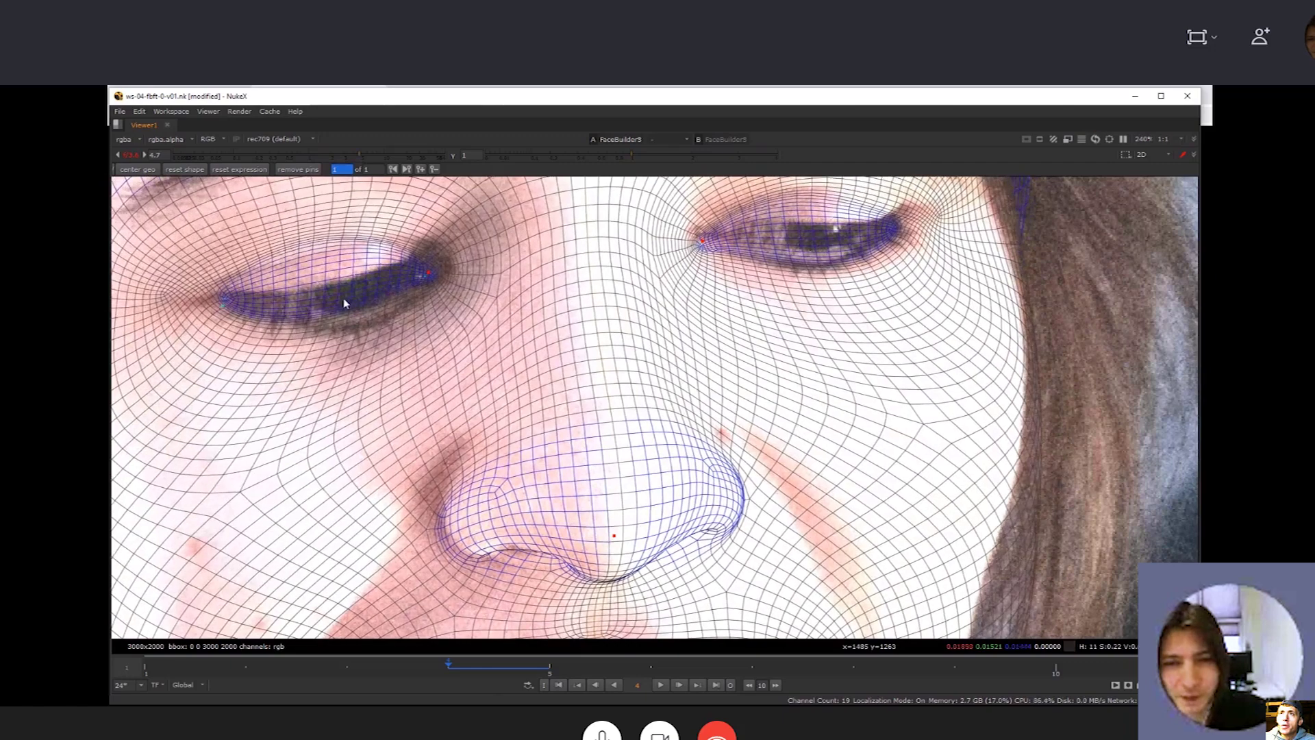
pyautogui.scroll(-3, 343, 298)
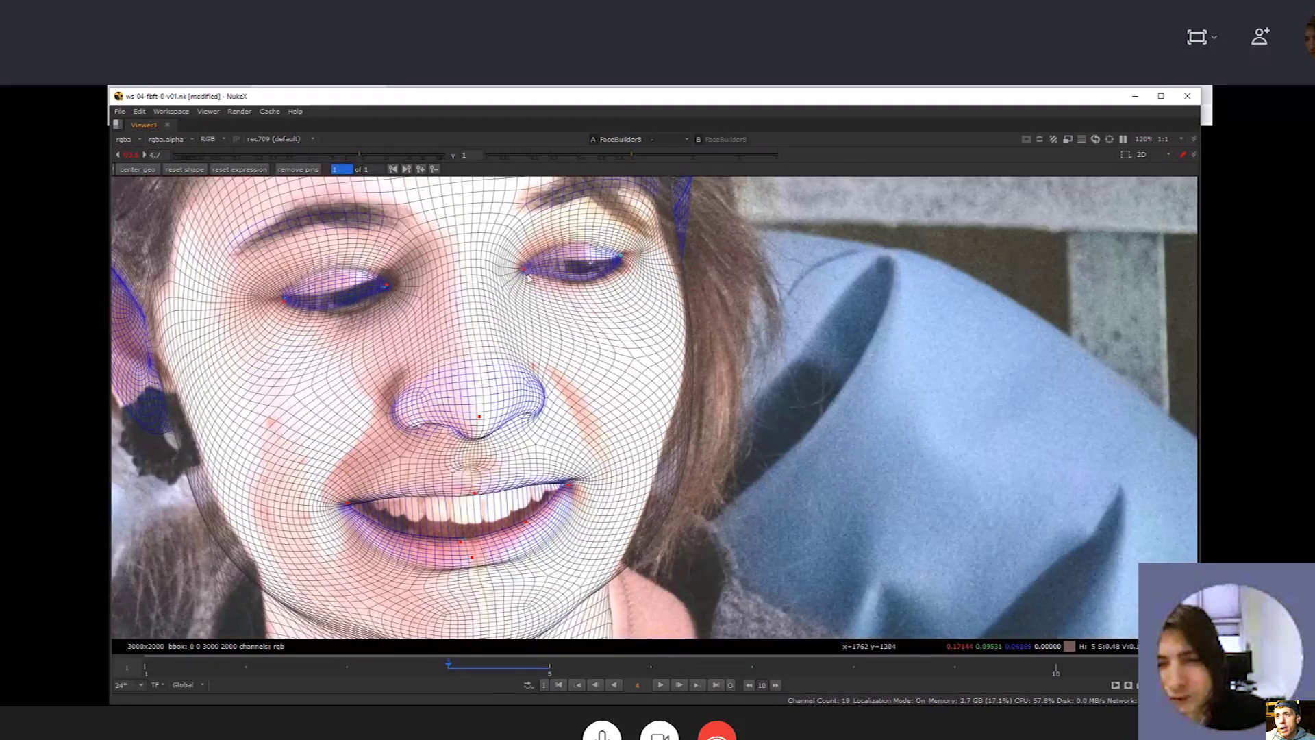
# Pin the mesh along both sides of the jaw and adjust the chin to match the face outline
pyautogui.scroll(-2, 525, 289)
pyautogui.moveTo(613, 397); pyautogui.dragTo(598, 394)
pyautogui.moveTo(506, 492); pyautogui.dragTo(509, 495)
pyautogui.moveTo(331, 425); pyautogui.dragTo(343, 412)
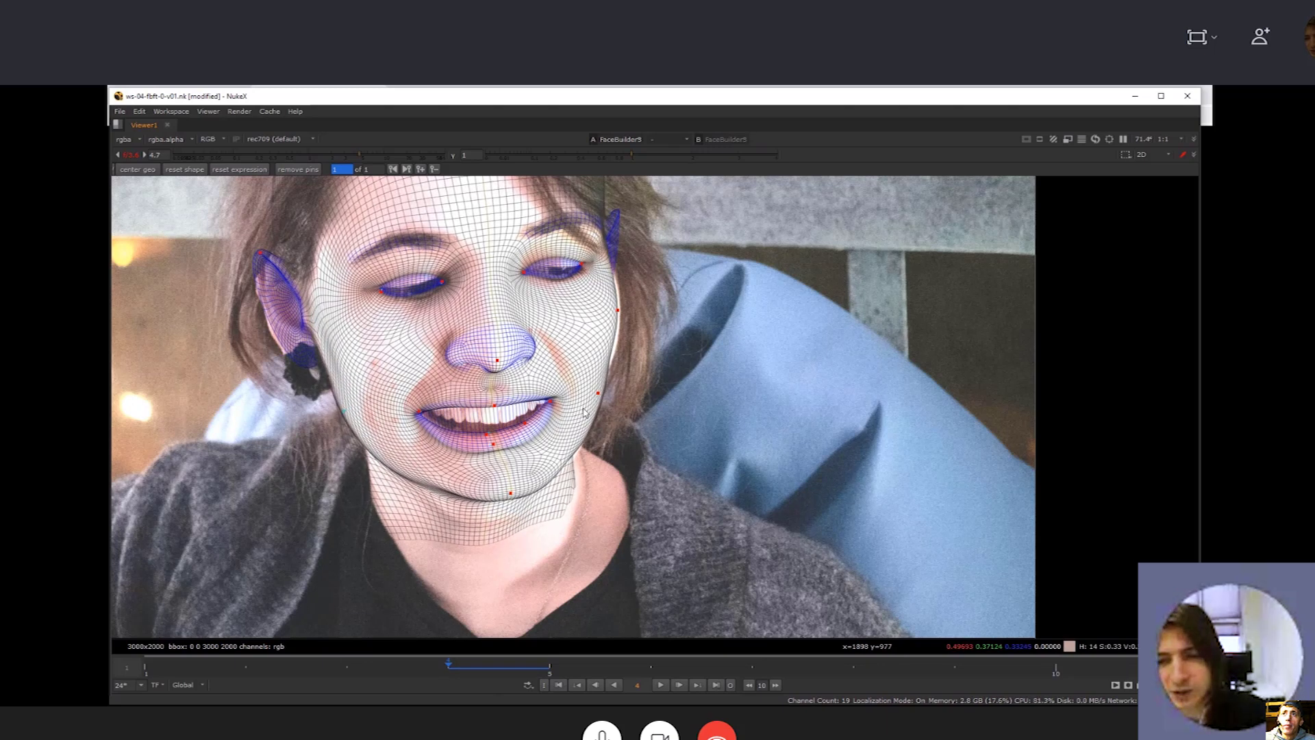
# Inspect the sculpted head from an angle in the 3D view, and return to the pinned photo
pyautogui.press('Tab')
pyautogui.scroll(10, 584, 412)
pyautogui.keyDown('ctrl'); pyautogui.moveTo(643, 411); pyautogui.dragTo(673, 467); pyautogui.keyUp('ctrl')
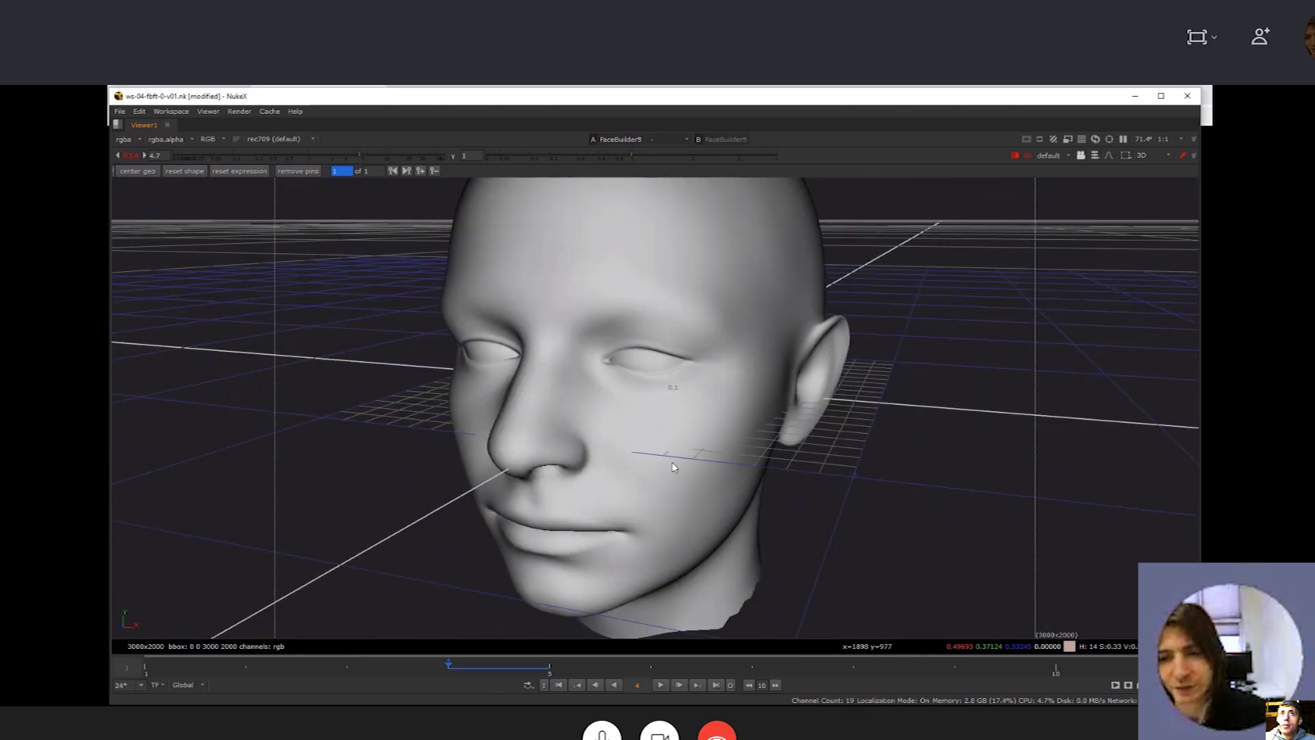
pyautogui.press('Tab')
pyautogui.scroll(5, 672, 463)
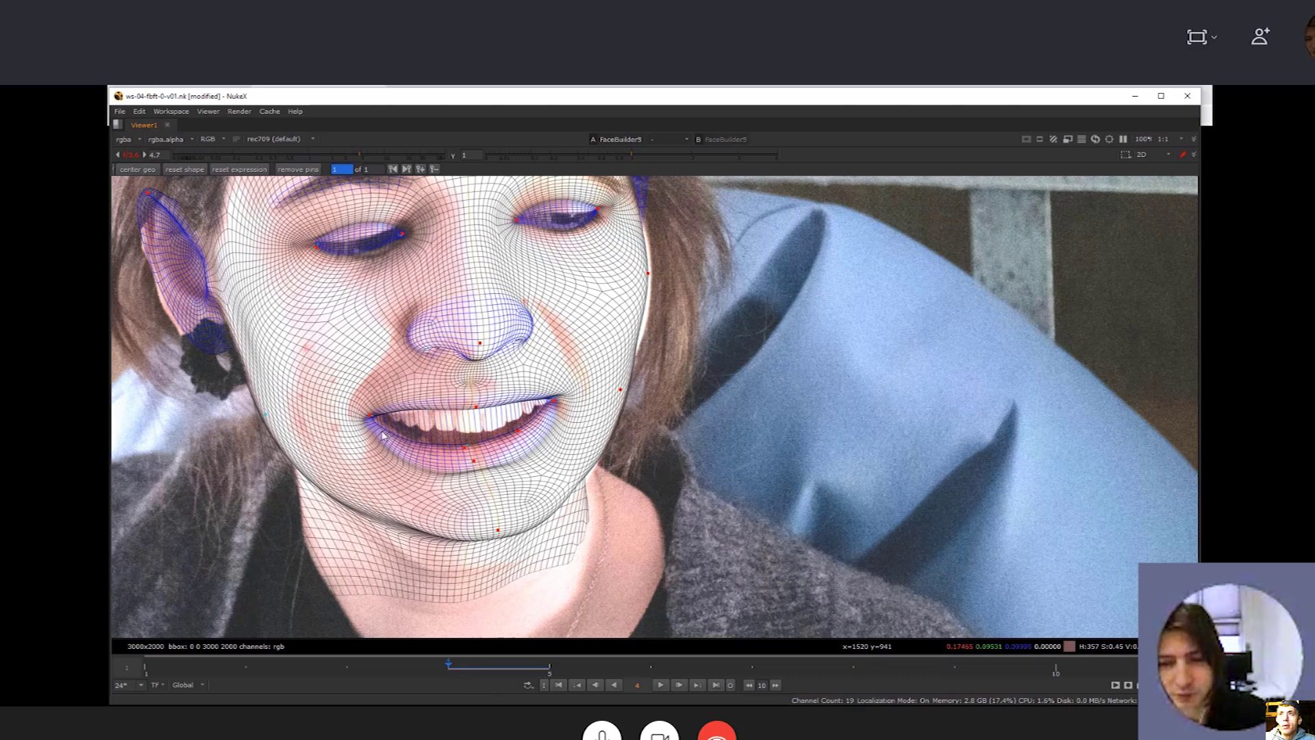
# Restore the full workspace layout and pin the cheek contour, lower jaw and both eyes more closely
pyautogui.press('space')
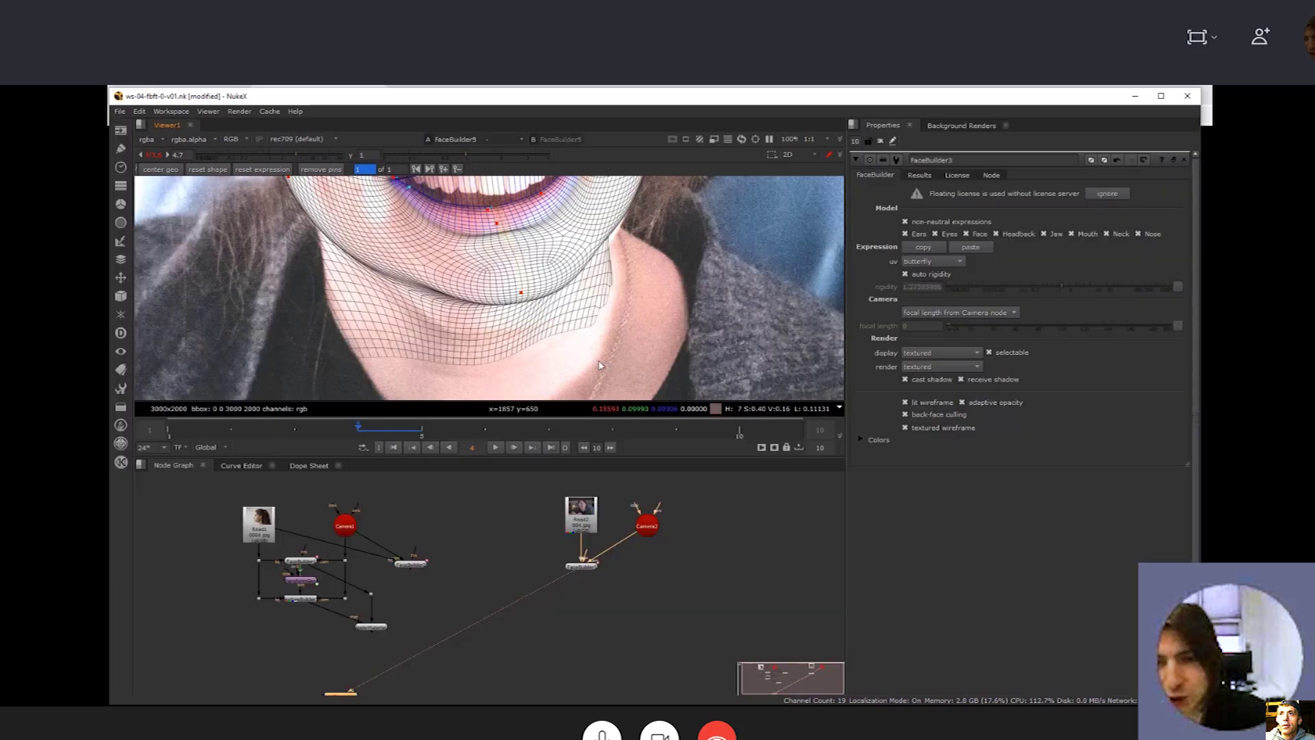
pyautogui.scroll(-10, 673, 343)
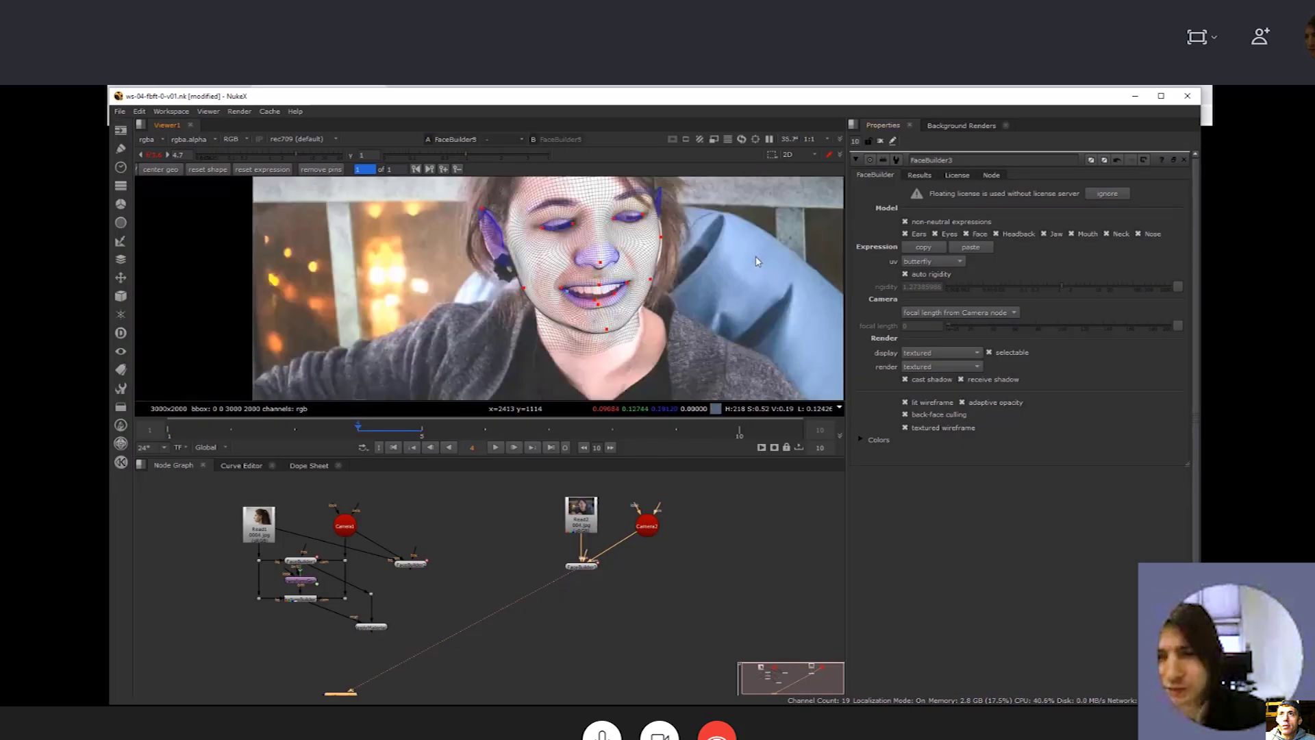
pyautogui.moveTo(757, 261); pyautogui.dragTo(512, 306, button='middle')
pyautogui.moveTo(521, 308); pyautogui.dragTo(518, 308)
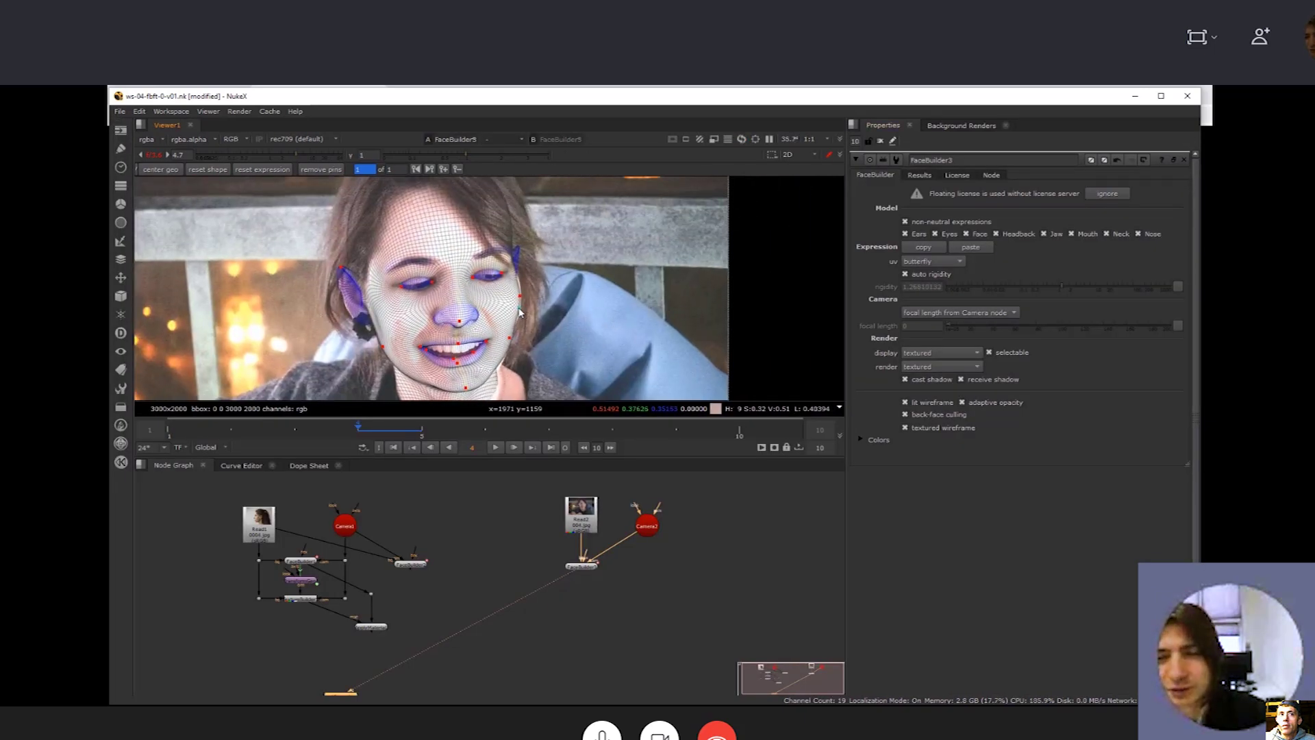
pyautogui.moveTo(495, 363); pyautogui.dragTo(452, 361)
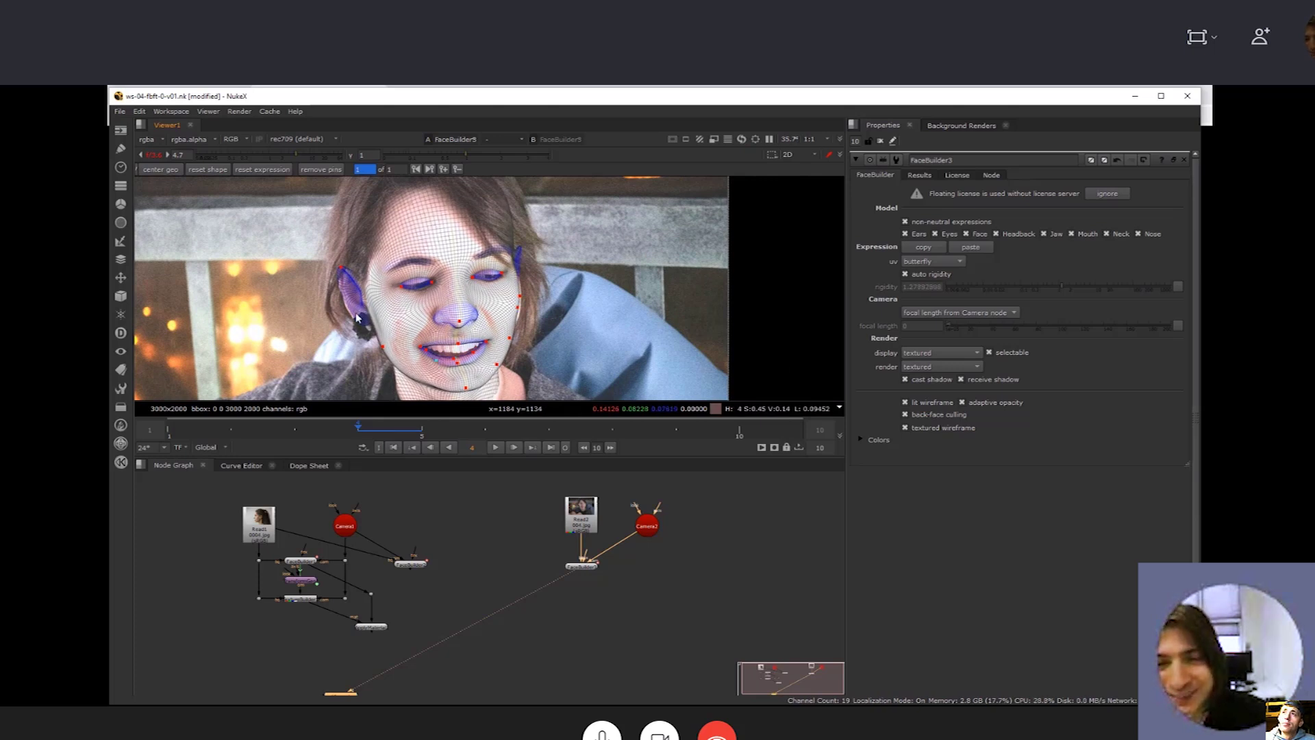
pyautogui.moveTo(415, 285); pyautogui.dragTo(415, 286)
pyautogui.moveTo(503, 277); pyautogui.dragTo(498, 271)
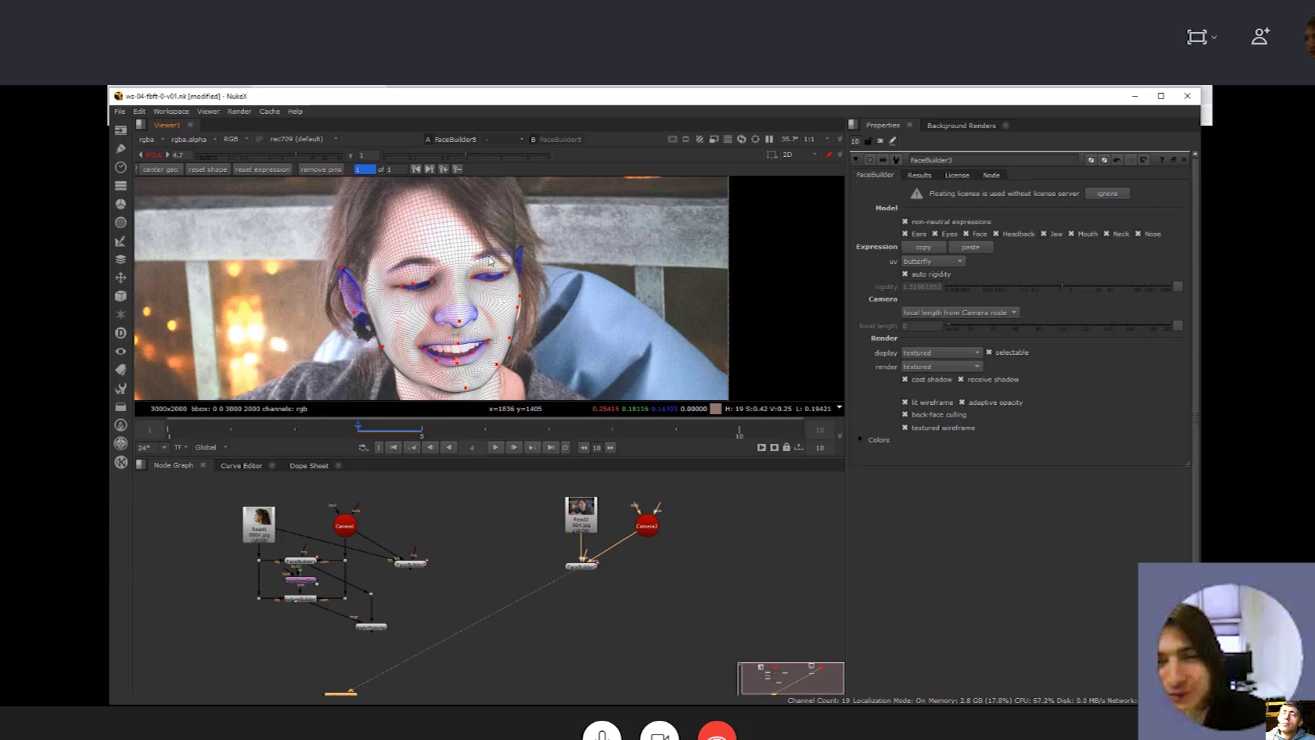
# Refine the pins around the cheek, lower lip and jaw on frame 4
pyautogui.rightClick(517, 310)
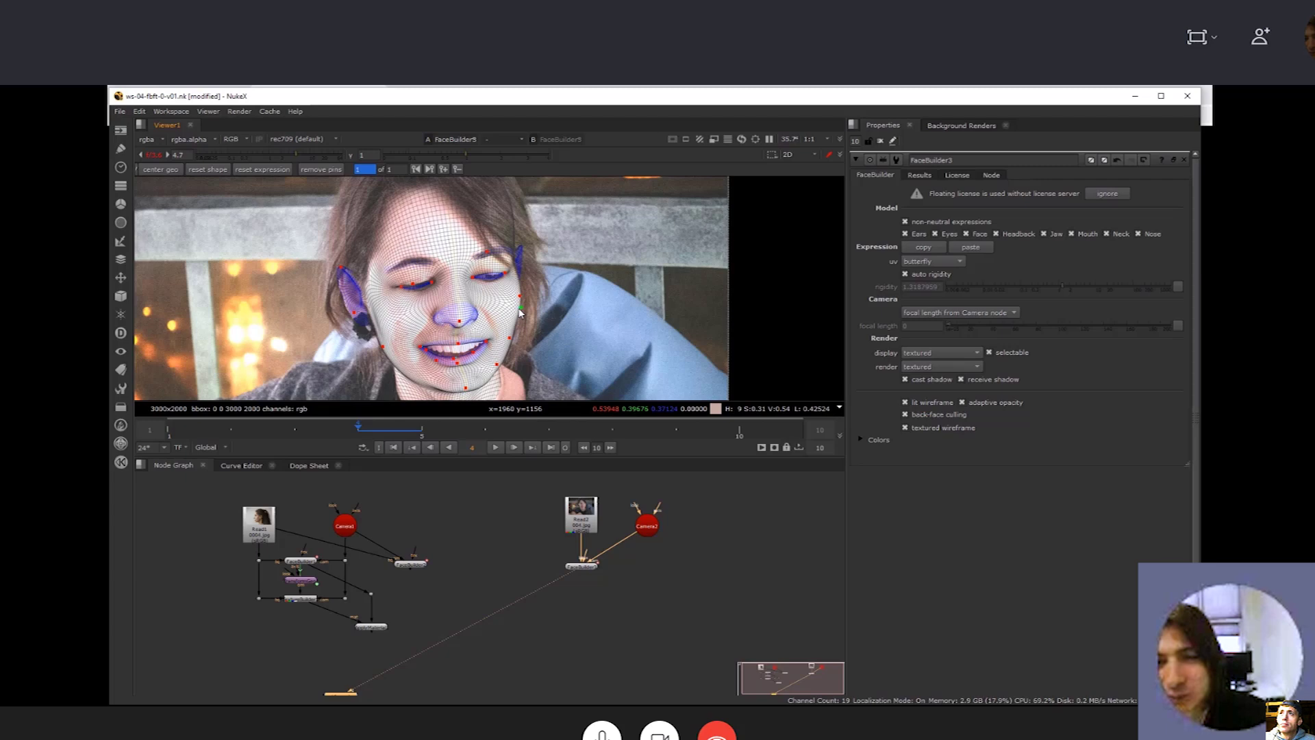
pyautogui.scroll(5, 471, 352)
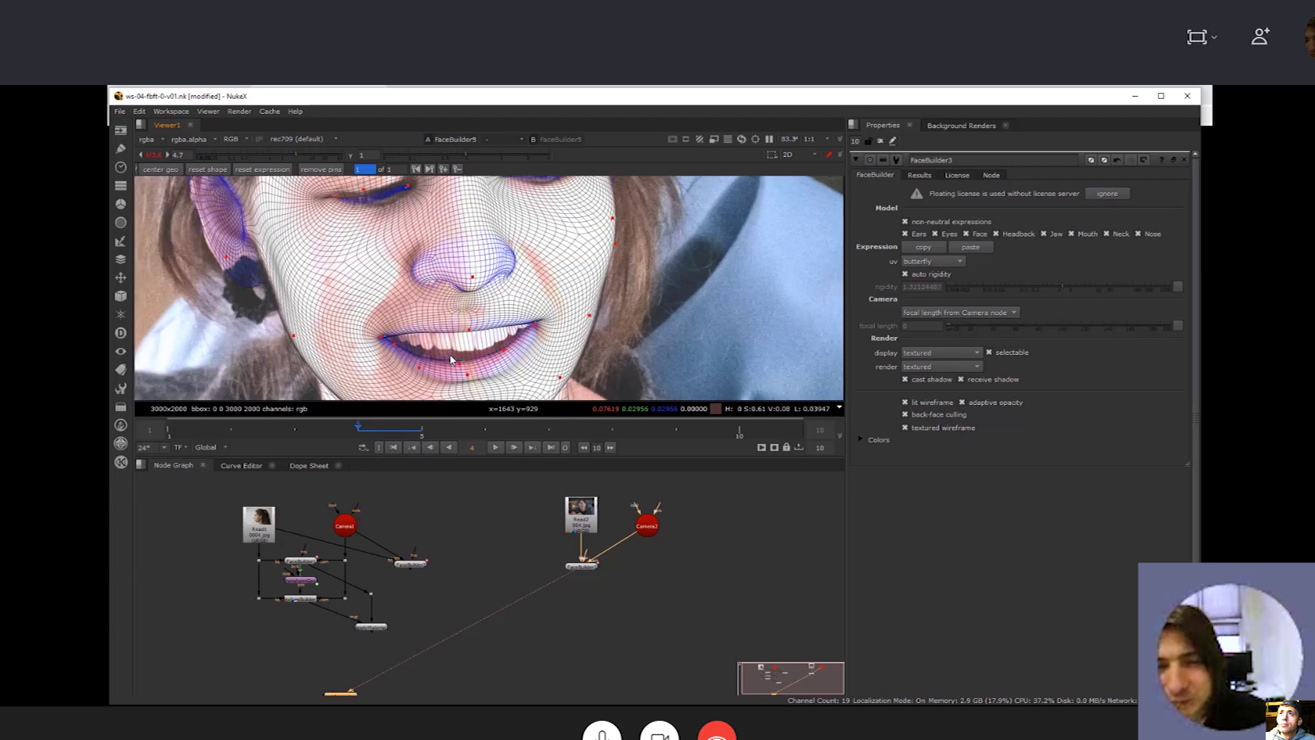
pyautogui.moveTo(416, 370); pyautogui.dragTo(413, 372)
pyautogui.moveTo(292, 395); pyautogui.dragTo(282, 400)
pyautogui.scroll(-6, 470, 332)
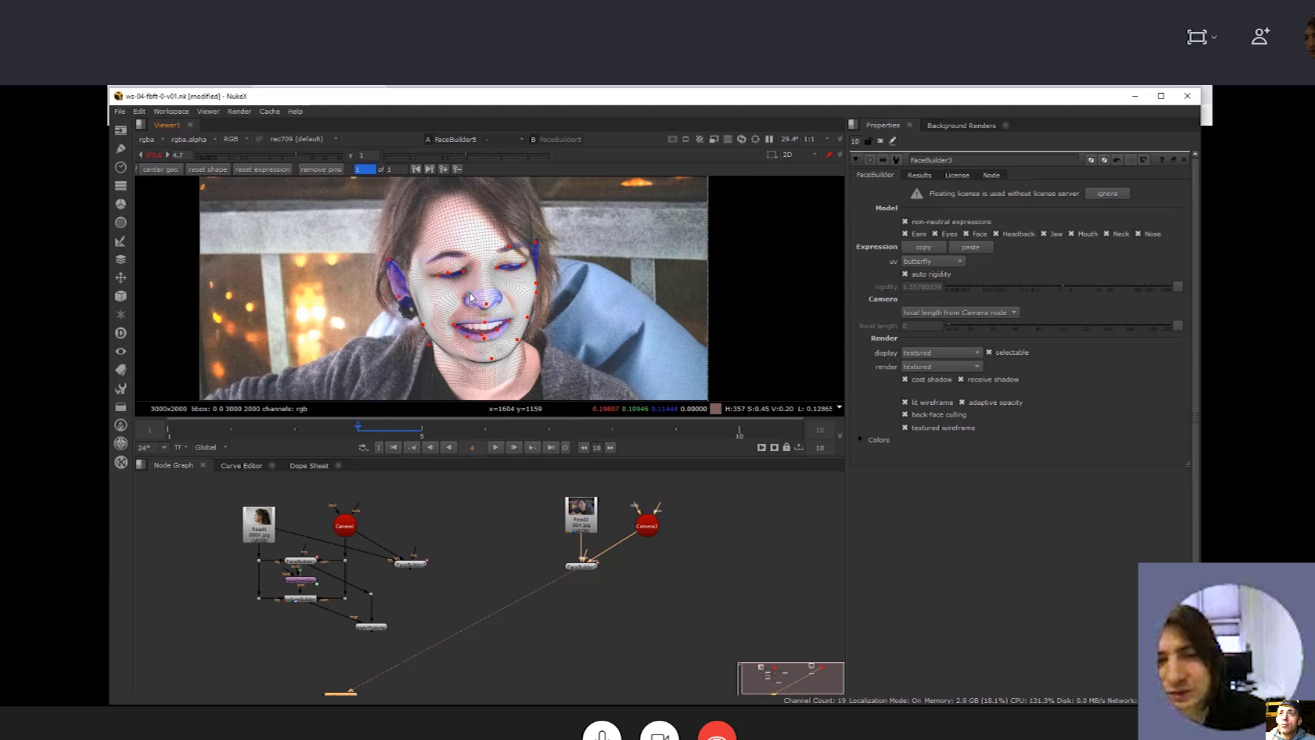
# Orbit the head in the 3D view, toggle the model's ears off and on, and hide its eyes
pyautogui.press('Tab')
pyautogui.keyDown('ctrl'); pyautogui.moveTo(602, 289); pyautogui.dragTo(849, 286); pyautogui.keyUp('ctrl')
pyautogui.click(922, 235)
pyautogui.click(922, 235)
pyautogui.click(953, 235)
pyautogui.click(944, 235)
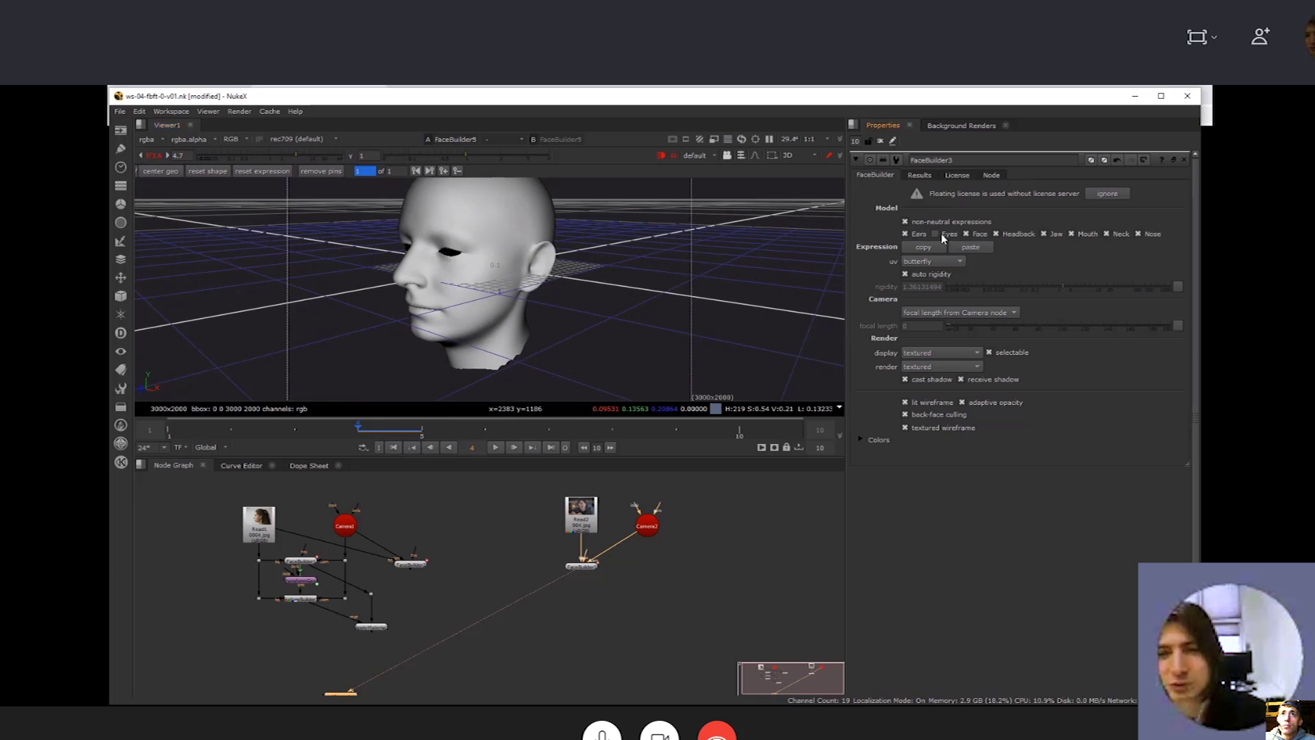
# Toggle the model's face and headback parts off and on again while orbiting the head
pyautogui.click(971, 235)
pyautogui.click(971, 235)
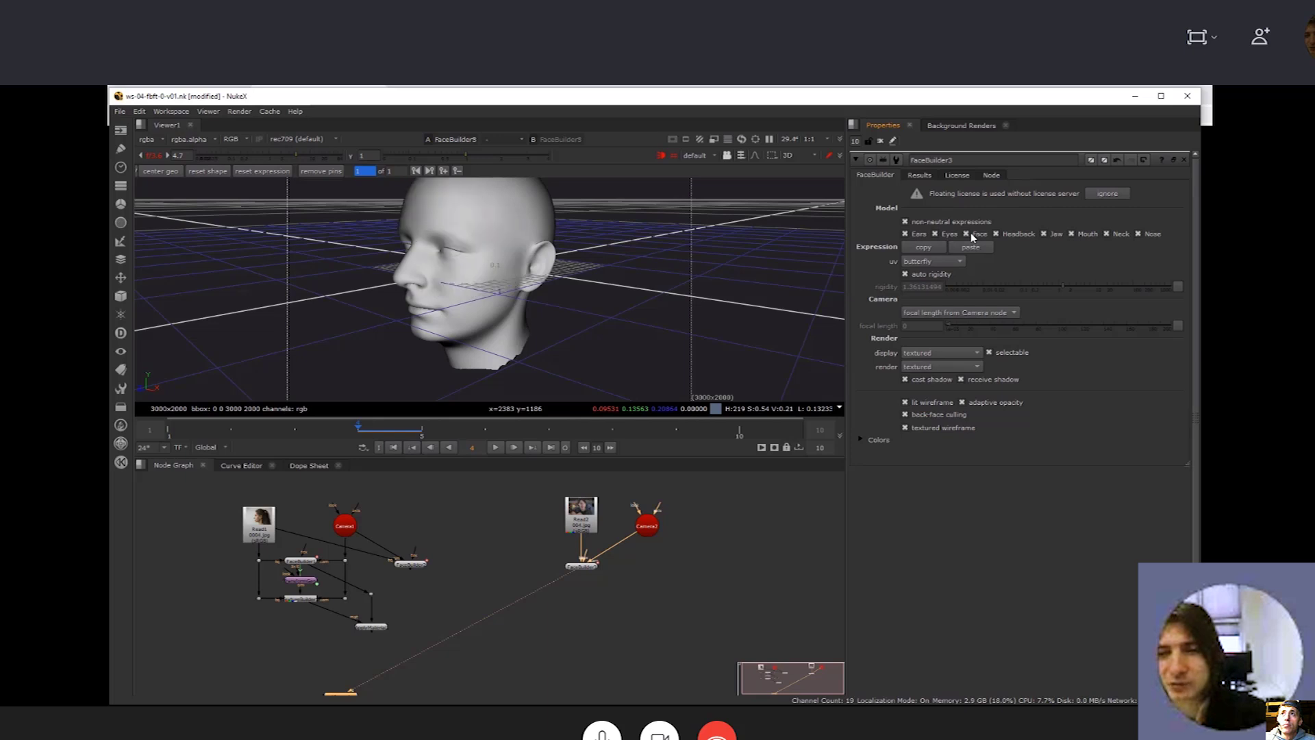
pyautogui.click(1006, 233)
pyautogui.keyDown('ctrl'); pyautogui.moveTo(382, 245); pyautogui.dragTo(384, 286); pyautogui.keyUp('ctrl')
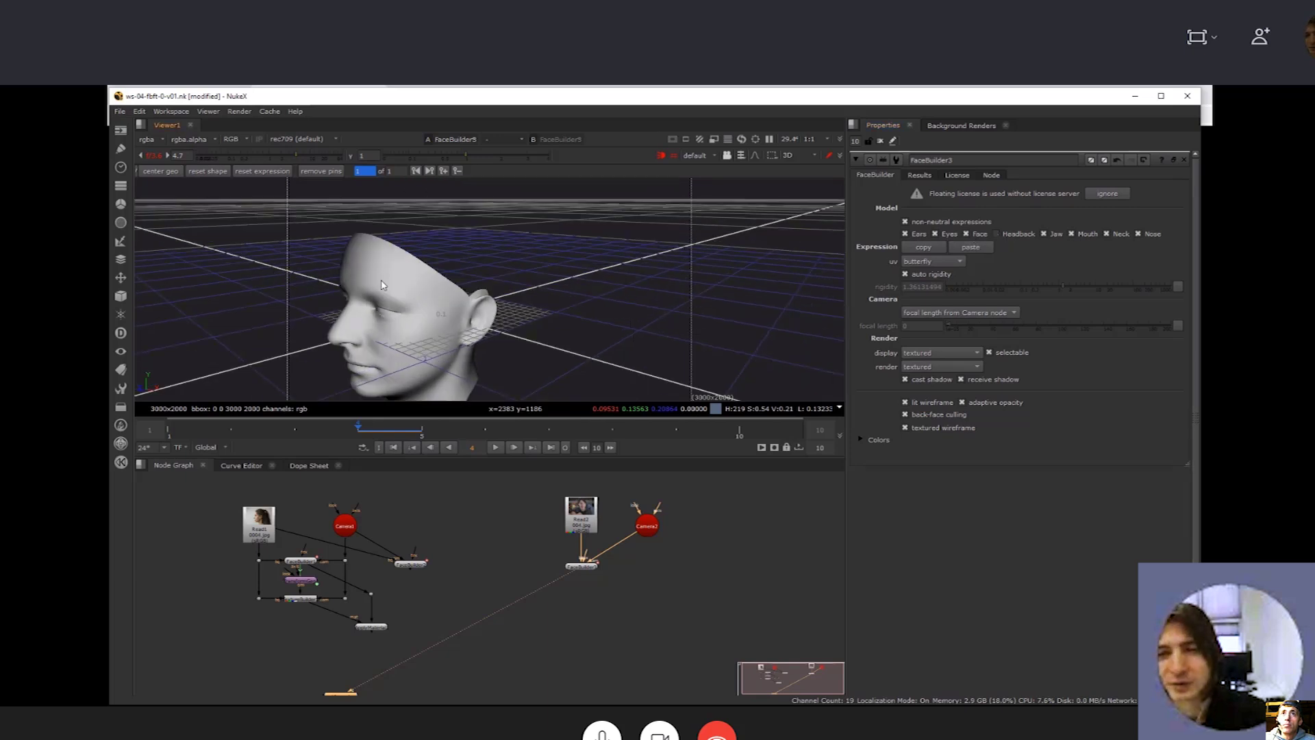
pyautogui.click(1004, 234)
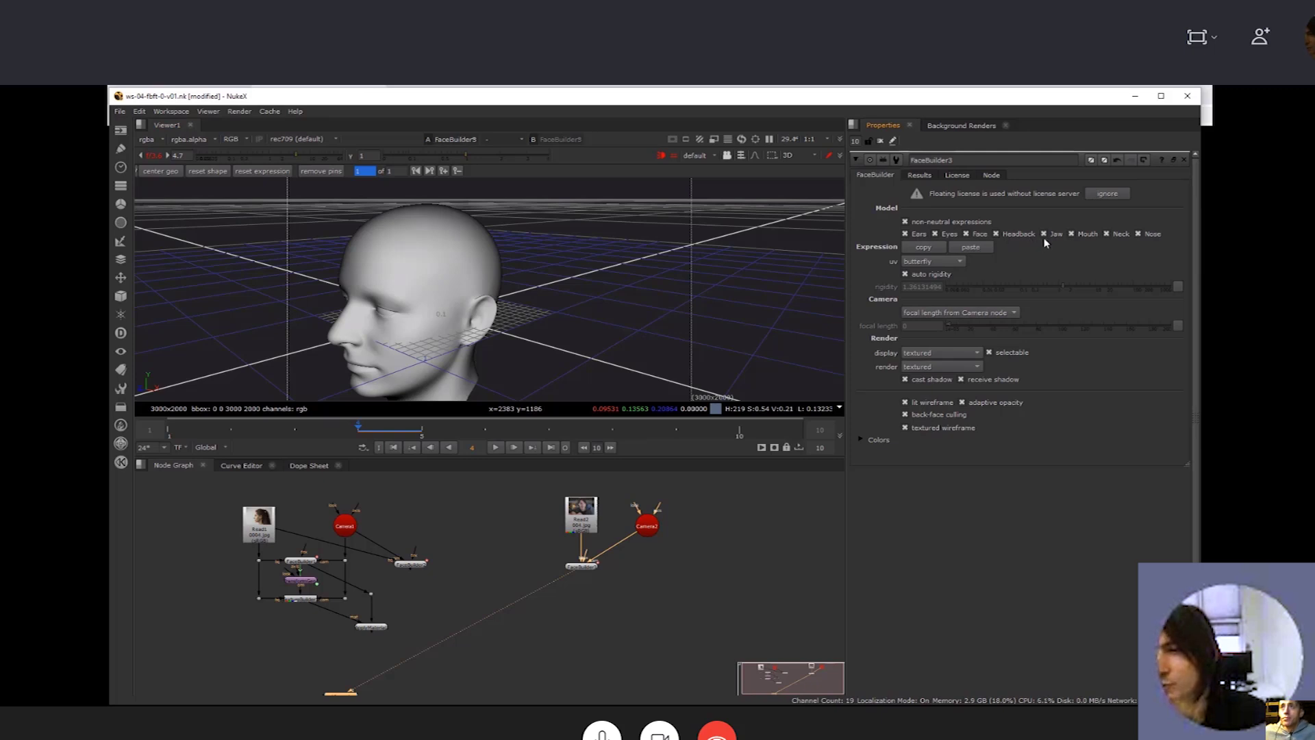
# Hide the model's jaw, orbit to inspect the gap, and restore the jaw
pyautogui.click(1044, 234)
pyautogui.keyDown('ctrl'); pyautogui.moveTo(520, 329); pyautogui.dragTo(530, 313); pyautogui.keyUp('ctrl')
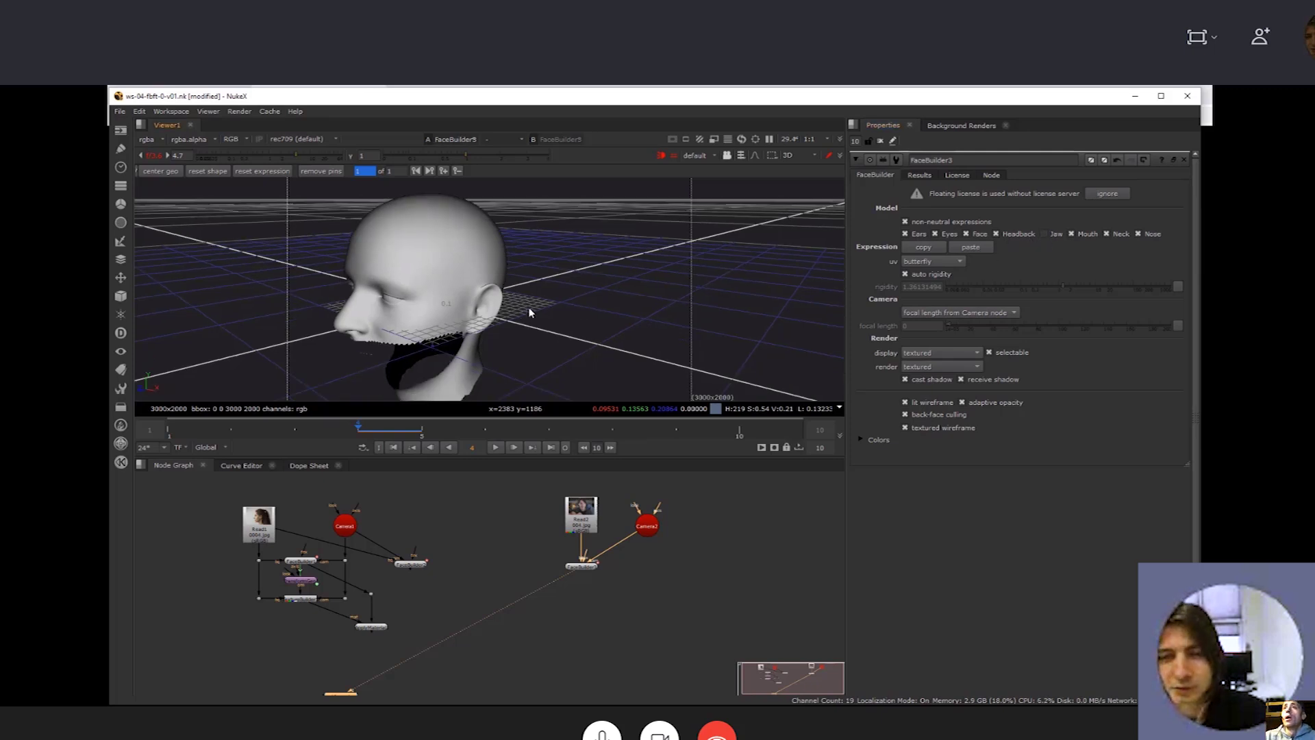
pyautogui.click(1043, 234)
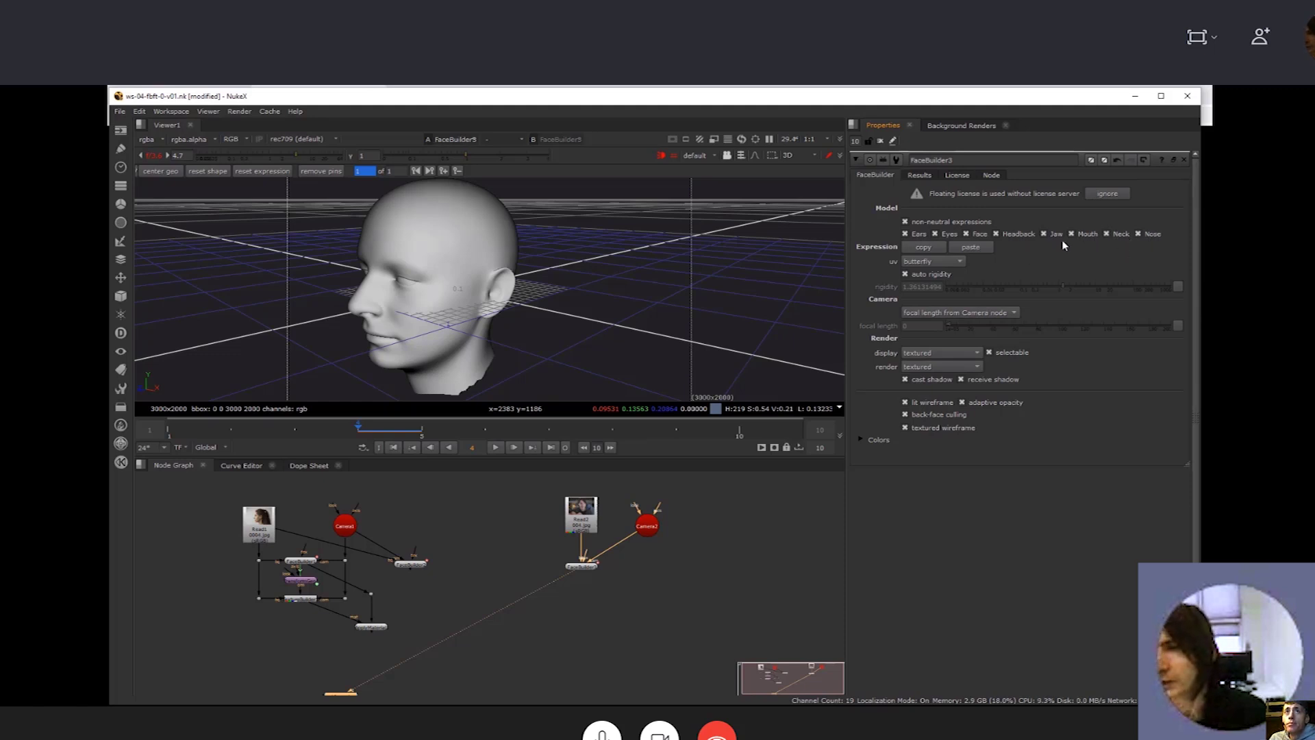
pyautogui.moveTo(500, 385); pyautogui.dragTo(467, 303, button='middle')
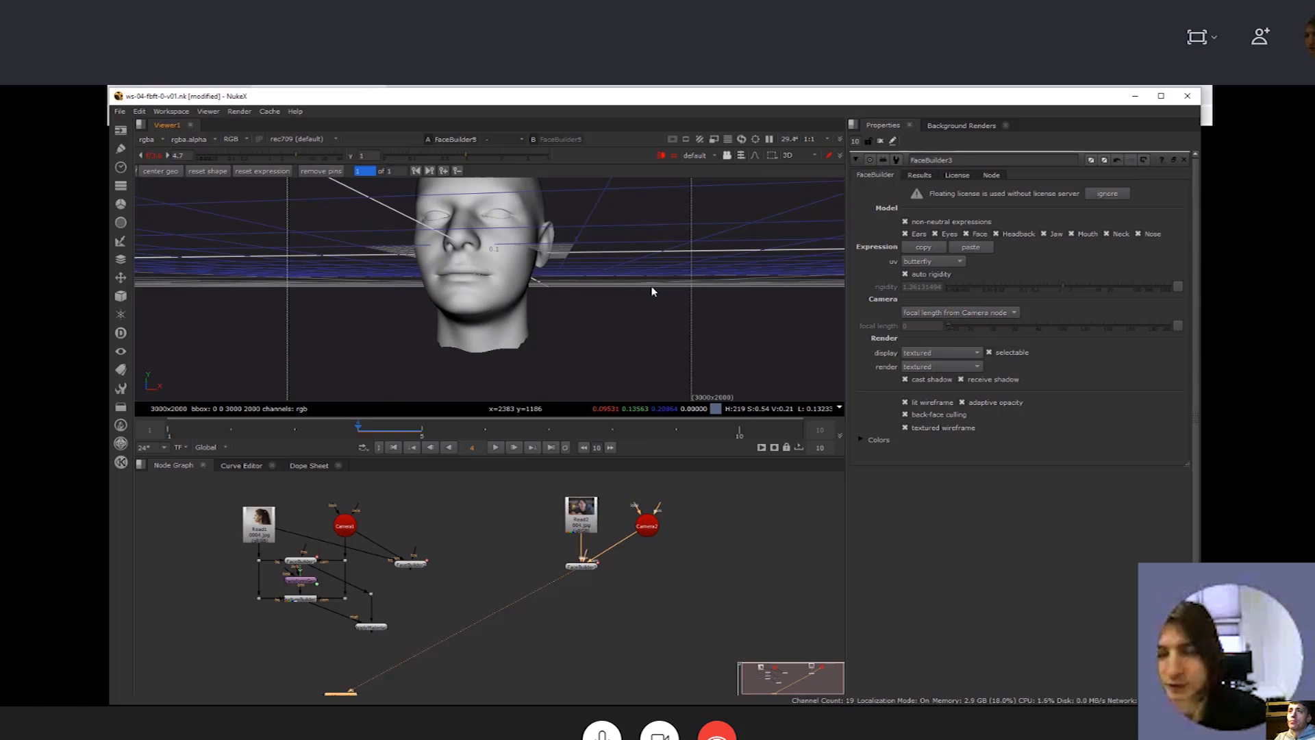
# Hide the model's neck and ears, check the mesh over the photo, and enable both parts again
pyautogui.click(1107, 234)
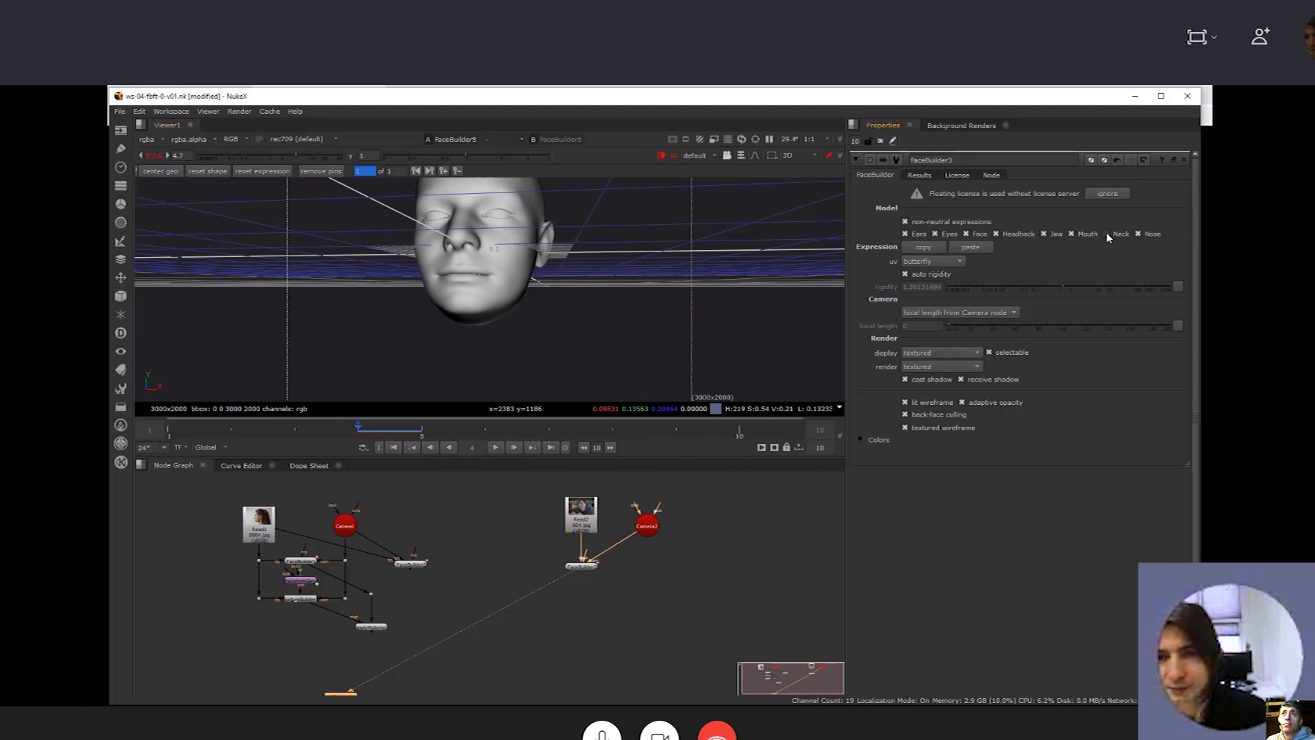
pyautogui.click(919, 237)
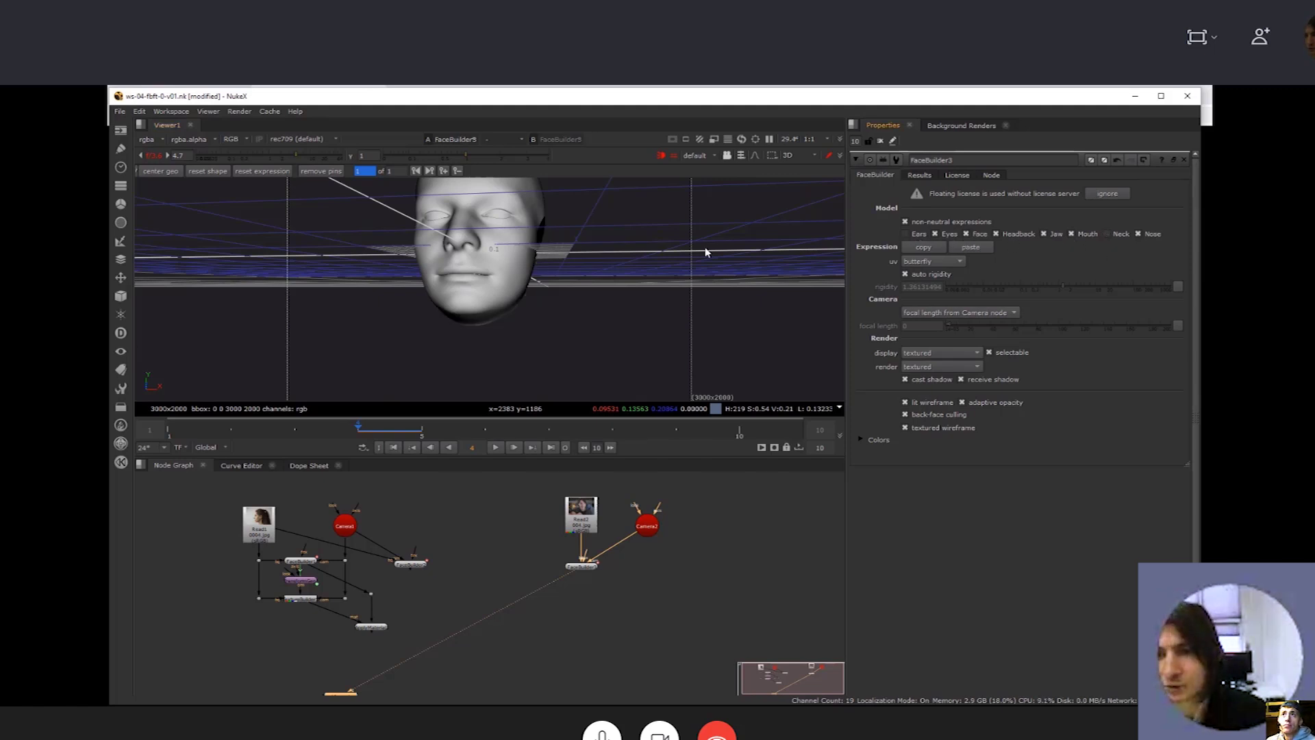
pyautogui.press('Tab')
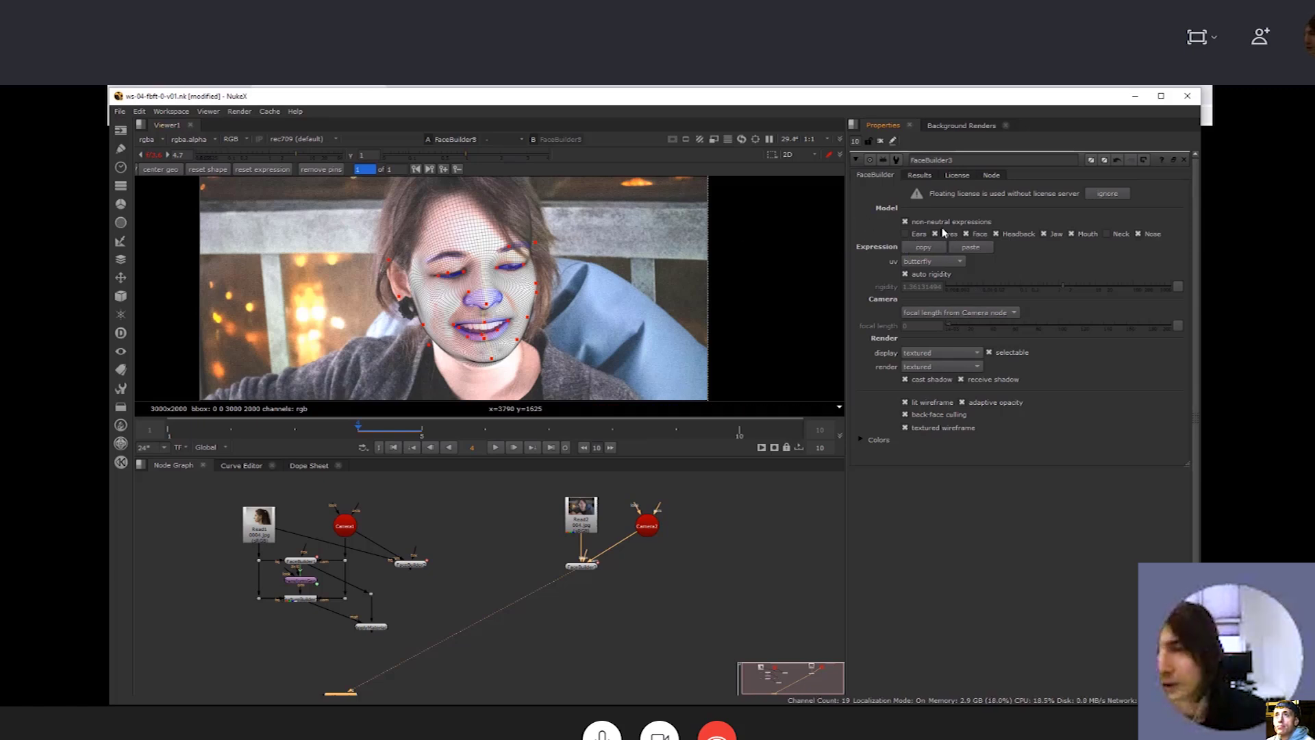
pyautogui.click(914, 235)
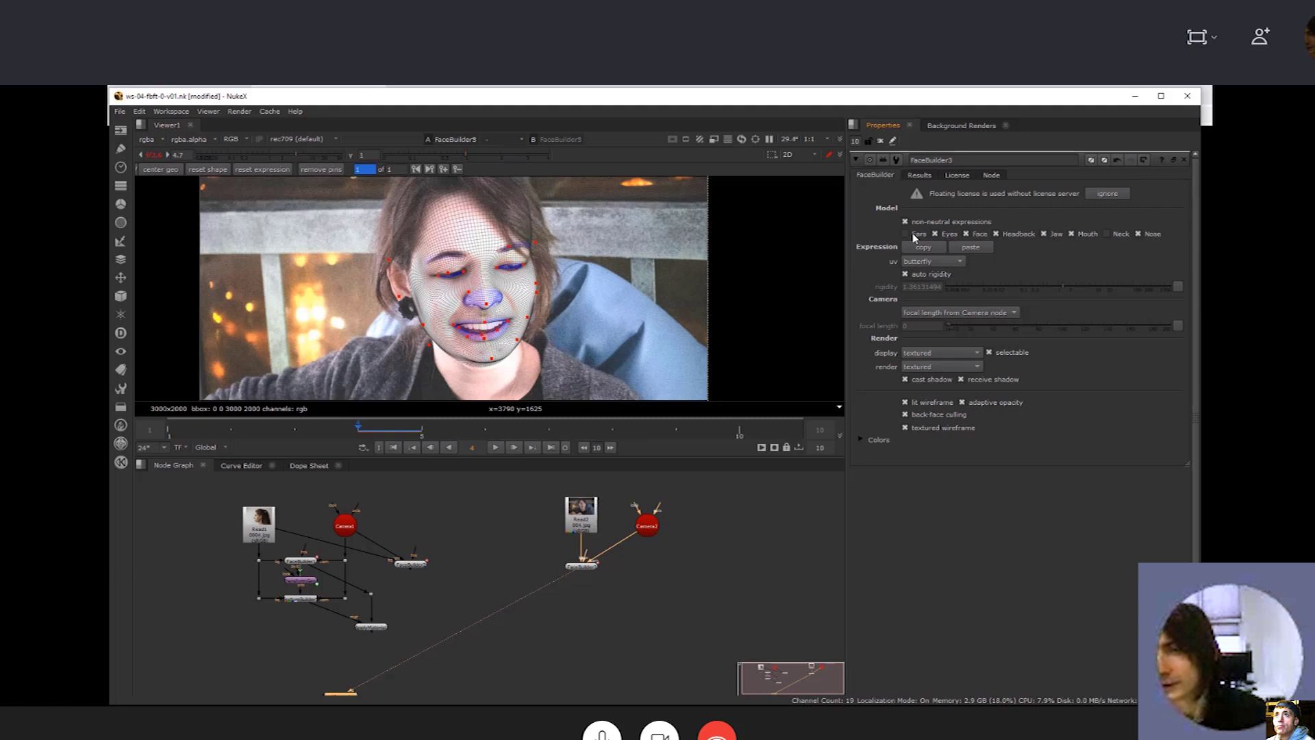
pyautogui.click(1106, 234)
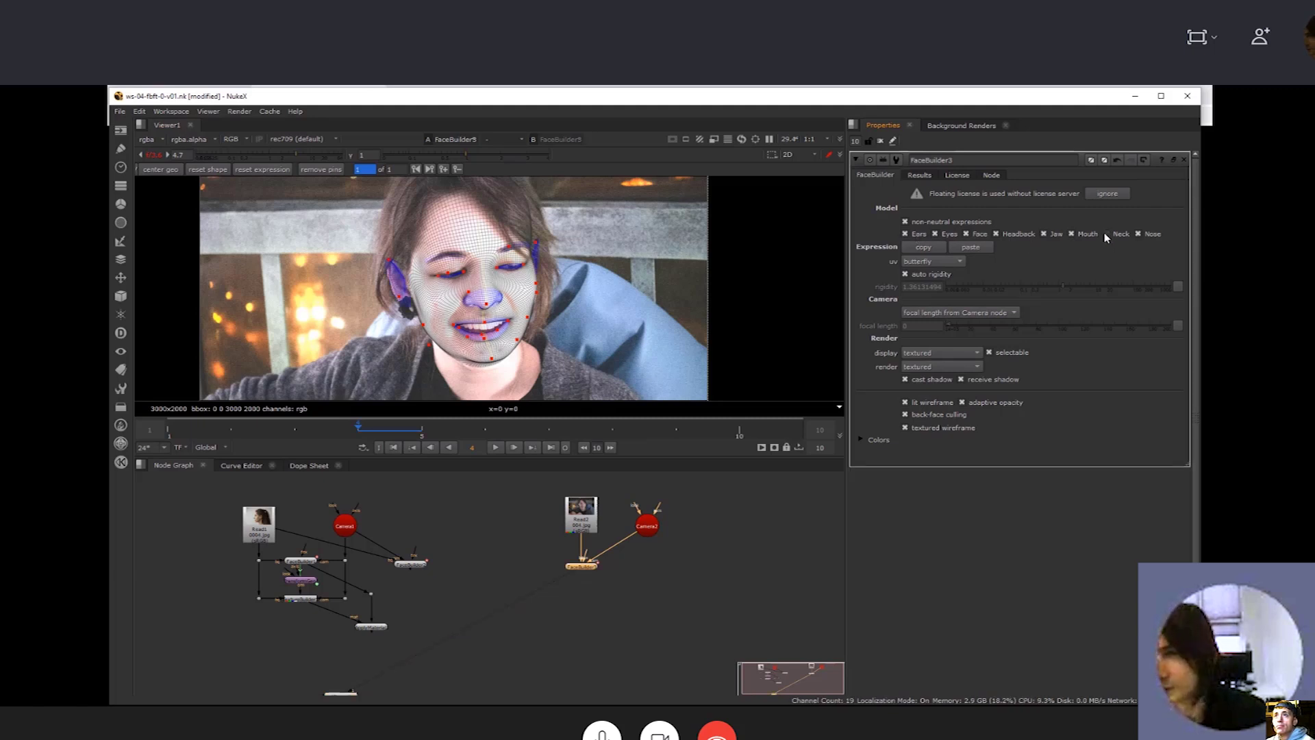
# Adjust the pins on both sides of the lower jaw to match the jawline on frame 4
pyautogui.scroll(5, 556, 350)
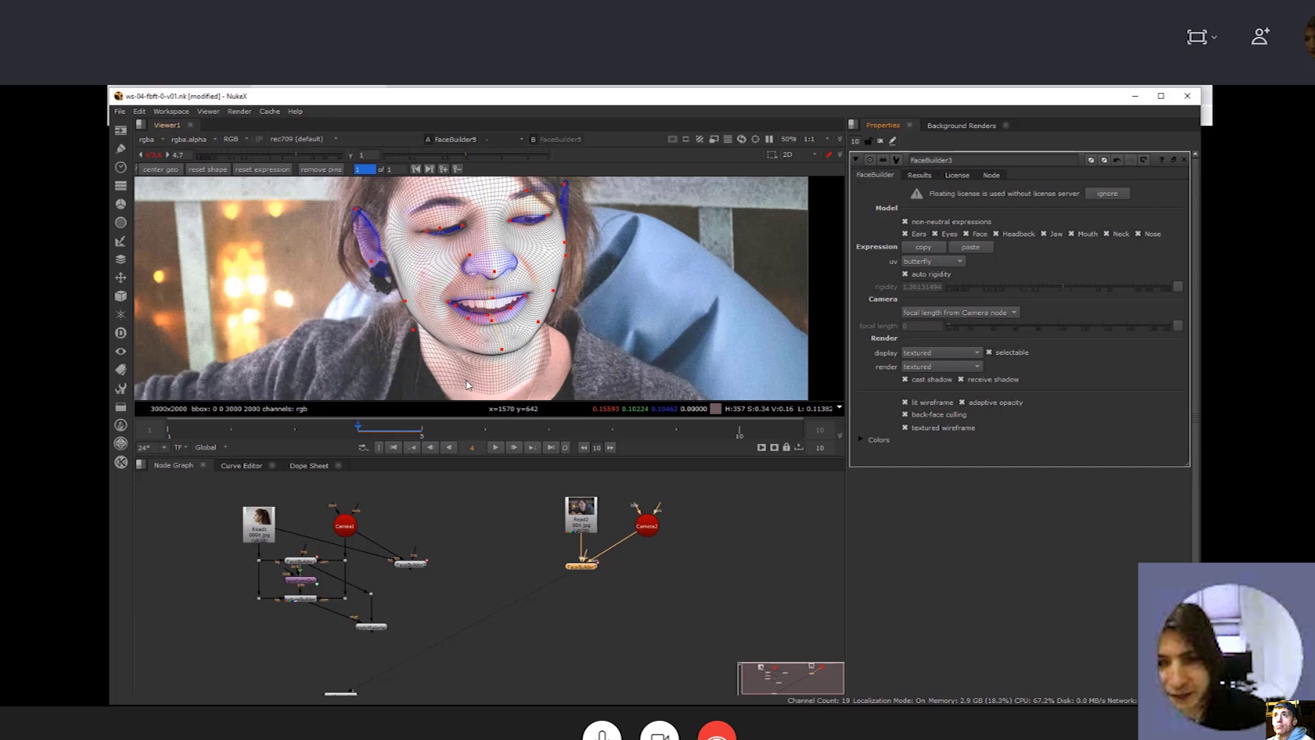
pyautogui.moveTo(556, 348); pyautogui.dragTo(557, 346, button='middle')
pyautogui.moveTo(562, 307); pyautogui.dragTo(557, 306)
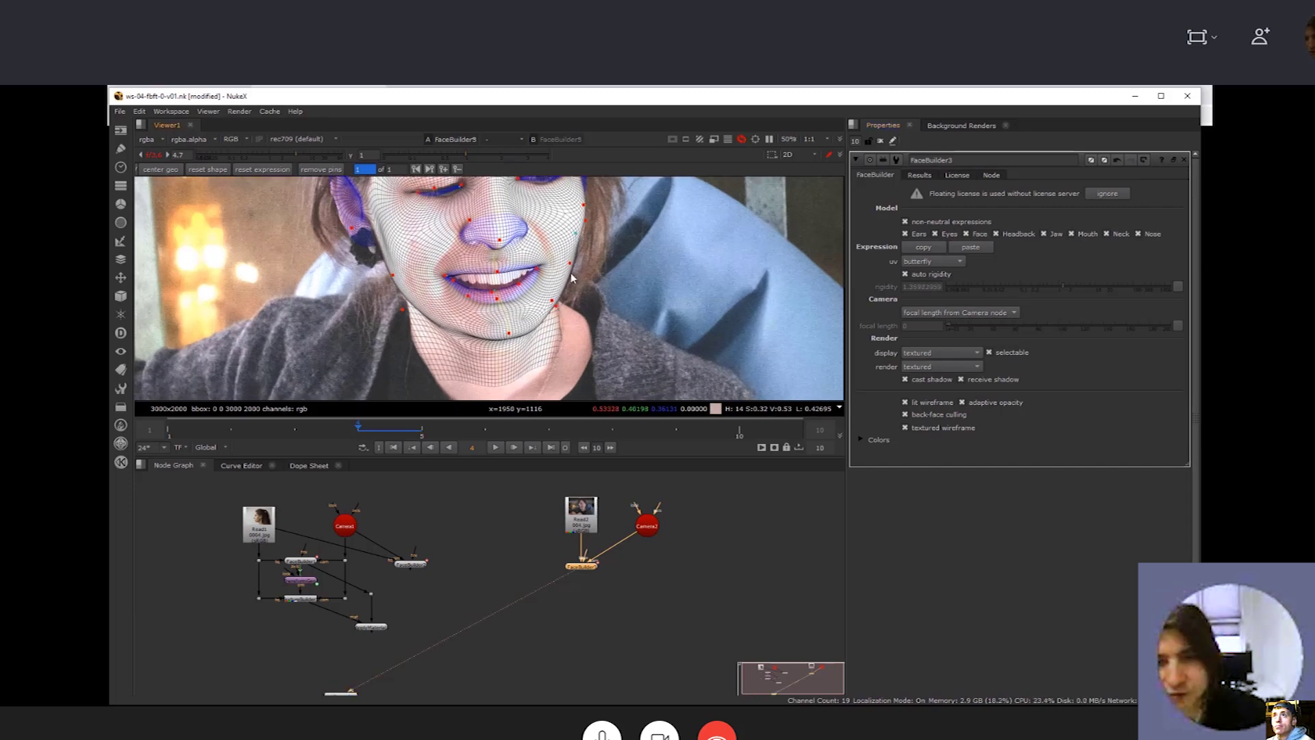
pyautogui.moveTo(408, 312); pyautogui.dragTo(415, 331)
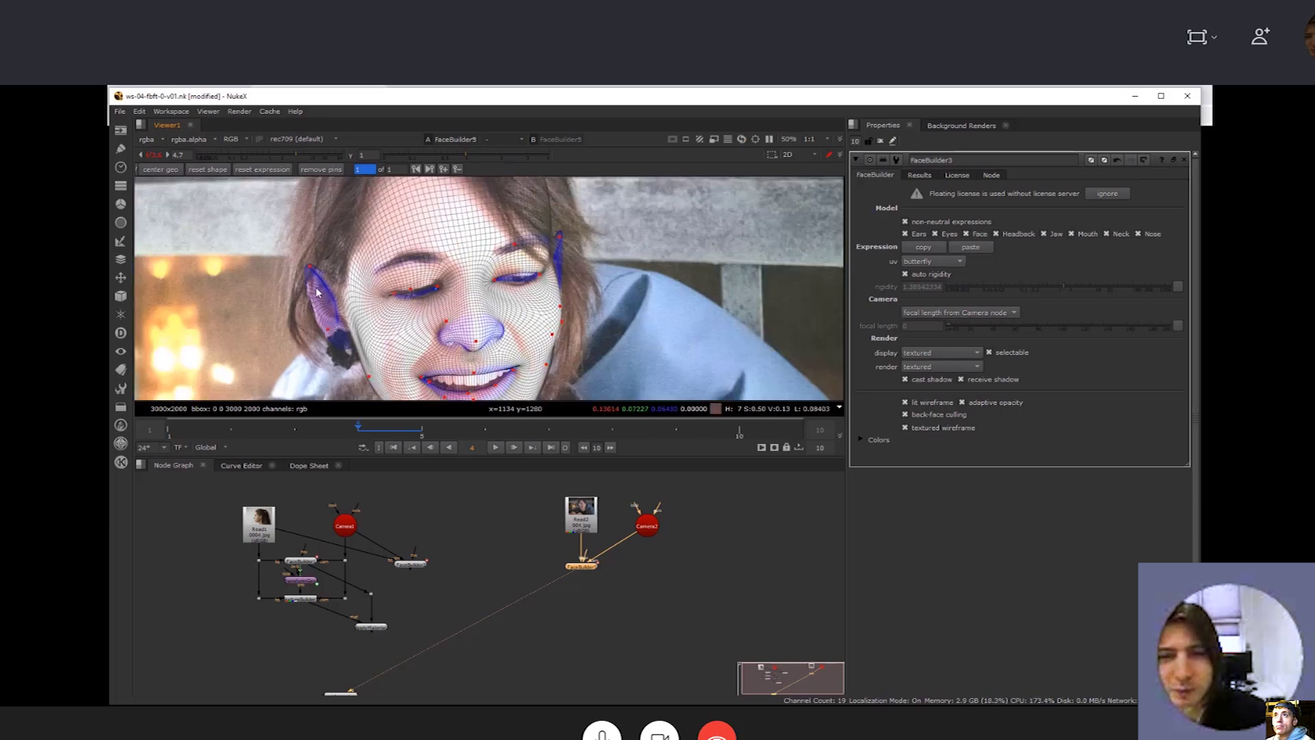
# Pin the ear and refine the pins along the far cheek contour of the smiling face
pyautogui.click(309, 267)
pyautogui.scroll(-2, 373, 275)
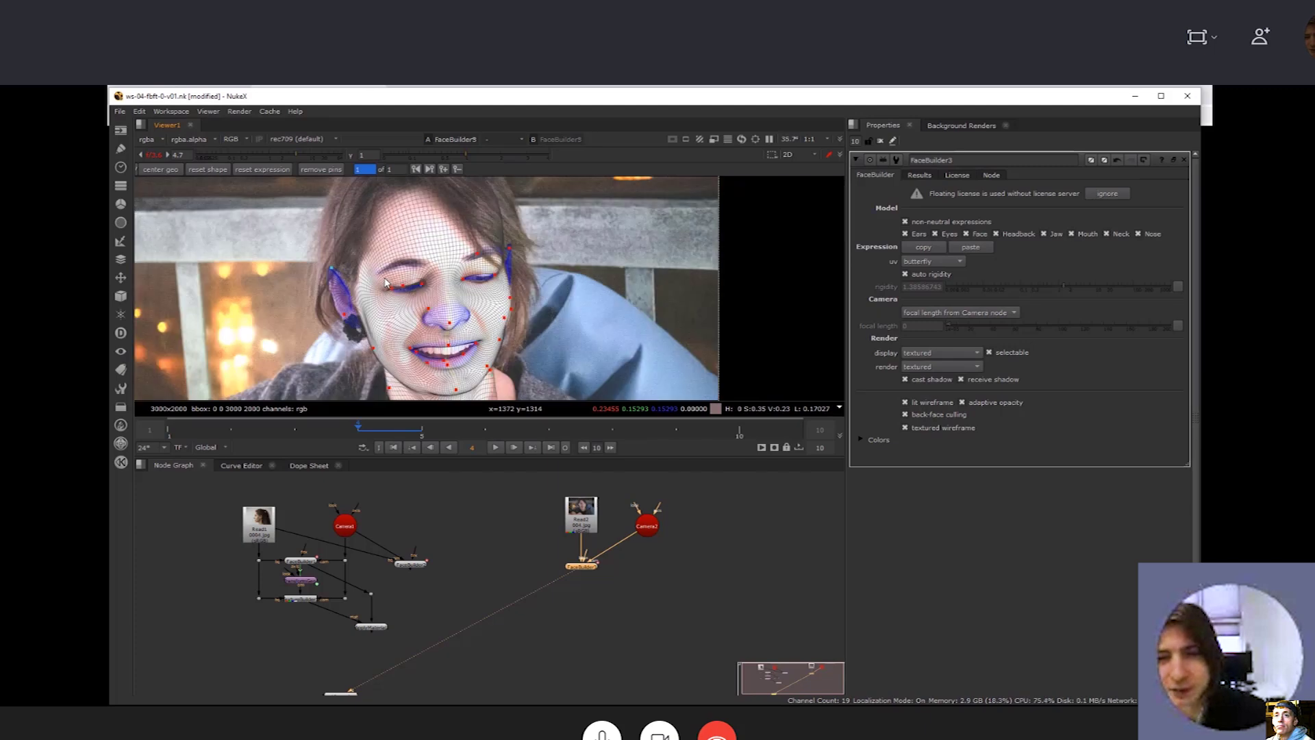
pyautogui.scroll(2, 452, 280)
pyautogui.moveTo(501, 271); pyautogui.dragTo(501, 276)
pyautogui.moveTo(446, 355); pyautogui.dragTo(445, 320, button='middle')
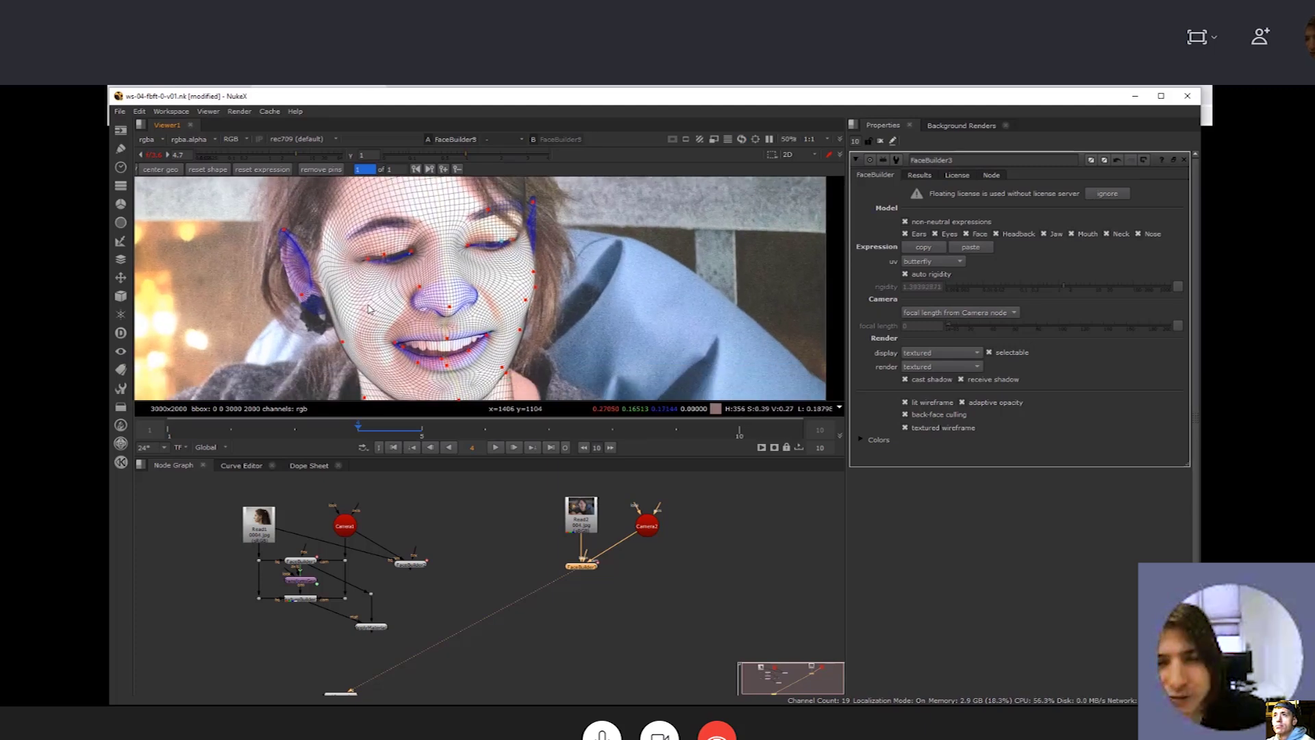
pyautogui.click(526, 301)
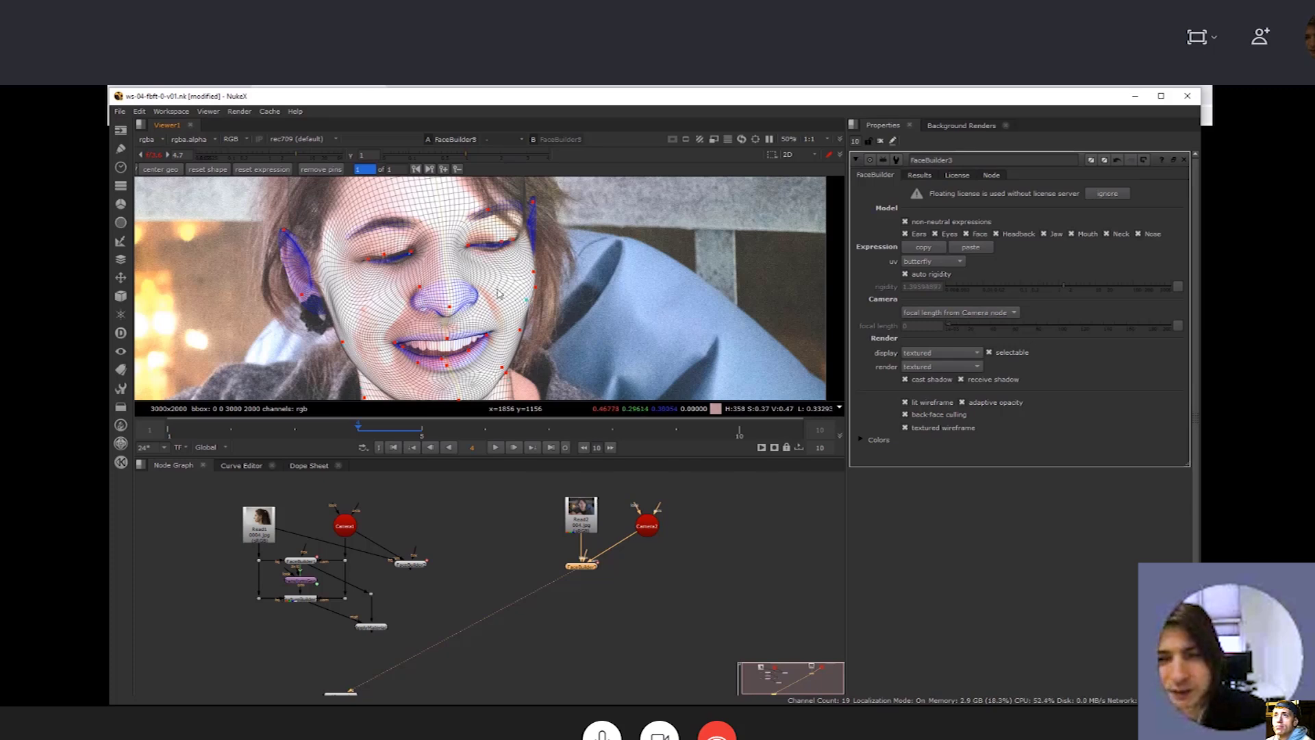
pyautogui.scroll(-1, 568, 270)
pyautogui.moveTo(569, 269); pyautogui.dragTo(551, 301, button='middle')
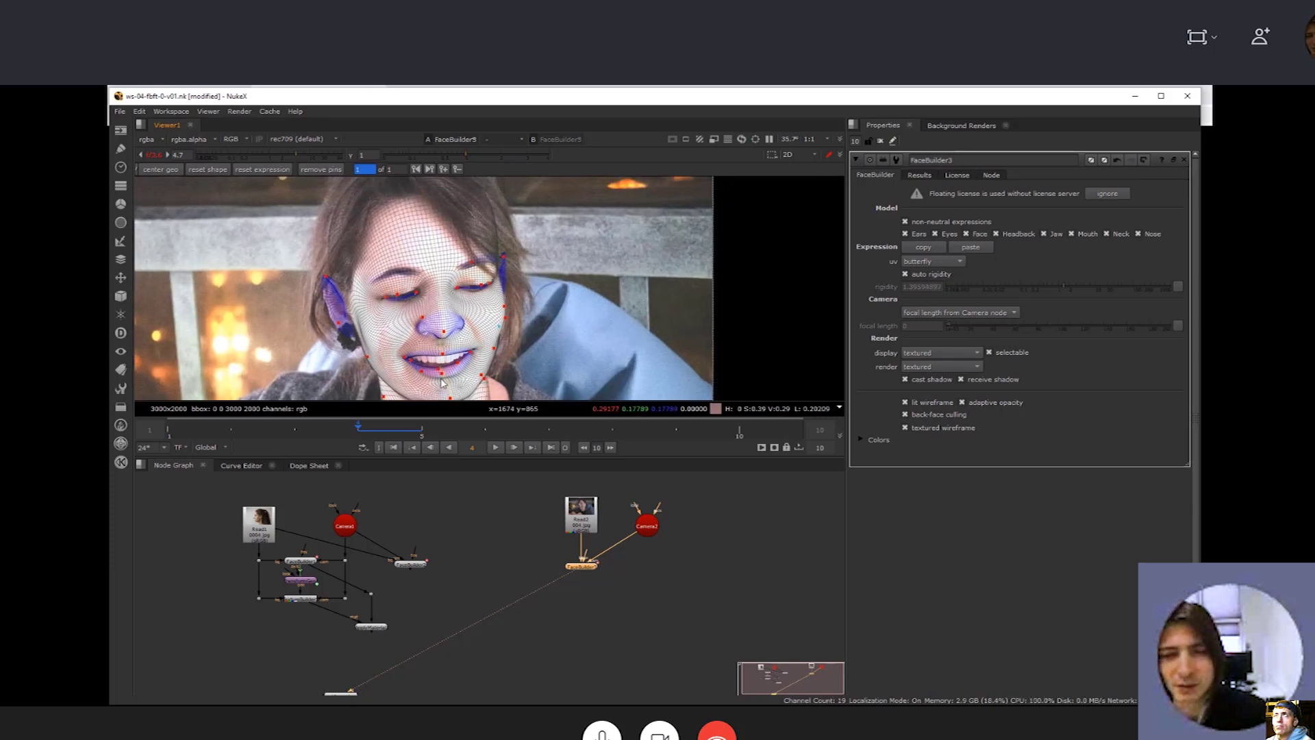
# Inspect the head from the side in the 3D view and return to the pinned photo
pyautogui.press('Tab')
pyautogui.click(569, 280)
pyautogui.keyDown('ctrl'); pyautogui.moveTo(597, 293); pyautogui.dragTo(386, 241); pyautogui.keyUp('ctrl')
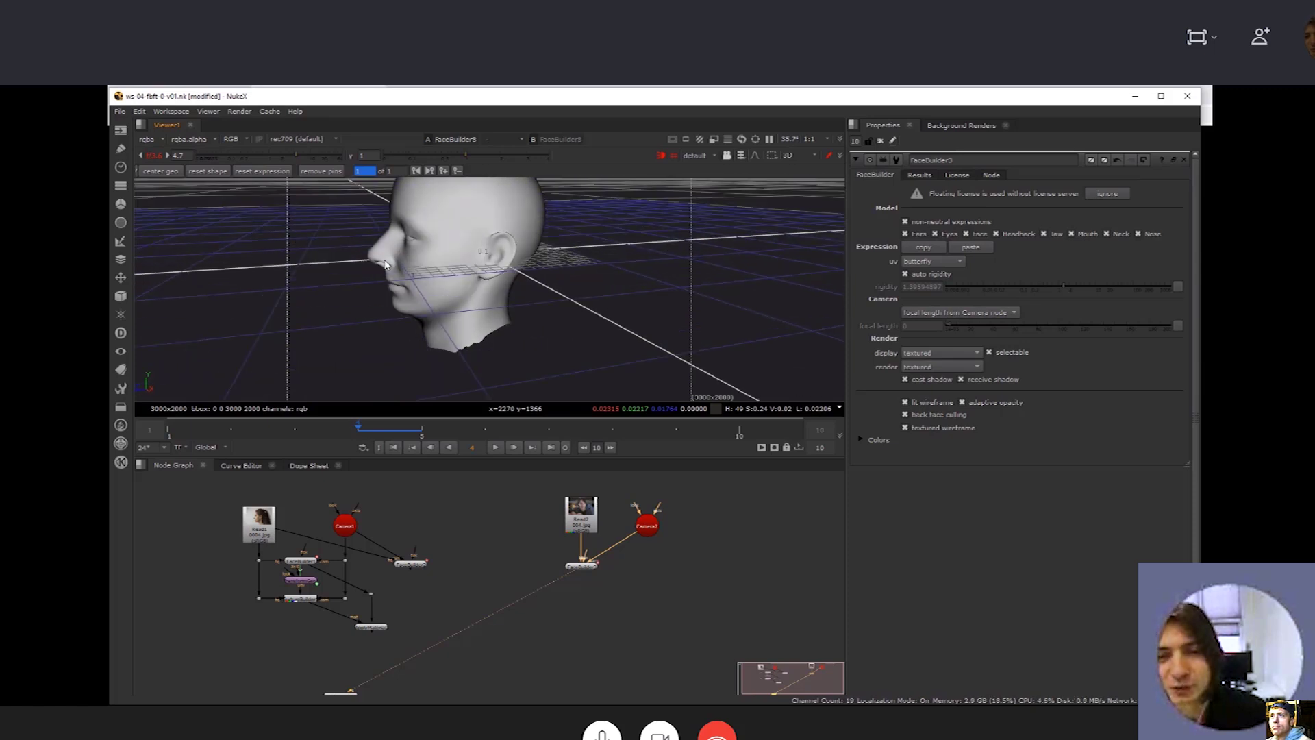
pyautogui.keyDown('ctrl'); pyautogui.moveTo(489, 331); pyautogui.dragTo(575, 322); pyautogui.keyUp('ctrl')
pyautogui.press('Tab')
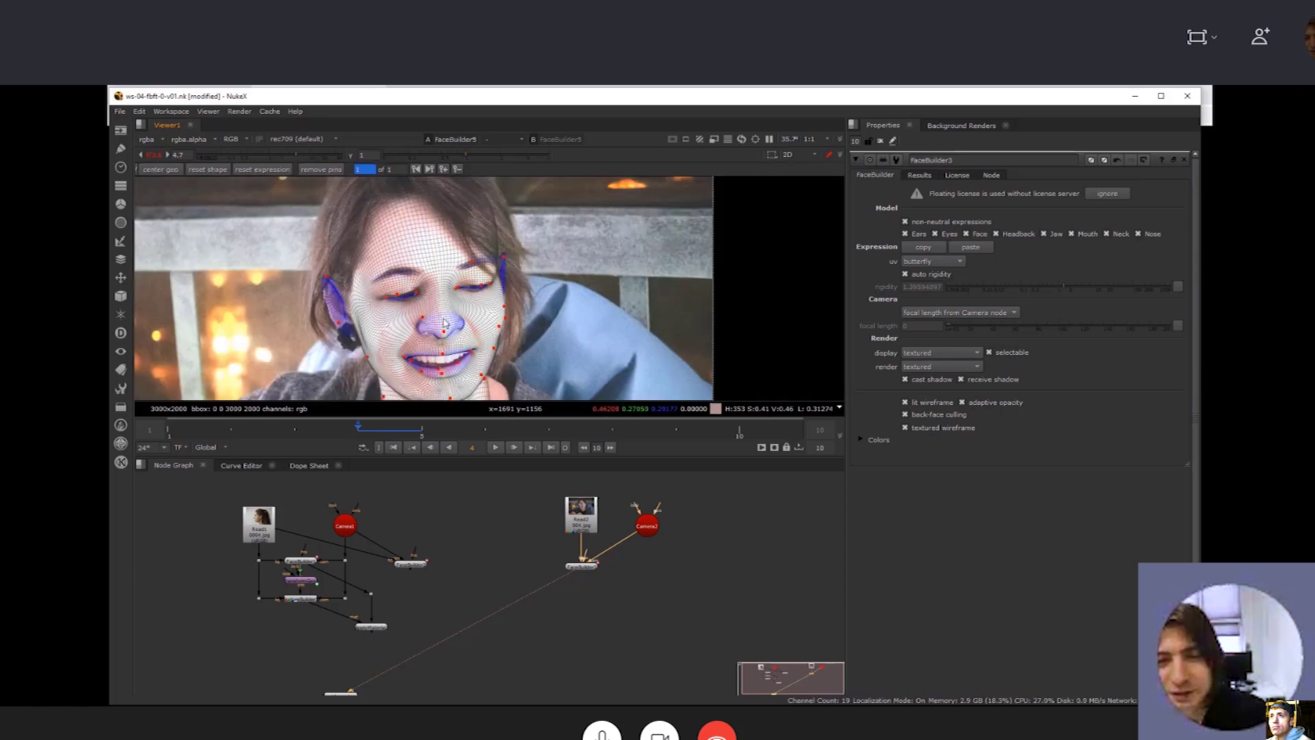
# Lower the viewer gain to 1.4 and pin the nostrils and the side of the nose to the photo
pyautogui.scroll(4, 433, 322)
pyautogui.moveTo(387, 370); pyautogui.dragTo(391, 381)
pyautogui.moveTo(580, 332); pyautogui.dragTo(575, 328)
pyautogui.moveTo(277, 154); pyautogui.dragTo(278, 156)
pyautogui.moveTo(393, 381); pyautogui.dragTo(387, 381)
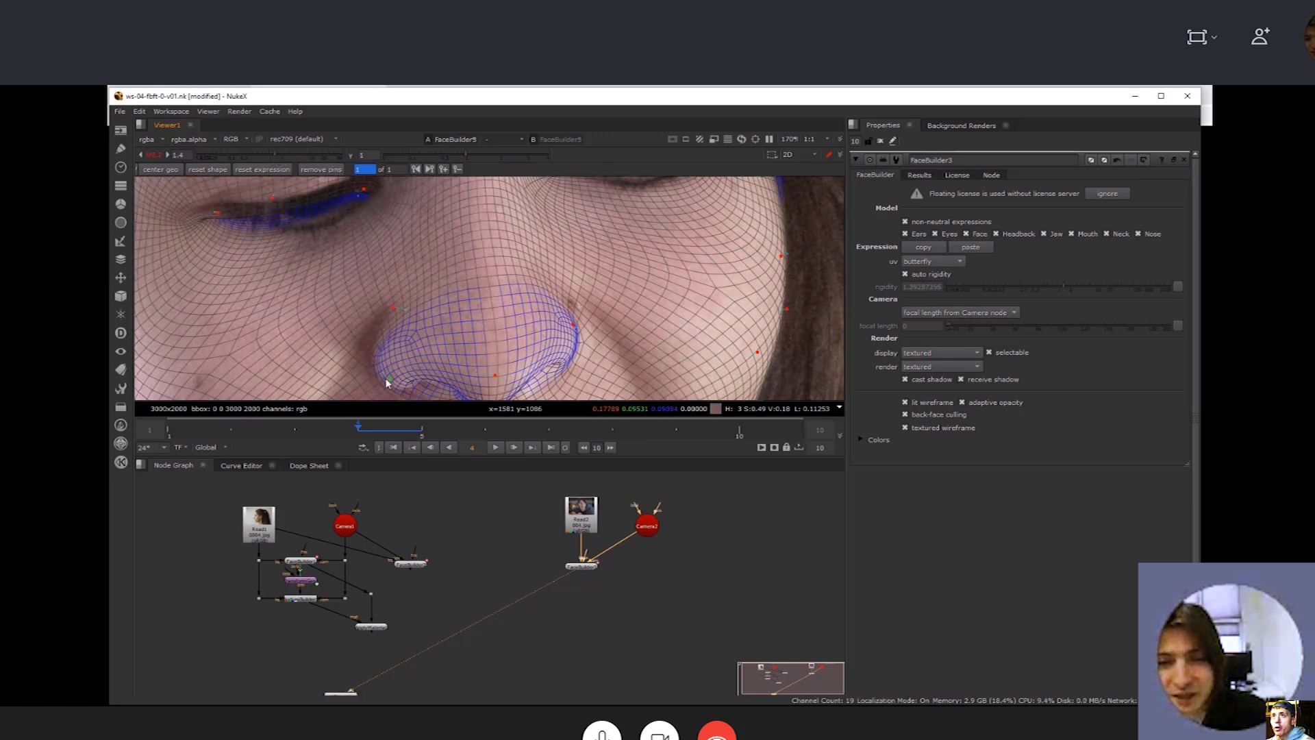
pyautogui.moveTo(394, 317); pyautogui.dragTo(391, 296)
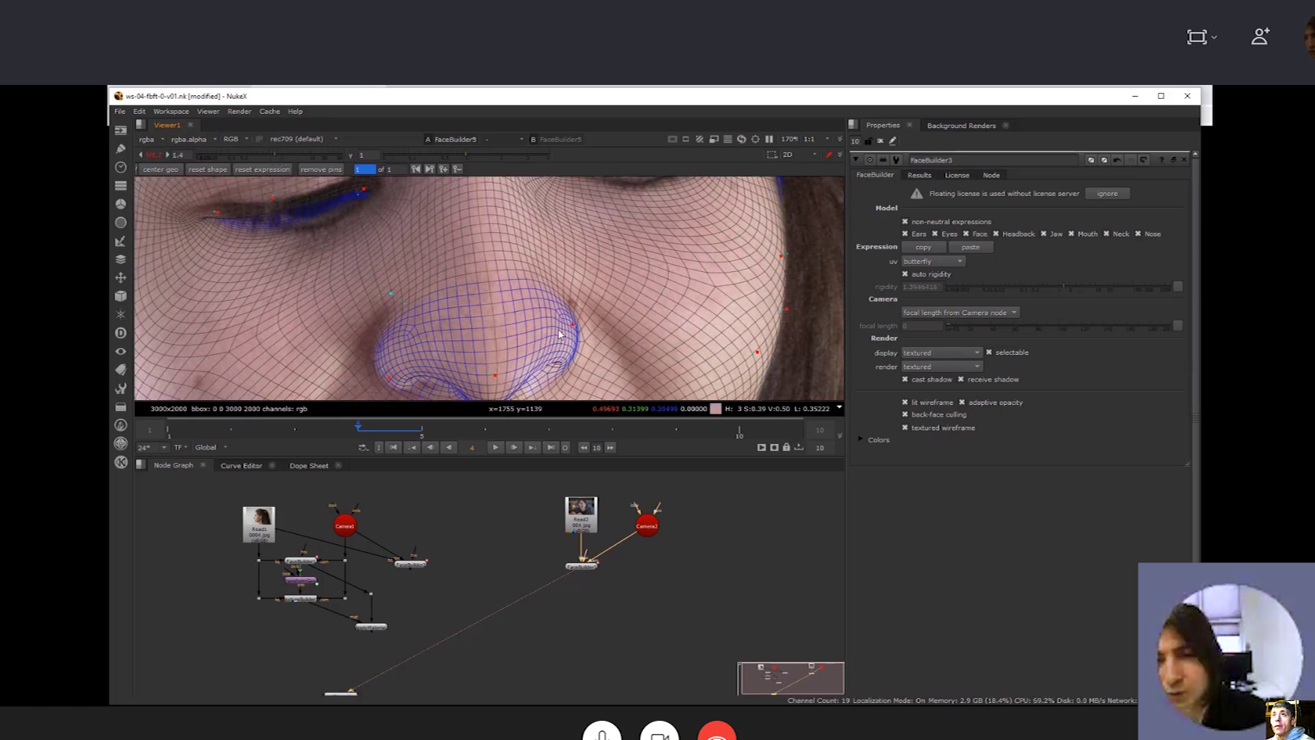
pyautogui.moveTo(572, 328); pyautogui.dragTo(596, 233, button='middle')
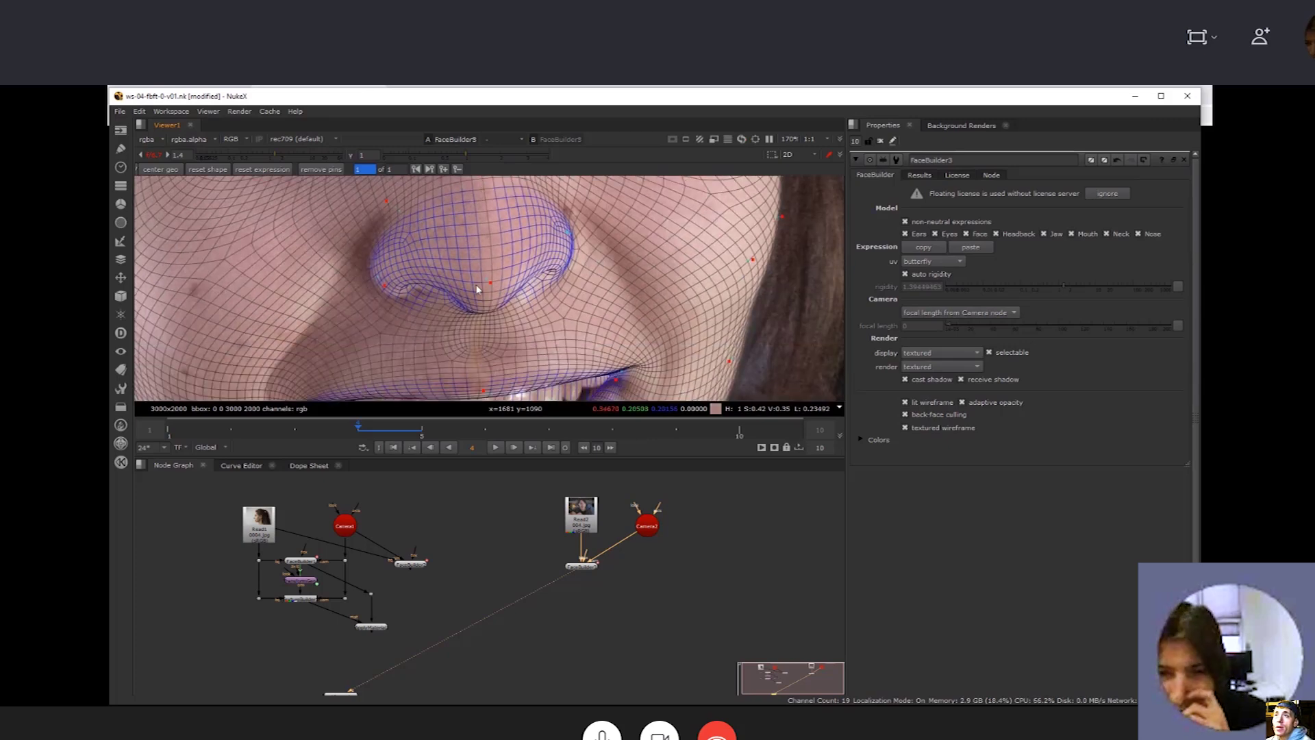
pyautogui.scroll(-5, 488, 294)
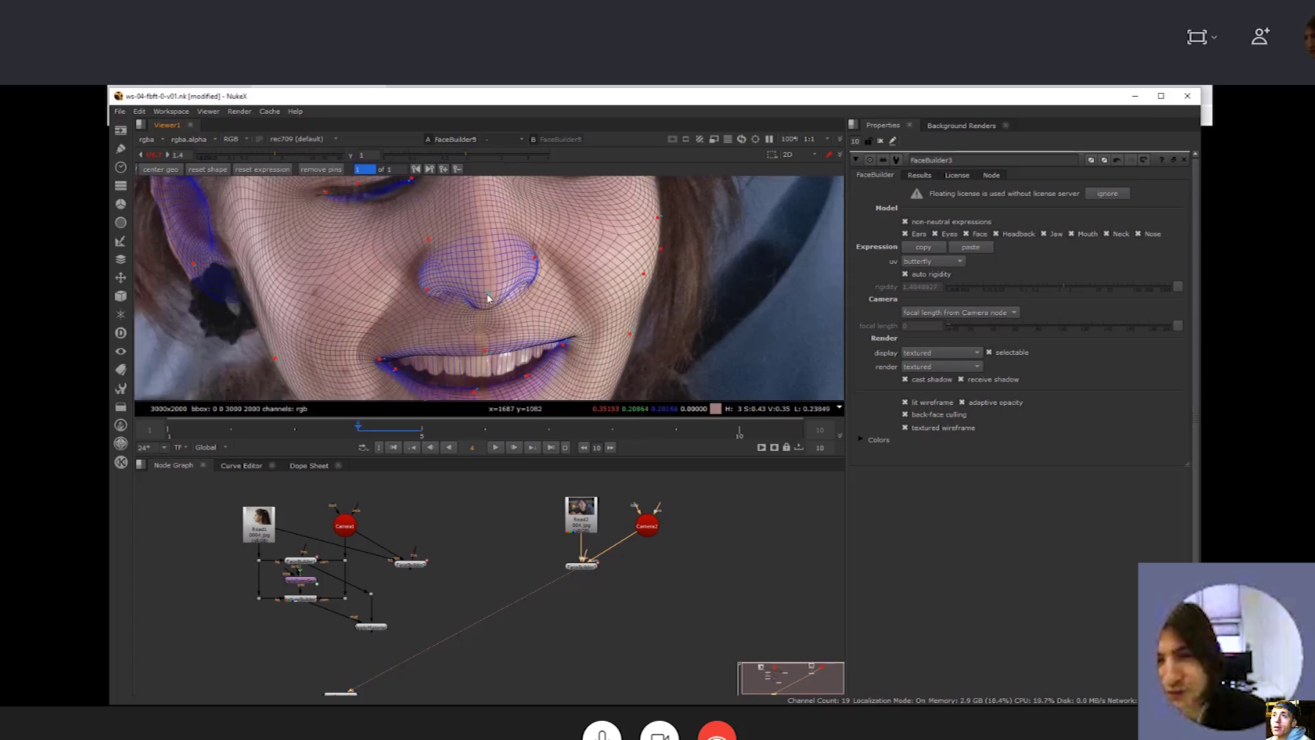
# Pull the mesh onto the cheek contour beside the mouth with adjusted and added pins
pyautogui.scroll(5, 589, 352)
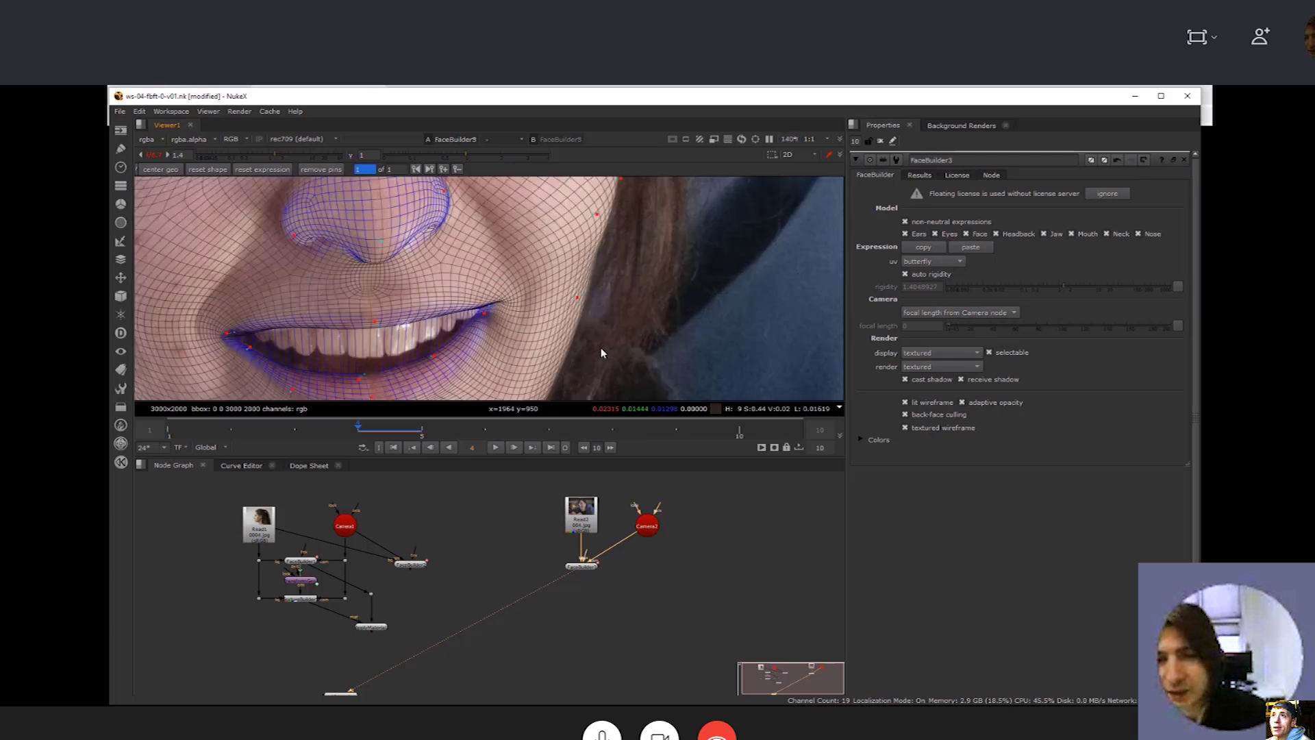
pyautogui.moveTo(558, 283); pyautogui.dragTo(574, 287)
pyautogui.click(566, 346)
pyautogui.moveTo(566, 349); pyautogui.dragTo(557, 345)
pyautogui.scroll(-3, 557, 346)
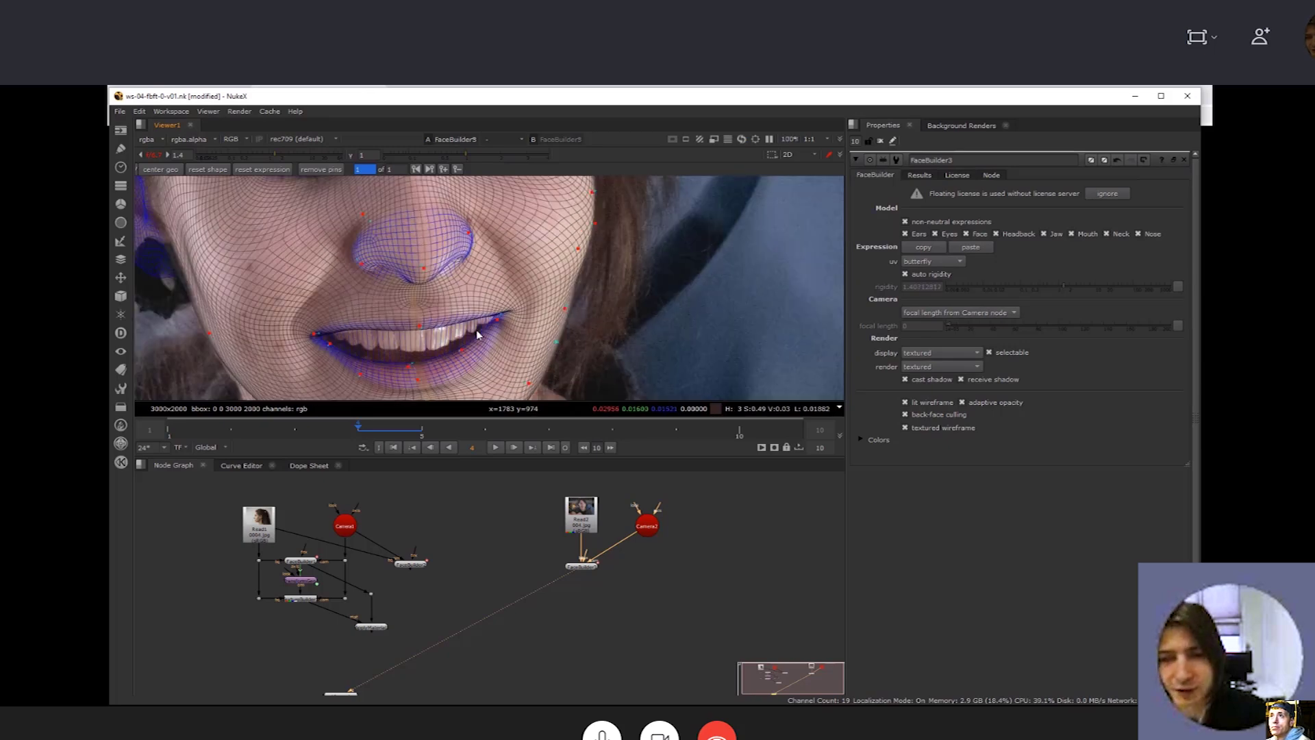
# Check the overall fit on the photo and refine the pin at the outer corner of the eye
pyautogui.scroll(-5, 529, 319)
pyautogui.moveTo(524, 326)
pyautogui.mouseDown(button='middle')
pyautogui.moveTo(577, 280)
pyautogui.moveTo(534, 314)
pyautogui.mouseUp(button='middle')
pyautogui.scroll(-5, 577, 280)
pyautogui.scroll(3, 511, 301)
pyautogui.scroll(4, 510, 306)
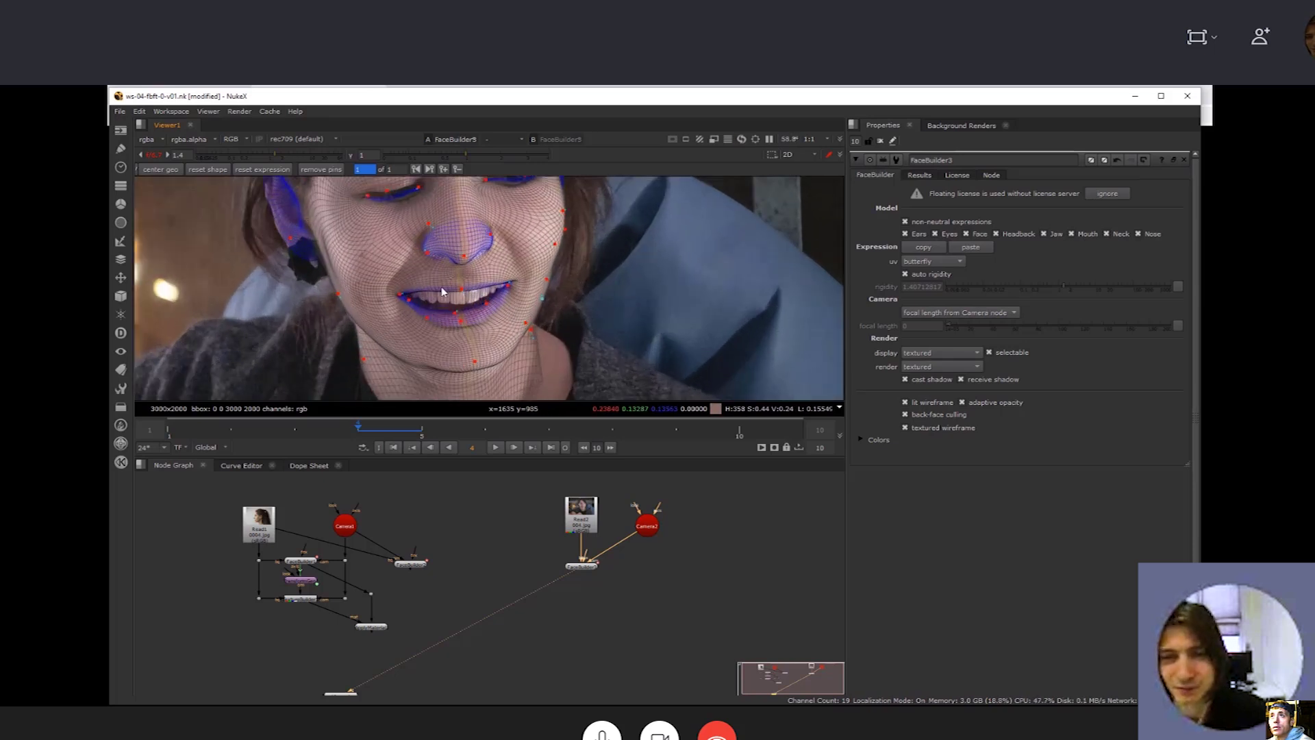
pyautogui.moveTo(514, 288); pyautogui.dragTo(515, 325, button='middle')
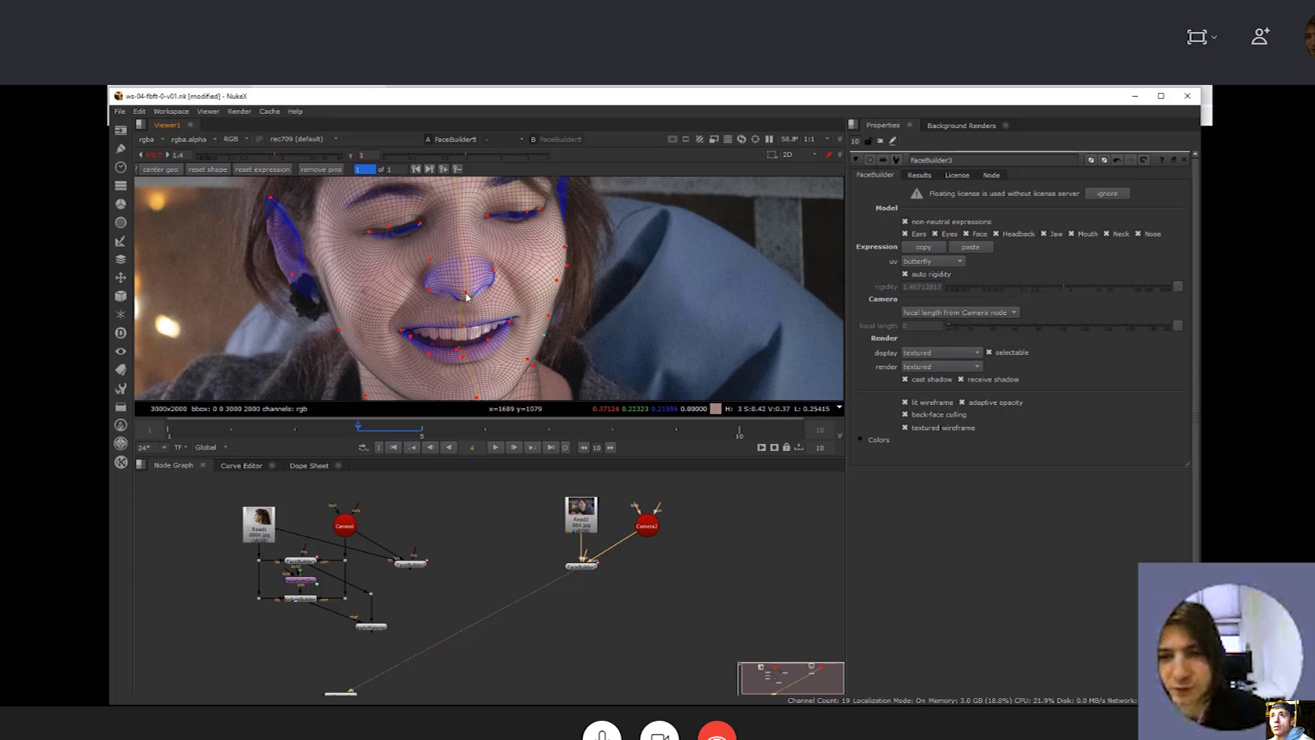
pyautogui.scroll(2, 479, 274)
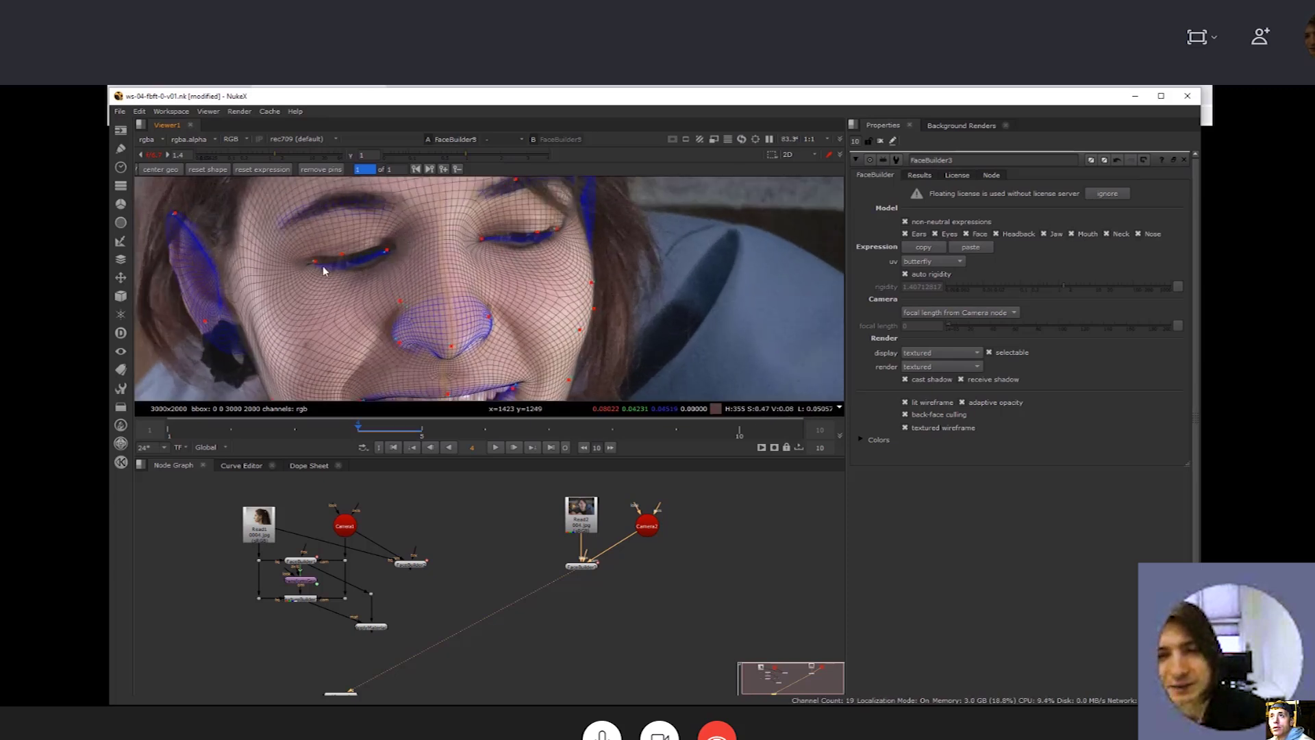
pyautogui.moveTo(312, 260); pyautogui.dragTo(315, 255)
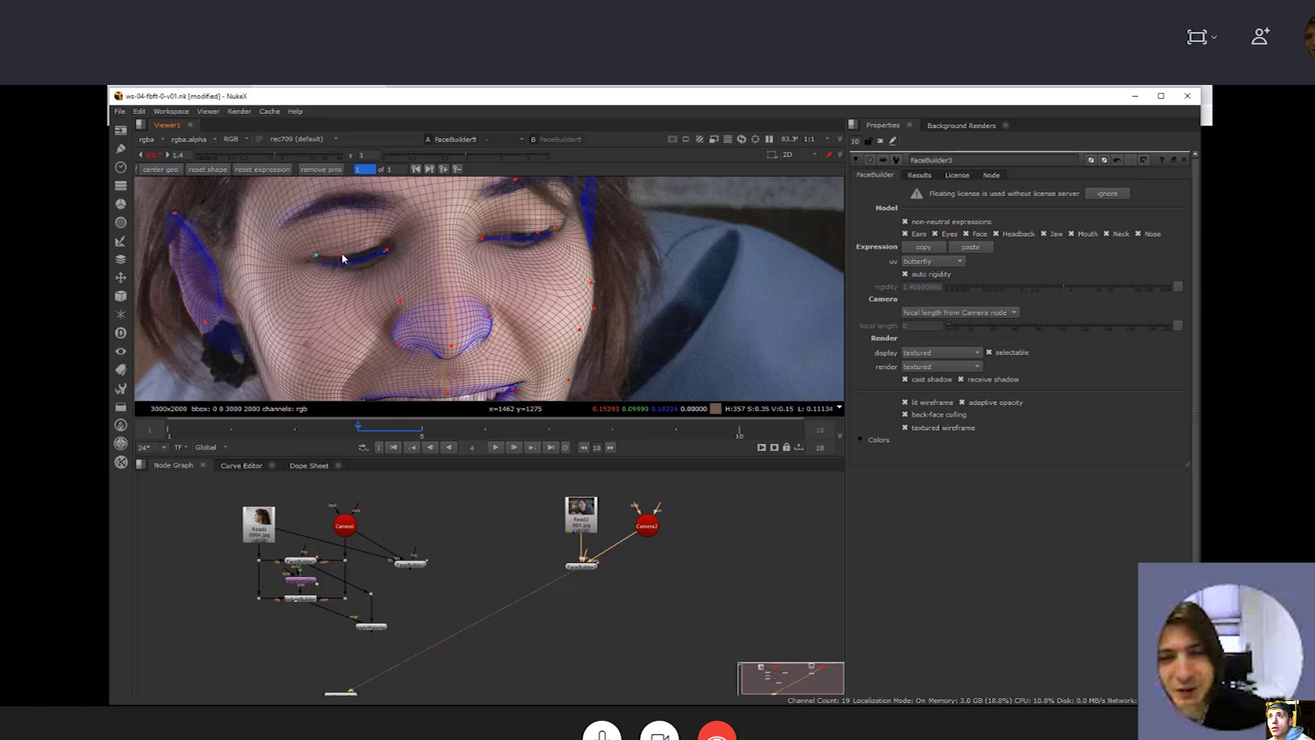
pyautogui.scroll(-4, 410, 250)
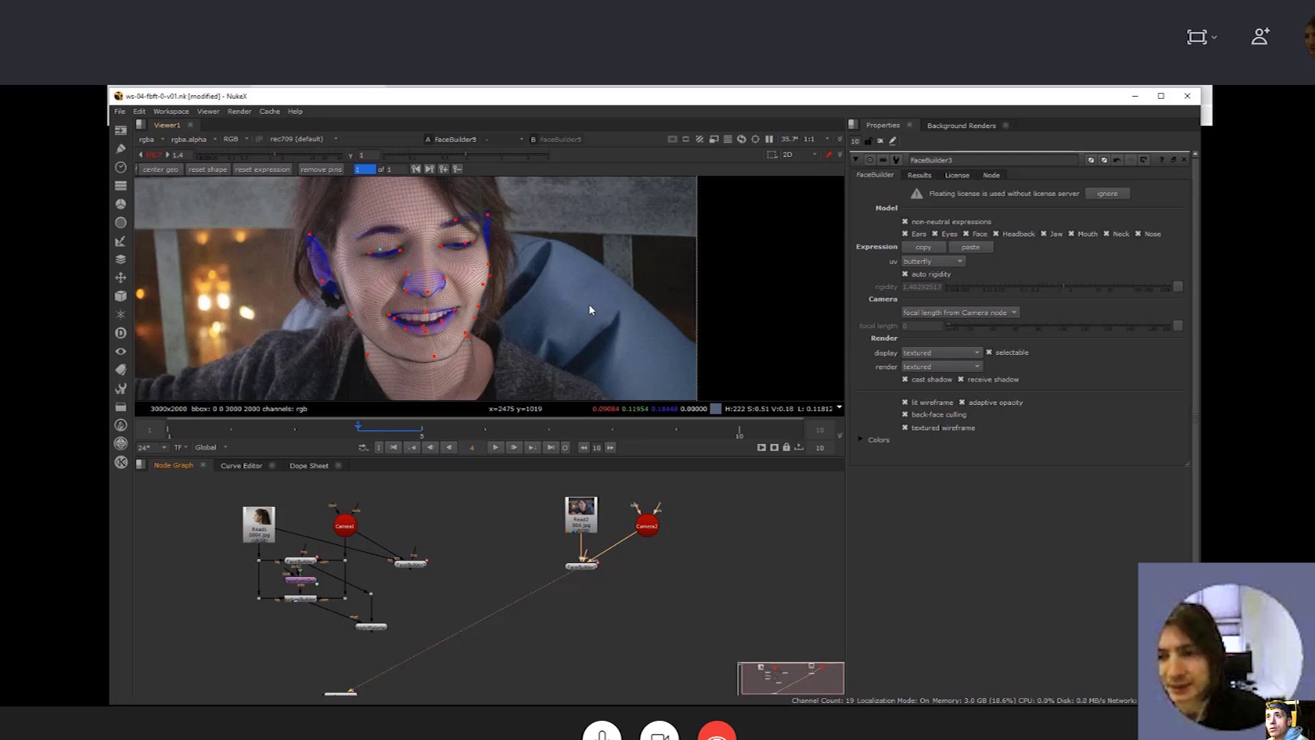
# Open the results settings of the FaceBuilder node and set the export type to FaceTracker
pyautogui.click(582, 568)
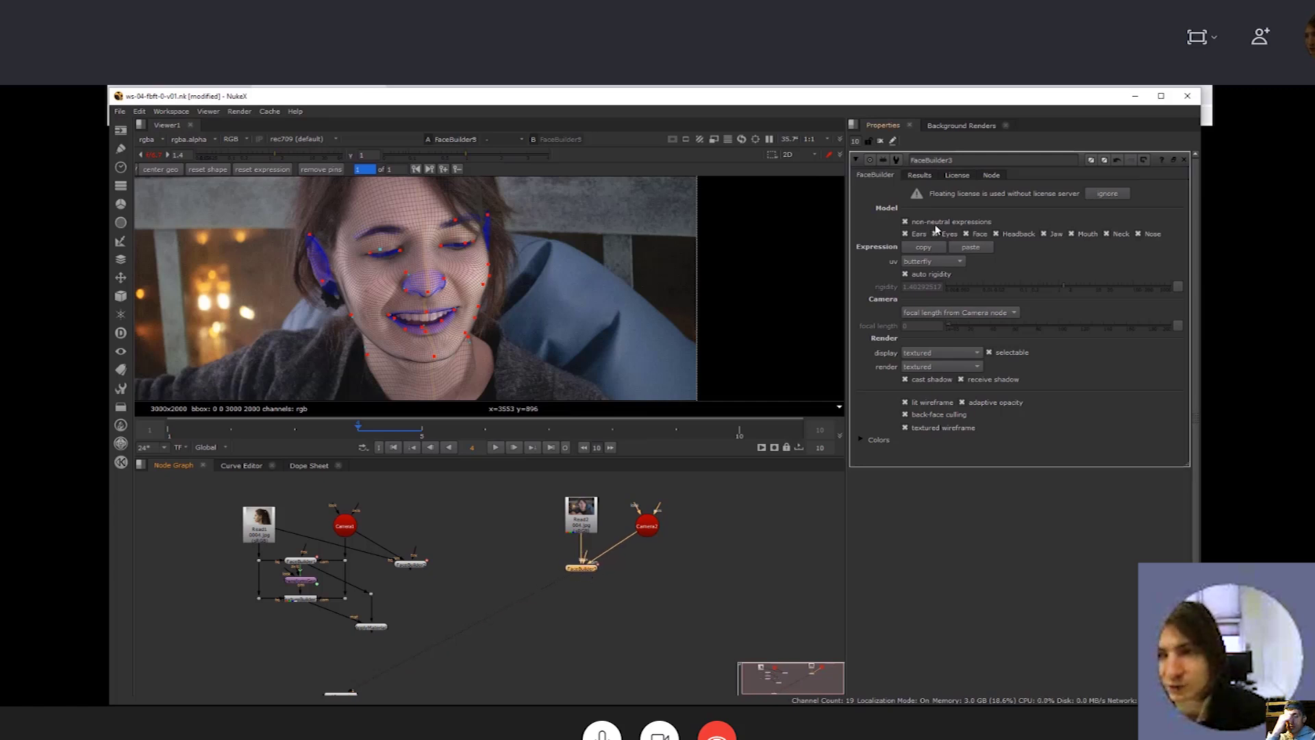
pyautogui.click(918, 178)
pyautogui.click(886, 176)
pyautogui.click(917, 176)
pyautogui.click(926, 440)
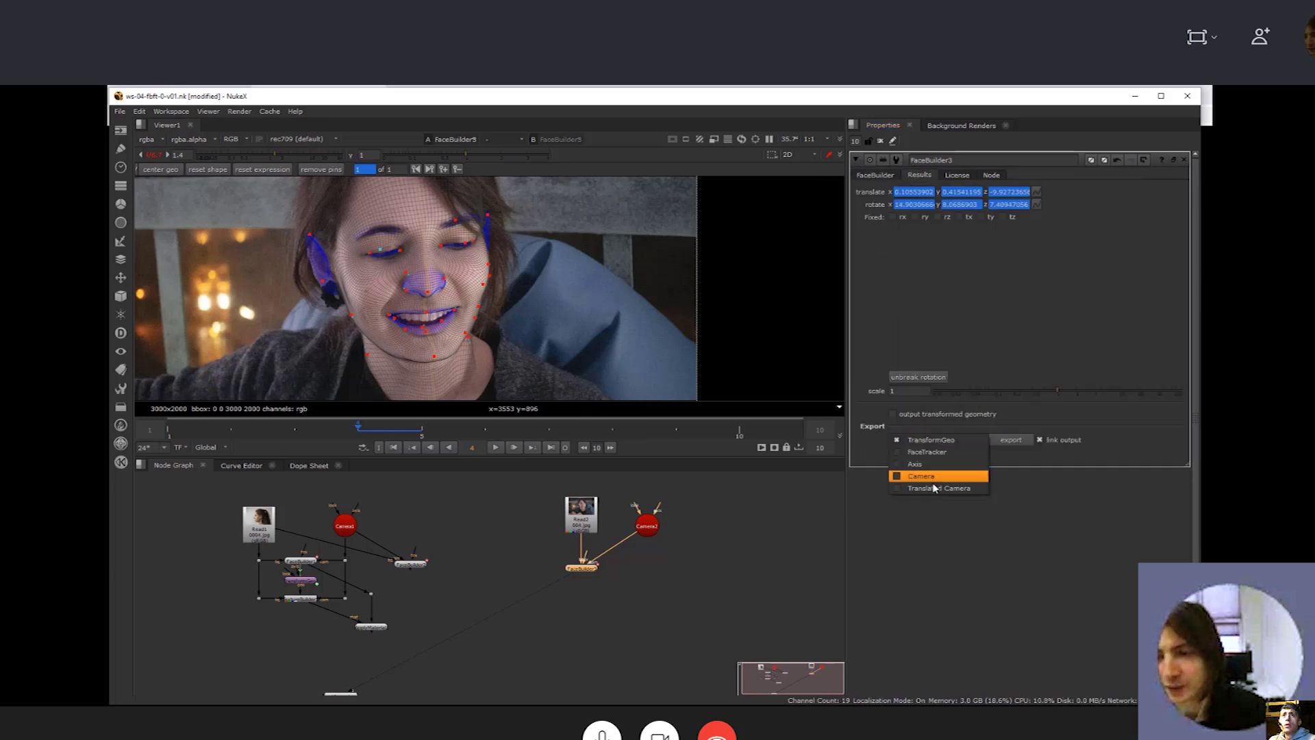
pyautogui.click(931, 453)
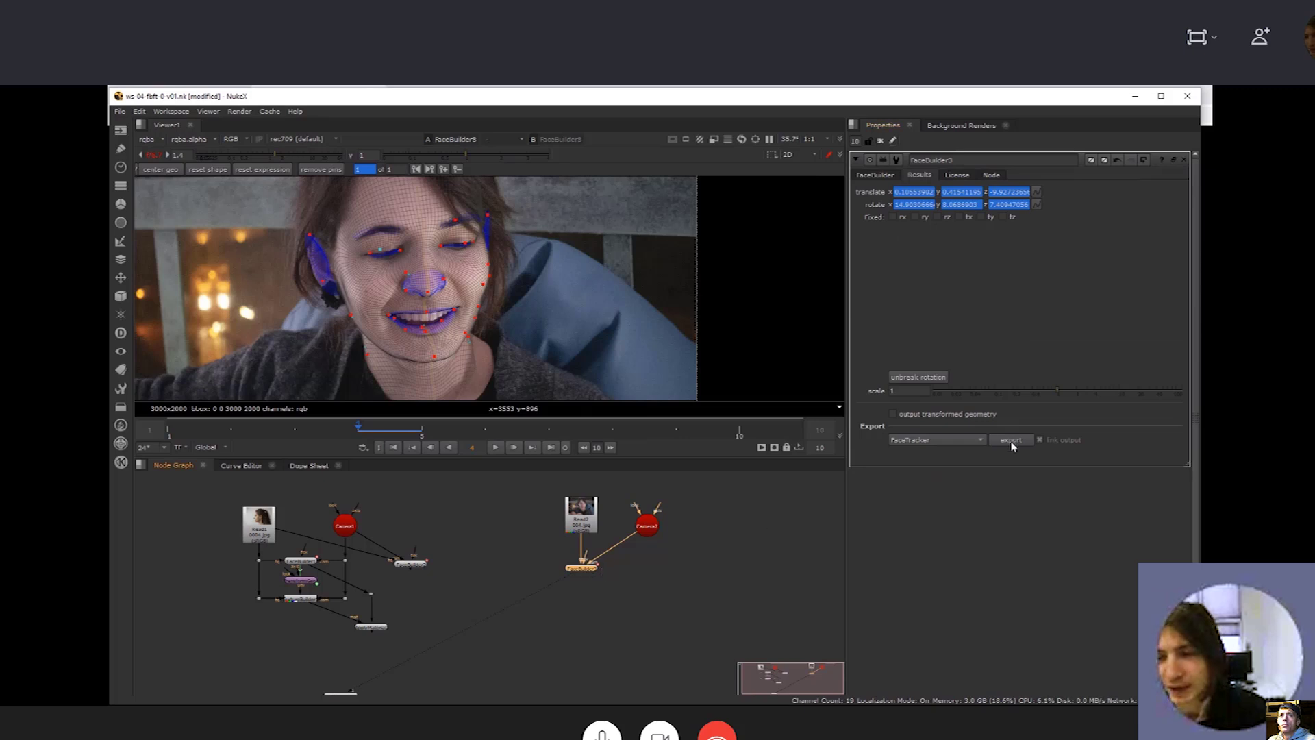
pyautogui.click(630, 578)
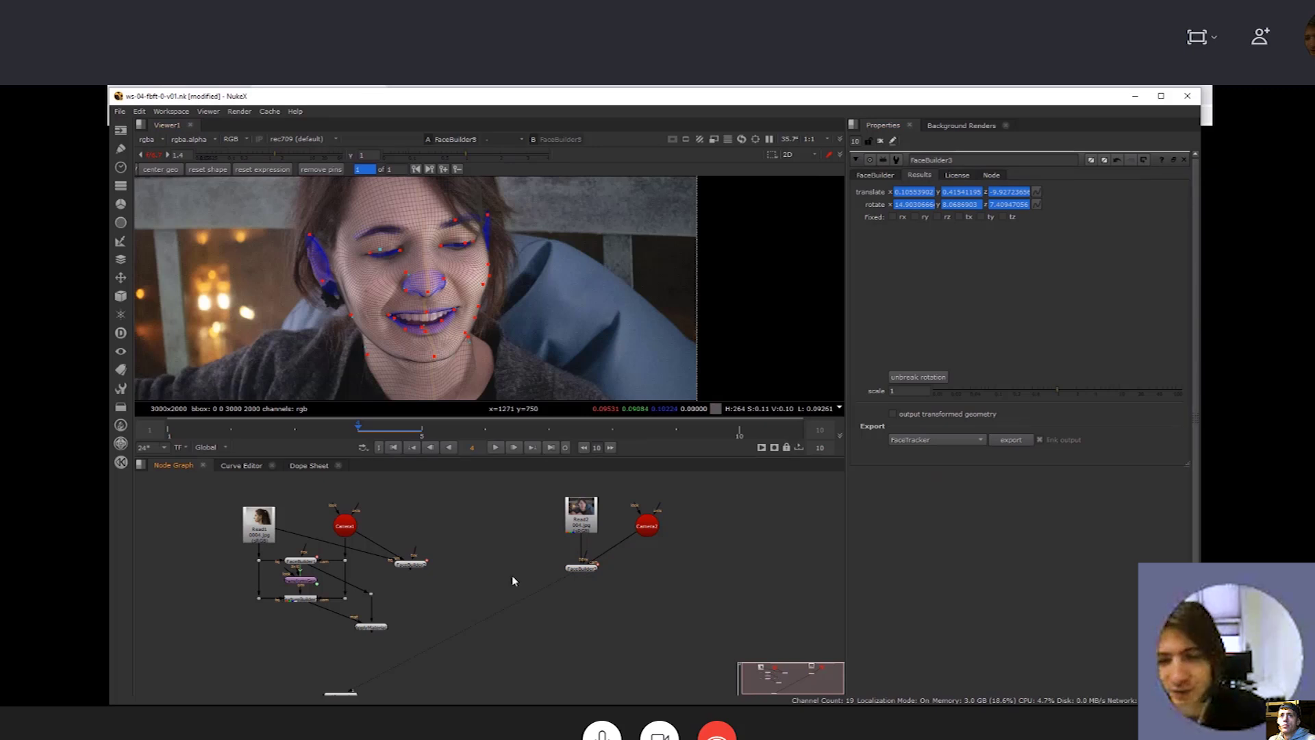
pyautogui.click(580, 569)
pyautogui.click(539, 573)
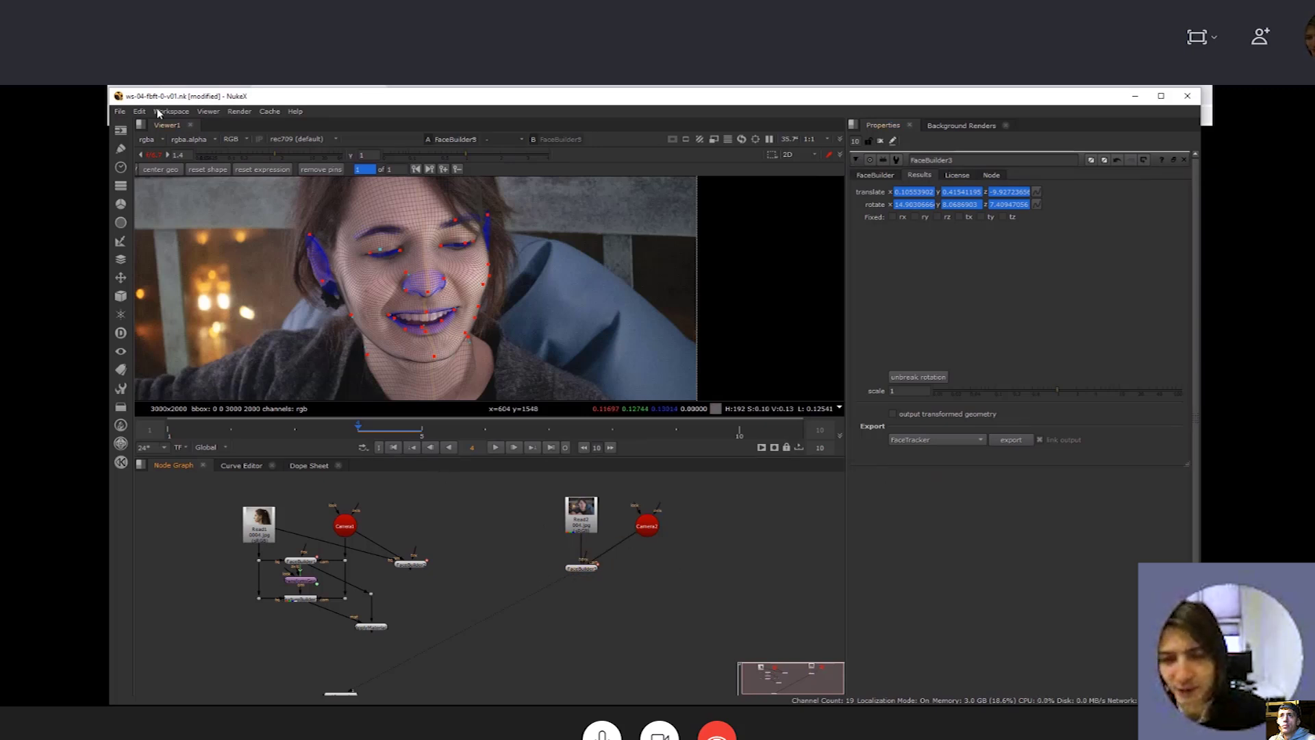
pyautogui.click(119, 111)
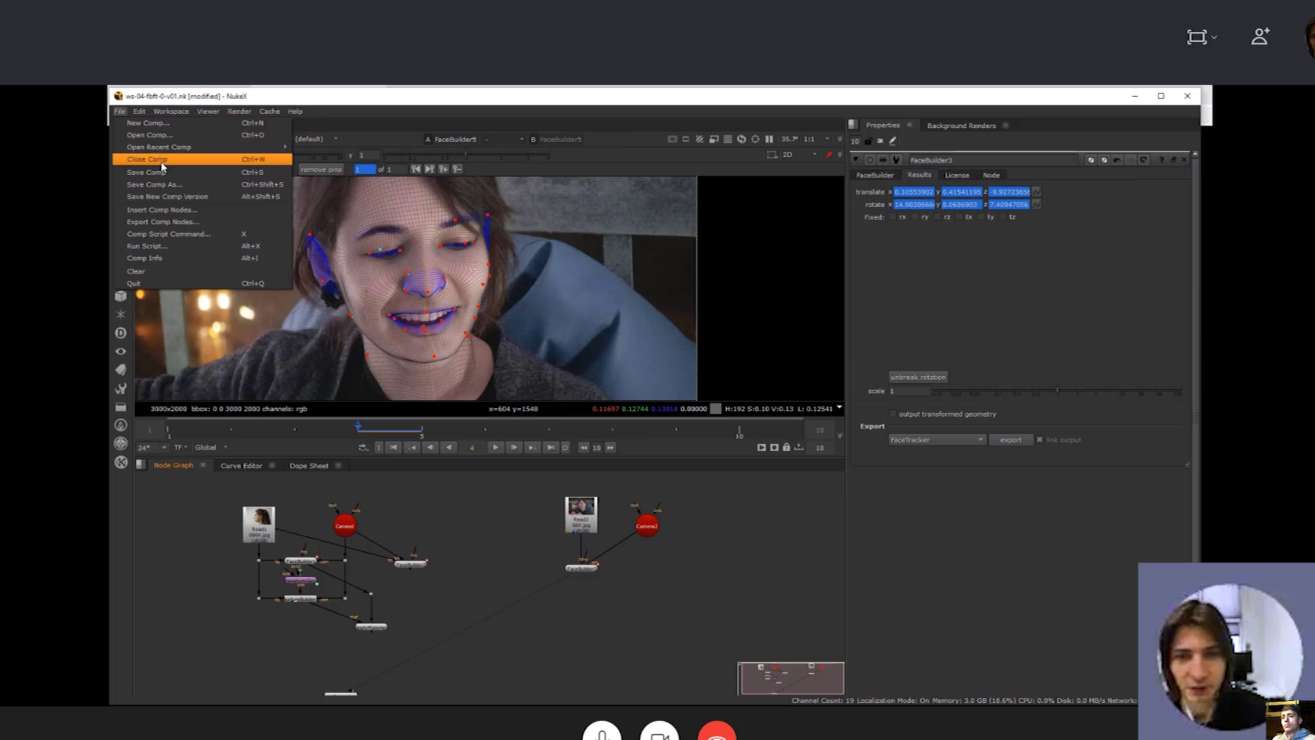
pyautogui.click(400, 487)
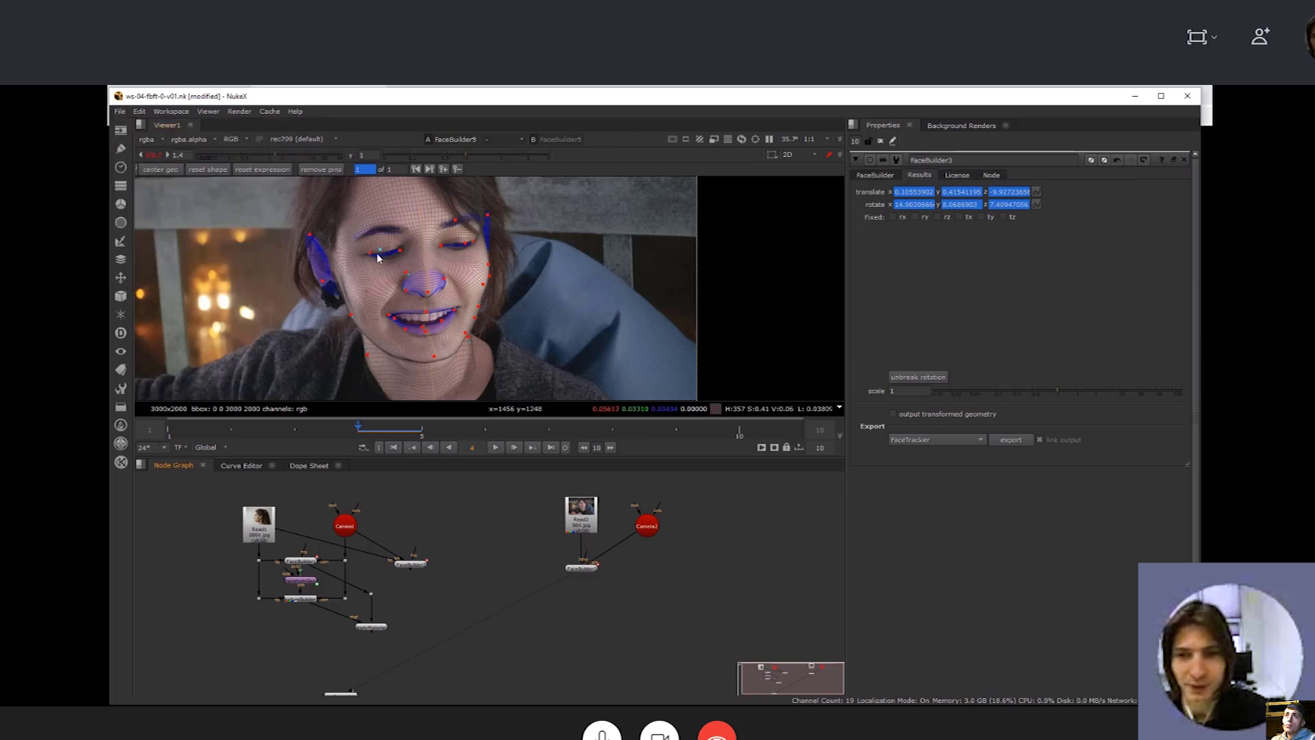
pyautogui.click(581, 568)
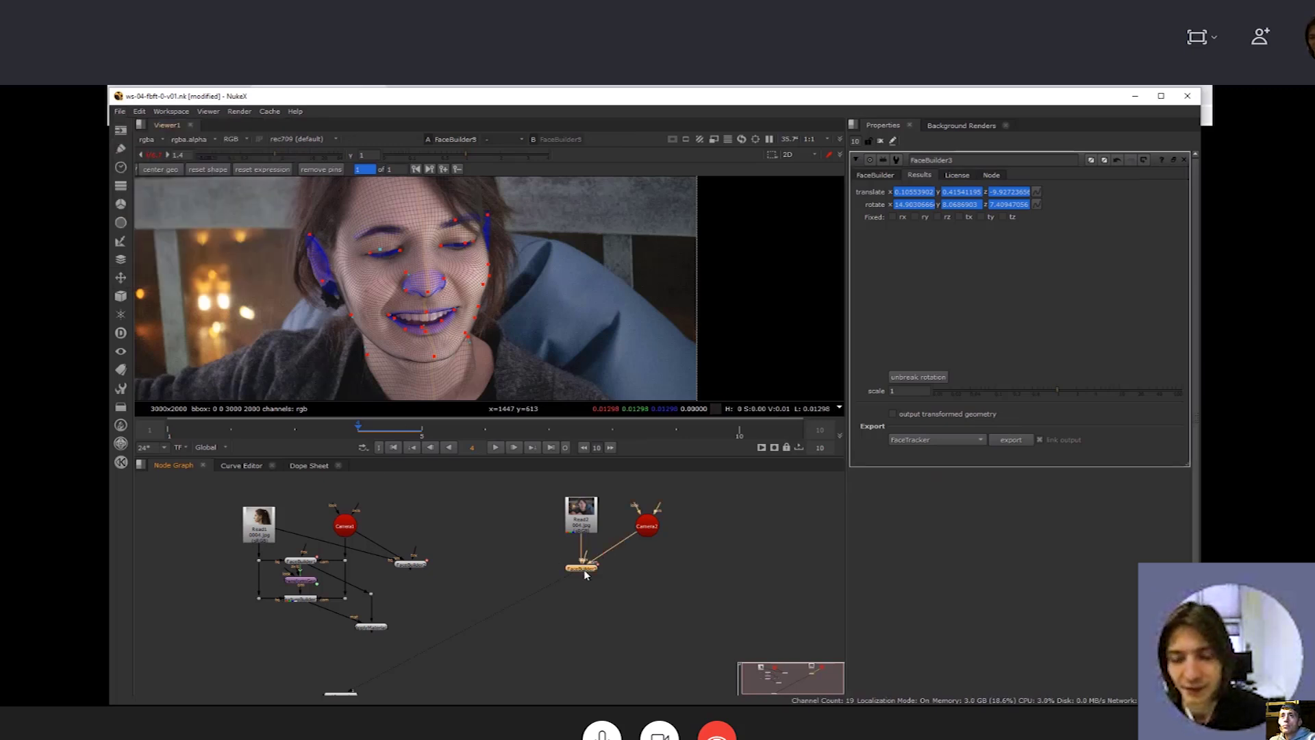
pyautogui.press('Tab')
pyautogui.press('Escape')
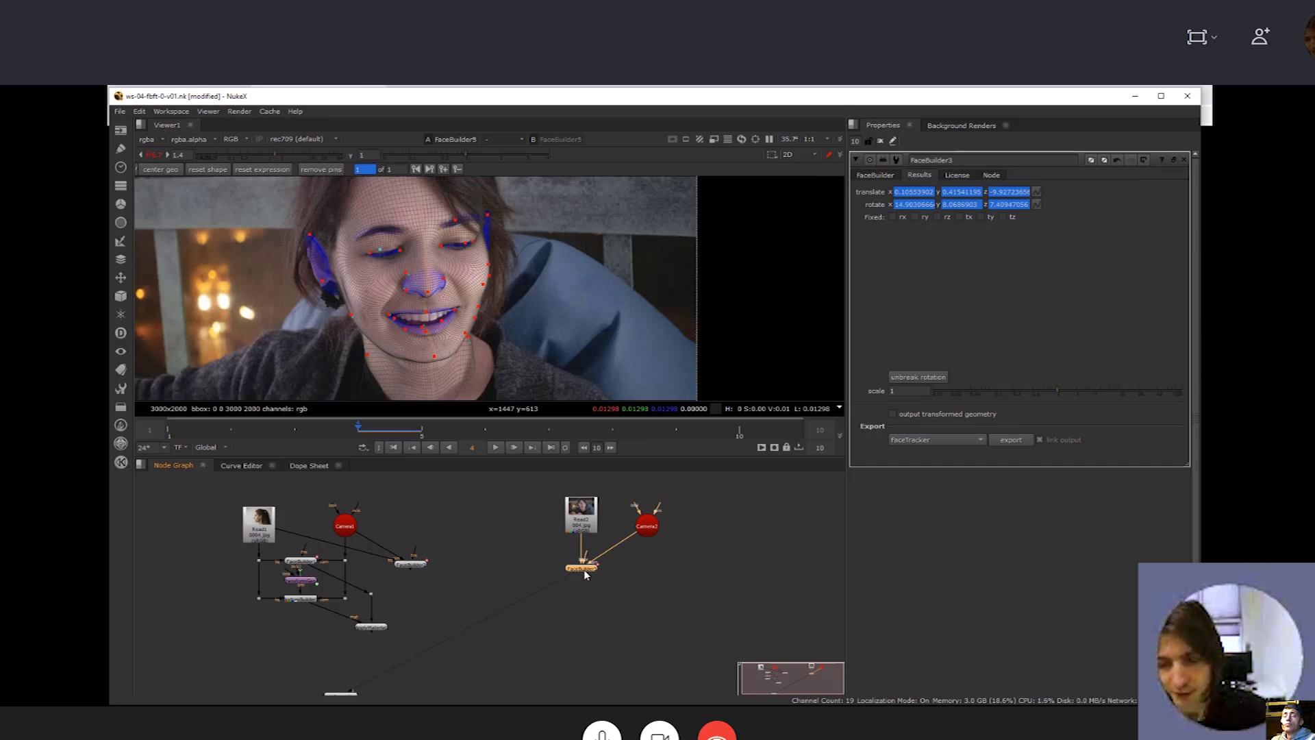
# Open the recent project fbb-demo-guy-1-shot-003v01.nk
pyautogui.click(516, 573)
pyautogui.click(120, 111)
pyautogui.moveTo(150, 146)
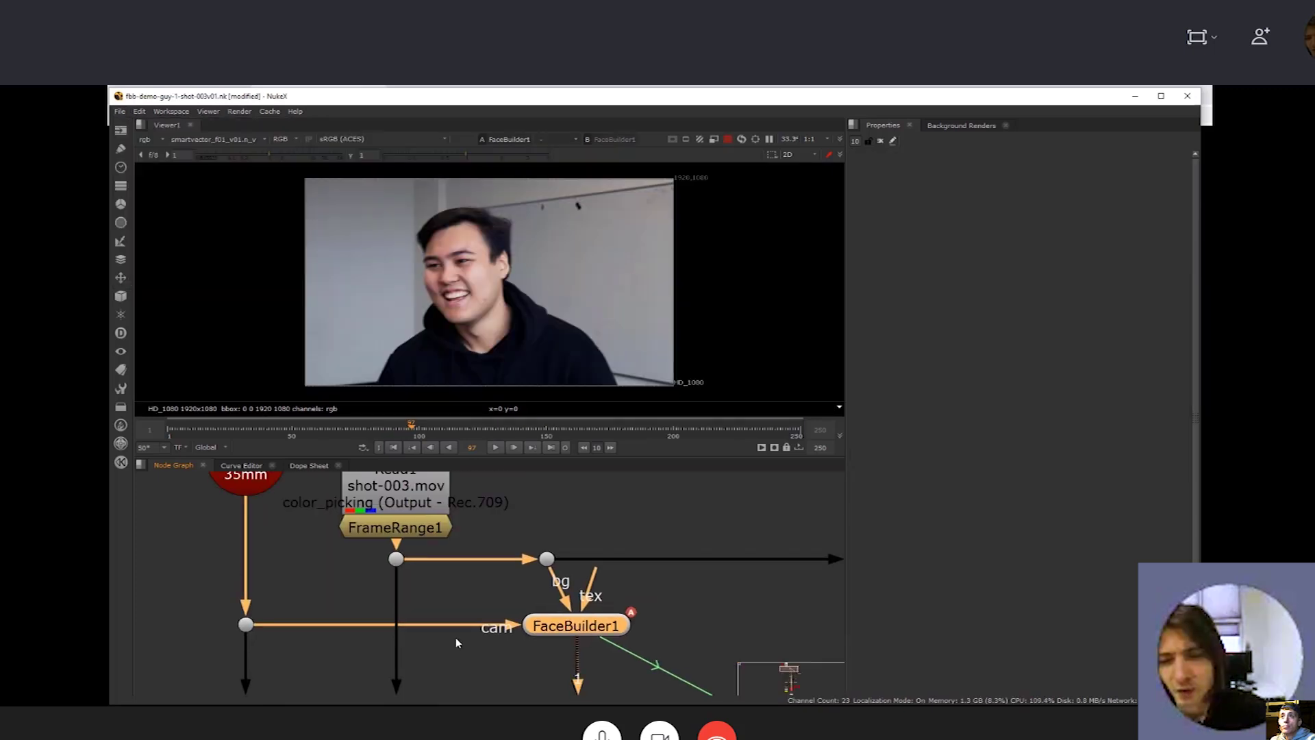
# View the source footage of shot-003.mov and scrub through it to a late smiling frame
pyautogui.moveTo(445, 547); pyautogui.dragTo(447, 651, button='middle')
pyautogui.click(400, 554)
pyautogui.press('1')
pyautogui.click(395, 482)
pyautogui.moveTo(386, 436); pyautogui.dragTo(747, 430)
pyautogui.scroll(-4, 556, 548)
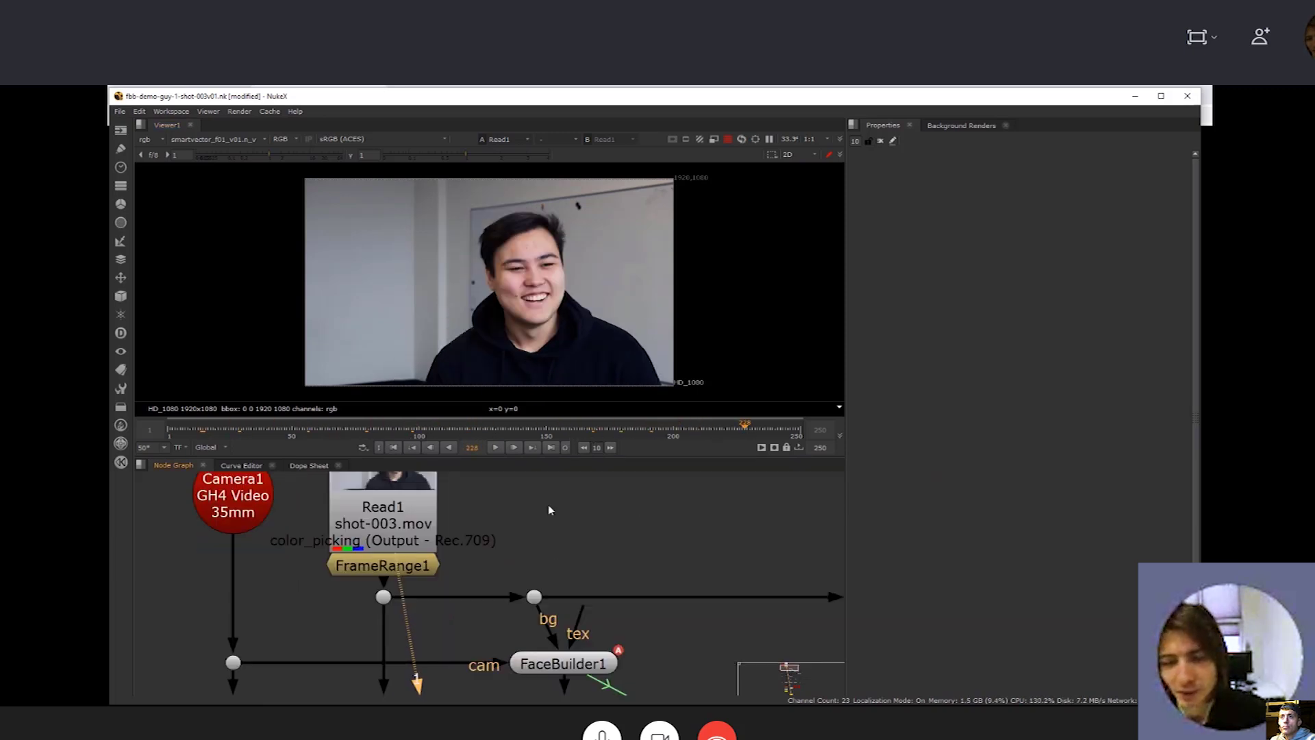
# Display the FaceBuilder1 node in the viewer and open its settings
pyautogui.scroll(2, 483, 548)
pyautogui.press('1')
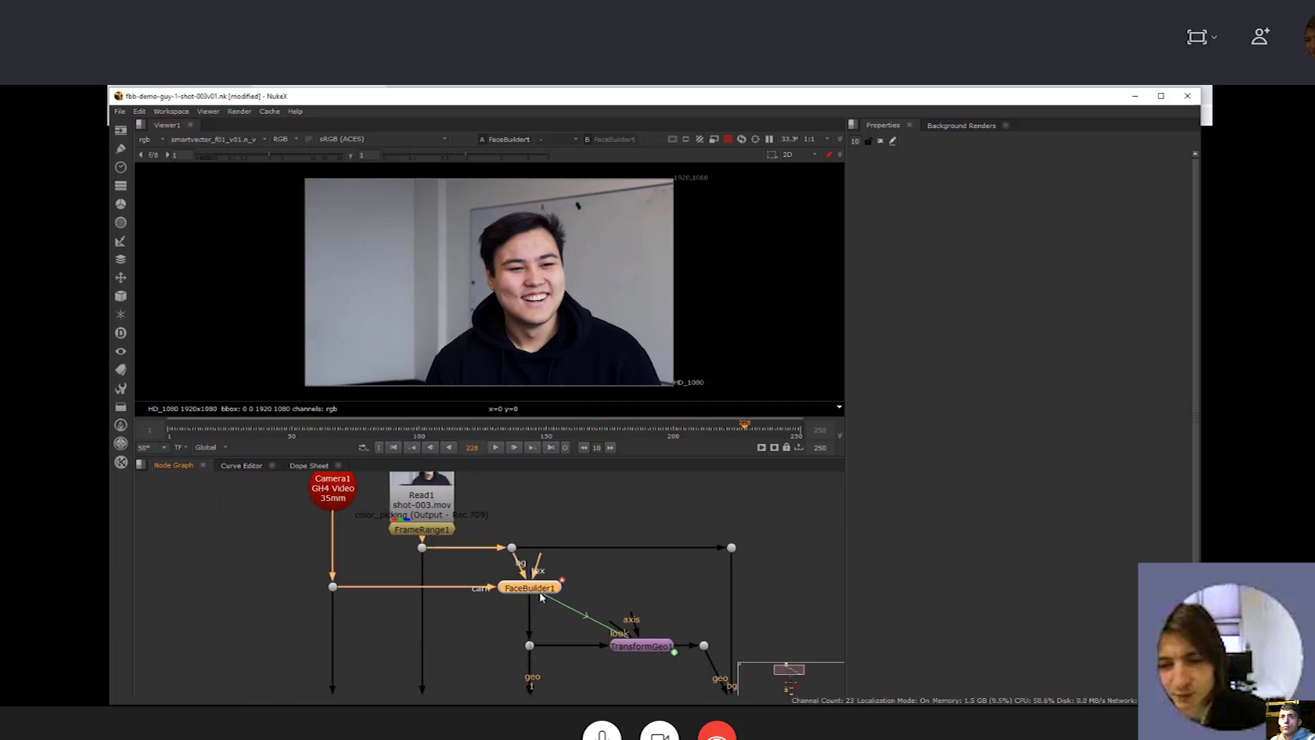
pyautogui.doubleClick(527, 589)
pyautogui.scroll(1, 333, 435)
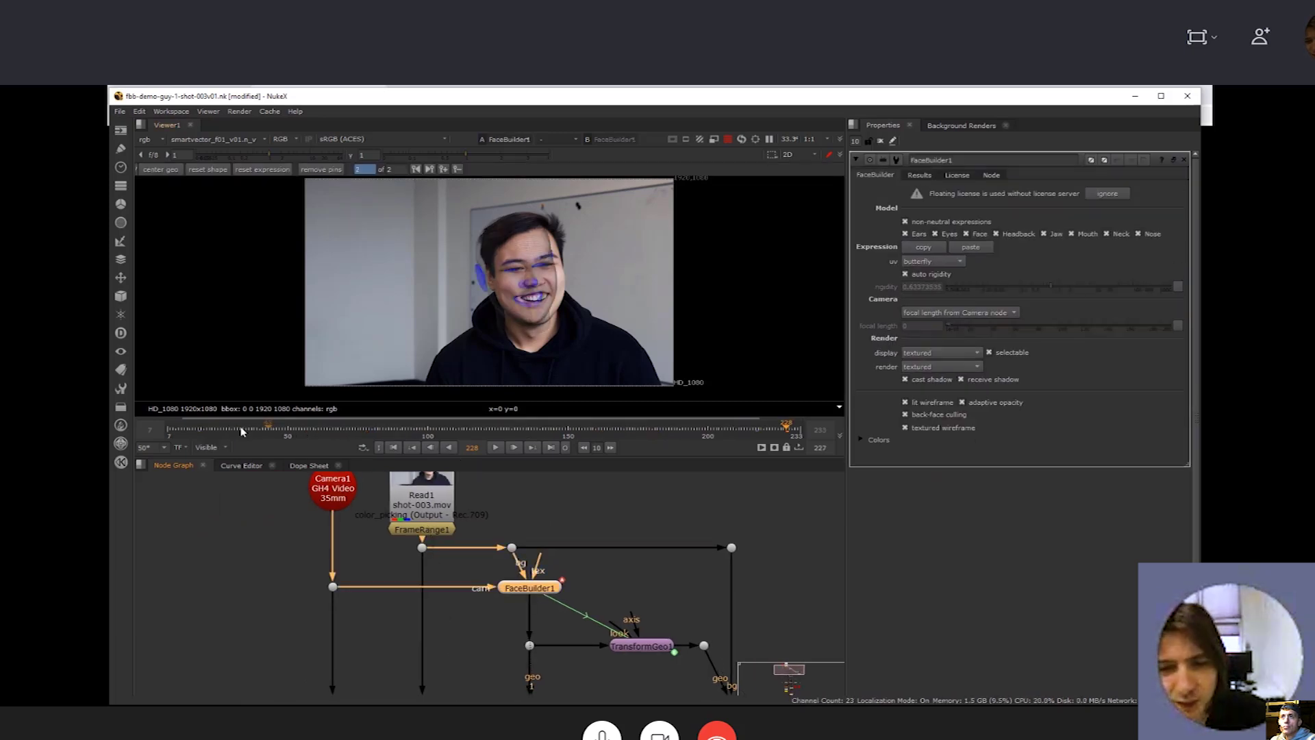
# Compare how the pinned mesh fits the face on keyframes 18 and 217
pyautogui.click(200, 435)
pyautogui.scroll(6, 683, 281)
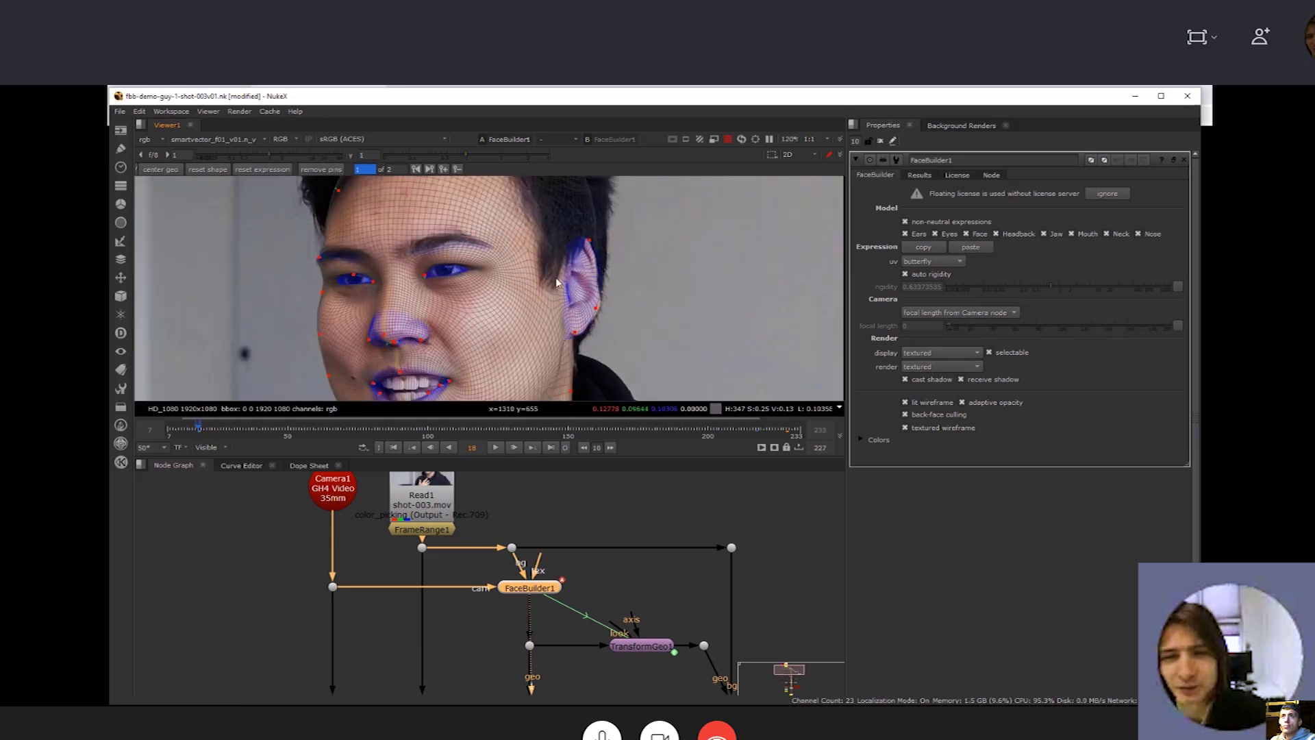
pyautogui.scroll(-3, 615, 255)
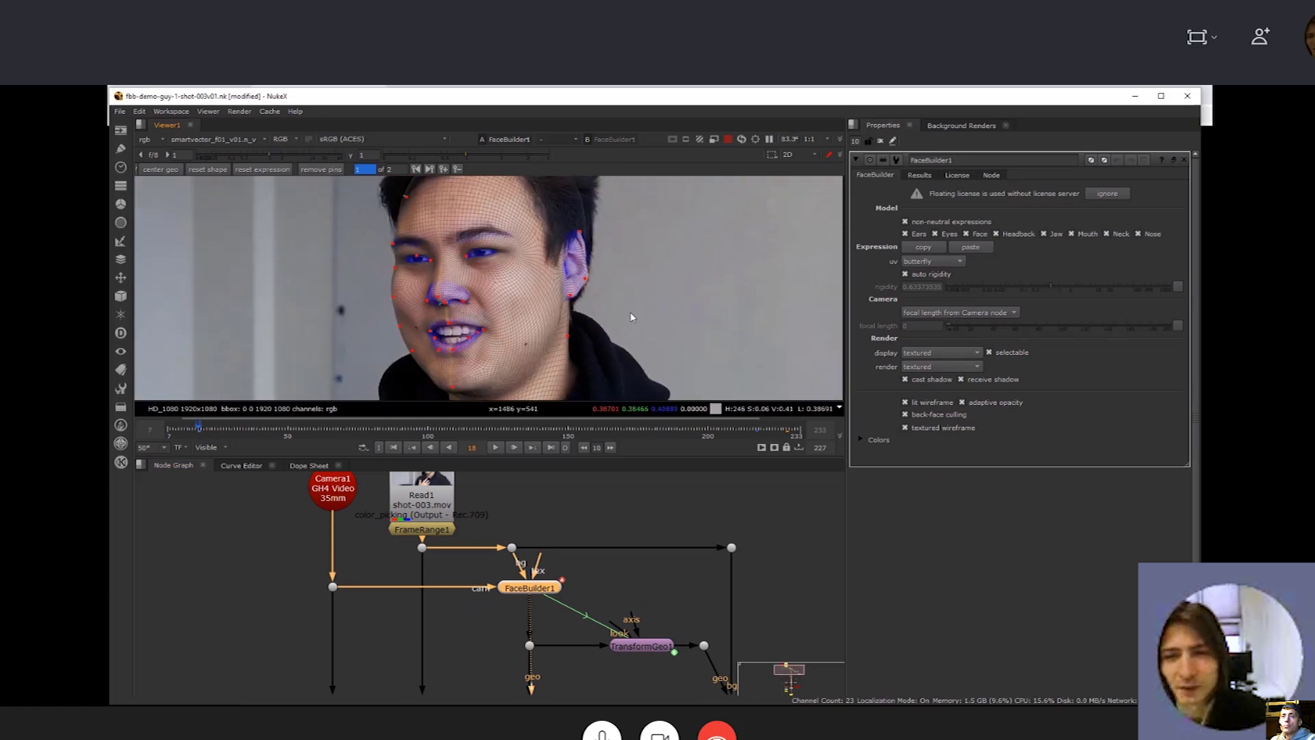
pyautogui.click(757, 434)
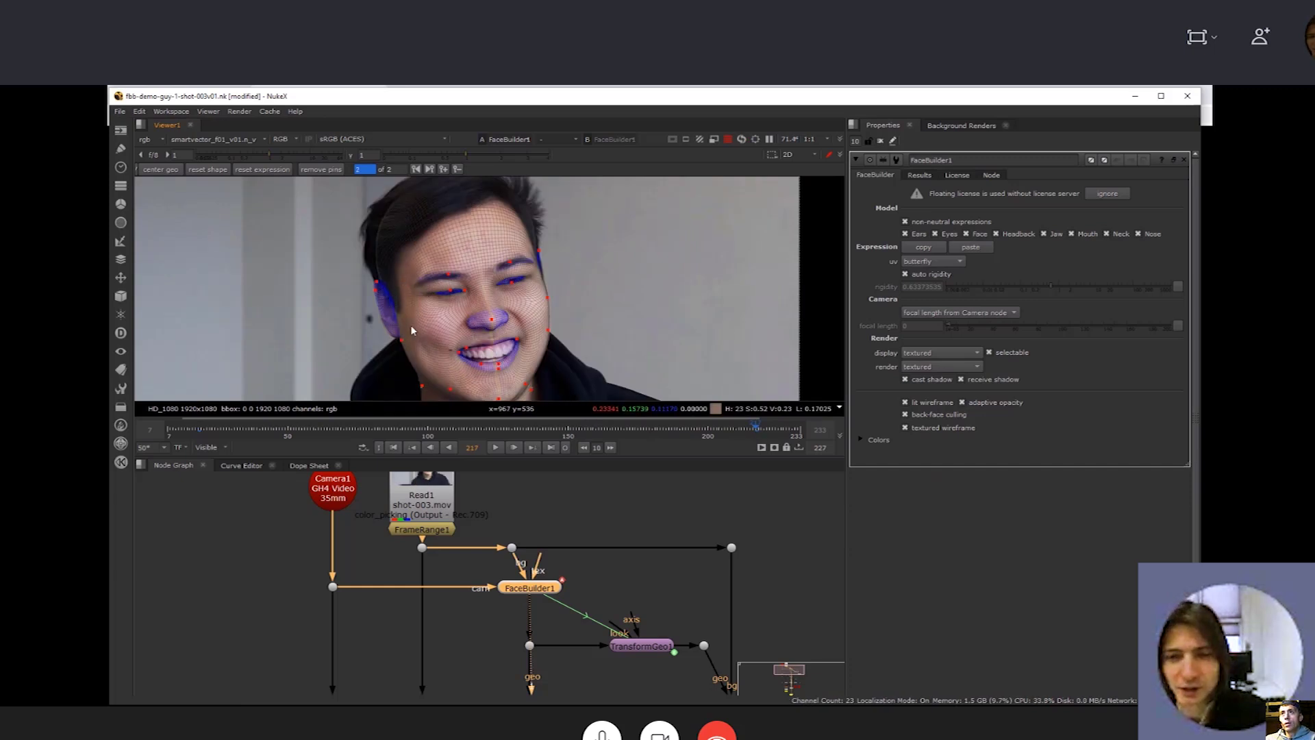
pyautogui.click(198, 428)
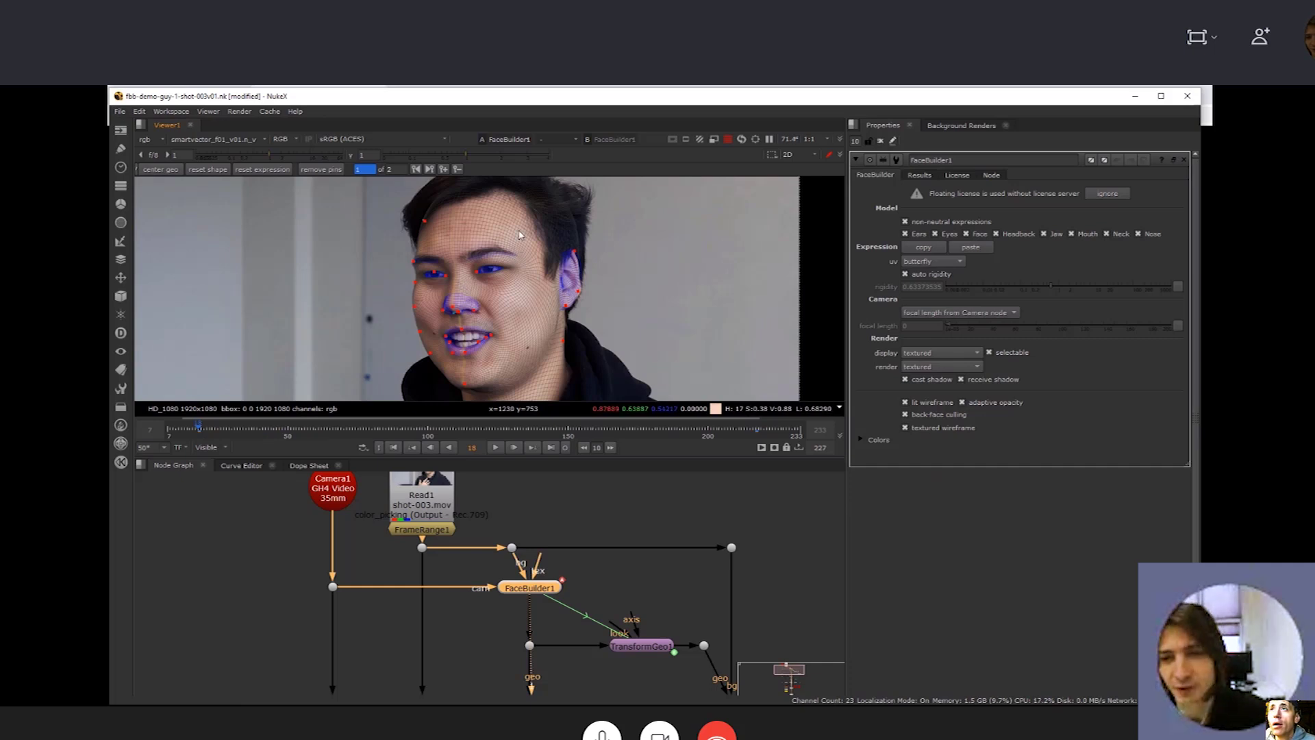
pyautogui.click(758, 434)
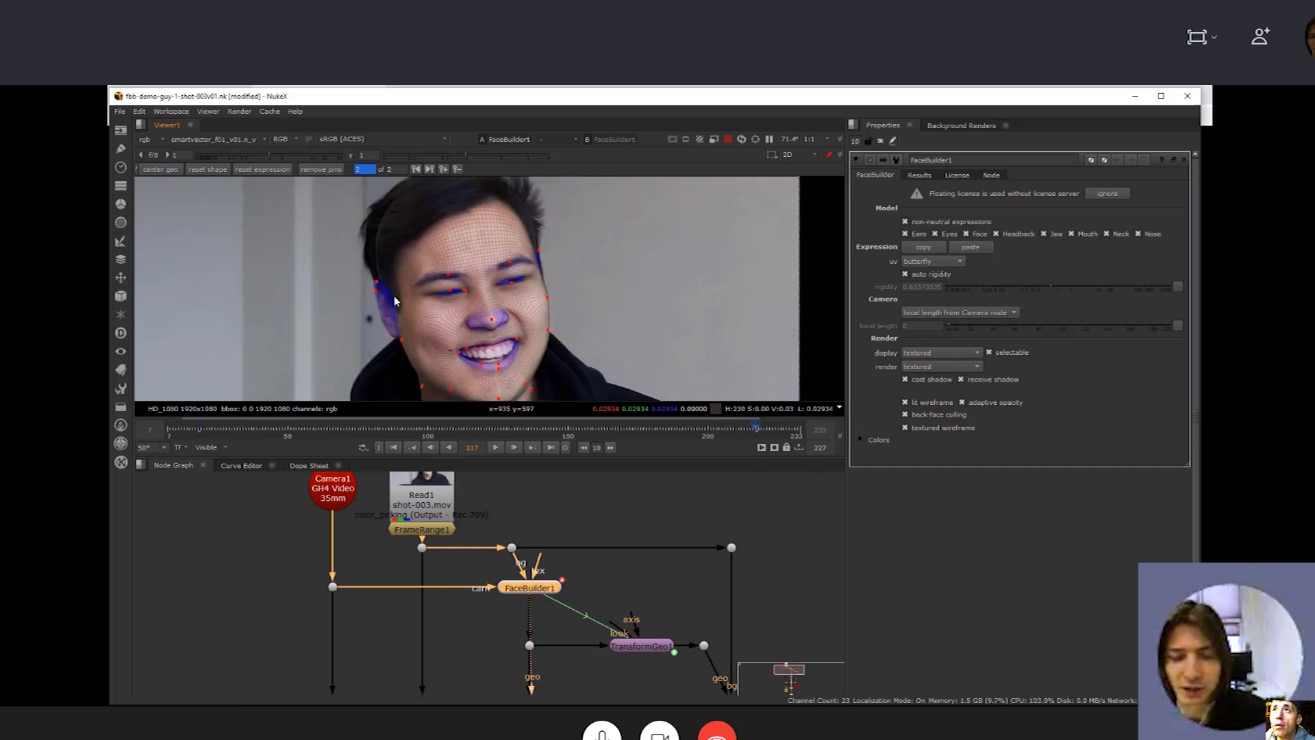
pyautogui.moveTo(628, 324); pyautogui.dragTo(620, 285, button='middle')
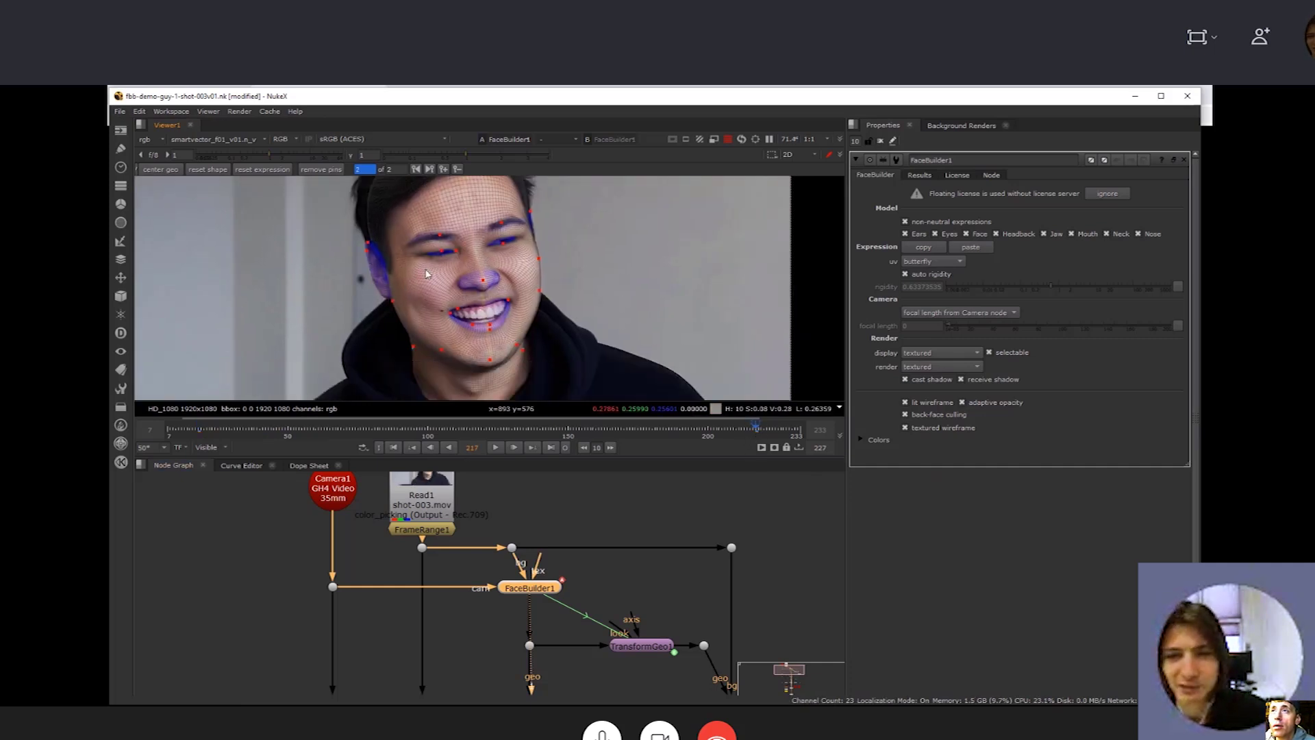
pyautogui.scroll(-2, 425, 271)
pyautogui.moveTo(640, 544); pyautogui.dragTo(563, 522, button='middle')
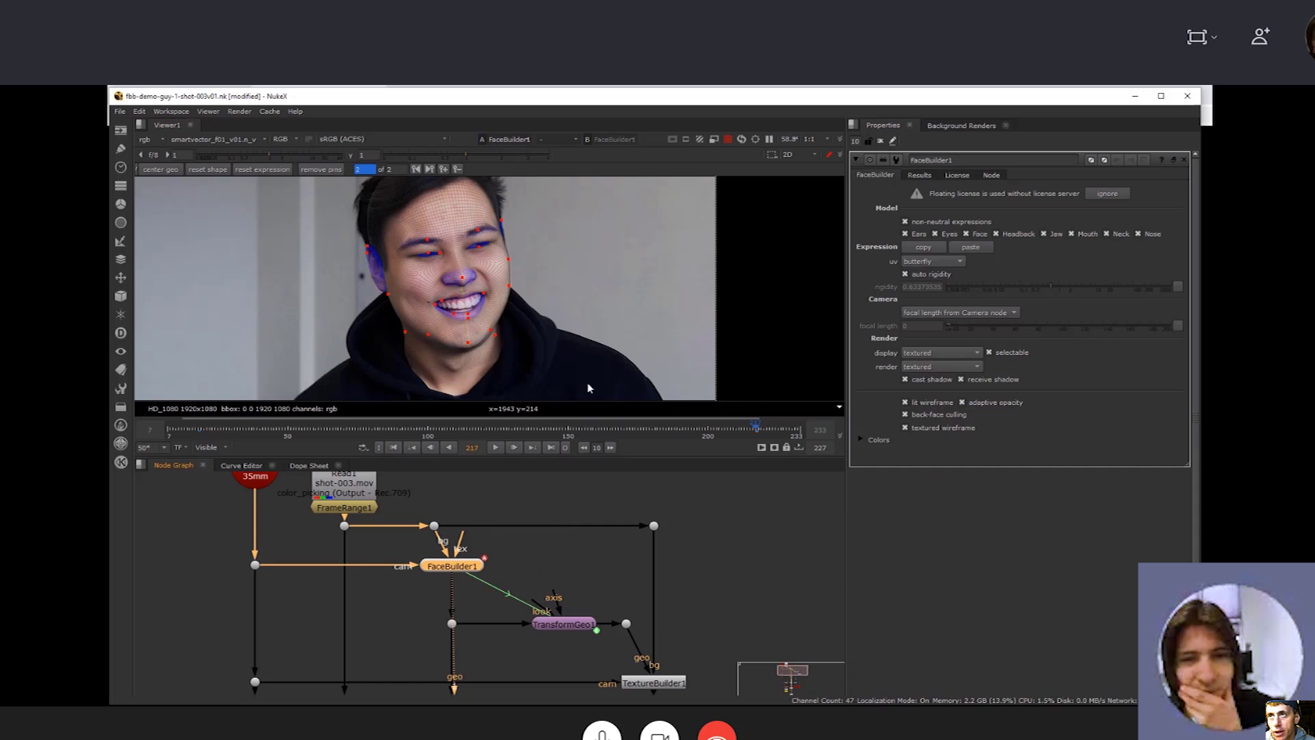
# Examine the reconstructed head in the 3D view without its selection highlight, orbiting around it
pyautogui.press('Tab')
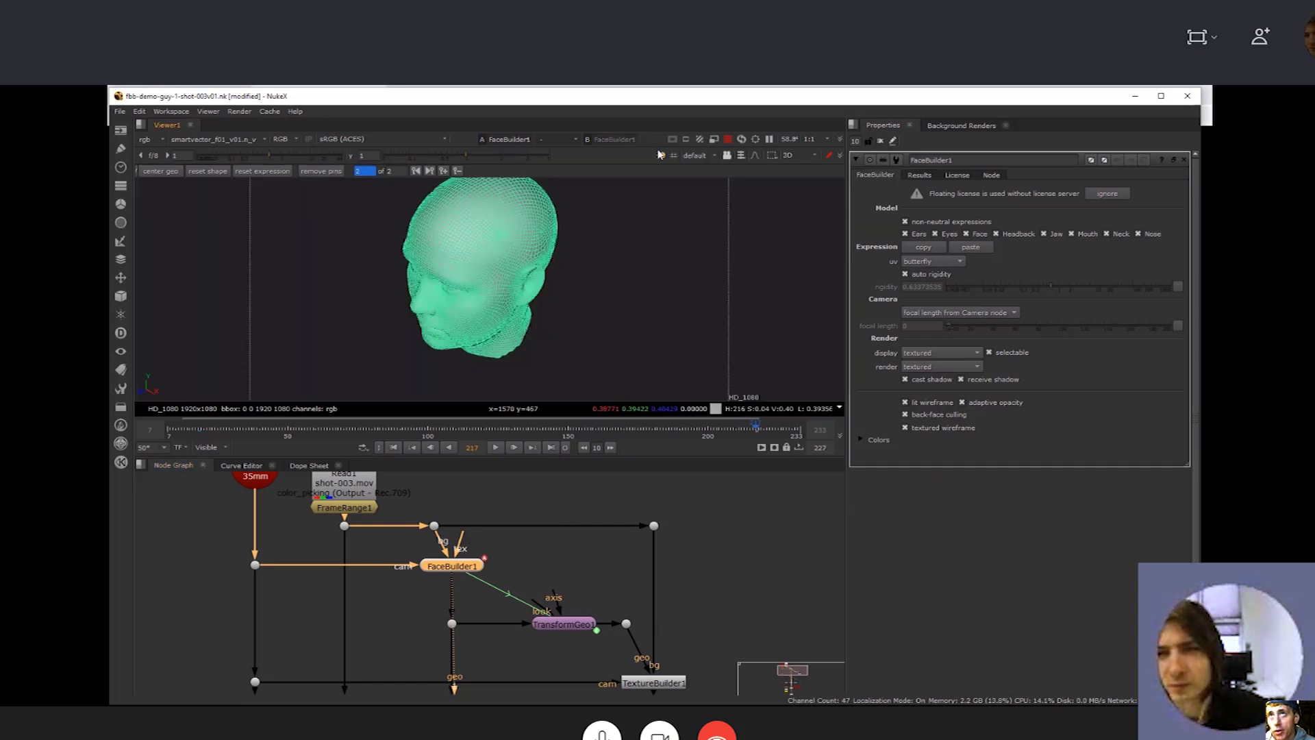
pyautogui.keyDown('ctrl'); pyautogui.moveTo(611, 302); pyautogui.dragTo(569, 209); pyautogui.keyUp('ctrl')
pyautogui.click(569, 210)
pyautogui.keyDown('ctrl'); pyautogui.moveTo(595, 320); pyautogui.dragTo(494, 336); pyautogui.keyUp('ctrl')
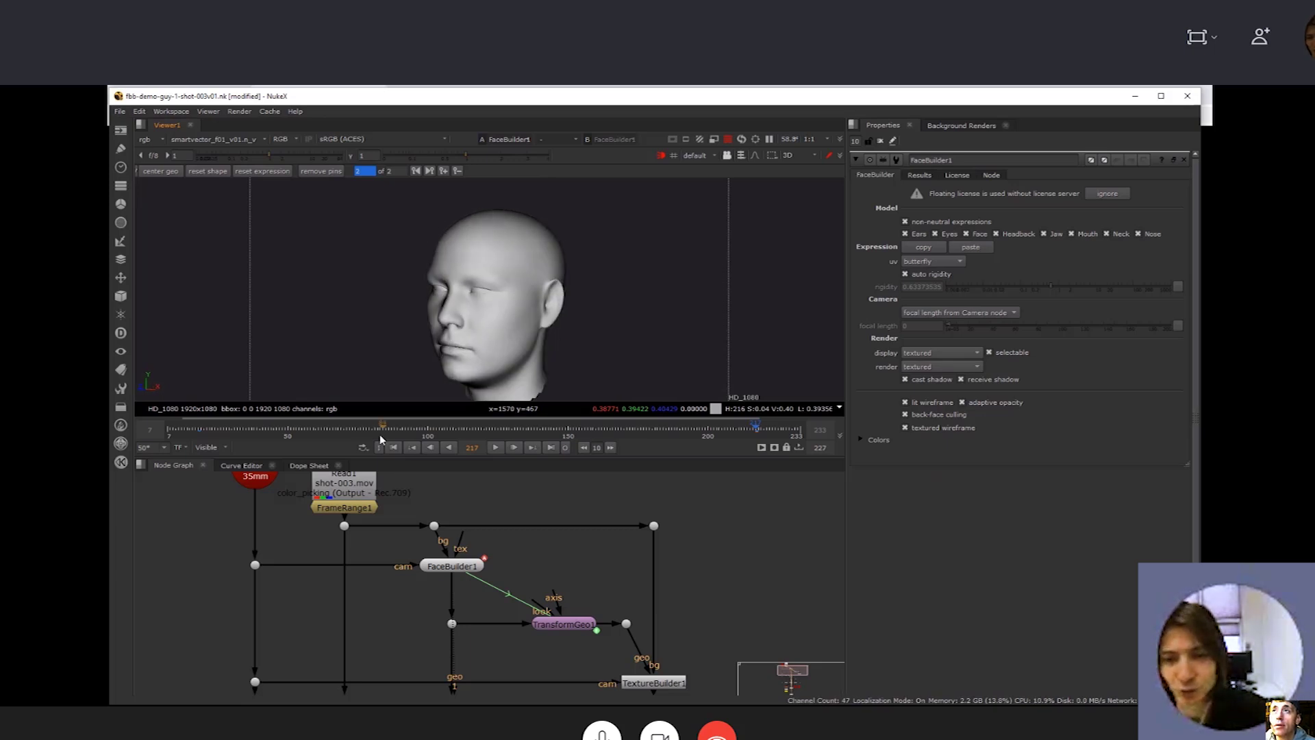
# Check the facial expressions on keyframes 18 and 217 in 2D, and view the 3D head from the front
pyautogui.press('Tab')
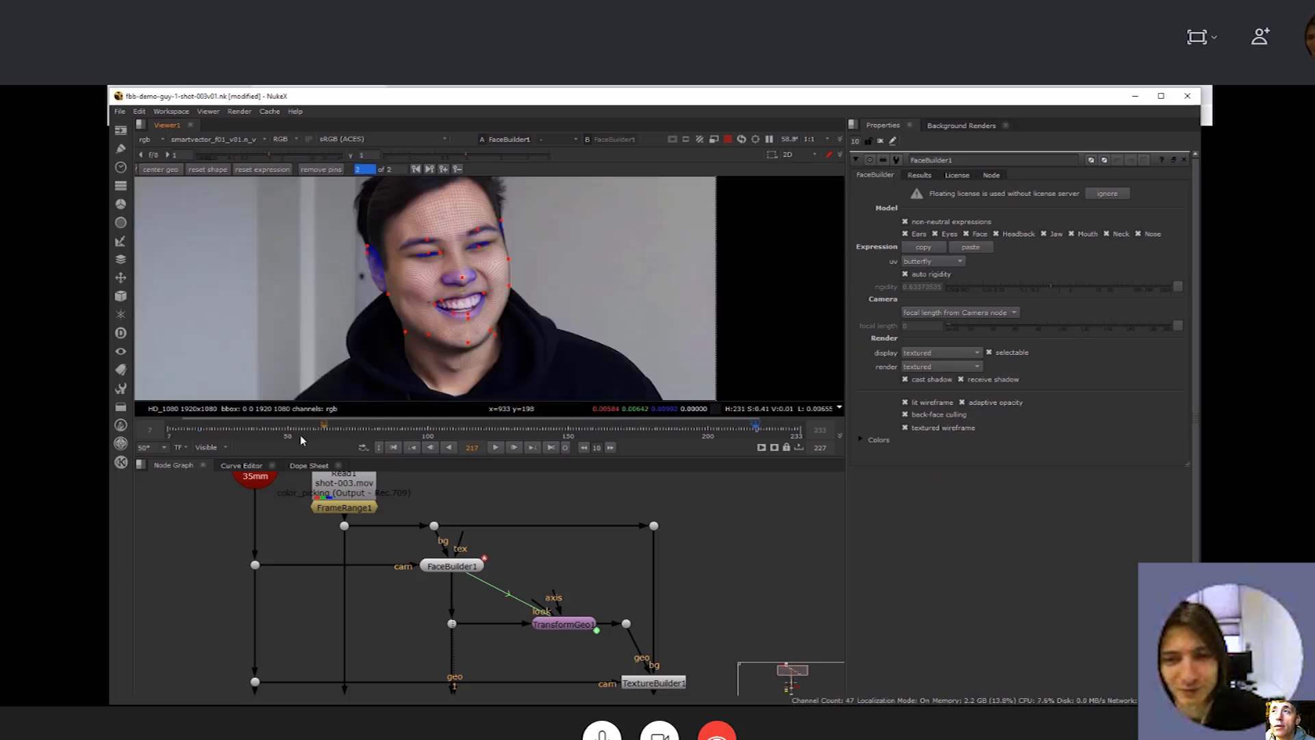
pyautogui.click(199, 435)
pyautogui.click(757, 434)
pyautogui.click(453, 564)
pyautogui.click(466, 532)
pyautogui.press('Tab')
pyautogui.keyDown('ctrl'); pyautogui.moveTo(610, 352); pyautogui.dragTo(713, 345); pyautogui.keyUp('ctrl')
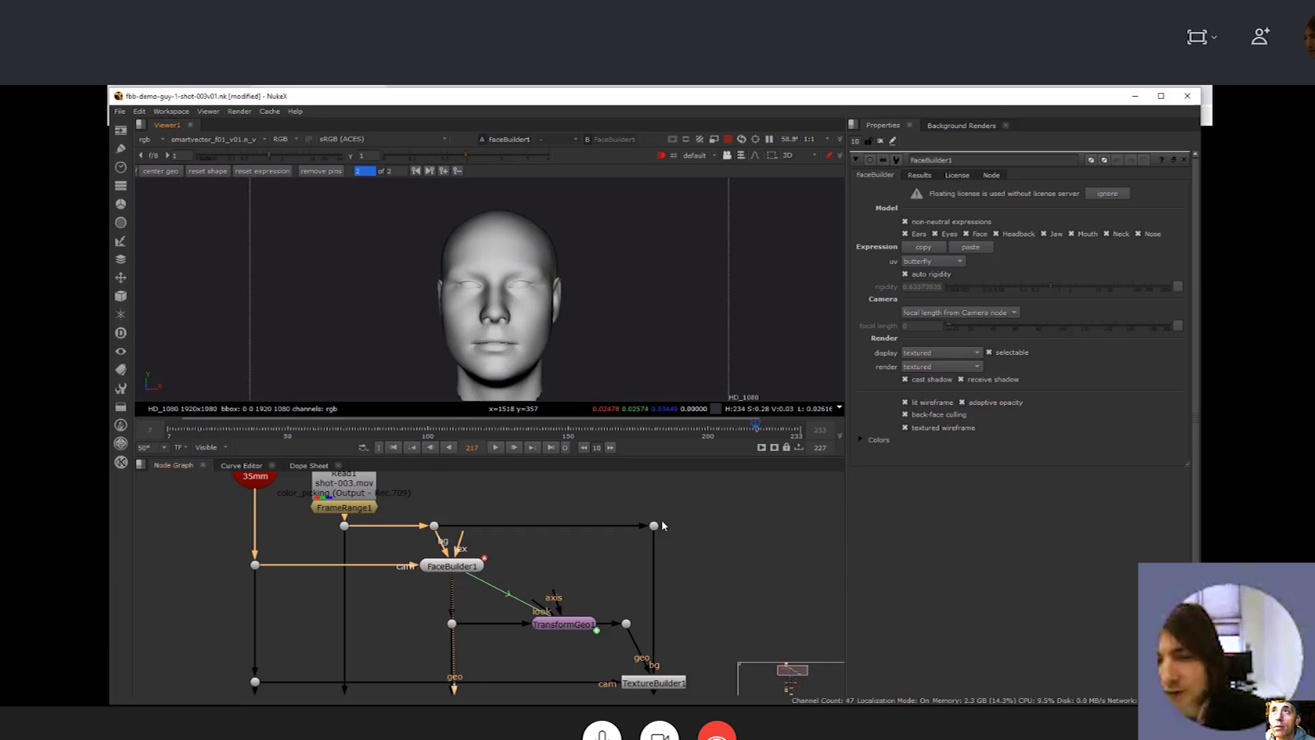
# Export the FaceBuilder1 result as a FaceTracker node and place it beside the existing node tree
pyautogui.click(916, 176)
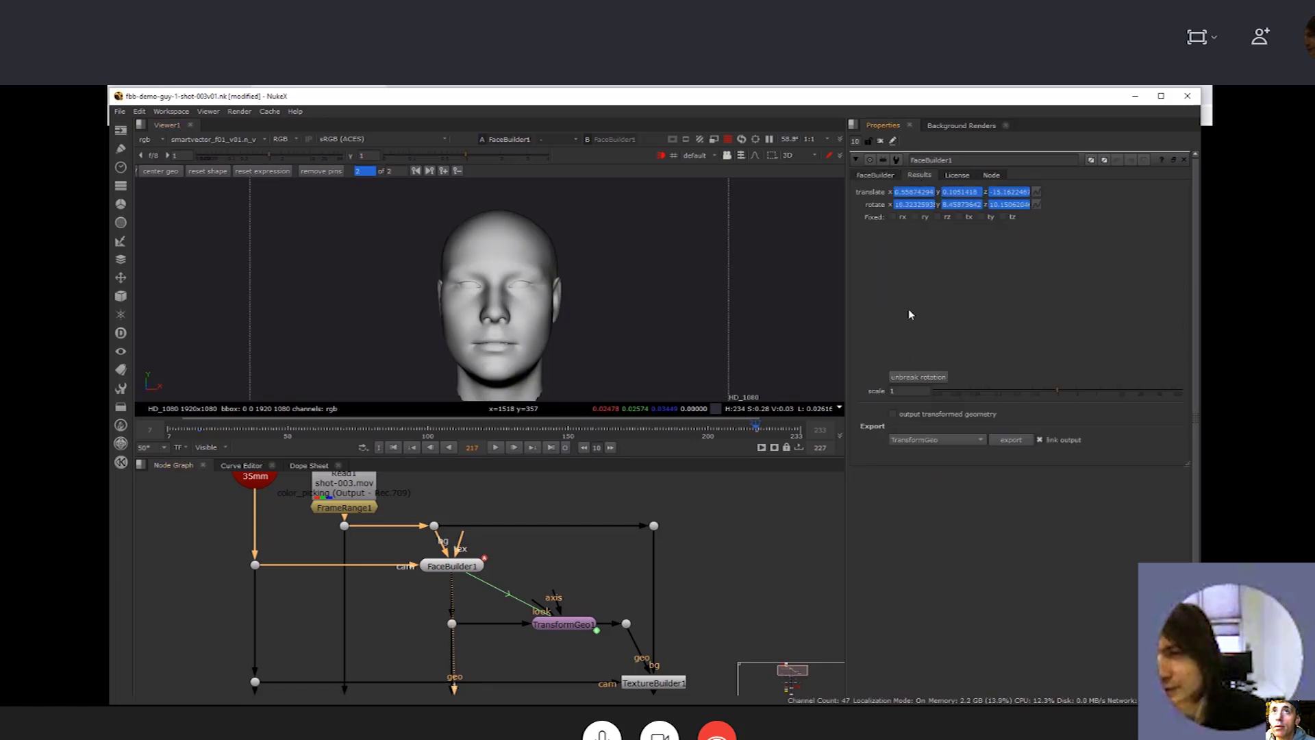
pyautogui.click(933, 440)
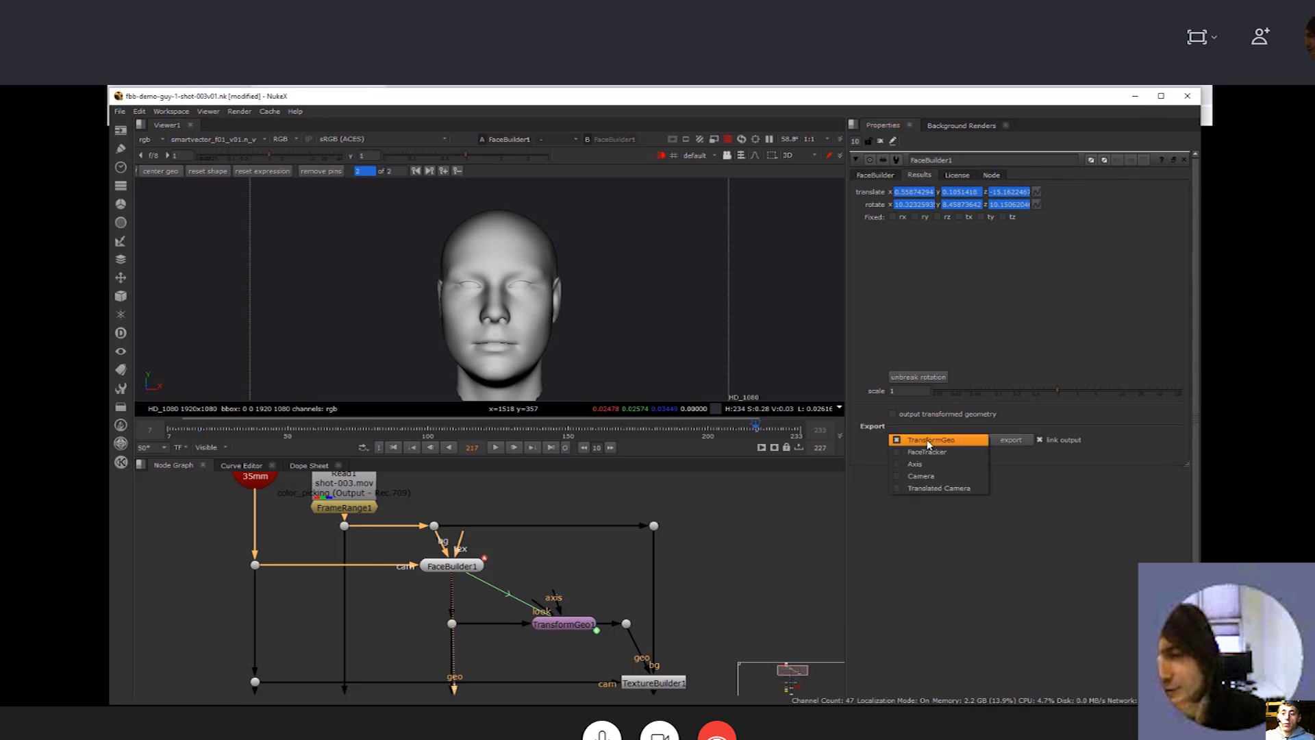
pyautogui.click(927, 452)
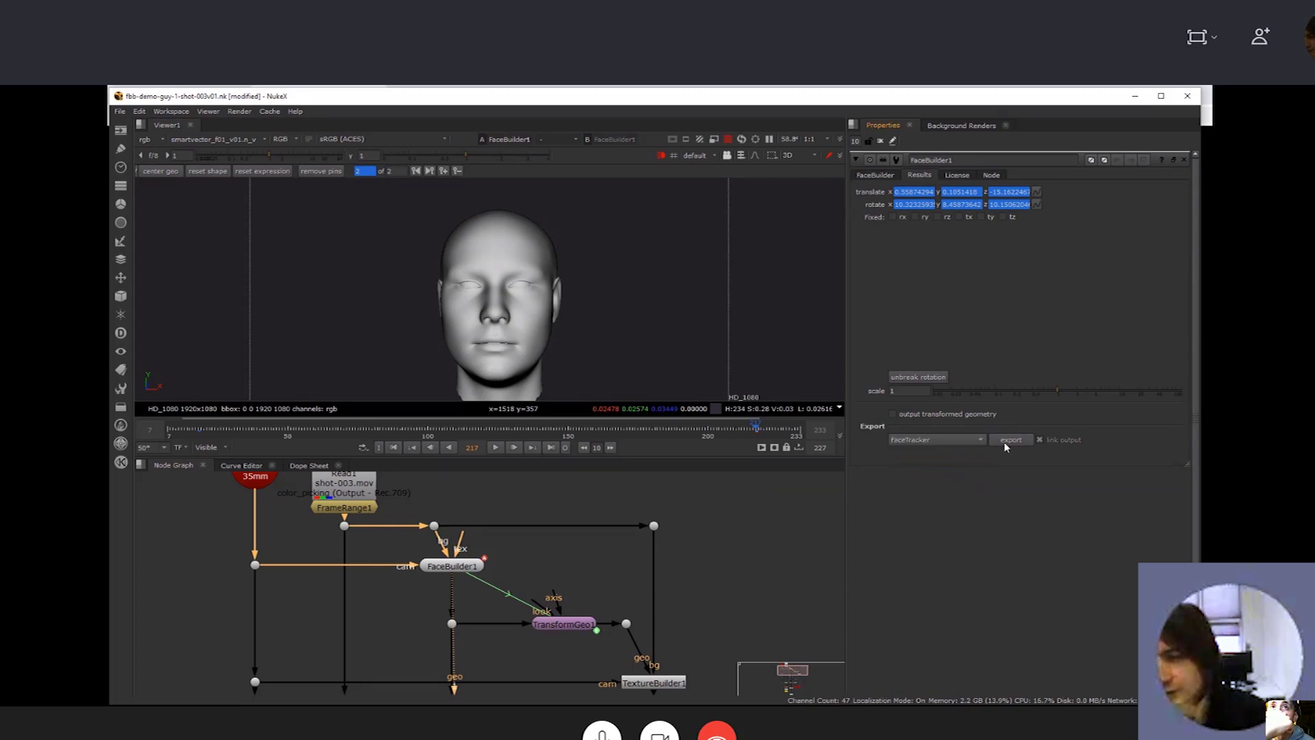
pyautogui.click(1010, 440)
pyautogui.moveTo(524, 570); pyautogui.dragTo(762, 565)
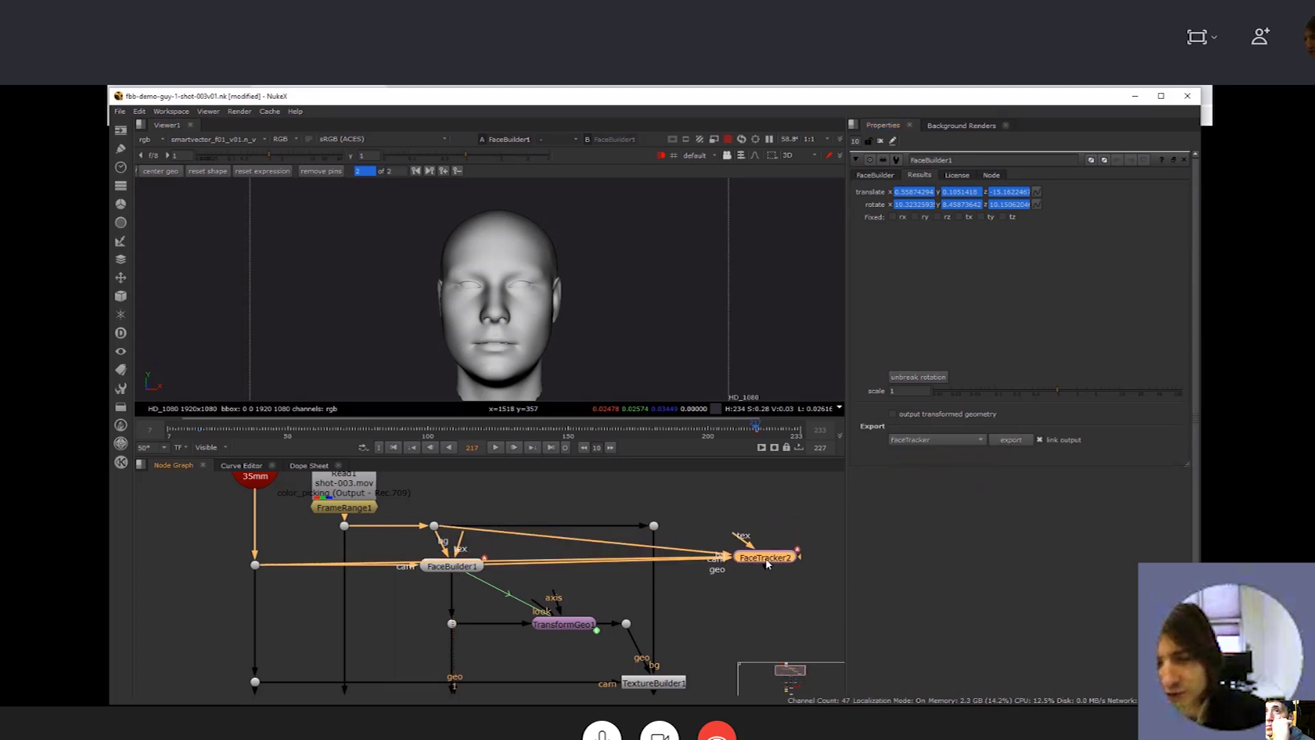
# Show the exported FaceTracker node over the footage in 2D and open its settings
pyautogui.press('1')
pyautogui.doubleClick(761, 562)
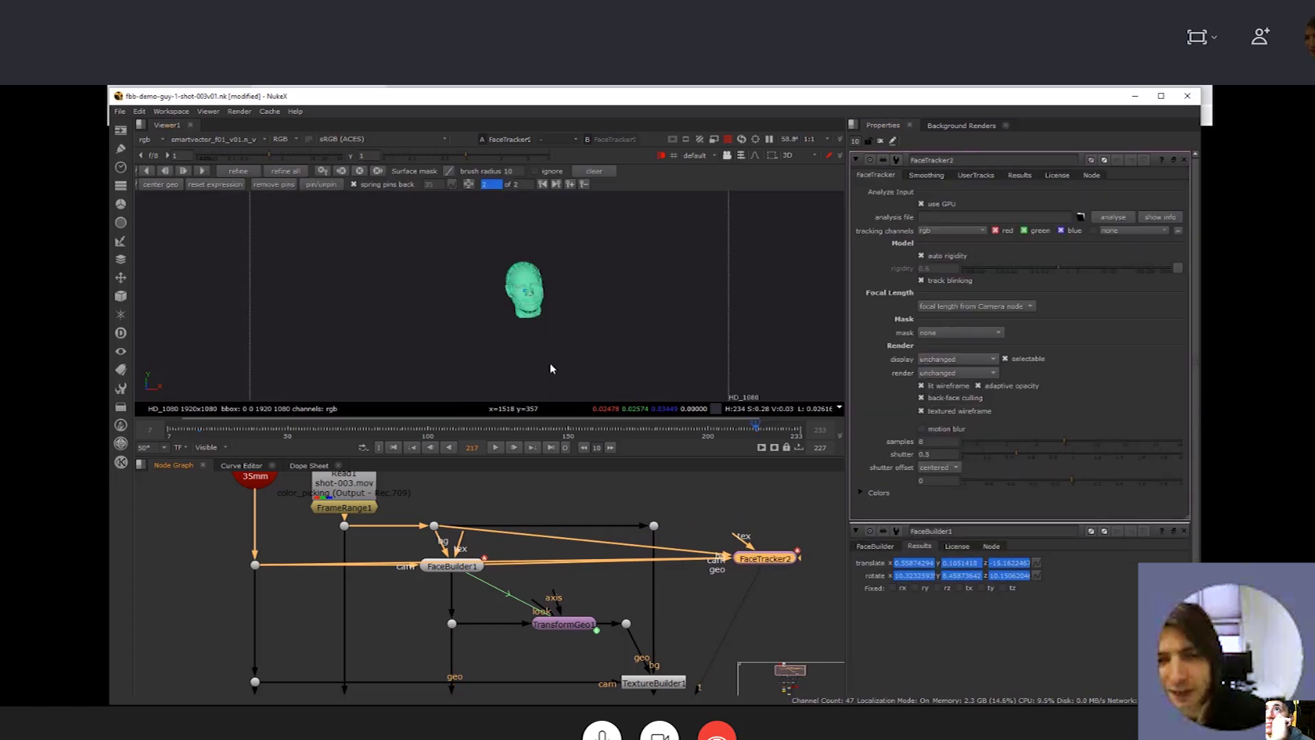
pyautogui.click(608, 353)
pyautogui.press('Tab')
# Check the tracker mesh on keyframes 18 and 217, and skip the KeenTools update
pyautogui.click(198, 435)
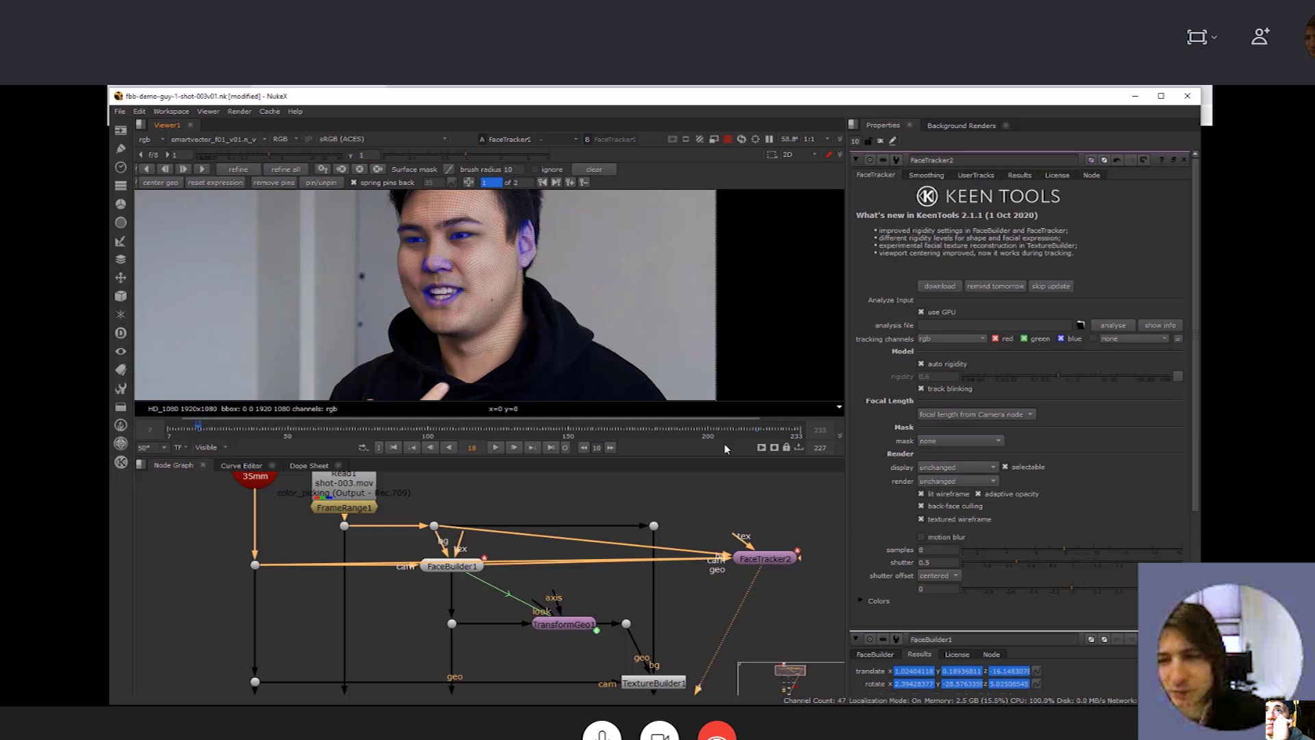
pyautogui.click(757, 430)
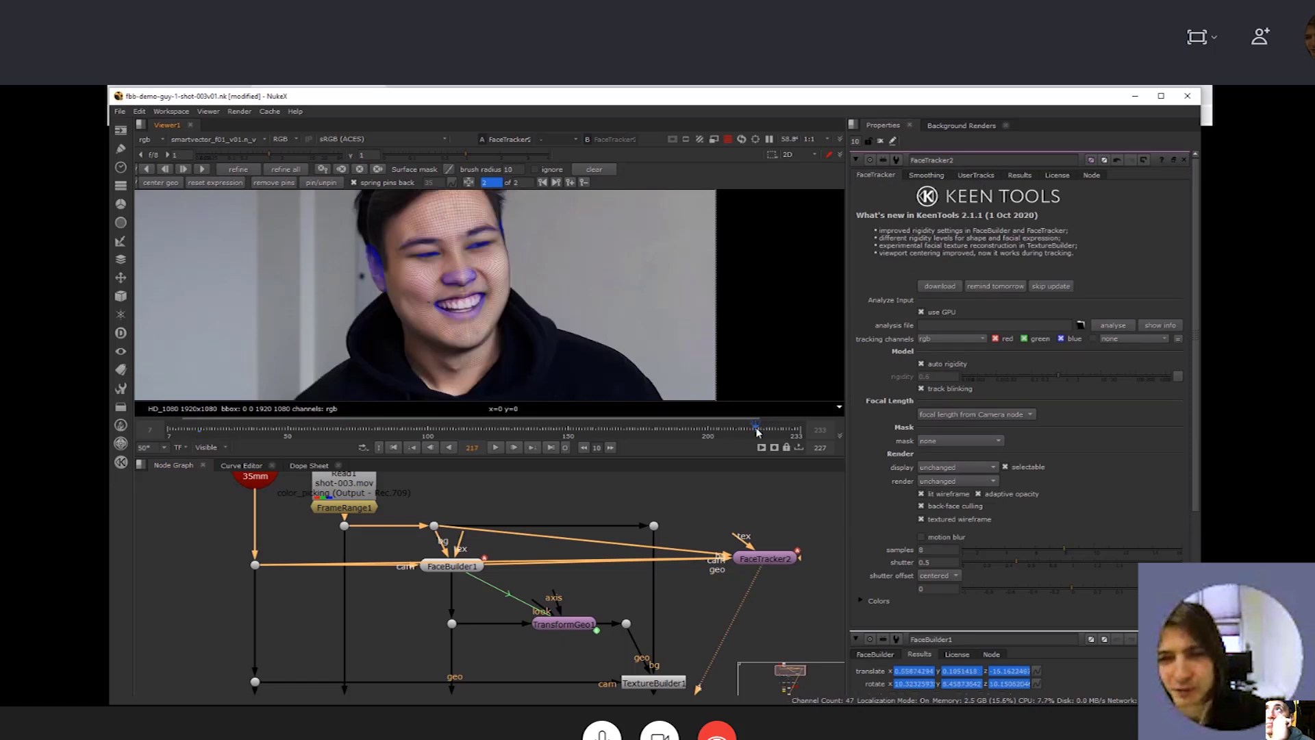
pyautogui.click(200, 430)
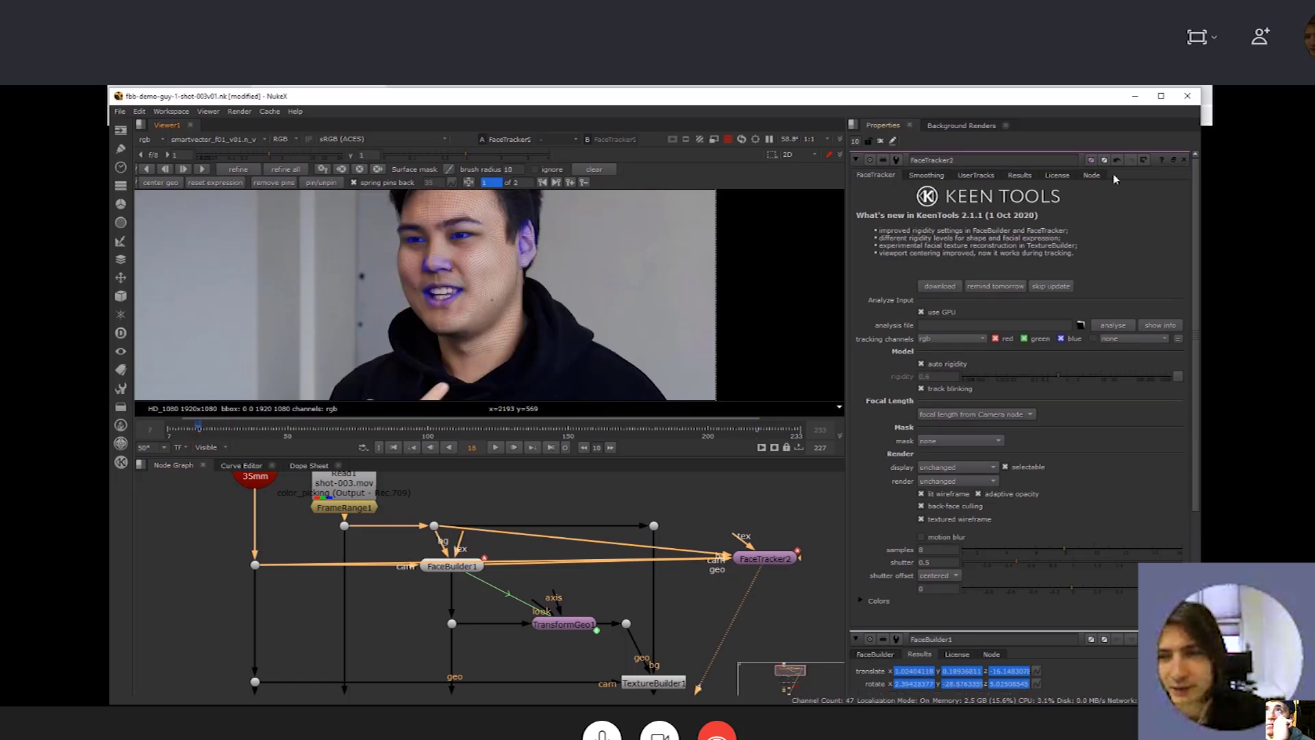
pyautogui.click(1057, 287)
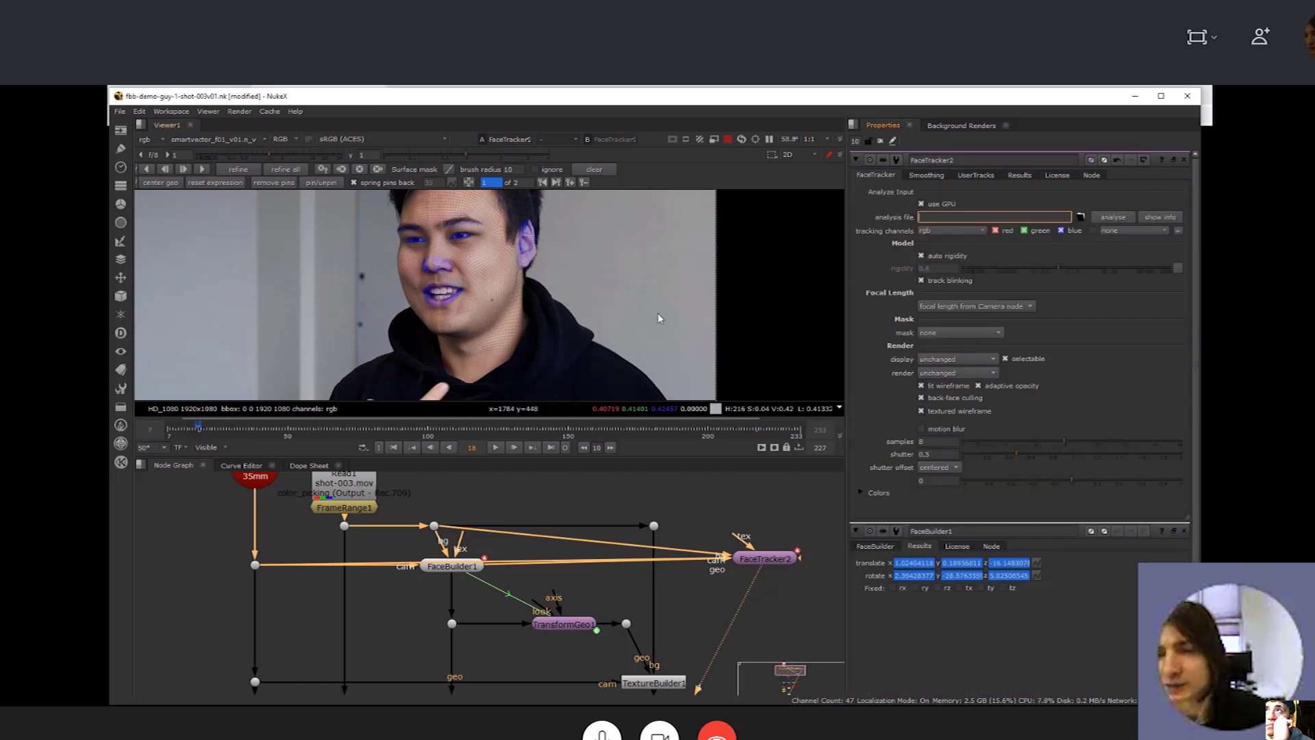
# Try to pin the tracker mesh below the earlobe on frame 18
pyautogui.moveTo(624, 229); pyautogui.dragTo(619, 306, button='middle')
pyautogui.moveTo(352, 330); pyautogui.dragTo(352, 307, button='middle')
pyautogui.scroll(2, 436, 302)
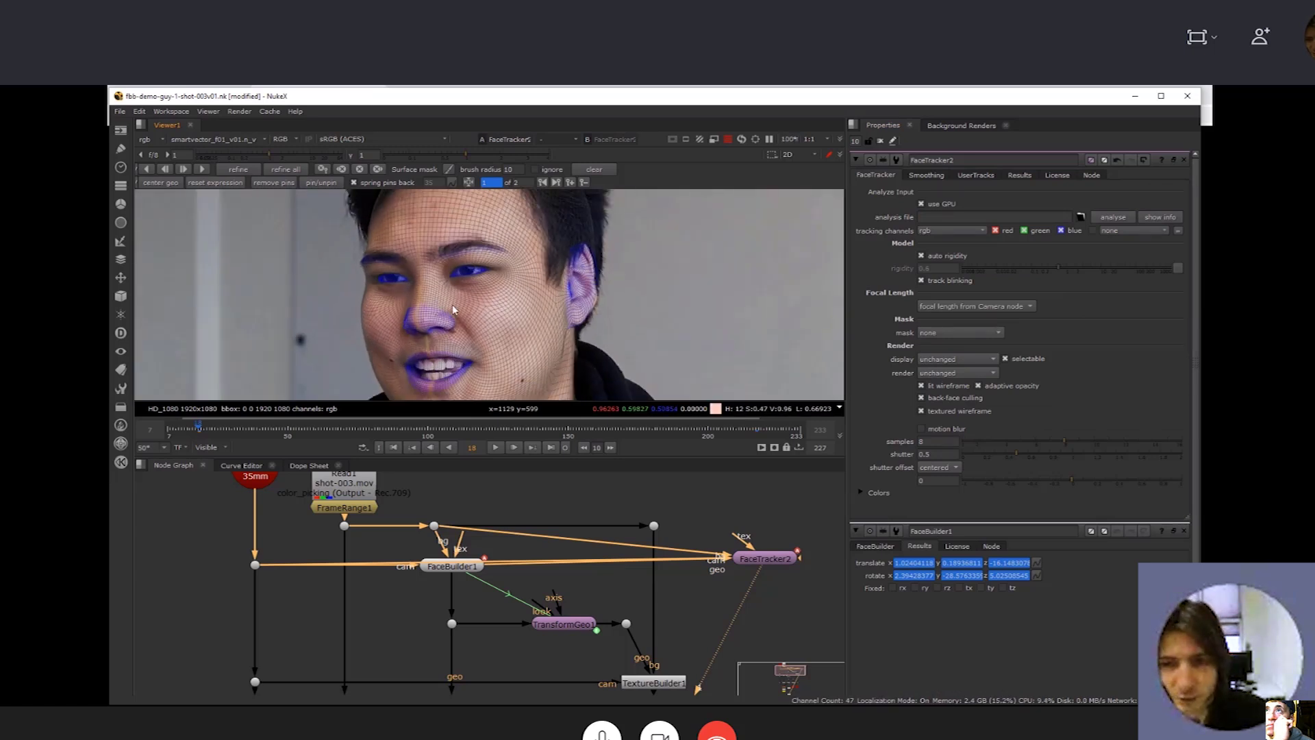
pyautogui.moveTo(669, 326); pyautogui.dragTo(679, 318, button='middle')
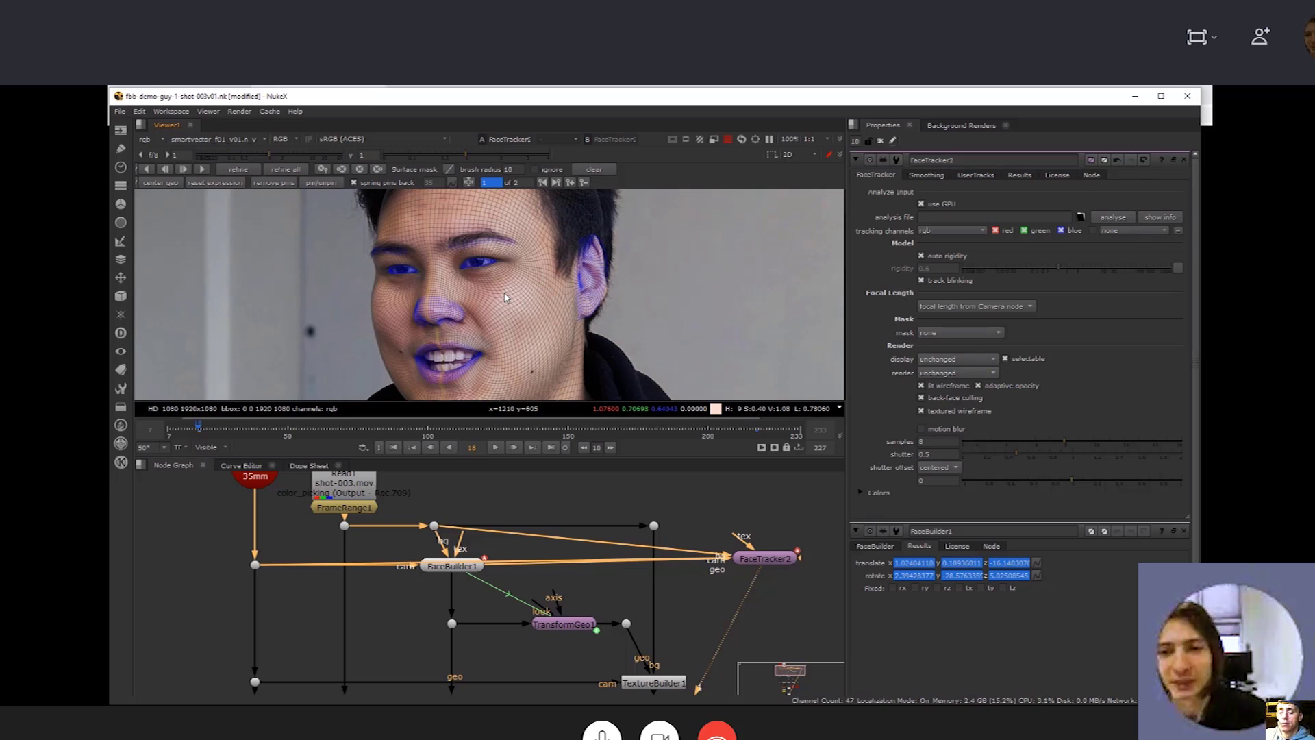
pyautogui.moveTo(655, 320); pyautogui.dragTo(655, 314, button='middle')
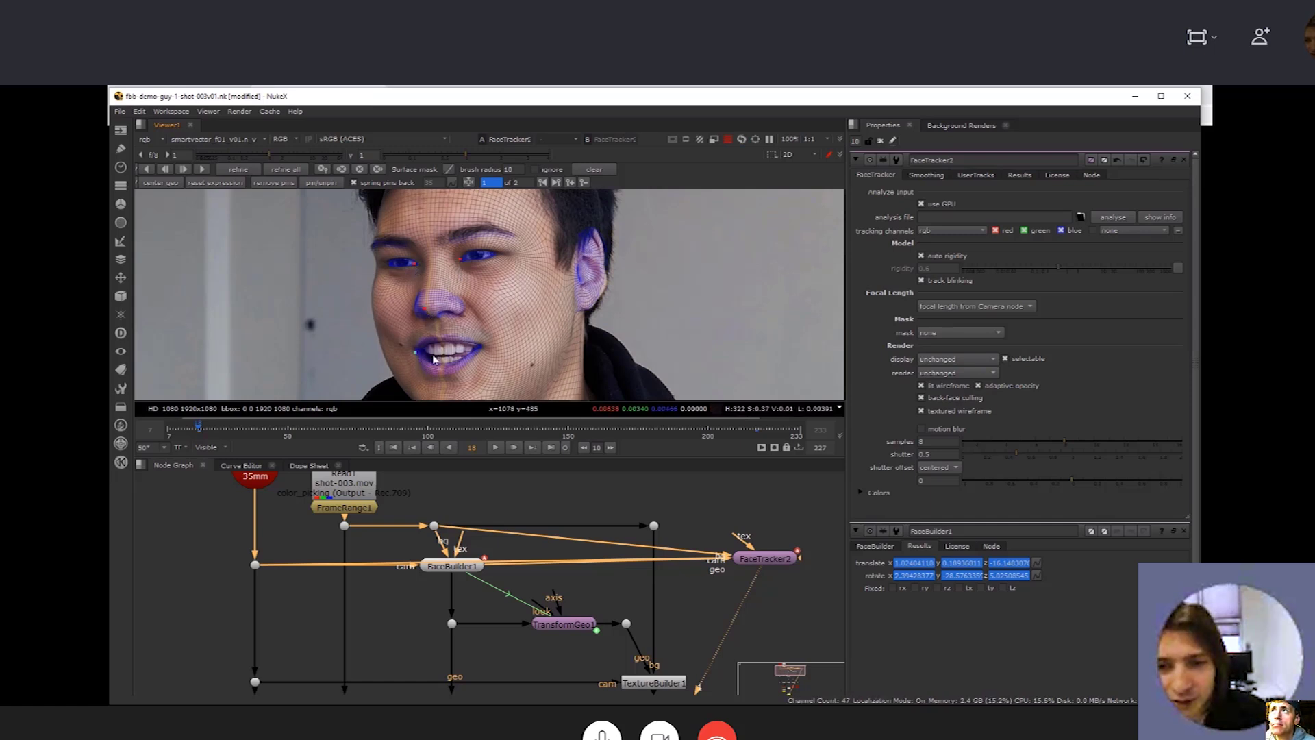
pyautogui.click(583, 306)
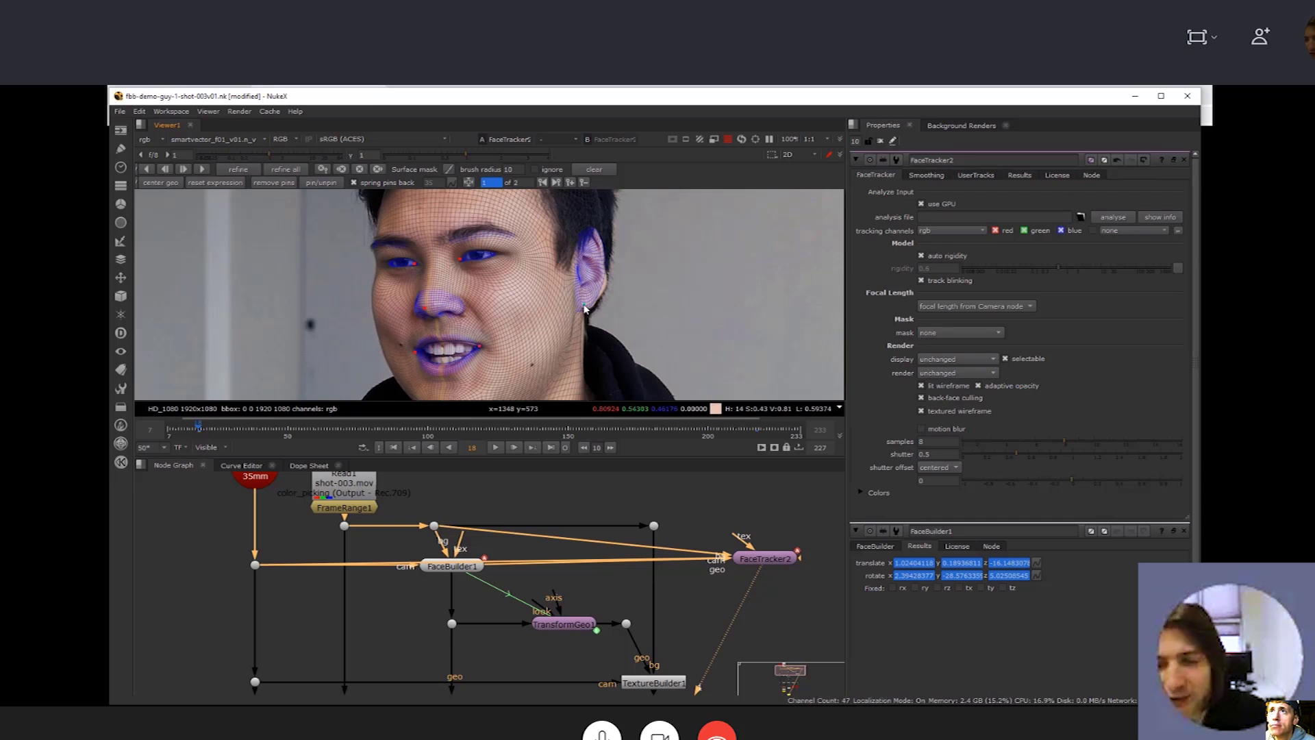
pyautogui.hotkey('ctrl', 'z')
# Pin the tracker mesh at the upper and lower lips on frame 18, and scrub the neighbouring frames
pyautogui.click(441, 369)
pyautogui.click(439, 337)
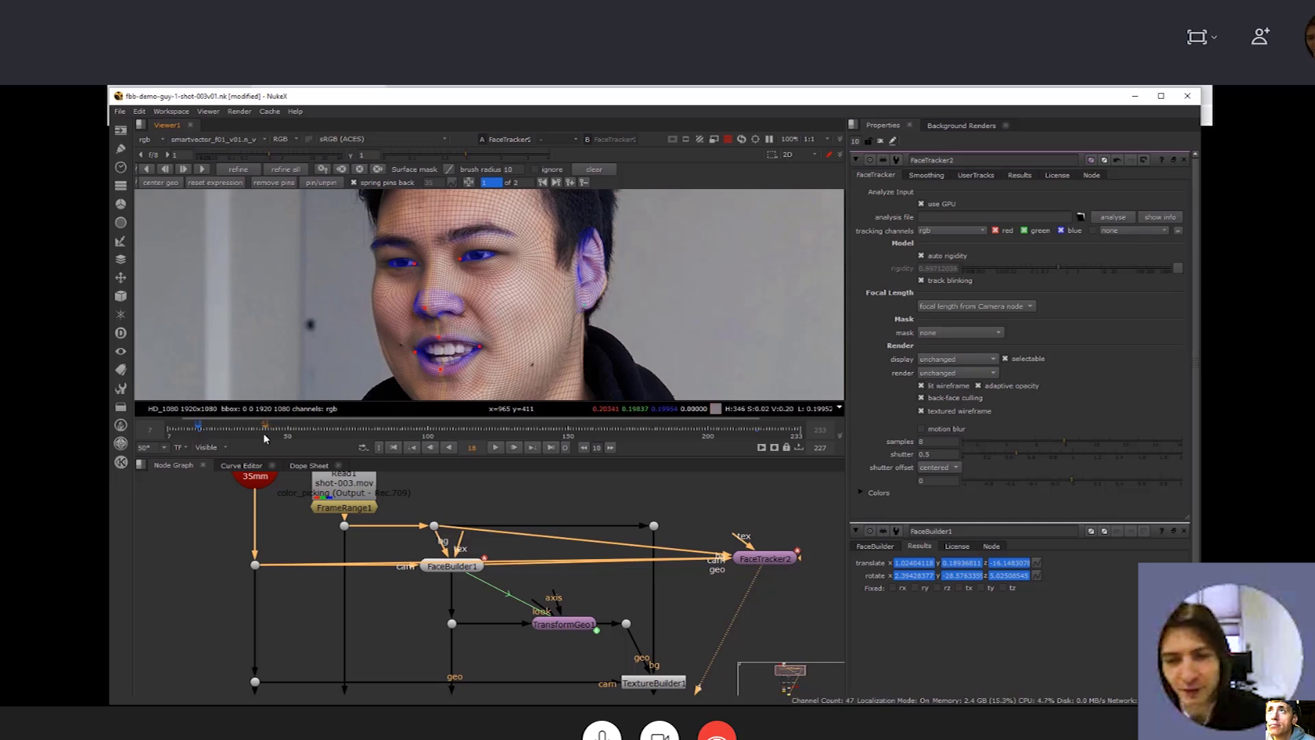
pyautogui.moveTo(226, 433); pyautogui.dragTo(199, 431)
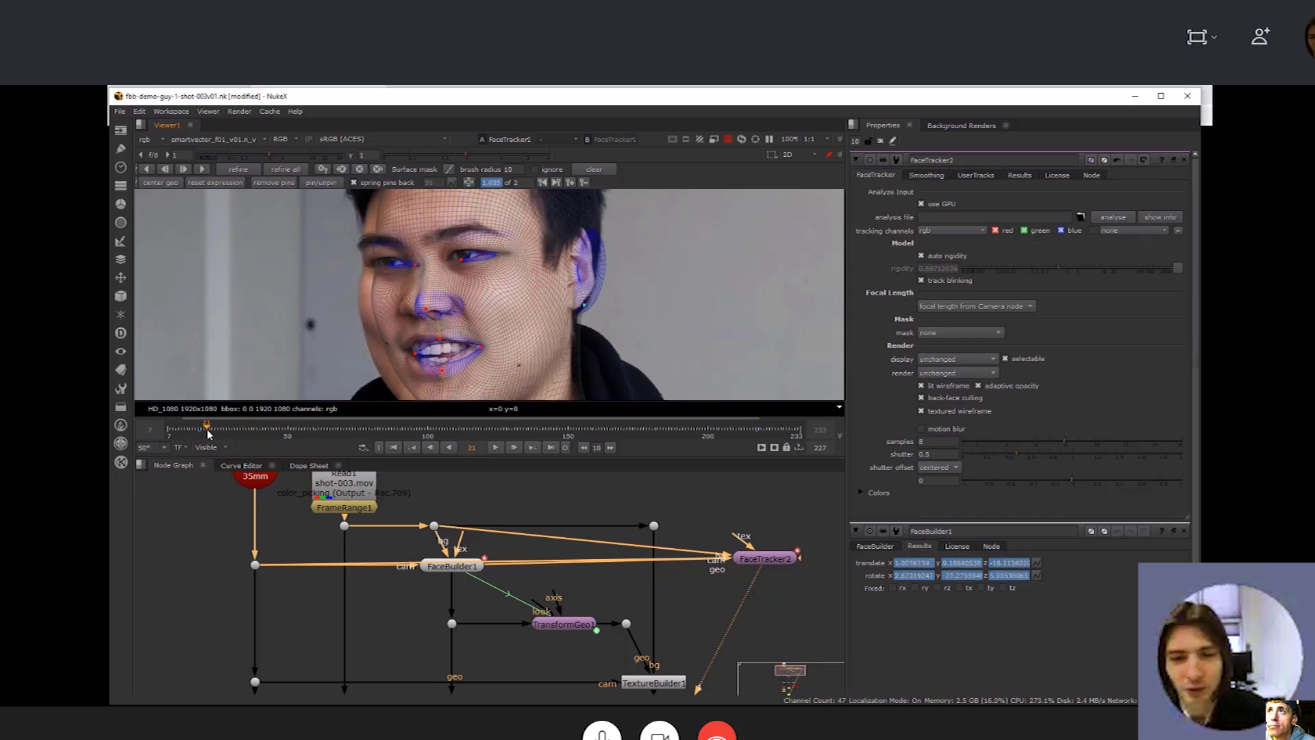
# Check keyframe 217, and pin the tracker mesh at the far cheek's jawline and below the earlobe on frame 18
pyautogui.click(756, 433)
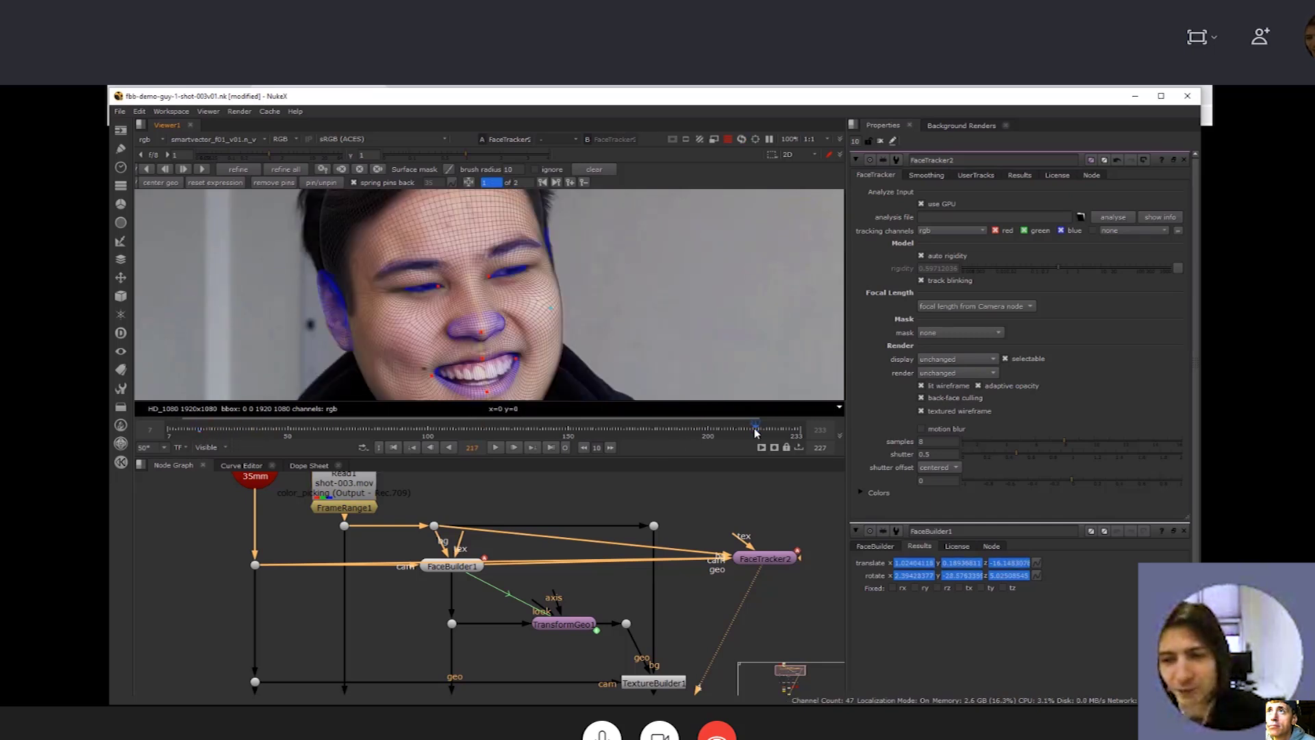
pyautogui.click(199, 431)
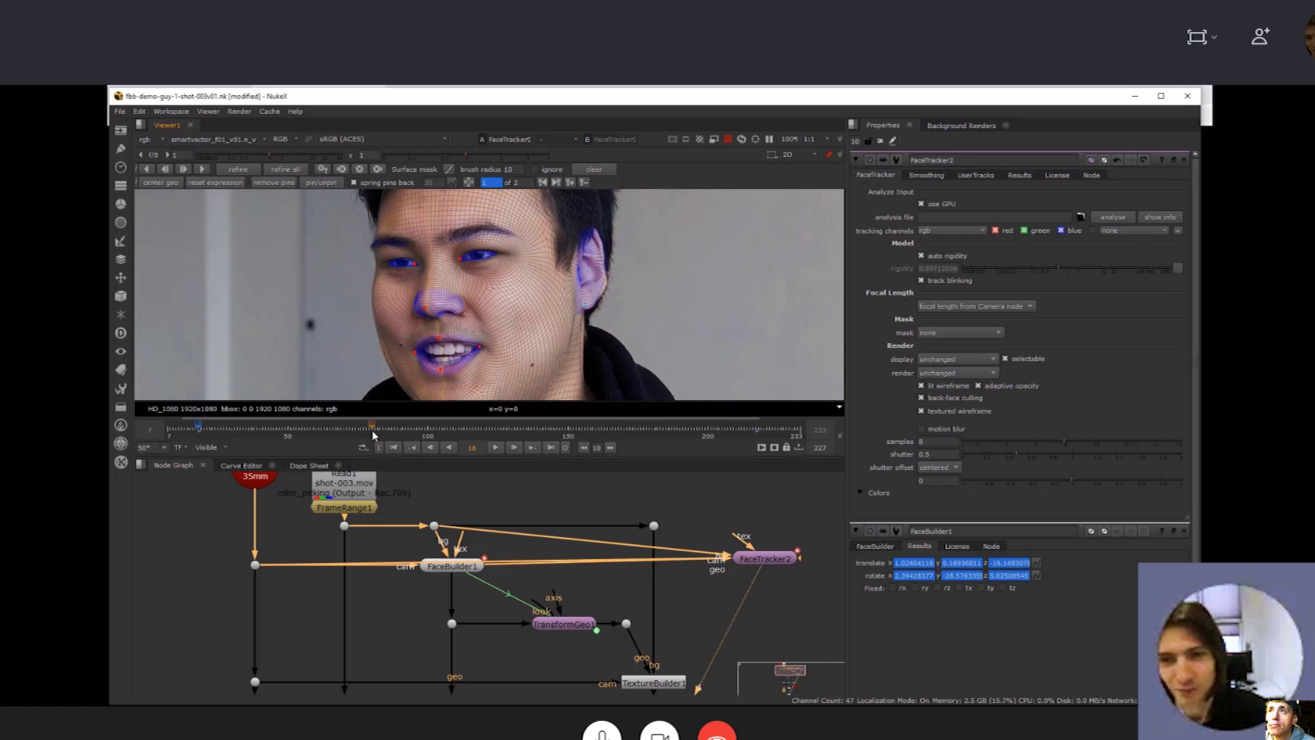
pyautogui.moveTo(392, 353); pyautogui.dragTo(387, 353)
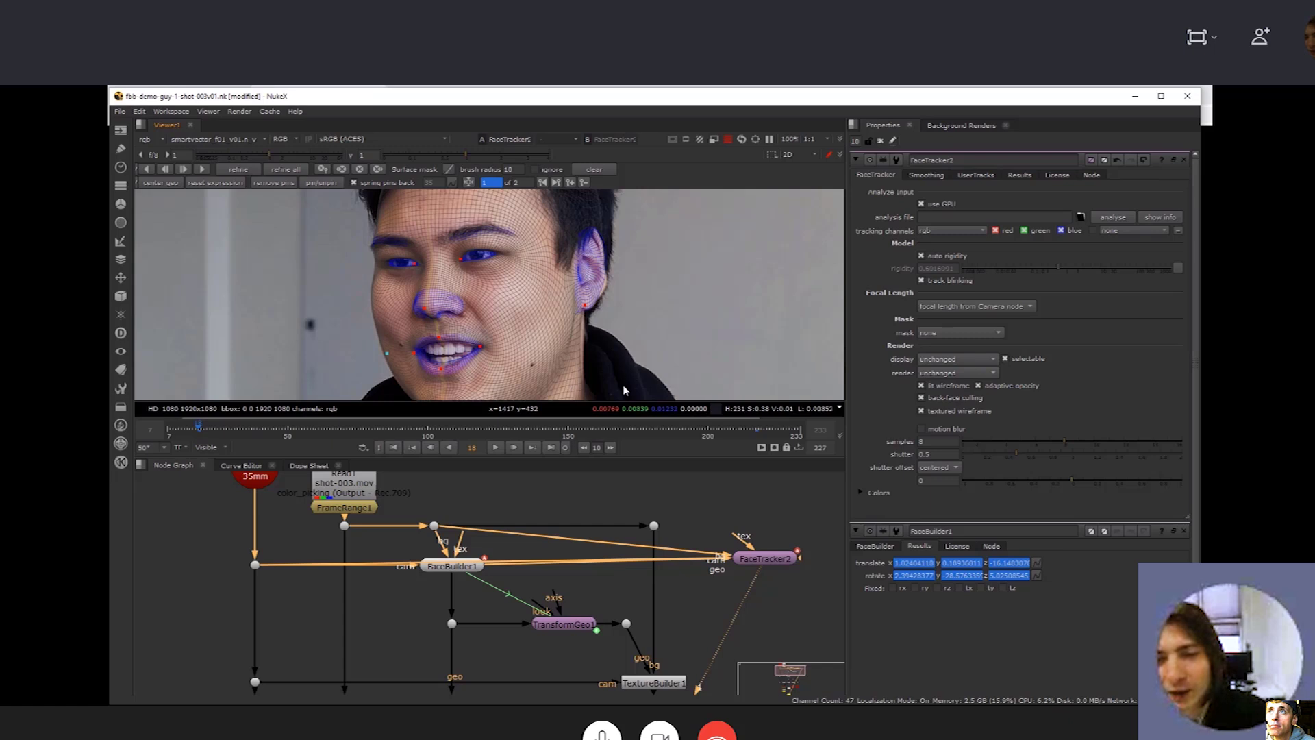
pyautogui.moveTo(622, 386); pyautogui.dragTo(624, 353, button='middle')
pyautogui.moveTo(585, 305); pyautogui.dragTo(582, 304)
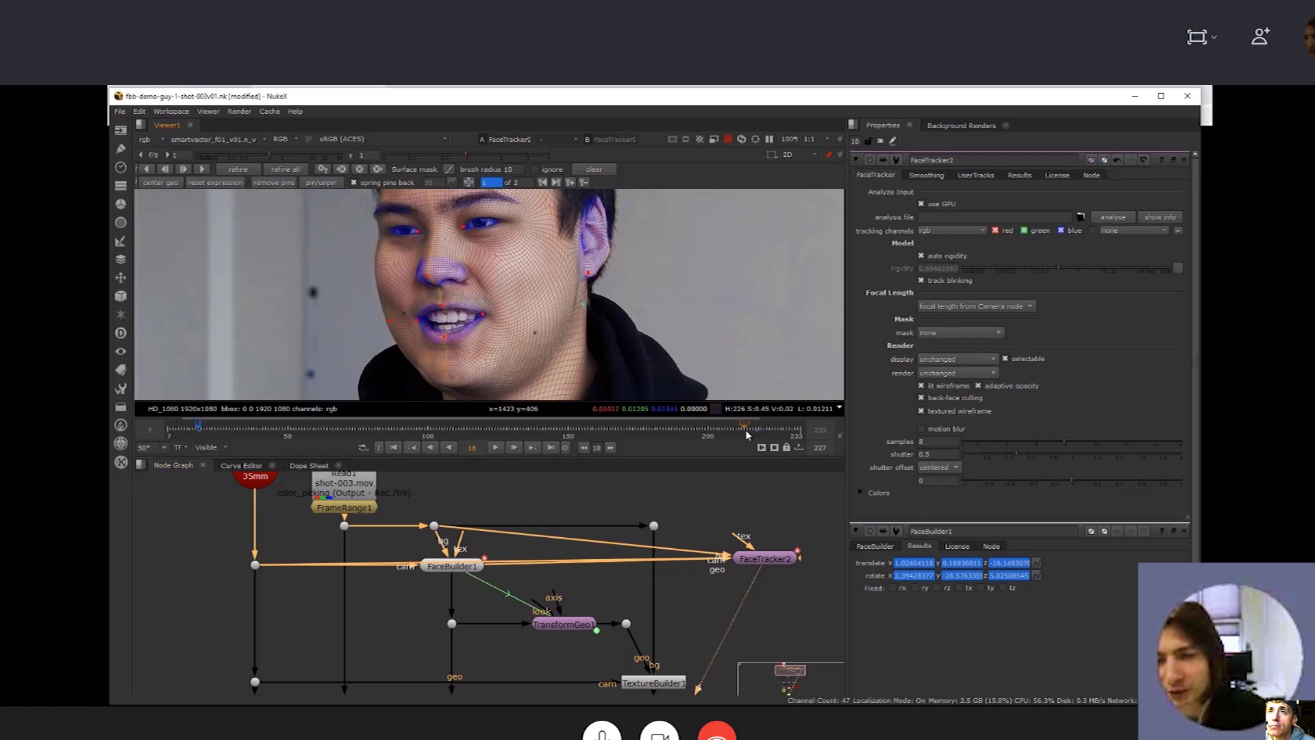
# Compare the tracker mesh fit on keyframes 217 and 18, examining the mouth, eyes and brows
pyautogui.click(754, 431)
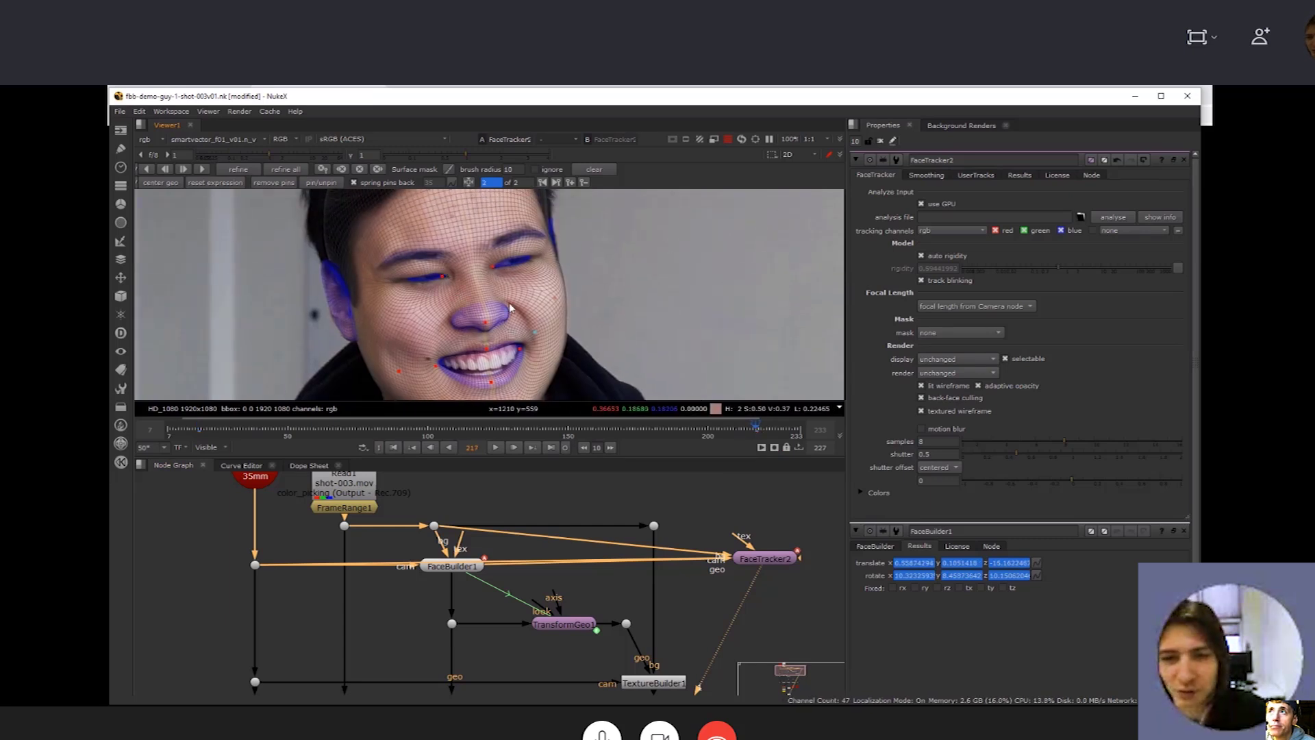
pyautogui.click(199, 429)
pyautogui.scroll(-1, 468, 266)
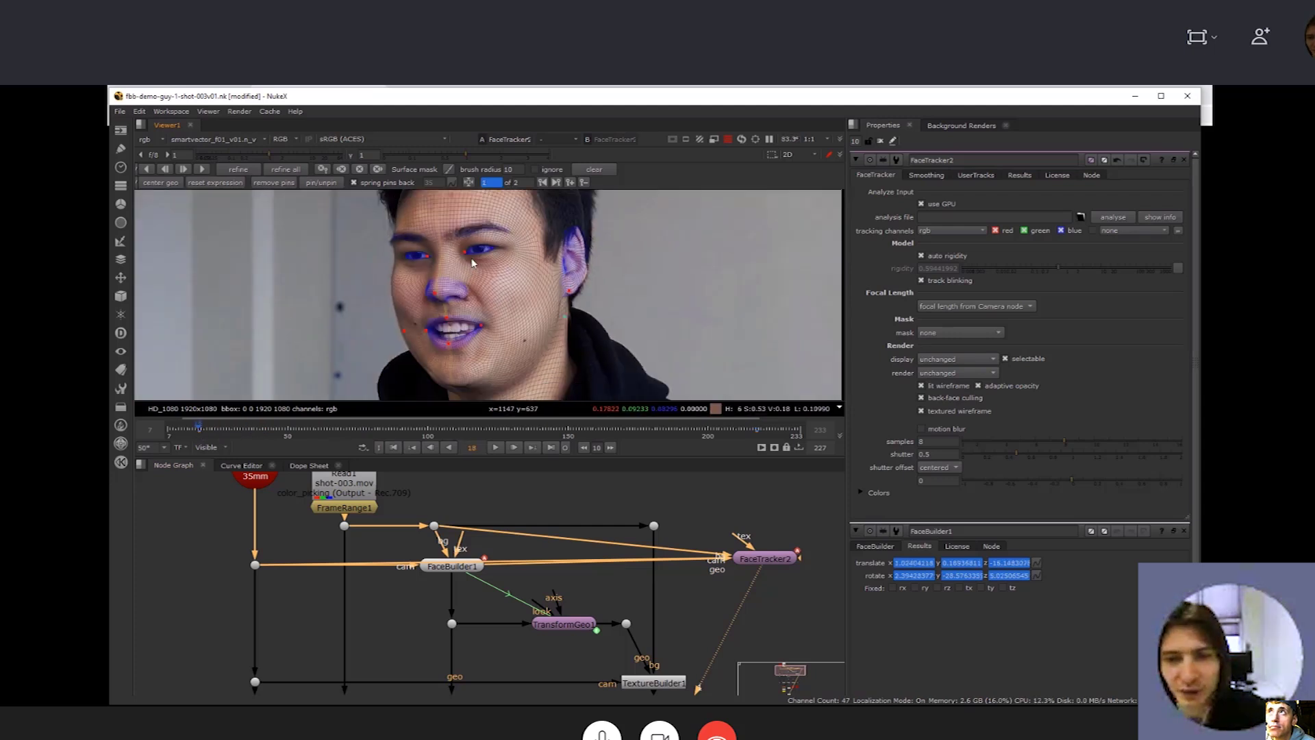
pyautogui.moveTo(439, 312); pyautogui.dragTo(437, 343, button='middle')
pyautogui.scroll(2, 436, 347)
pyautogui.scroll(-1, 435, 347)
pyautogui.moveTo(506, 261); pyautogui.dragTo(486, 299, button='middle')
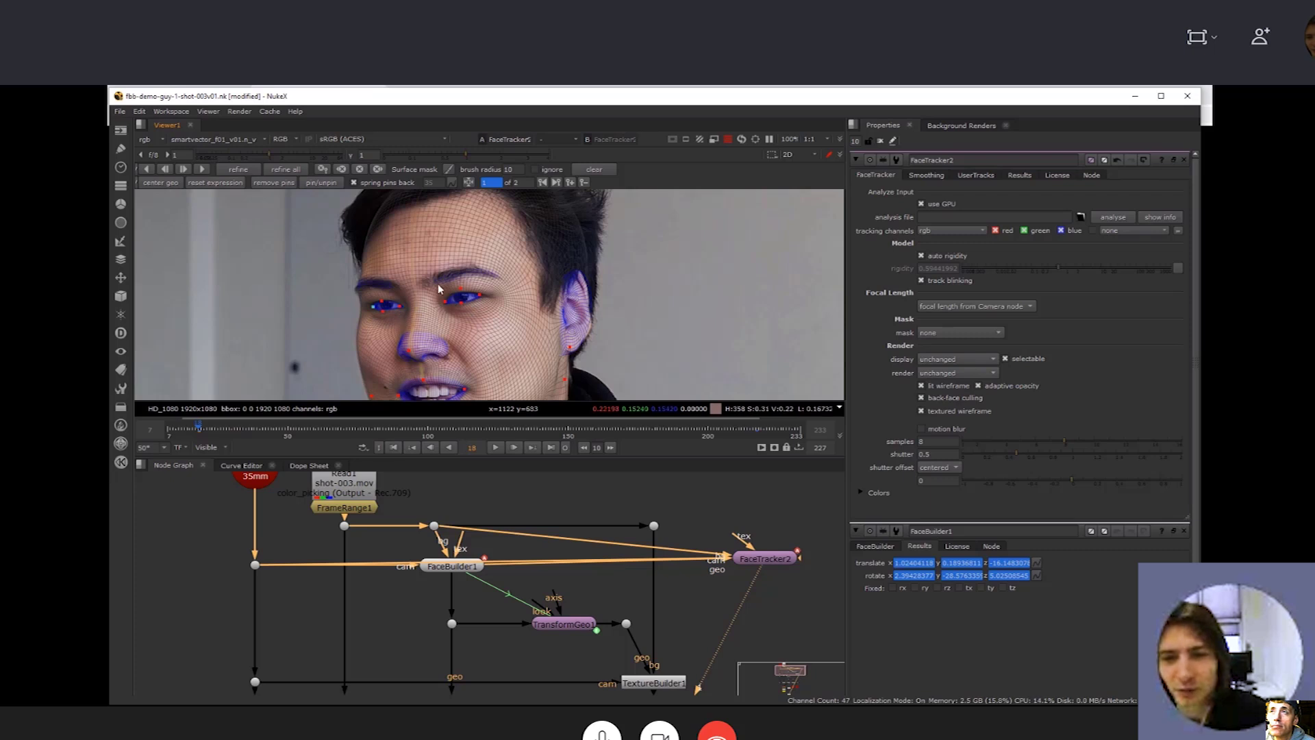
# Delete the FaceTracker2 node from the node graph
pyautogui.moveTo(773, 545); pyautogui.dragTo(734, 521, button='middle')
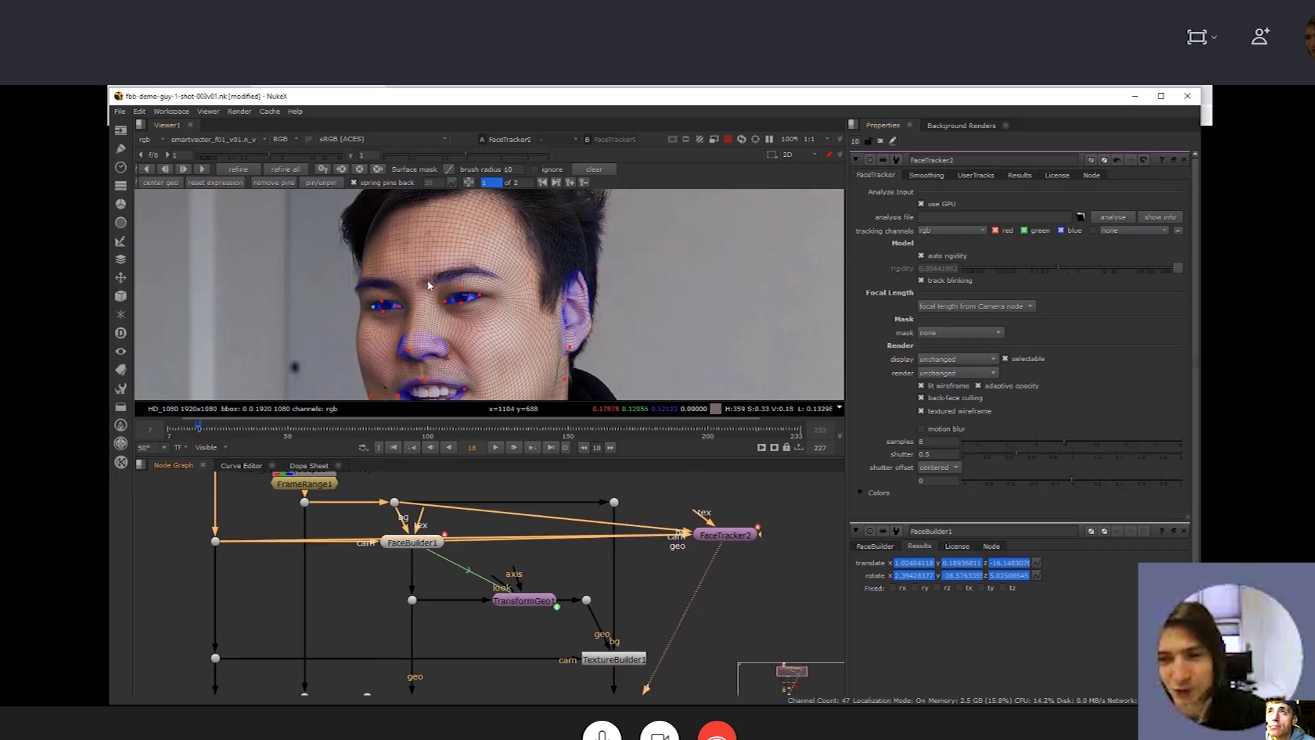
pyautogui.click(723, 540)
pyautogui.press('Delete')
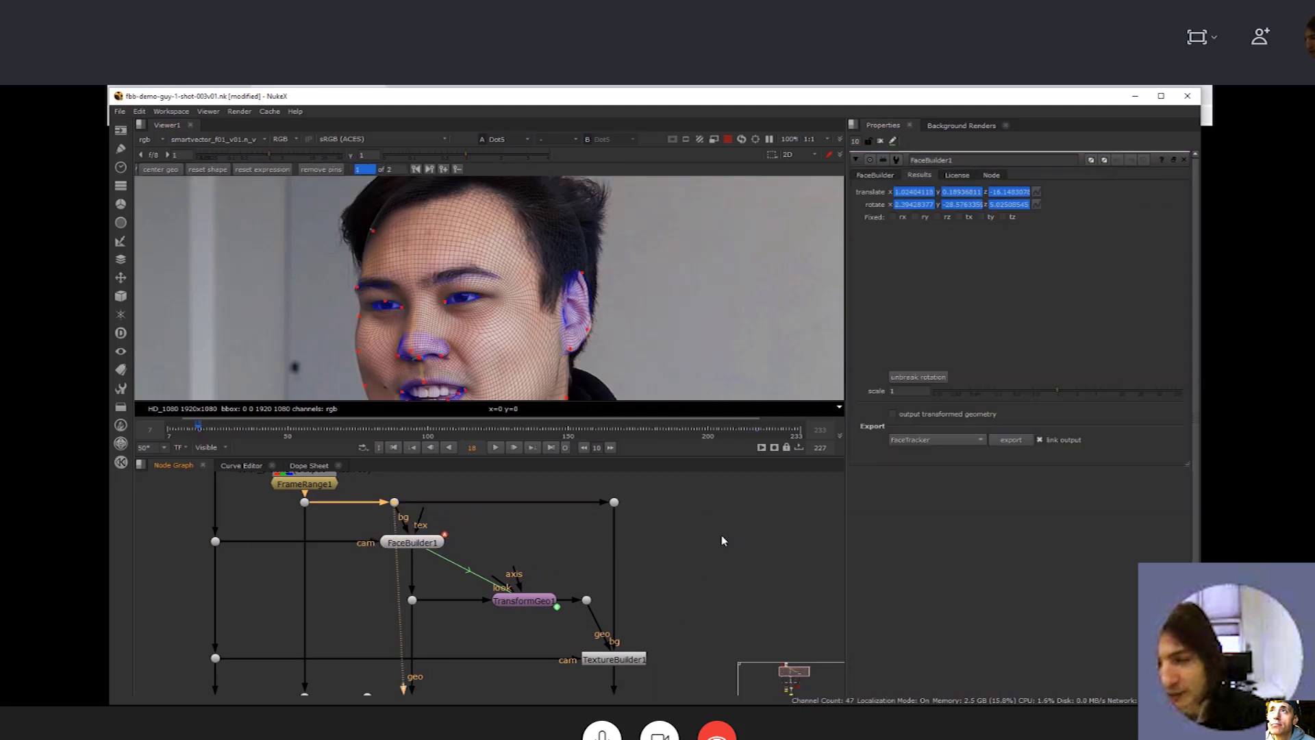
# Open the existing FaceTracker1 node's settings and copy its analysis file path
pyautogui.scroll(-5, 722, 552)
pyautogui.doubleClick(421, 577)
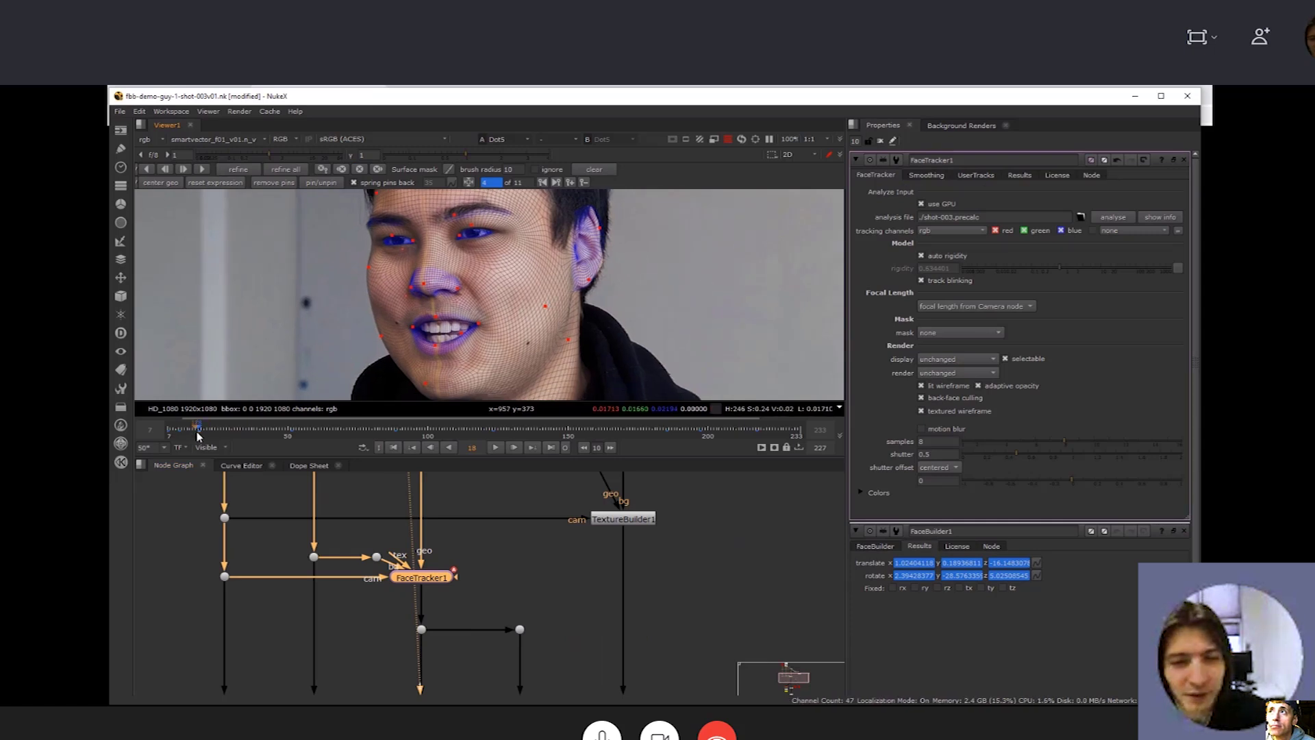
pyautogui.moveTo(409, 568); pyautogui.dragTo(405, 617, button='middle')
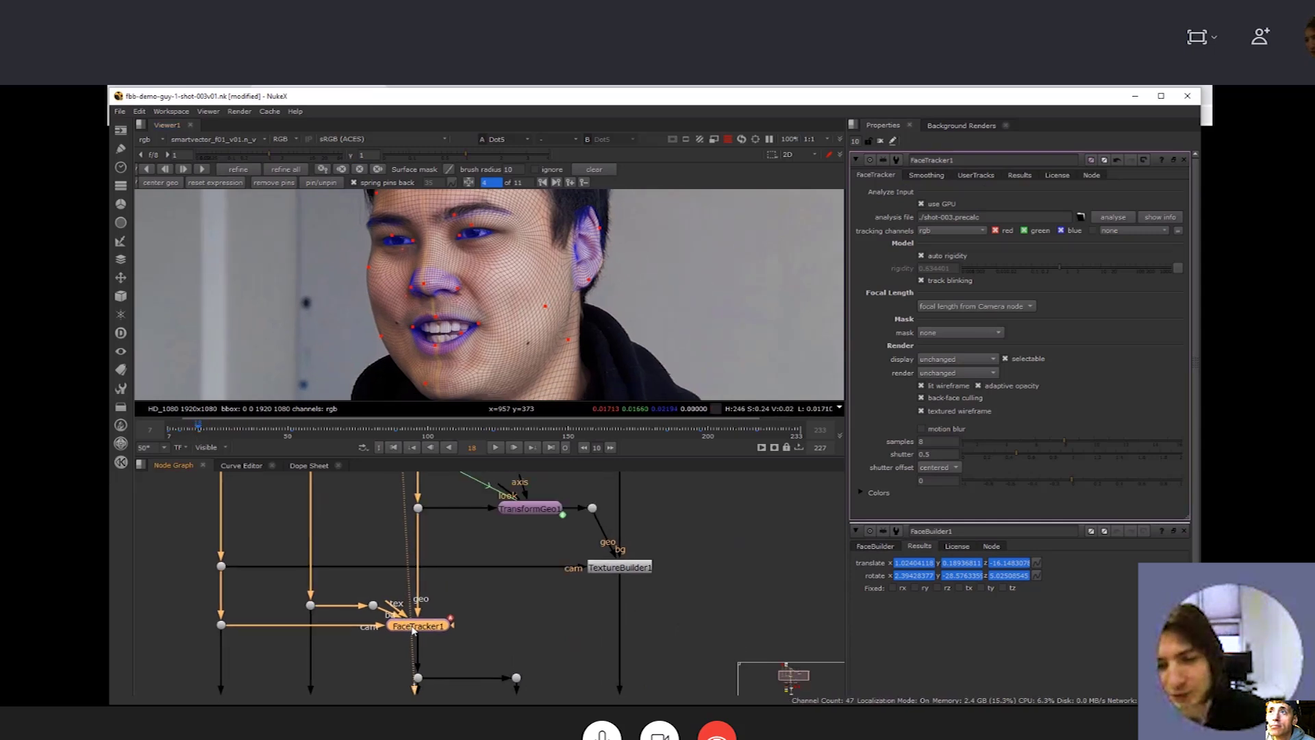
pyautogui.moveTo(986, 217); pyautogui.dragTo(860, 216)
pyautogui.hotkey('ctrl', 'c')
pyautogui.moveTo(706, 489); pyautogui.dragTo(706, 541, button='middle')
pyautogui.press('Tab')
pyautogui.write('fad')
pyautogui.press('BackSpace')
pyautogui.press('BackSpace')
pyautogui.press('BackSpace')
# Export a new FaceTracker from FaceBuilder1, place its node beyond TransformGeo1 in the graph, and open its settings
pyautogui.doubleClick(409, 595)
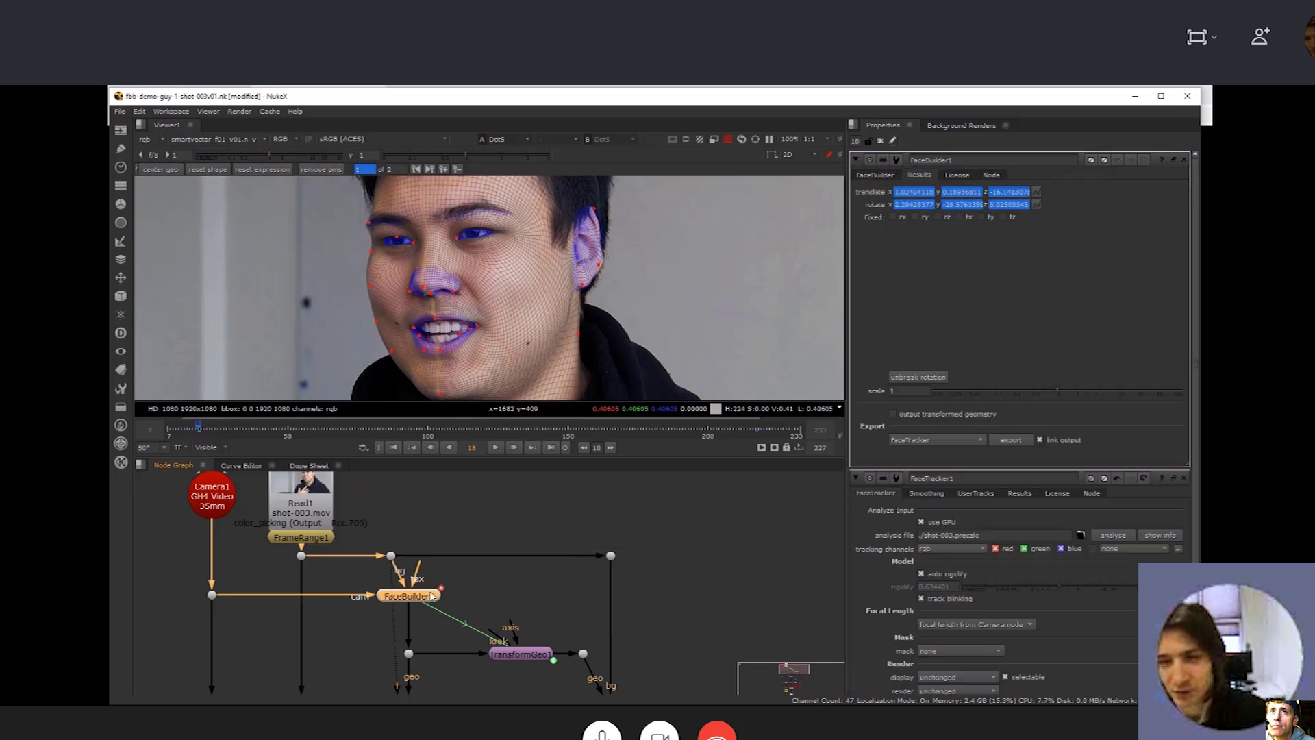
pyautogui.click(1009, 440)
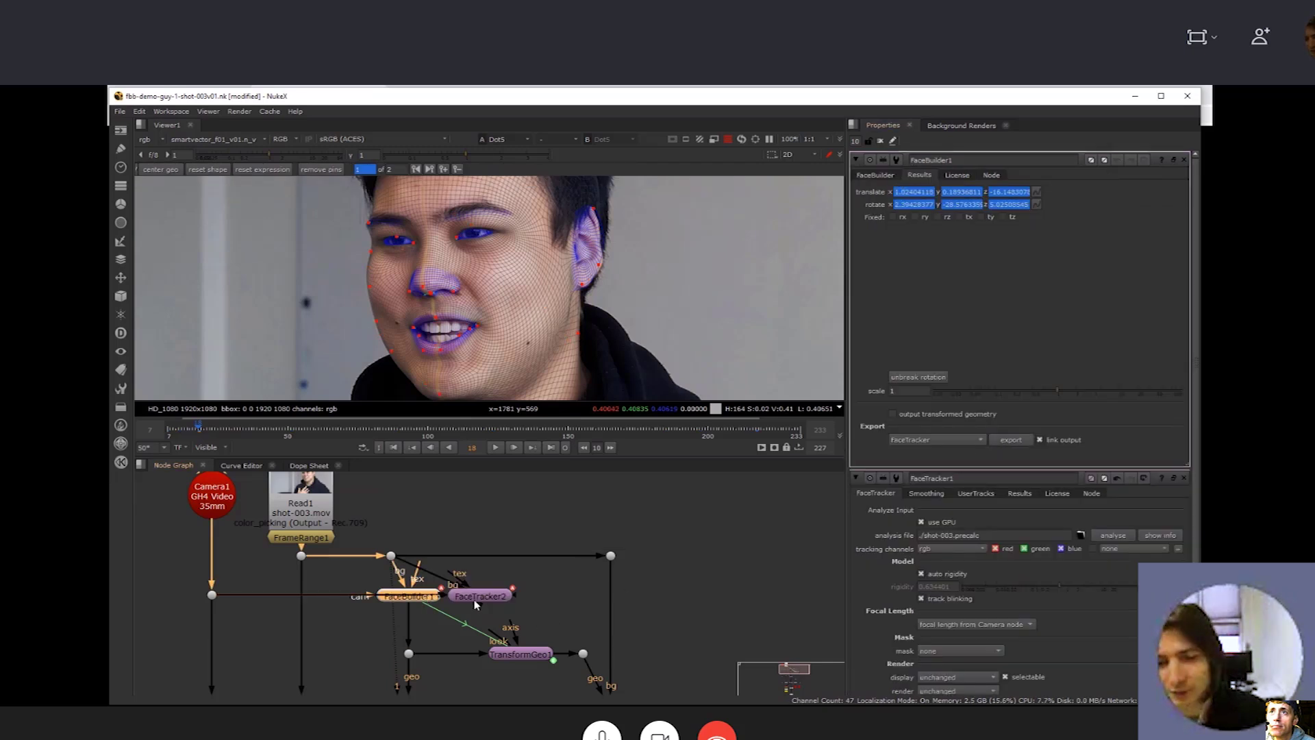
pyautogui.moveTo(477, 599); pyautogui.dragTo(676, 599)
pyautogui.doubleClick(676, 596)
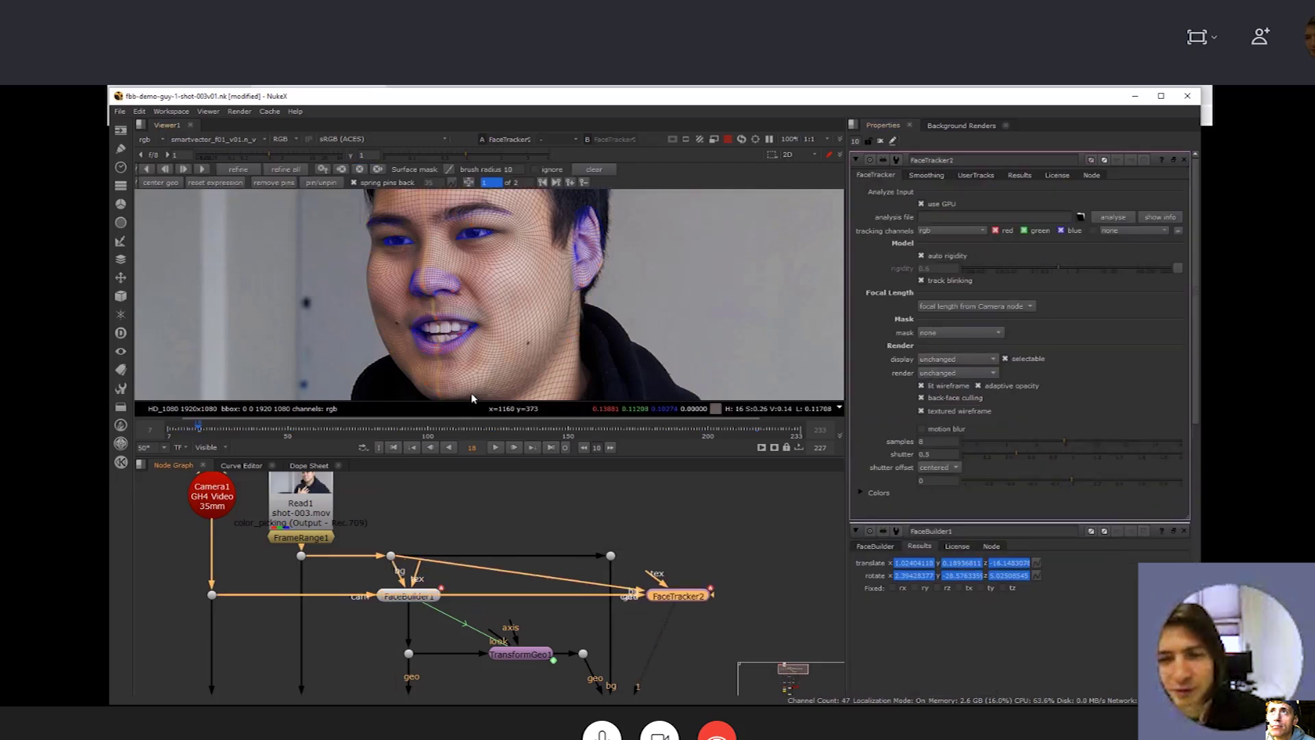
# Set the FaceTracker2 analysis file to the copied path ./shot-003.precalc
pyautogui.click(941, 217)
pyautogui.hotkey('ctrl', 'v')
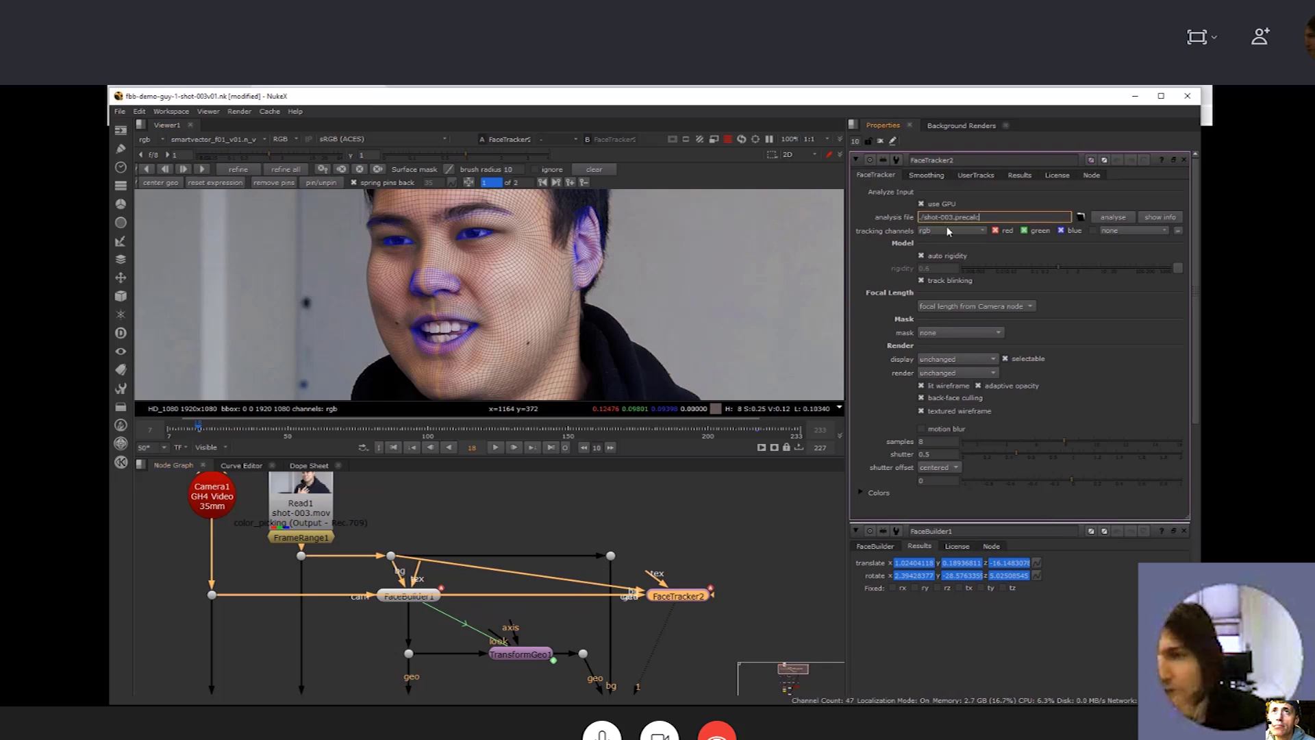
pyautogui.moveTo(968, 216); pyautogui.dragTo(920, 216)
pyautogui.click(948, 217)
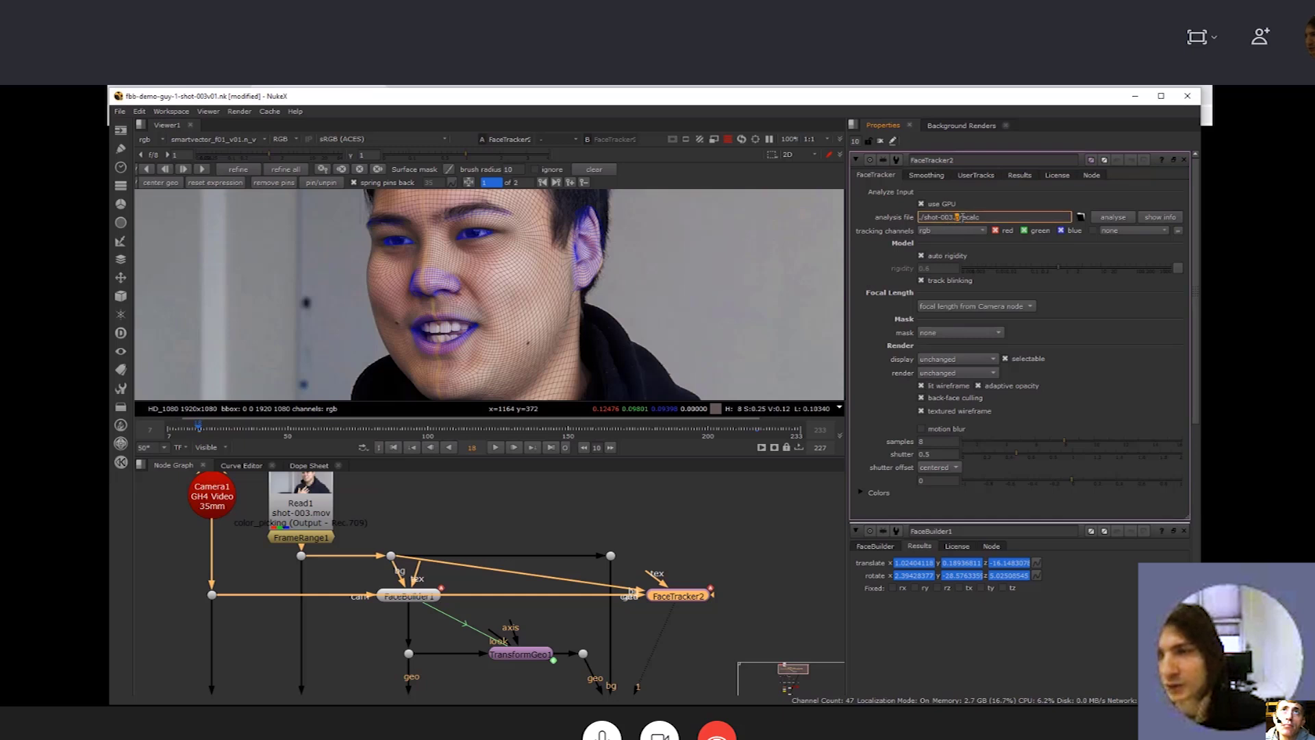
pyautogui.click(1049, 215)
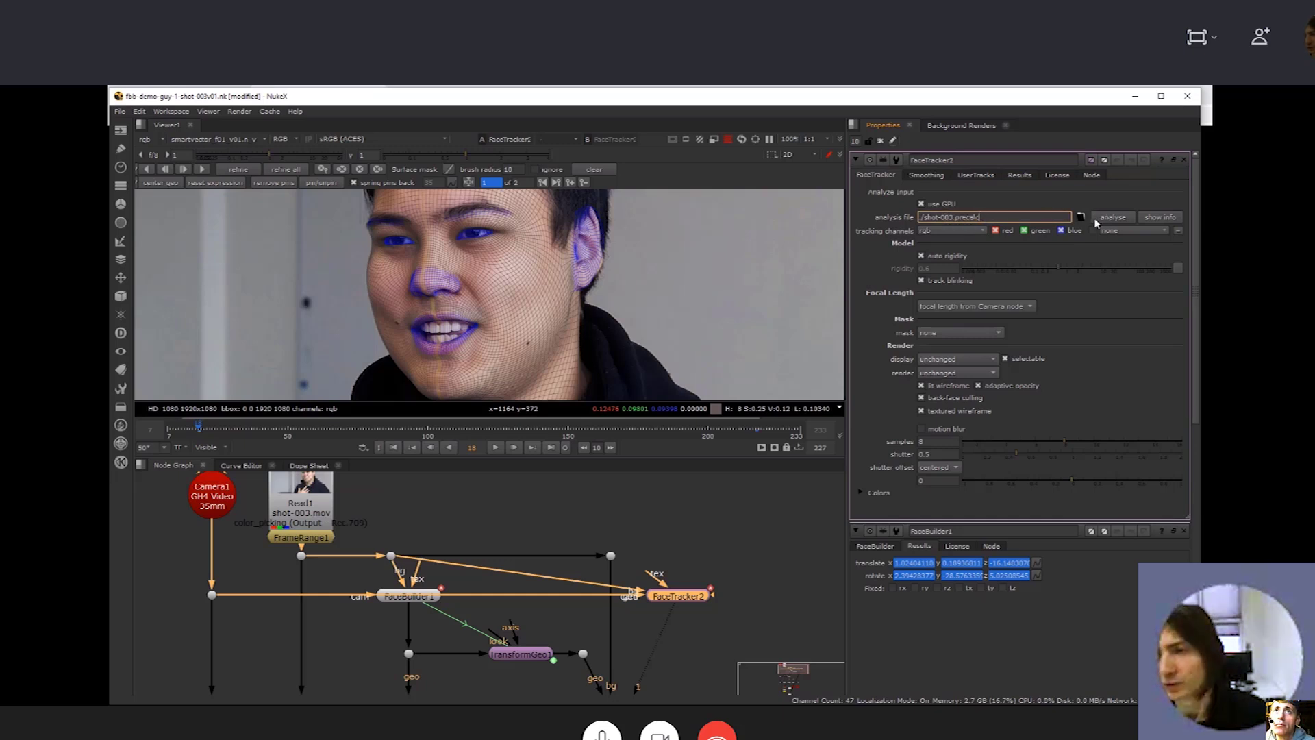
pyautogui.moveTo(924, 217); pyautogui.dragTo(997, 221)
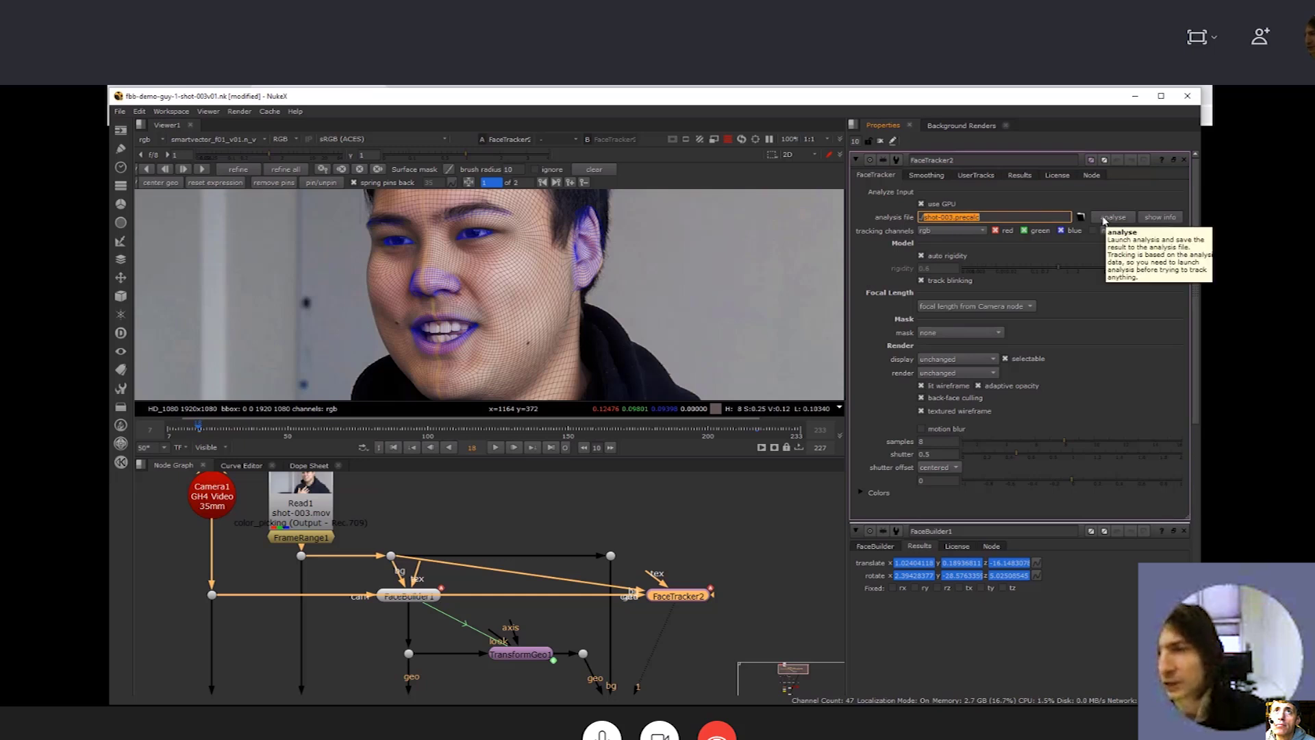
pyautogui.click(1013, 216)
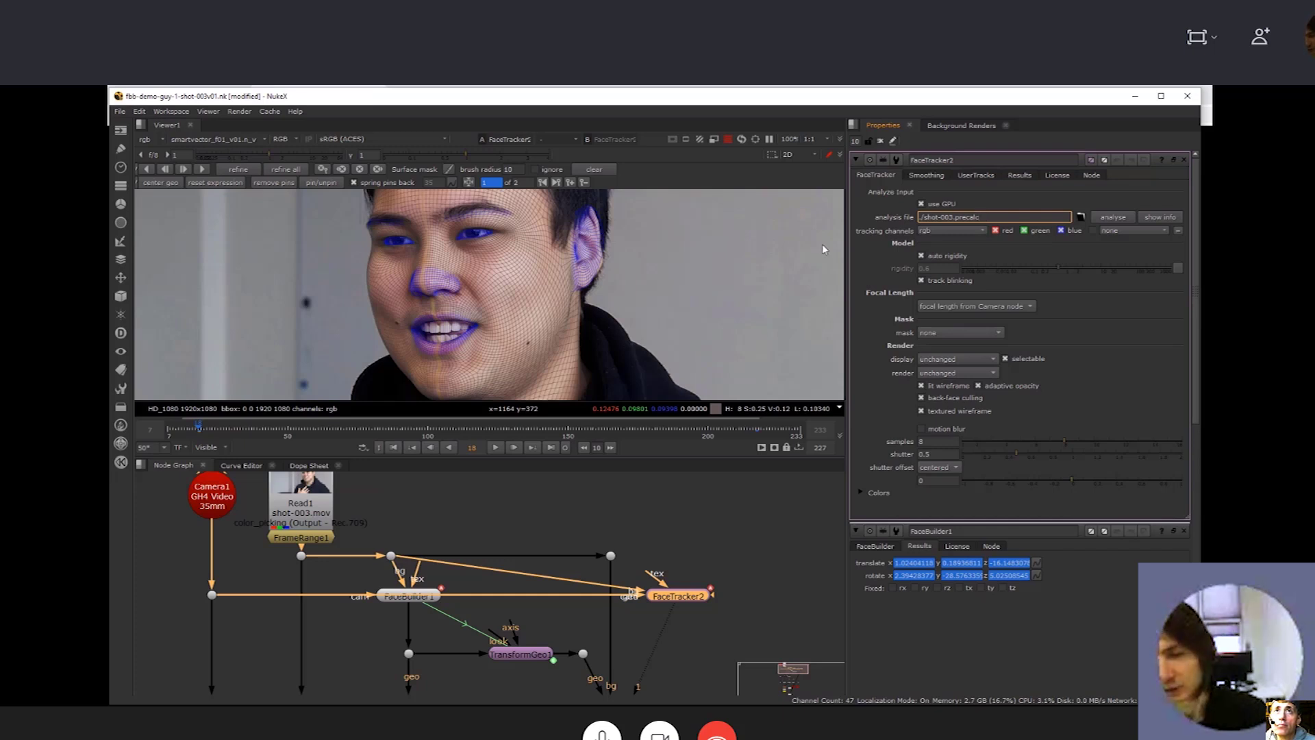
pyautogui.click(701, 275)
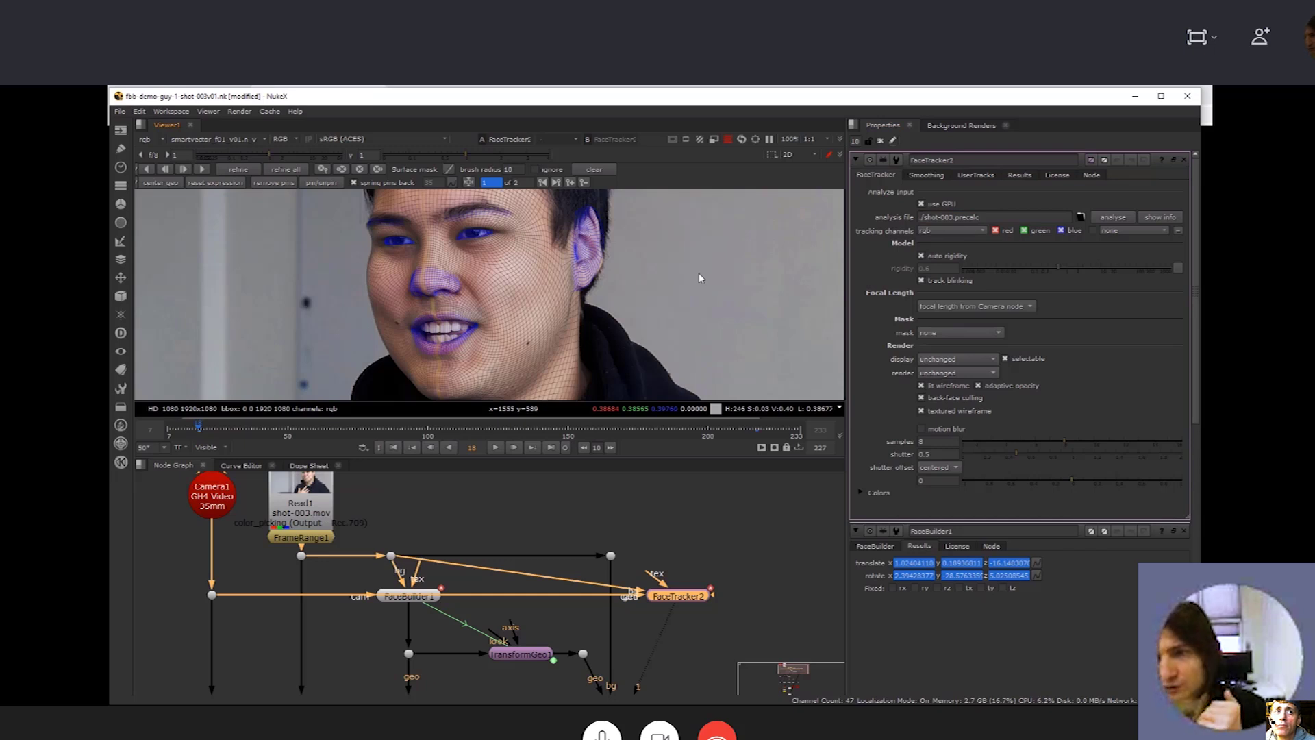
pyautogui.click(952, 217)
pyautogui.moveTo(952, 217); pyautogui.dragTo(928, 218)
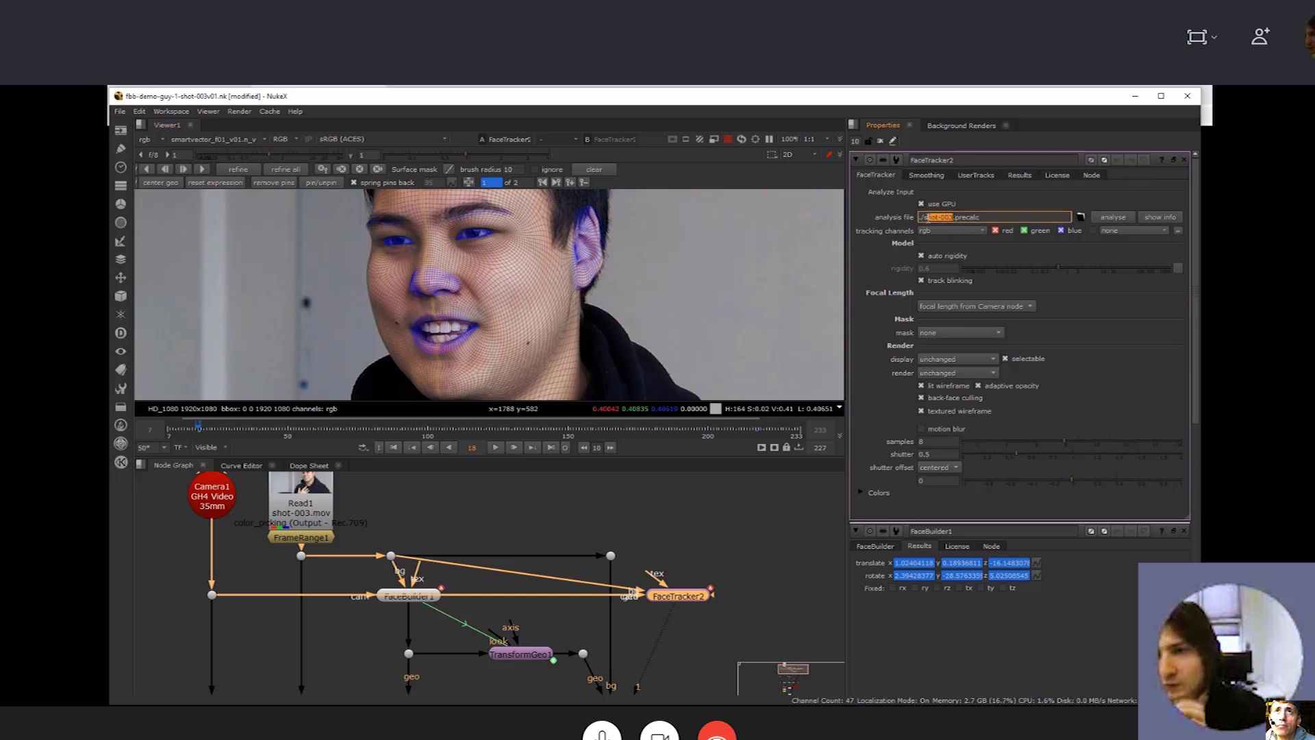
pyautogui.click(954, 217)
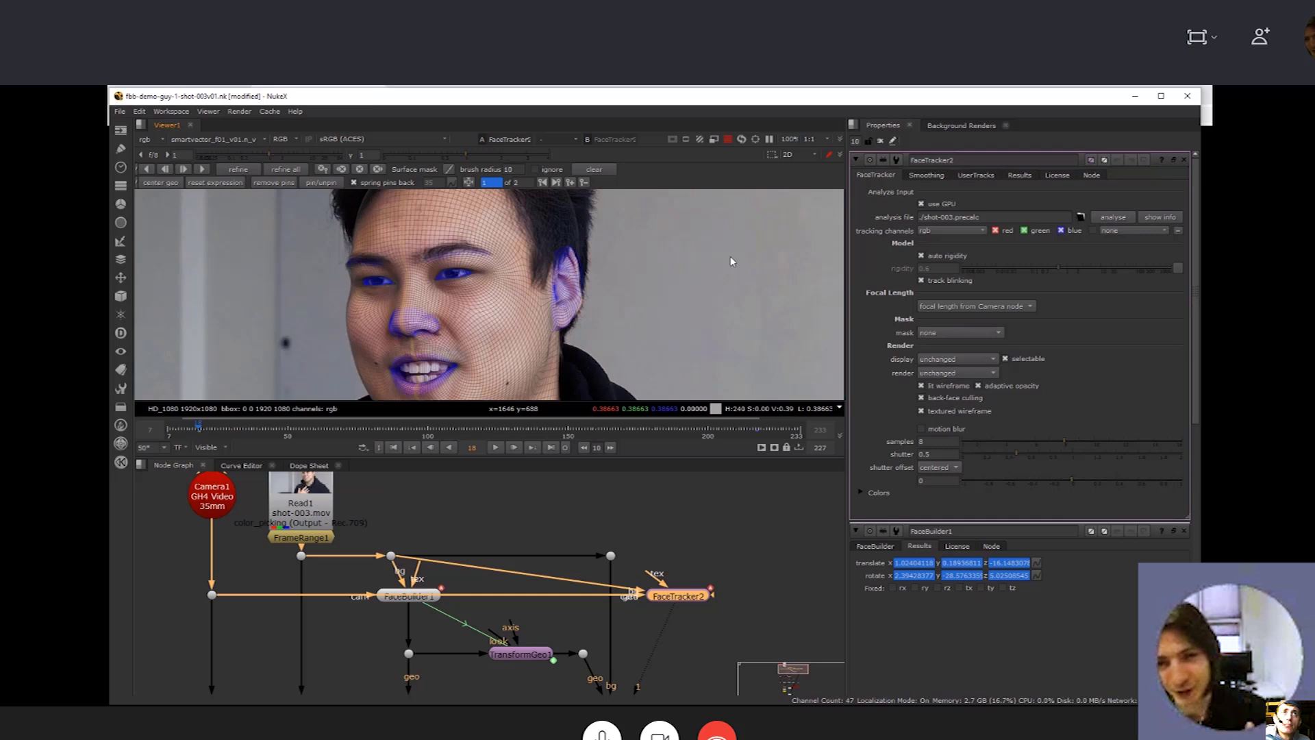
# Pin the new tracker mesh at both mouth corners and the lips on frame 18
pyautogui.scroll(2, 454, 365)
pyautogui.moveTo(453, 365); pyautogui.dragTo(475, 315, button='middle')
pyautogui.click(475, 315)
pyautogui.click(368, 325)
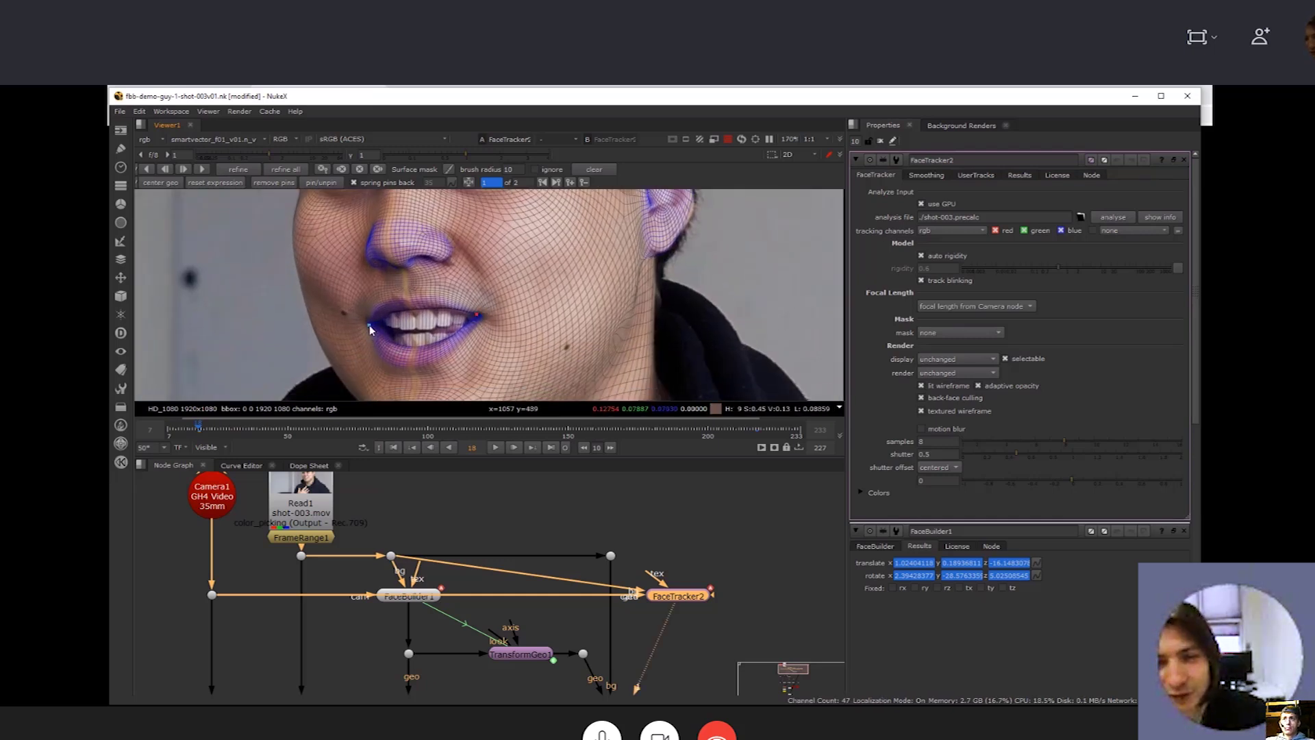
pyautogui.click(404, 305)
pyautogui.moveTo(495, 275); pyautogui.dragTo(495, 294, button='middle')
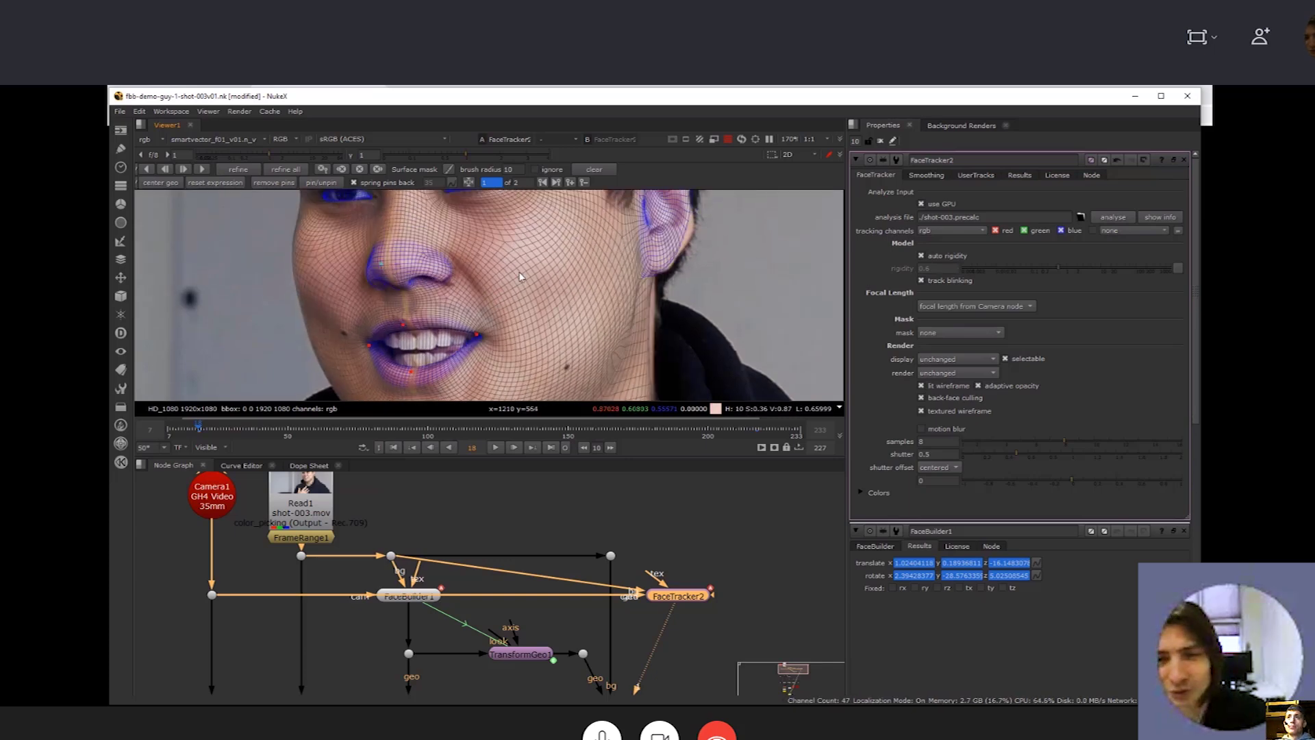
pyautogui.moveTo(443, 203); pyautogui.dragTo(451, 269, button='middle')
pyautogui.moveTo(420, 384); pyautogui.dragTo(449, 206, button='middle')
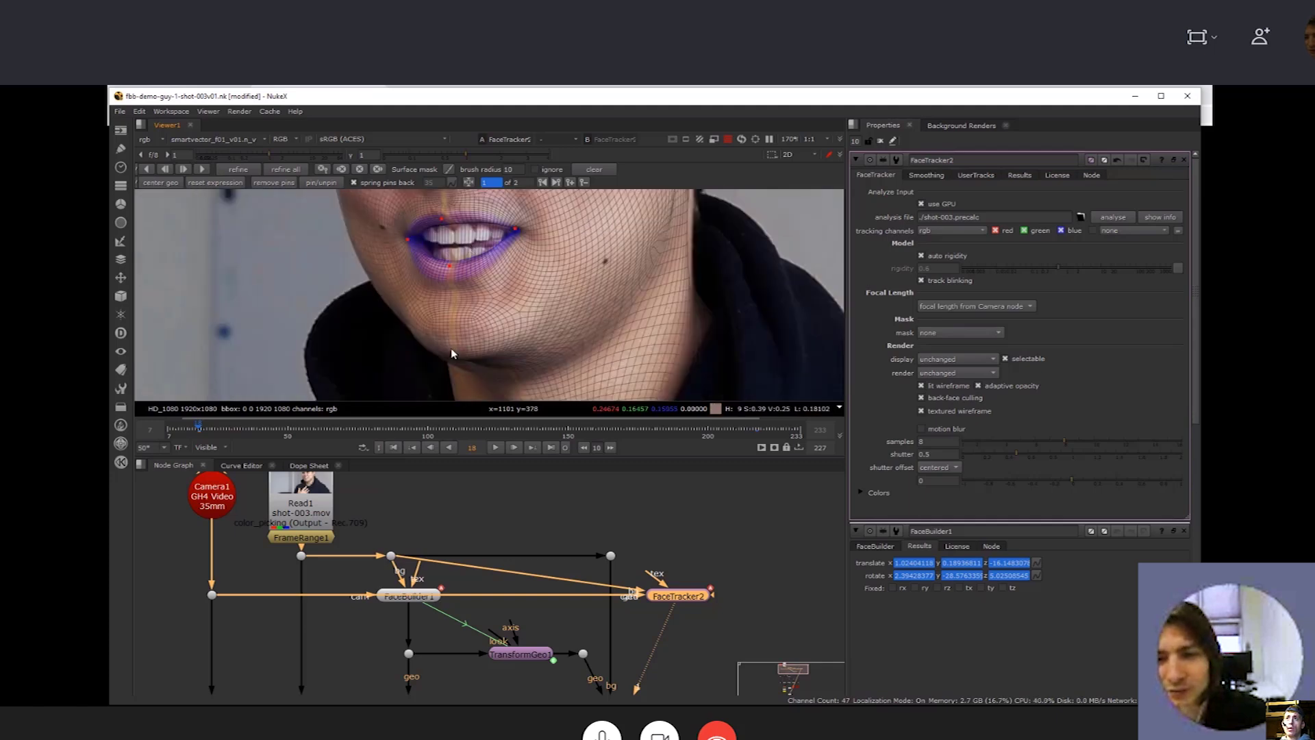